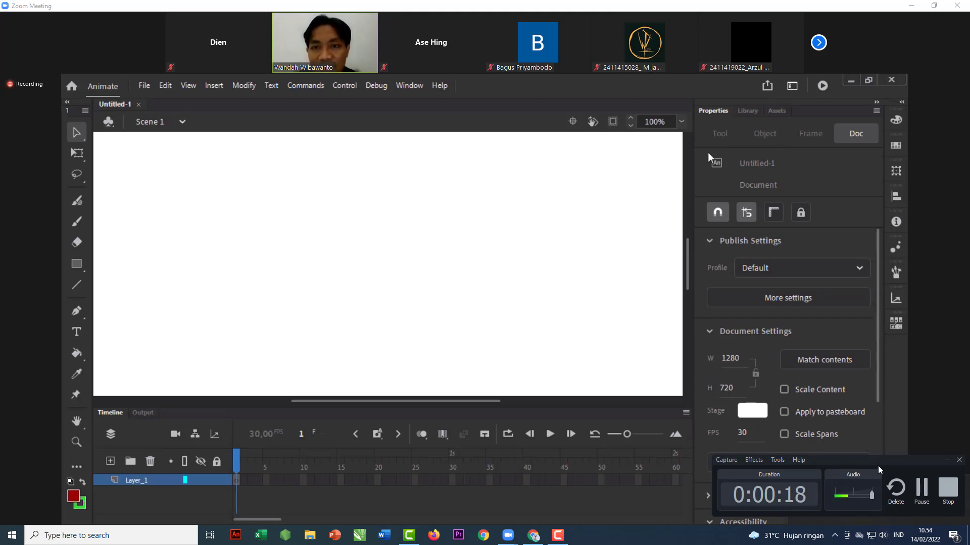
Step: Switch Animate to the Classic workspace and set the computer's Speakers / Headphones volume to 100
left_click(792, 85)
left_click(882, 539)
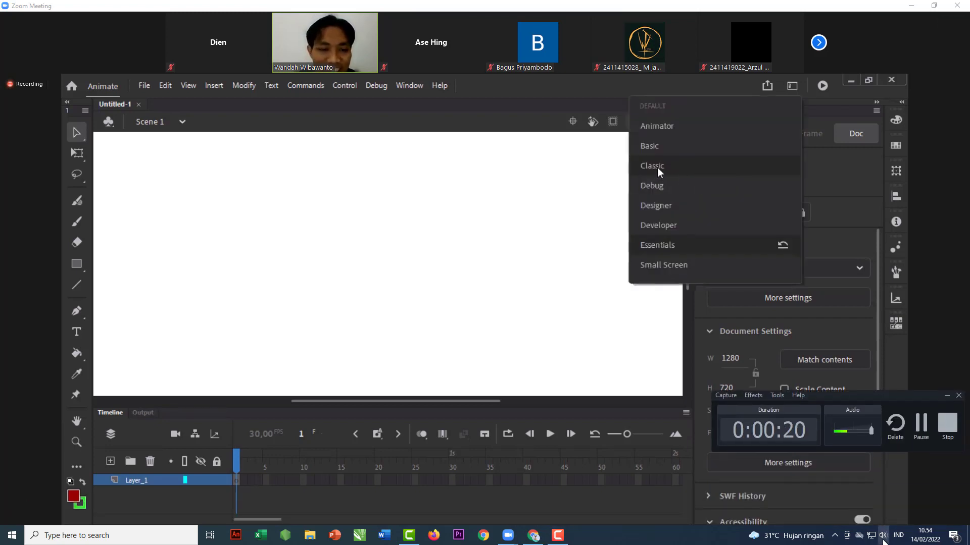
left_click_drag(876, 511, 968, 526)
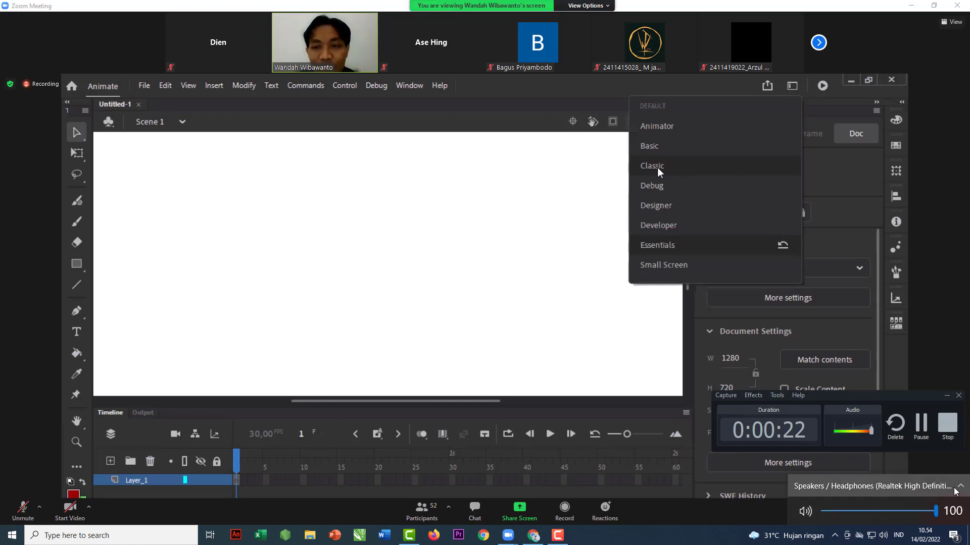
left_click(849, 486)
left_click(847, 463)
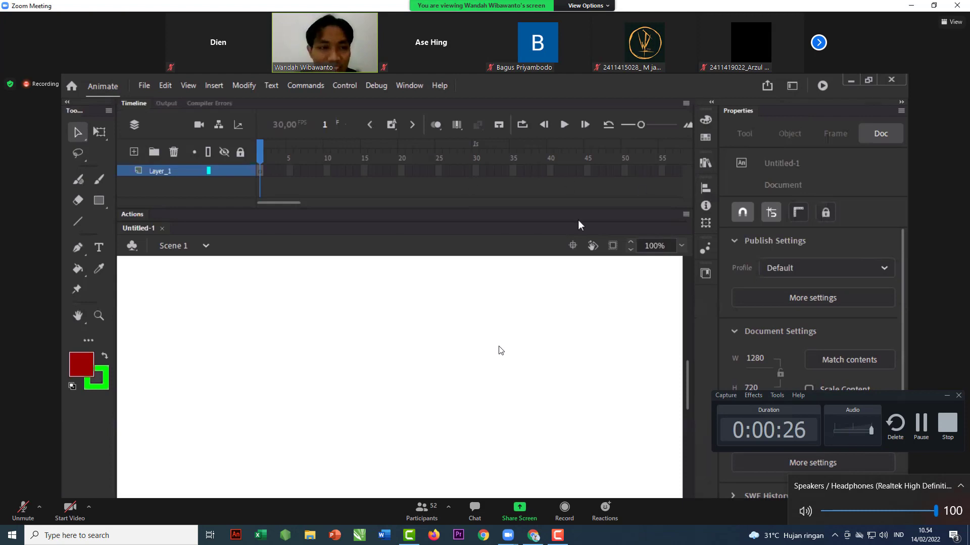
left_click(497, 350)
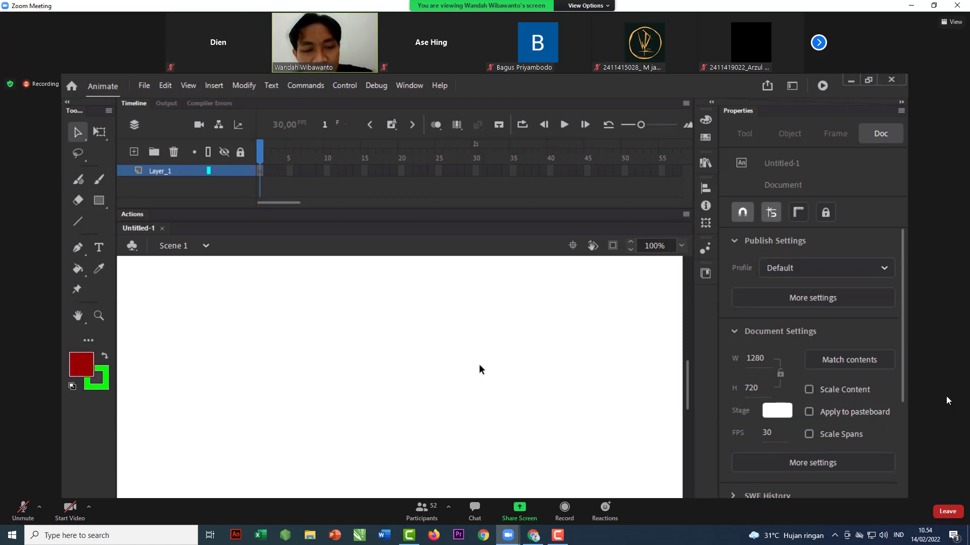
Step: Fit the whole stage in the view and set the Tools panel to a two-column width
key("ctrl+2")
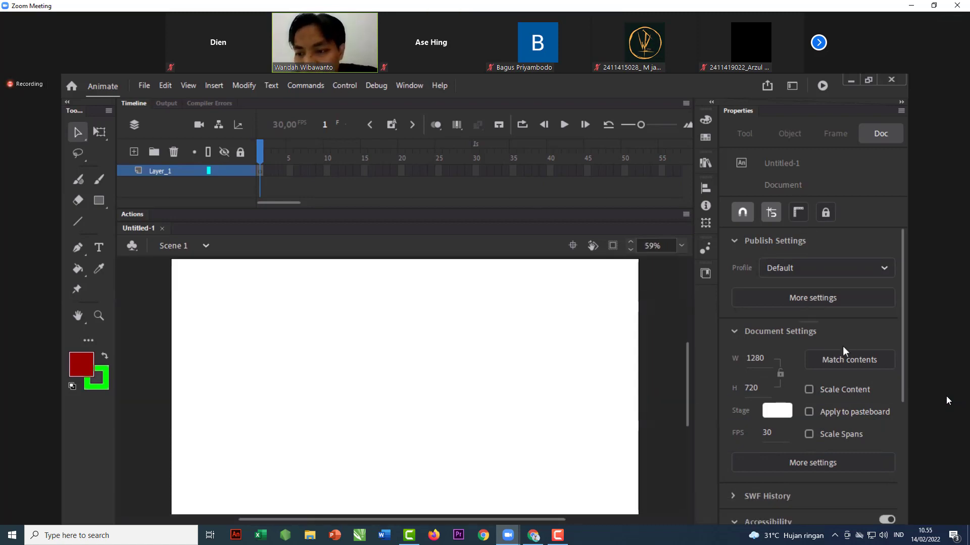
scroll(844, 346, "down", 4)
scroll(843, 346, "up", 4)
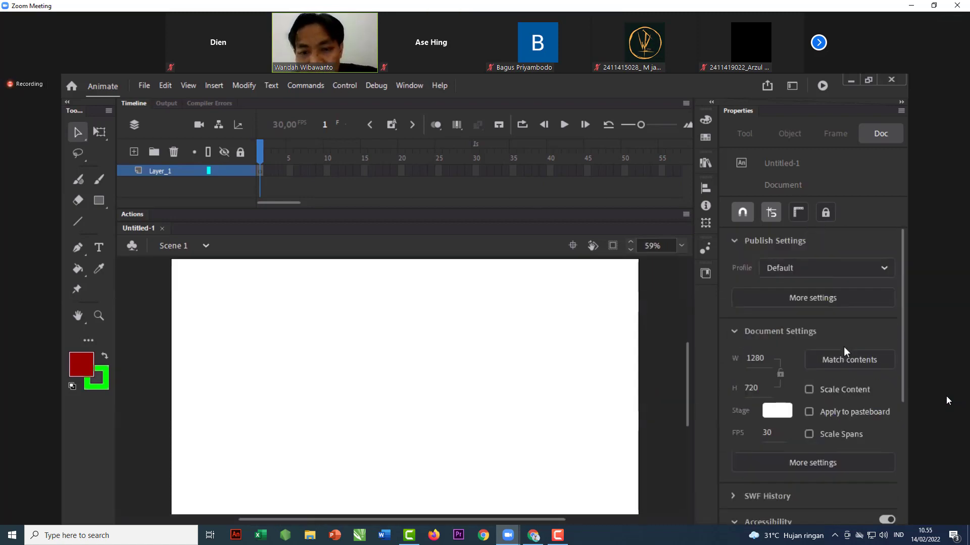
scroll(843, 347, "down", 4)
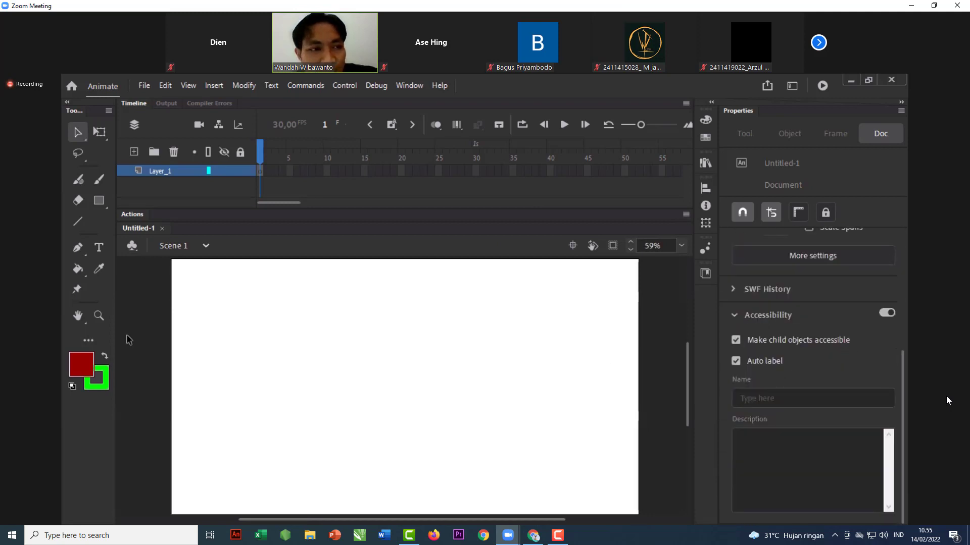
left_click_drag(115, 292, 86, 294)
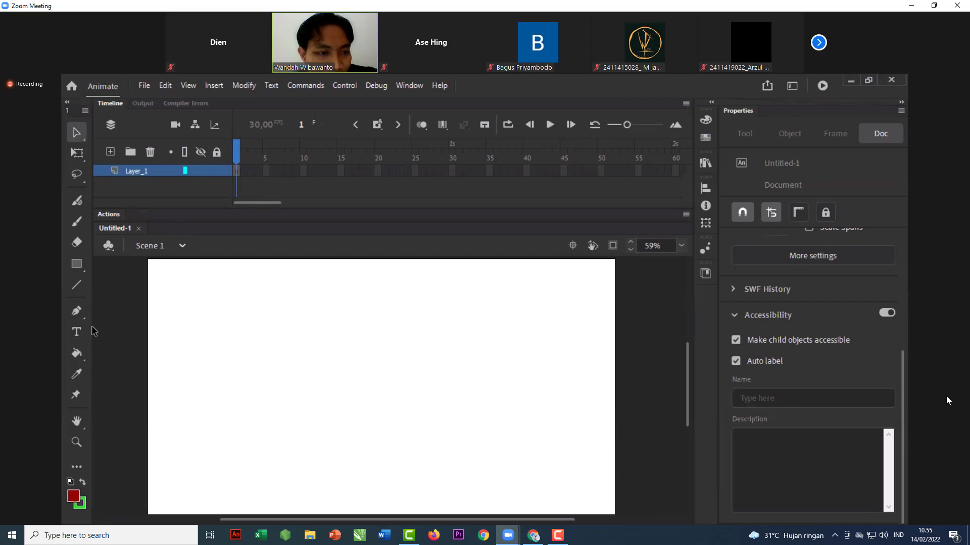
left_click_drag(92, 325, 121, 324)
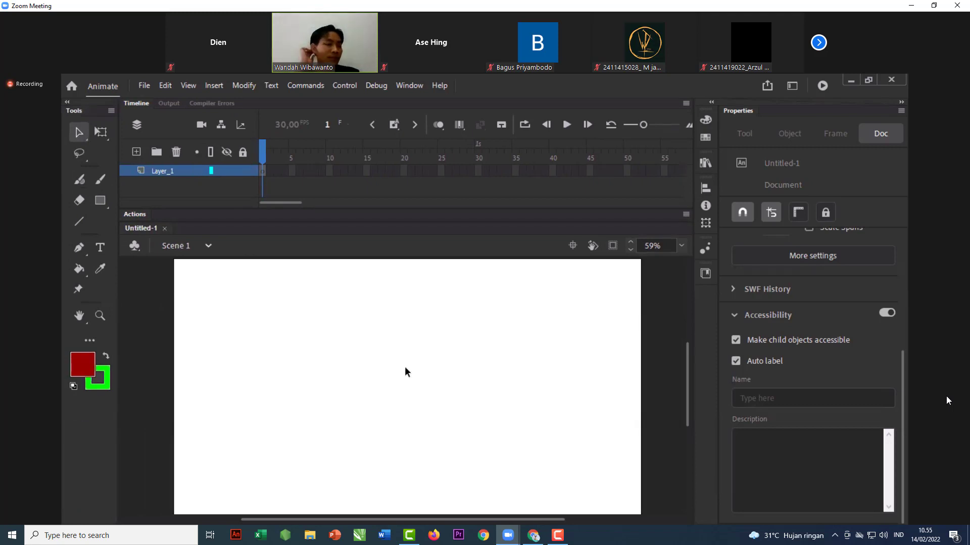
Step: Show the Zoom shared screen in full screen and collapse the floating participant video, moving it up out of the way
double_click(947, 397)
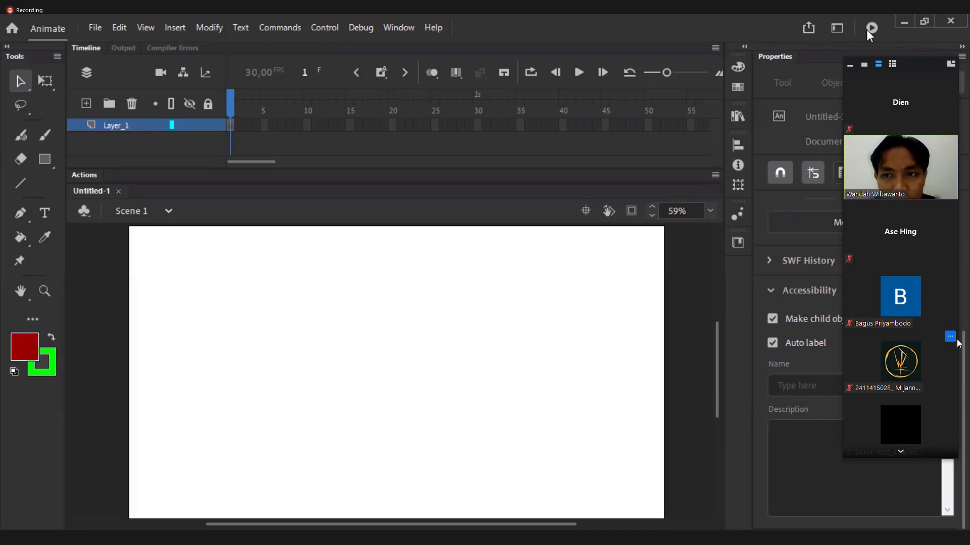
left_click(835, 27)
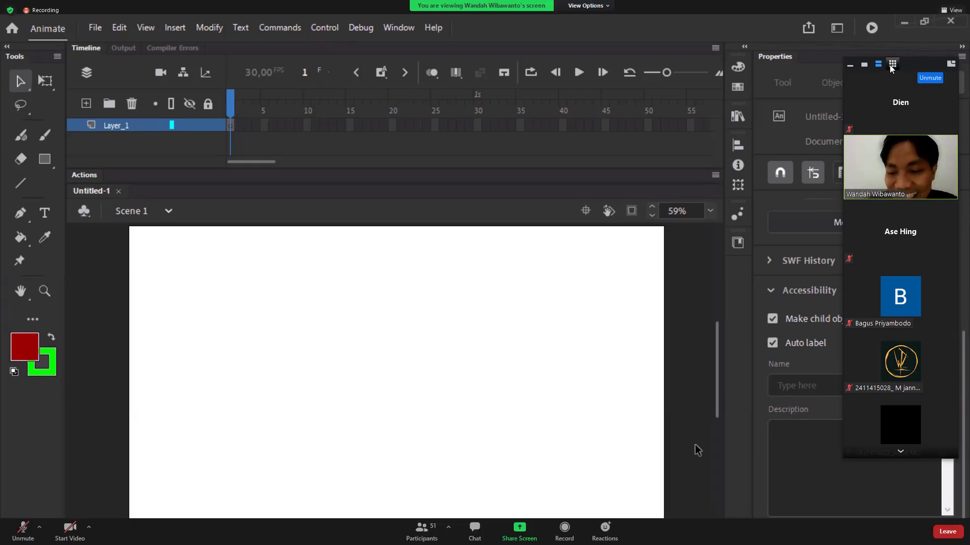
left_click(891, 65)
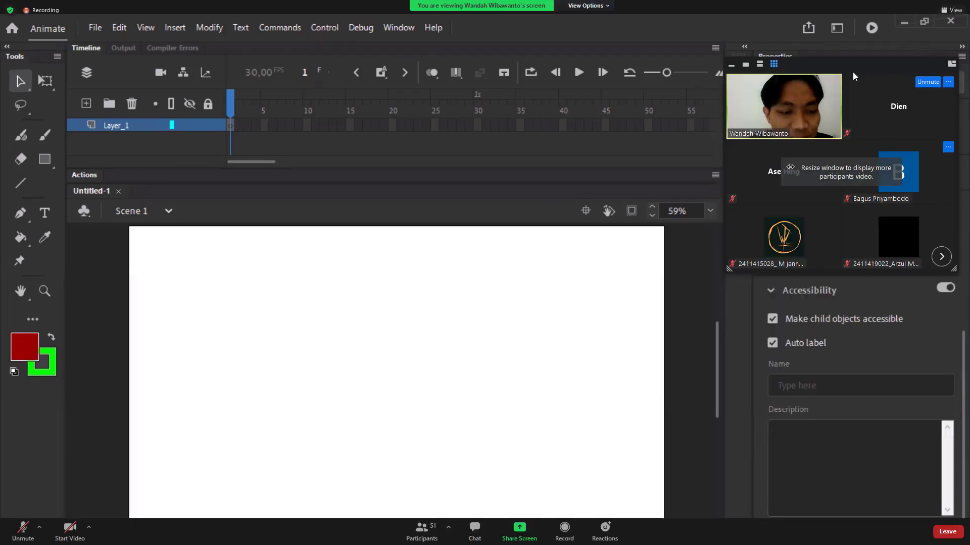
left_click(759, 63)
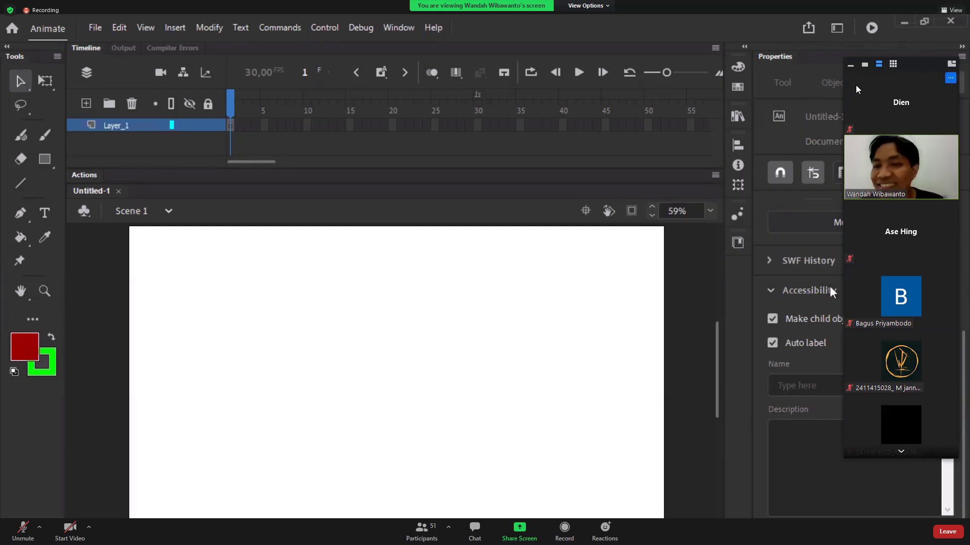
left_click(864, 65)
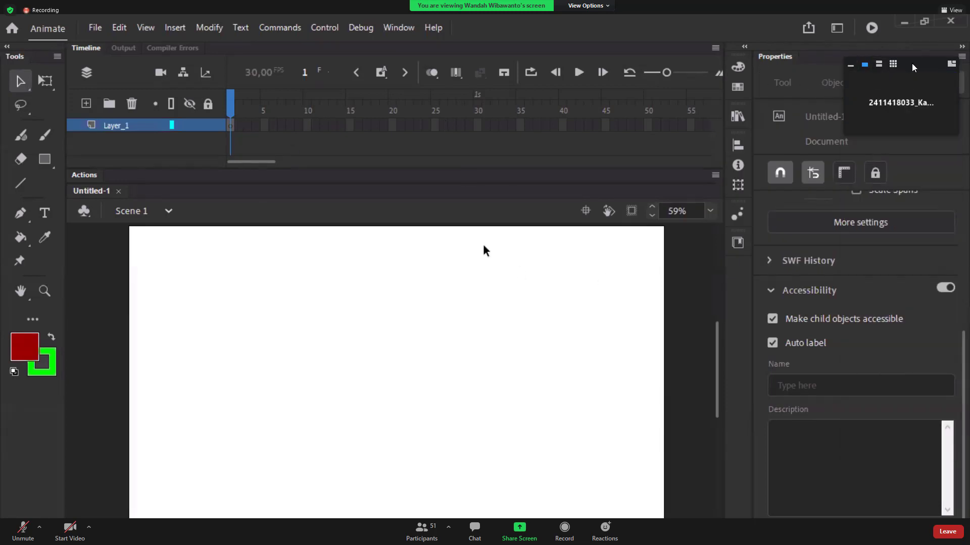
left_click(852, 66)
left_click_drag(924, 65, 924, 25)
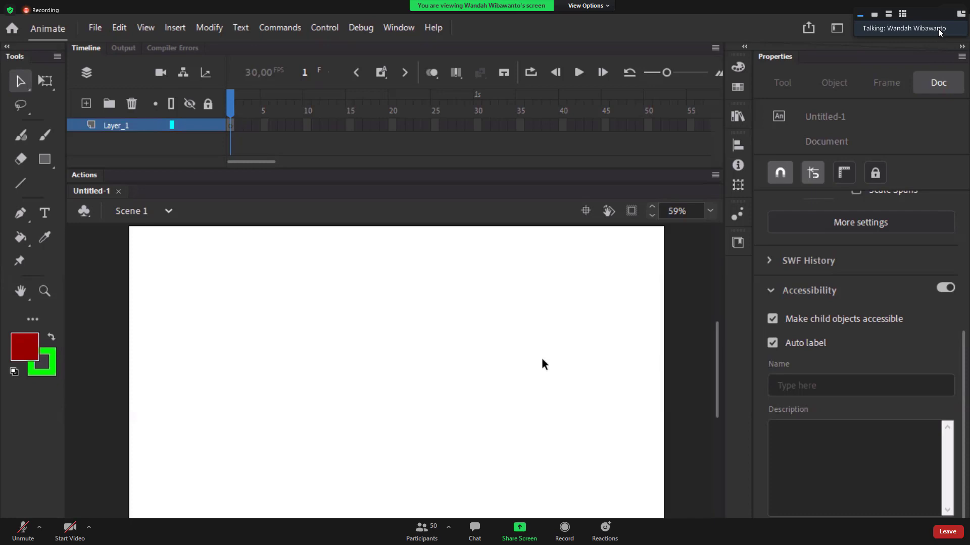
Step: Bring back the vertical strip of participant videos and leave the full-screen meeting view
left_click(888, 13)
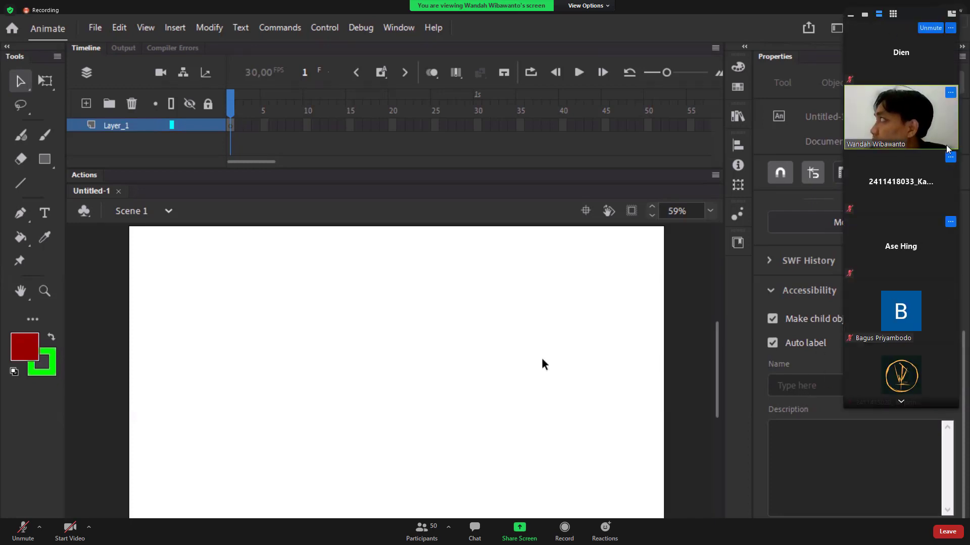
left_click(893, 14)
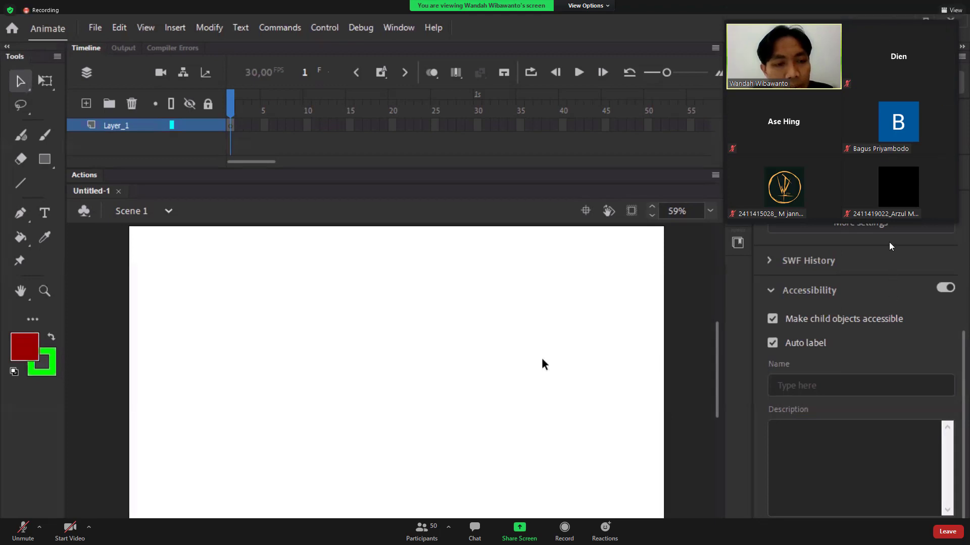
left_click(759, 15)
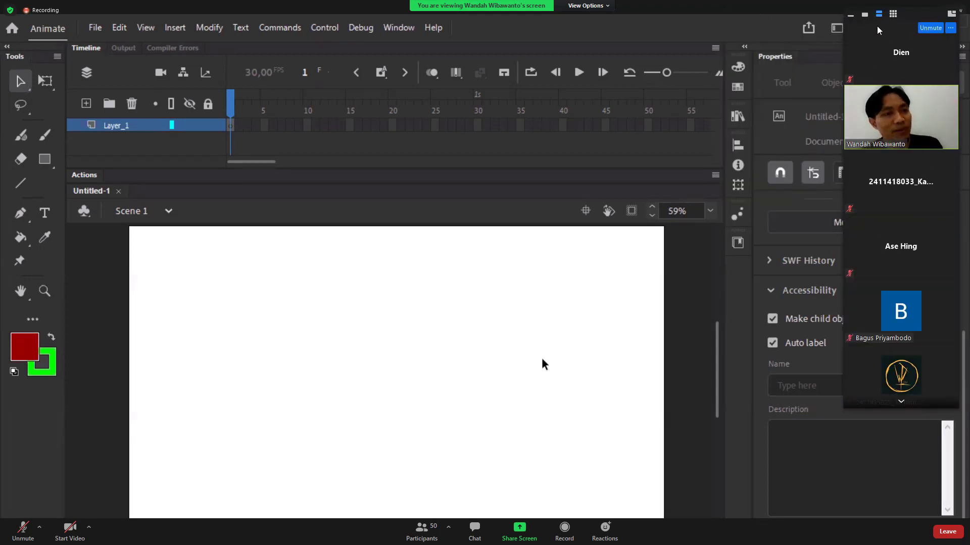
double_click(445, 323)
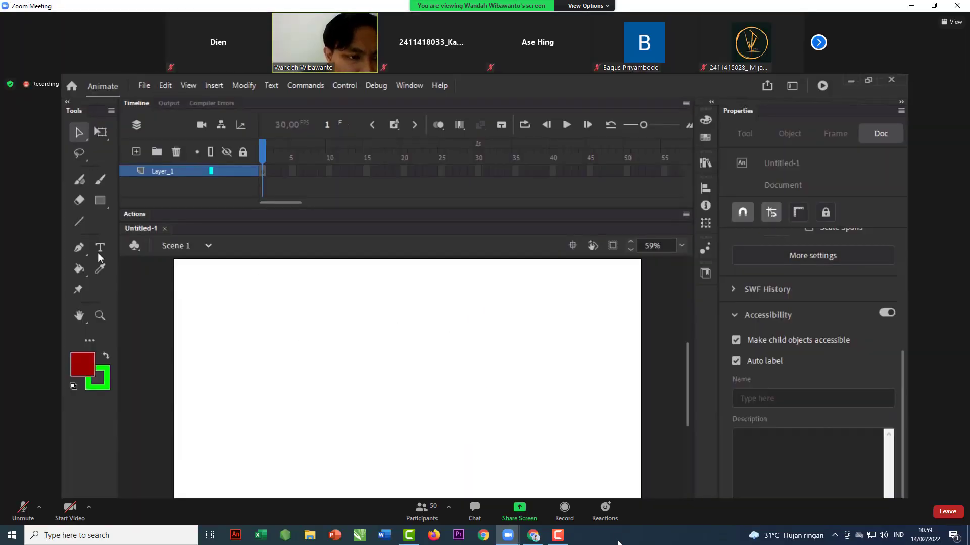
Step: Turn on automatic hiding of the Windows taskbar in desktop mode and return to the windowed meeting view
right_click(619, 535)
left_click(645, 529)
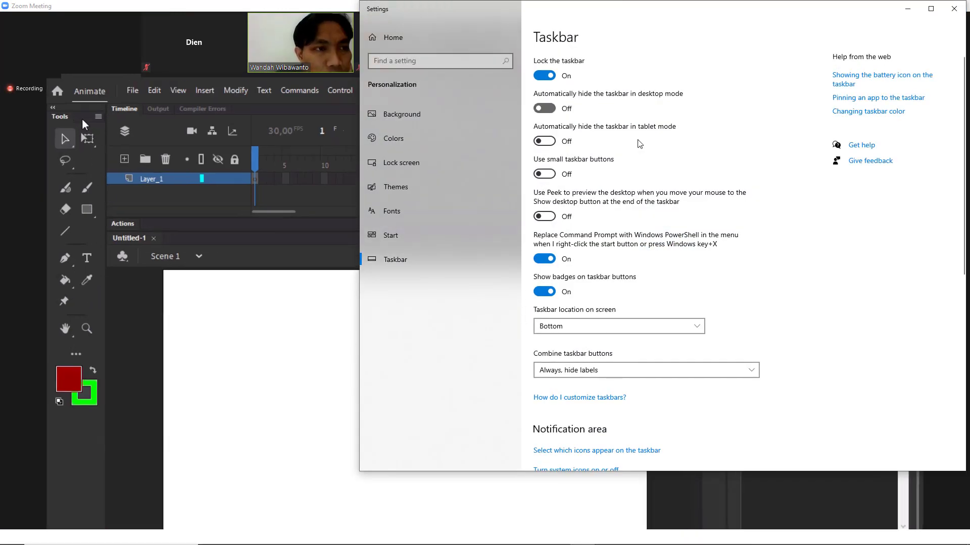
left_click(544, 108)
left_click(953, 8)
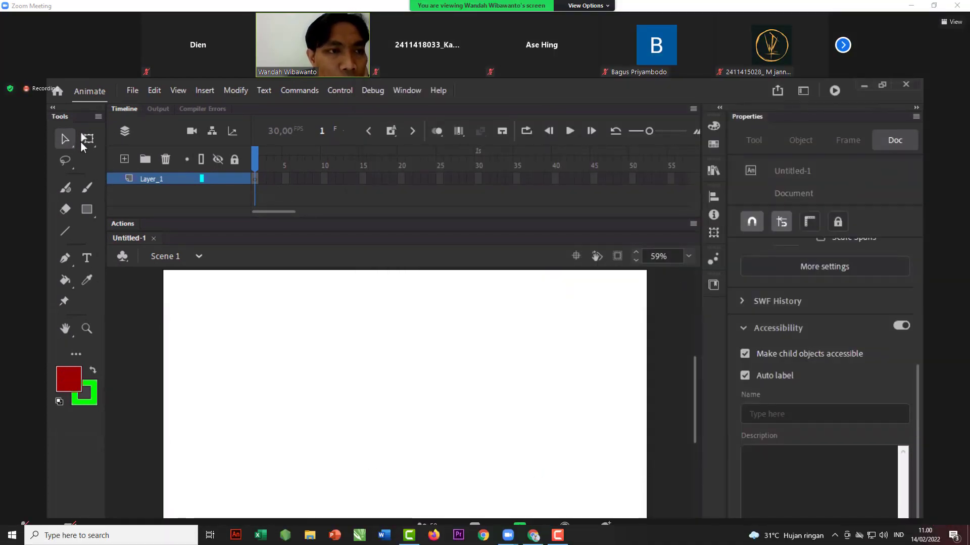
double_click(418, 309)
double_click(424, 328)
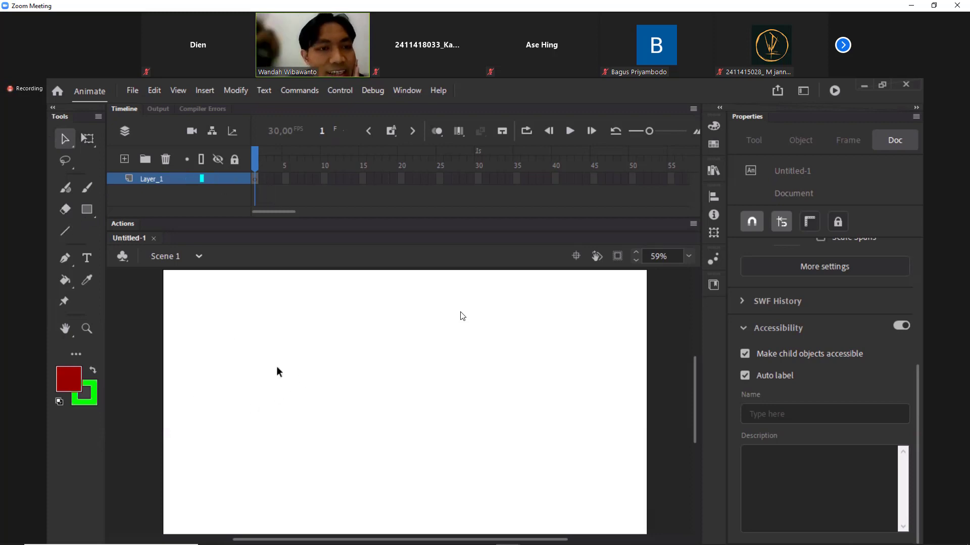
Step: Draw a rectangle about 531 by 283 px with a dark red fill and green stroke in the upper middle of the stage
left_click(88, 211)
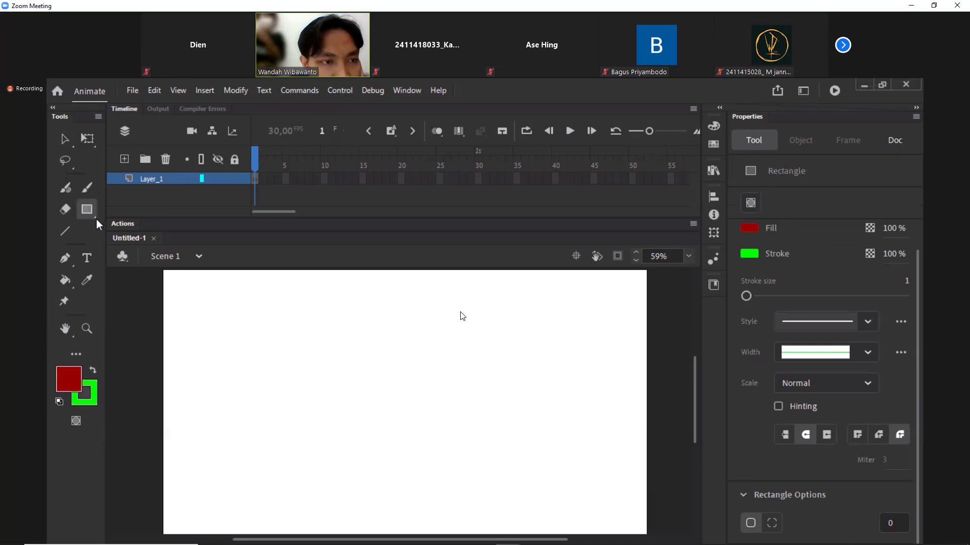
left_click(94, 216)
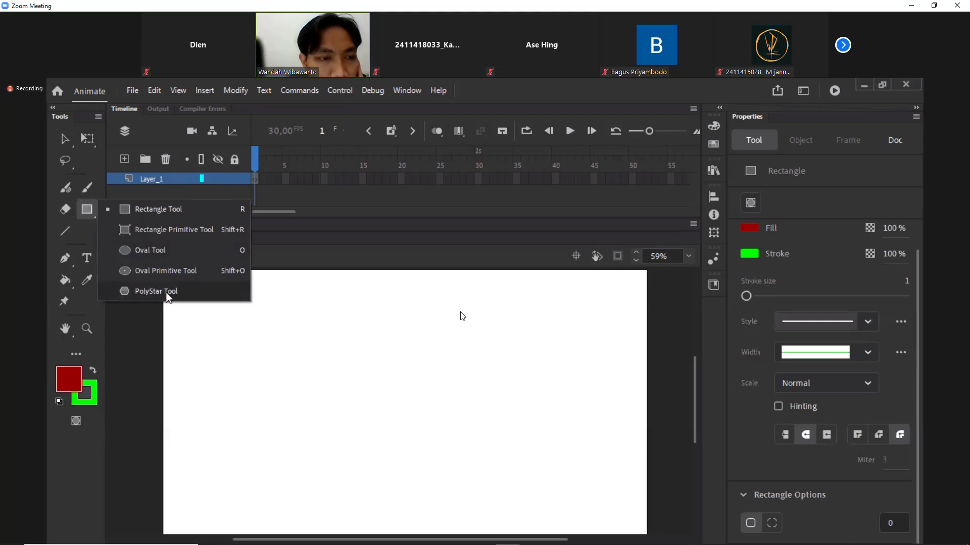
left_click(85, 212)
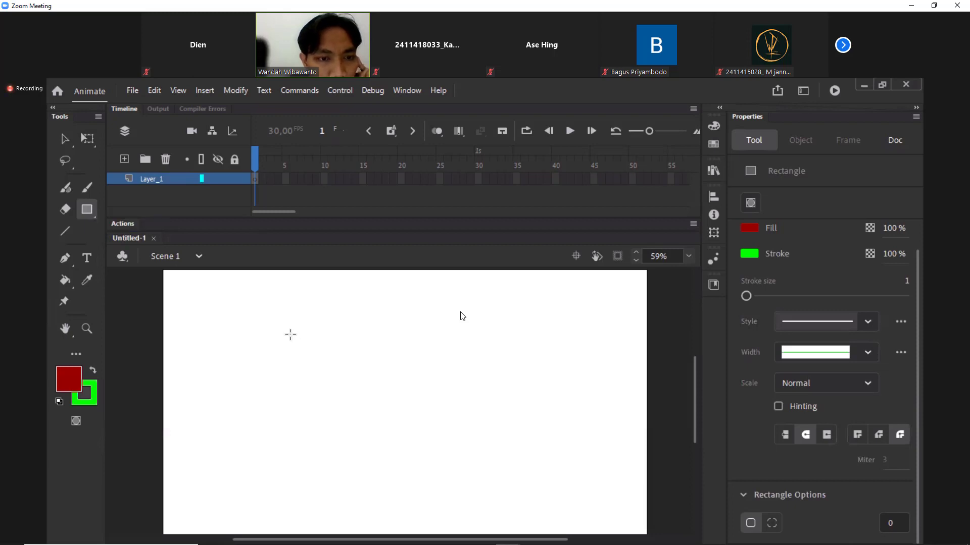
left_click_drag(278, 321, 479, 428)
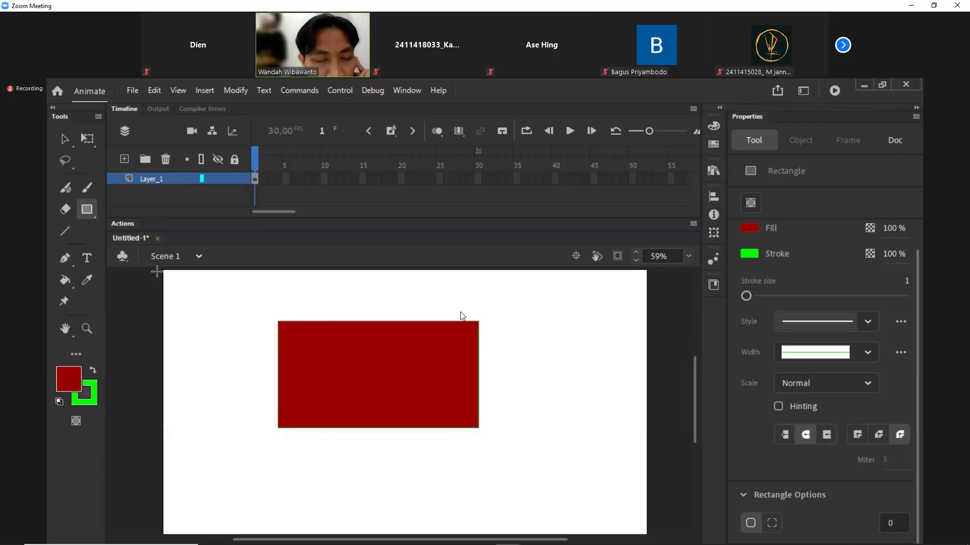
Step: Select only the rectangle's red fill with the Selection tool, and clear the selection
left_click(67, 143)
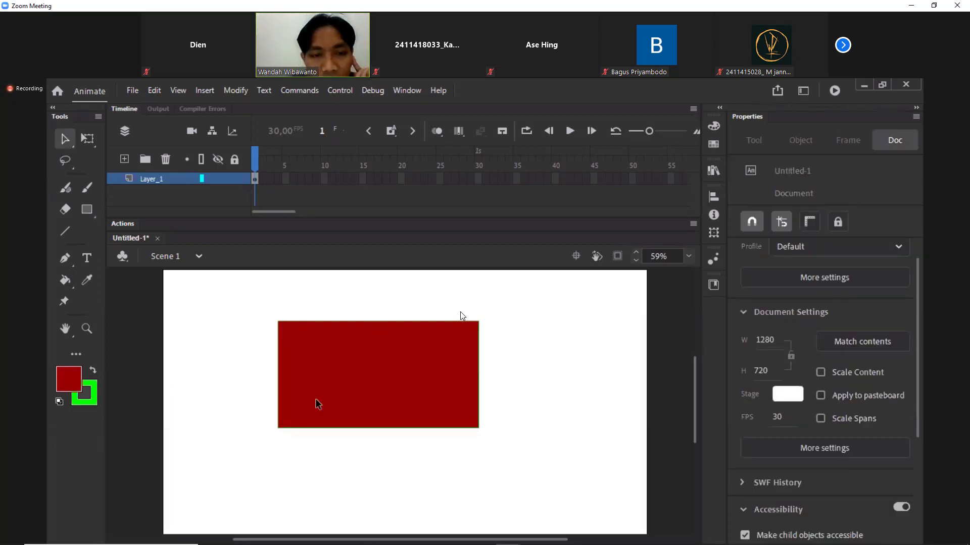
left_click(396, 366)
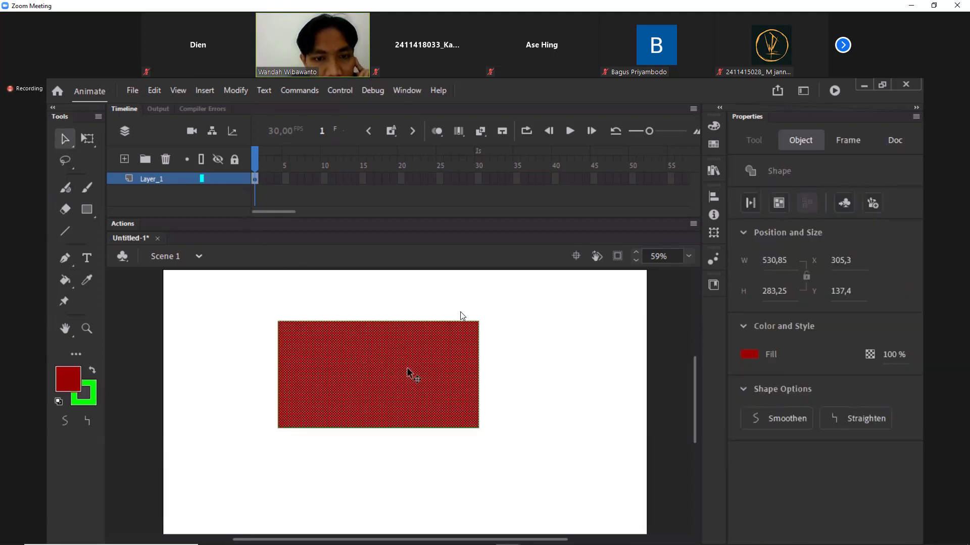
left_click(550, 385)
left_click(399, 372)
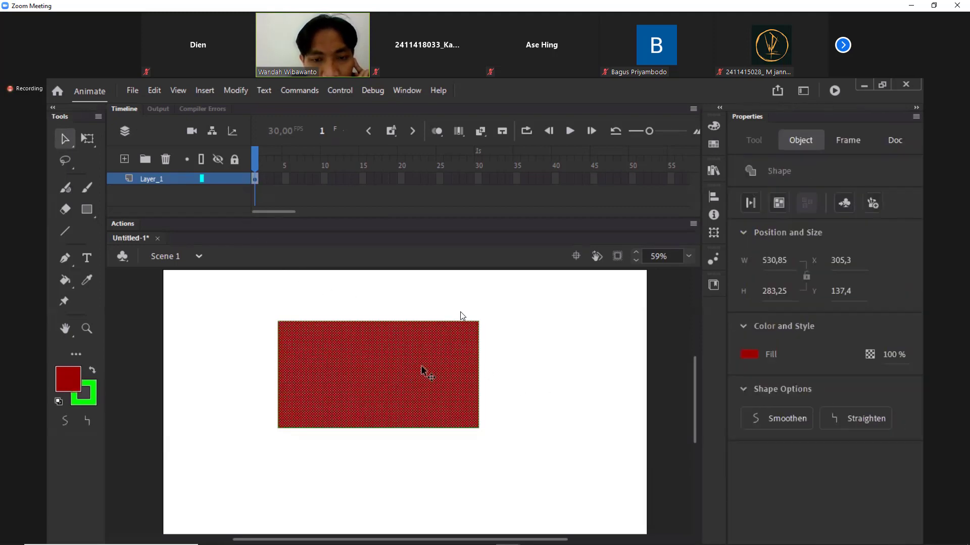
left_click(506, 369)
Step: Select only the rectangle's green outline, and deselect it again
left_click(479, 367)
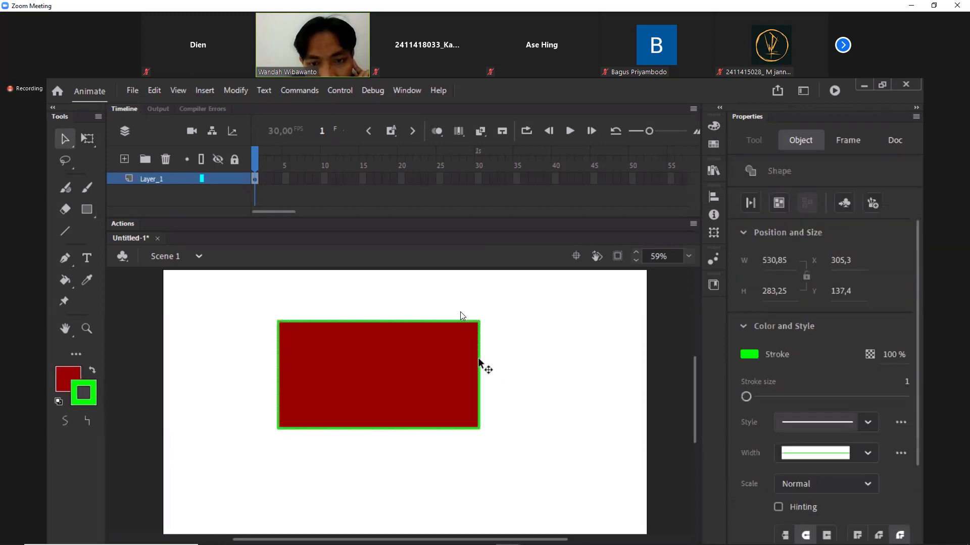
left_click(484, 411)
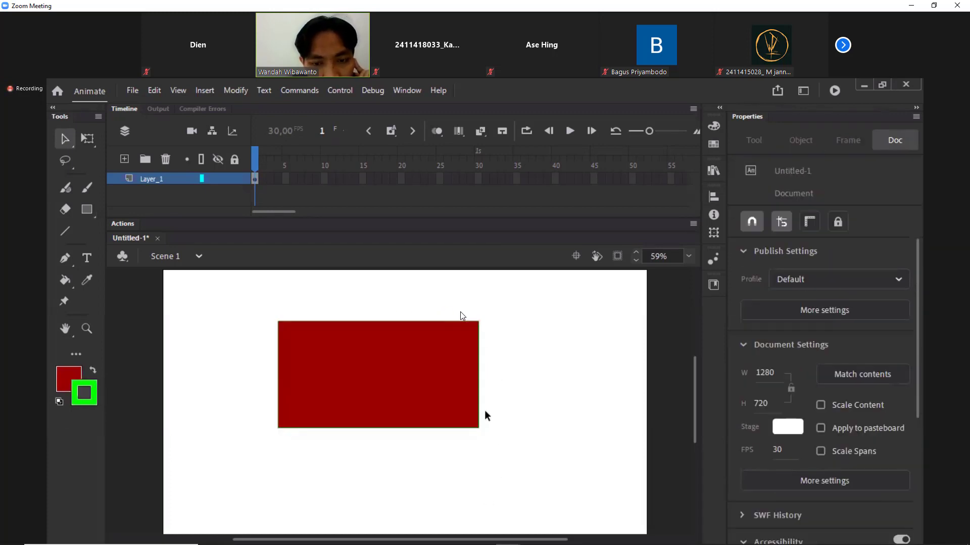
left_click(480, 407)
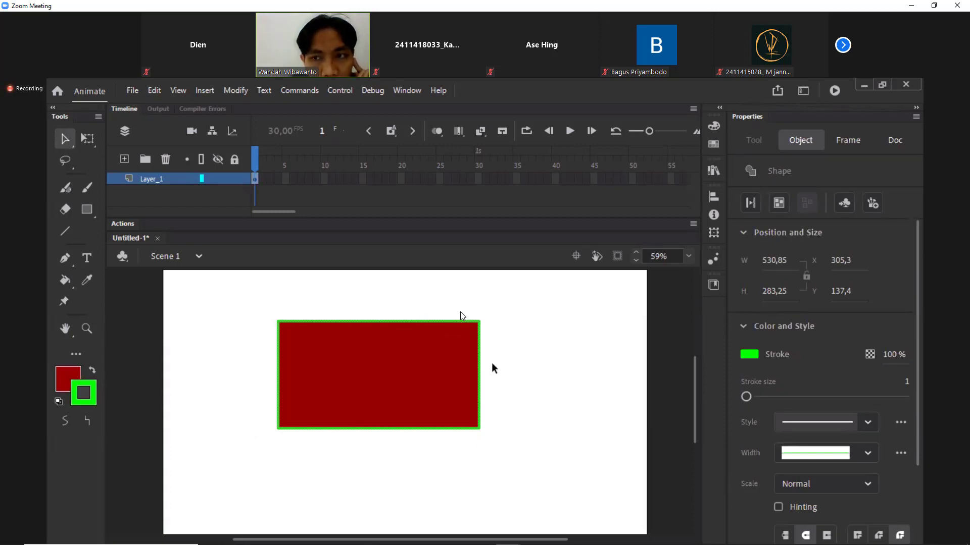
left_click(521, 359)
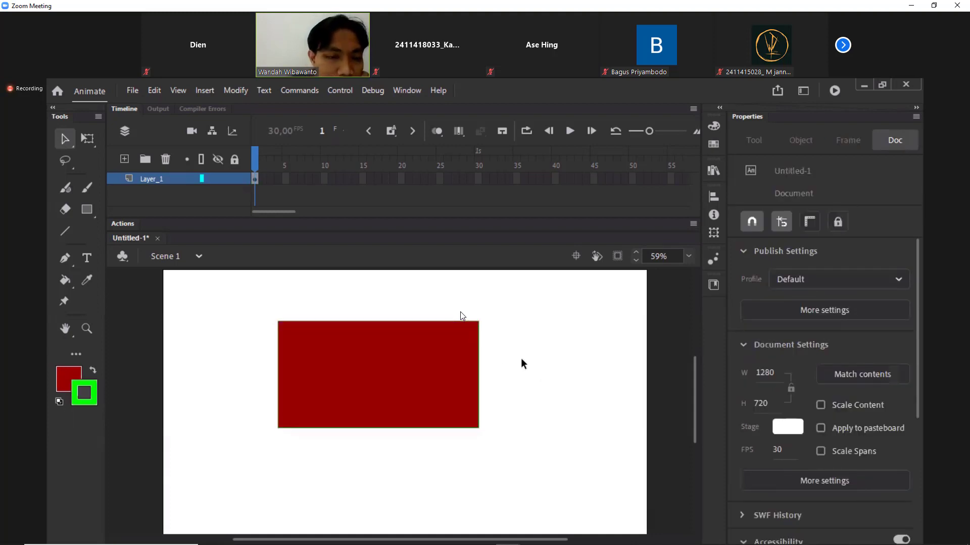
Step: Select the rectangle's fill and stroke together, trying both direct selection and a marquee around the whole shape
double_click(409, 372)
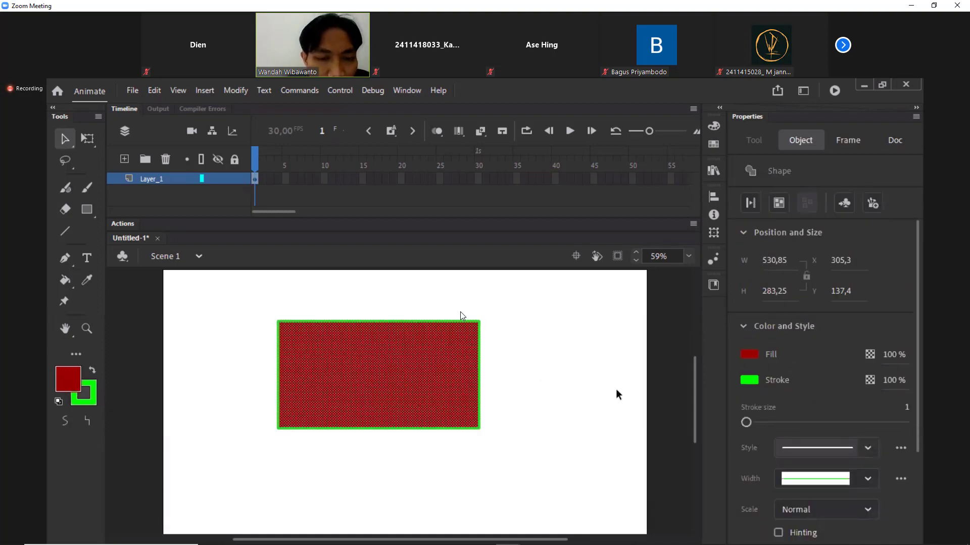
left_click(617, 394)
left_click_drag(229, 300, 544, 485)
left_click(531, 467)
double_click(385, 377)
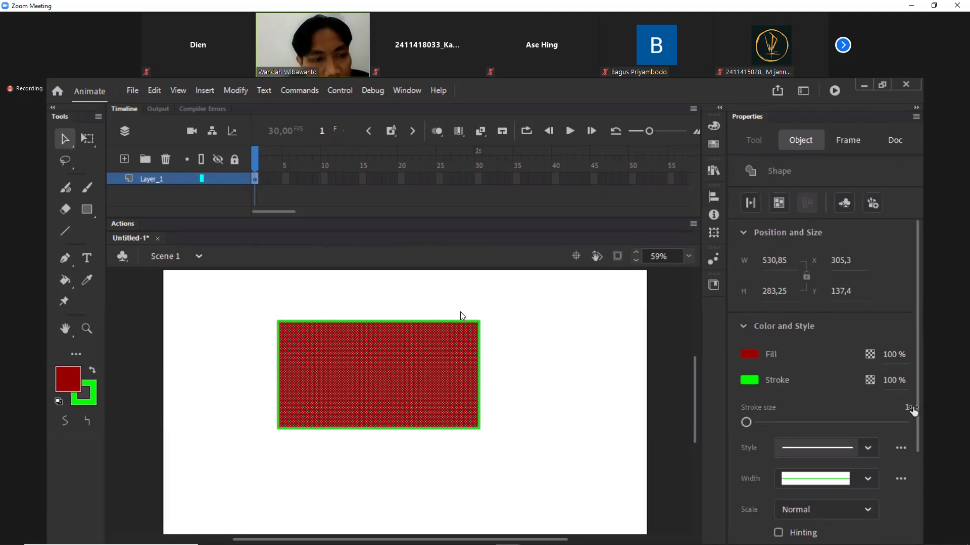
Step: Recolor the selected rectangle with a dark navy #000033 fill and a yellow #FFFF00 stroke, and clear the selection
left_click(68, 386)
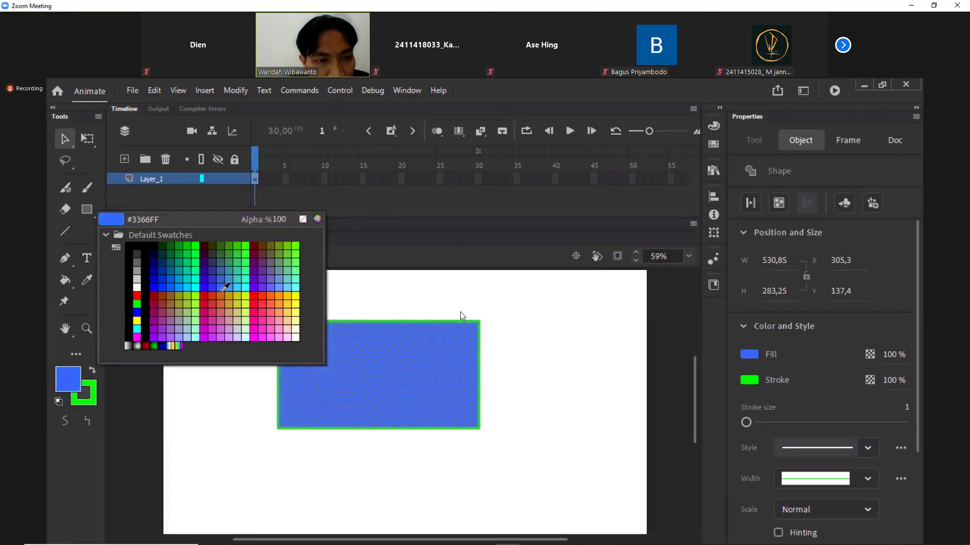
left_click(154, 251)
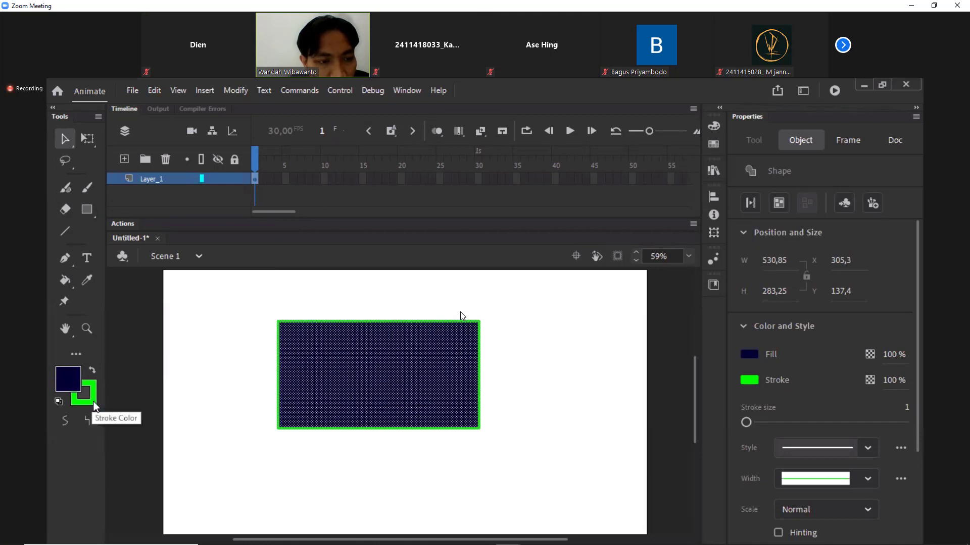
left_click(95, 405)
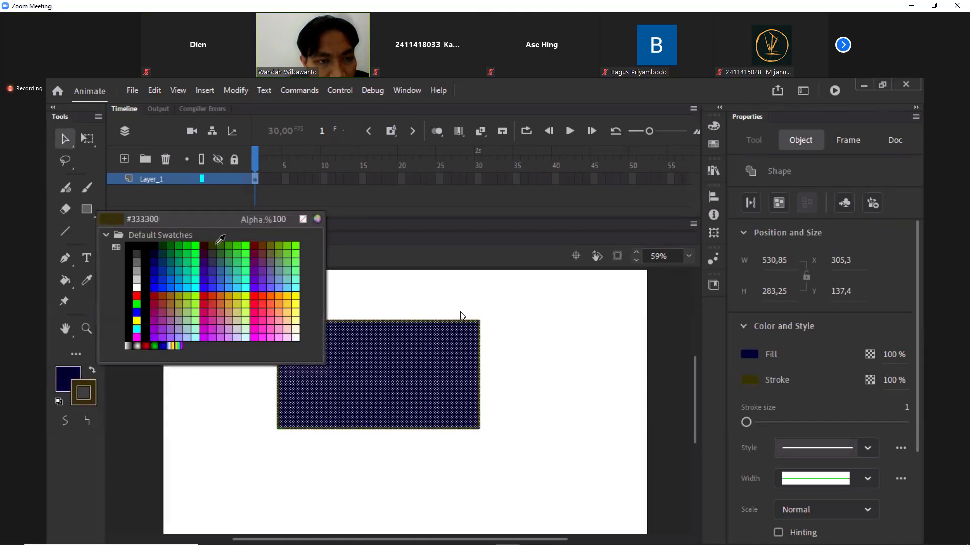
left_click(299, 293)
left_click(556, 439)
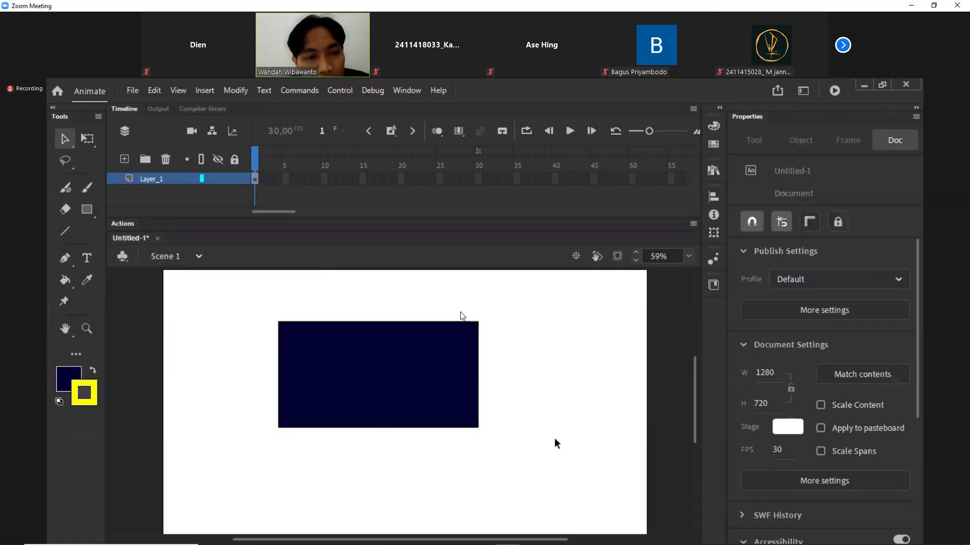
Step: Select the whole rectangle with a marquee and change its fill to dark purple
left_click_drag(259, 302, 631, 519)
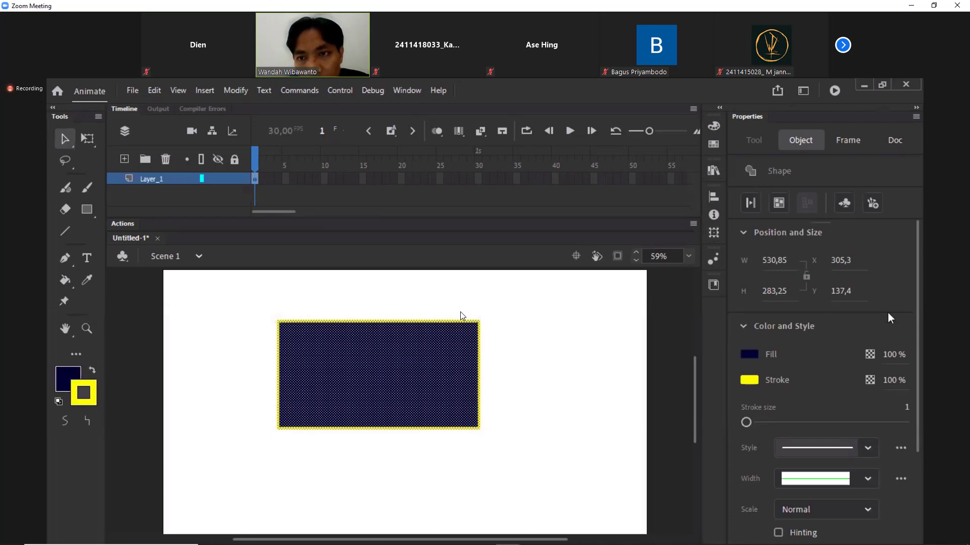
scroll(886, 311, "down", 2)
scroll(884, 311, "up", 2)
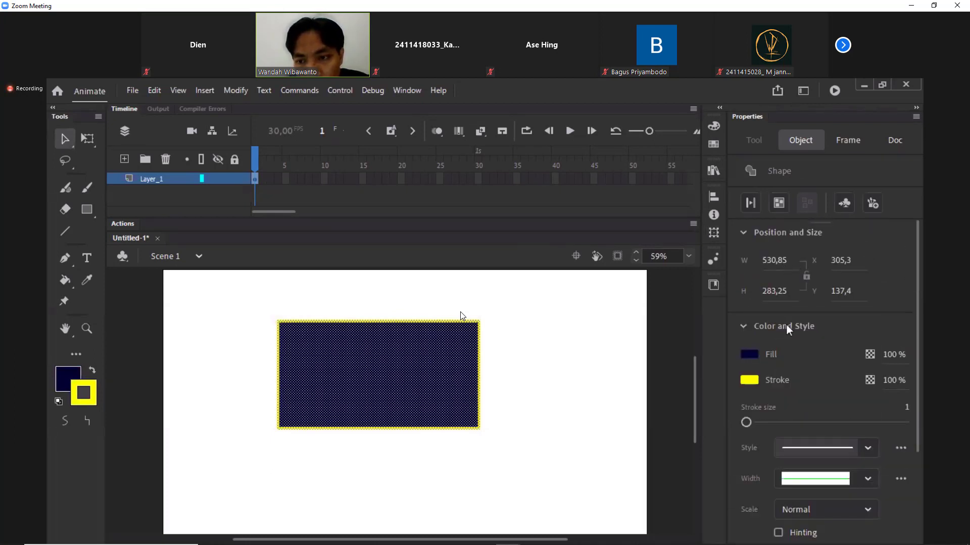
left_click(748, 355)
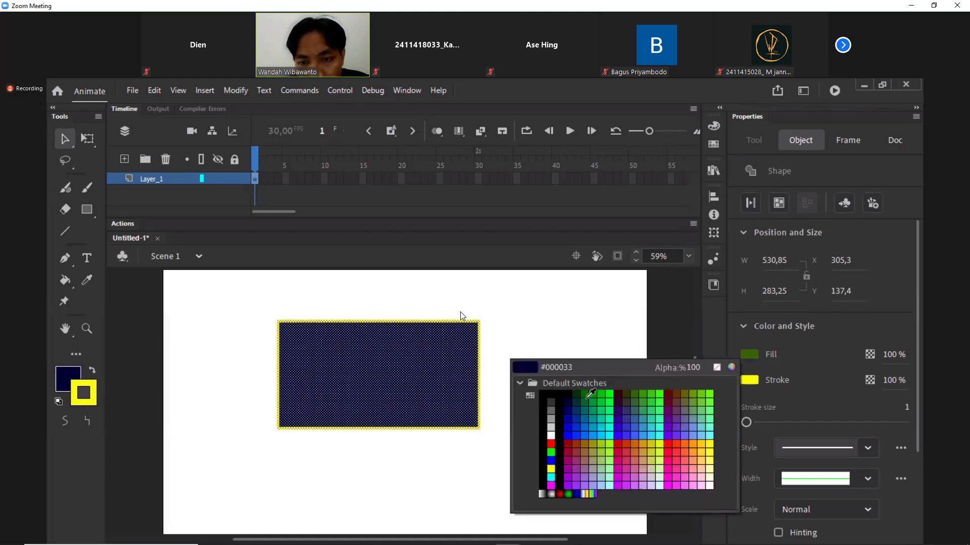
left_click(614, 409)
Step: Mix custom colors for the rectangle: a darker, muted yellow for the stroke and purple 7126BD for the fill
left_click(716, 125)
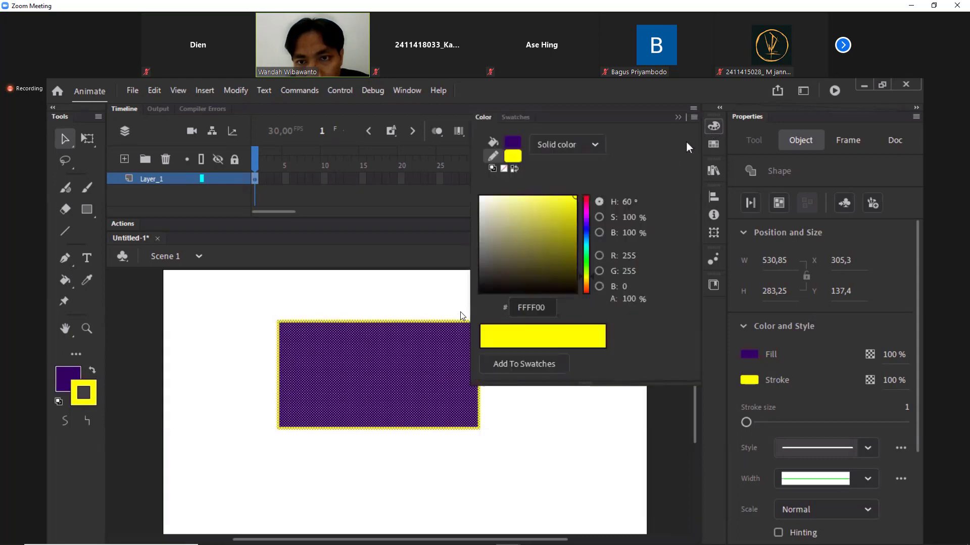
left_click_drag(548, 243, 556, 220)
left_click(493, 142)
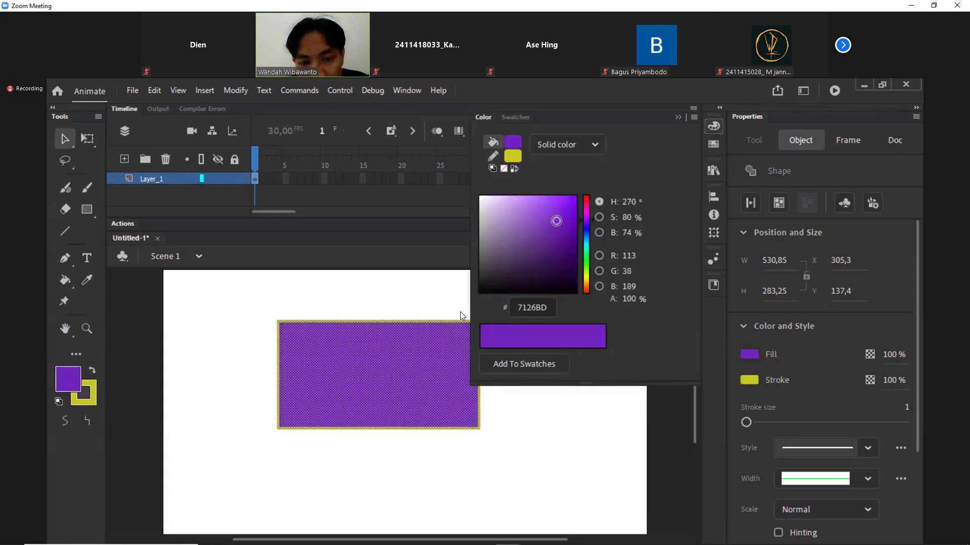
left_click(737, 440)
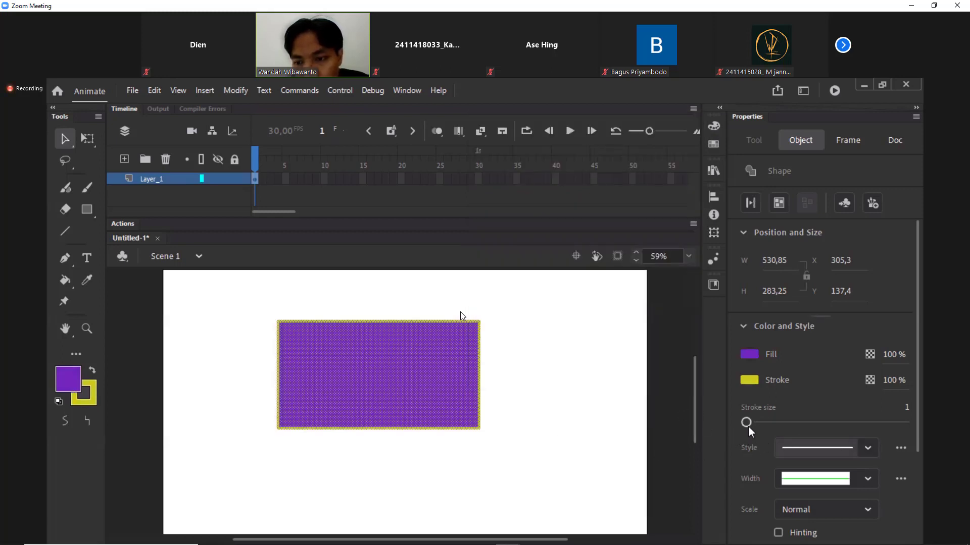
Step: Set the rectangle's stroke size to 25 and clear the selection
mouse_move(747, 423)
left_mouse_down()
mouse_move(838, 422)
mouse_move(768, 429)
left_mouse_up()
scroll(869, 460, "down", 3)
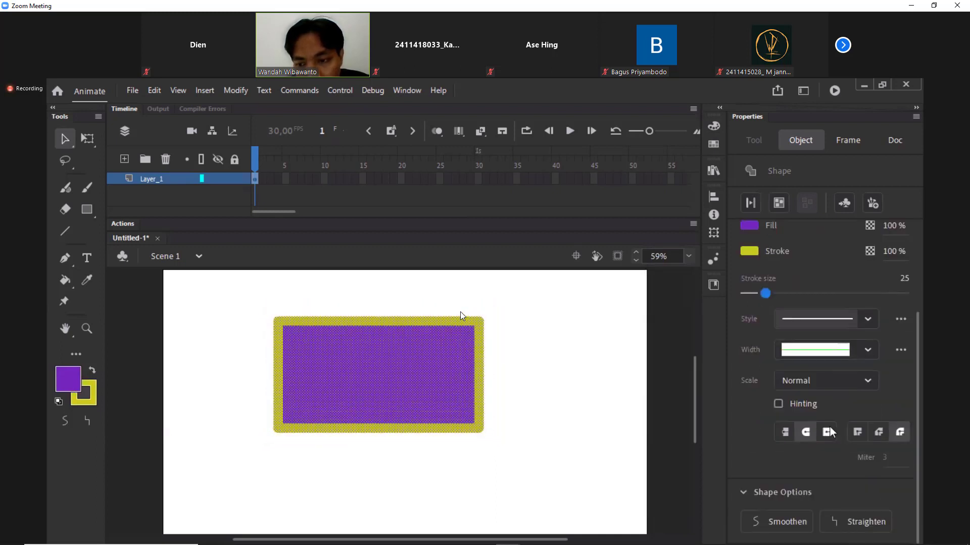
left_click(575, 396)
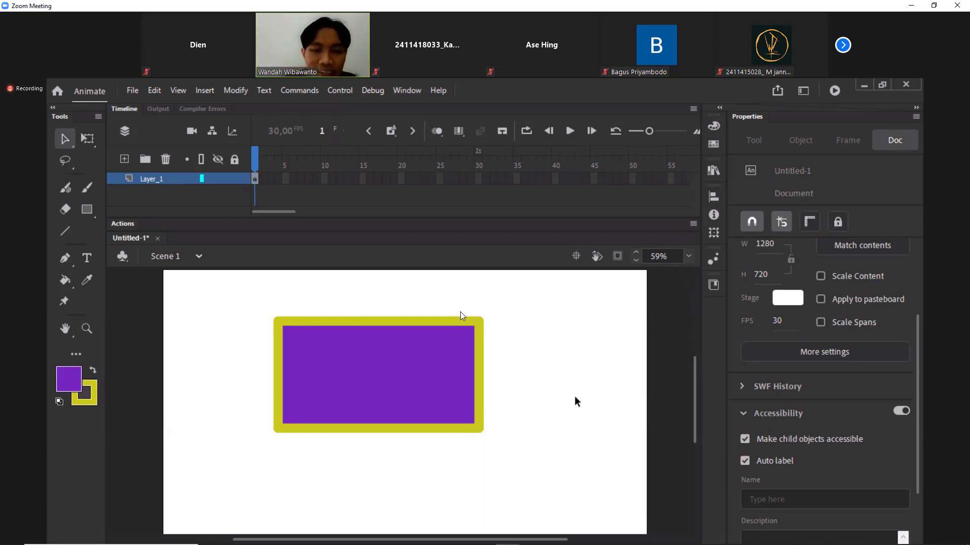
Step: Select the rectangle's entire outline, set its stroke size to 8 and deselect it
double_click(481, 384)
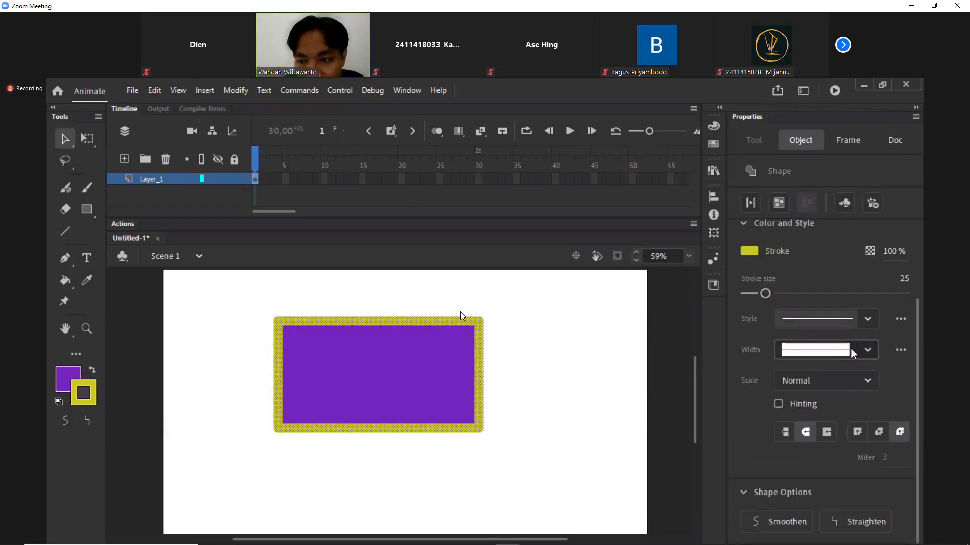
left_click_drag(765, 296, 753, 296)
left_click(528, 432)
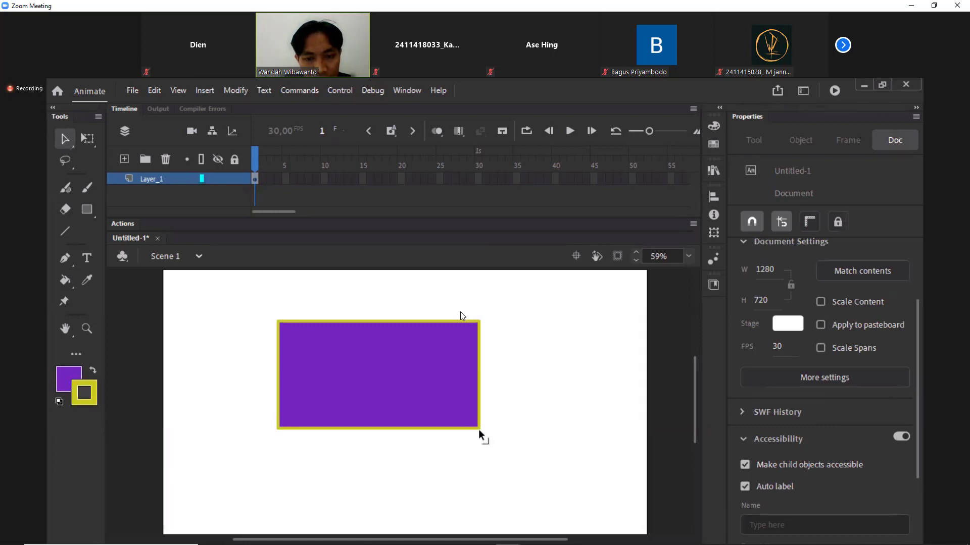
mouse_move(477, 429)
left_mouse_down()
mouse_move(465, 450)
mouse_move(536, 368)
mouse_move(584, 389)
mouse_move(476, 455)
mouse_move(401, 432)
mouse_move(457, 386)
mouse_move(540, 426)
mouse_move(467, 441)
mouse_move(502, 432)
mouse_move(483, 428)
mouse_move(514, 419)
mouse_move(467, 458)
mouse_move(487, 421)
mouse_move(473, 447)
mouse_move(490, 453)
mouse_move(477, 426)
left_mouse_up()
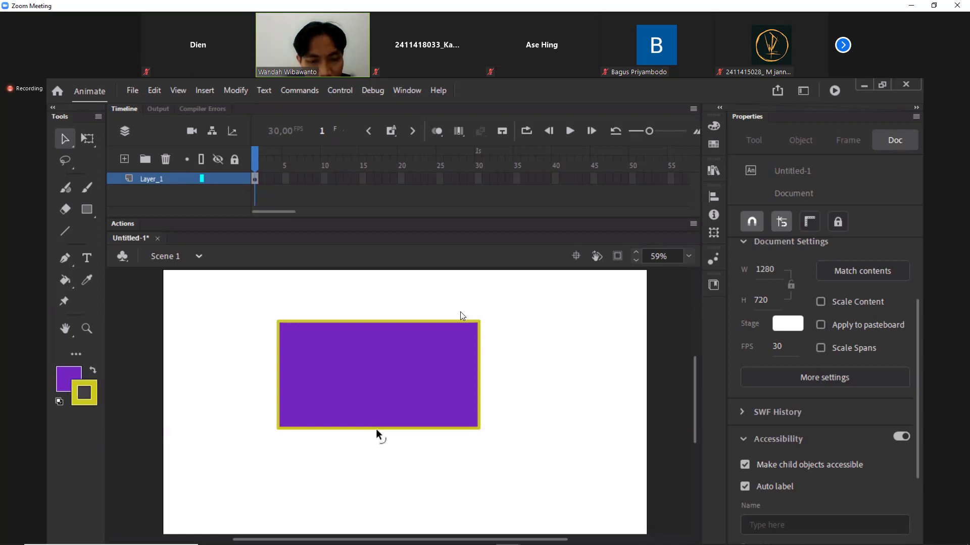
mouse_move(376, 429)
left_mouse_down()
mouse_move(368, 462)
mouse_move(377, 404)
mouse_move(365, 377)
mouse_move(397, 414)
mouse_move(413, 389)
mouse_move(345, 370)
mouse_move(366, 395)
mouse_move(358, 439)
mouse_move(389, 429)
left_mouse_up()
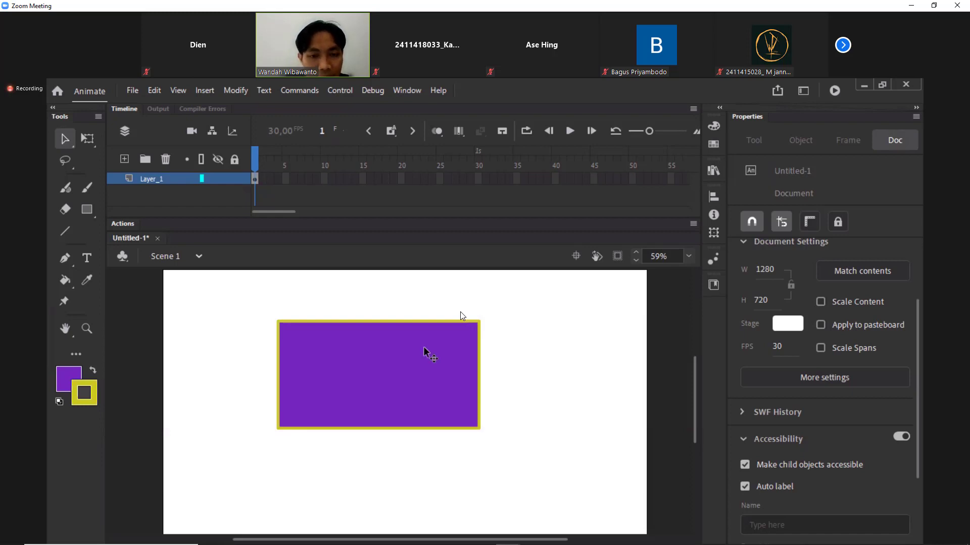
Step: Cut off the rectangle's four corners with marquee selections and move each piece outward, clear of the main shape
left_click_drag(413, 291, 516, 370)
left_click_drag(448, 358, 578, 331)
left_click_drag(437, 345, 493, 438)
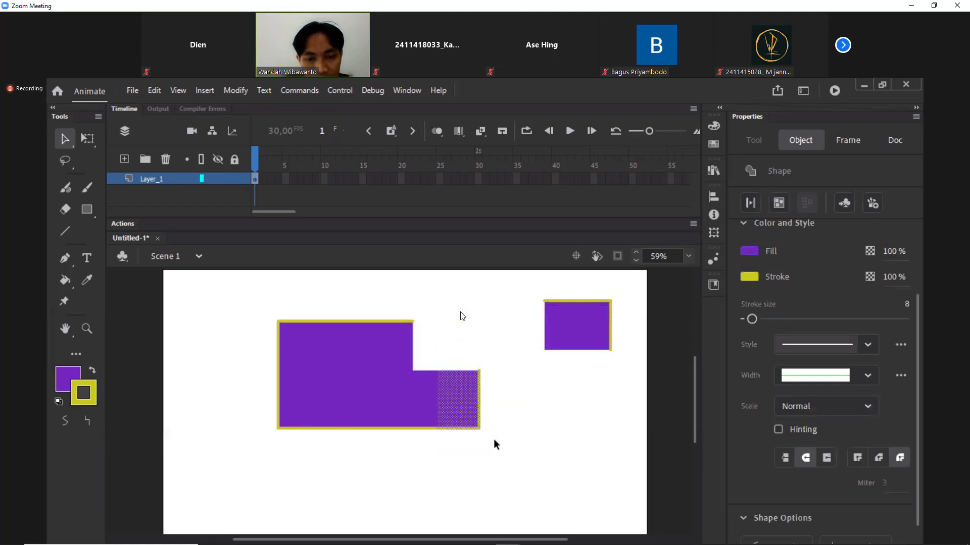
left_click_drag(461, 409, 510, 462)
left_click_drag(217, 384, 338, 462)
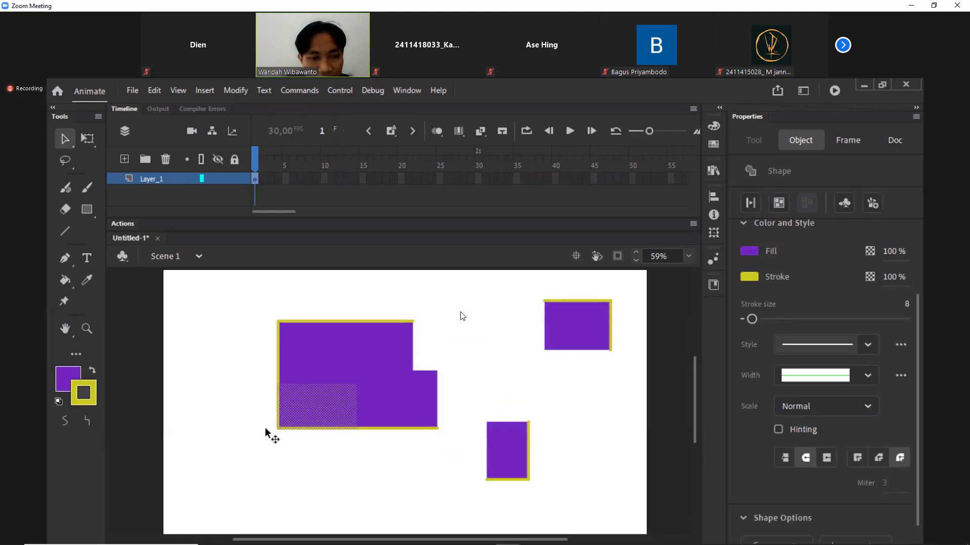
left_click_drag(313, 407, 248, 444)
left_click_drag(262, 303, 241, 295)
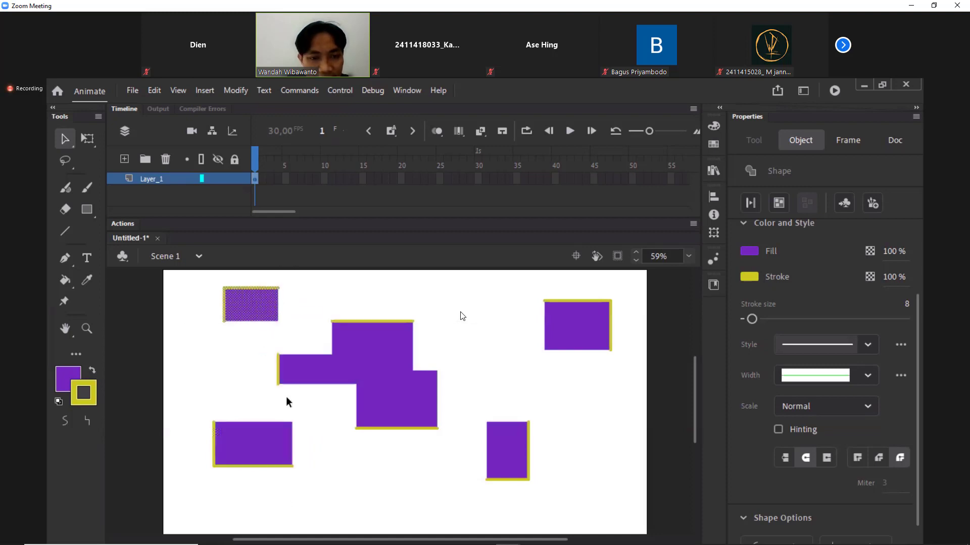
Step: Reshape the central shape and the upper-right, lower-right and lower-left pieces into slanted polygons by pulling their corner points outward
left_click(341, 443)
mouse_move(356, 430)
left_mouse_down()
mouse_move(359, 481)
mouse_move(321, 426)
mouse_move(349, 445)
left_mouse_up()
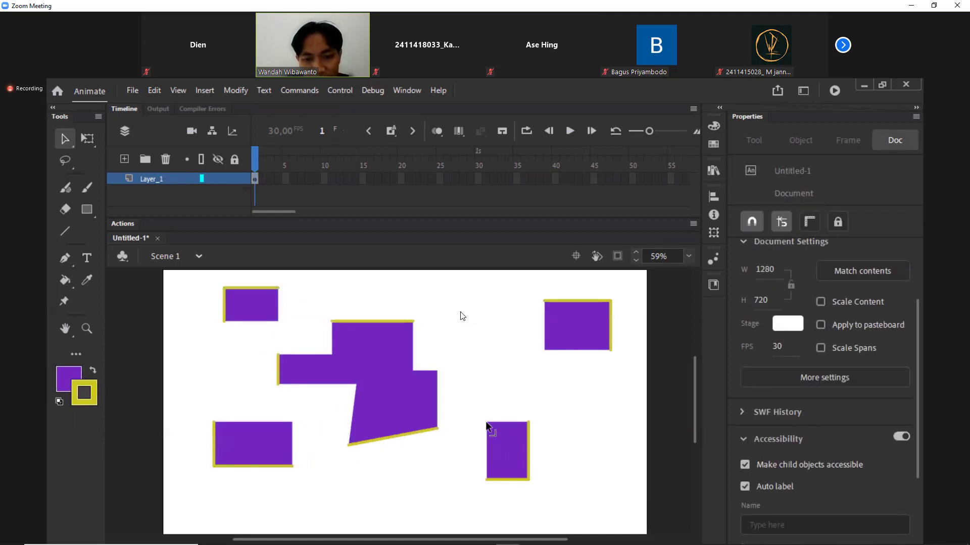
left_click_drag(486, 422, 463, 388)
left_click_drag(545, 349, 514, 386)
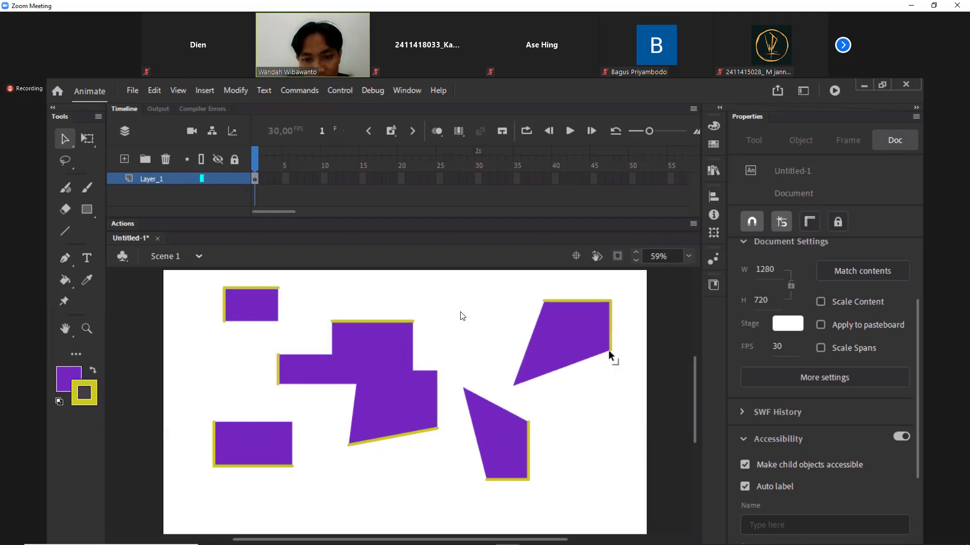
left_click_drag(609, 352, 631, 378)
left_click_drag(215, 422, 190, 407)
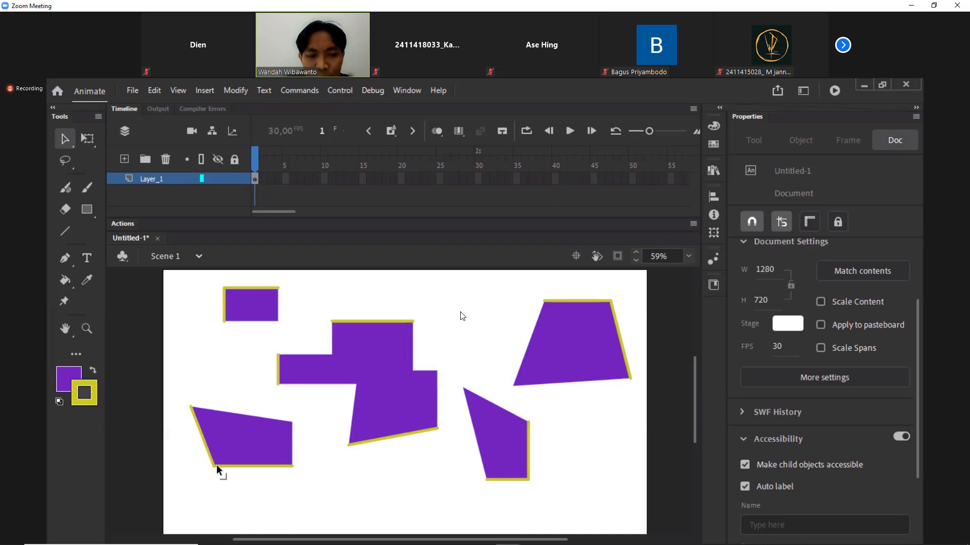
left_click_drag(216, 465, 190, 481)
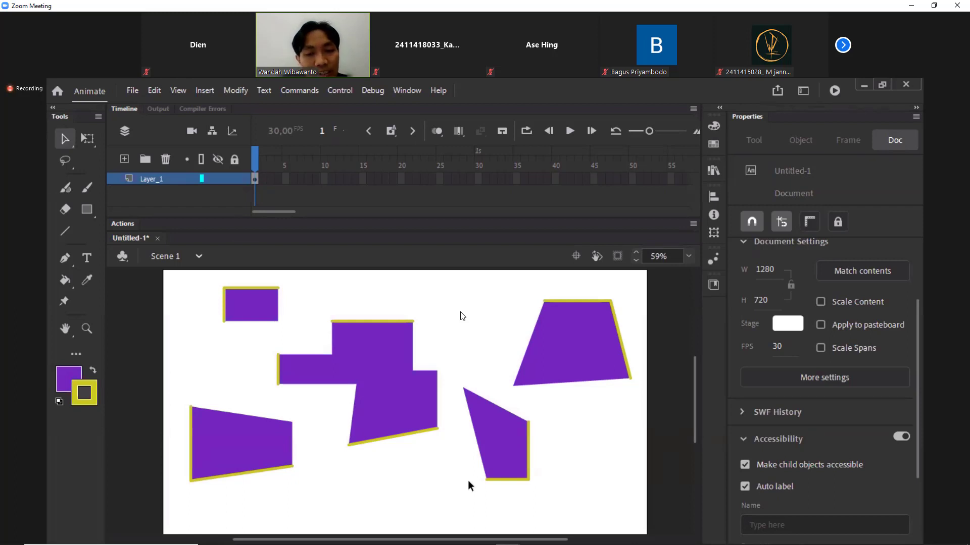
Step: Cut two fill sections out of the upper-right trapezoid and one out of the lower-left piece, moving each onto empty stage
left_click_drag(470, 324, 490, 306)
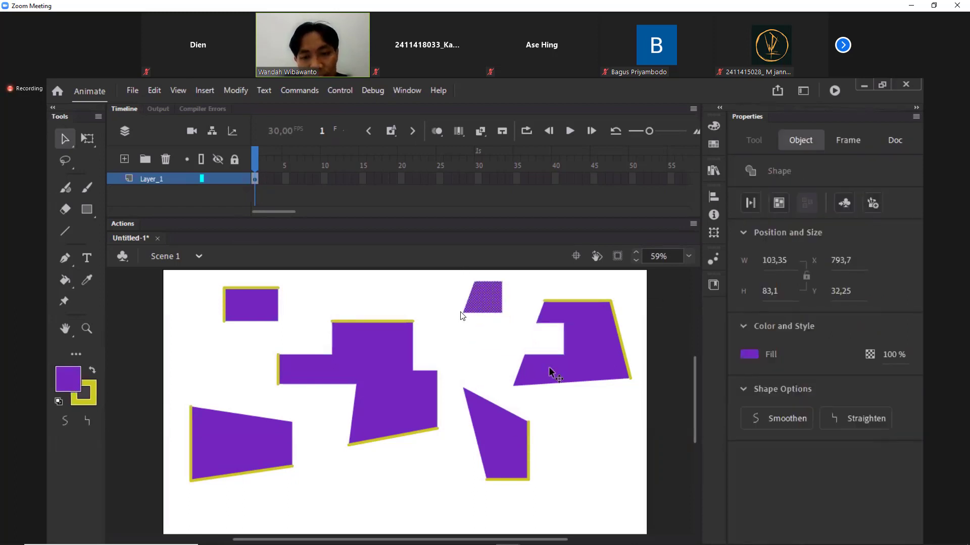
left_click_drag(529, 346, 579, 427)
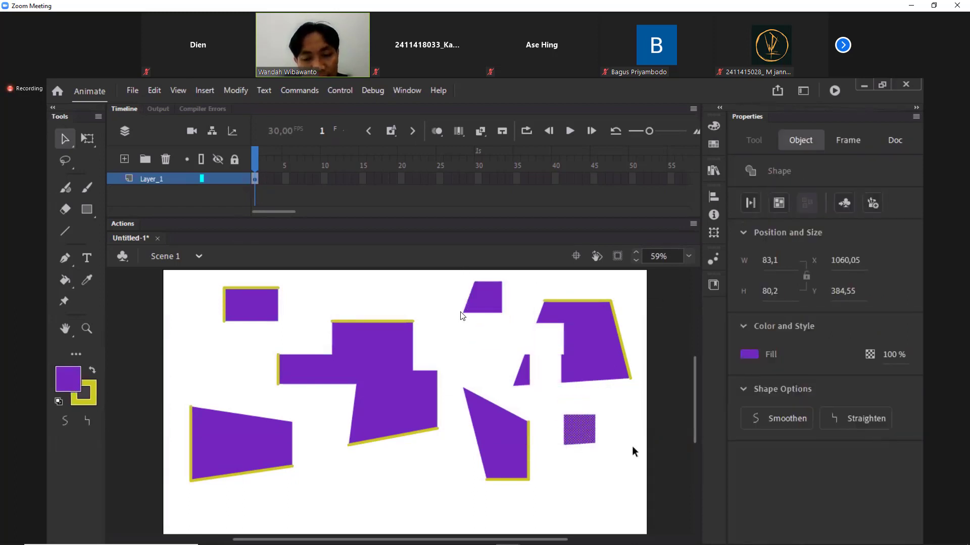
left_click(606, 444)
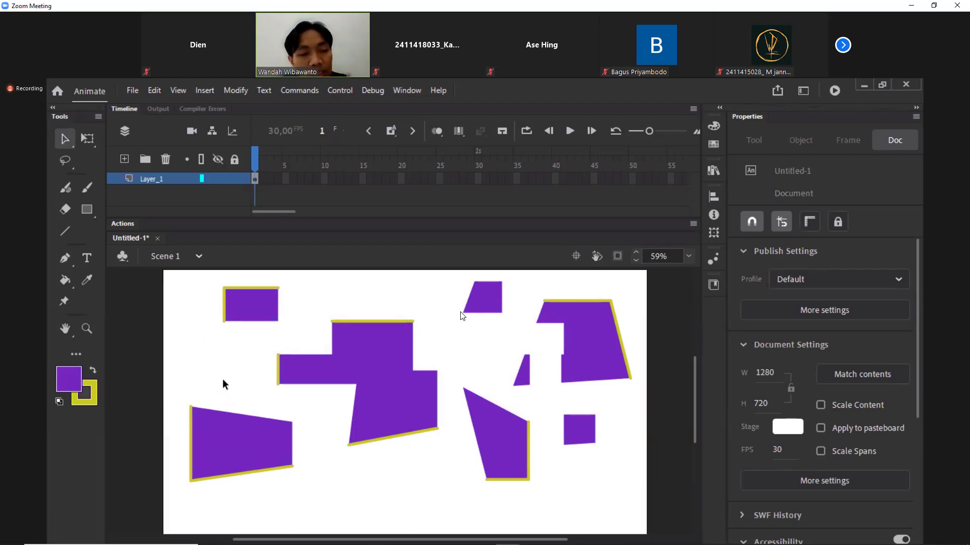
mouse_move(222, 380)
left_mouse_down()
mouse_move(254, 439)
mouse_move(239, 376)
left_mouse_up()
left_click(447, 468)
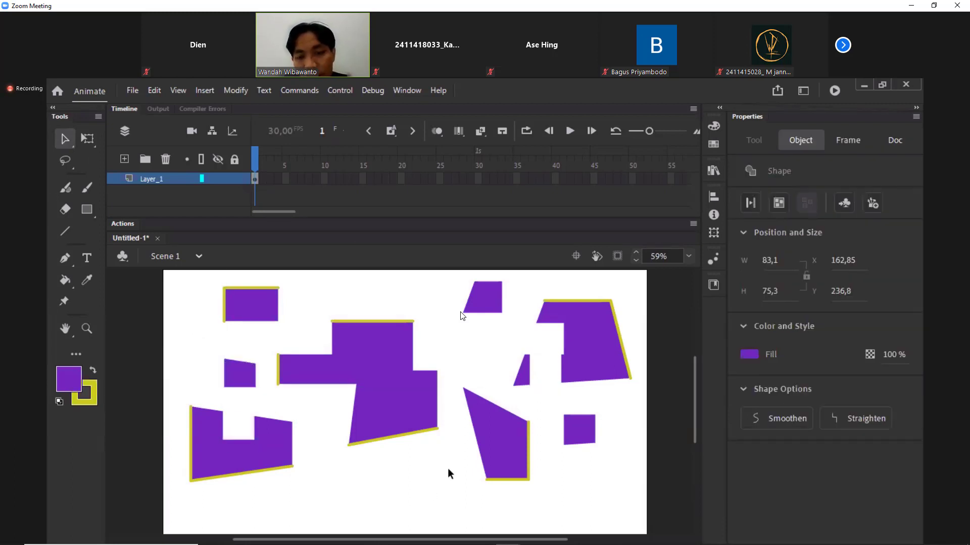
Step: Cut a large block from the central shape and move it above, and move a tiny sliver out of the remaining narrow strip
left_click_drag(358, 289, 392, 294)
left_click(418, 365)
left_click_drag(410, 347, 459, 346)
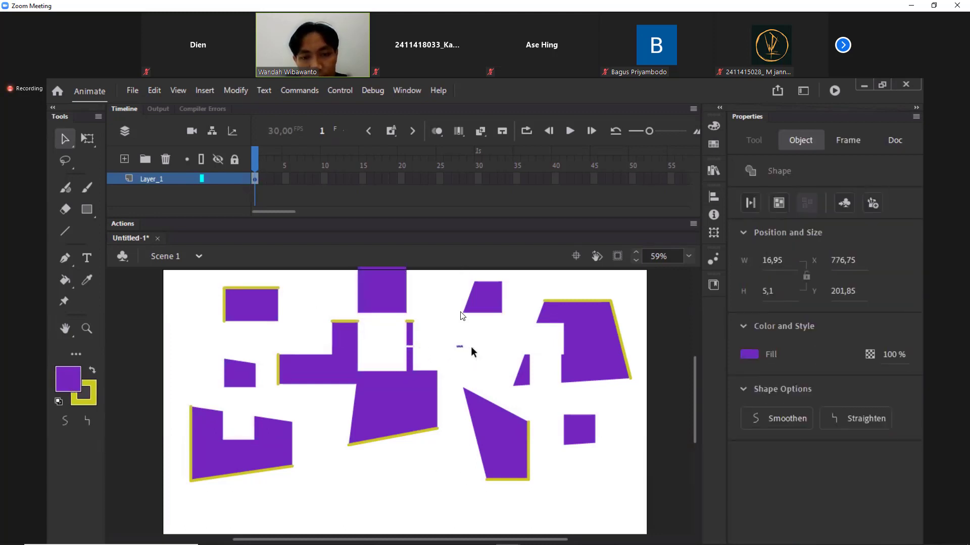
Step: Bend the bottom edges of the upper-right and central shapes into inward curves, and pull the lower-left piece's upper-right corner outward
left_click_drag(591, 381, 602, 329)
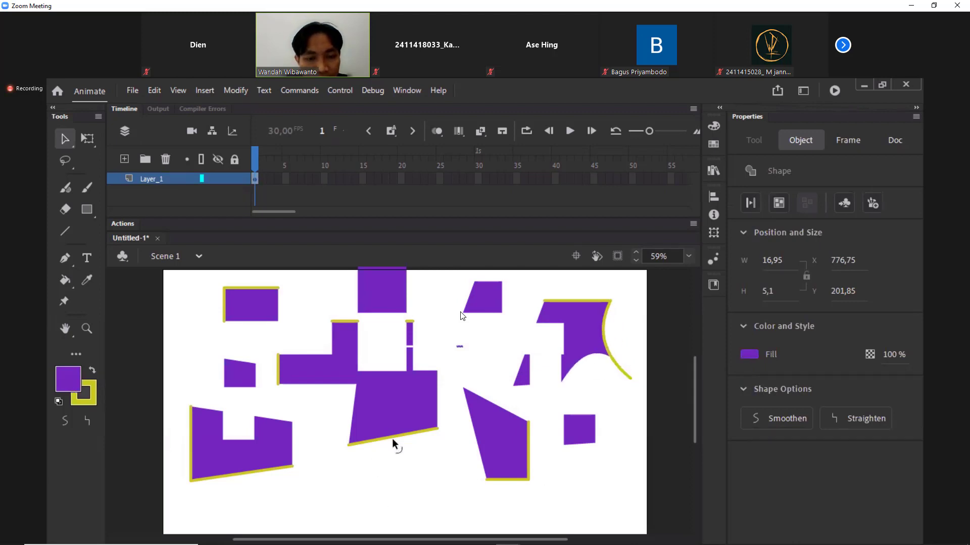
left_click_drag(392, 438, 394, 407)
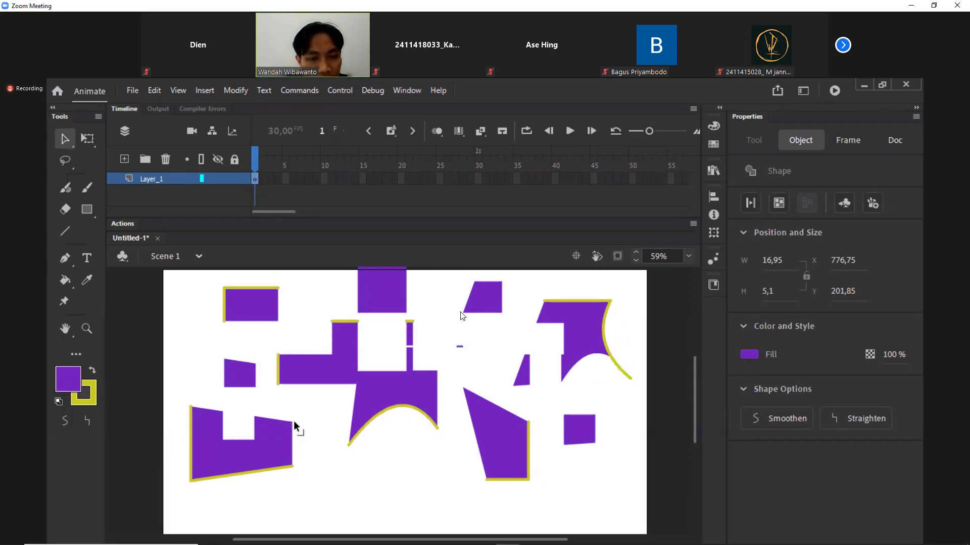
left_click_drag(294, 422, 321, 403)
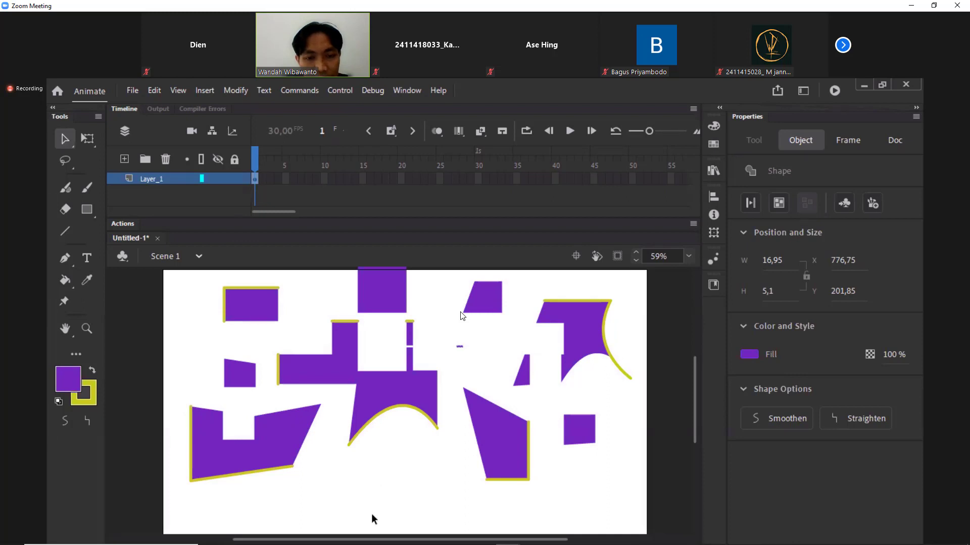
Step: Change the central shape's fill to green #00CC00 and clear the selection
left_click(404, 391)
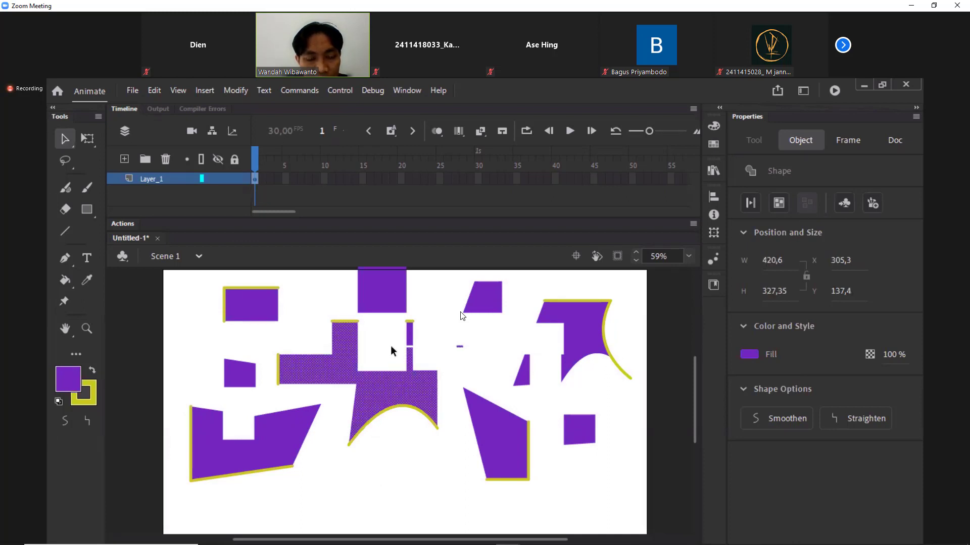
left_click(750, 354)
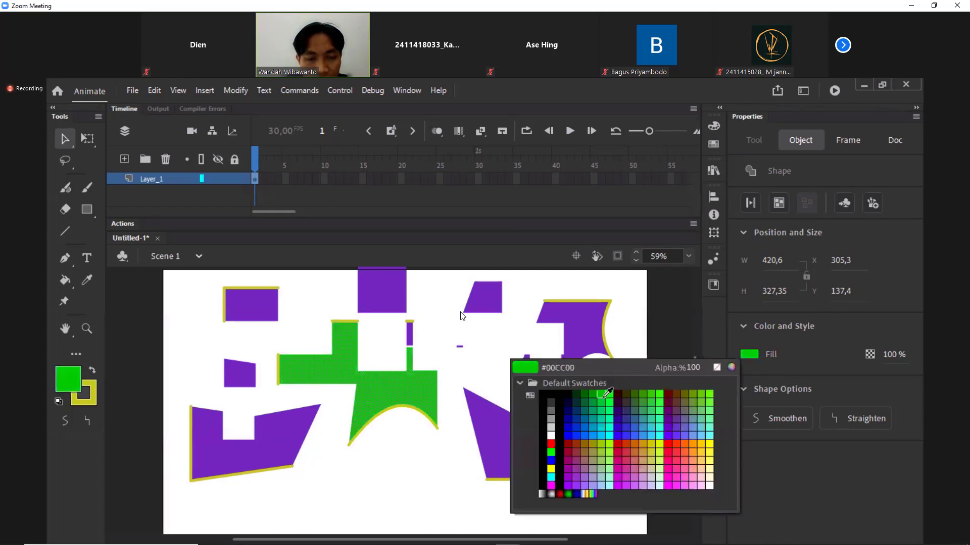
left_click(604, 395)
left_click(452, 444)
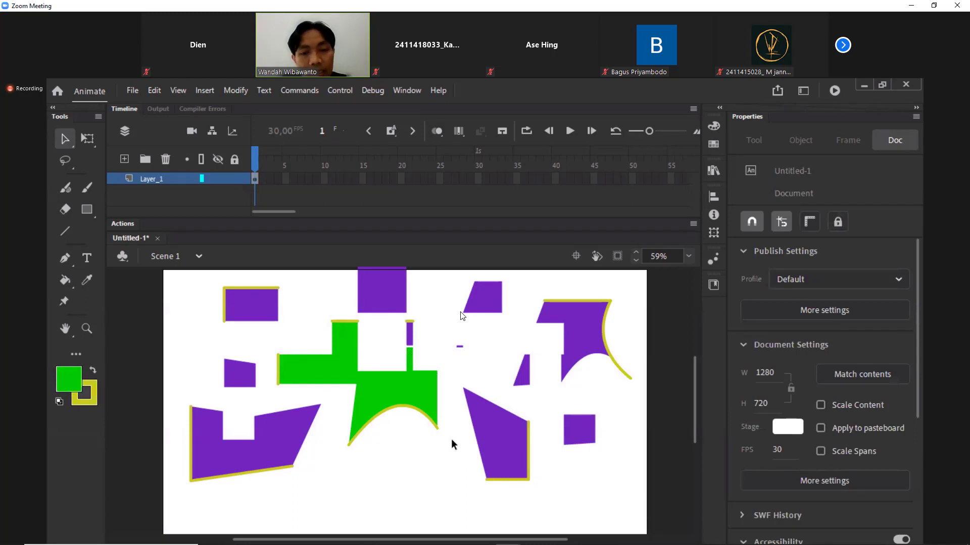
scroll(472, 445, "up", 3)
scroll(472, 446, "down", 3)
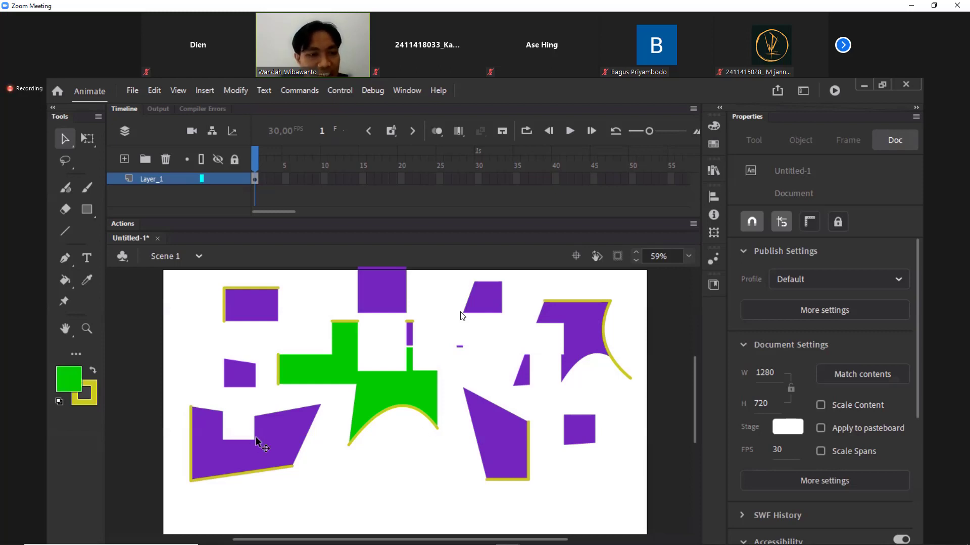
scroll(342, 461, "down", 2)
scroll(342, 462, "up", 2)
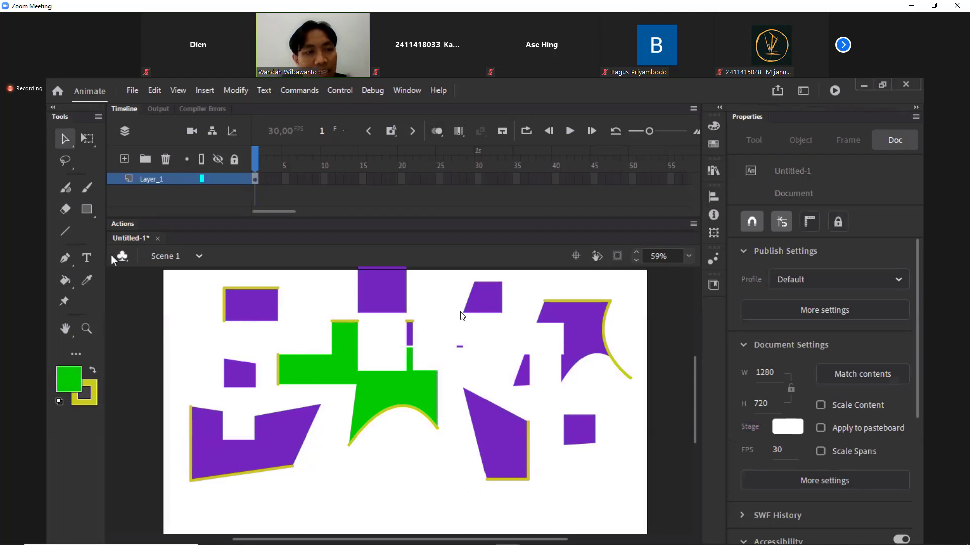
left_click(85, 209)
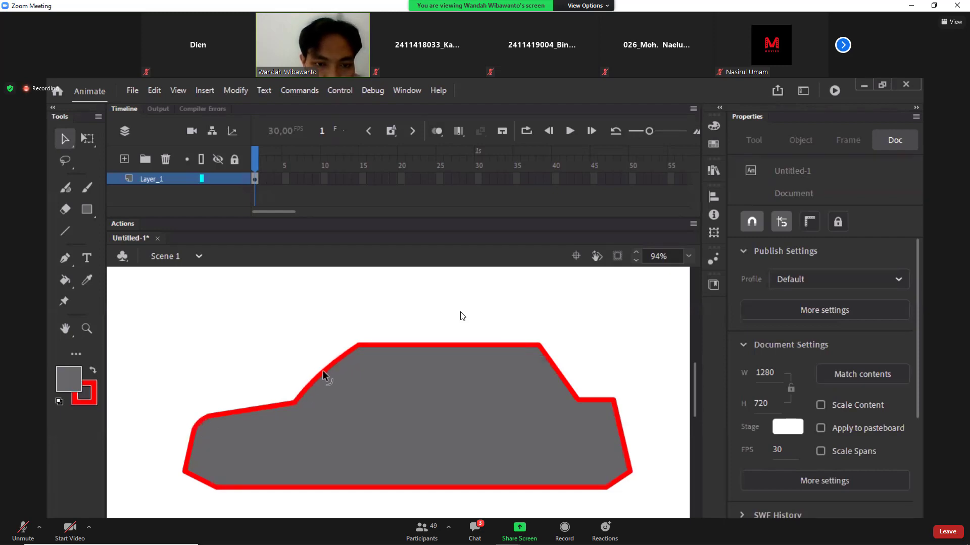
Step: Shift the corner between the car's hood and windshield slightly up and forward, and bend the roof, rear window and rear edge outward
mouse_move(292, 404)
left_mouse_down()
mouse_move(286, 389)
mouse_move(285, 398)
left_mouse_up()
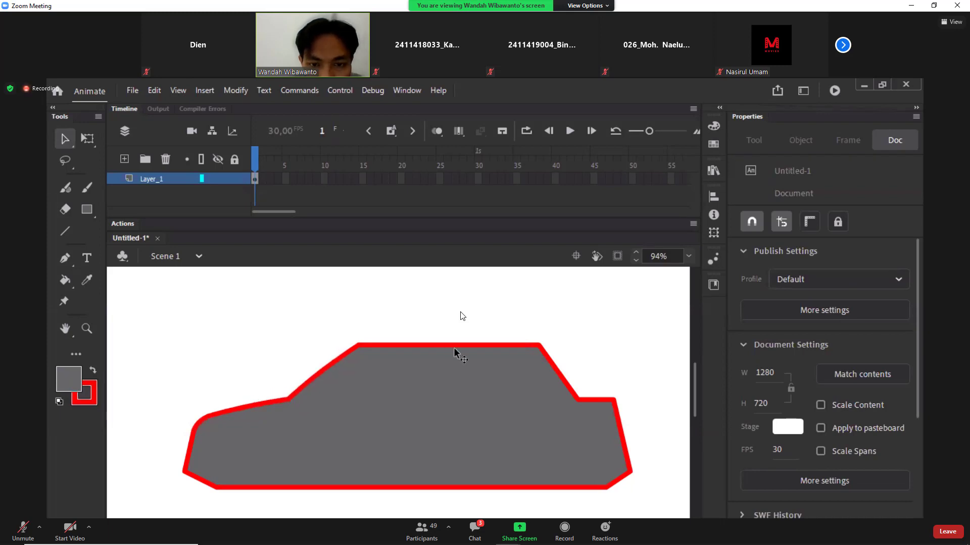
left_click_drag(453, 348, 474, 340)
left_click_drag(553, 371, 577, 385)
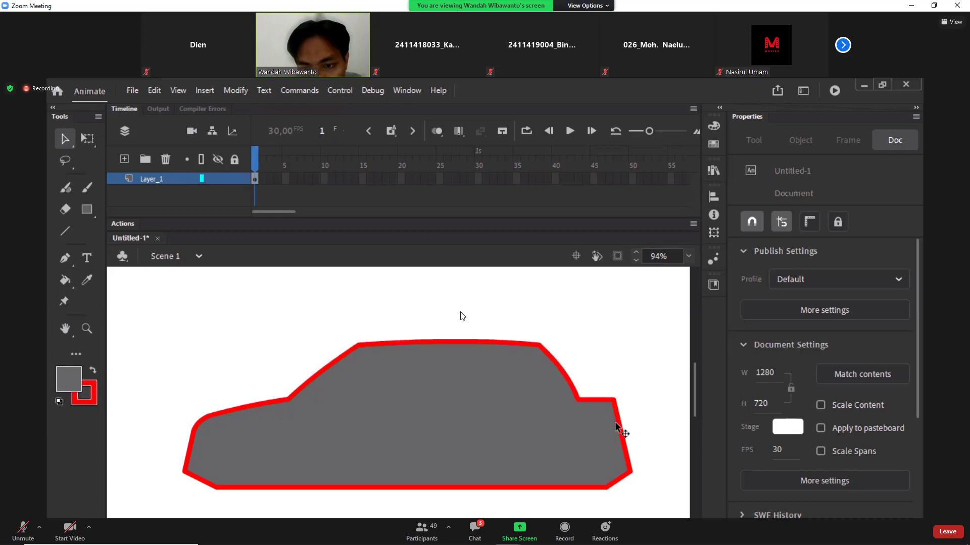
left_click_drag(621, 426, 625, 425)
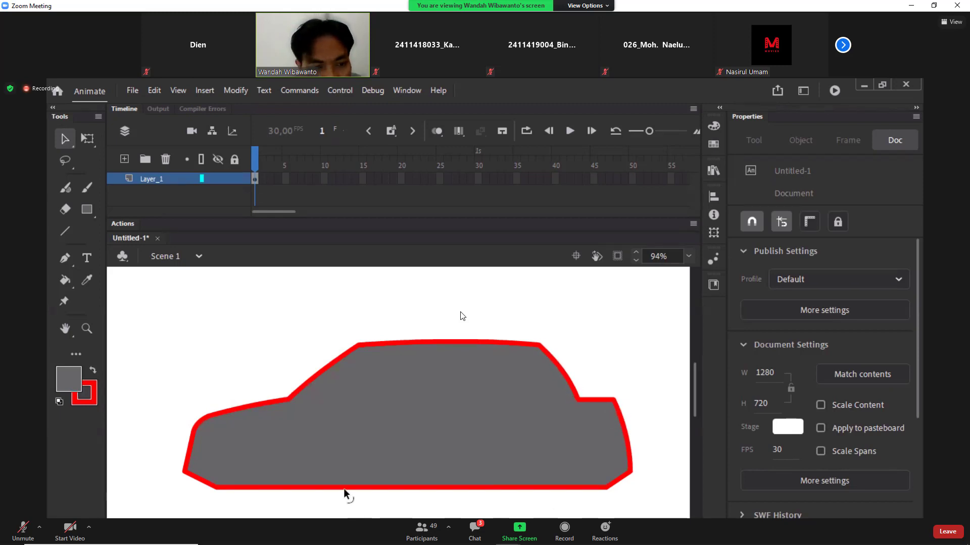
Step: Draw a straight diagonal line from the car's rear window edge across the notch to just below the trunk top
key("z")
left_click_drag(547, 372, 636, 433)
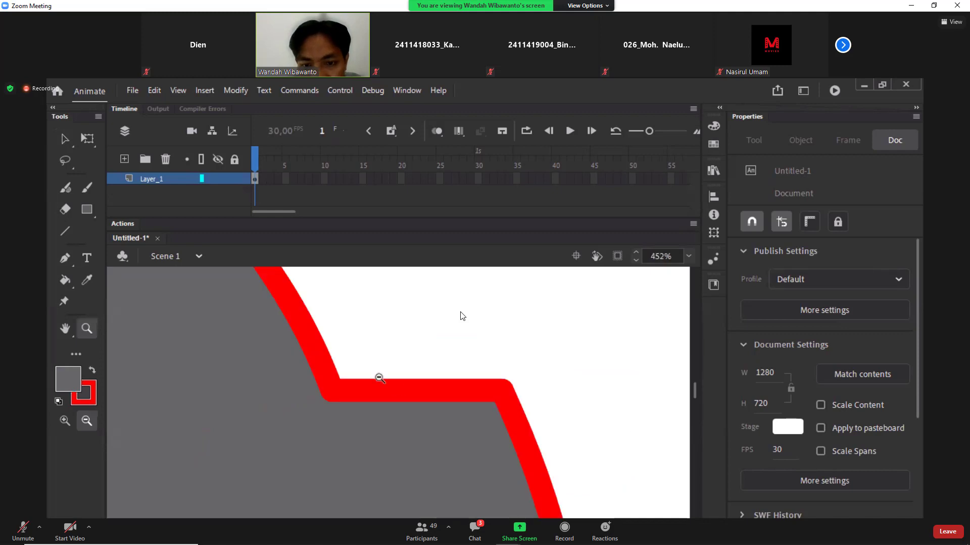
left_click(65, 231)
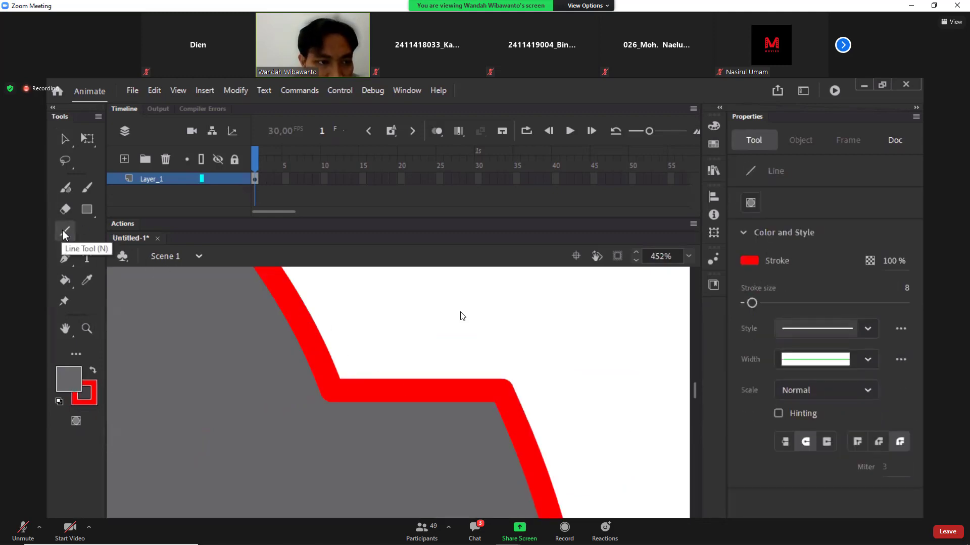
mouse_move(268, 285)
left_mouse_down()
mouse_move(411, 396)
mouse_move(472, 418)
left_mouse_up()
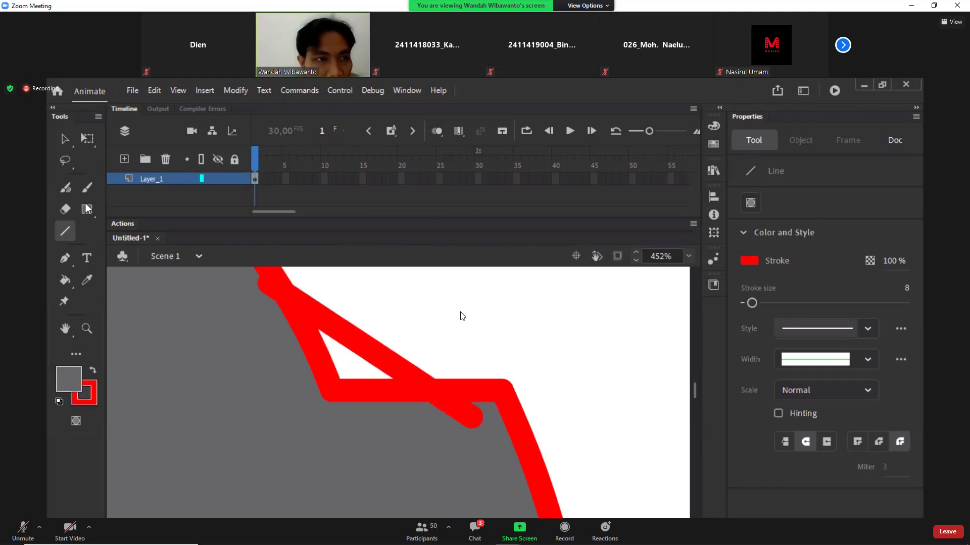
Step: Delete the old notch strokes and both overhanging line ends at the rear window, and remove the car body's grey fill
left_click(65, 139)
left_click(317, 355)
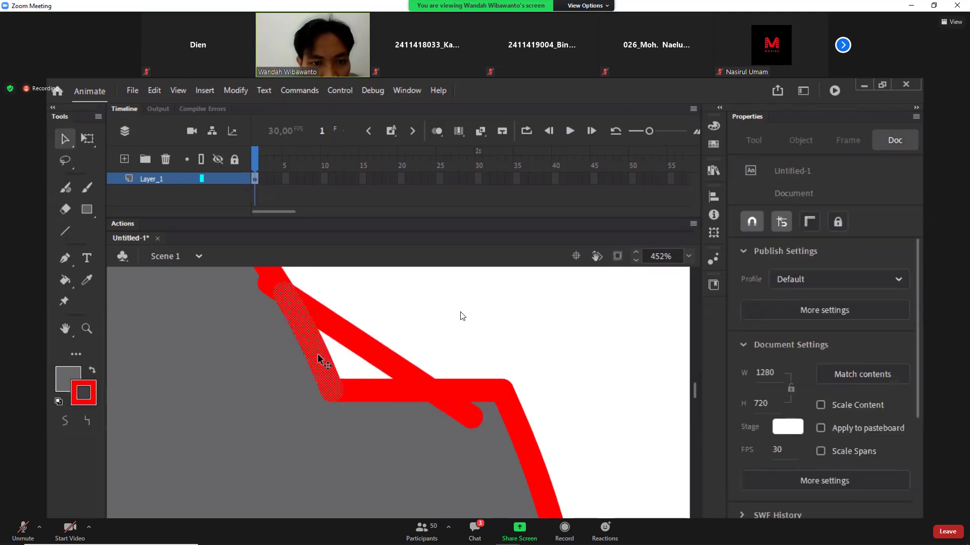
key("Delete")
left_click(369, 396)
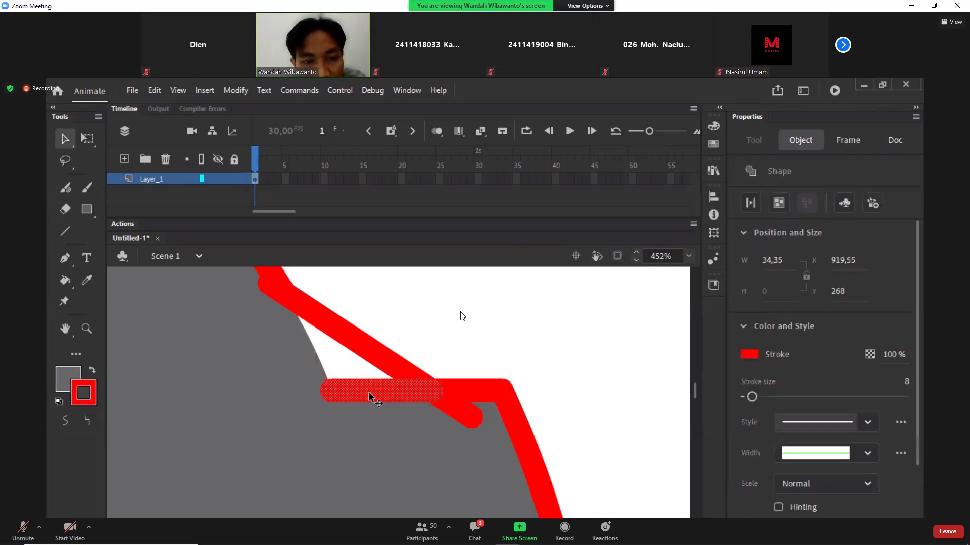
key("Delete")
left_click(470, 417)
key("Delete")
left_click(266, 284)
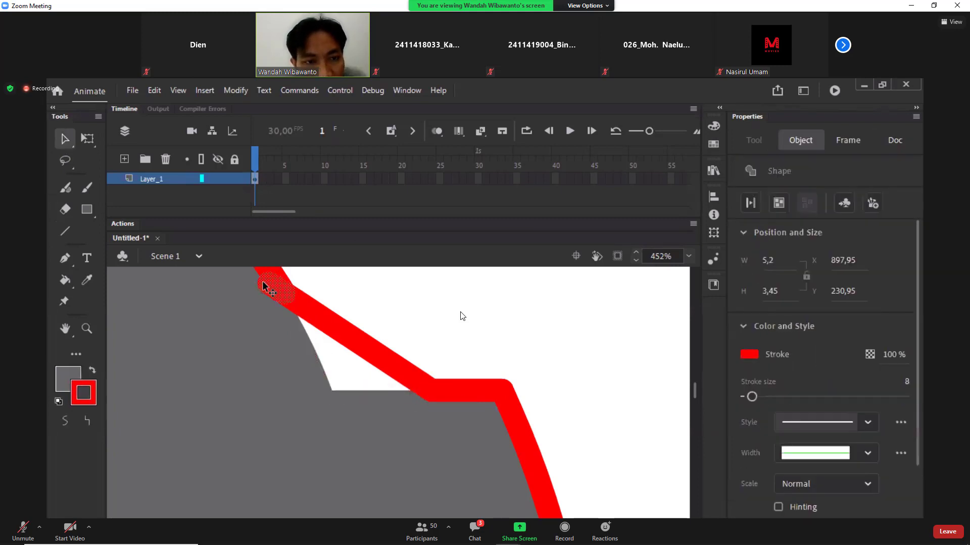
key("Delete")
left_click(357, 443)
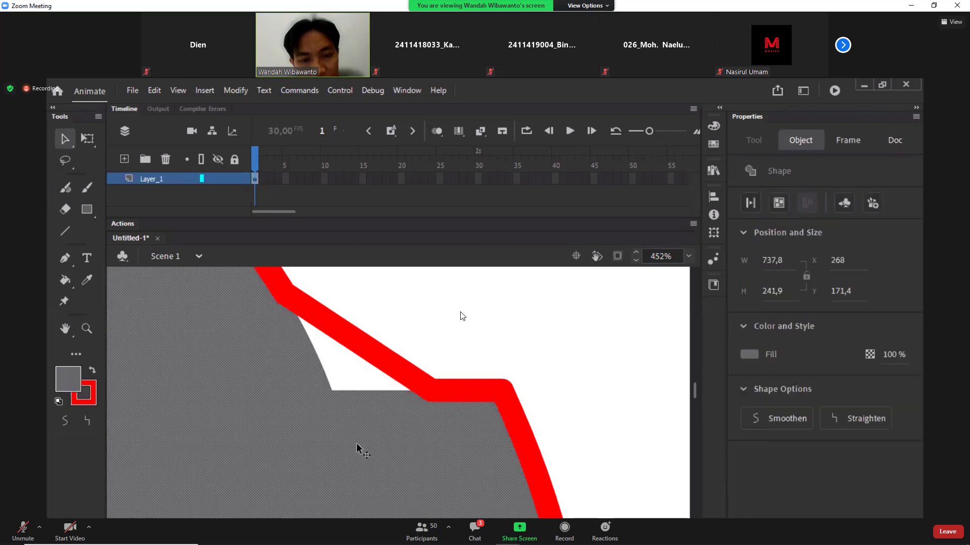
key("Delete")
Step: Draw a circle about 142 px in diameter with the Oval tool on empty stage below the front of the car
key("z")
left_click(362, 414, "alt")
left_click(362, 415, "alt")
left_click(361, 415, "alt")
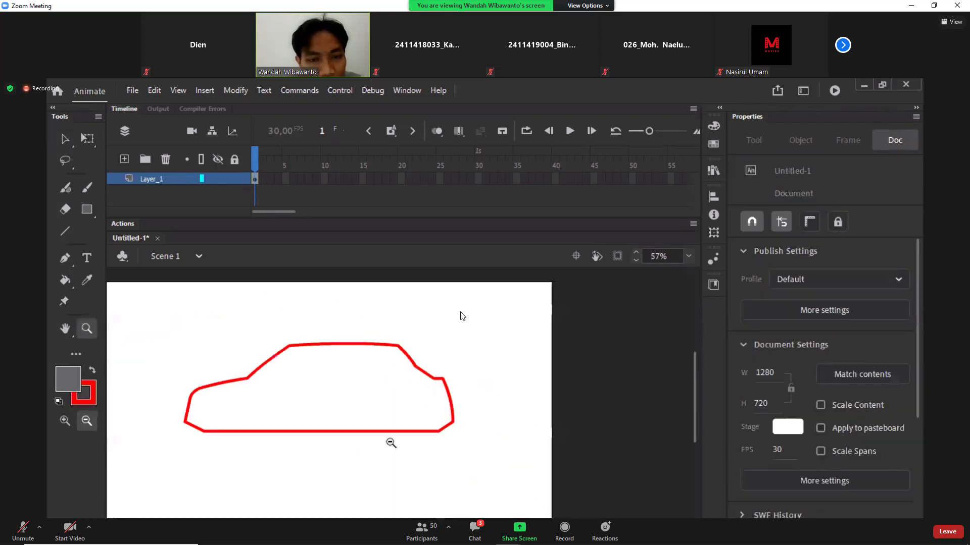
left_click_drag(195, 323, 490, 491)
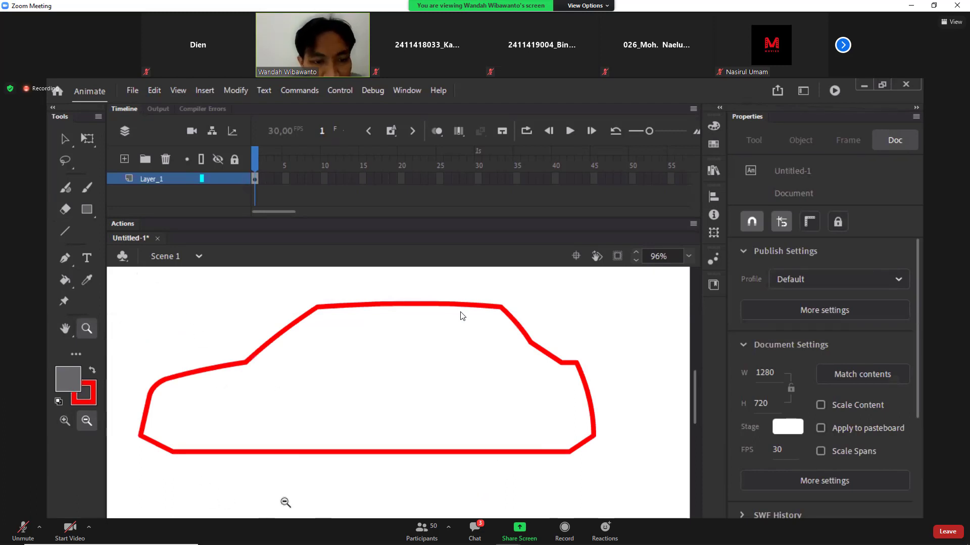
left_click(87, 209)
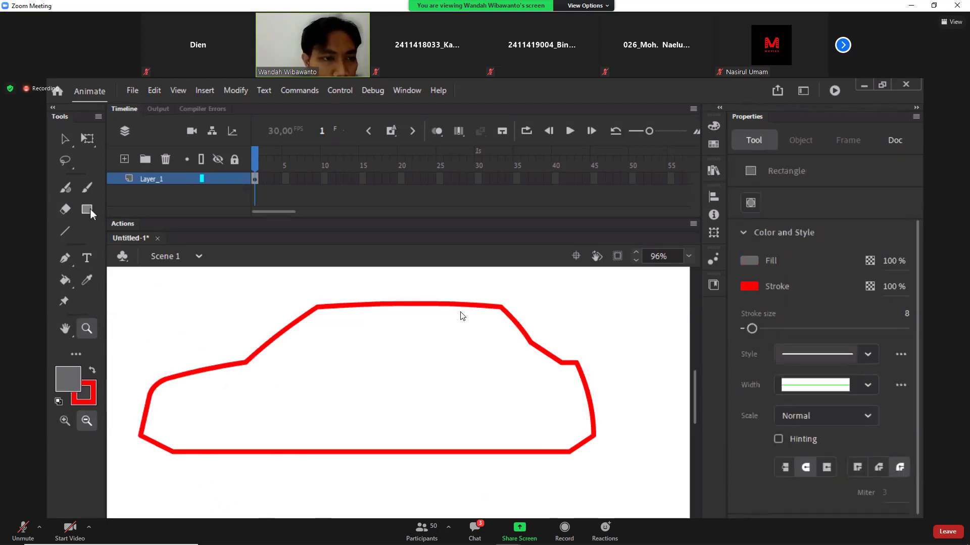
left_click_drag(90, 208, 135, 251)
left_click(135, 250)
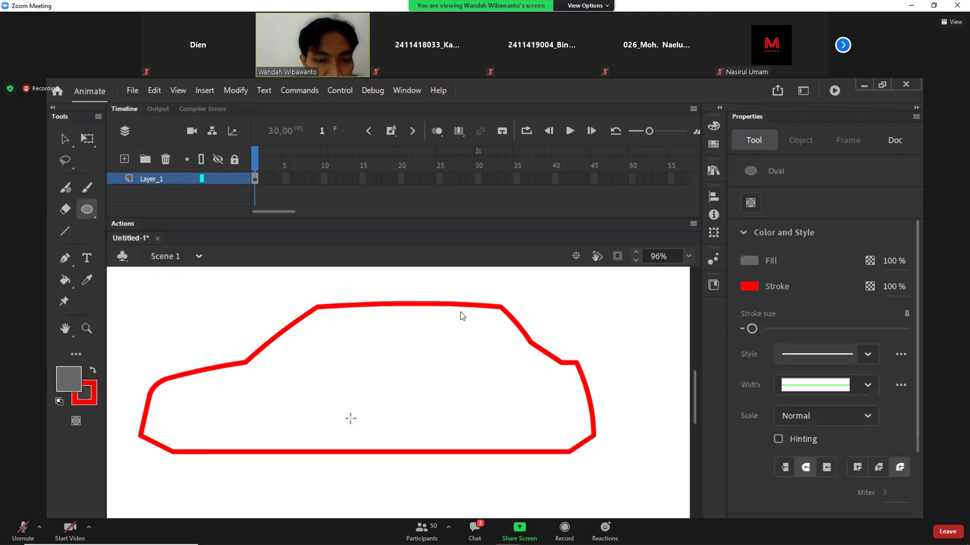
scroll(351, 419, "down", 3)
mouse_move(205, 406)
left_mouse_down()
mouse_move(287, 469)
mouse_move(284, 495)
mouse_move(264, 457)
mouse_move(197, 401)
mouse_move(272, 485)
left_mouse_up()
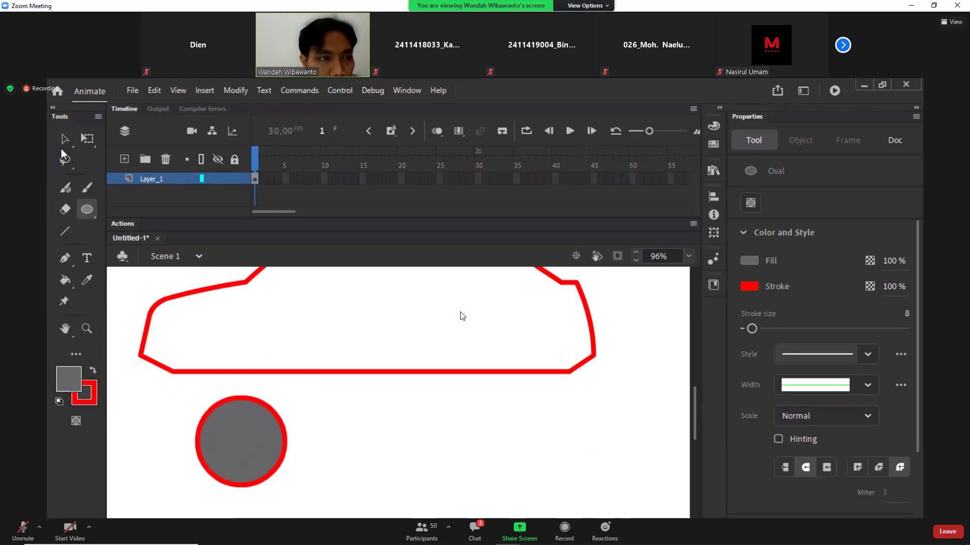
Step: Move the circle's grey fill aside below the car's rear, and place its red outline over the bottom edge near the front
left_click(64, 138)
left_click(244, 441)
mouse_move(251, 425)
left_mouse_down()
mouse_move(270, 443)
mouse_move(503, 477)
left_mouse_up()
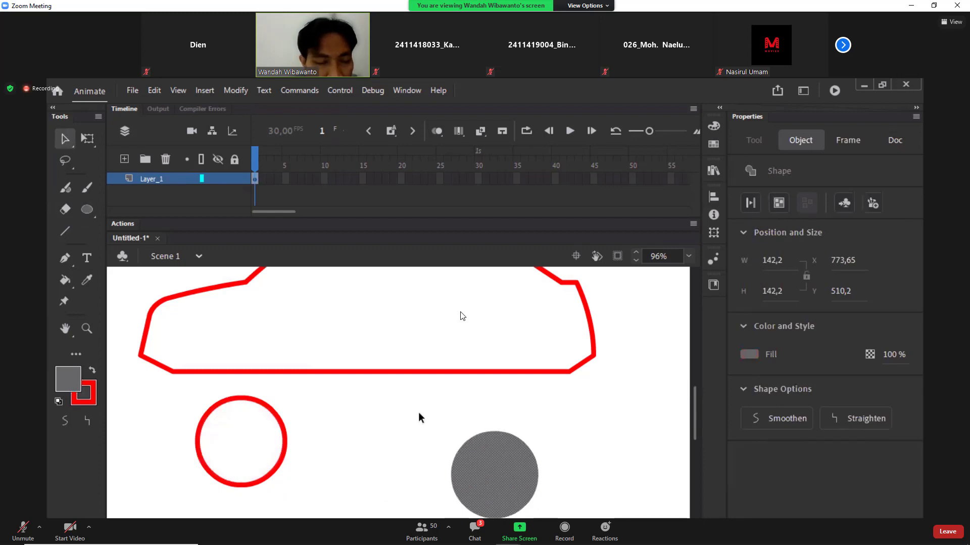
left_click(285, 427)
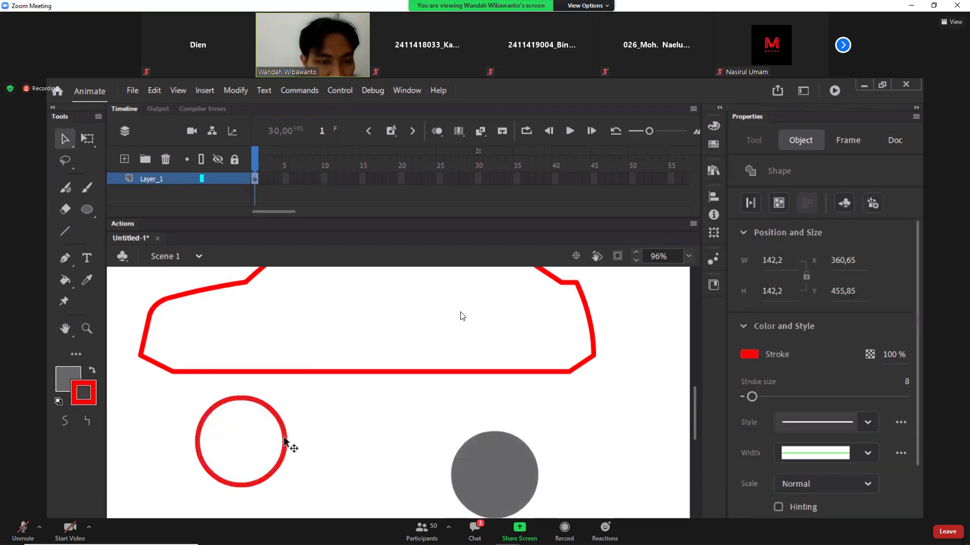
mouse_move(284, 444)
left_mouse_down()
mouse_move(314, 353)
mouse_move(295, 362)
left_mouse_up()
left_click(314, 402)
scroll(323, 414, "up", 3)
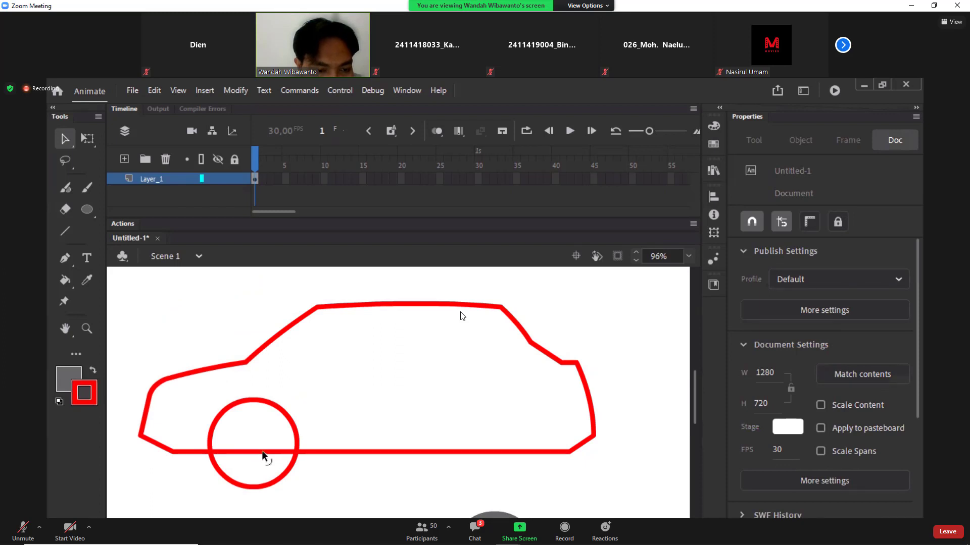
Step: Form the front wheel arch by deleting the bottom-edge segment inside the circle and the circle's lower arc
key("z")
left_click_drag(188, 389, 320, 507)
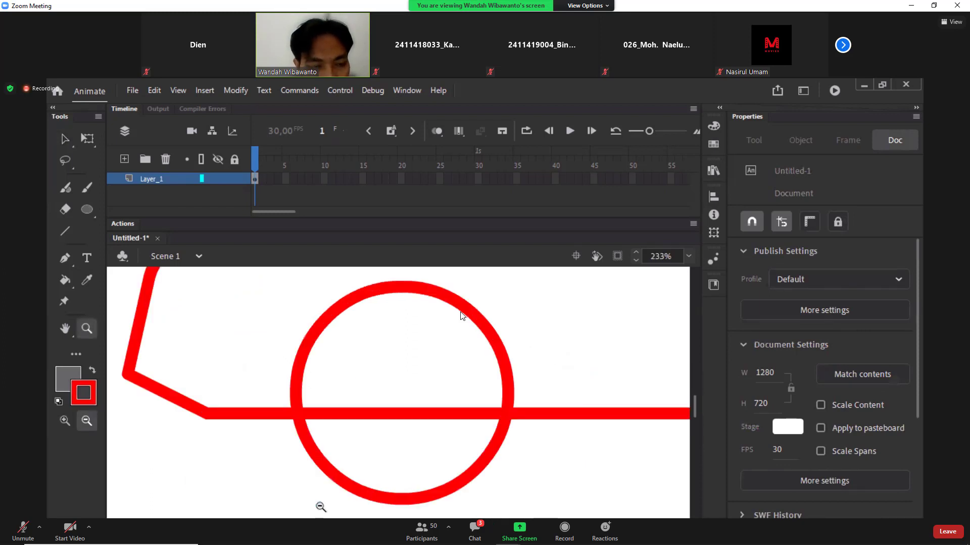
key("v")
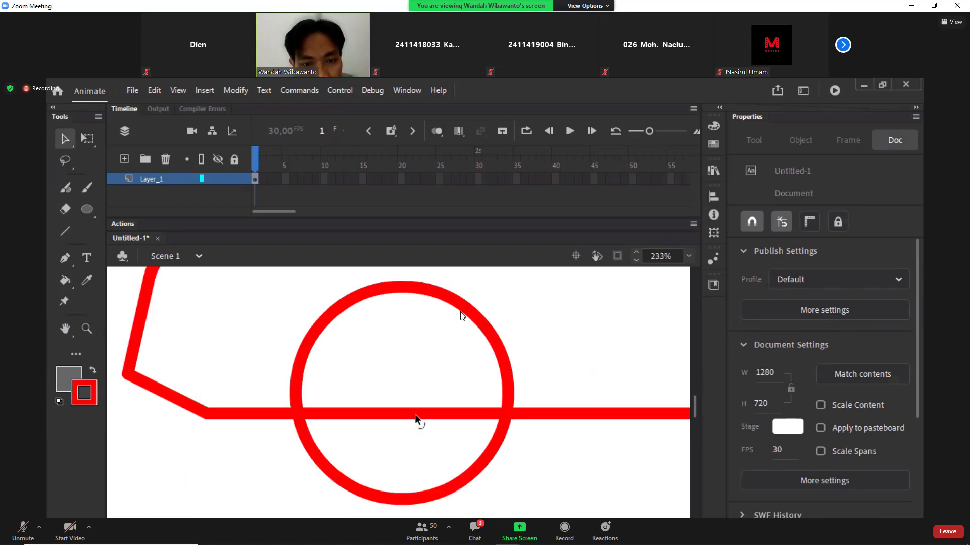
left_click(414, 414)
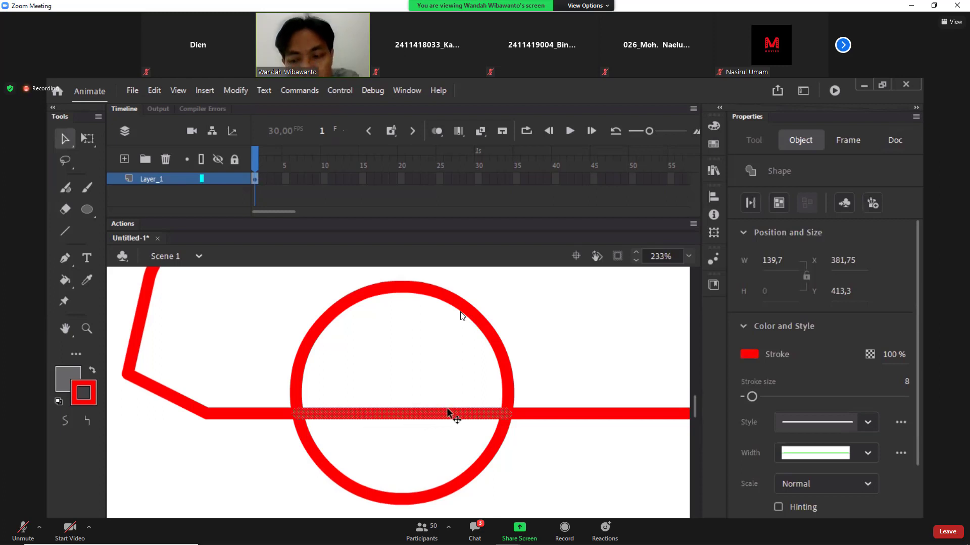
key("Delete")
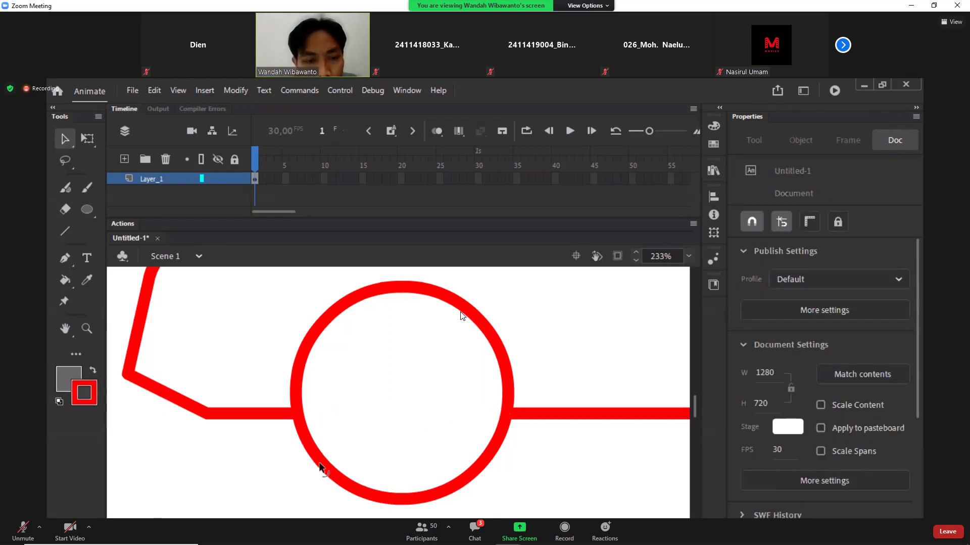
left_click(474, 477)
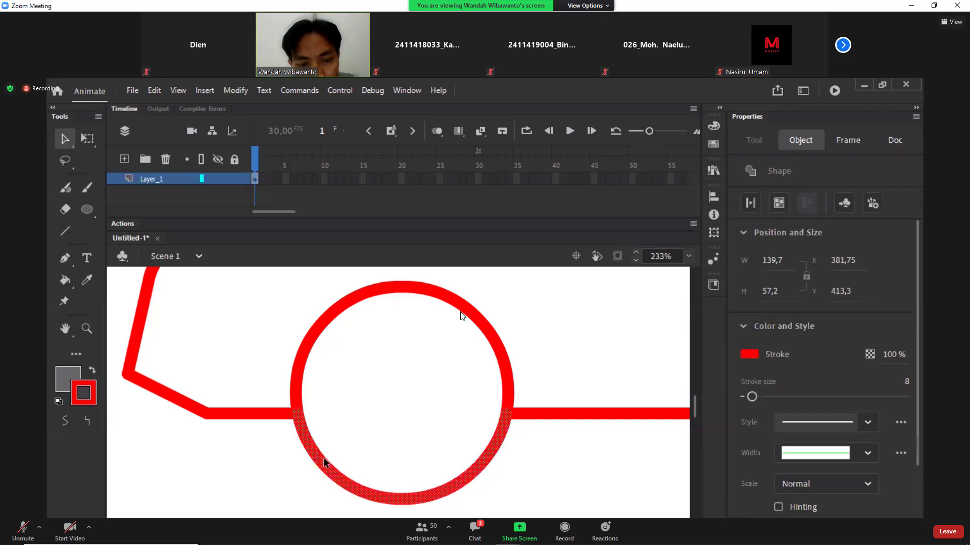
key("Delete")
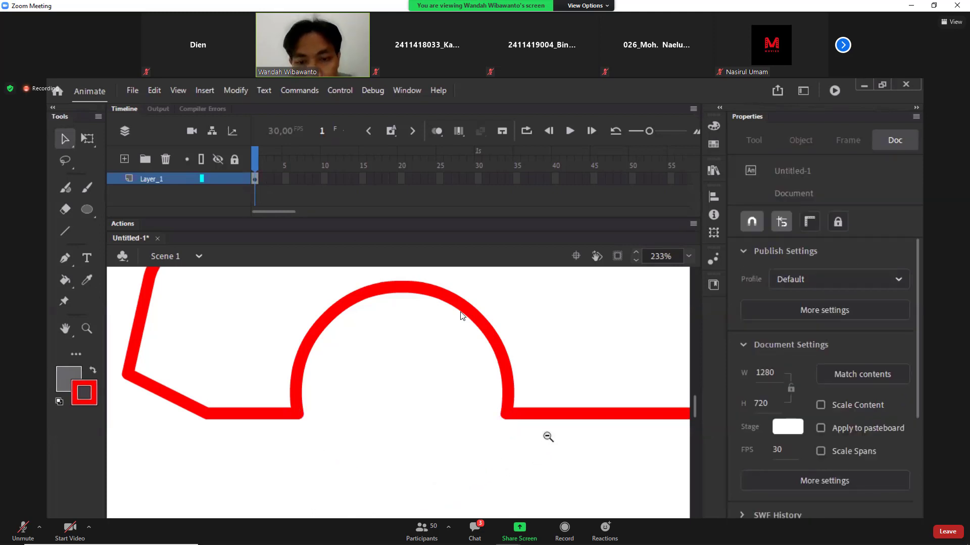
Step: Duplicate the front wheel arch onto the bottom edge at the car's rear, and delete the edge segment that closes it
key("z")
left_click(547, 437)
left_click(555, 443)
left_click_drag(235, 311, 525, 423)
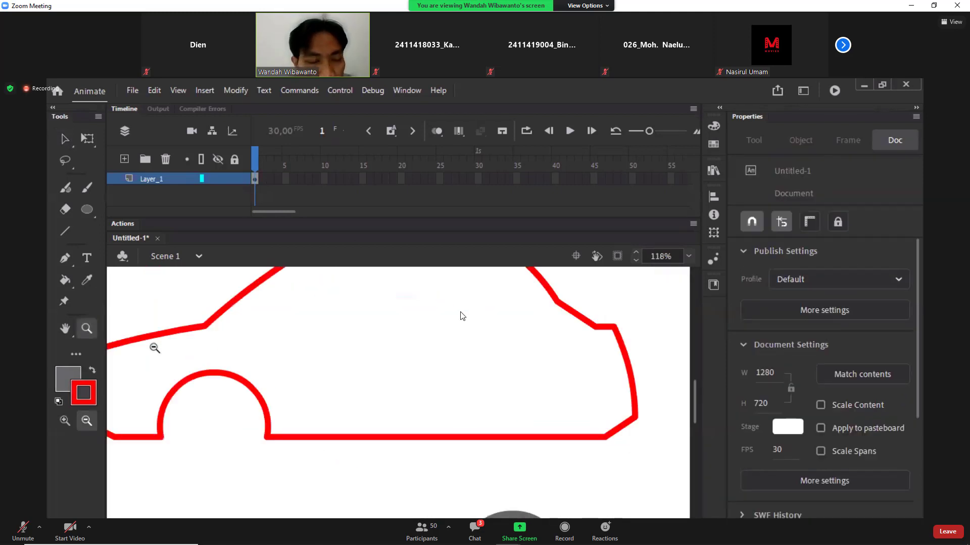
key("v")
left_click(253, 389)
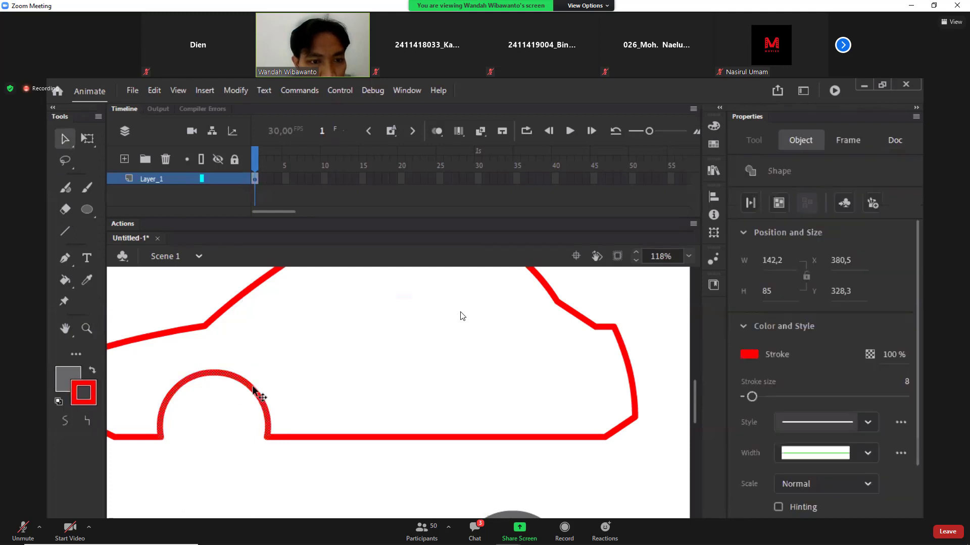
key("ctrl+d")
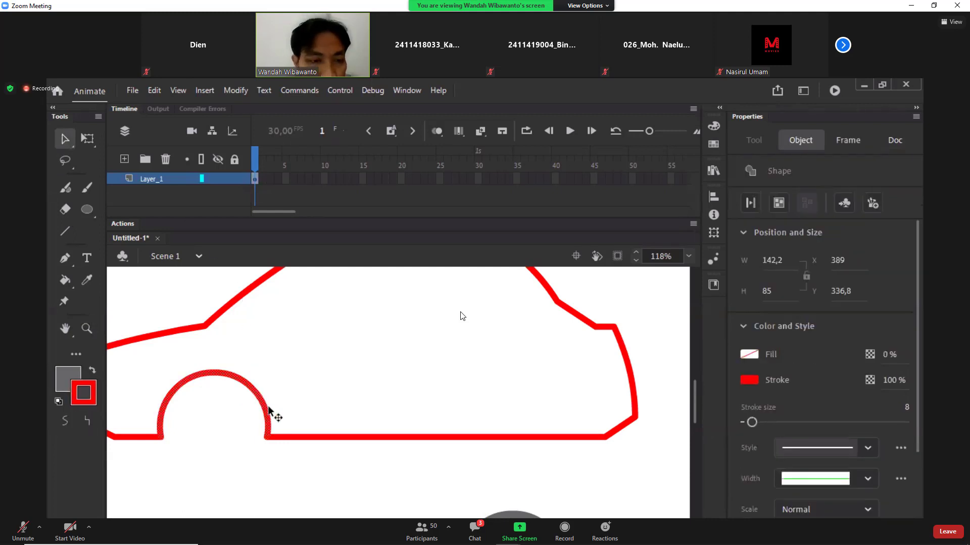
mouse_move(275, 444)
left_mouse_down()
mouse_move(524, 374)
mouse_move(575, 439)
left_mouse_up()
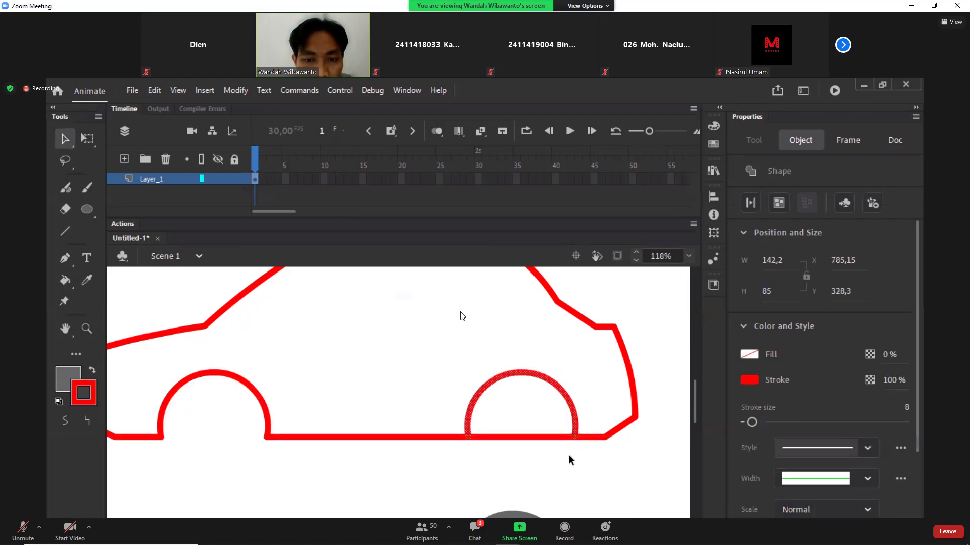
left_click(612, 470)
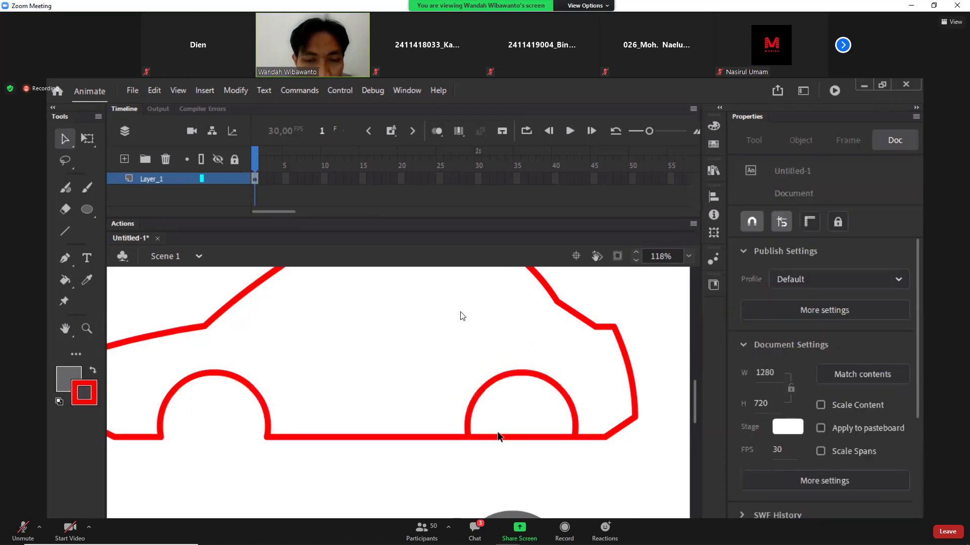
left_click(514, 436)
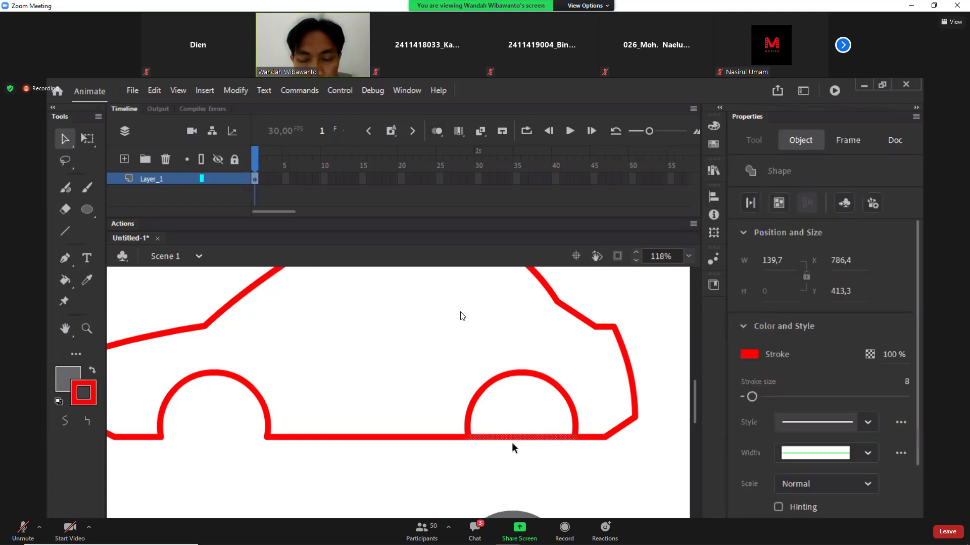
key("Delete")
Step: Add a red outline with stroke size 8 to the grey circle below the car using the Ink Bottle tool
key("z")
left_click(420, 415)
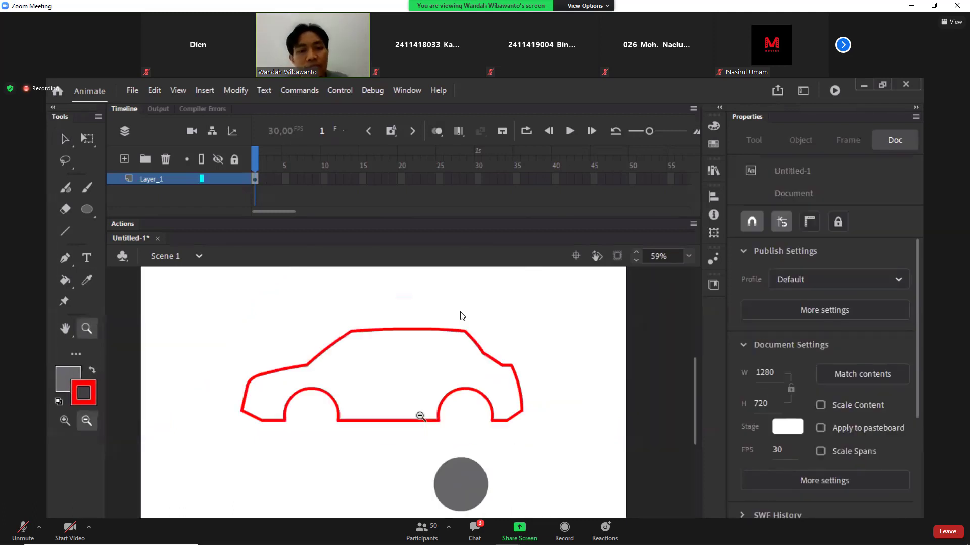
left_click(419, 415)
left_click_drag(304, 353, 538, 449)
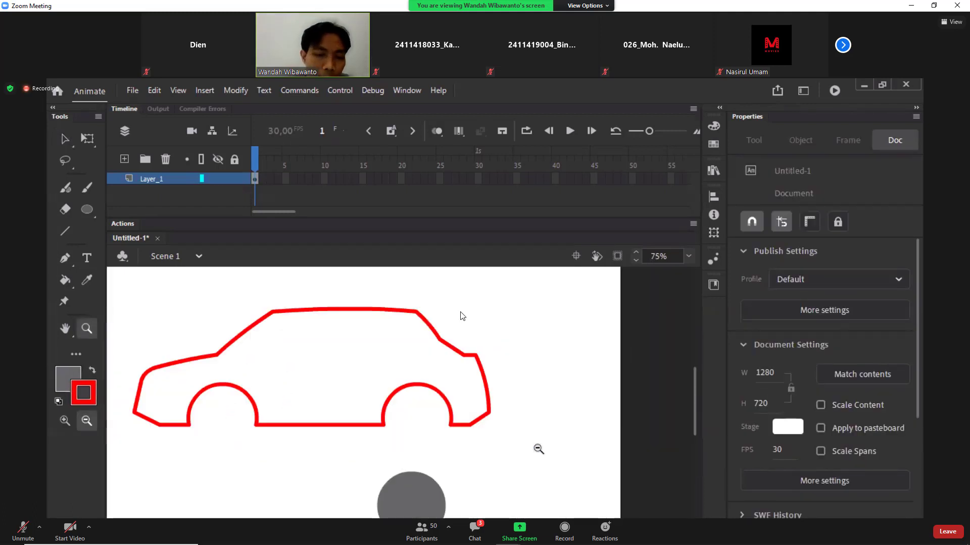
left_click_drag(348, 451, 486, 518)
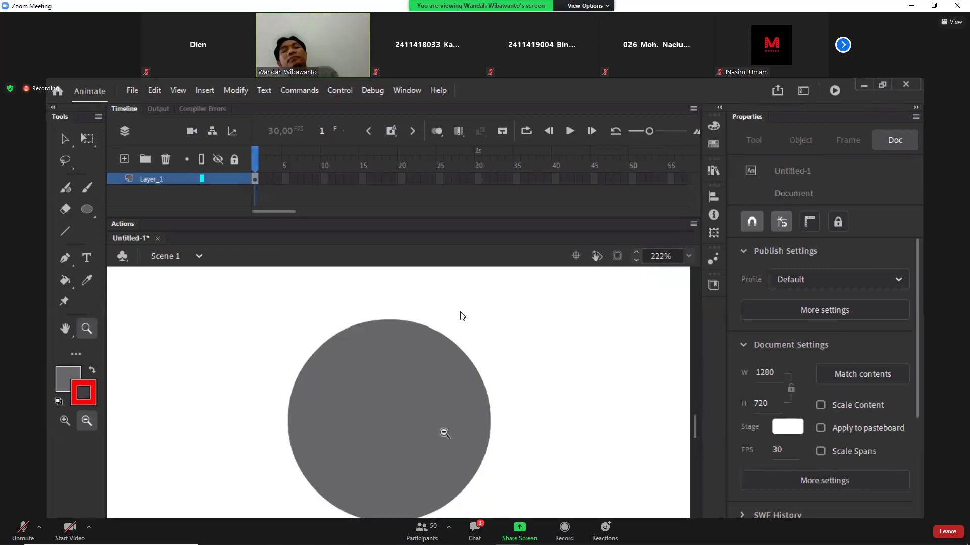
left_click(417, 410)
left_click(311, 375)
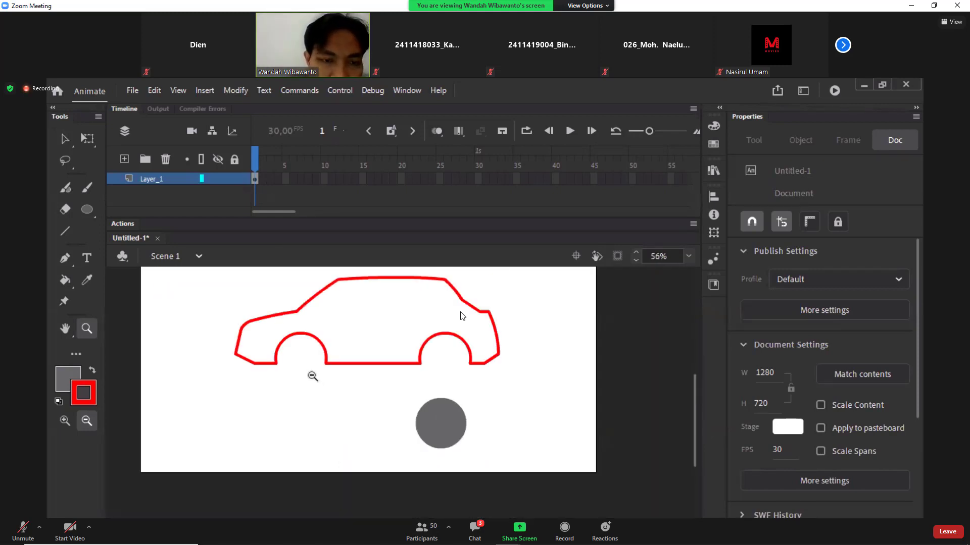
left_click_drag(267, 323, 515, 483)
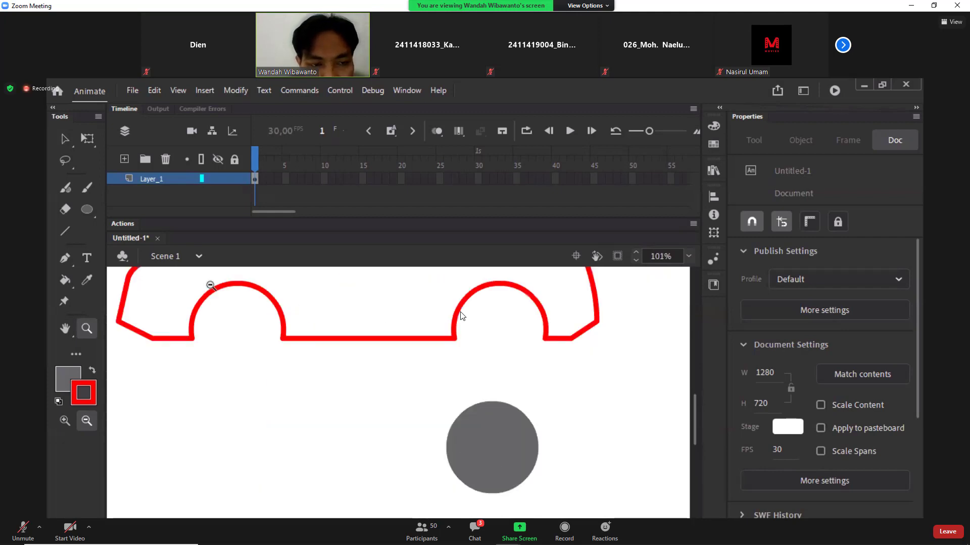
left_click_drag(423, 384, 572, 514)
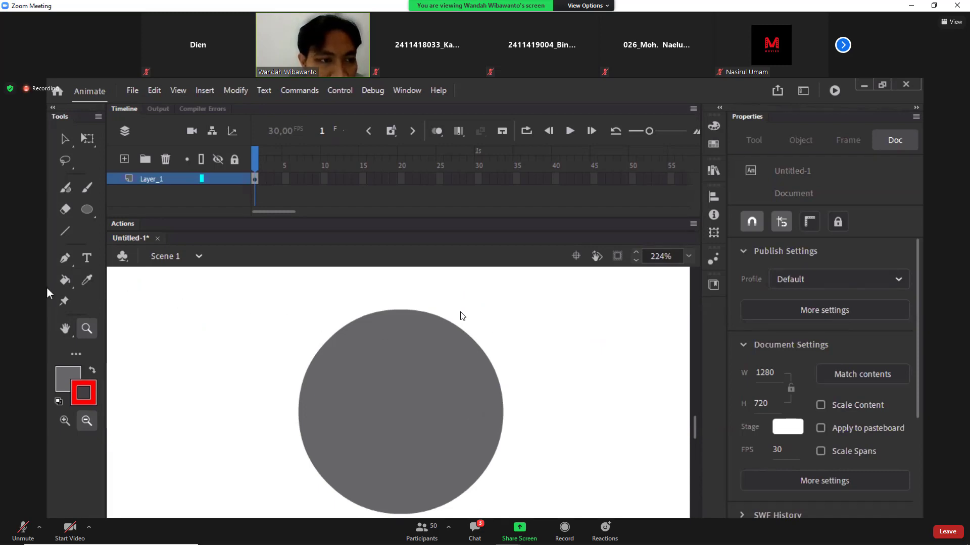
left_click(68, 279)
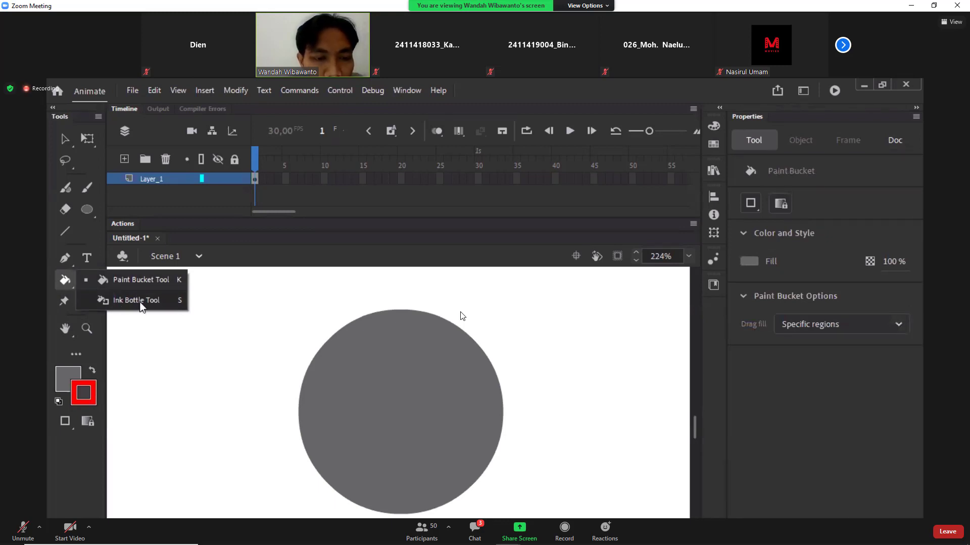
left_click(140, 302)
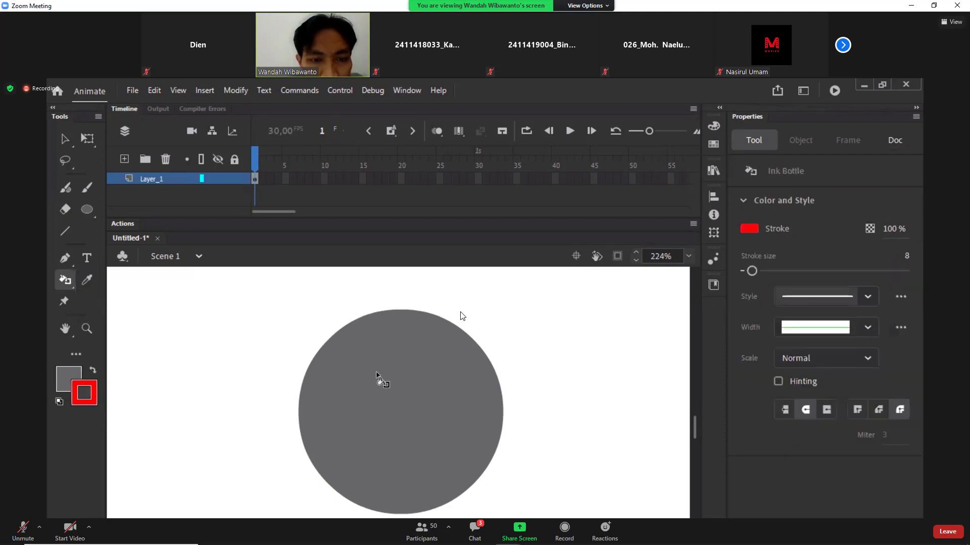
left_click(408, 385)
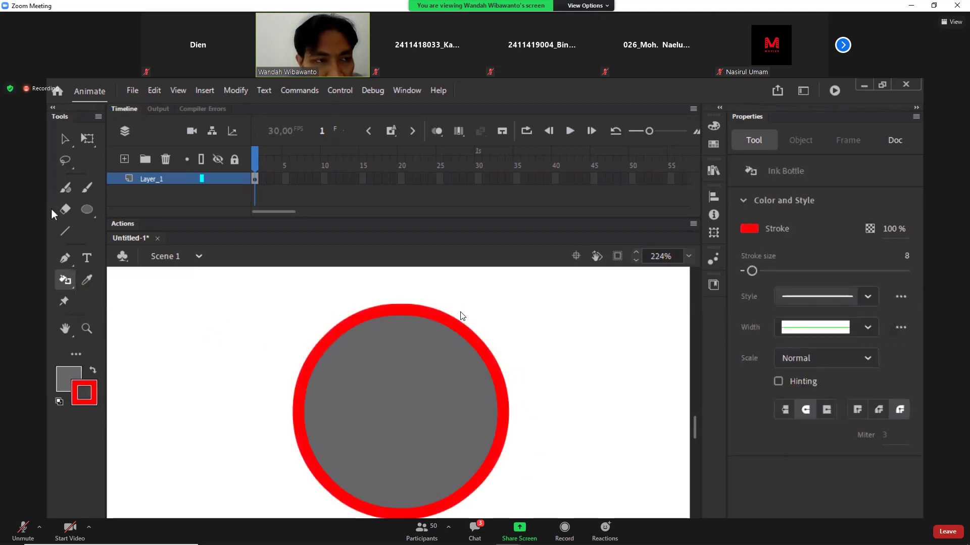
Step: Select the grey circle together with its red outline and scale it to 90% with Scale and Rotate
left_click(65, 139)
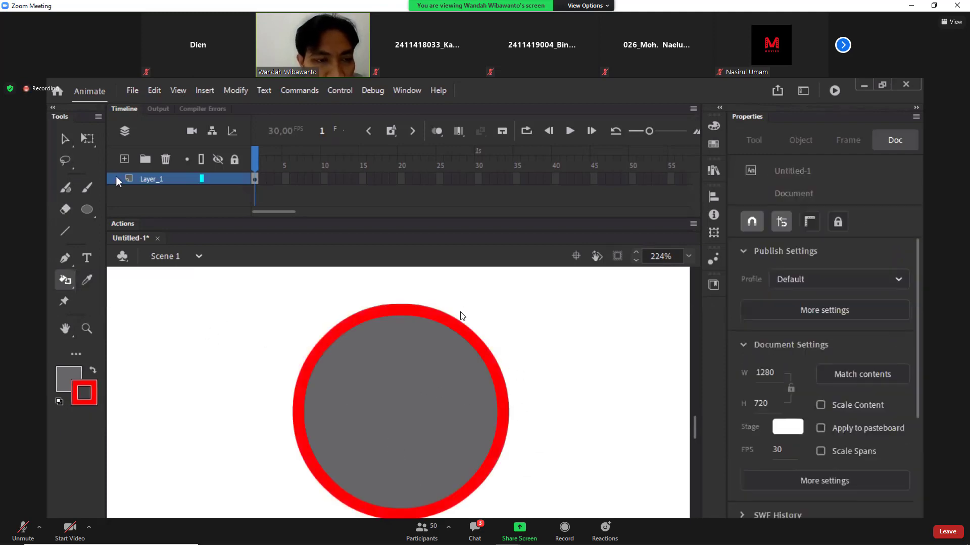
key("z")
left_click(359, 404)
left_click(392, 431)
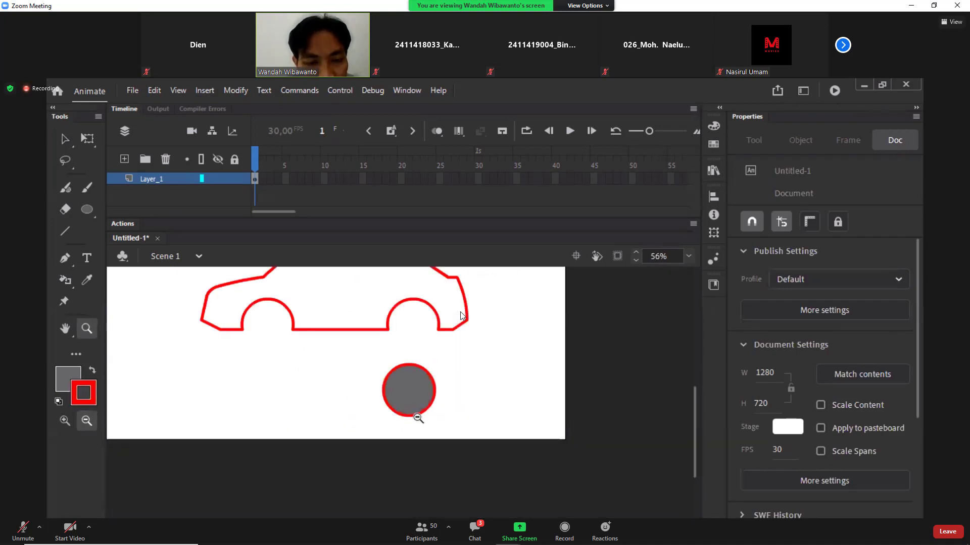
left_click_drag(370, 358, 437, 428)
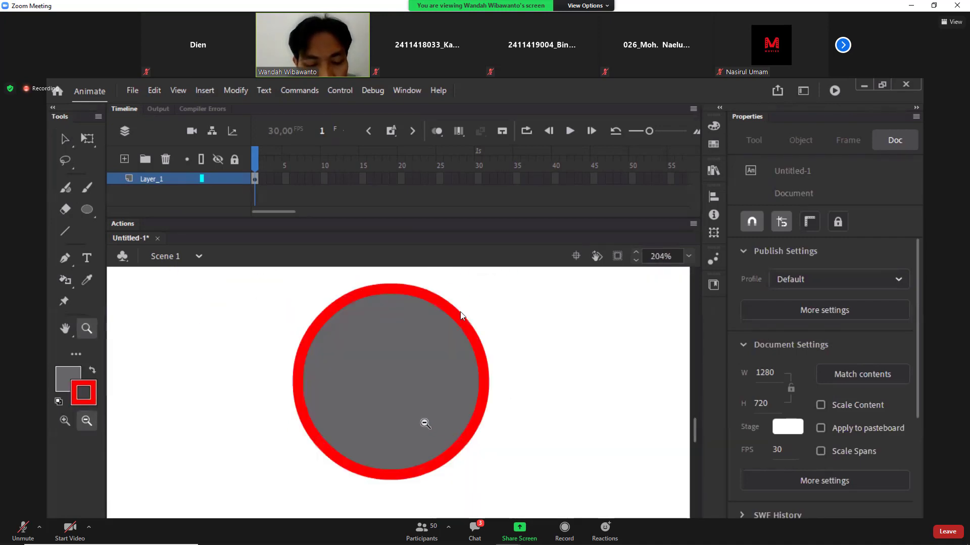
key("v")
double_click(407, 385)
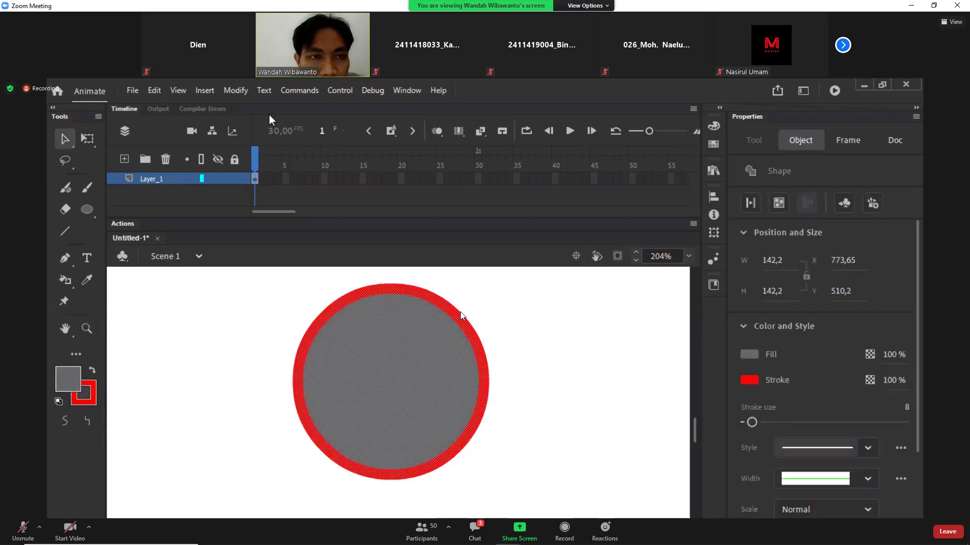
left_click(243, 92)
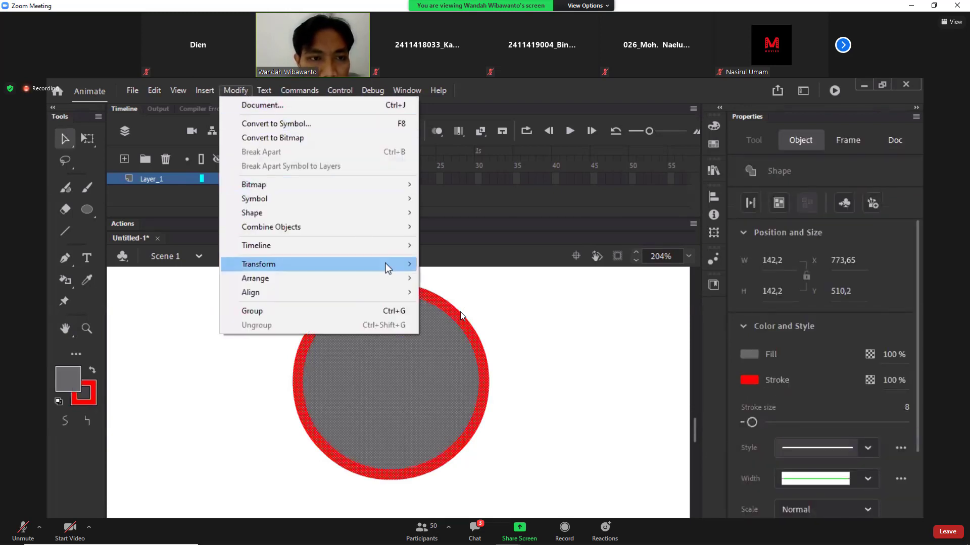
mouse_move(386, 263)
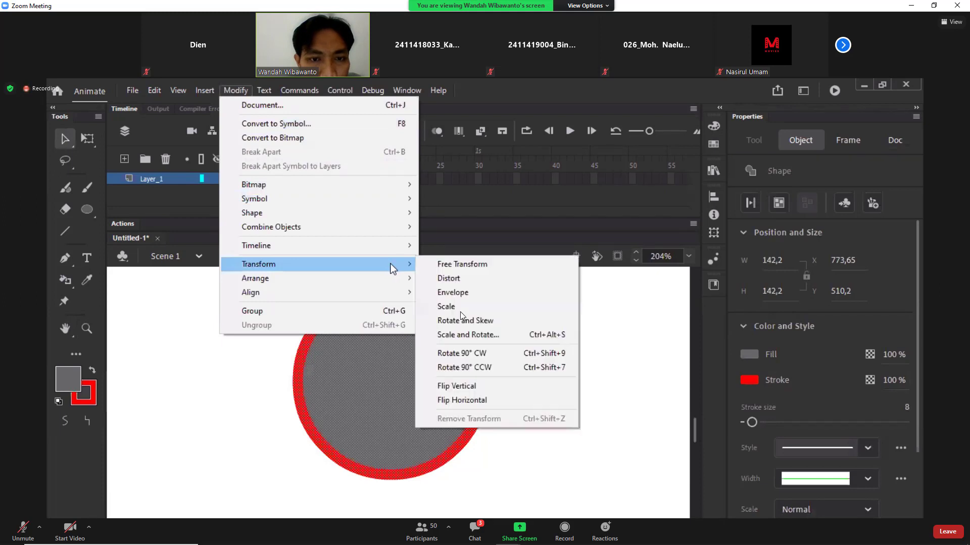
left_click(523, 334)
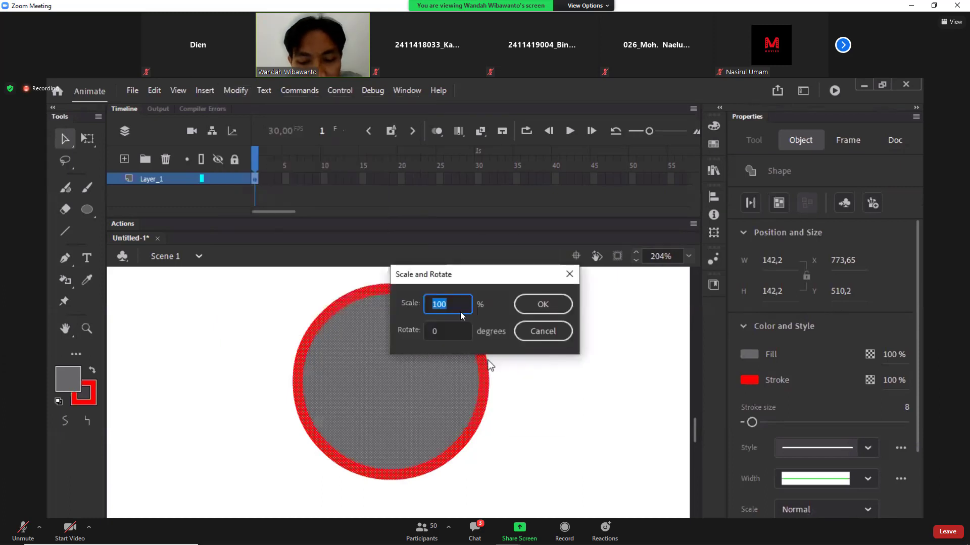
type("90")
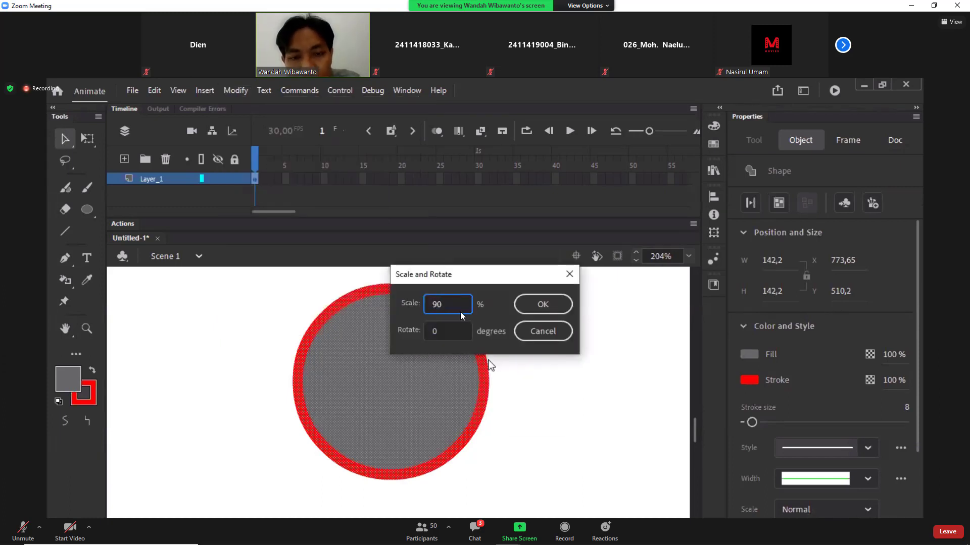
key("Return")
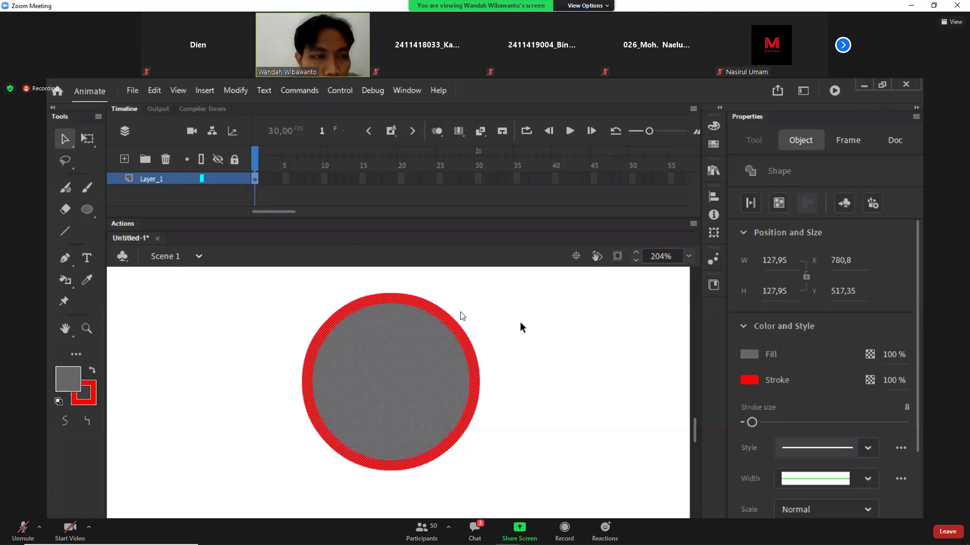
left_click(88, 143)
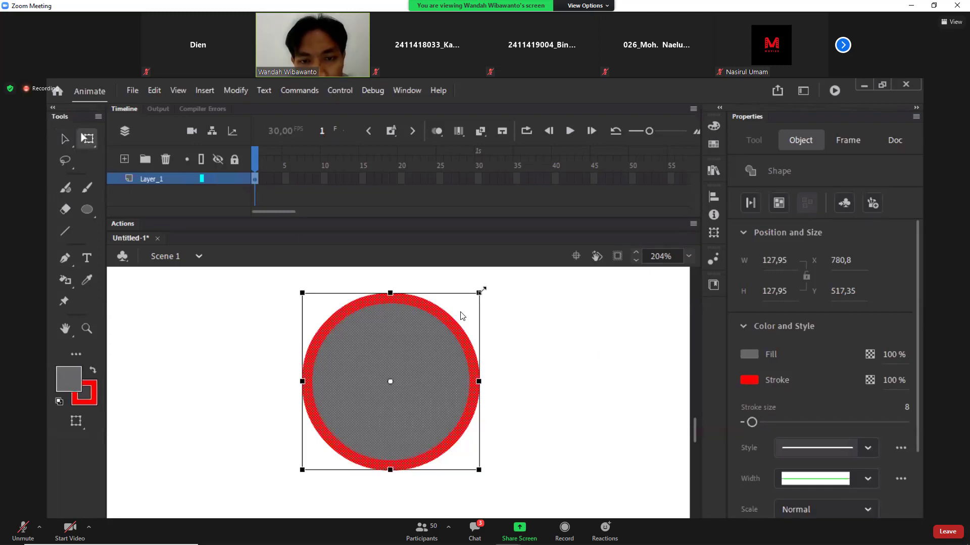
left_click_drag(479, 292, 545, 320)
left_click(560, 323)
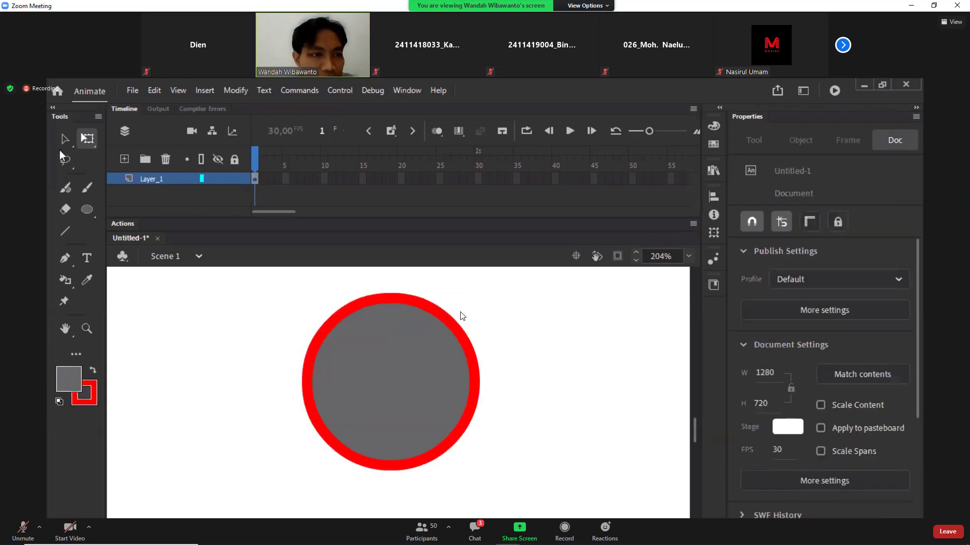
Step: Copy the red outline of the grey circle, without its fill
left_click(473, 356)
right_click(473, 353)
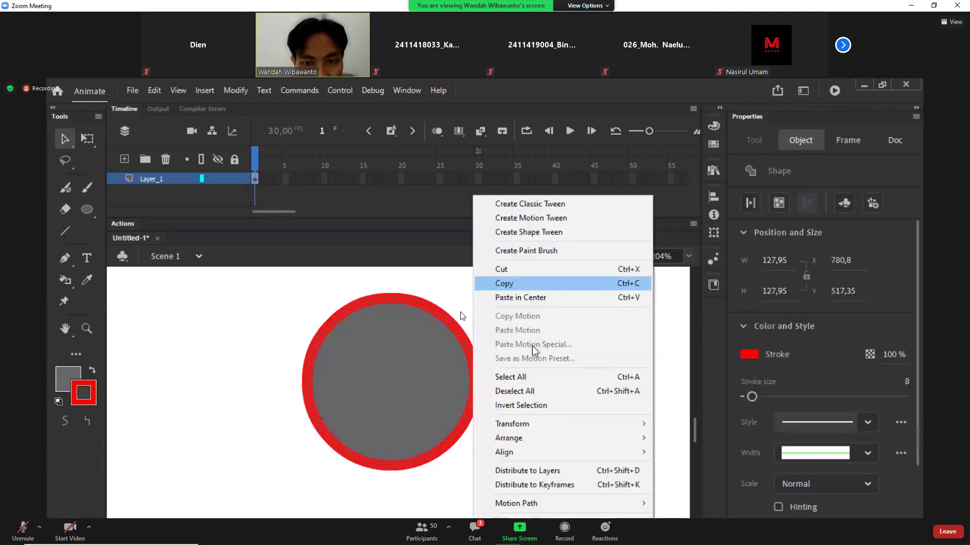
left_click(511, 286)
Step: Try pasting the copied outline in the center of the view and moving it away from the grey circle
right_click(522, 334)
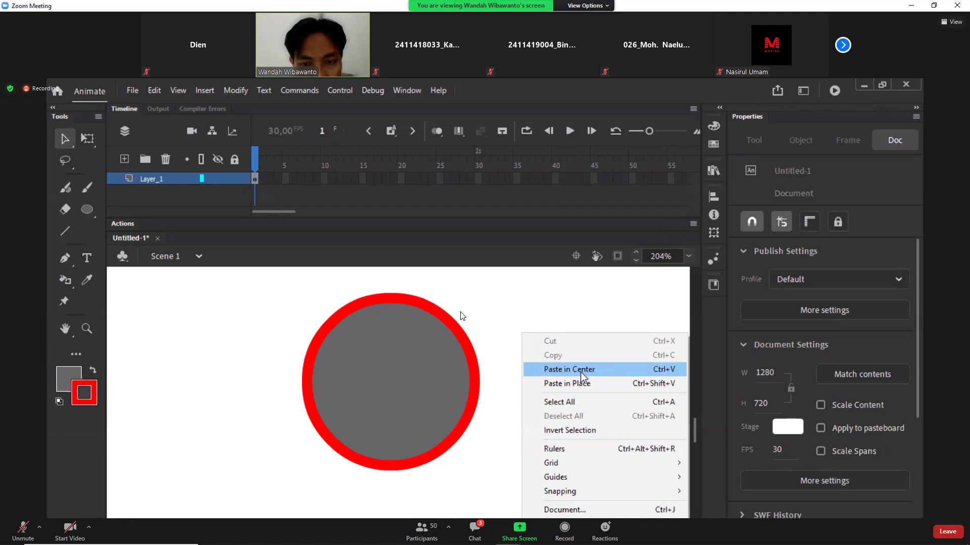
left_click(581, 373)
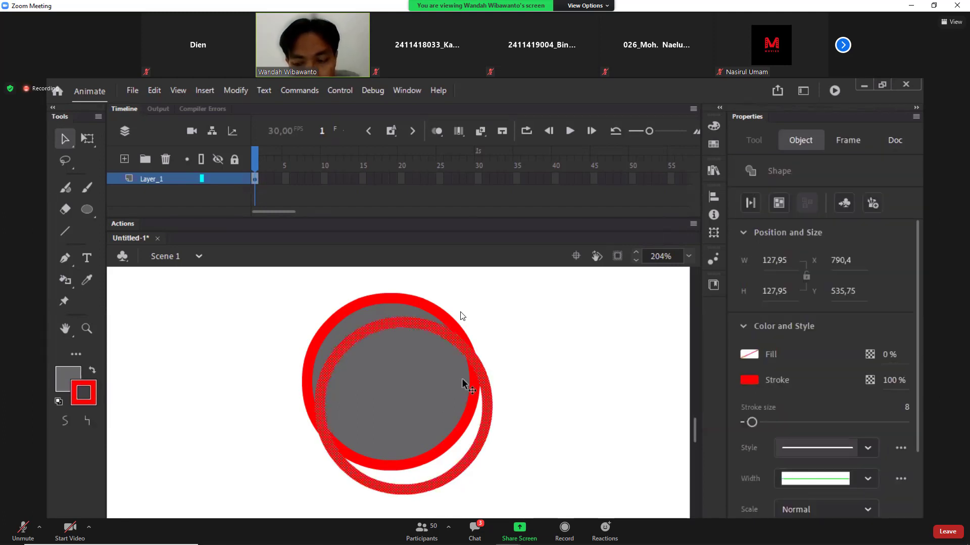
left_click_drag(462, 379, 573, 387)
left_click(576, 387)
Step: Paste the copied outline in place and scale it by 80% three times to form a smaller concentric ring inside the circle
right_click(576, 388)
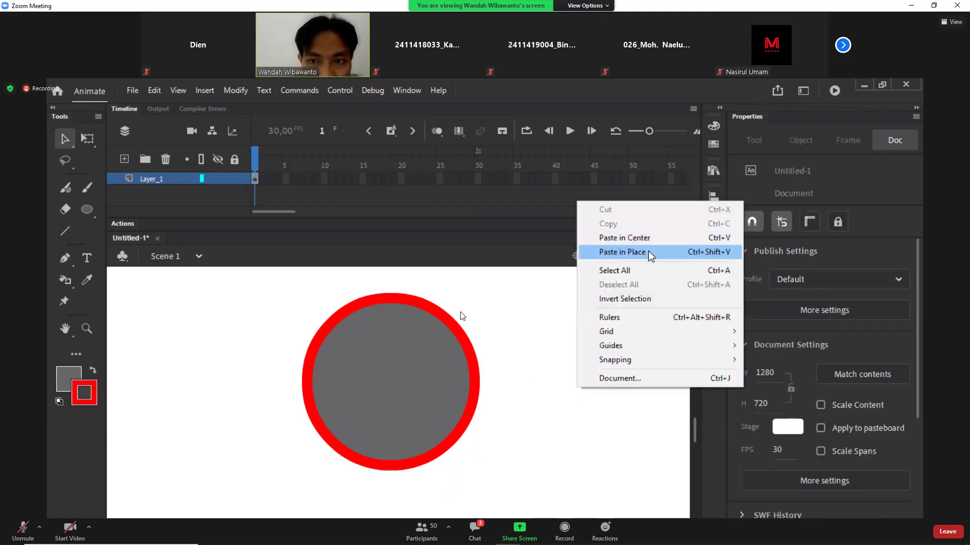
left_click(651, 256)
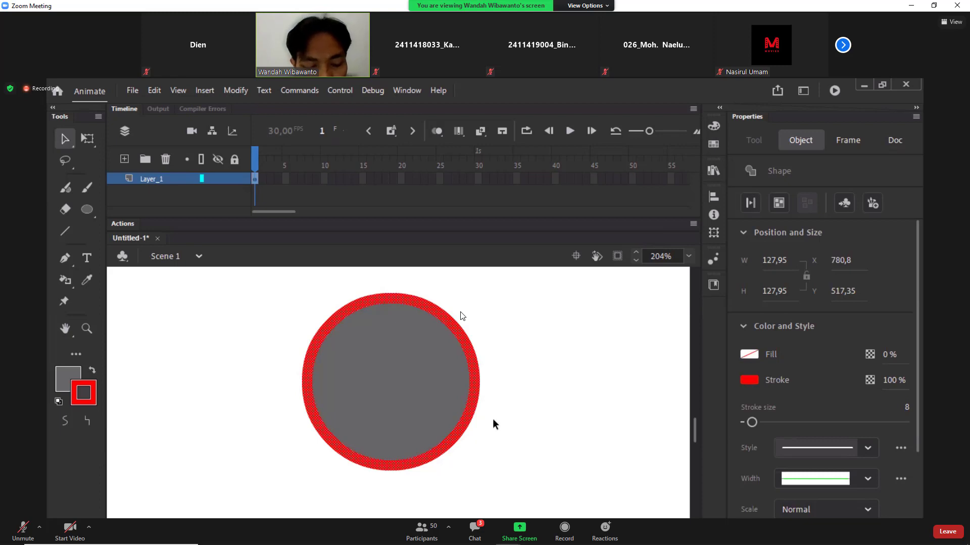
left_click(232, 90)
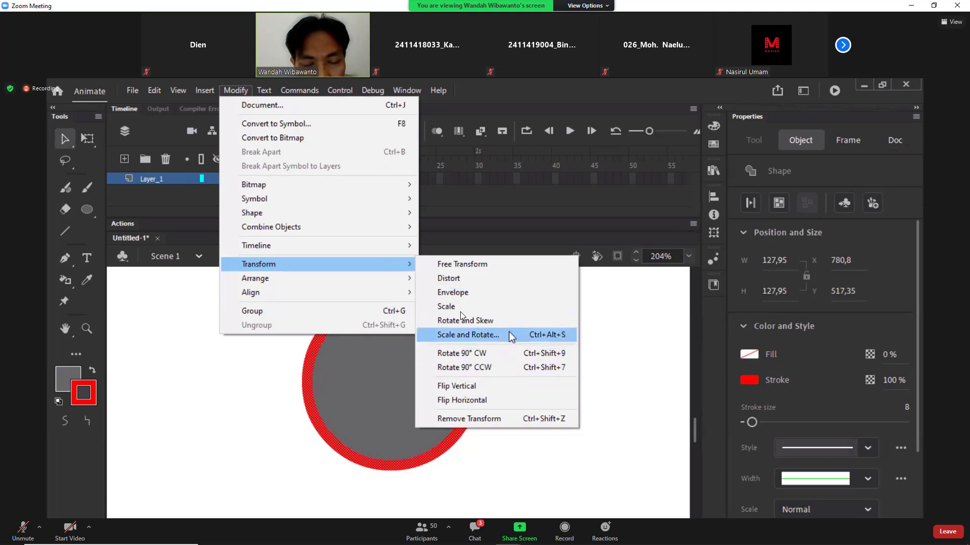
left_click(510, 336)
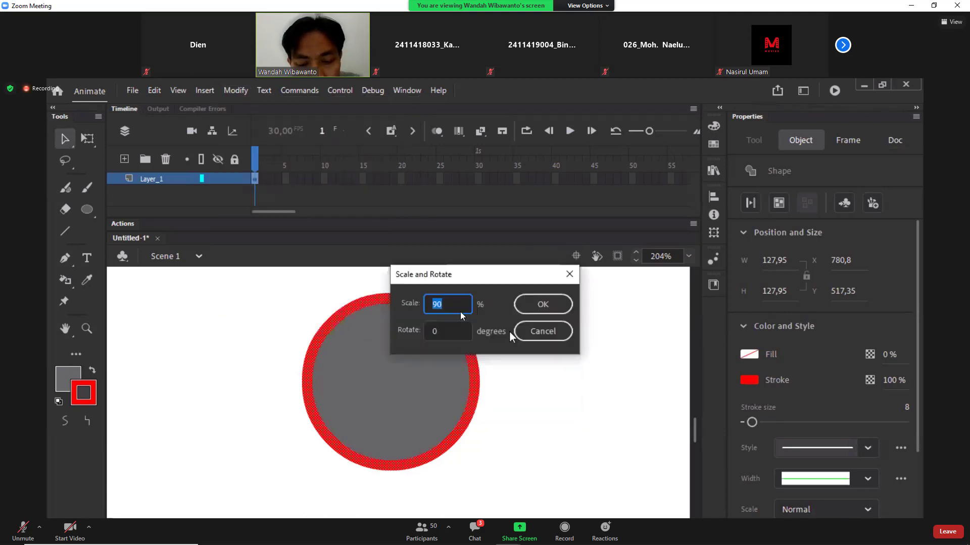
type("80")
key("Return")
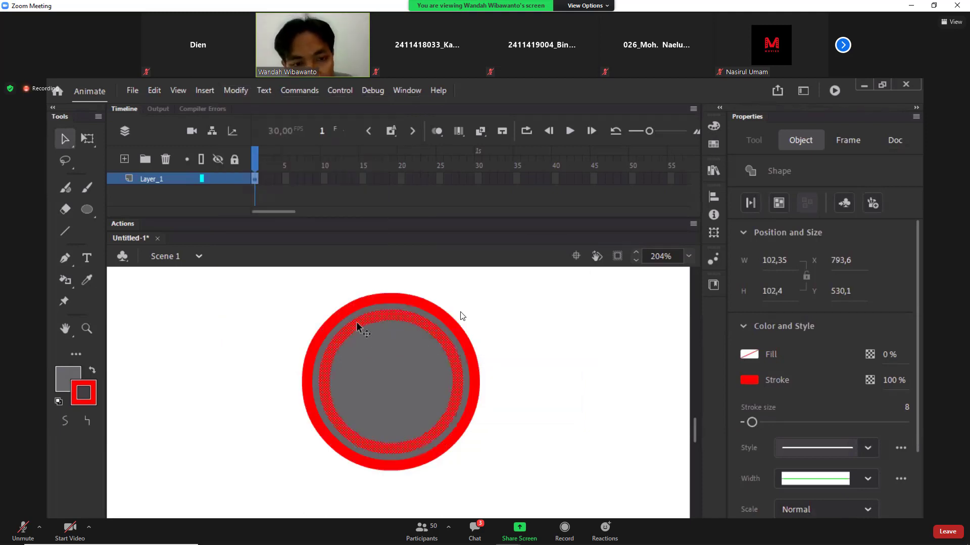
key("ctrl+alt+s")
left_click(543, 312)
key("ctrl+alt+s")
left_click(543, 312)
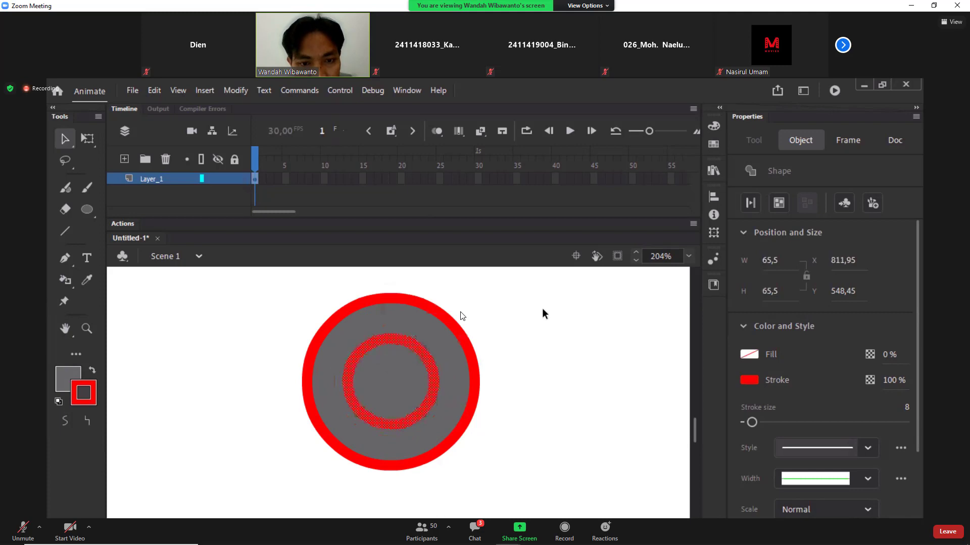
left_click(554, 338)
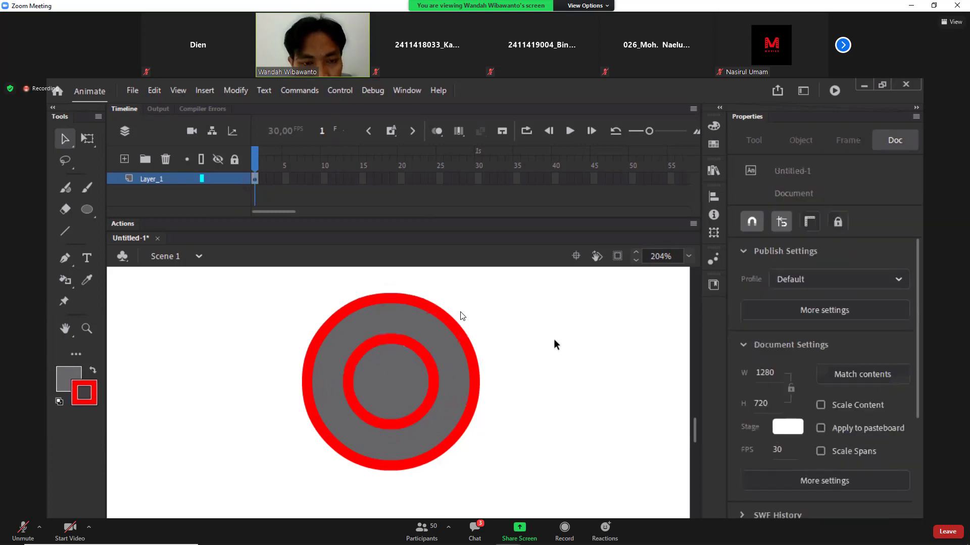
Step: Fill the area between the outer and inner red rings with dark grey using the Paint Bucket tool
left_click(63, 380)
left_click(84, 279)
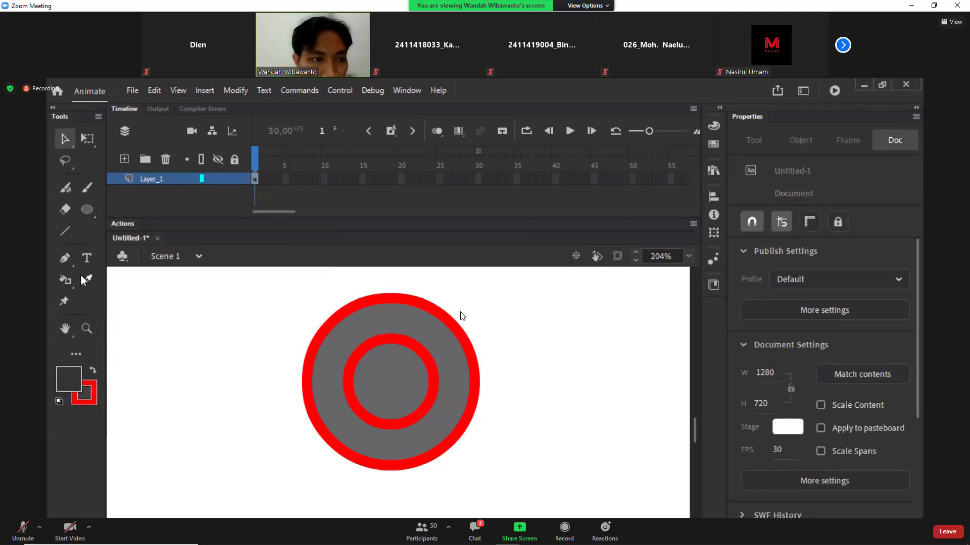
left_click(65, 280)
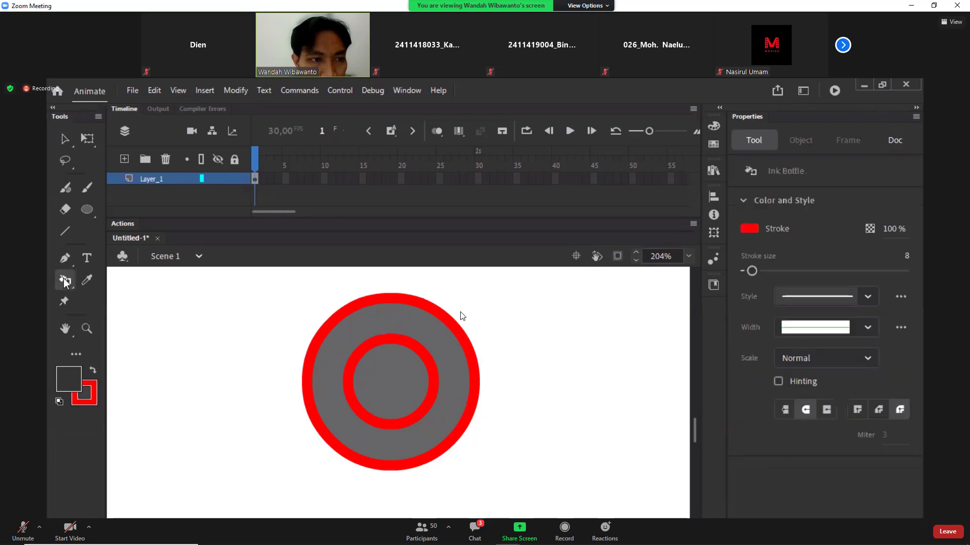
left_click(64, 279)
left_click(153, 282)
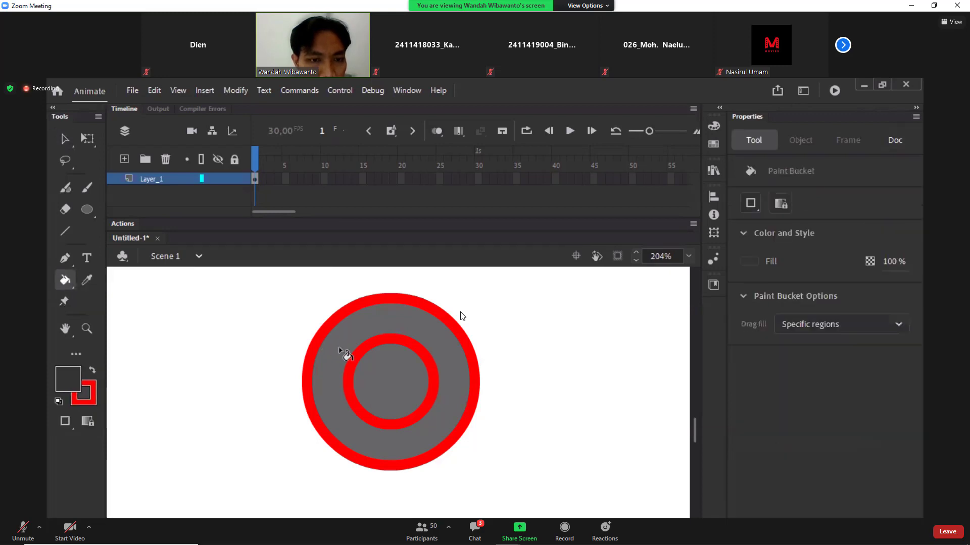
left_click(326, 374)
Step: Move the whole wheel from below the car into the front wheel arch
left_click(420, 376)
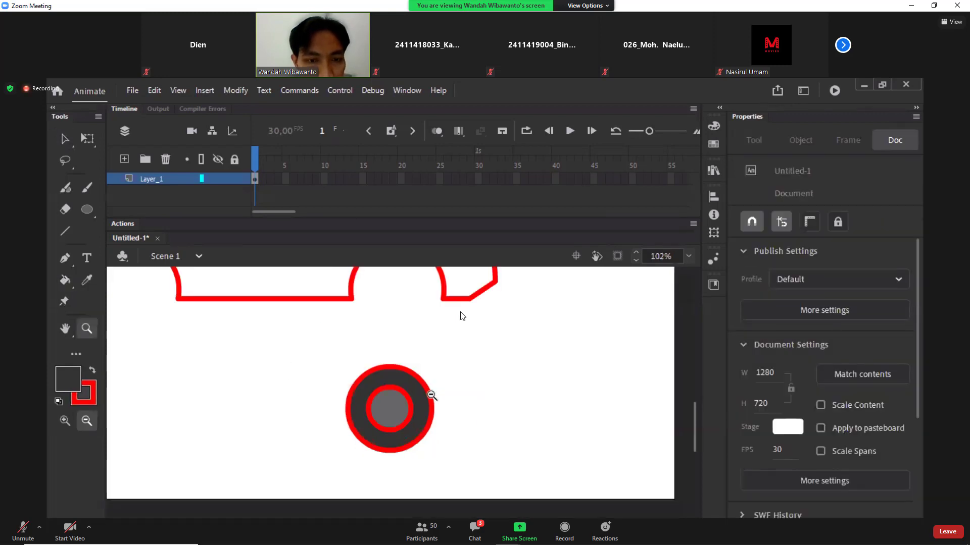
left_click(419, 376)
key("v")
left_click_drag(329, 379, 427, 450)
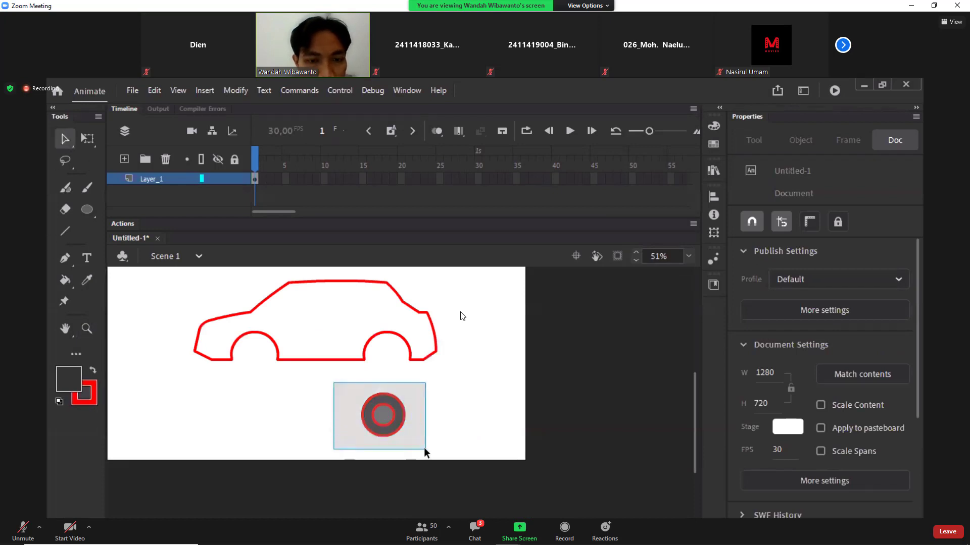
mouse_move(391, 423)
left_mouse_down()
mouse_move(248, 369)
mouse_move(264, 360)
mouse_move(266, 368)
left_mouse_up()
Step: Scale the wheel in the front arch to 80%, keeping a gap between the tire and the arch
key("z")
left_click_drag(217, 320, 362, 407)
key("v")
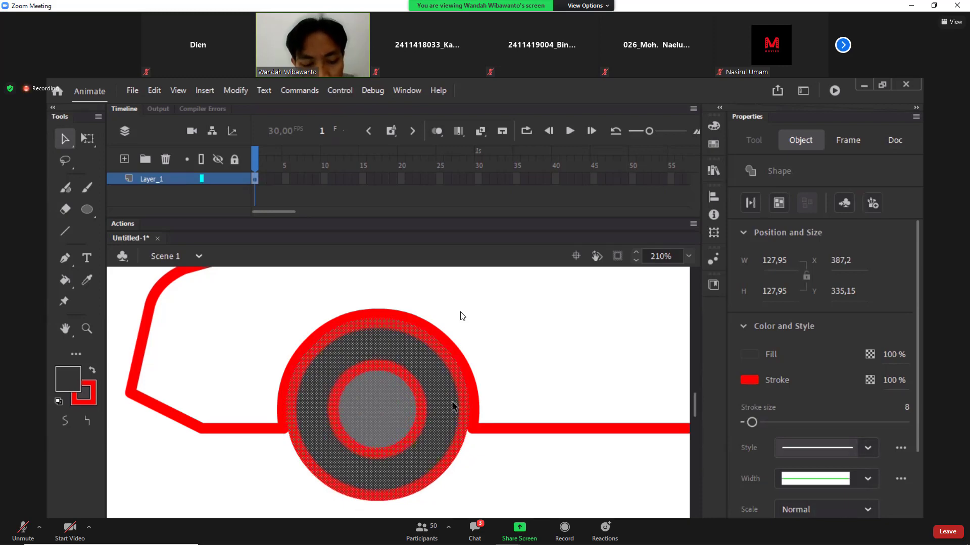
key("ctrl+alt+s")
type("80")
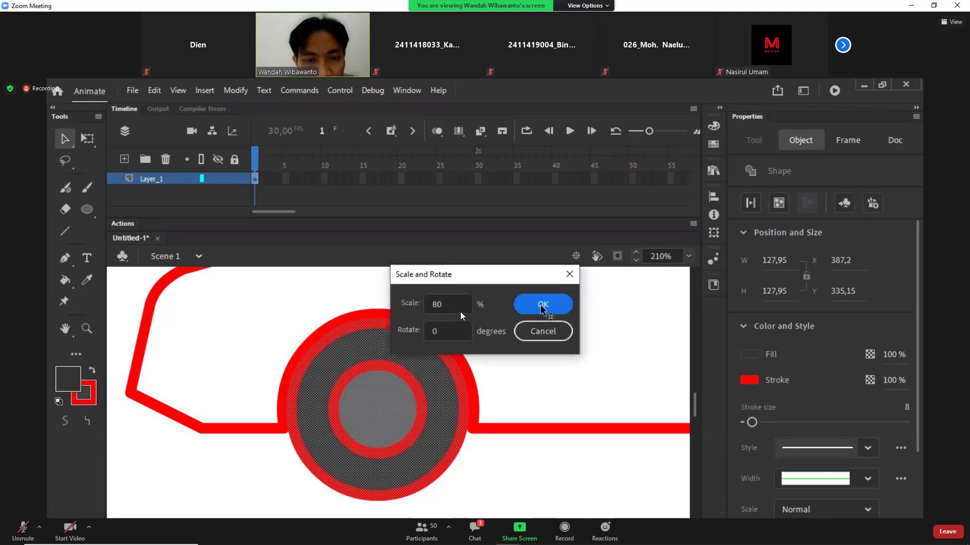
left_click(542, 306)
left_click(511, 389, "ctrl+alt")
left_click(511, 389, "ctrl+alt")
left_click(341, 460)
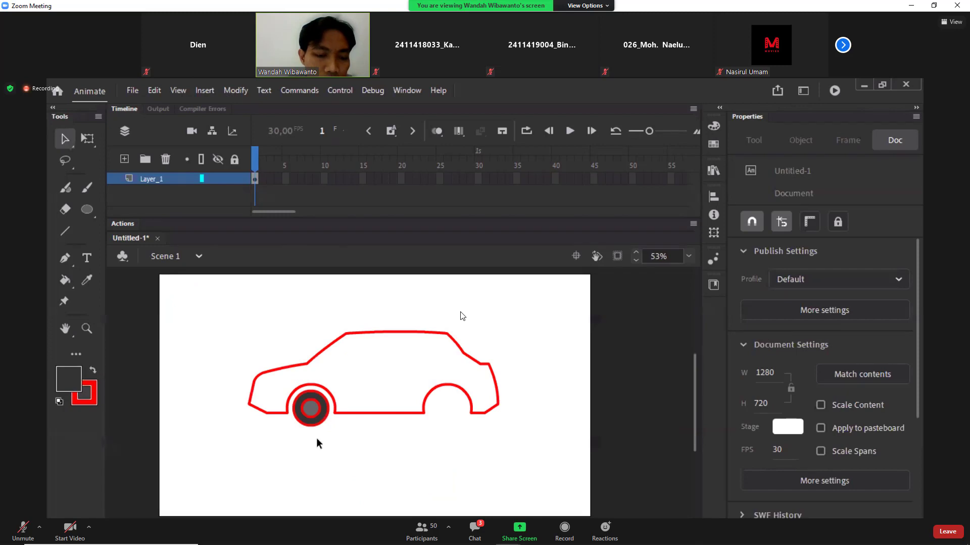
Step: Duplicate the front wheel and place the copy centered in the rear wheel arch
key("ctrl+z")
left_click_drag(310, 410, 450, 412)
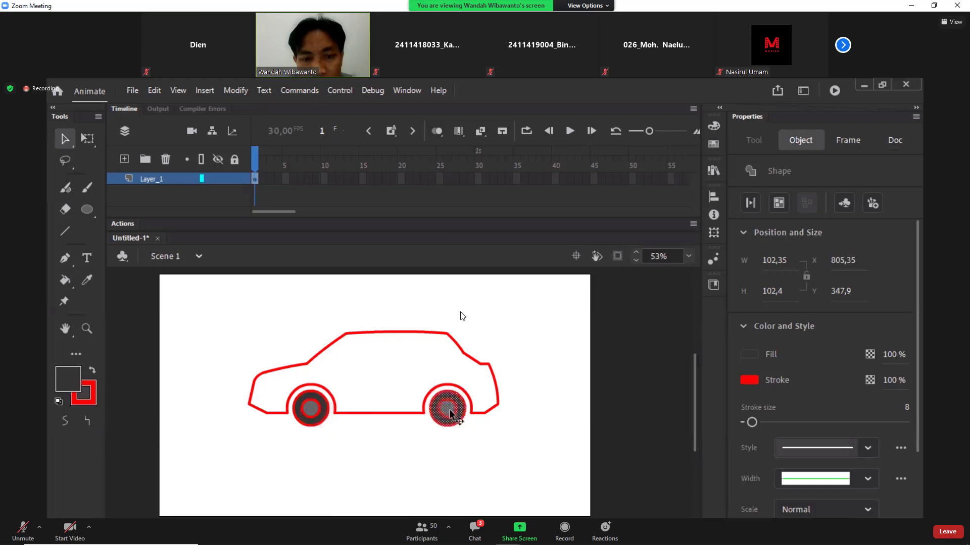
left_click(479, 457)
Step: Draw the windshield and a four-sided front side window on the car with the Line tool, using a bright green stroke of size 4
left_click_drag(232, 316, 551, 468)
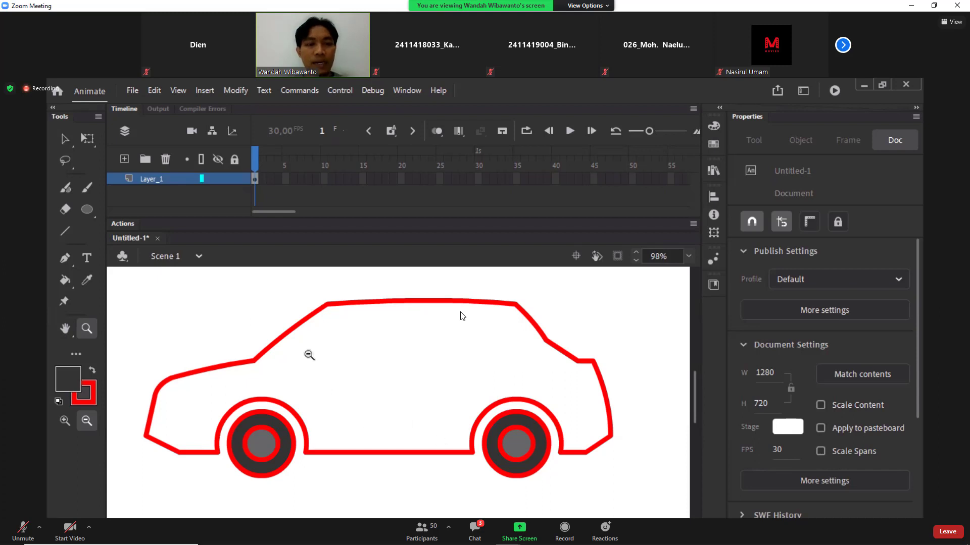
left_click(66, 230)
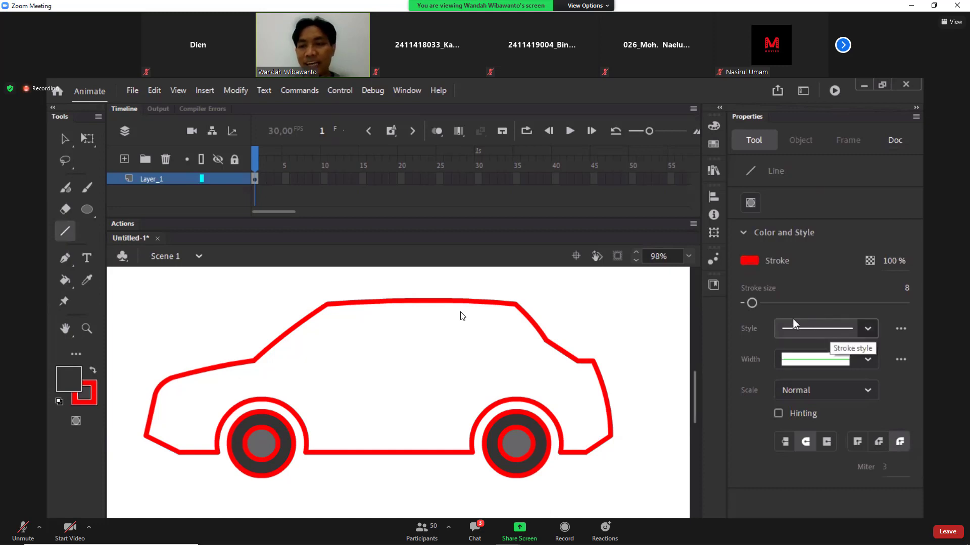
left_click_drag(749, 303, 748, 303)
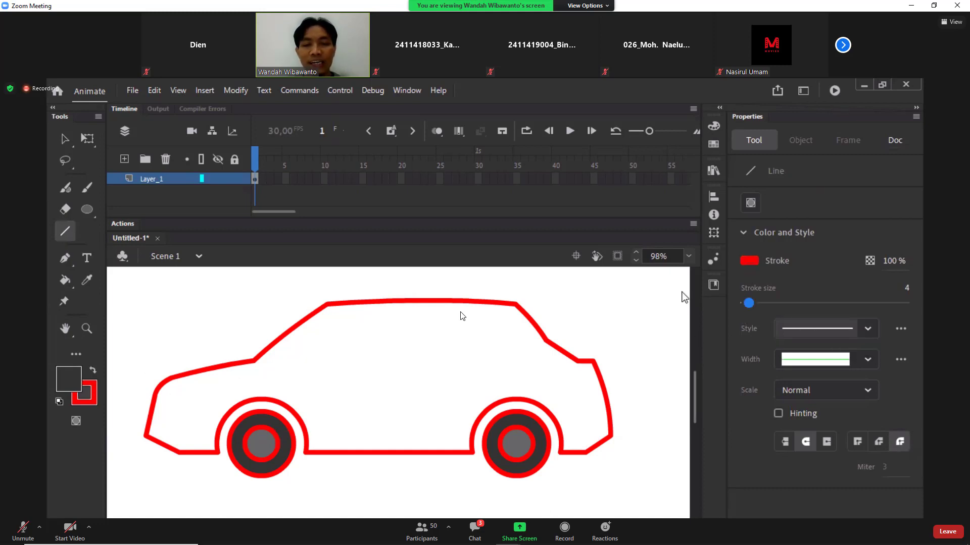
left_click(750, 261)
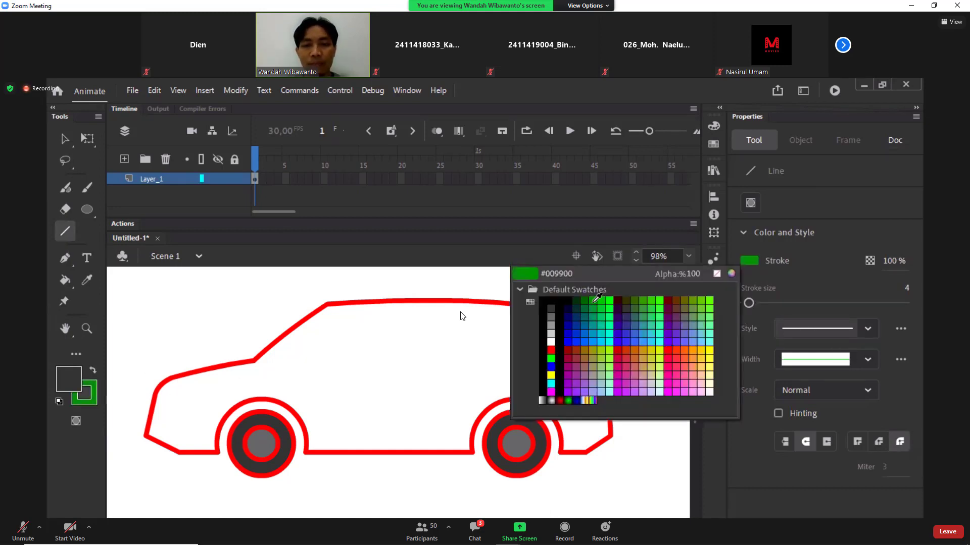
left_click(596, 298)
left_click(749, 260)
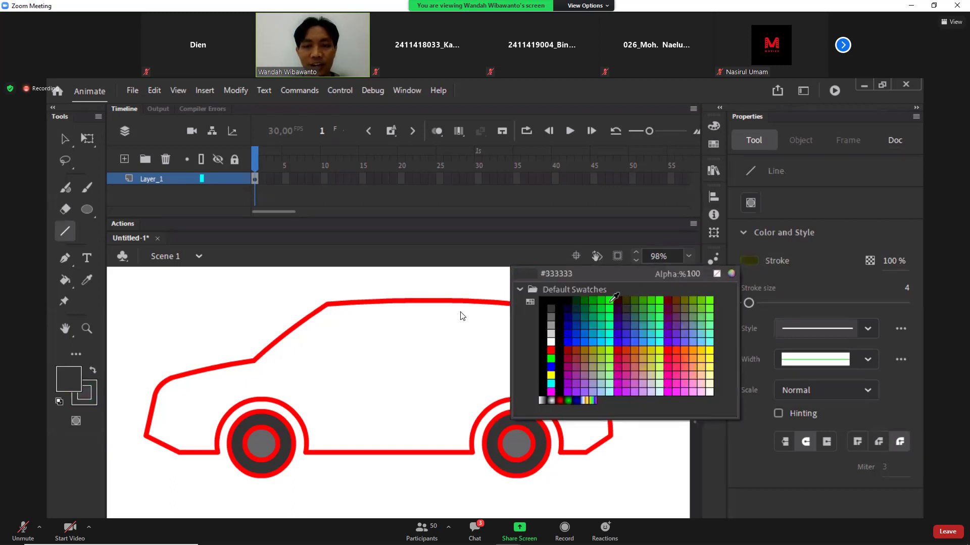
left_click(609, 301)
mouse_move(254, 360)
left_mouse_down()
mouse_move(290, 360)
mouse_move(342, 315)
mouse_move(311, 314)
left_mouse_up()
mouse_move(306, 362)
left_mouse_down()
mouse_move(366, 313)
mouse_move(352, 321)
mouse_move(423, 321)
mouse_move(423, 350)
mouse_move(306, 362)
left_mouse_up()
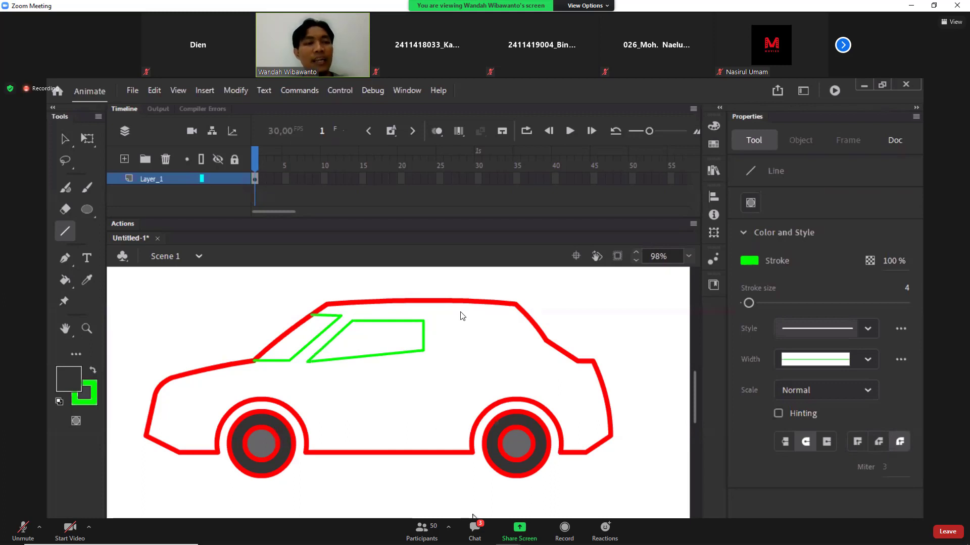
Step: Try recoloring the red outline segment along the windshield to bright green
left_click(65, 139)
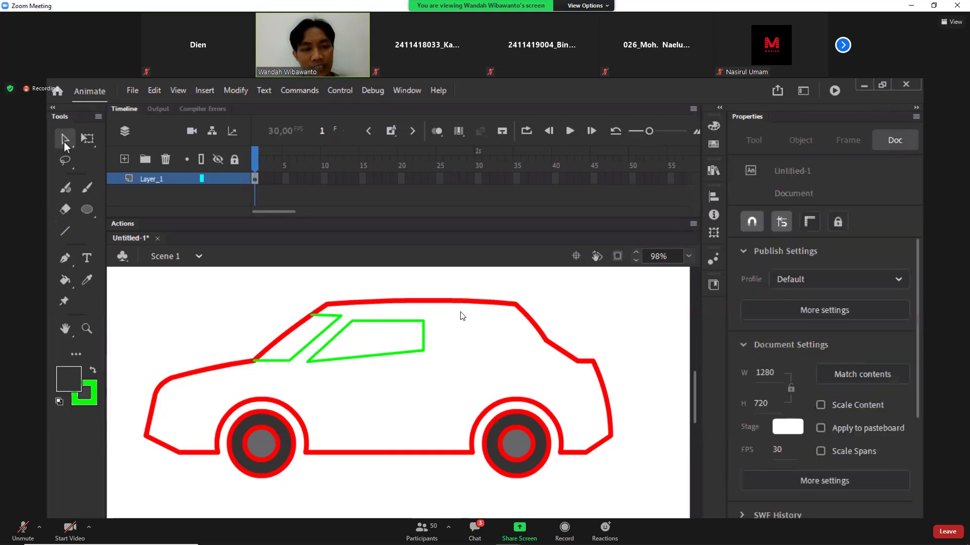
left_click(276, 349)
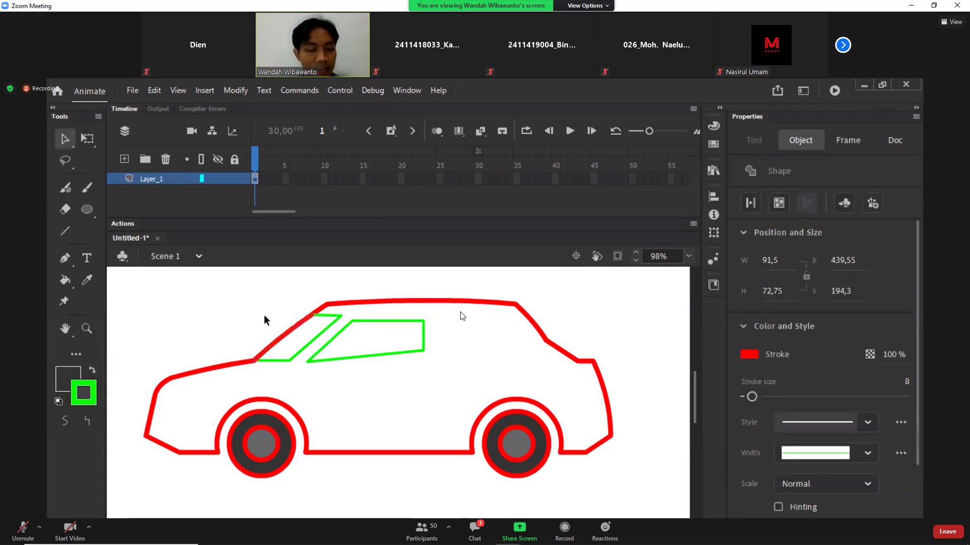
key("z")
left_click_drag(234, 294, 338, 384)
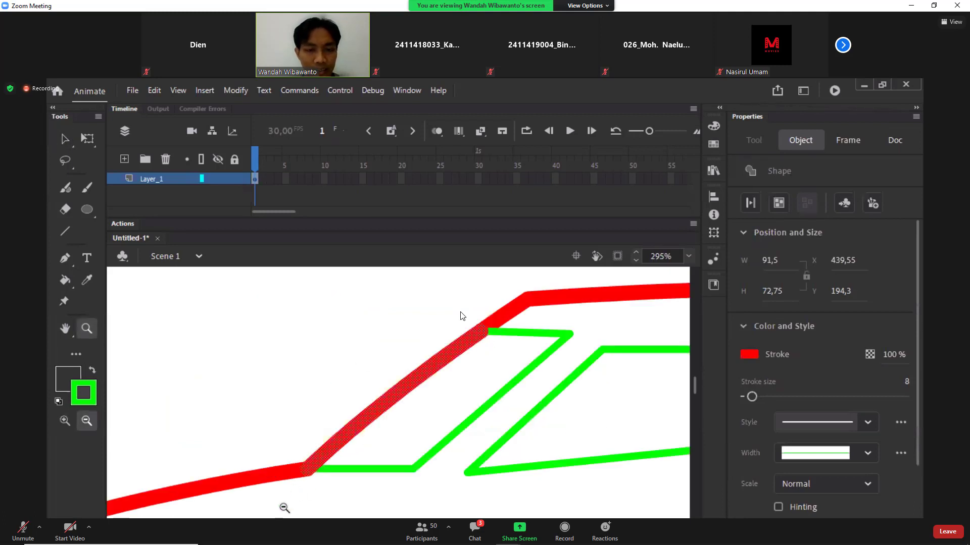
key("v")
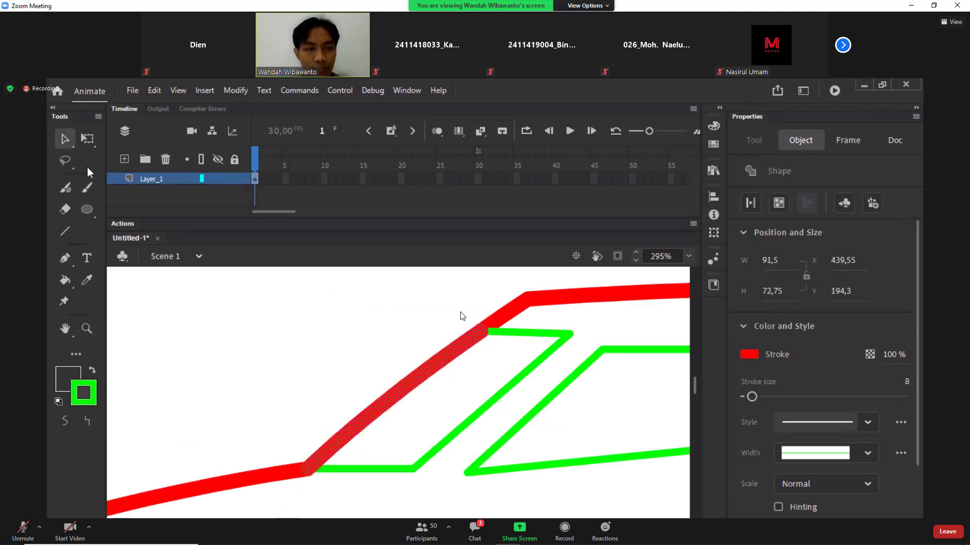
left_click(215, 299)
left_click(375, 414)
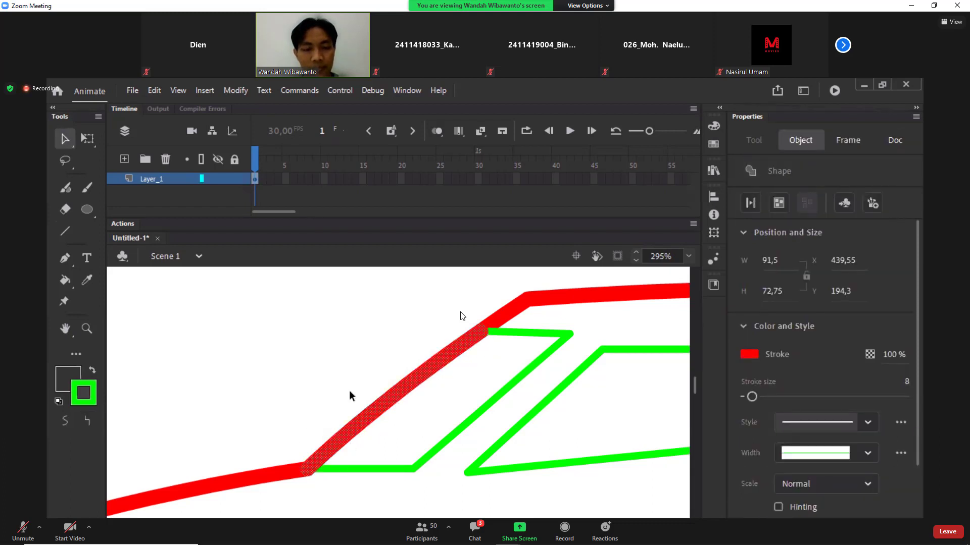
left_click(757, 353)
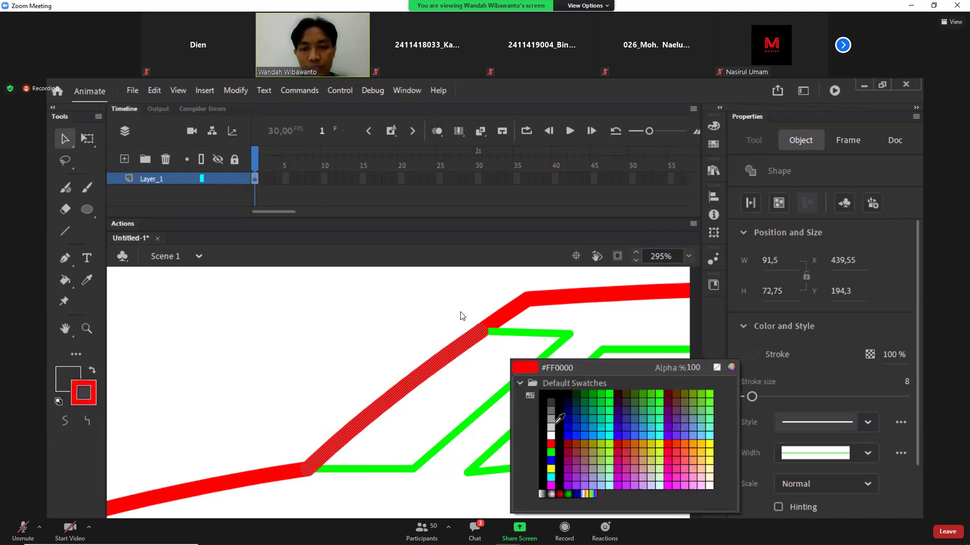
left_click(611, 393)
left_click(376, 331)
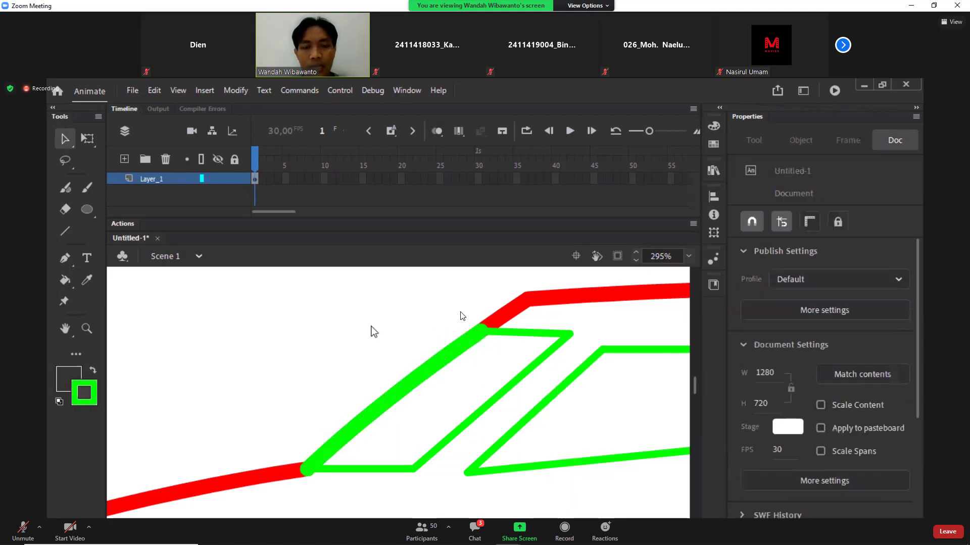
key("ctrl+z")
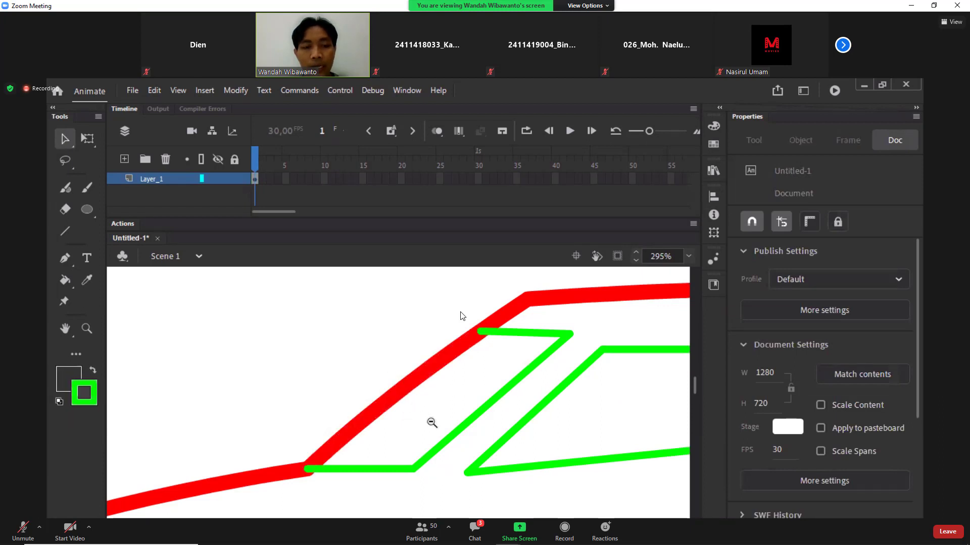
Step: Select the red car outline and examine up close how it meets the green windshield lines
left_click(432, 423)
left_click_drag(313, 349, 431, 441)
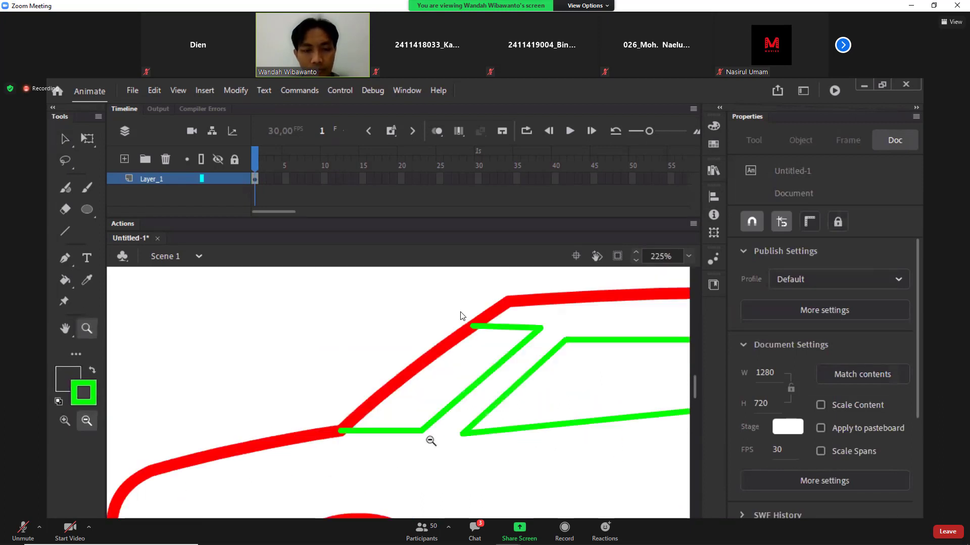
key("v")
left_click(438, 351)
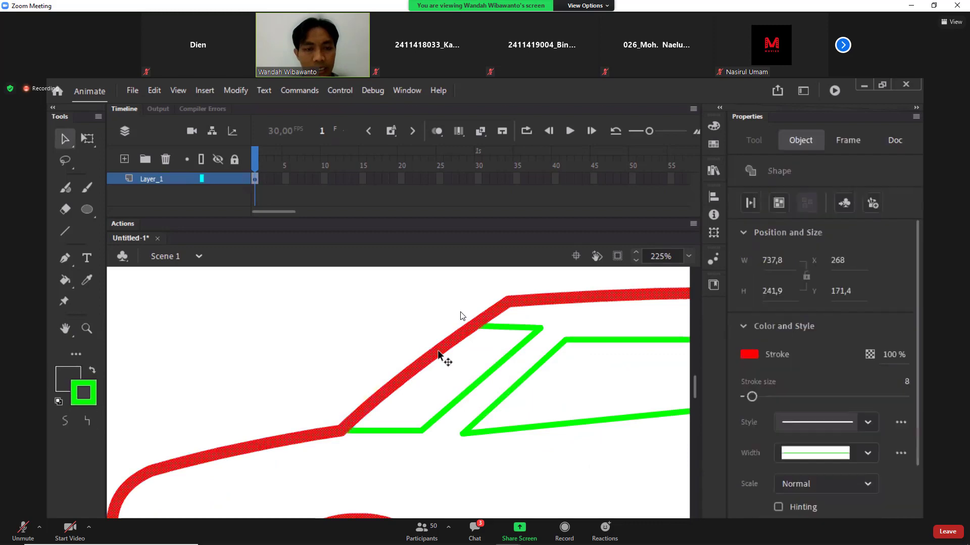
key("z")
left_click(495, 452)
left_click_drag(322, 396, 431, 484)
left_click(528, 451)
scroll(627, 389, "up", 3)
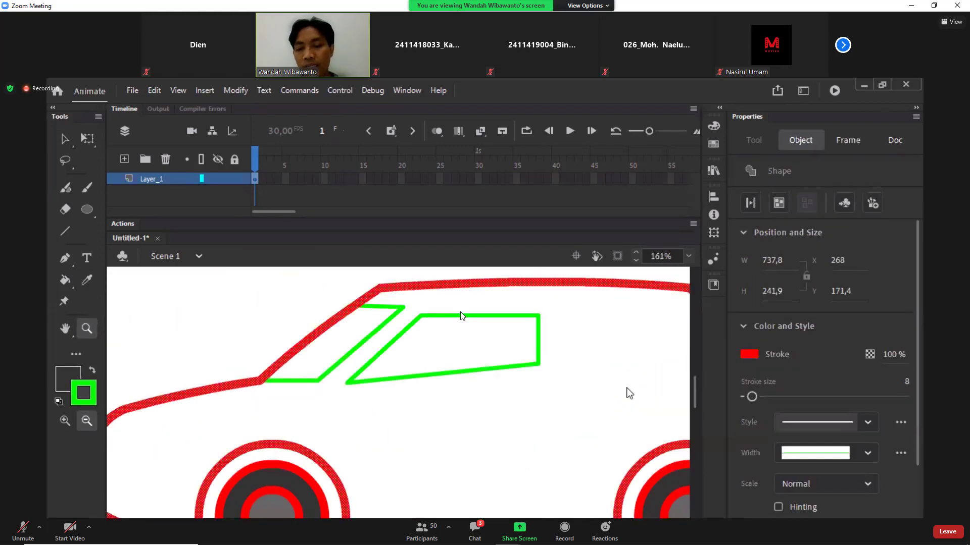
left_click(625, 395)
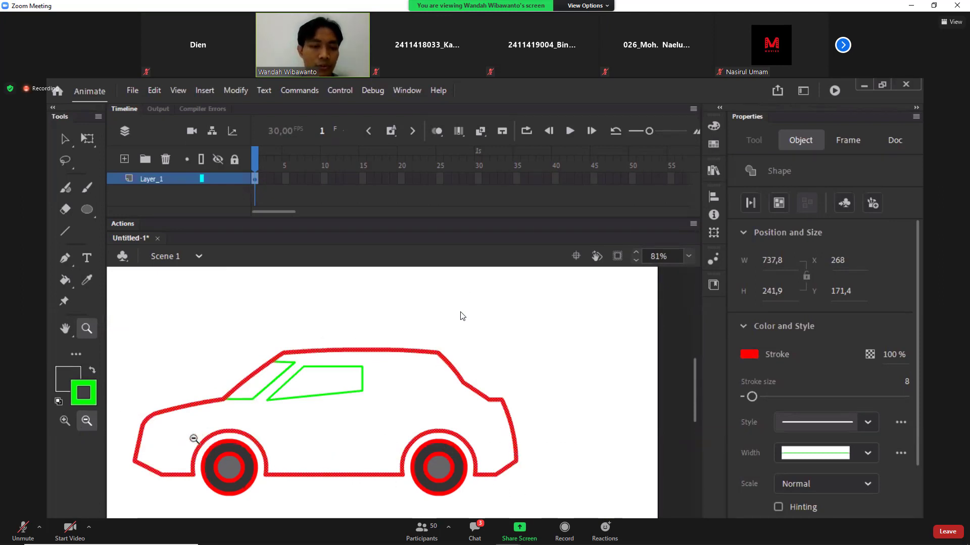
left_click_drag(222, 340, 335, 427)
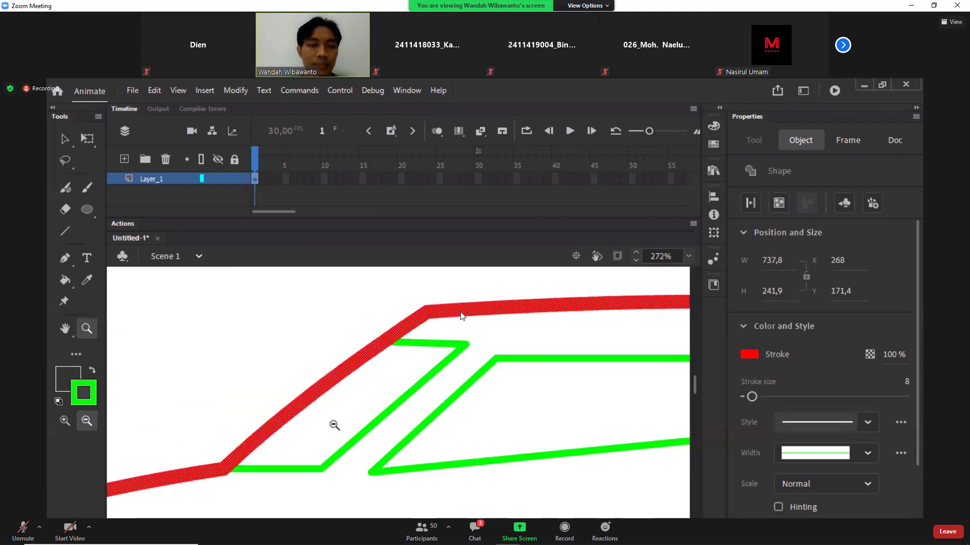
left_click_drag(186, 397, 349, 493)
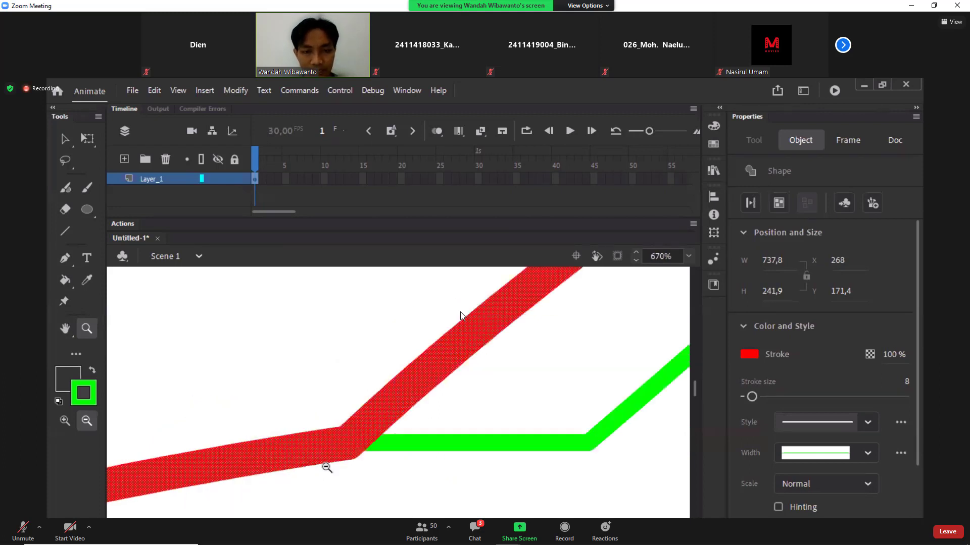
left_click(438, 412)
left_click(467, 377)
left_click_drag(318, 314, 684, 502)
Step: Reshape the green windshield by raising its upper rear corner toward the roof and curving its bottom and rear edges
left_click(63, 139)
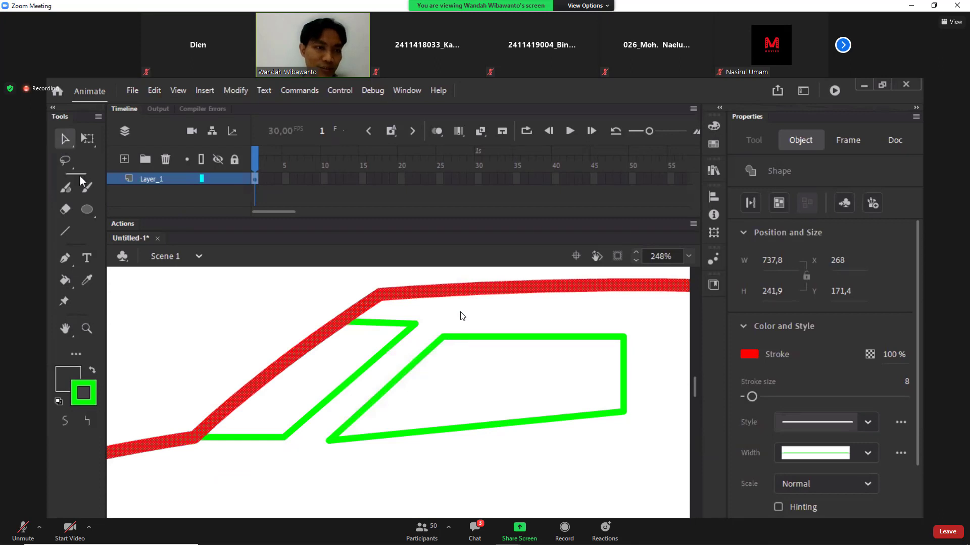
left_click(221, 338)
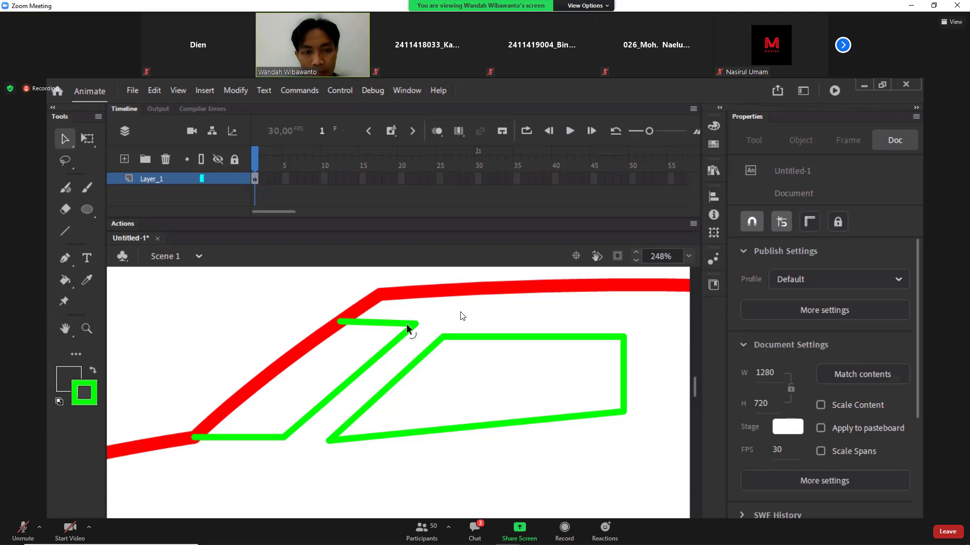
left_click_drag(412, 324, 388, 318)
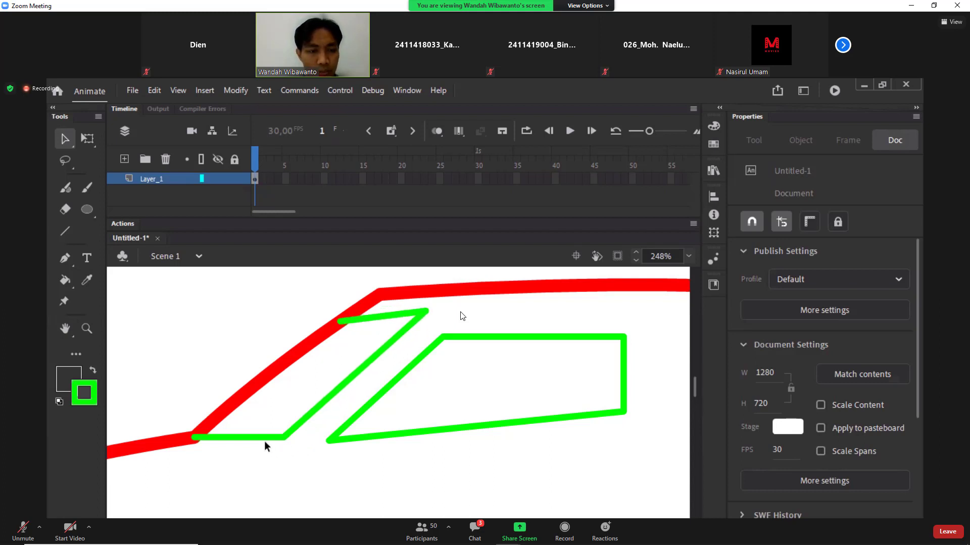
left_click_drag(254, 439, 251, 443)
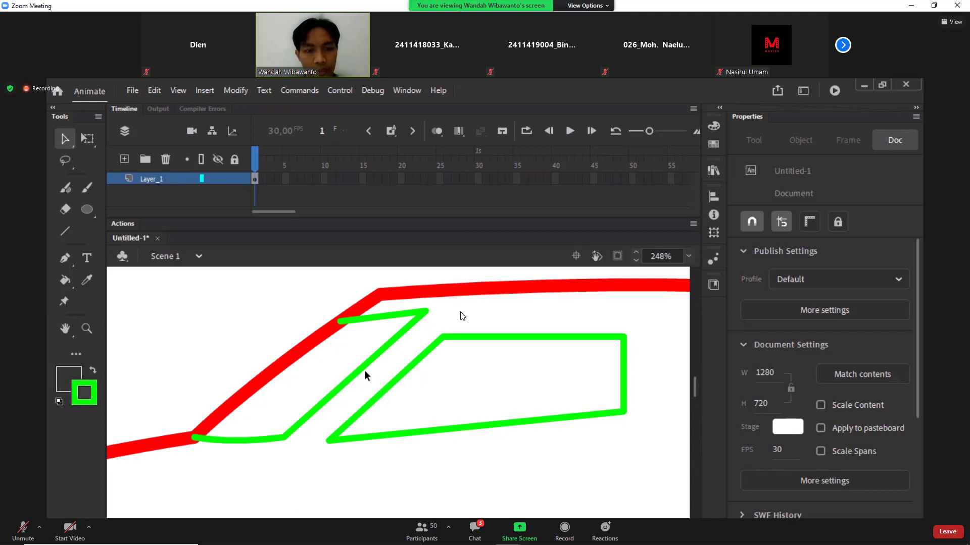
mouse_move(364, 371)
left_mouse_down()
mouse_move(354, 368)
mouse_move(366, 370)
left_mouse_up()
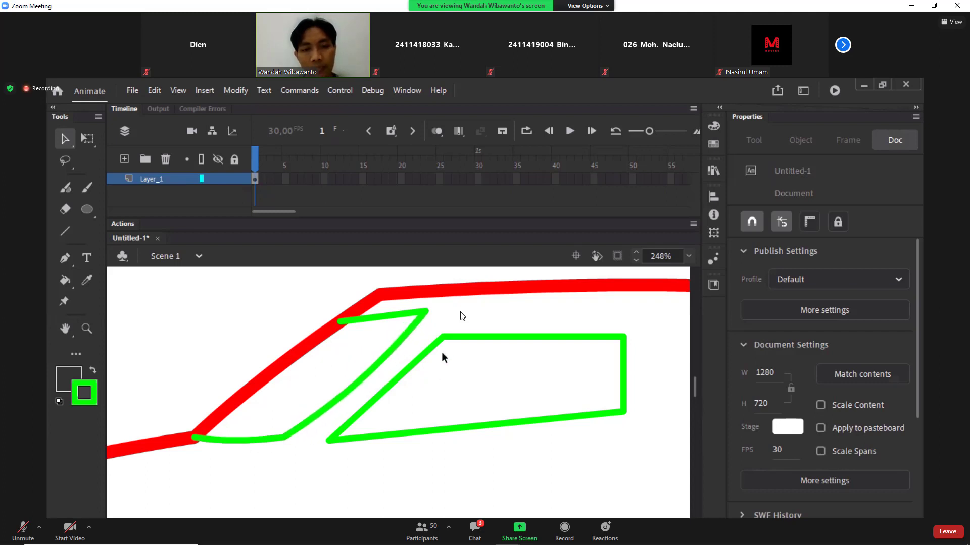
Step: Reshape the green side window by moving its four corners outward and curving its front, bottom and top edges
left_click_drag(443, 338, 451, 314)
left_click_drag(416, 351, 419, 382)
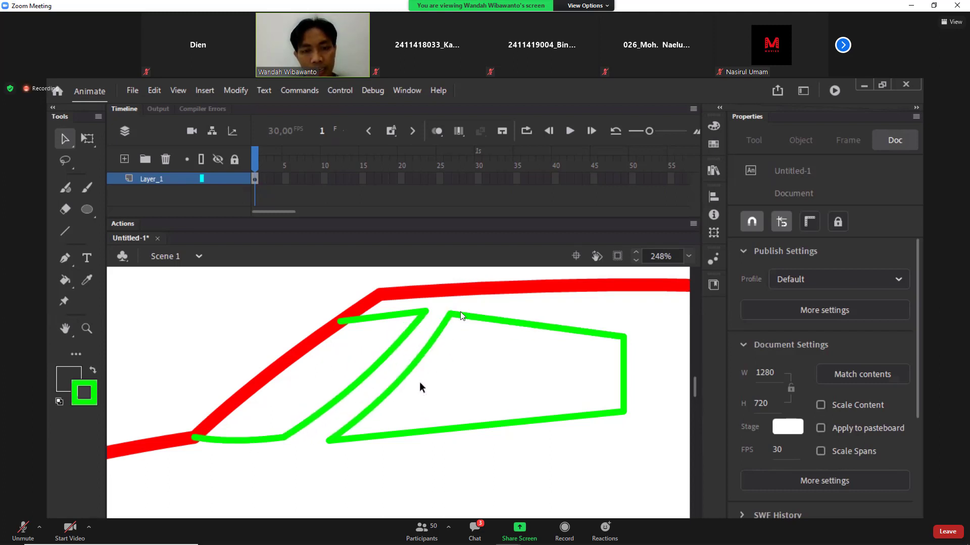
left_click_drag(339, 441, 317, 441)
left_click_drag(441, 434, 481, 446)
left_click_drag(621, 413, 636, 450)
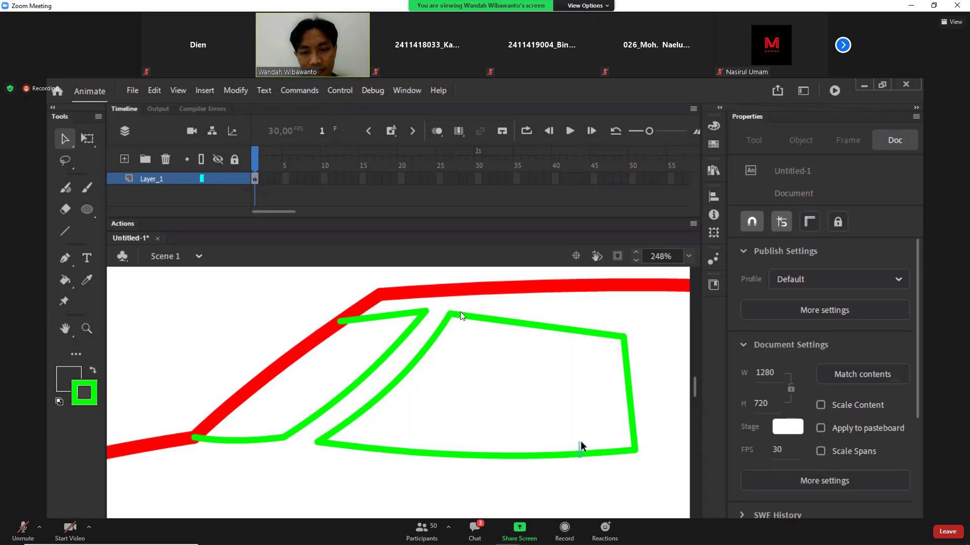
left_click_drag(575, 455, 573, 440)
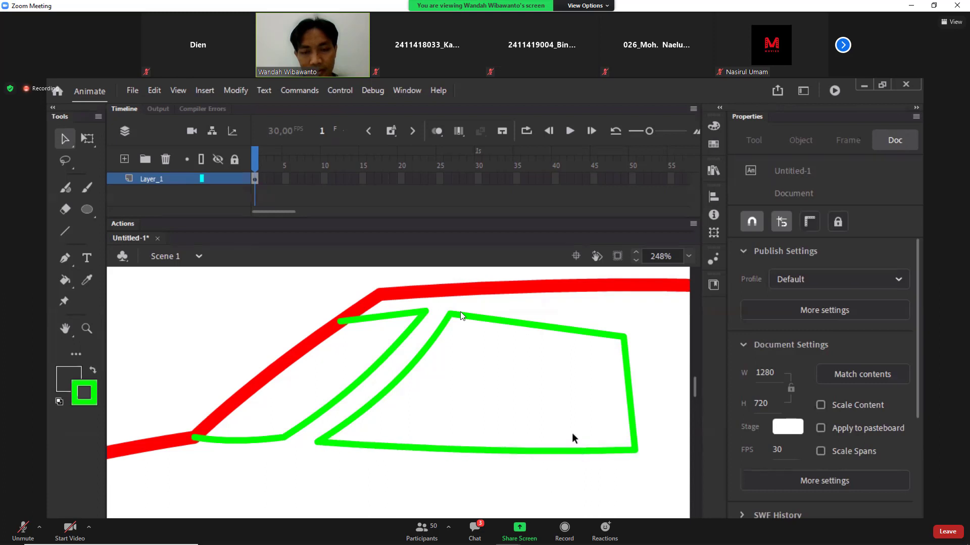
left_click_drag(614, 334, 636, 312)
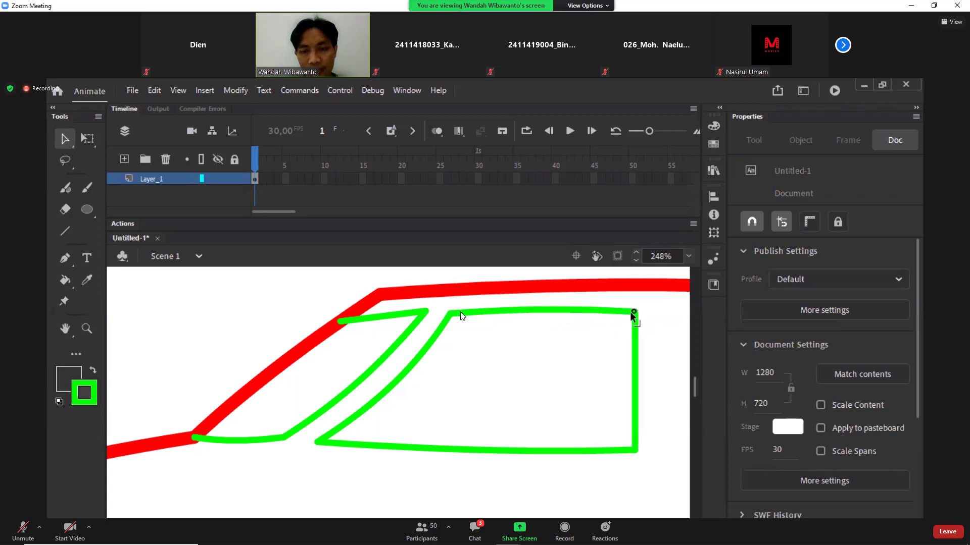
Step: Bow the side window's rear edge outward and recurve the windshield and side window edges along the front pillar
left_click_drag(639, 356, 641, 361)
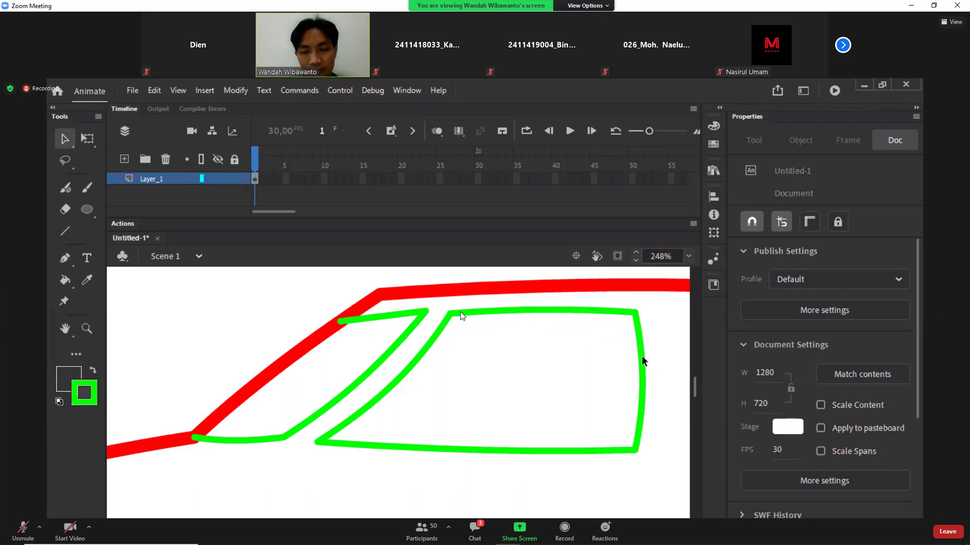
key("z")
left_click(617, 399, "alt")
left_click(420, 432, "alt")
left_click_drag(195, 350, 408, 491)
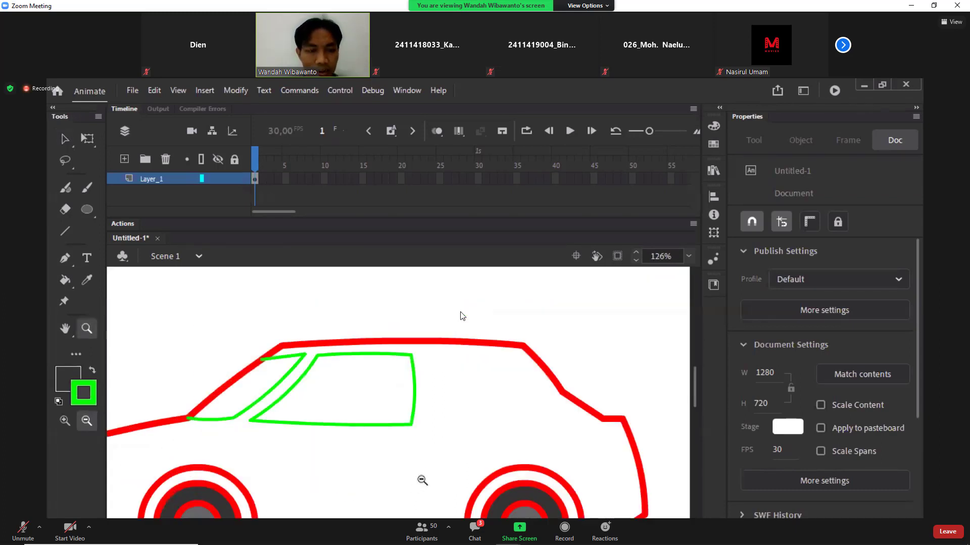
left_click_drag(201, 325, 366, 492)
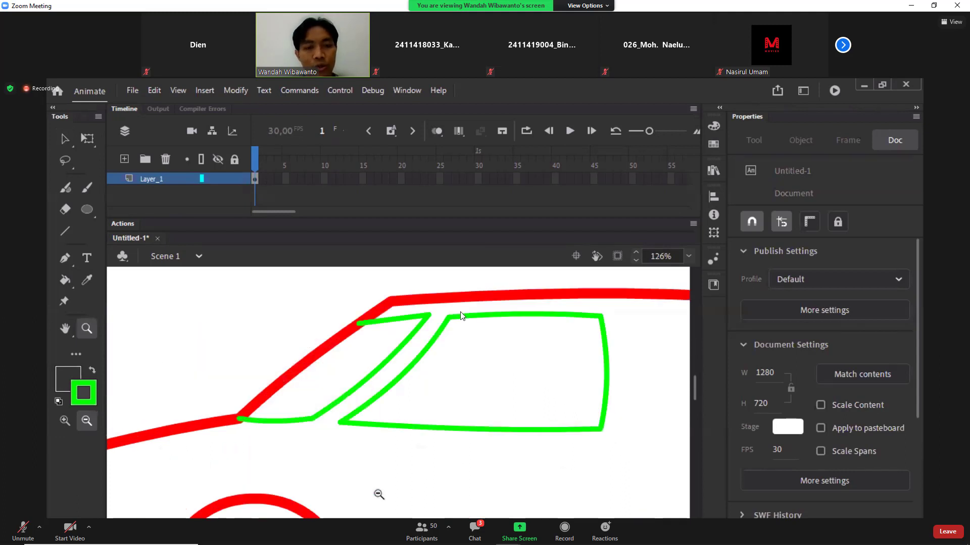
left_click(61, 135)
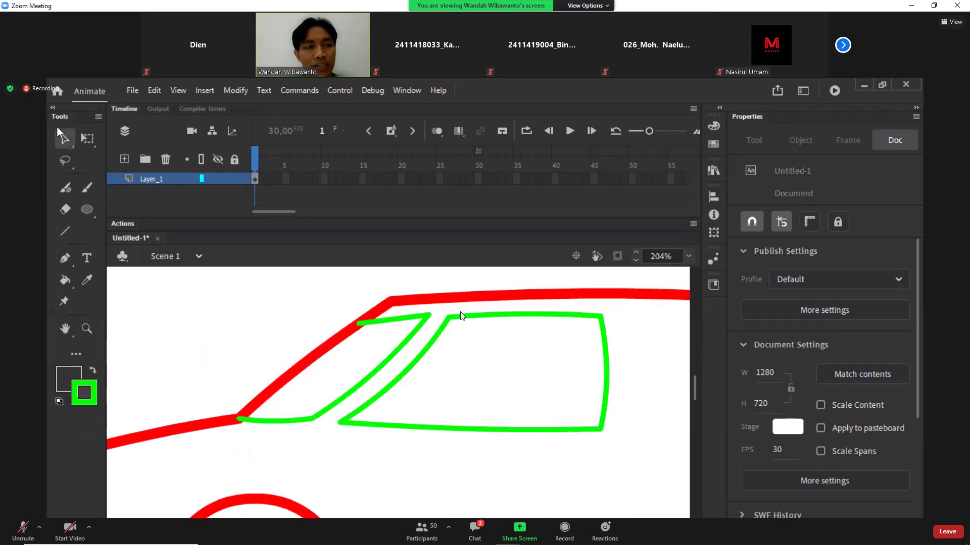
mouse_move(387, 368)
left_mouse_down()
mouse_move(361, 360)
mouse_move(390, 368)
left_mouse_up()
Step: Draw a closed five-sided rear side window in green lines behind the front side window, with its upper rear corner cut at an angle
key("z")
key("ctrl+minus")
key("ctrl+minus")
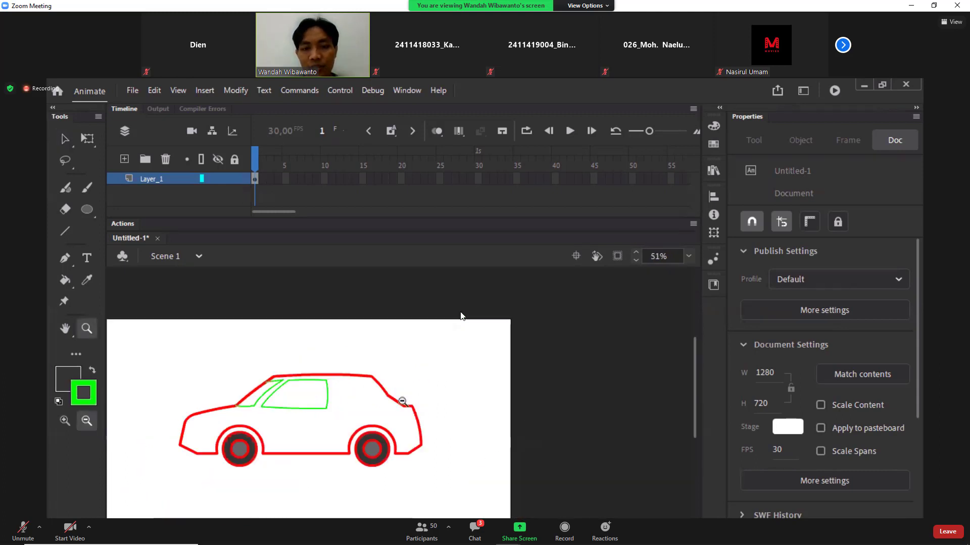
left_click_drag(223, 374, 437, 471)
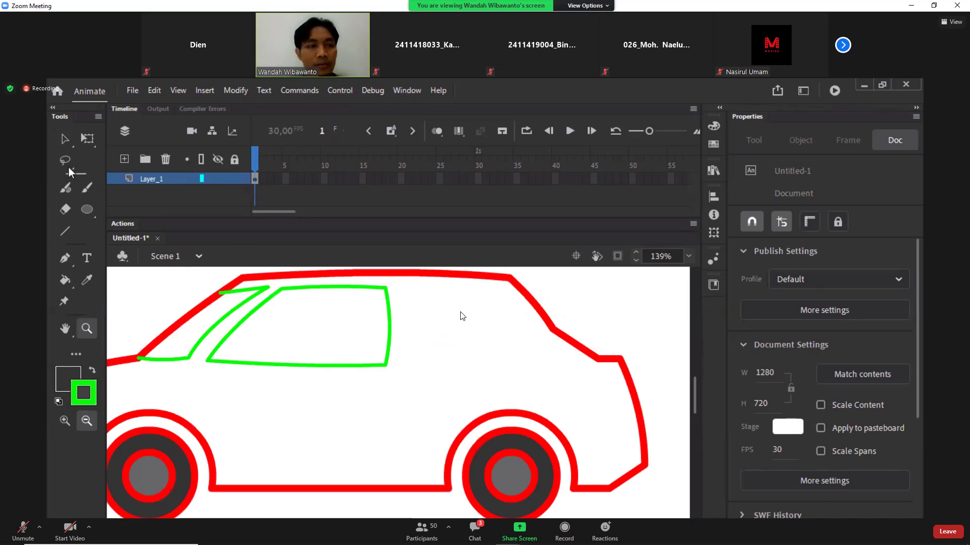
left_click(68, 232)
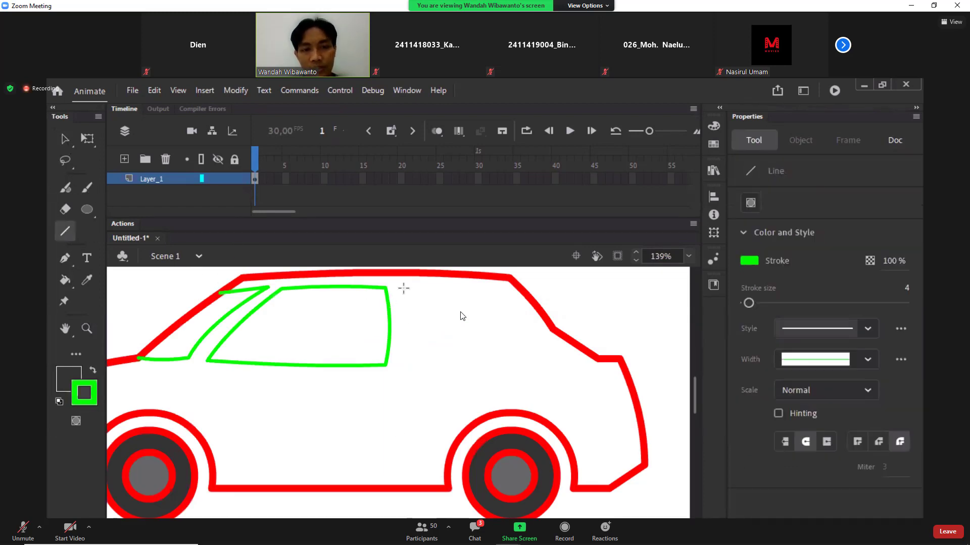
mouse_move(403, 287)
left_mouse_down()
mouse_move(411, 372)
mouse_move(410, 364)
mouse_move(536, 364)
mouse_move(527, 327)
left_mouse_up()
mouse_move(526, 327)
left_mouse_down()
mouse_move(482, 292)
mouse_move(403, 288)
left_mouse_up()
Step: Reshape the rear side window by pulling its rear corners forward and curving its sloped edge down to the bottom line
left_click(65, 140)
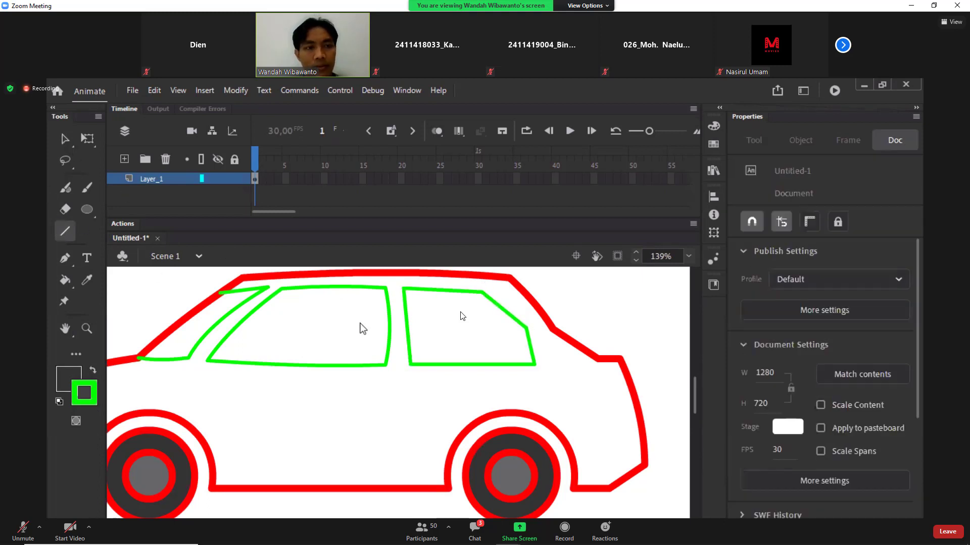
left_click_drag(413, 331, 414, 331)
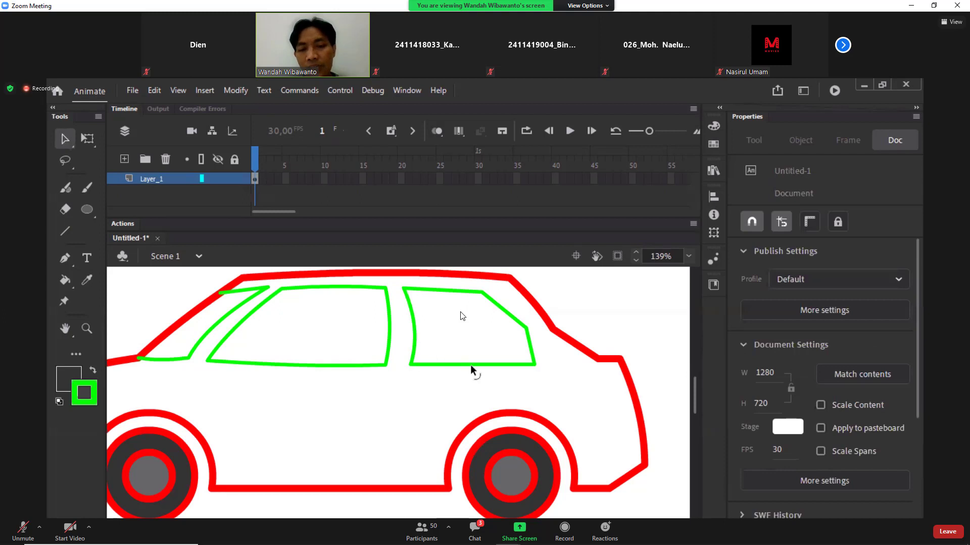
left_click_drag(470, 364, 478, 366)
left_click_drag(413, 333, 408, 335)
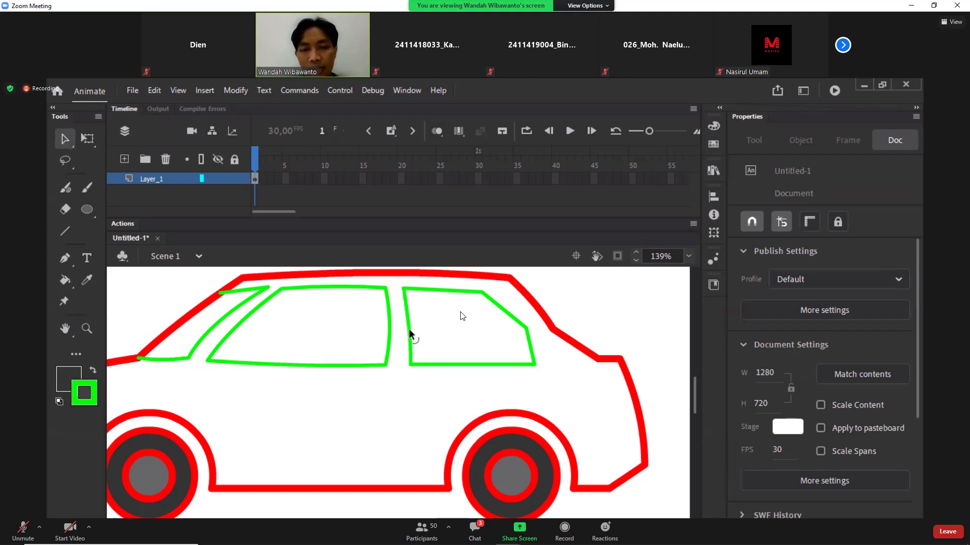
left_click_drag(499, 305, 503, 303)
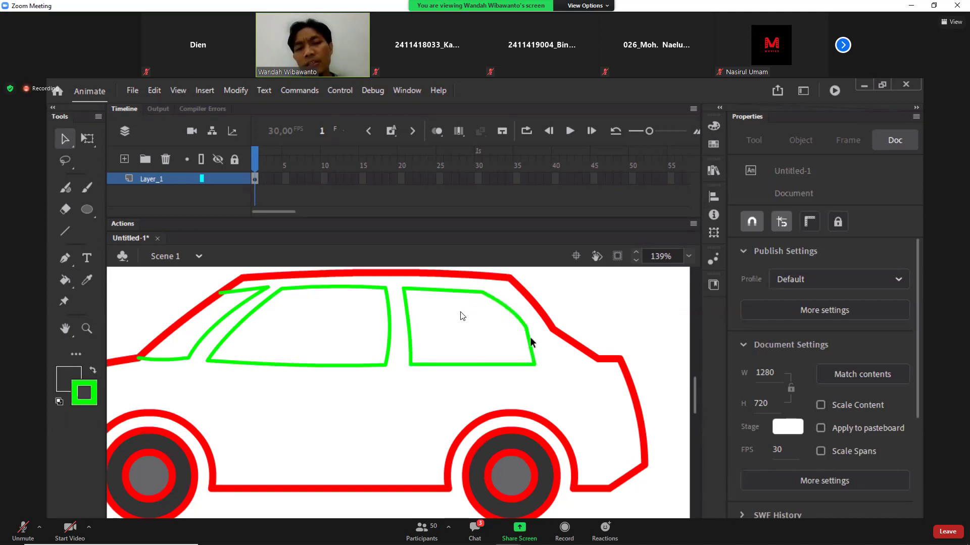
left_click_drag(526, 328, 514, 329)
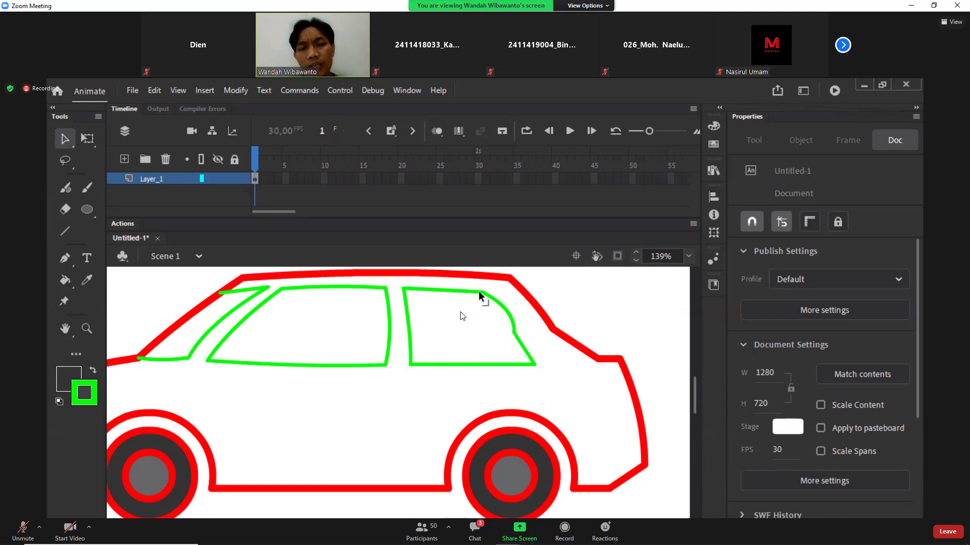
left_click_drag(480, 295, 454, 287)
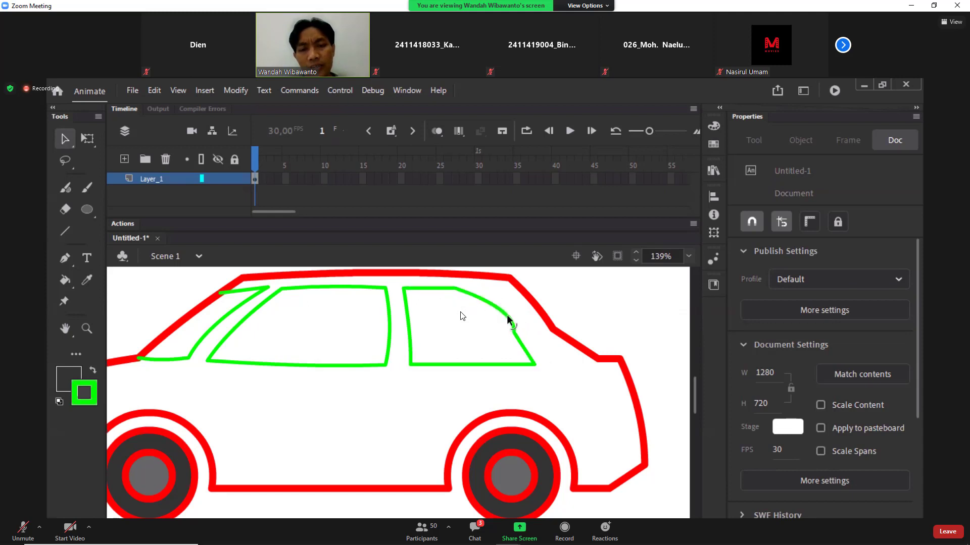
left_click_drag(507, 314, 489, 316)
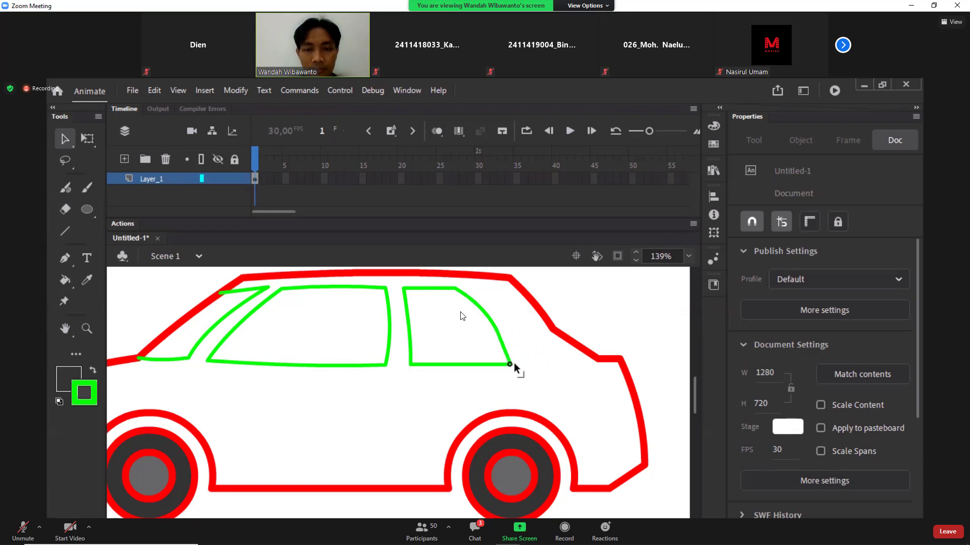
Step: Draw the rear windshield in green lines against the sloping rear roofline and curve its edges
left_click(66, 232)
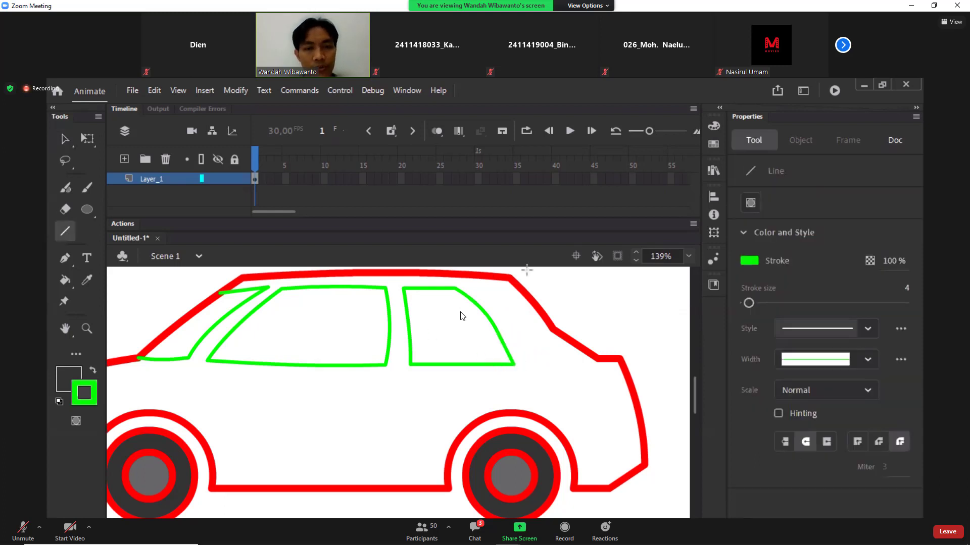
mouse_move(521, 288)
left_mouse_down()
mouse_move(484, 288)
mouse_move(528, 364)
mouse_move(587, 352)
mouse_move(570, 357)
mouse_move(552, 329)
mouse_move(549, 350)
left_mouse_up()
key("v")
left_click_drag(484, 288, 502, 318)
Step: Fill the car body with dark green 0A8347 using the Paint Bucket
left_click(469, 405)
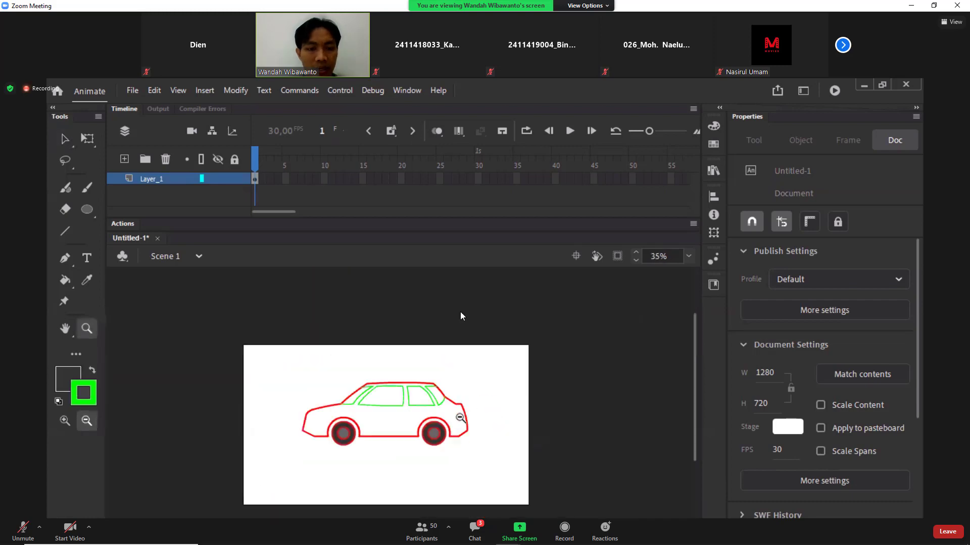
left_click_drag(309, 380, 499, 489)
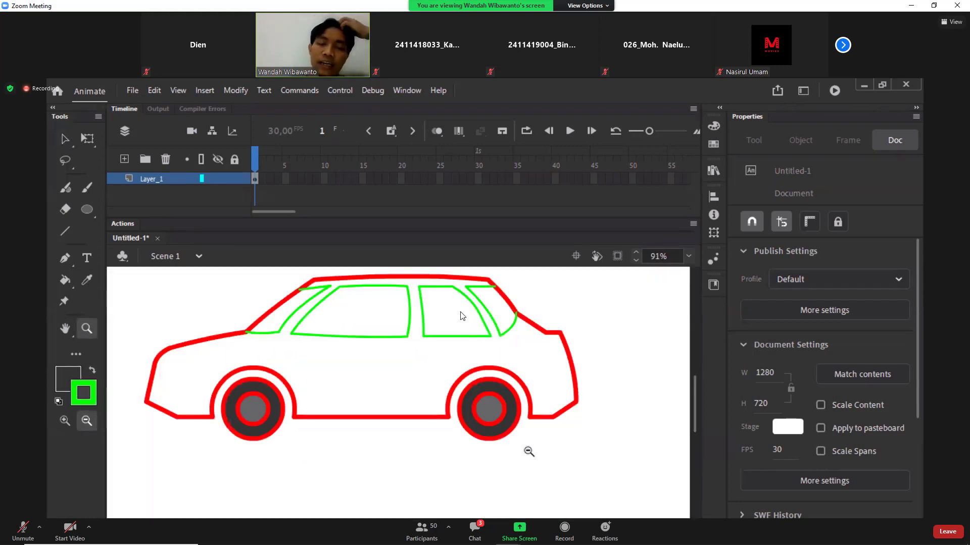
left_click(66, 282)
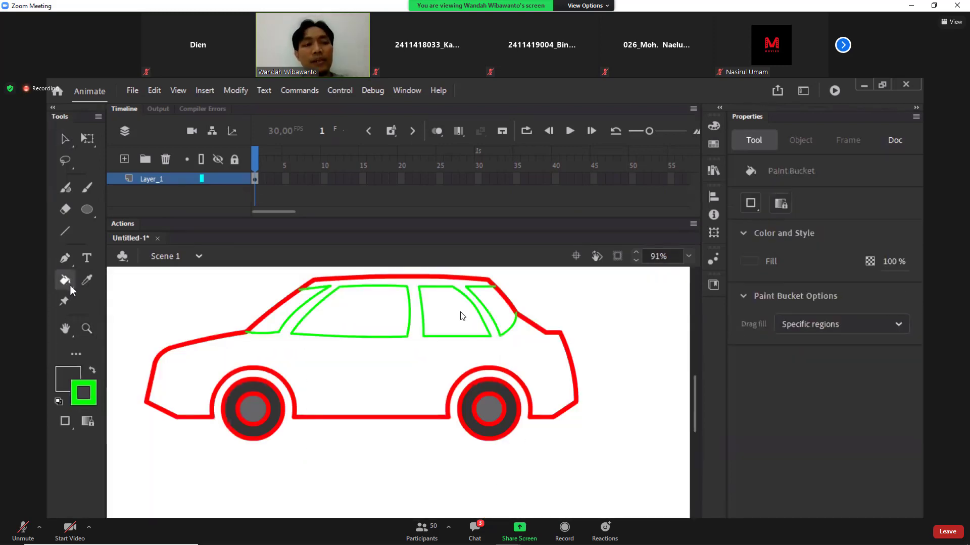
left_click(714, 126)
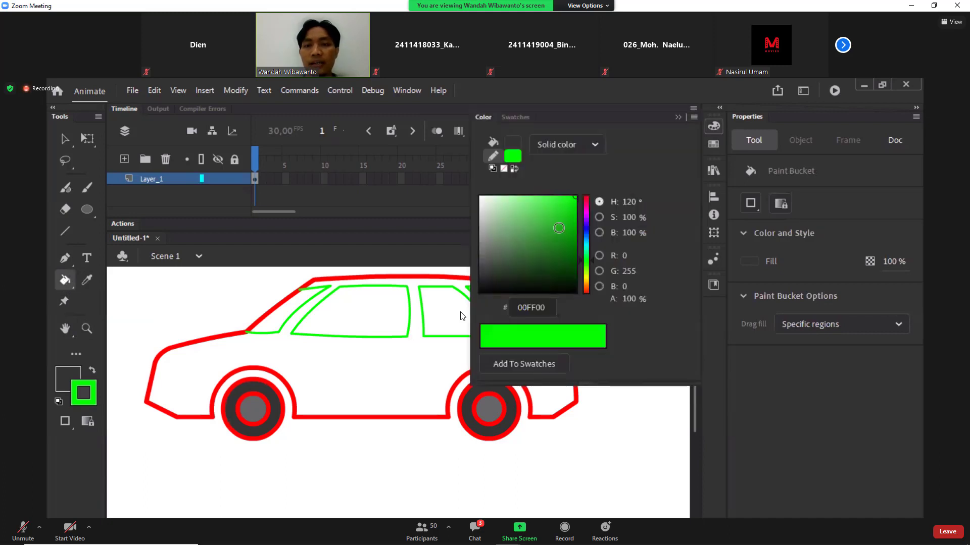
left_click(706, 130)
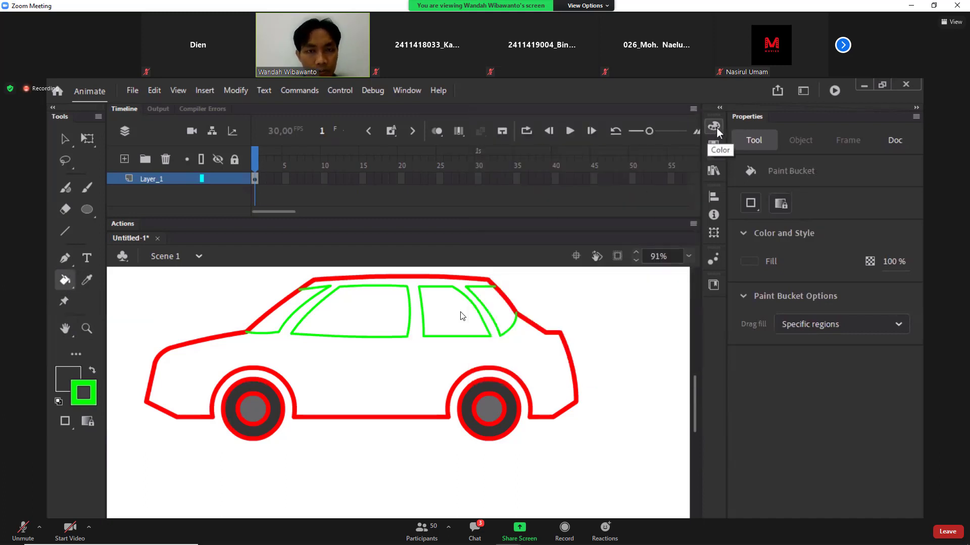
left_click(411, 92)
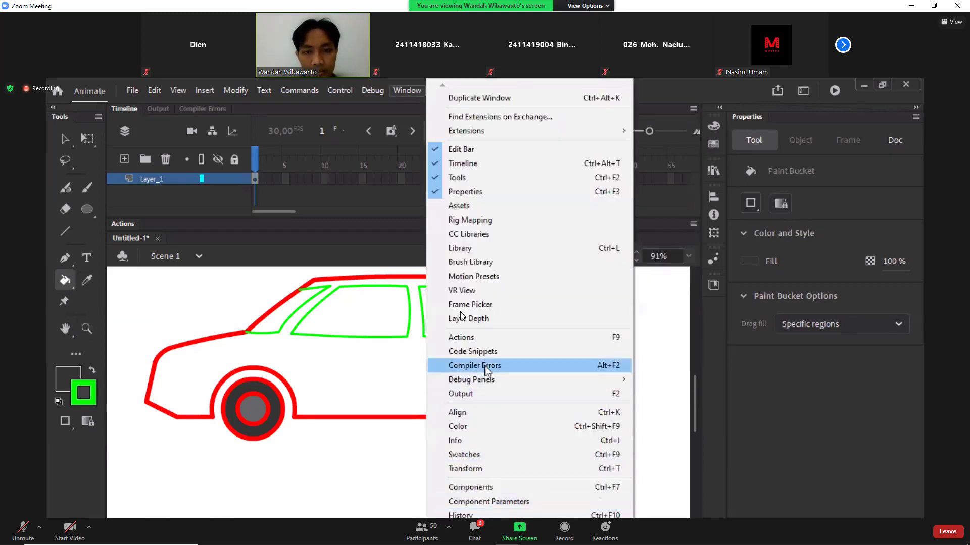
left_click(485, 425)
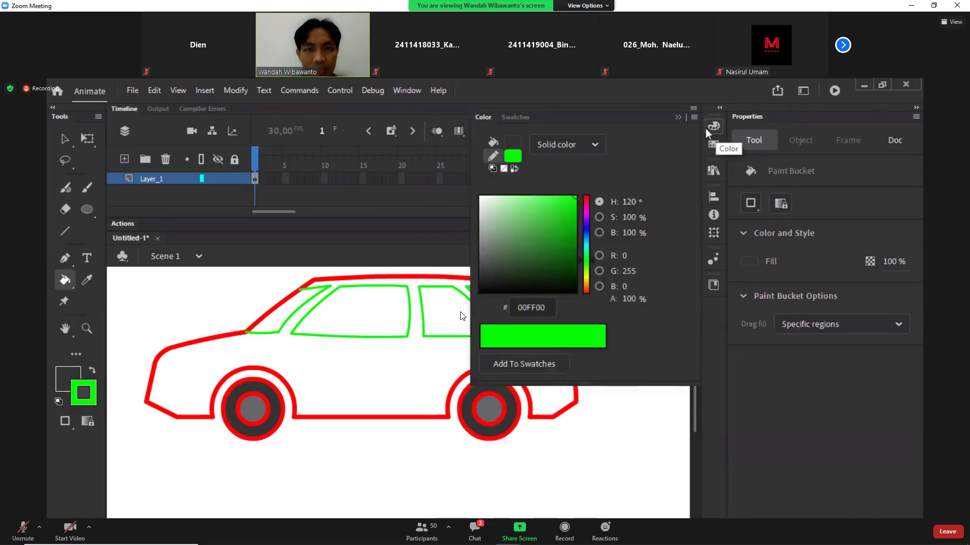
left_click(493, 141)
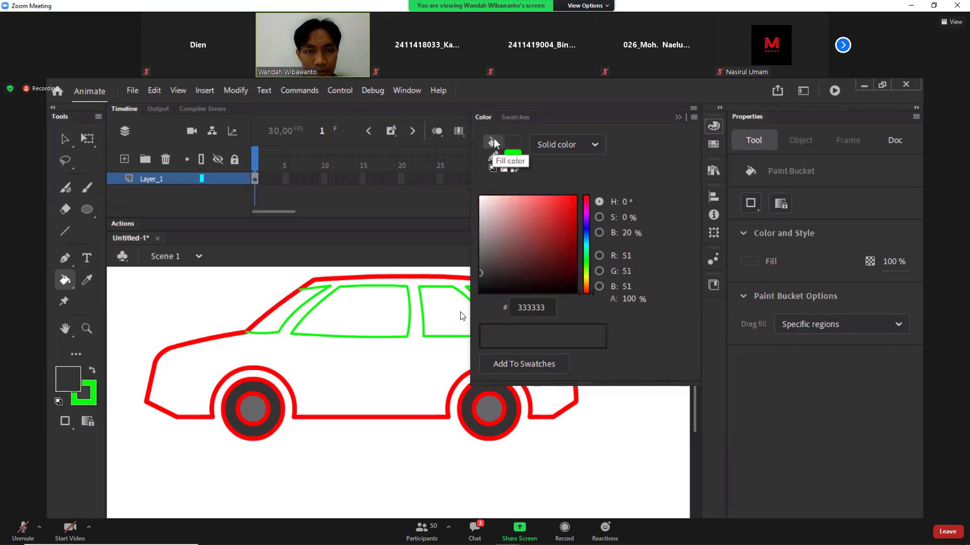
left_click(567, 239)
mouse_move(587, 264)
left_mouse_down()
mouse_move(587, 252)
mouse_move(566, 246)
left_mouse_up()
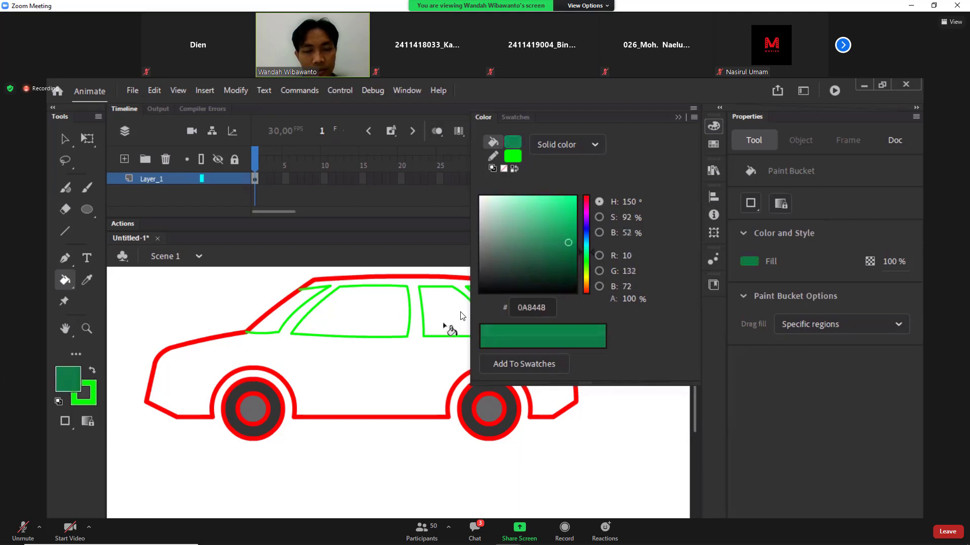
left_click(392, 374)
left_click(385, 369)
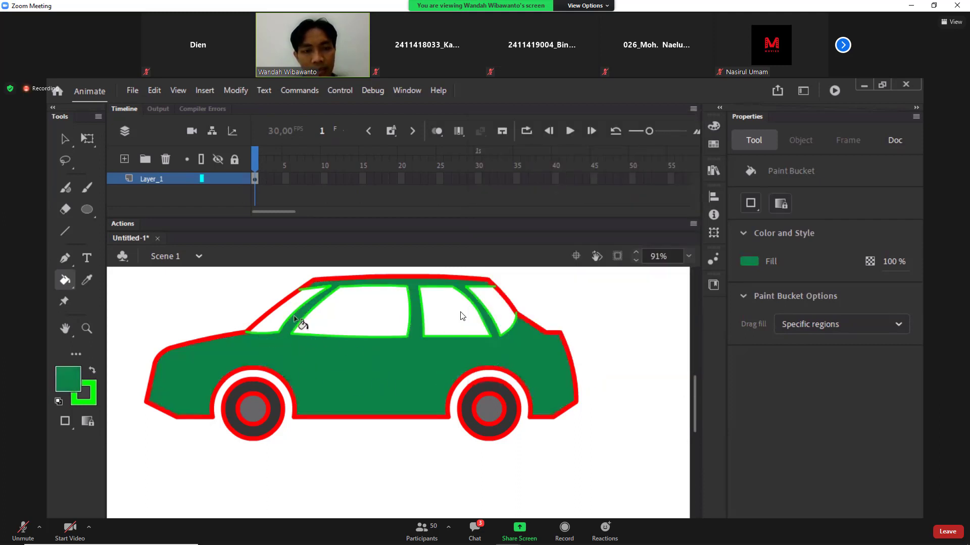
Step: Try filling the windshield with a dark grey-green
left_click(713, 130)
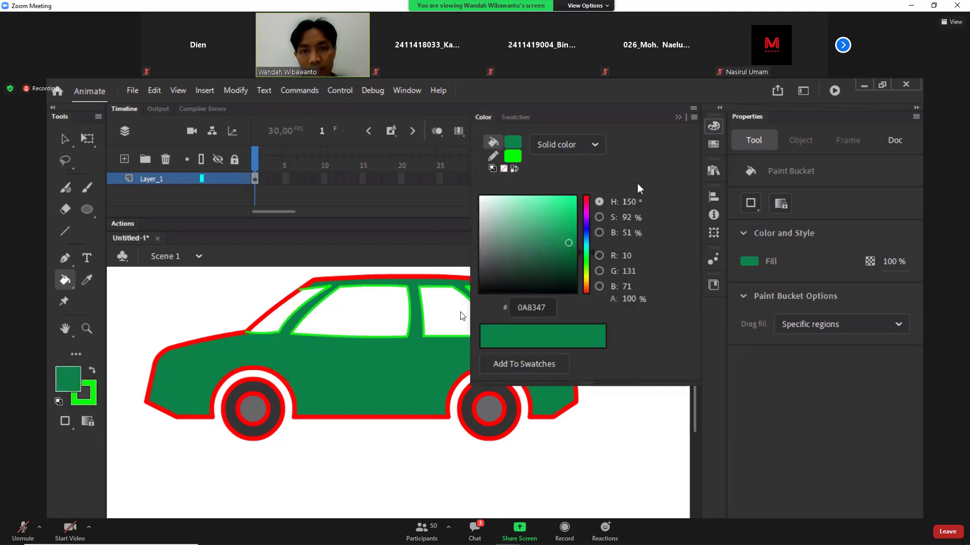
left_click(496, 260)
left_click(284, 312)
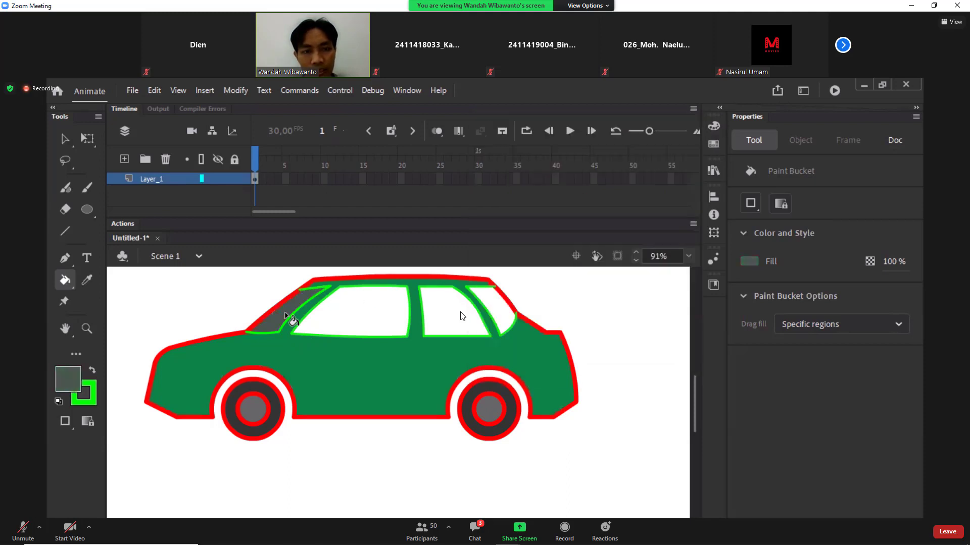
Step: Fill the windshield, both side windows and the rear windshield with a lighter grey-green, about 67766E
left_click(713, 126)
left_click(491, 248)
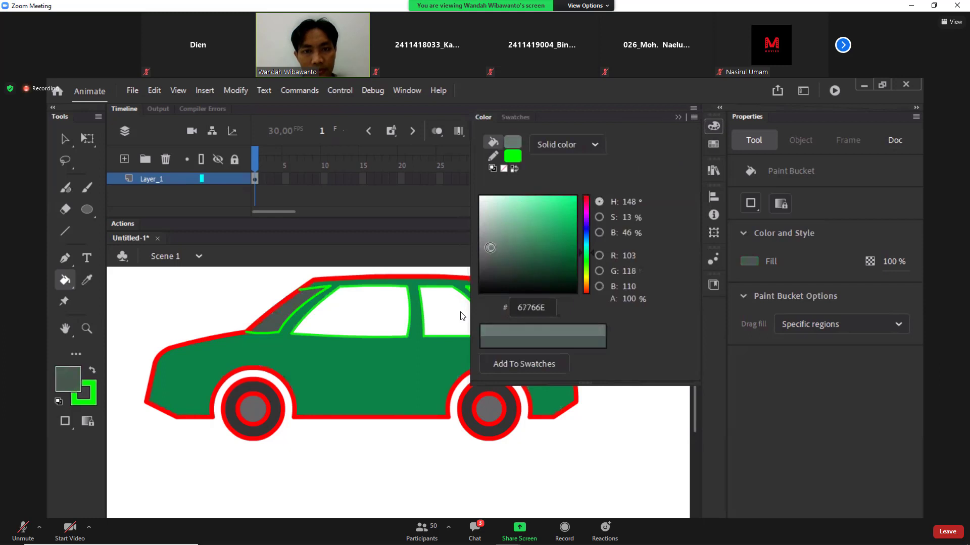
left_click(272, 326)
left_click(377, 328)
left_click(460, 316)
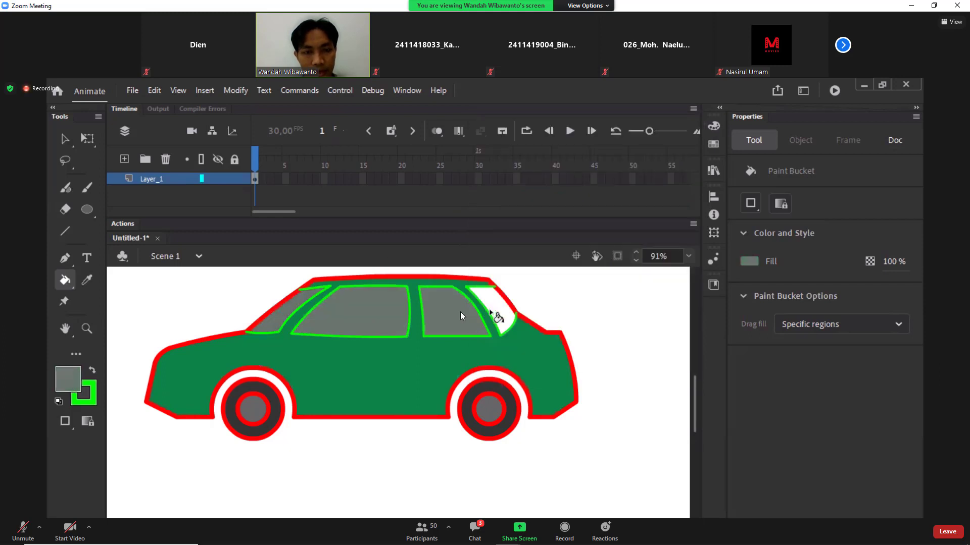
left_click(493, 319)
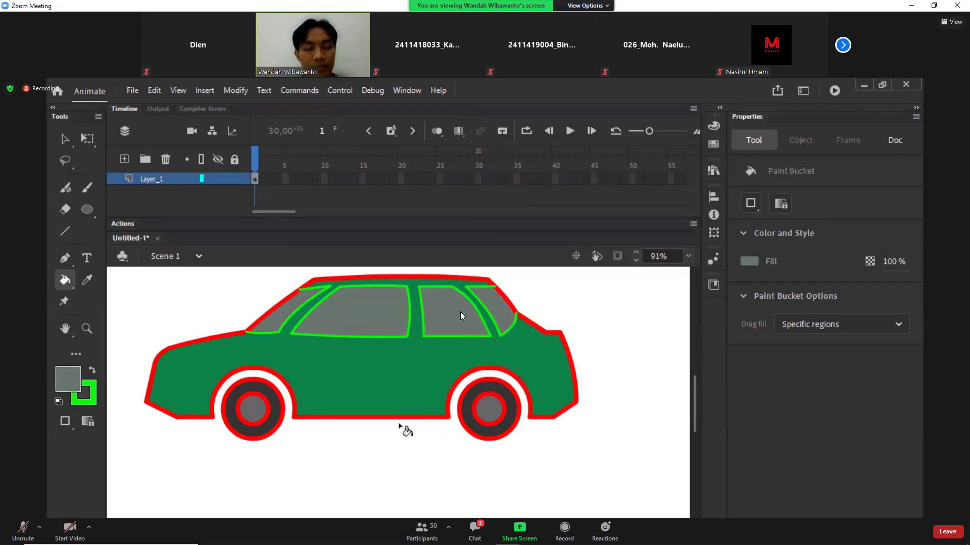
Step: Delete the green outlines around the windshield, both side windows and the rear windshield
key("z")
left_click(307, 377, "alt")
left_click_drag(255, 329, 550, 510)
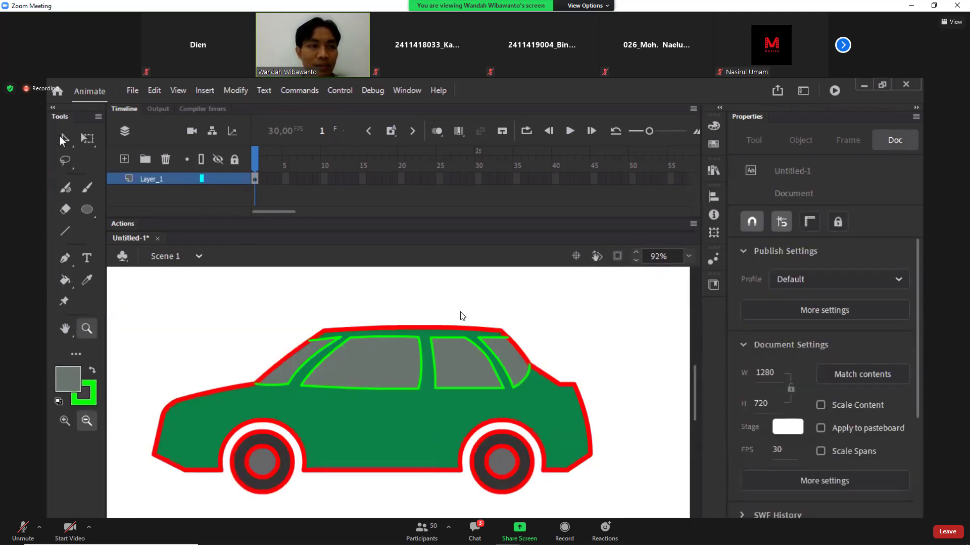
left_click(65, 139)
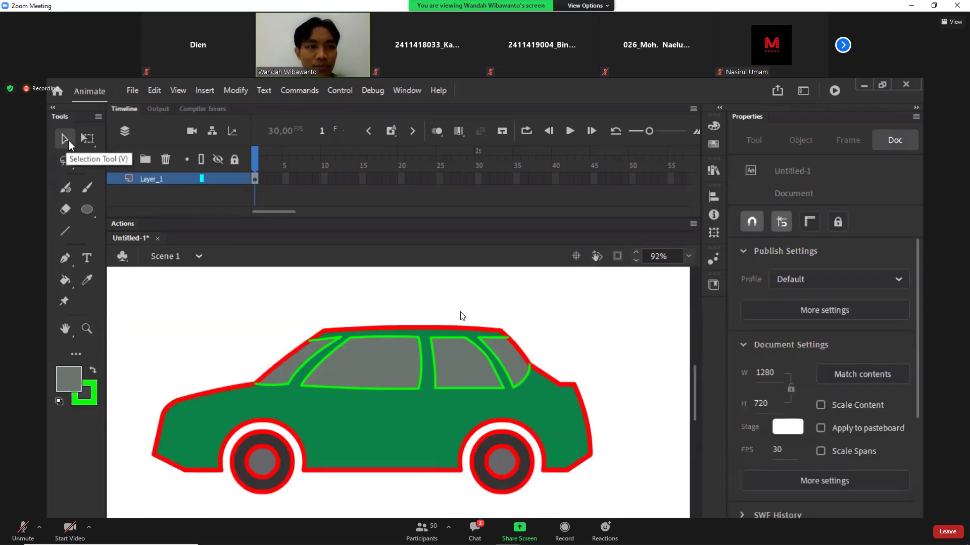
left_click(296, 376)
key("Delete")
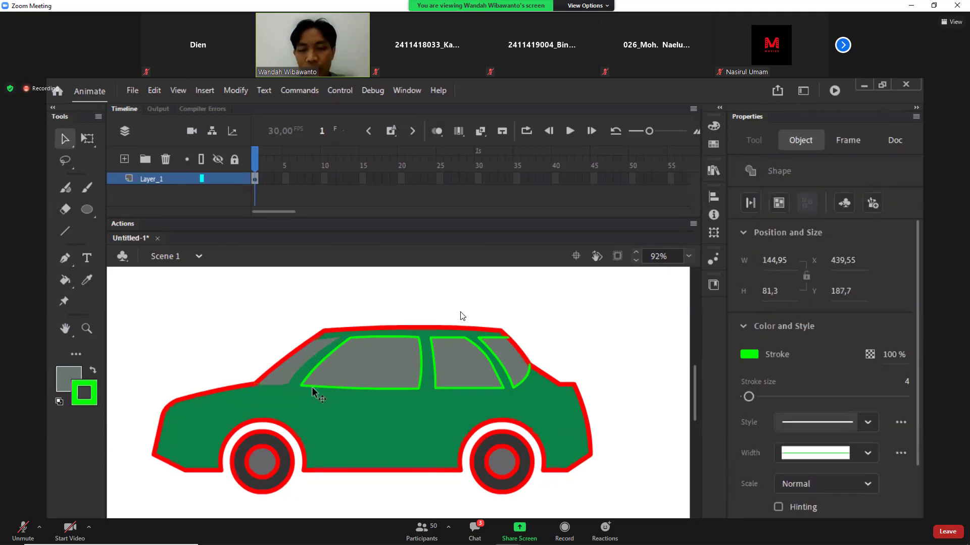
left_click(337, 387)
key("Delete")
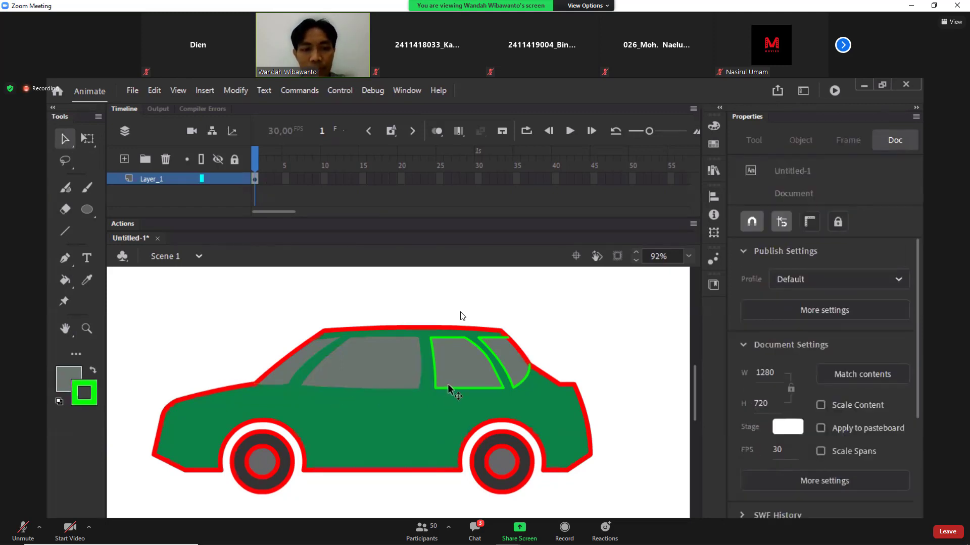
left_click(453, 387)
key("Delete")
left_click(520, 381)
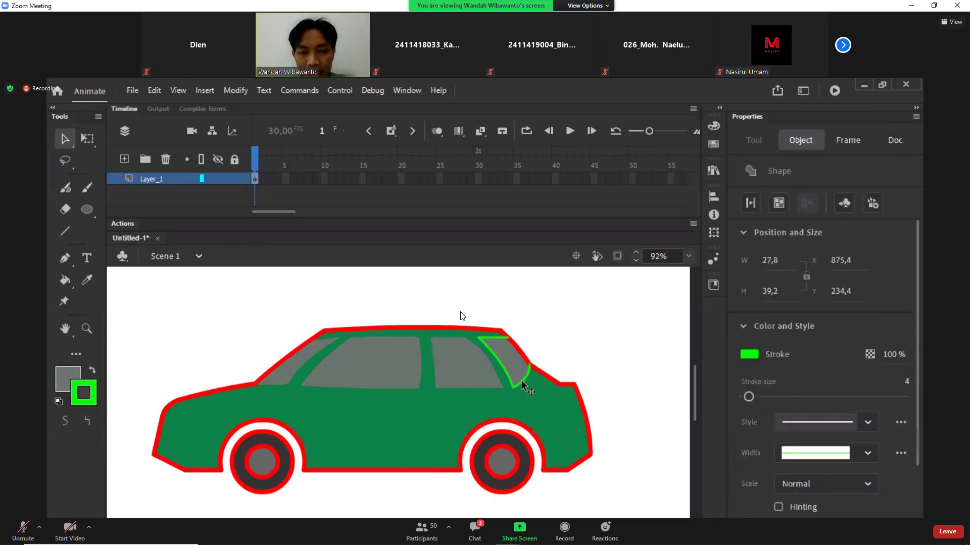
key("Delete")
Step: Select the whole car and change all its outlines to black
key("z")
left_click(426, 417)
left_click(423, 420)
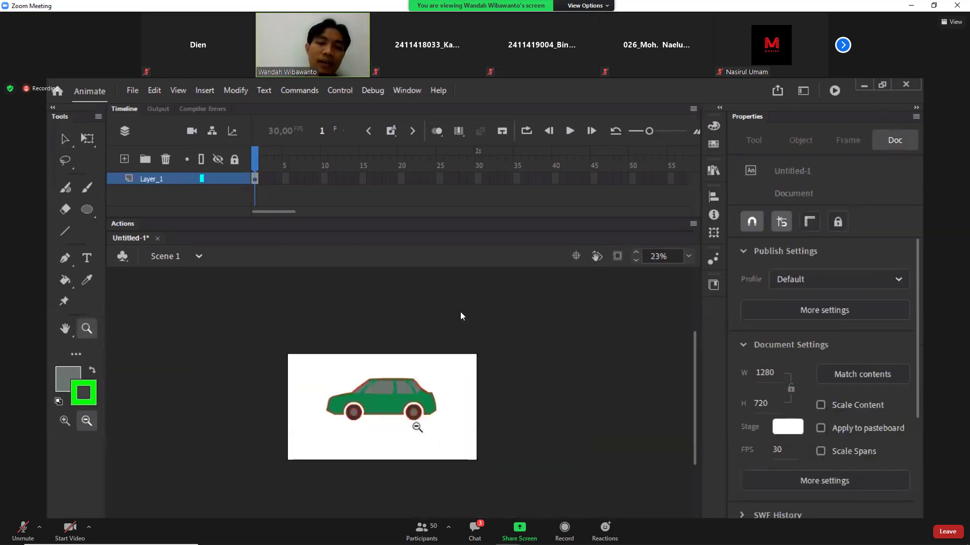
left_click_drag(246, 348, 472, 440)
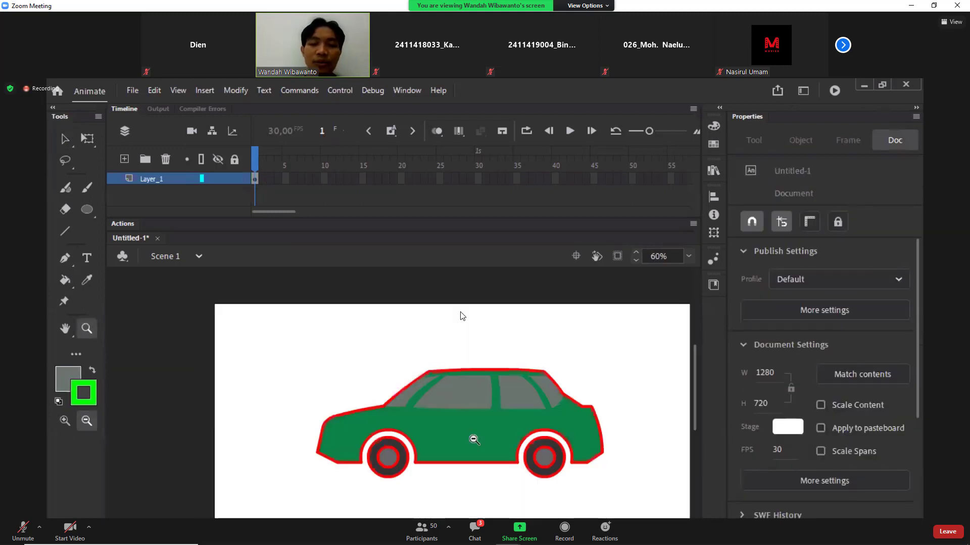
key("v")
double_click(587, 410)
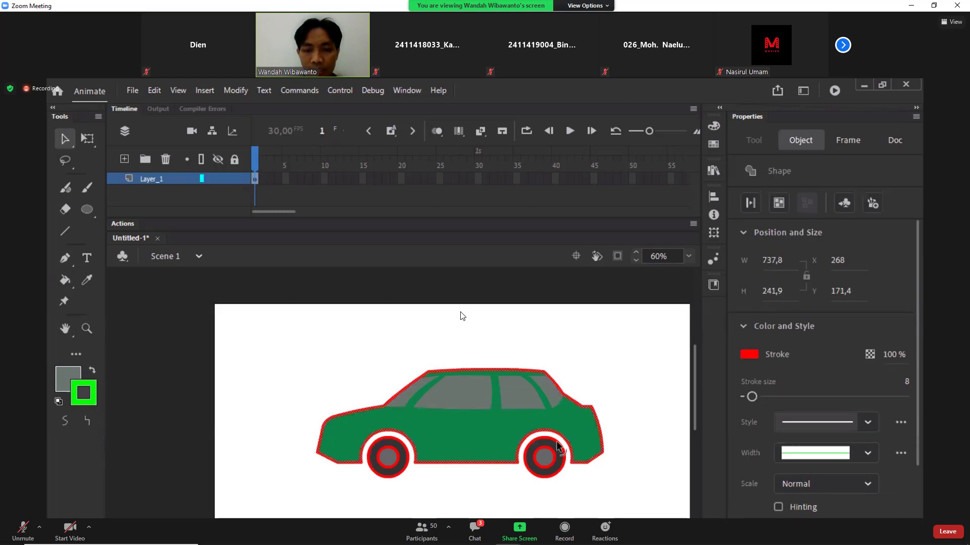
left_click(613, 495)
mouse_move(265, 341)
left_mouse_down()
mouse_move(682, 518)
mouse_move(672, 515)
left_mouse_up()
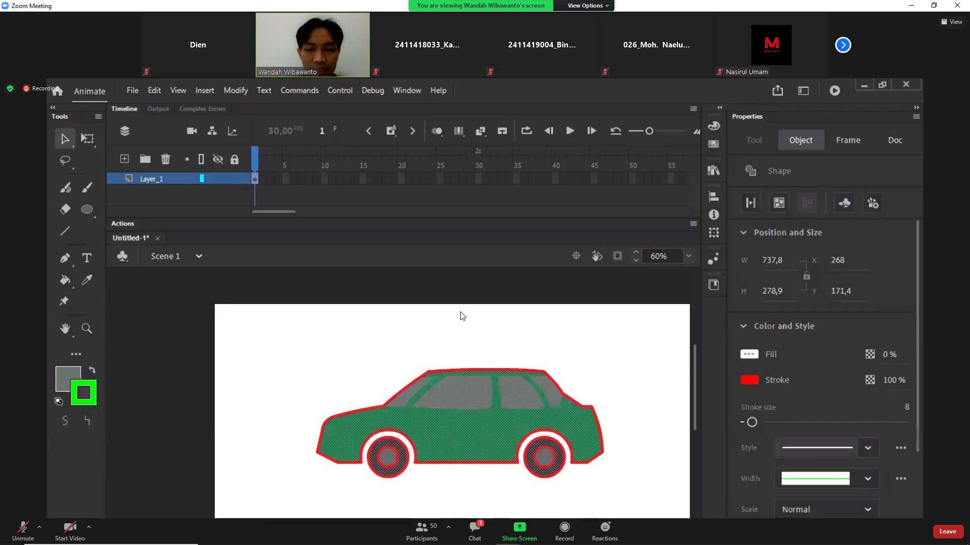
left_click(753, 380)
key("z")
left_click_drag(245, 352, 657, 508)
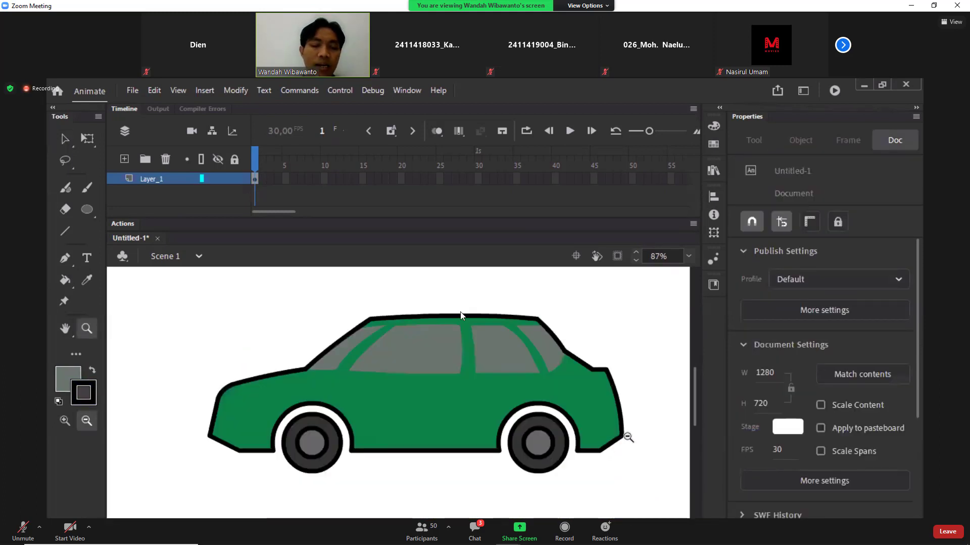
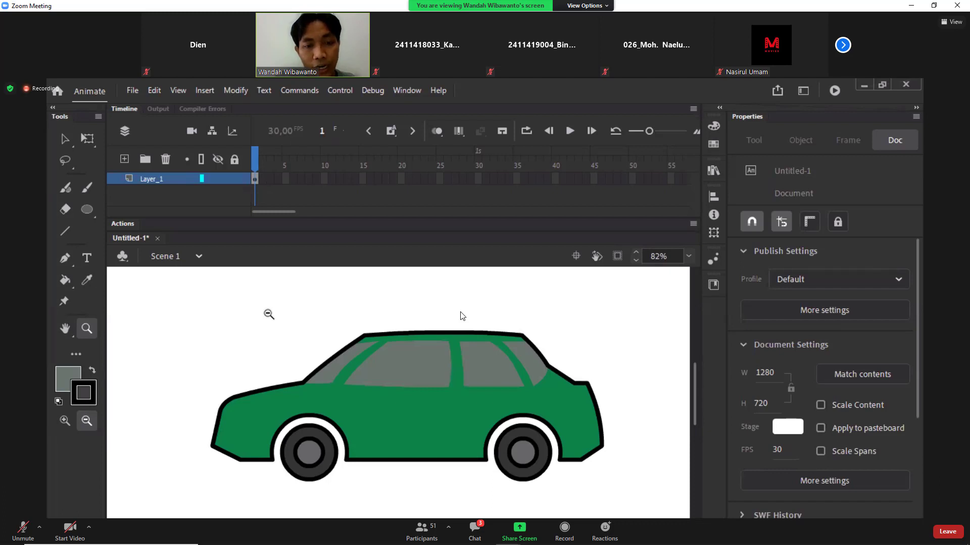
Step: Select the front and rear wheels together and cut them from the car's layer
left_click(65, 140)
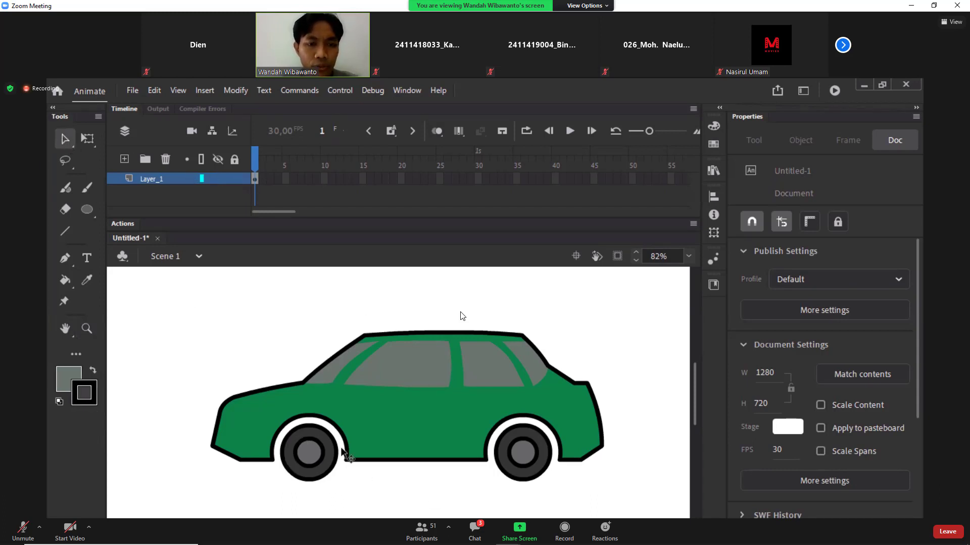
left_click(311, 455)
left_click(326, 440, "shift")
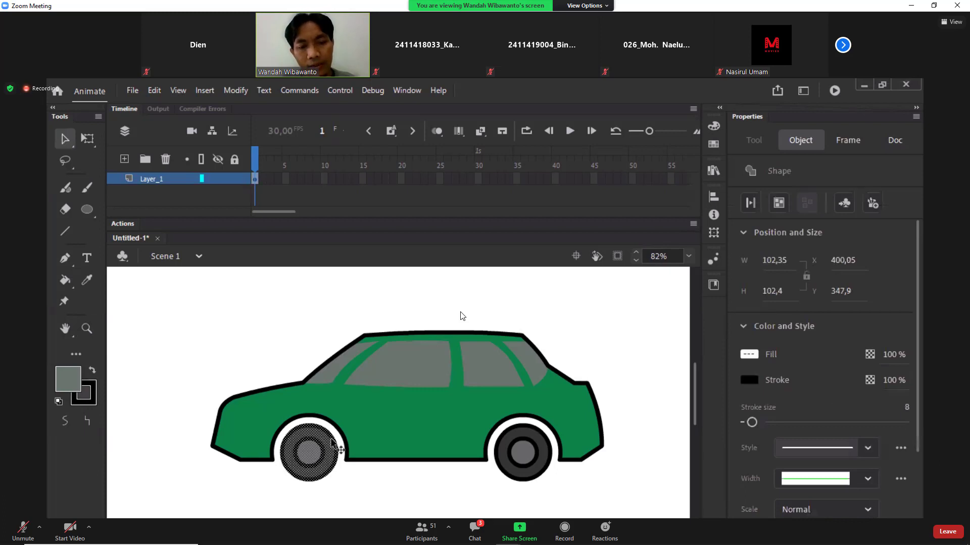
left_click(523, 449, "shift")
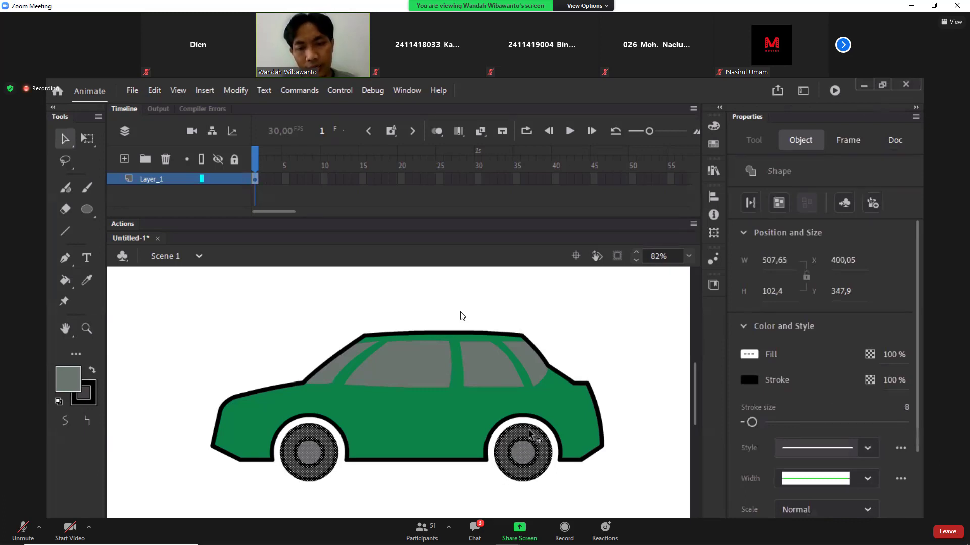
left_click(469, 485)
key("Delete")
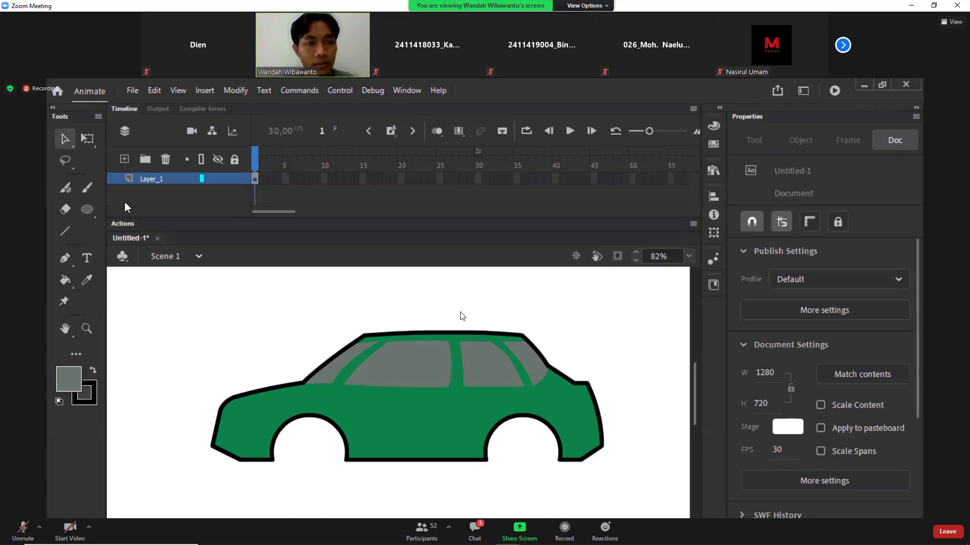
Step: Add a new layer, paste the wheels in place on it and lock that layer
left_click(125, 159)
right_click(203, 288)
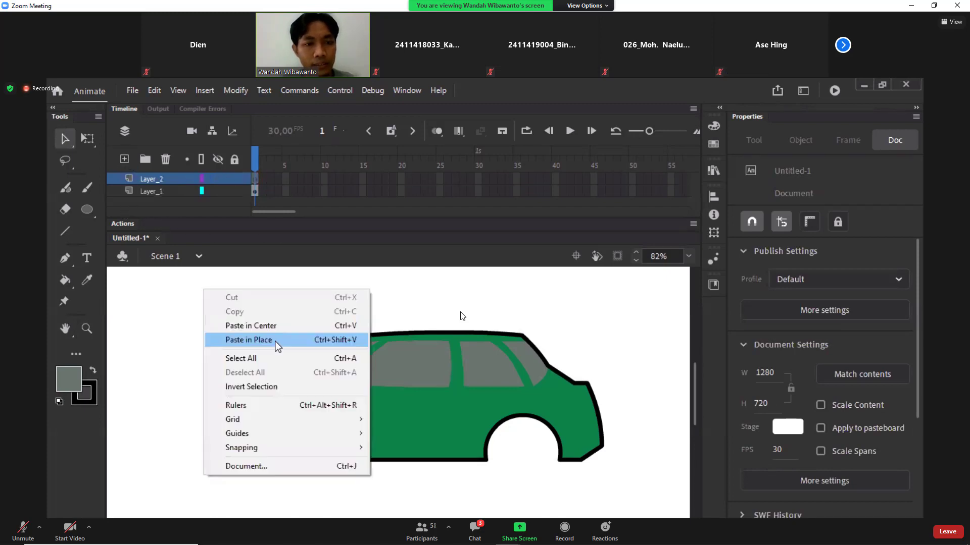
left_click(285, 349)
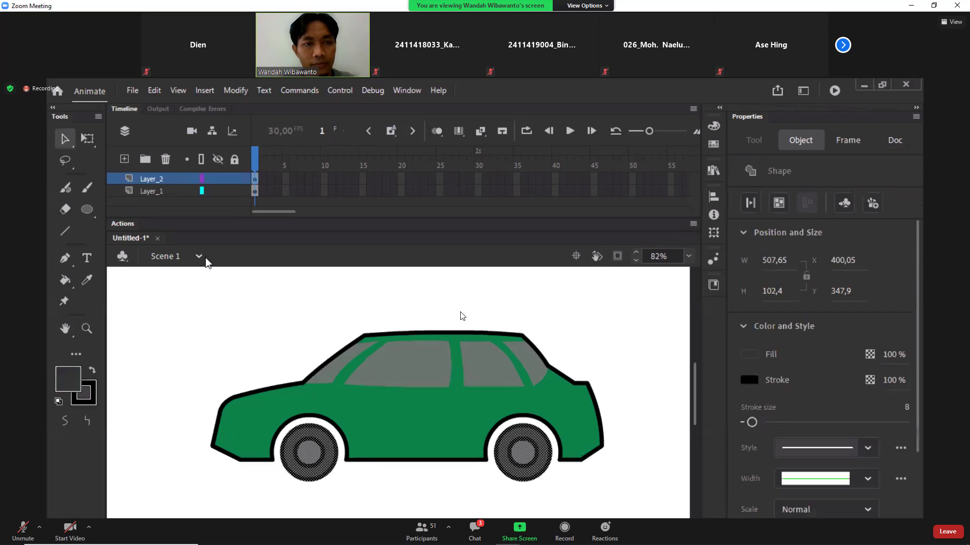
left_click(234, 179)
Step: Draw a black line across the open bottom of each wheel arch on Layer_1, using stroke size 8
key("z")
left_click_drag(246, 370, 588, 501)
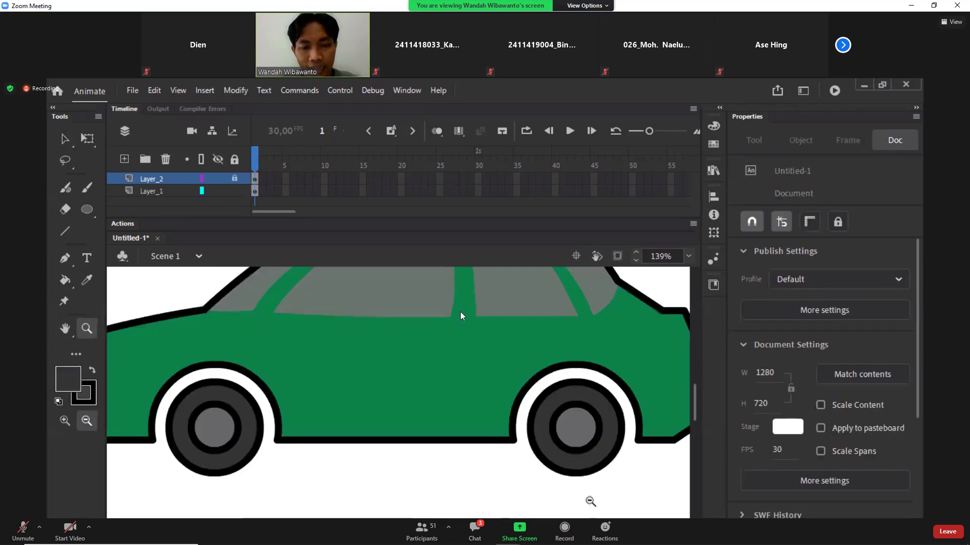
left_click(65, 231)
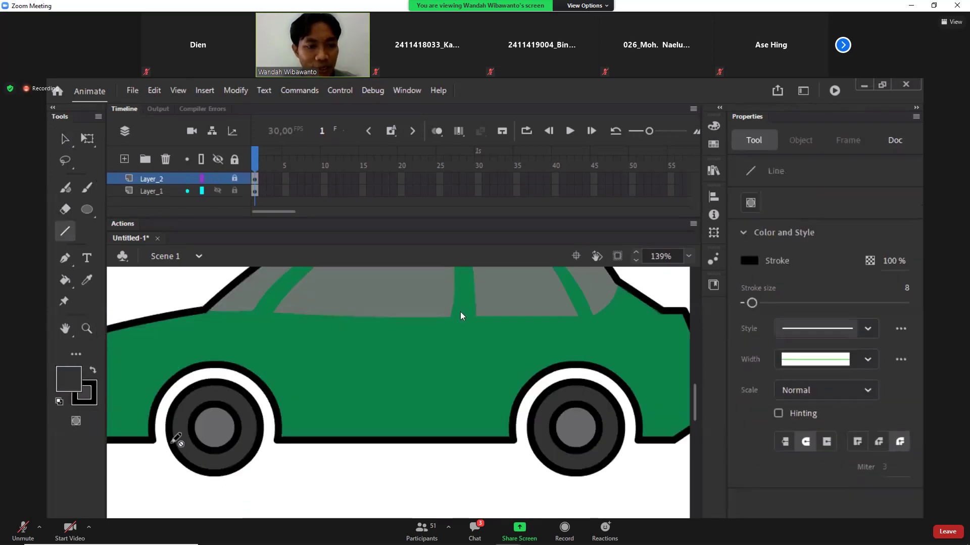
left_click(187, 191)
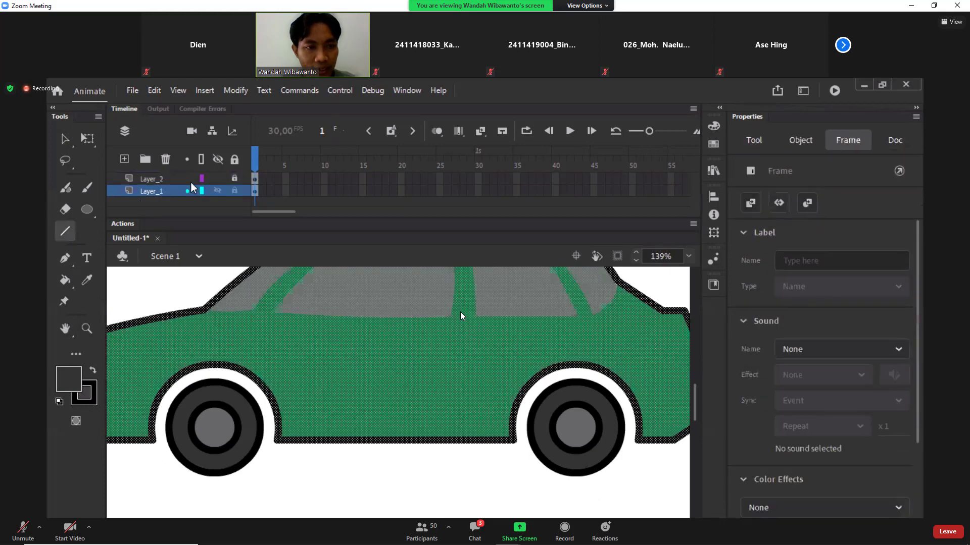
left_click_drag(153, 432, 277, 432)
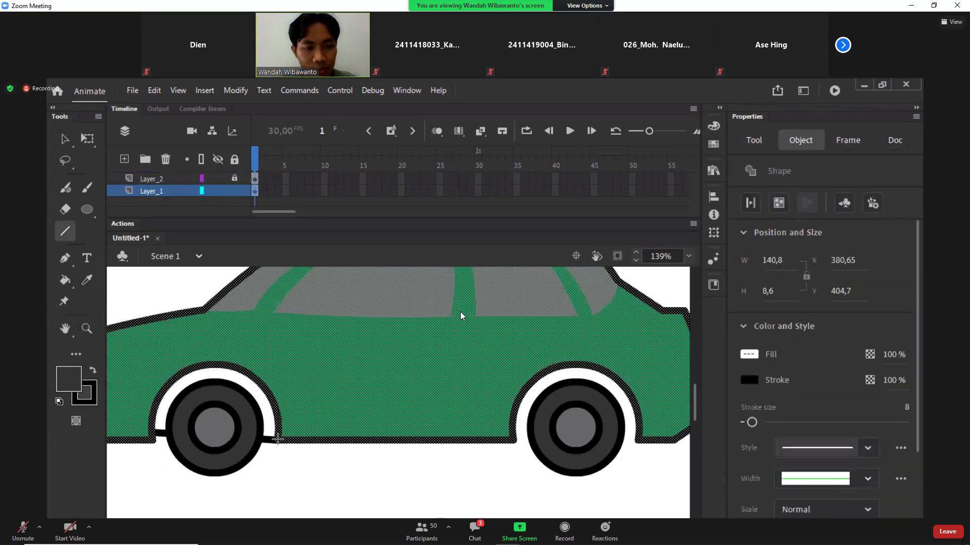
left_click_drag(511, 427, 641, 443)
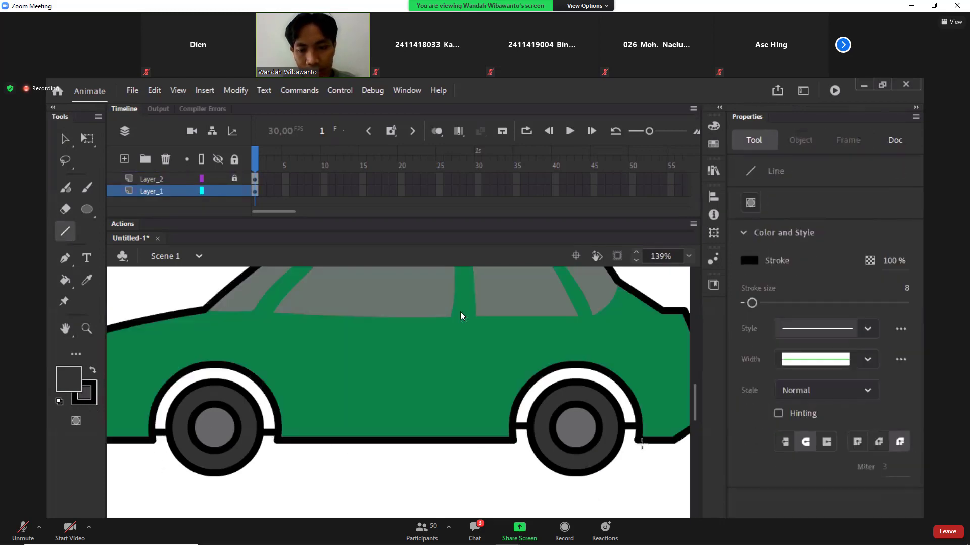
Step: Fill both wheel arches with a near-black colour, about 1D1D1D, keeping the wheels' layer hidden while filling
left_click(717, 128)
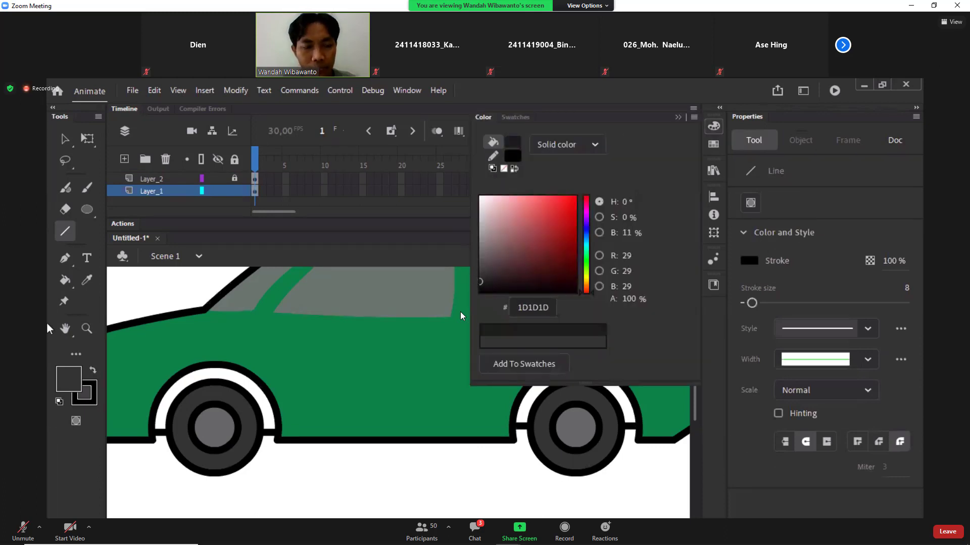
left_click(64, 280)
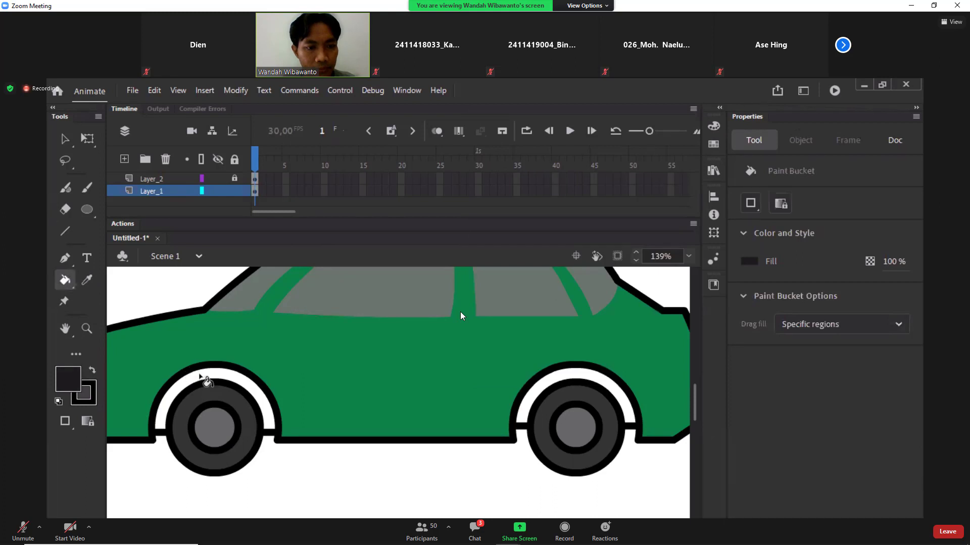
left_click(219, 178)
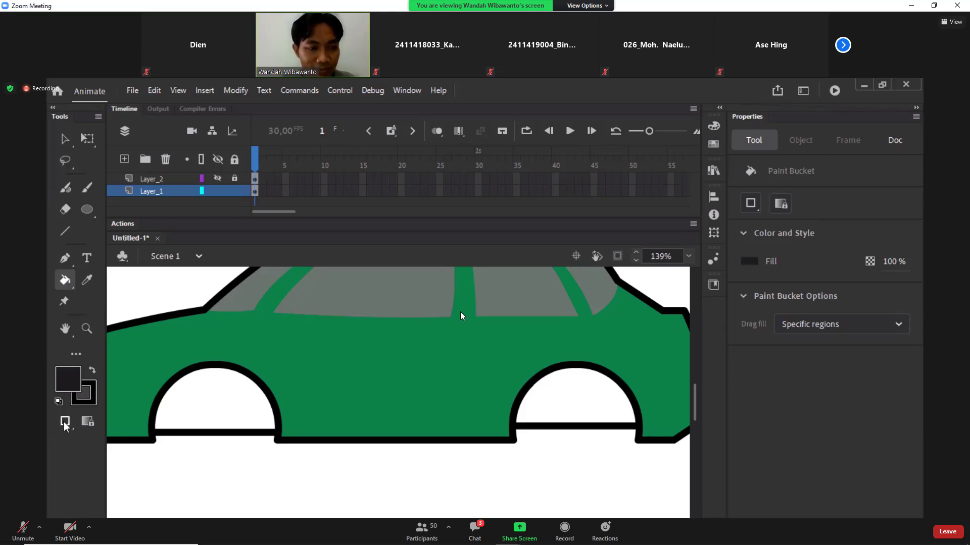
left_click(178, 425)
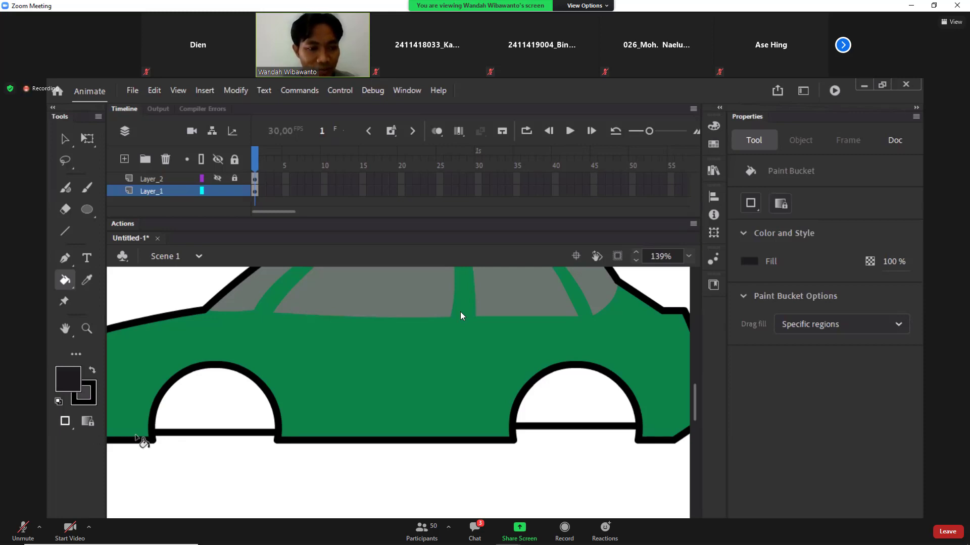
left_click(538, 395)
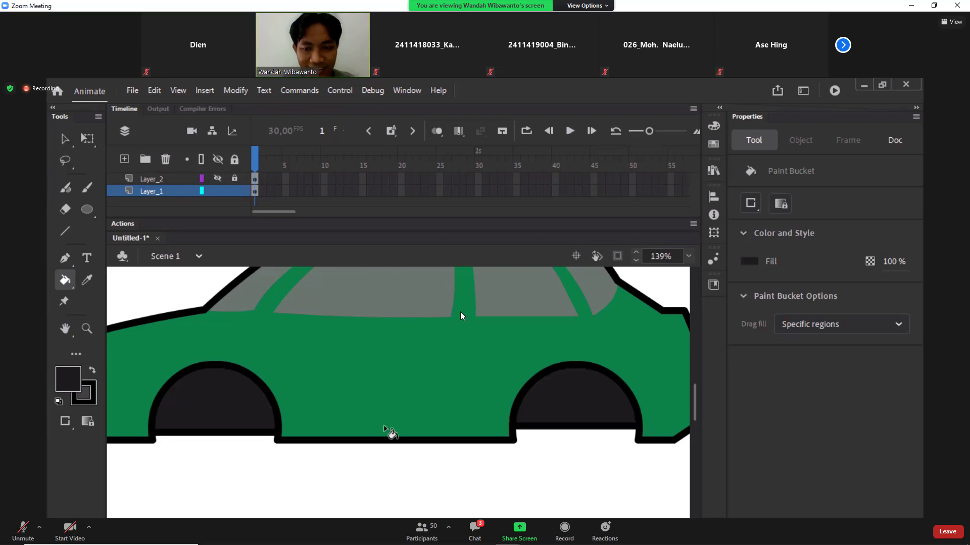
left_click(218, 178)
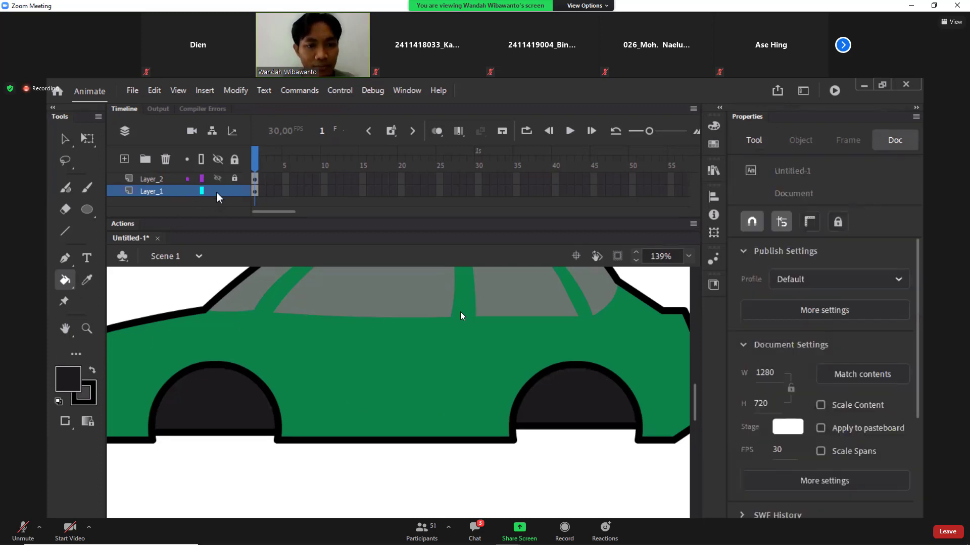
Step: Try moving the car body on Layer_1 away from the locked wheels, and undo the move
key("z")
left_click(531, 479, "alt")
left_click_drag(531, 479, 525, 476)
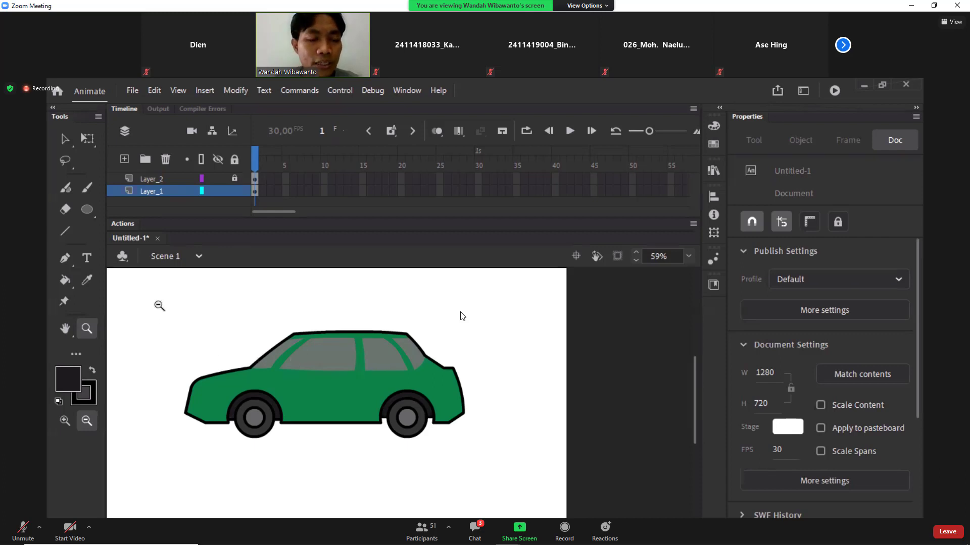
left_click_drag(156, 302, 532, 470)
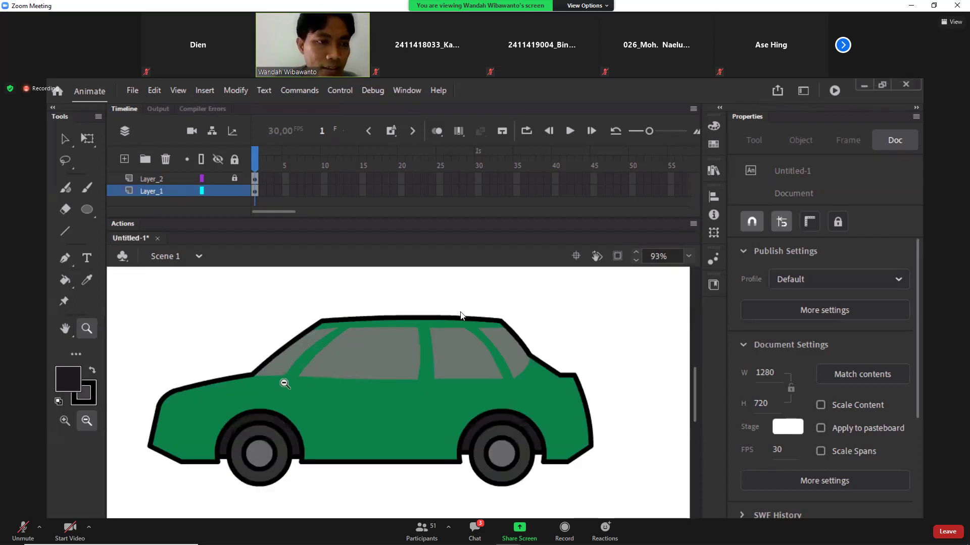
left_click(307, 386)
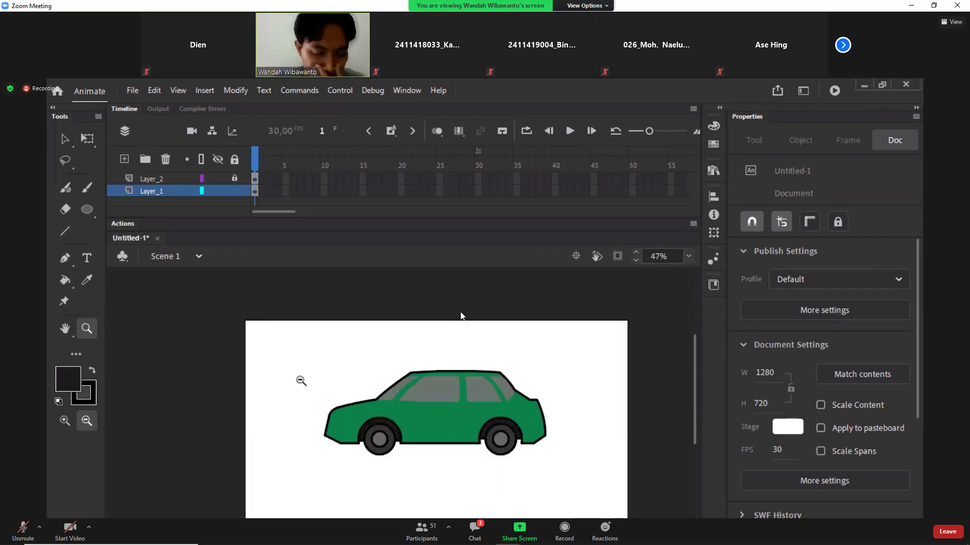
left_click(66, 140)
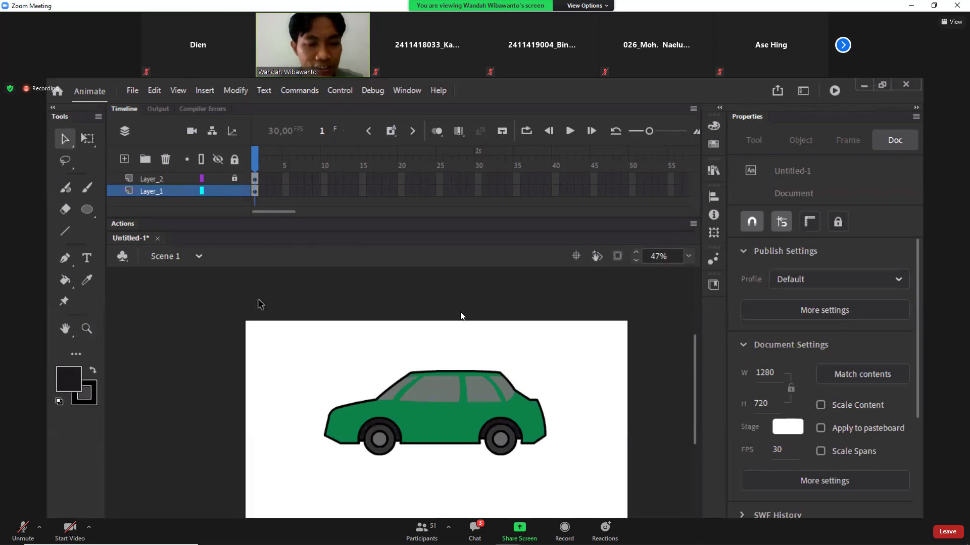
left_click_drag(258, 300, 558, 503)
left_click_drag(334, 427, 113, 432)
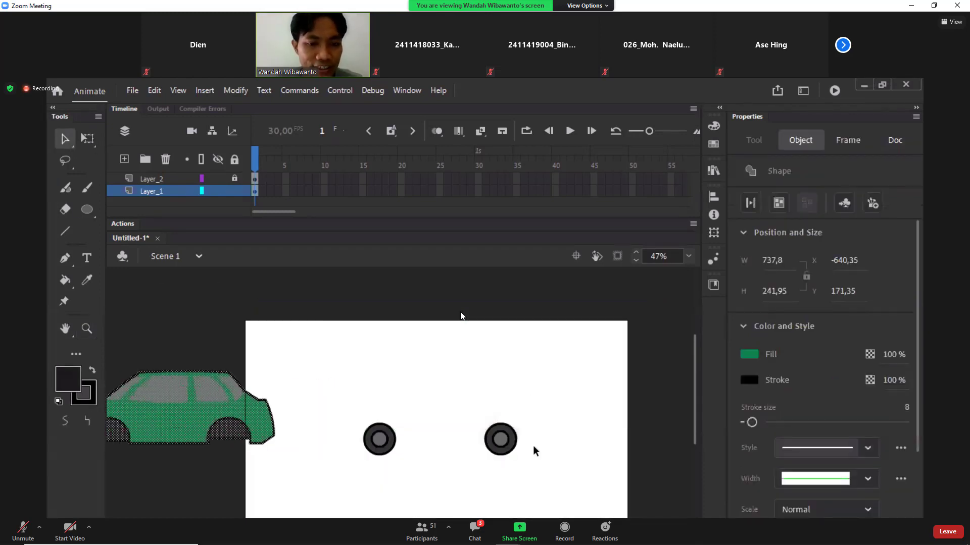
key("ctrl+z")
Step: Unlock the wheels' layer and move the whole car with its wheels to about X 542, Y -108 at the stage's upper-right corner
left_click(234, 180)
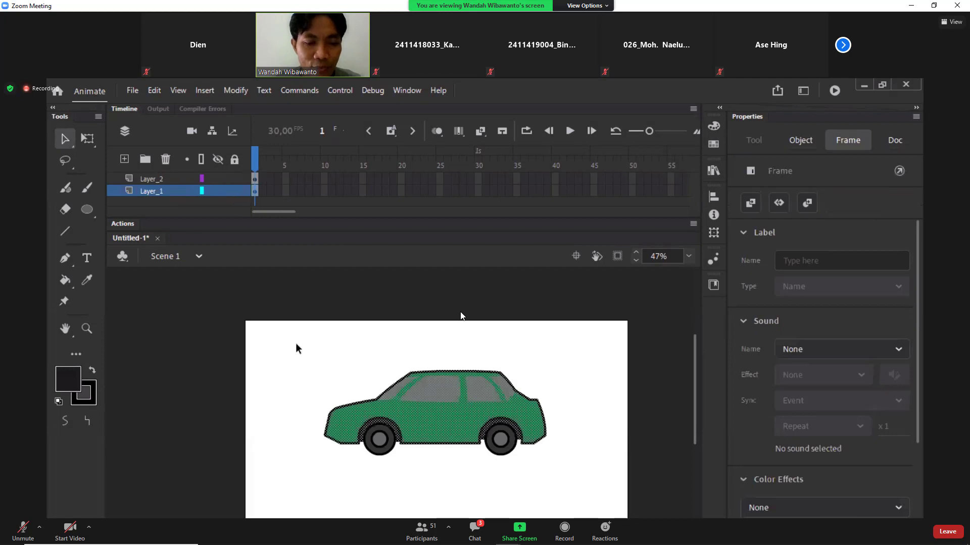
left_click_drag(295, 343, 625, 519)
left_click_drag(474, 425, 585, 346)
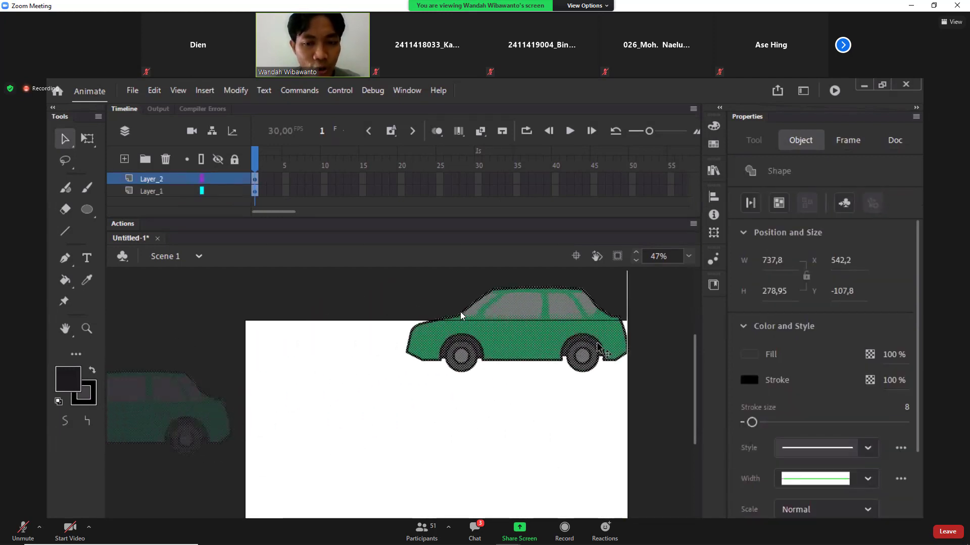
Step: Move the whole car with its wheels above the stage onto the pasteboard, at about X -27, Y -389, and deselect it
scroll(569, 435, "up", 2)
left_click_drag(556, 438, 386, 351)
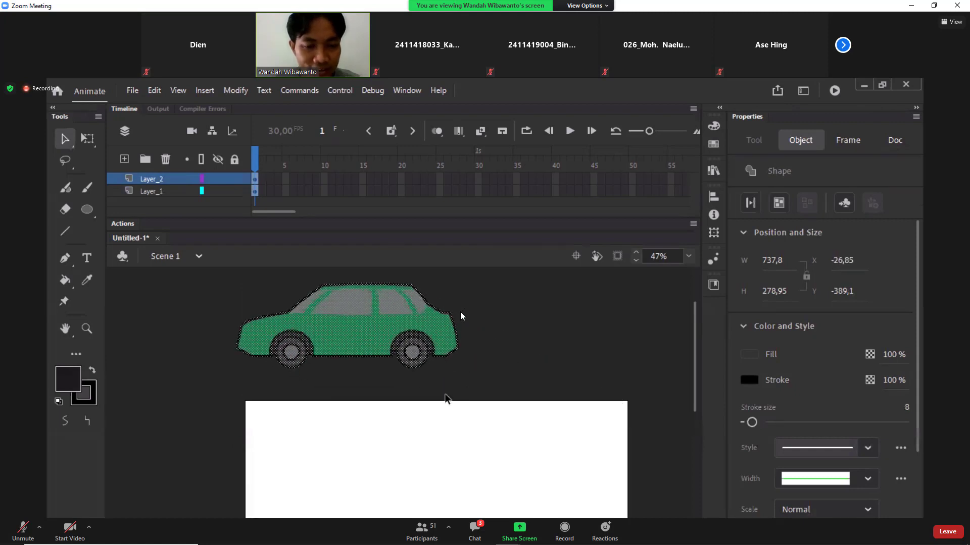
left_click(446, 400)
scroll(409, 426, "down", 2)
scroll(423, 429, "down", 2)
scroll(425, 427, "up", 2)
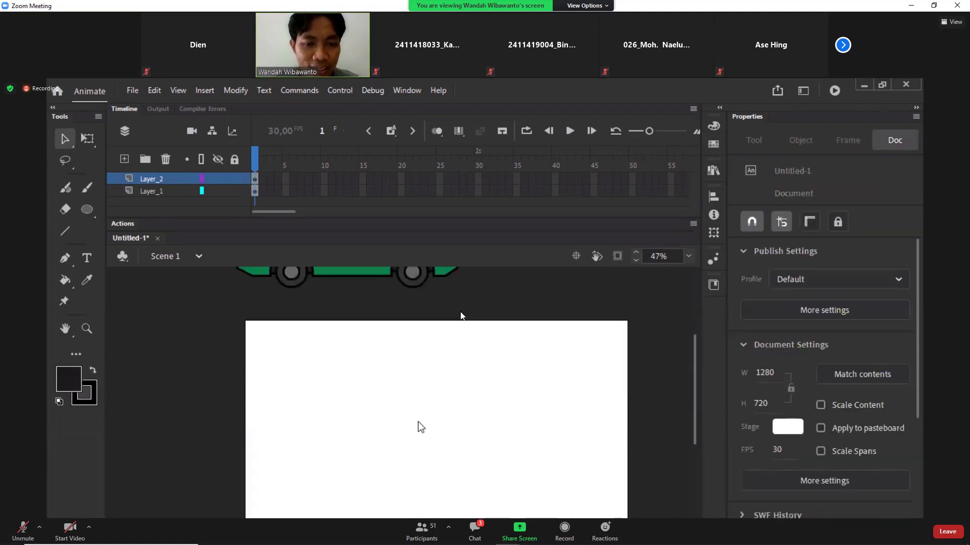
Step: Try two wavy freehand strokes on Layer_1 with the Classic Brush at size 3, undoing each one
key("z")
left_click_drag(299, 354, 583, 483)
left_click(486, 463)
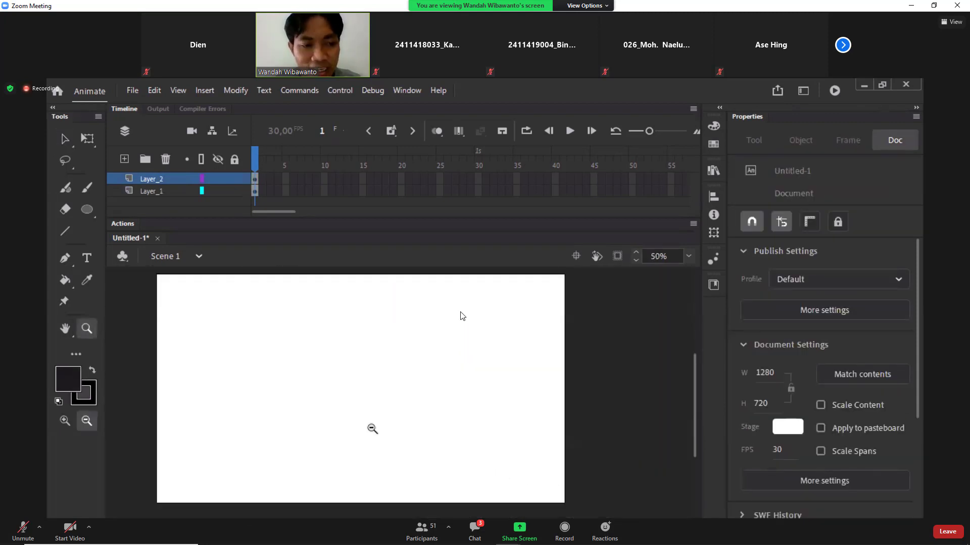
left_click_drag(169, 285, 579, 504)
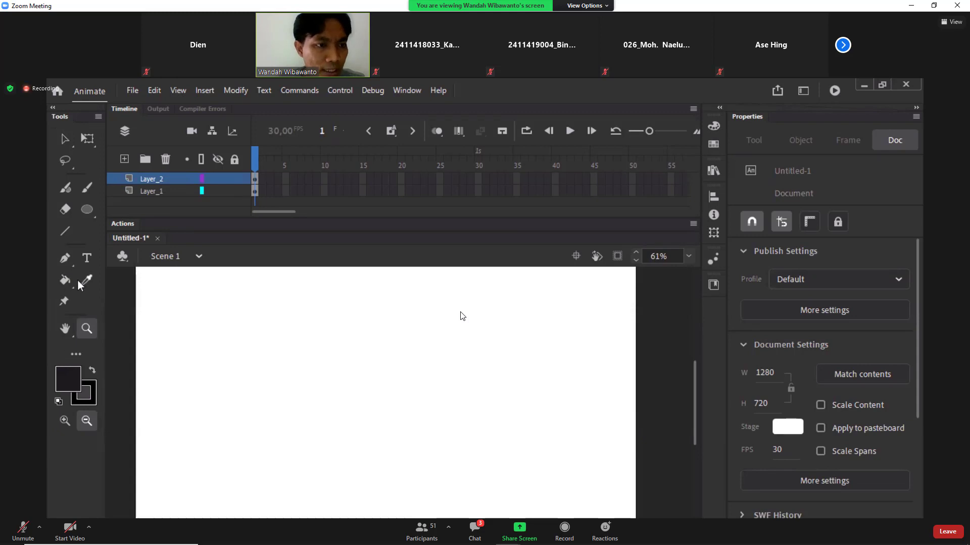
left_click(87, 190)
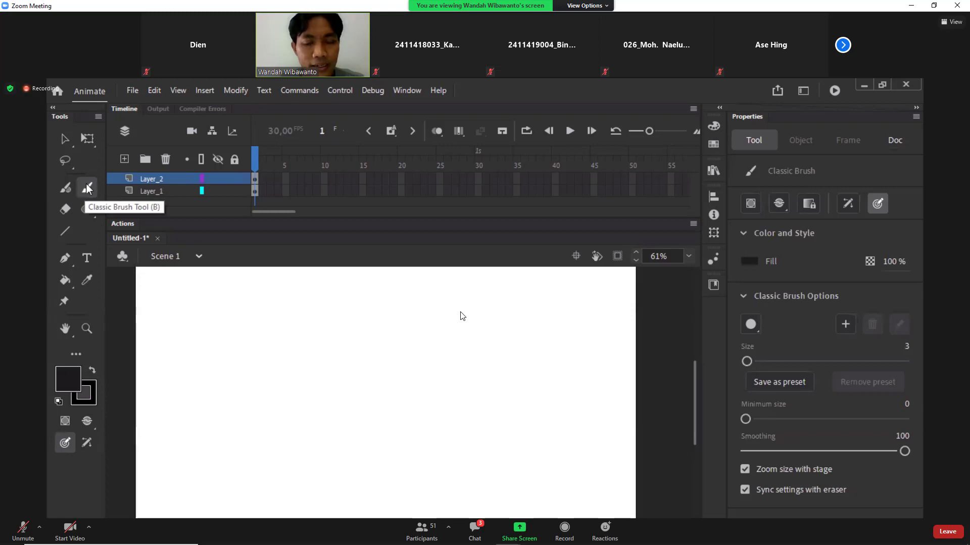
left_click(151, 191)
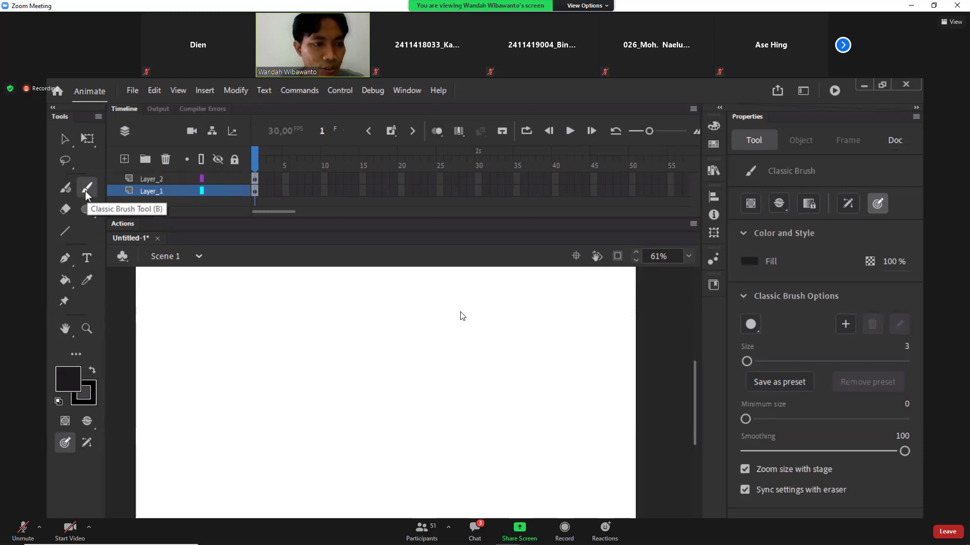
mouse_move(247, 306)
left_mouse_down()
mouse_move(234, 342)
mouse_move(422, 450)
mouse_move(561, 460)
left_mouse_up()
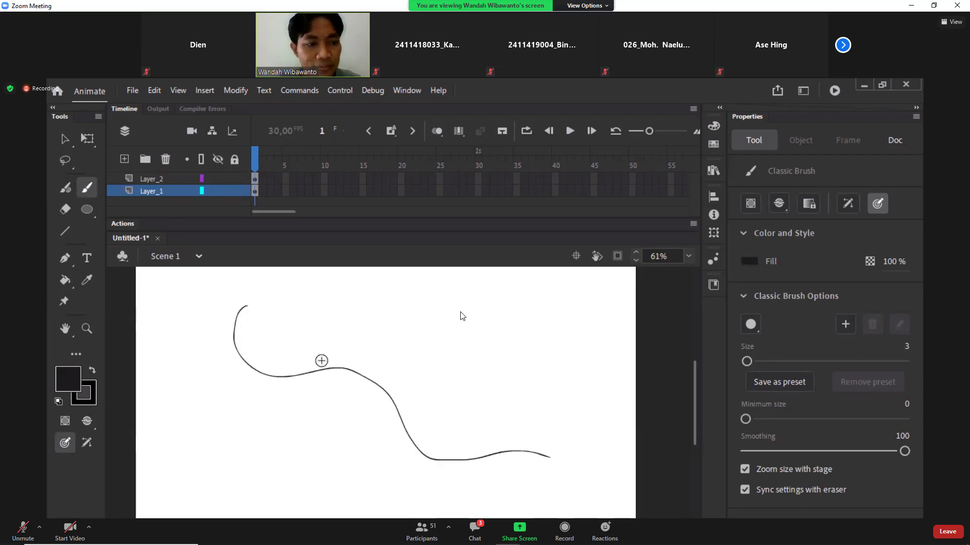
key("ctrl+z")
mouse_move(249, 315)
left_mouse_down()
mouse_move(331, 375)
mouse_move(543, 451)
left_mouse_up()
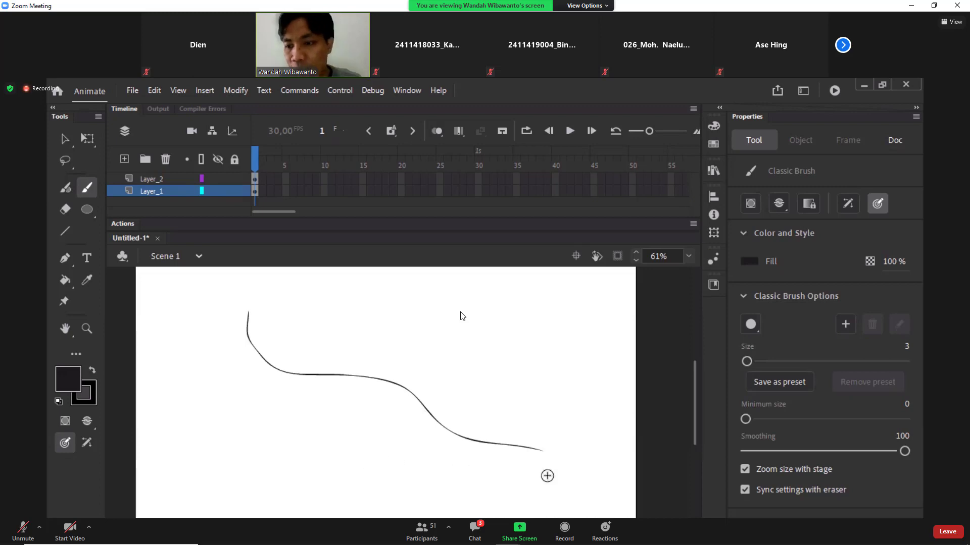
key("ctrl+z")
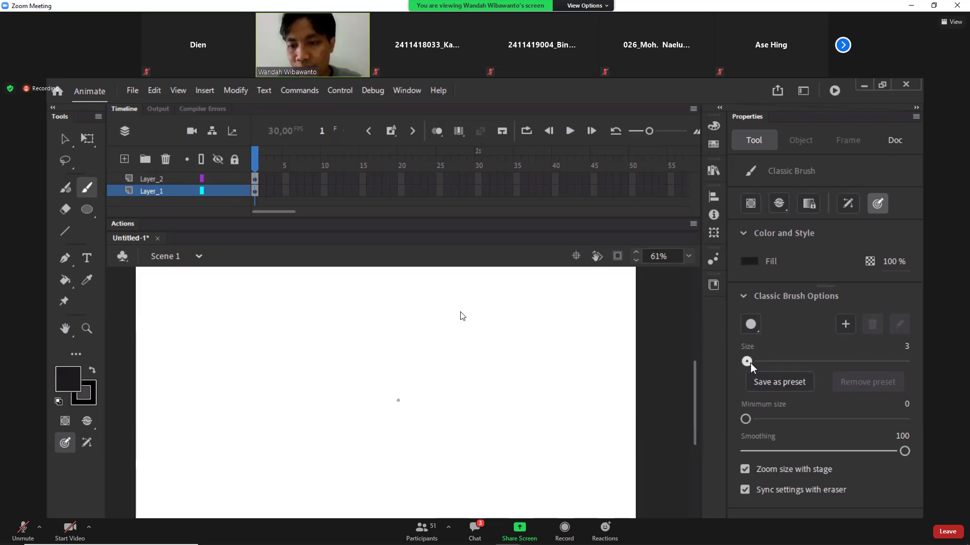
Step: Set the Classic Brush size to 17, then draw a trial wavy stroke and undo it
left_click_drag(750, 363, 758, 361)
mouse_move(237, 319)
left_mouse_down()
mouse_move(300, 378)
mouse_move(388, 403)
mouse_move(455, 450)
left_mouse_up()
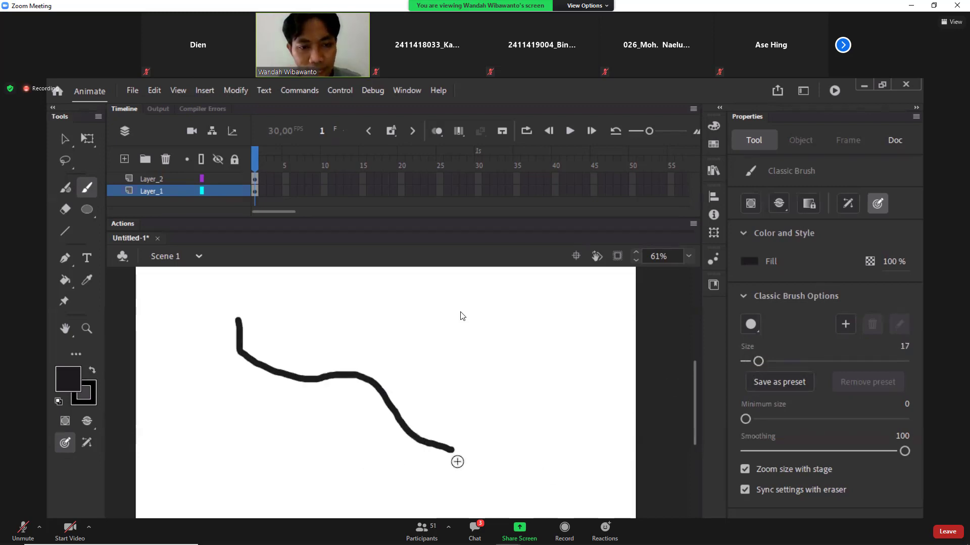
key("ctrl+z")
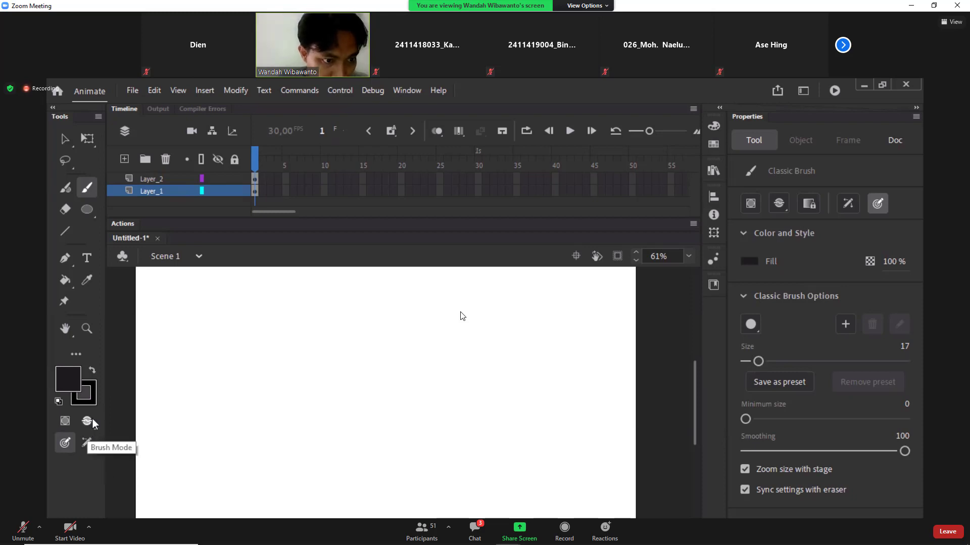
Step: Enable tilt for the Classic Brush with pressure kept on, draw two trial wavy strokes, and remove both
left_click(70, 442)
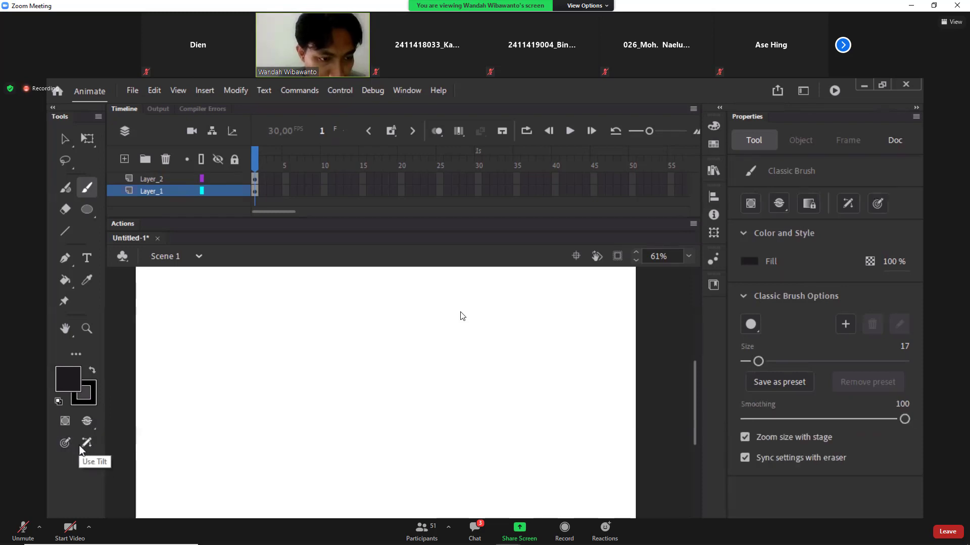
left_click(68, 443)
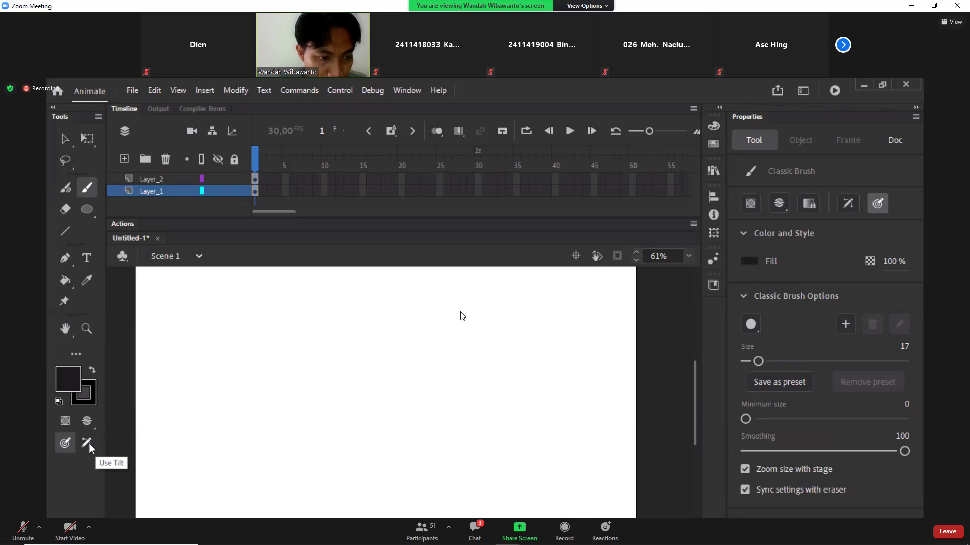
left_click(89, 442)
mouse_move(284, 319)
left_mouse_down()
mouse_move(285, 370)
mouse_move(364, 386)
mouse_move(465, 456)
left_mouse_up()
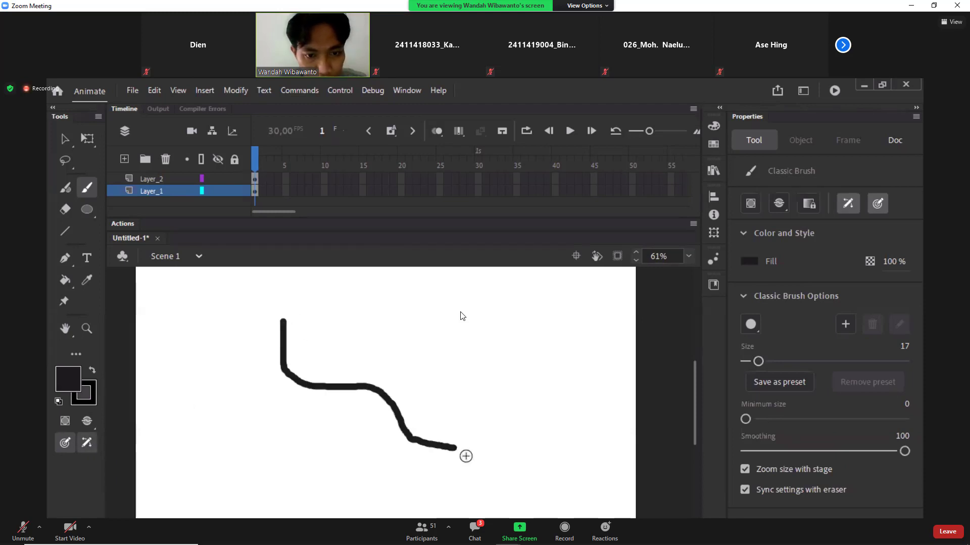
key("ctrl+z")
mouse_move(270, 308)
left_mouse_down()
mouse_move(337, 344)
mouse_move(410, 399)
mouse_move(540, 431)
left_mouse_up()
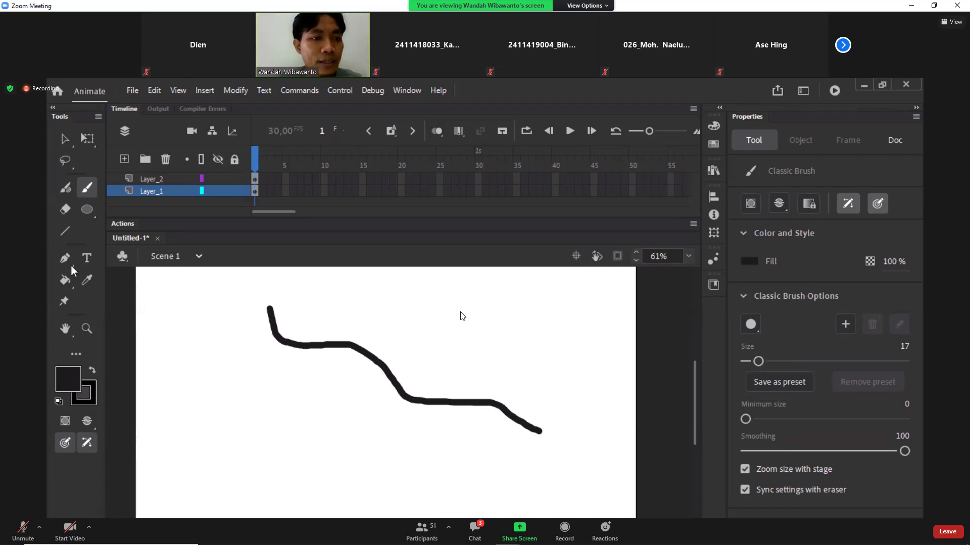
left_click(65, 139)
left_click(273, 323)
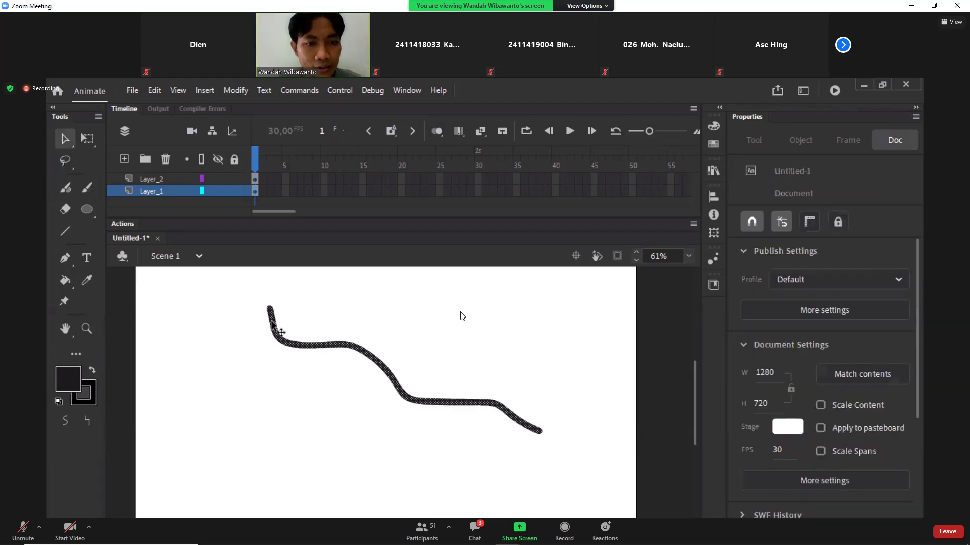
key("Delete")
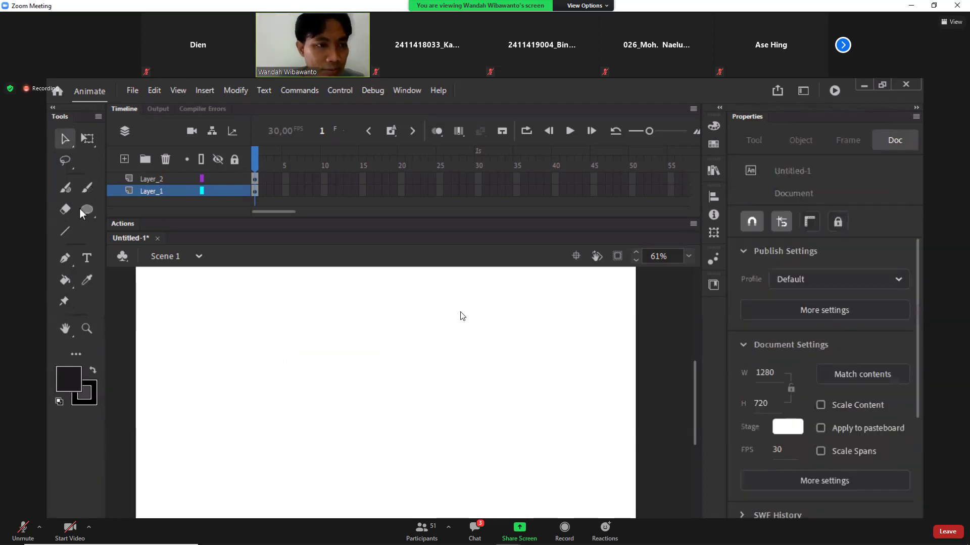
left_click(87, 188)
left_click(65, 259)
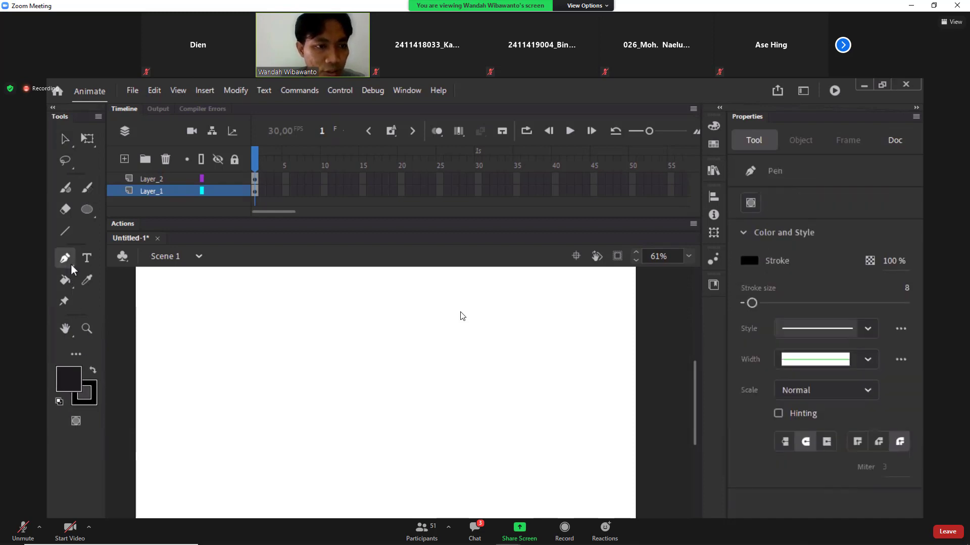
left_click(73, 268)
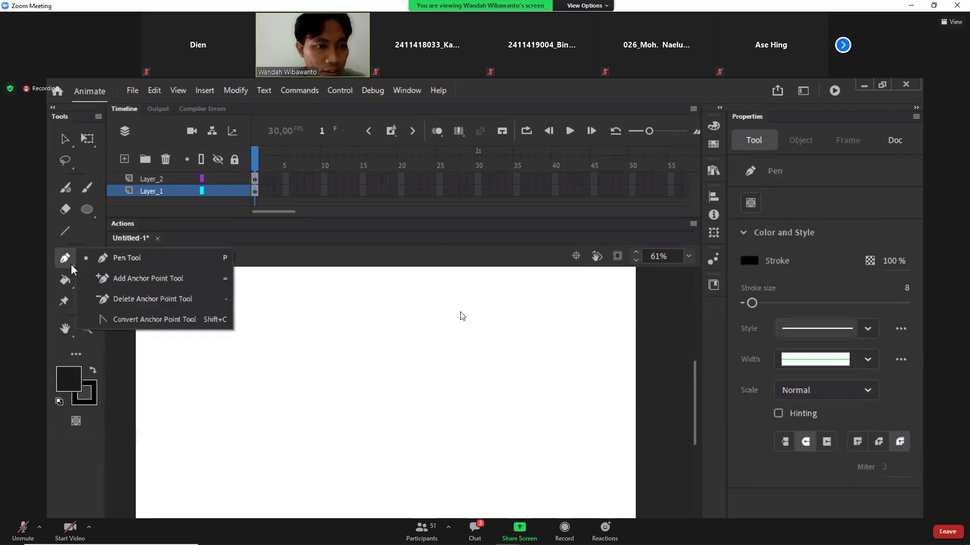
left_click(84, 194)
key("y")
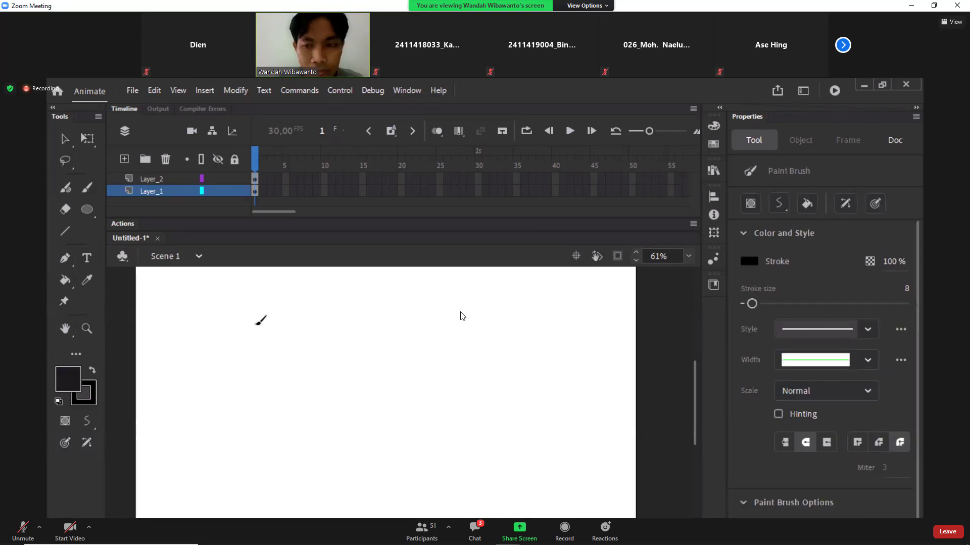
left_click(778, 204)
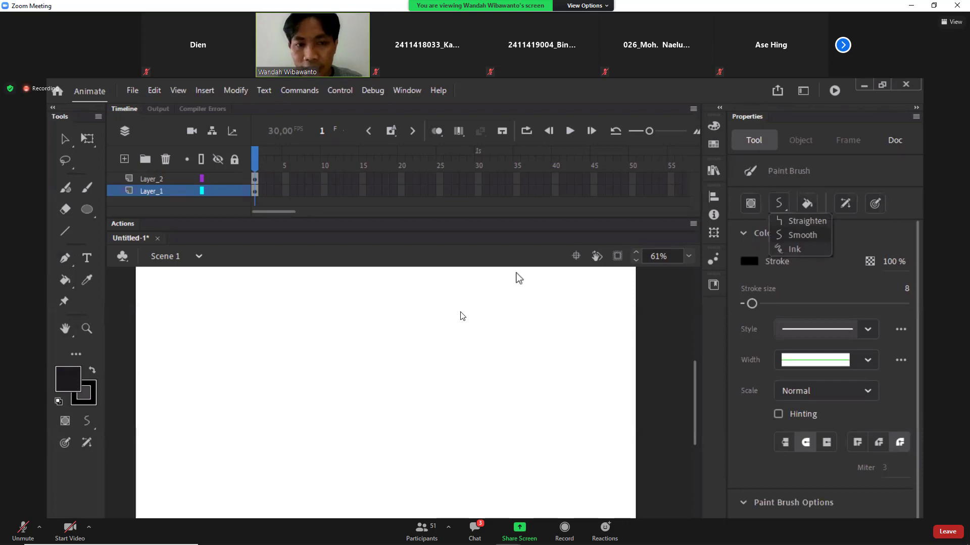
left_click(89, 187)
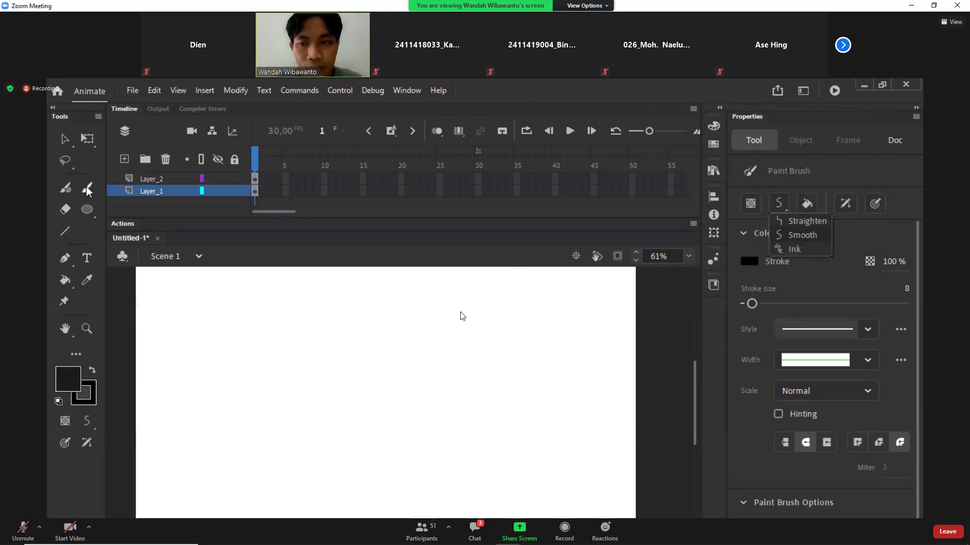
key("y")
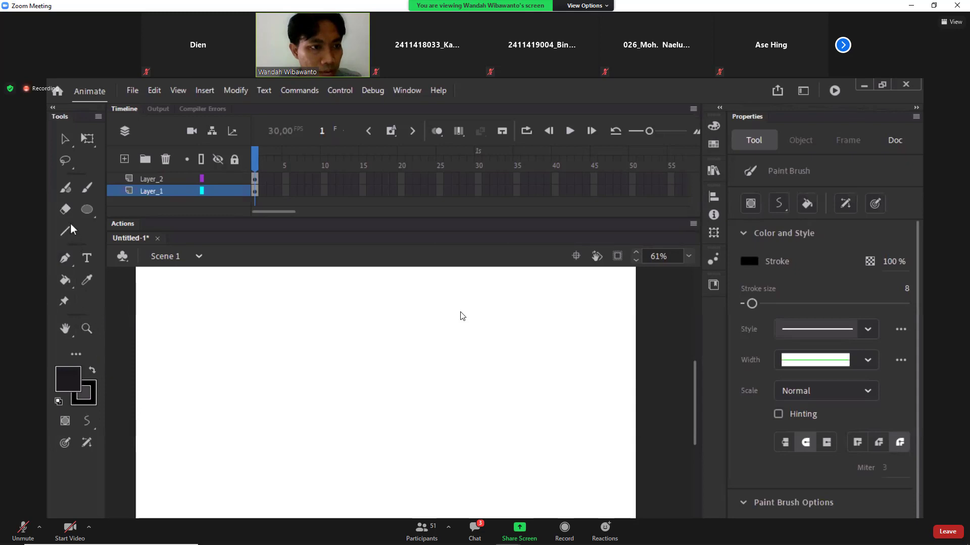
left_click(70, 190)
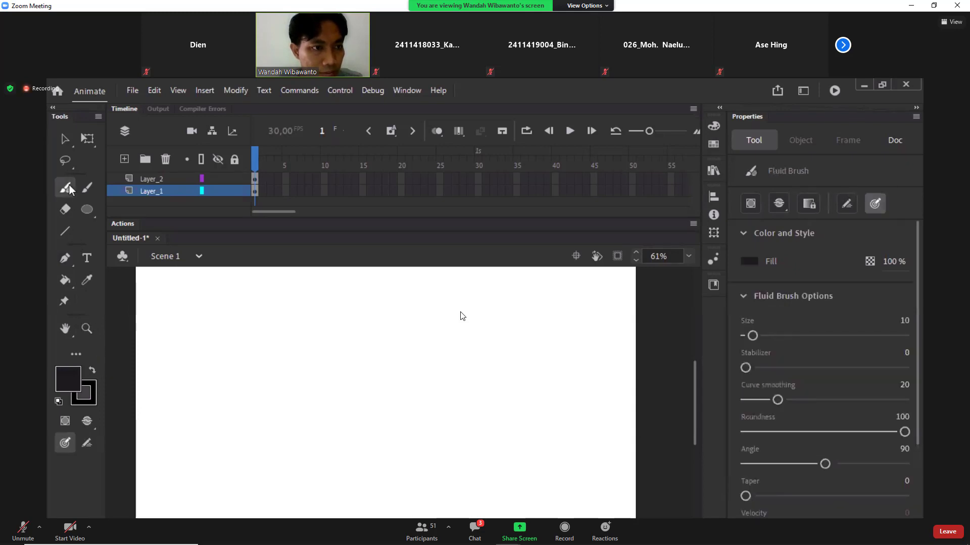
left_click(87, 188)
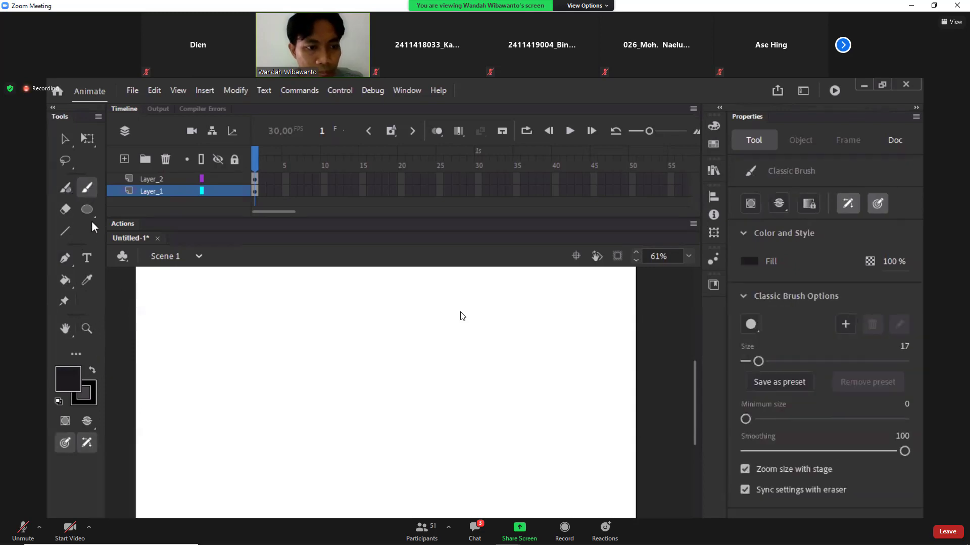
Step: Draw two freehand strokes across the stage's upper half with the Paint Brush in Straighten mode, stroke size 8
key("y")
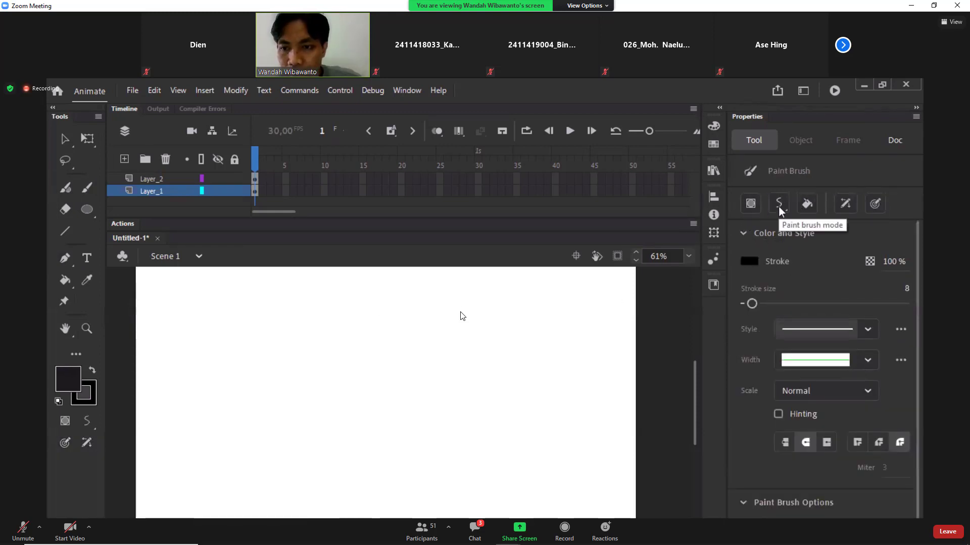
left_click(779, 204)
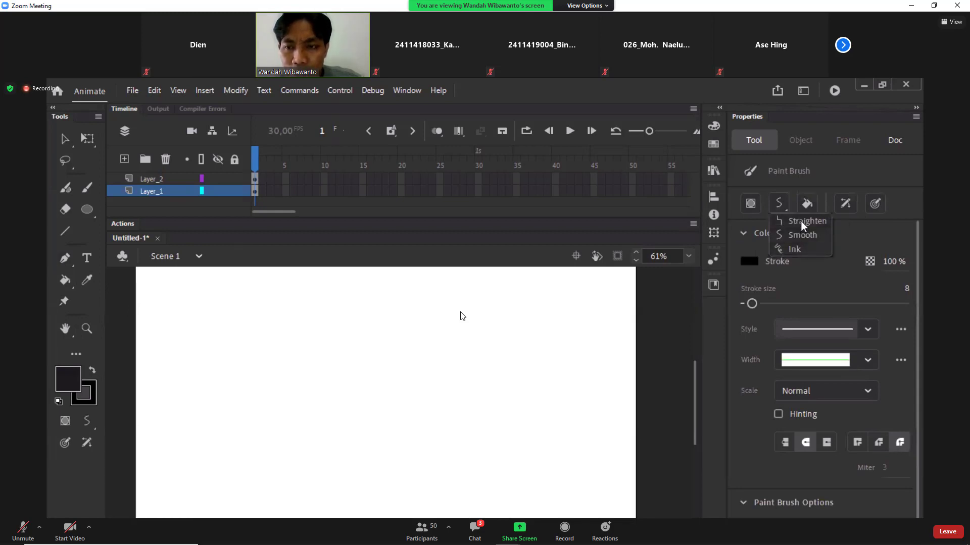
left_click(803, 223)
mouse_move(281, 303)
left_mouse_down()
mouse_move(417, 400)
mouse_move(453, 411)
left_mouse_up()
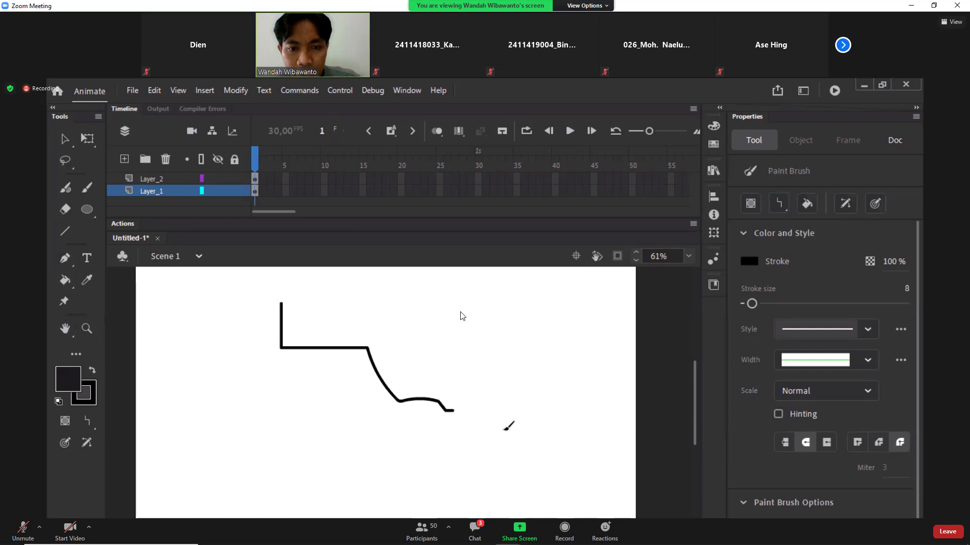
left_click(781, 204)
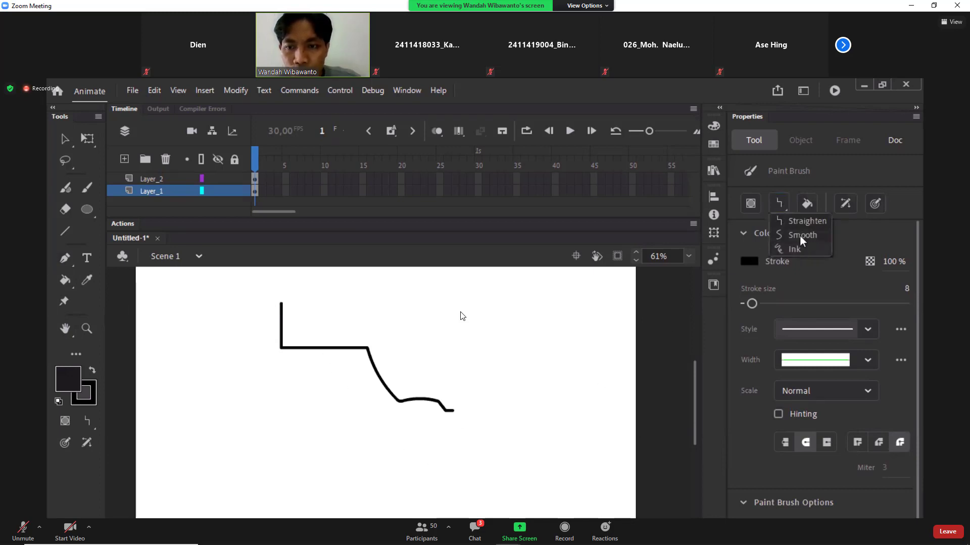
mouse_move(347, 309)
left_mouse_down()
mouse_move(475, 346)
mouse_move(505, 400)
mouse_move(560, 418)
left_mouse_up()
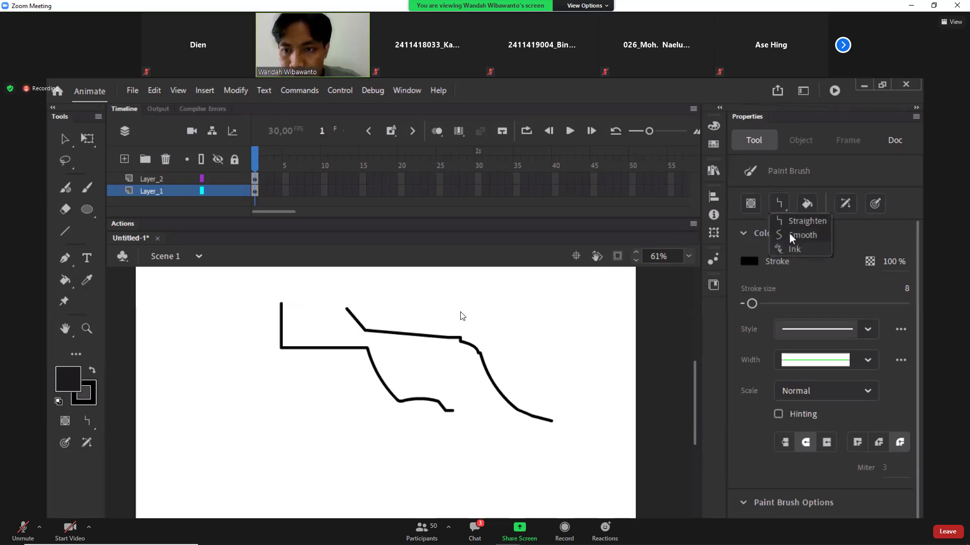
Step: Switch the Paint Brush to Smooth mode and draw three long wavy strokes, two at the stage's lower left and one at the upper right
left_click(789, 233)
mouse_move(256, 348)
left_mouse_down()
mouse_move(381, 441)
mouse_move(554, 476)
left_mouse_up()
scroll(823, 368, "down", 1)
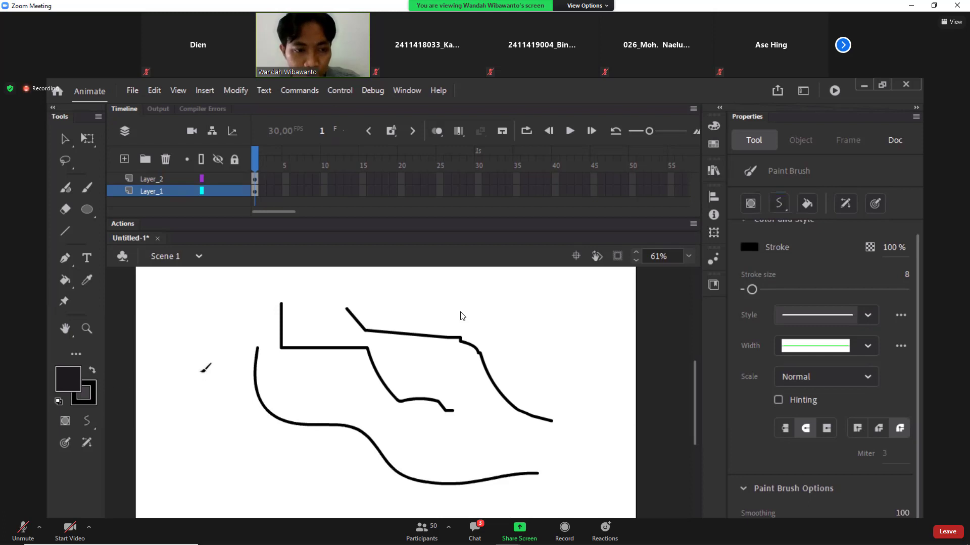
mouse_move(201, 372)
left_mouse_down()
mouse_move(299, 469)
mouse_move(410, 516)
left_mouse_up()
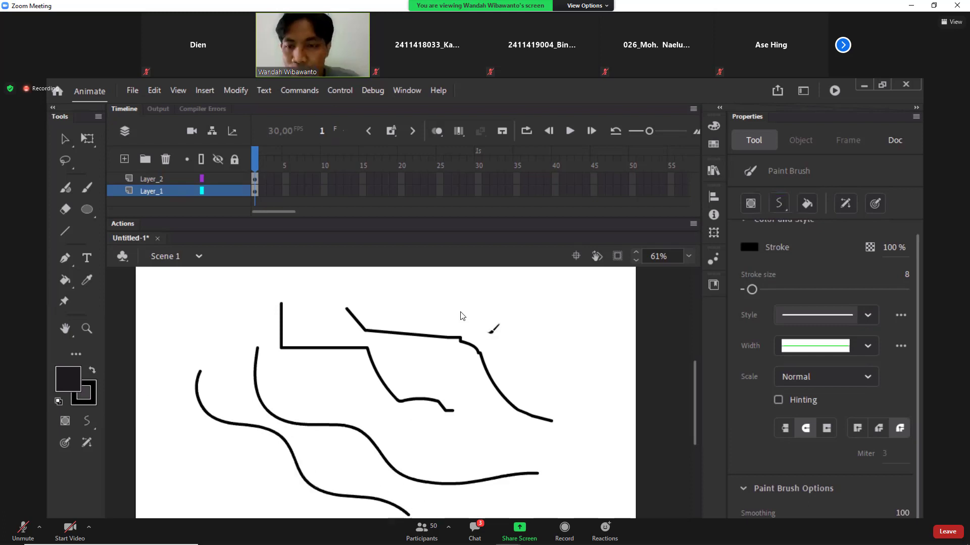
mouse_move(465, 318)
left_mouse_down()
mouse_move(545, 333)
mouse_move(593, 437)
mouse_move(570, 469)
left_mouse_up()
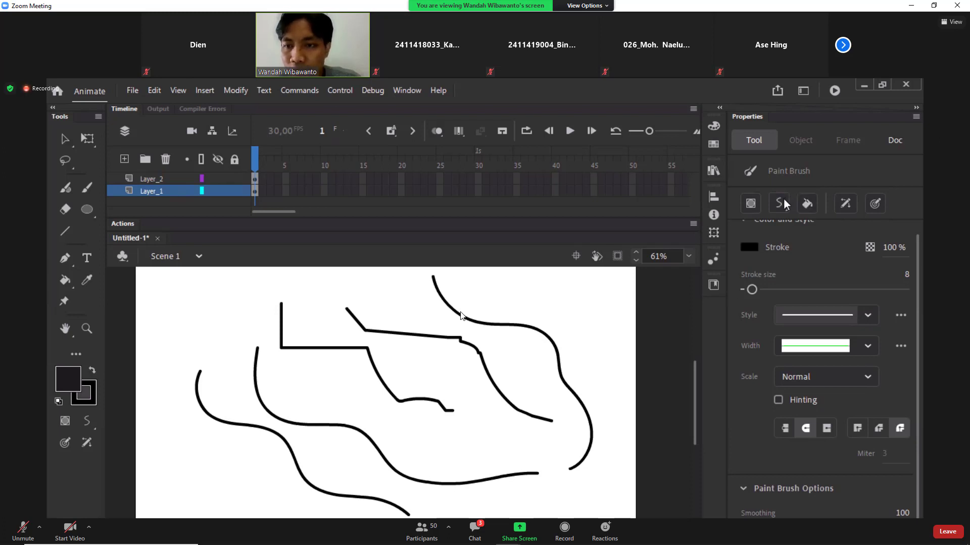
Step: Add a tightly waved vertical stroke near the stage's right edge and a looping scribble over the left-hand strokes in Smooth mode
left_click(804, 248)
mouse_move(576, 286)
left_mouse_down()
mouse_move(601, 323)
mouse_move(603, 401)
mouse_move(620, 463)
mouse_move(608, 494)
left_mouse_up()
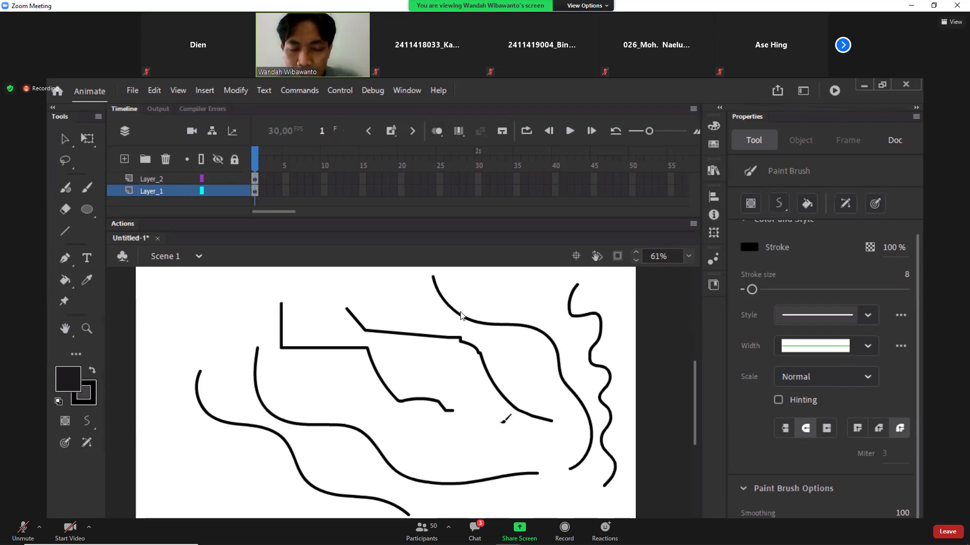
mouse_move(210, 318)
left_mouse_down()
mouse_move(302, 312)
mouse_move(256, 368)
mouse_move(244, 354)
mouse_move(418, 387)
mouse_move(373, 445)
mouse_move(352, 439)
left_mouse_up()
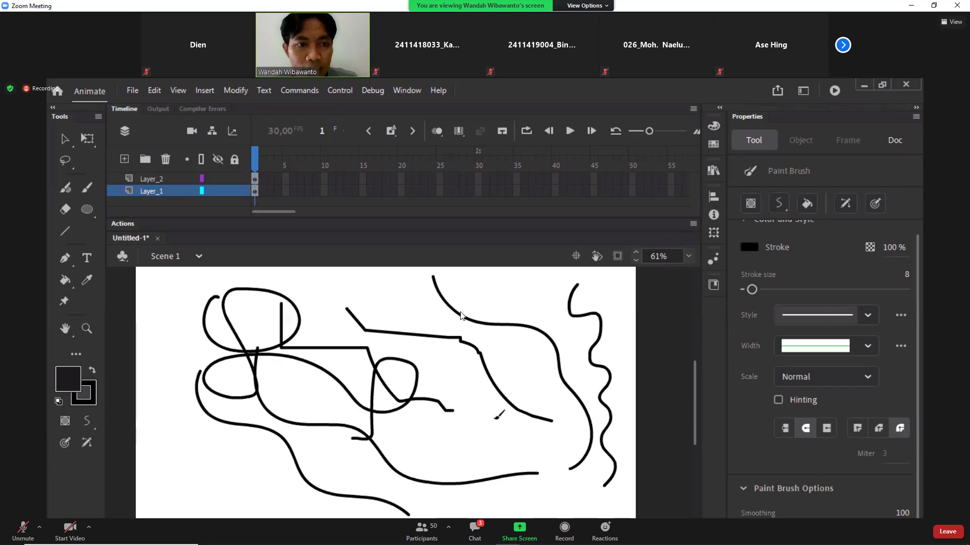
Step: Delete all the trial Paint Brush strokes from the stage
scroll(478, 395, "up", 2)
scroll(478, 396, "down", 2)
scroll(480, 393, "up", 1)
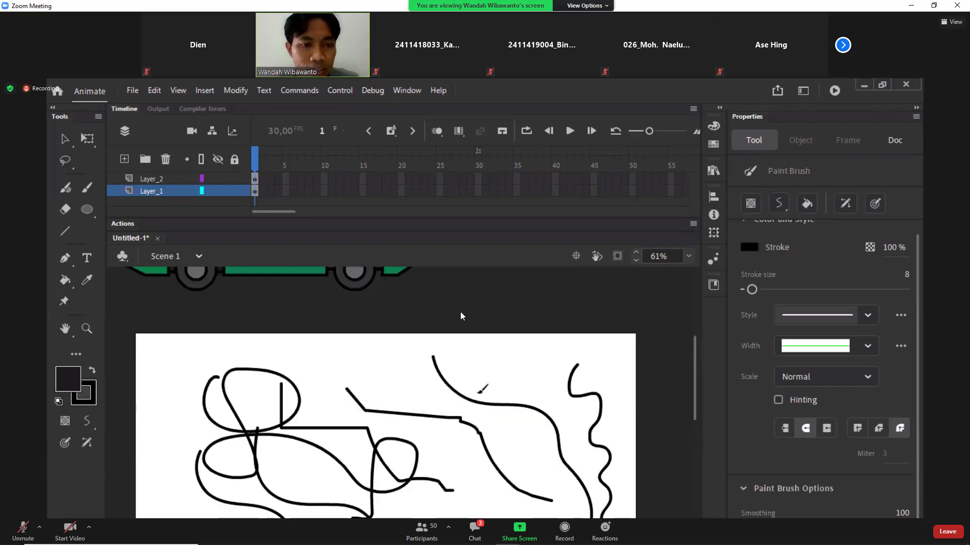
scroll(464, 391, "down", 1)
left_click(64, 139)
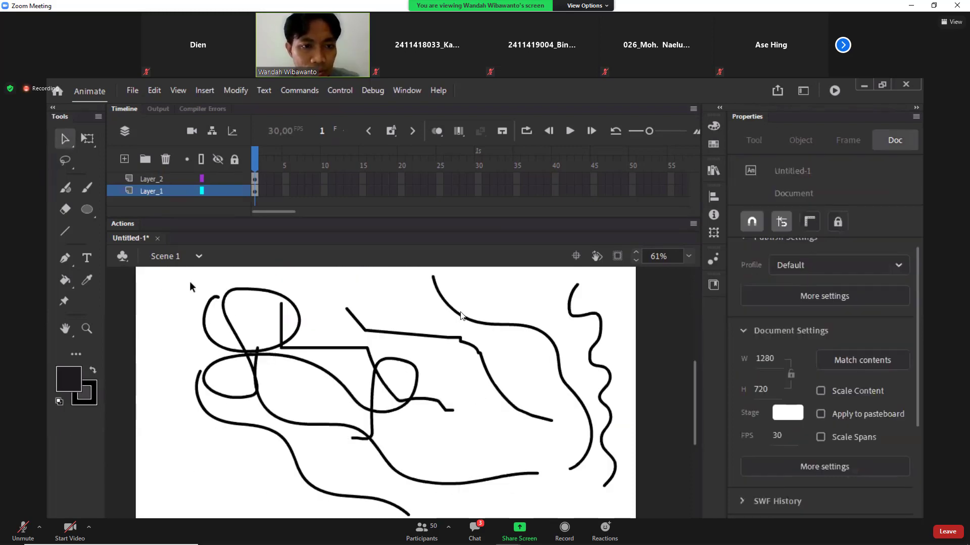
mouse_move(180, 269)
left_mouse_down()
mouse_move(615, 492)
mouse_move(642, 520)
left_mouse_up()
key("Delete")
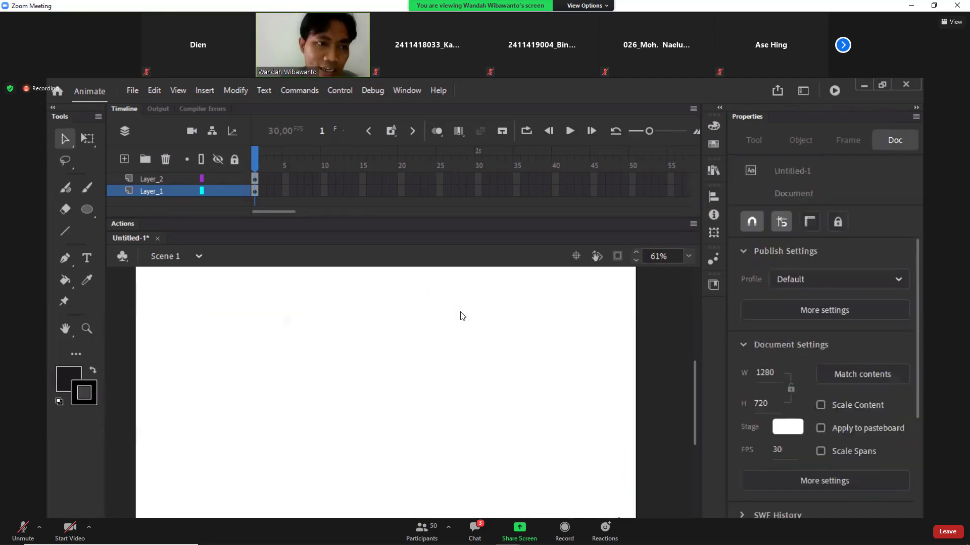
Step: Draw one long wavy Paint Brush stroke across the empty stage, about 1026 px wide and 360 px high
key("y")
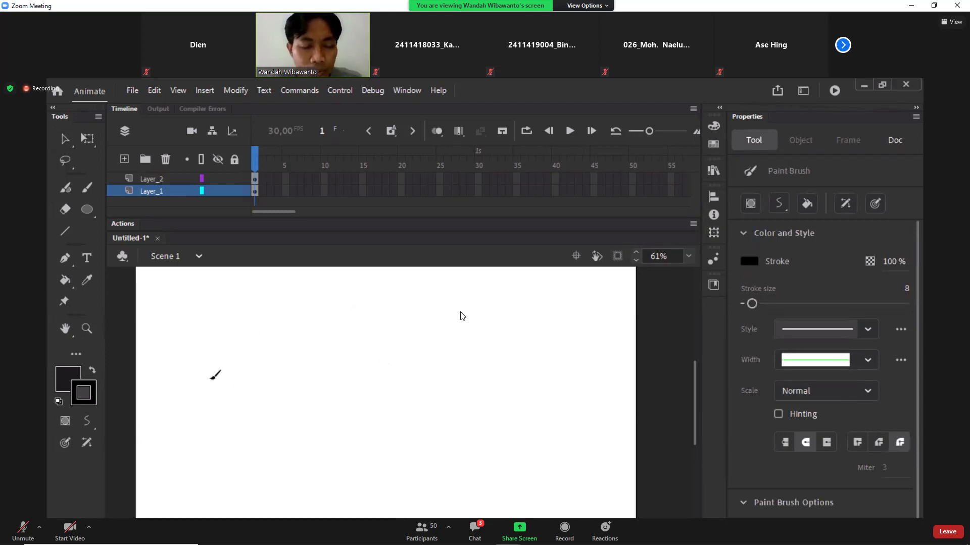
mouse_move(202, 314)
left_mouse_down()
mouse_move(218, 361)
mouse_move(353, 384)
mouse_move(407, 445)
mouse_move(472, 403)
mouse_move(540, 392)
mouse_move(577, 442)
mouse_move(606, 454)
left_mouse_up()
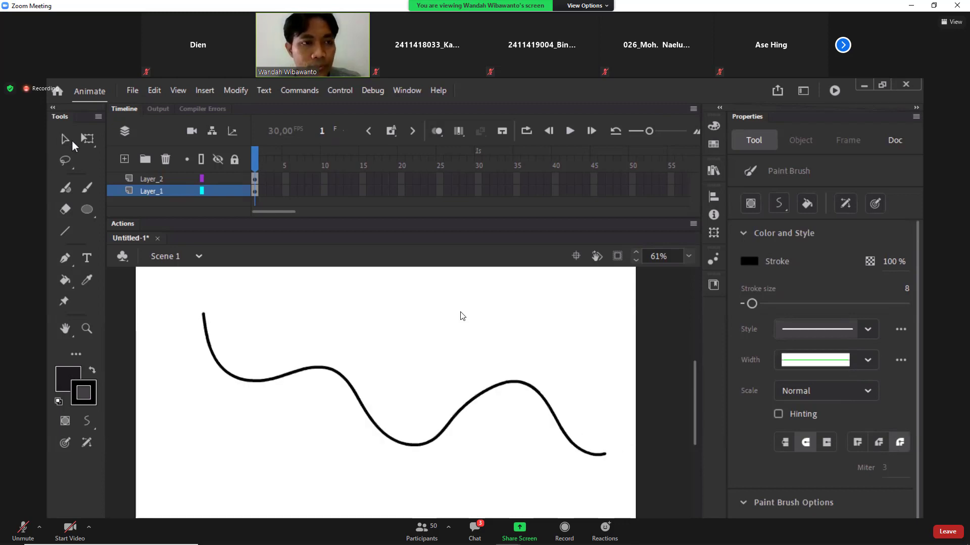
left_click(64, 139)
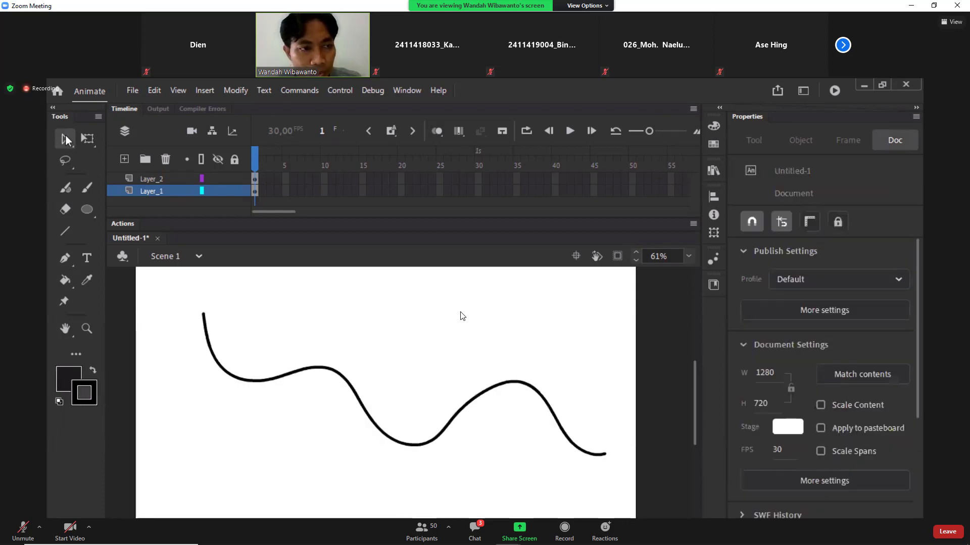
Step: Recolour the wavy stroke dark green and thicken it to stroke size 32
left_click(336, 376)
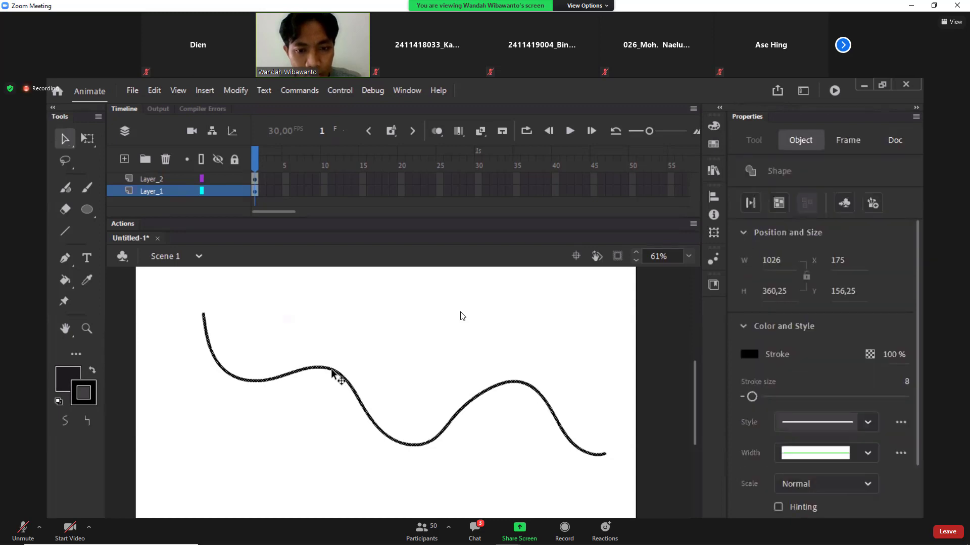
scroll(844, 369, "down", 2)
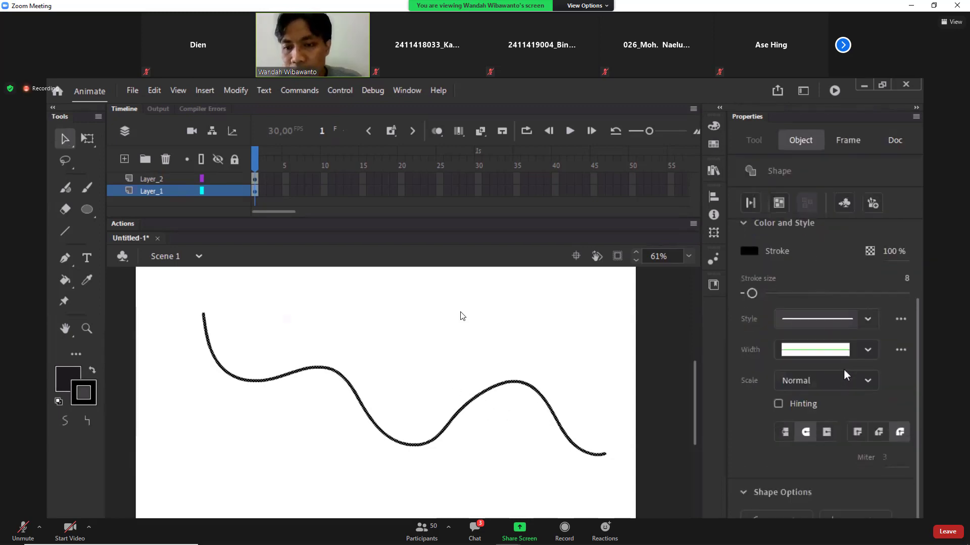
scroll(843, 369, "up", 2)
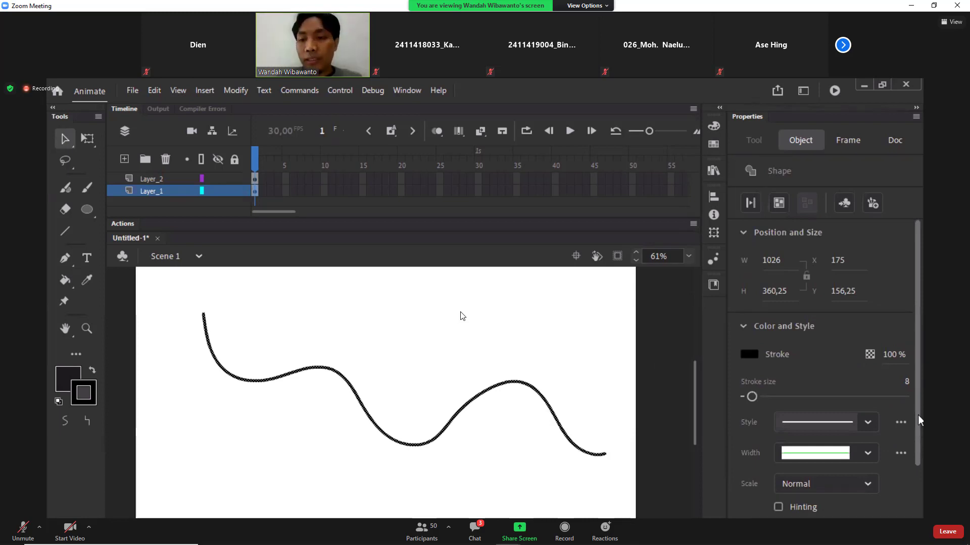
scroll(853, 327, "down", 3)
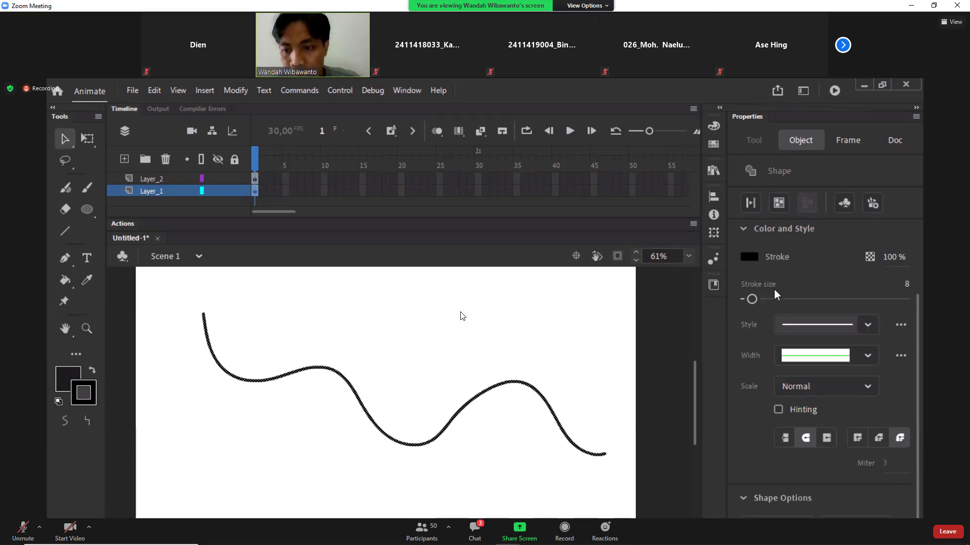
left_click(749, 257)
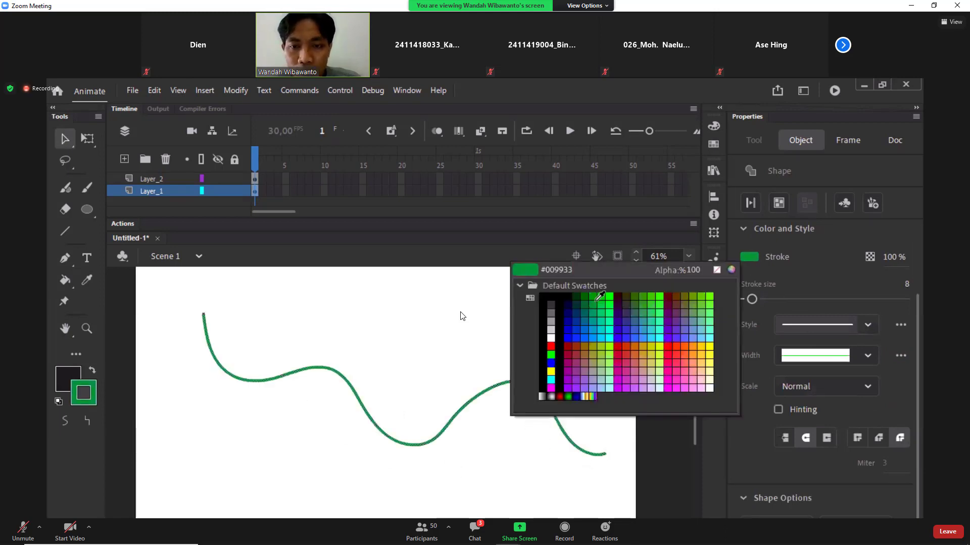
left_click(583, 297)
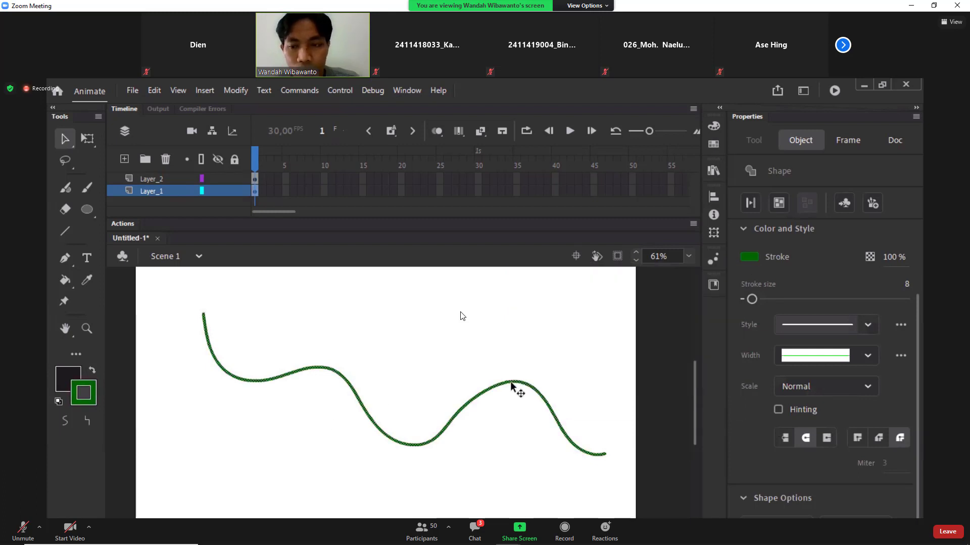
mouse_move(752, 303)
left_mouse_down()
mouse_move(820, 301)
mouse_move(762, 302)
mouse_move(772, 304)
left_mouse_up()
Step: Give the green wavy stroke the dashed style and reduce its stroke size to 0,1
left_click(868, 326)
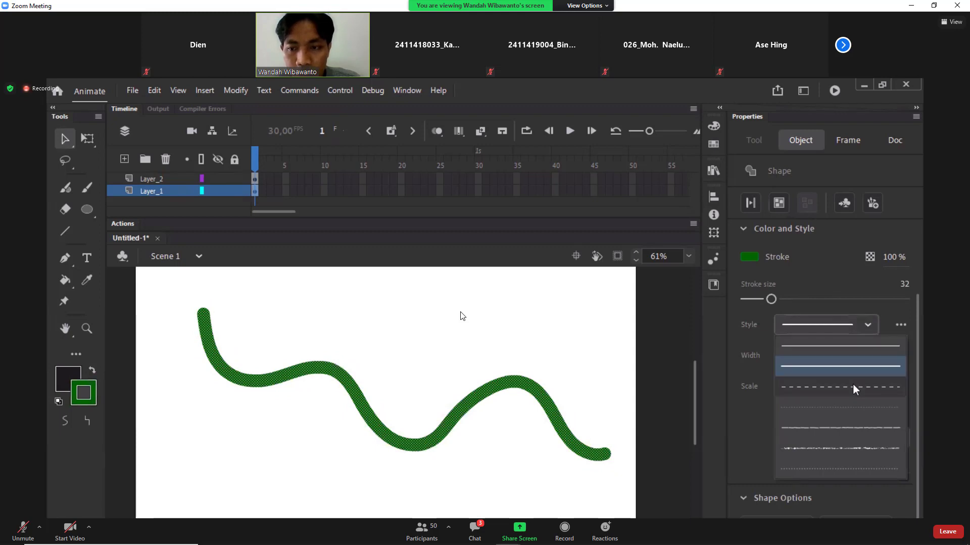
left_click(852, 388)
left_click_drag(768, 302, 744, 305)
left_click(468, 487)
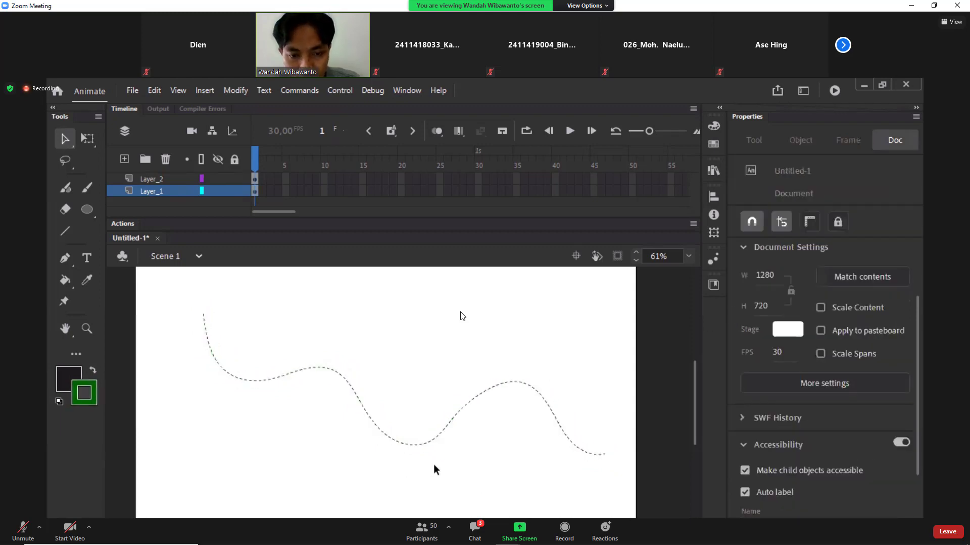
Step: Switch the wavy stroke from the dashed to the dotted style
left_click(558, 426)
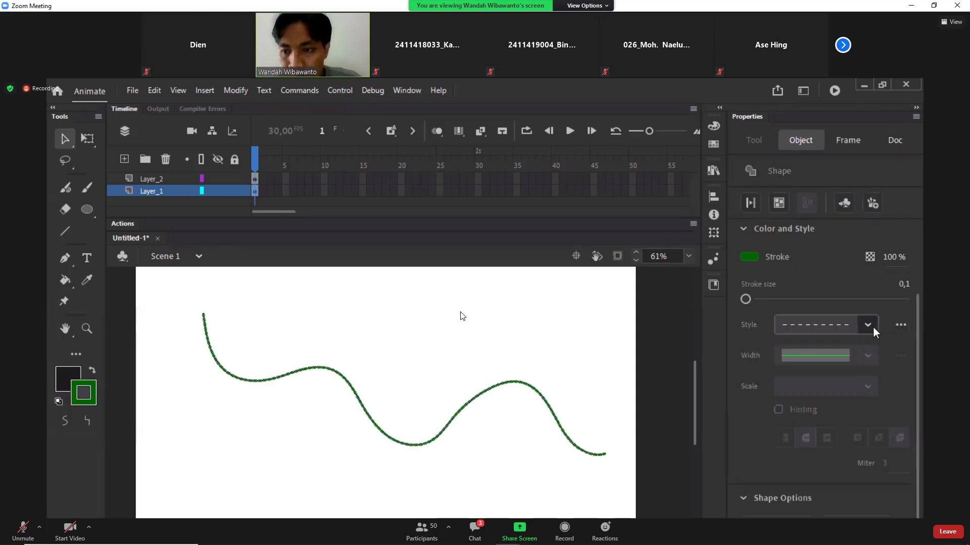
left_click(868, 326)
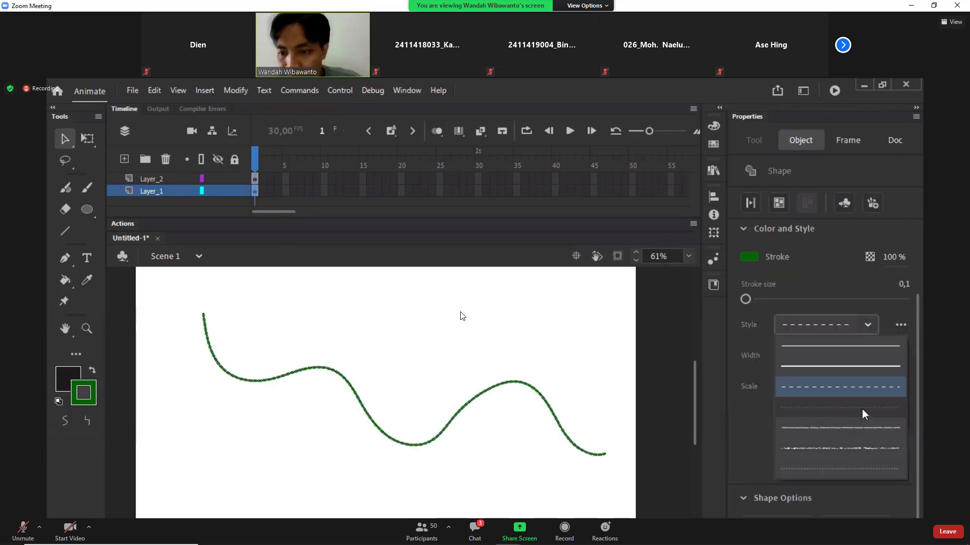
left_click(862, 408)
left_click(466, 398)
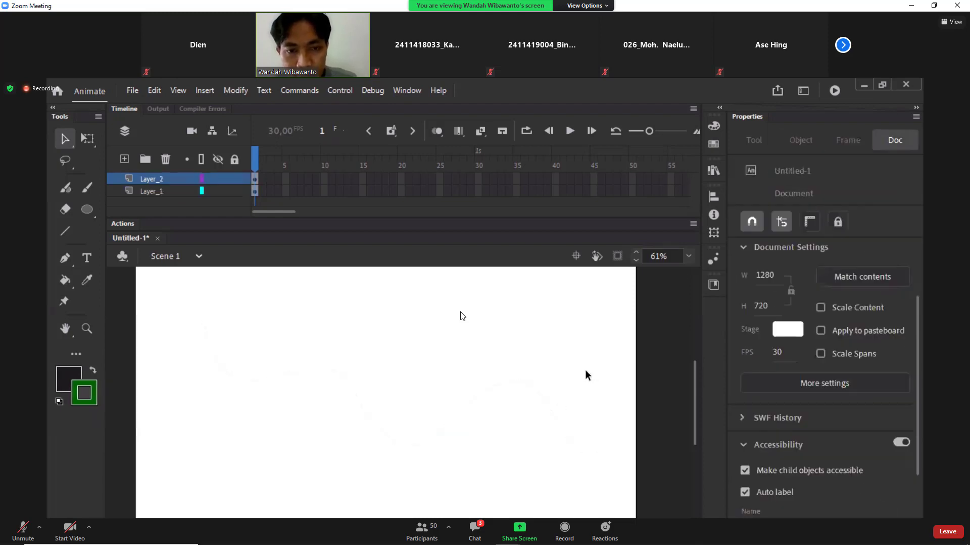
Step: Set the dotted wavy stroke's size to 16
scroll(583, 371, "down", 6)
scroll(583, 369, "up", 3)
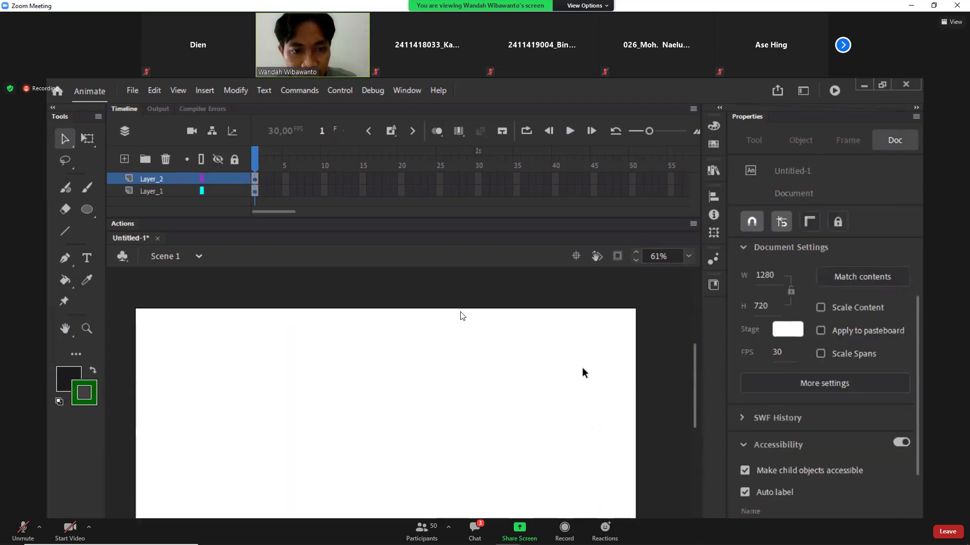
scroll(582, 369, "down", 2)
left_click(87, 329)
left_click_drag(162, 292, 669, 503)
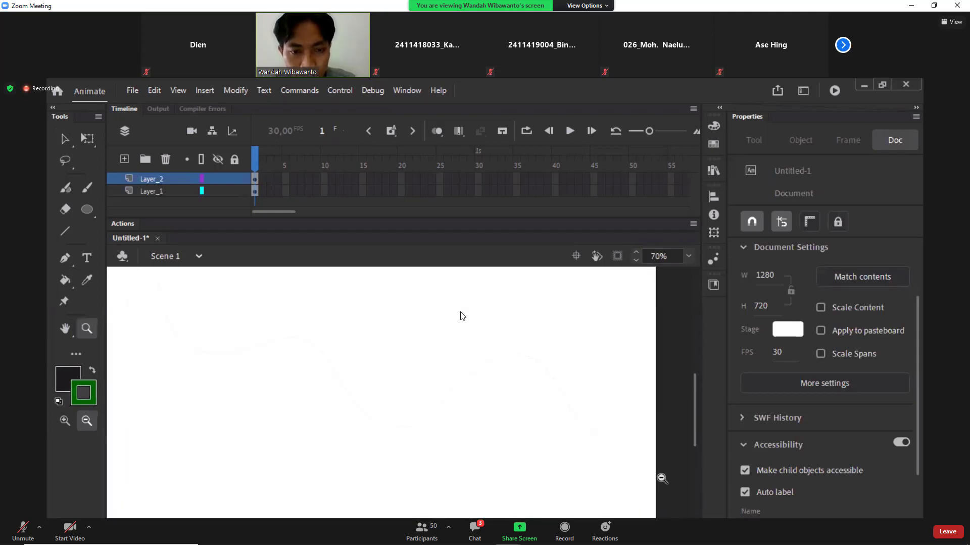
left_click(366, 371)
key("v")
left_click_drag(207, 348, 643, 518)
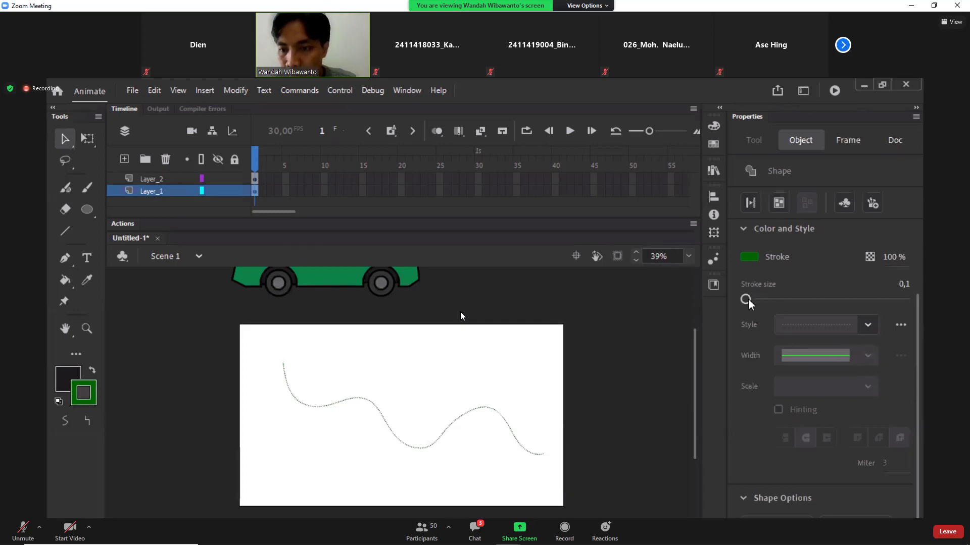
left_click_drag(750, 300, 758, 299)
key("z")
left_click_drag(262, 345, 584, 475)
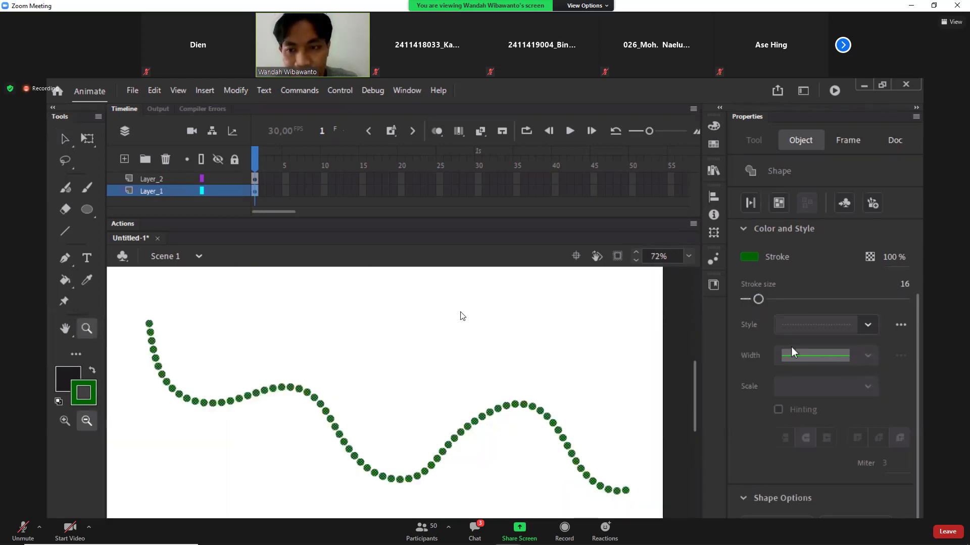
Step: Try a stippled, scattered-dot style on the wavy stroke and return it to the solid style
left_click(866, 325)
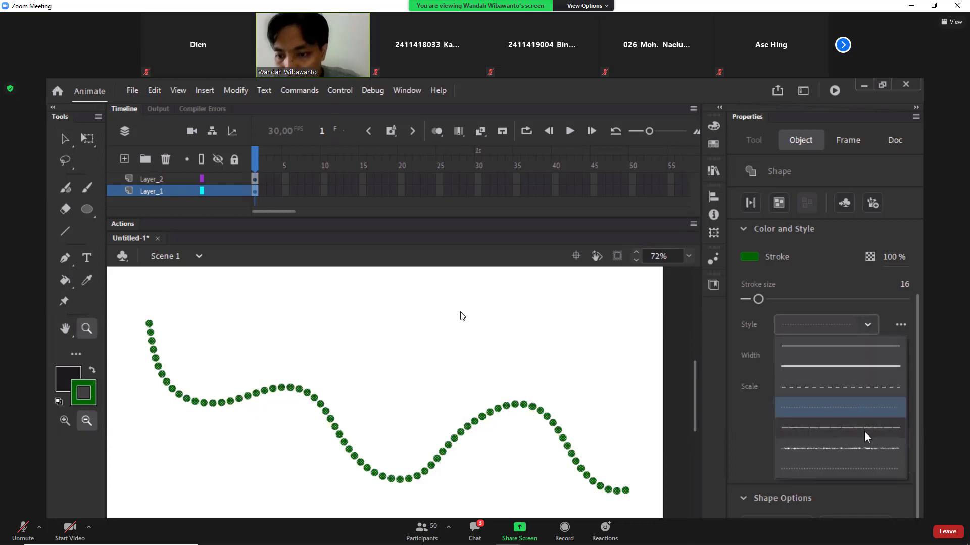
left_click(868, 453)
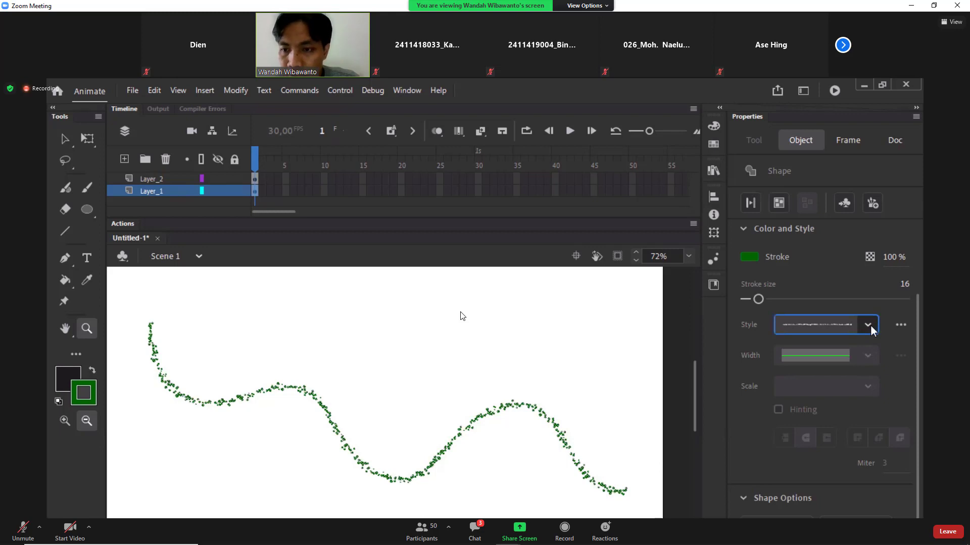
left_click(64, 140)
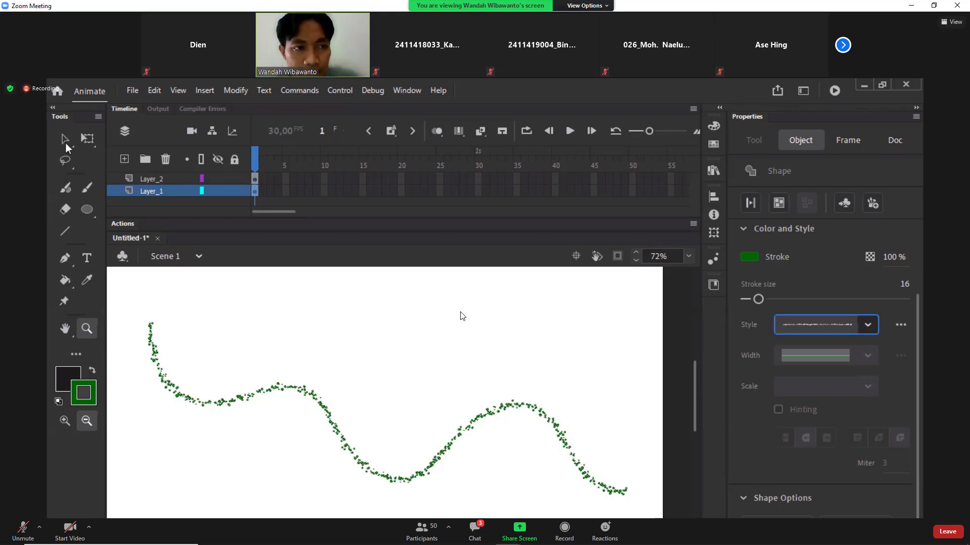
key("ctrl+z")
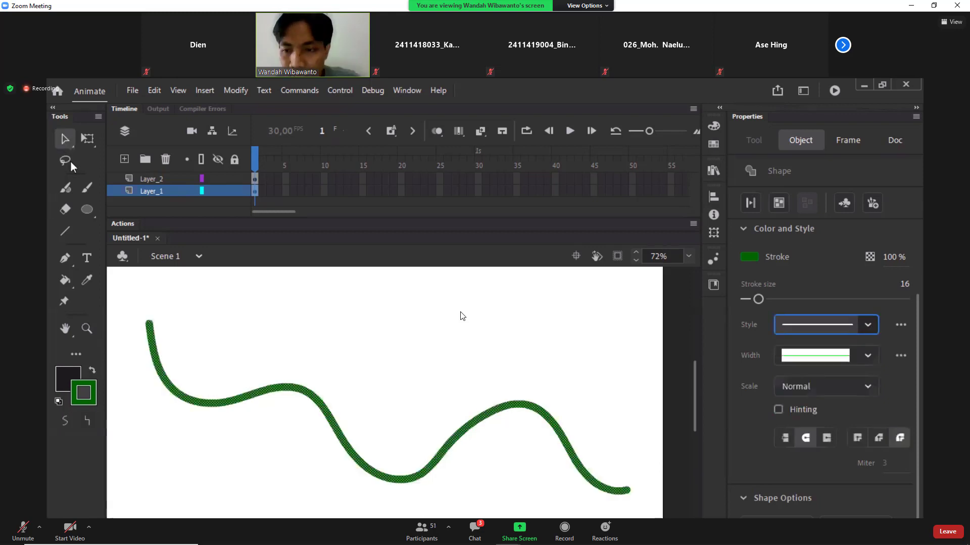
Step: Apply the asymmetrical width profile, thin at both ends and widest towards the end, to the solid wavy stroke
left_click(868, 357)
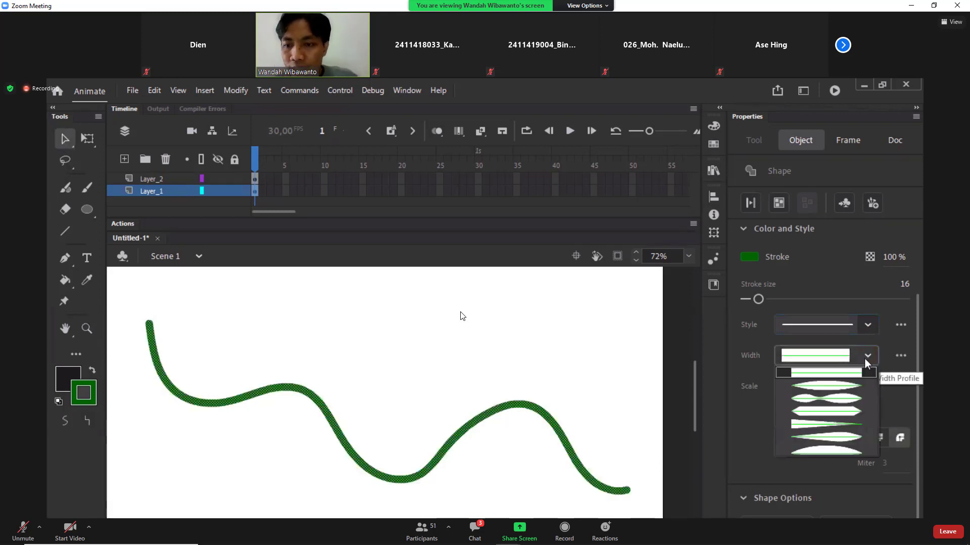
left_click(845, 442)
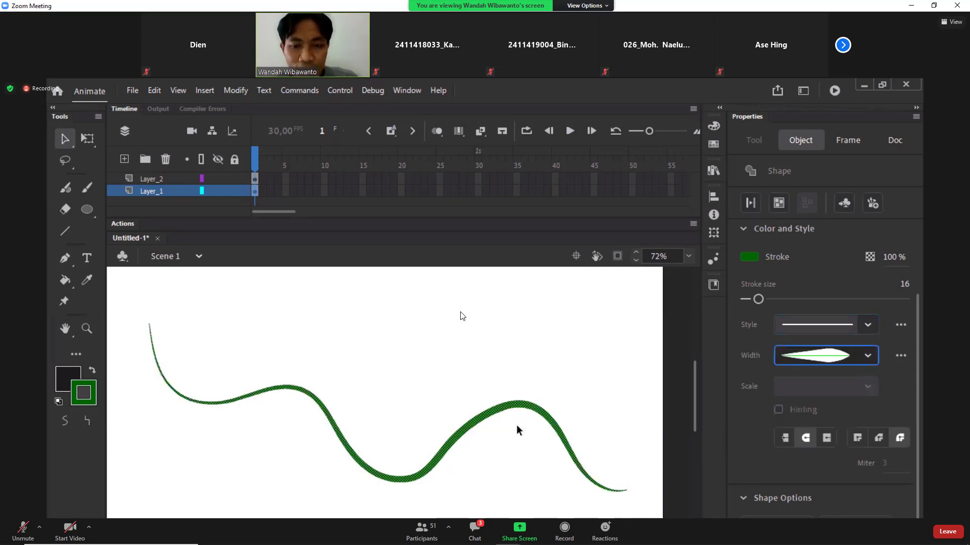
left_click(650, 376)
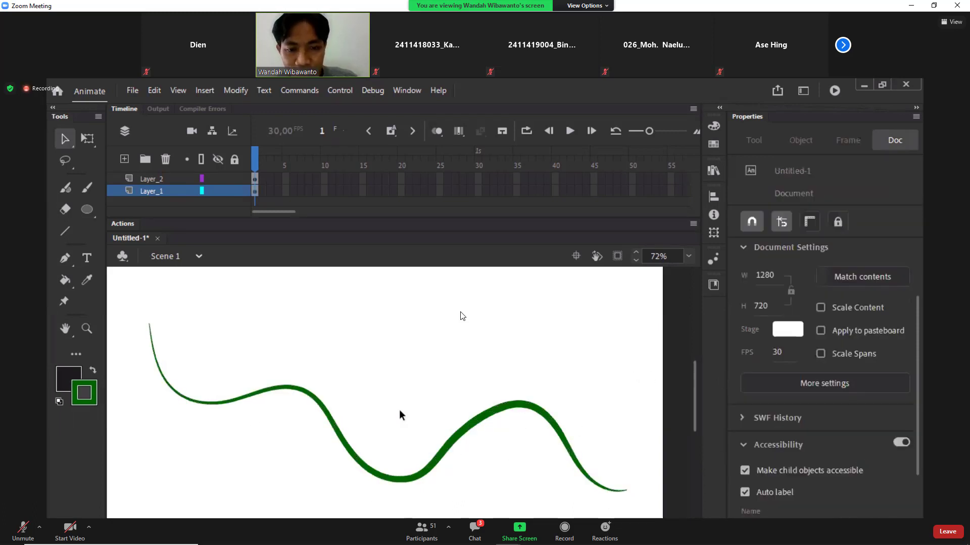
left_click(553, 436)
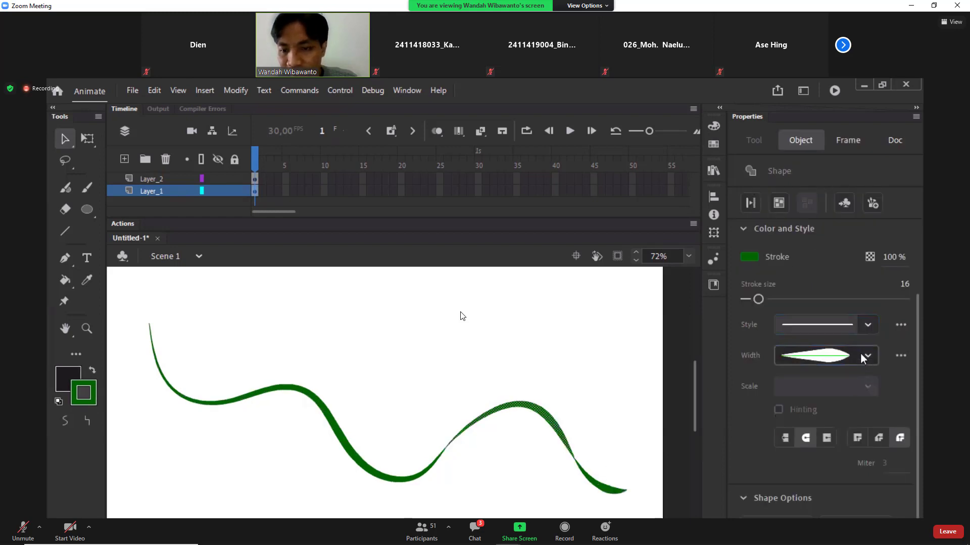
left_click(589, 356)
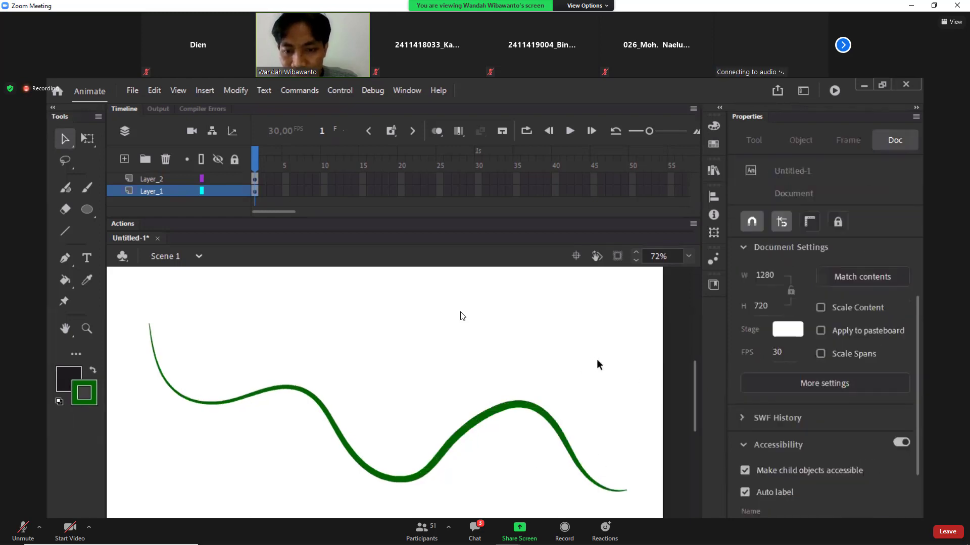
Step: Apply the symmetrical lens-shaped width profile to only the wavy stroke's right-hand hump segment and select the tail segment
left_click(526, 422)
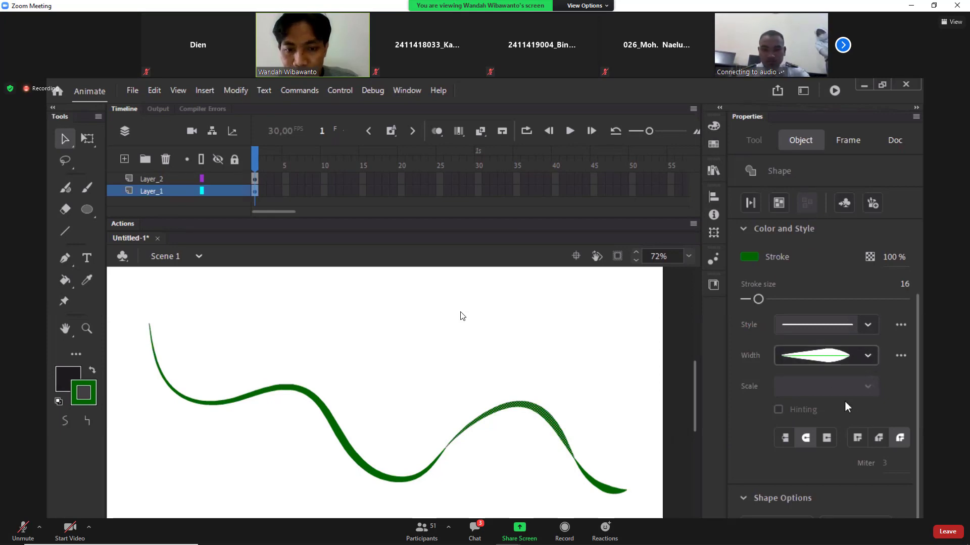
left_click(862, 354)
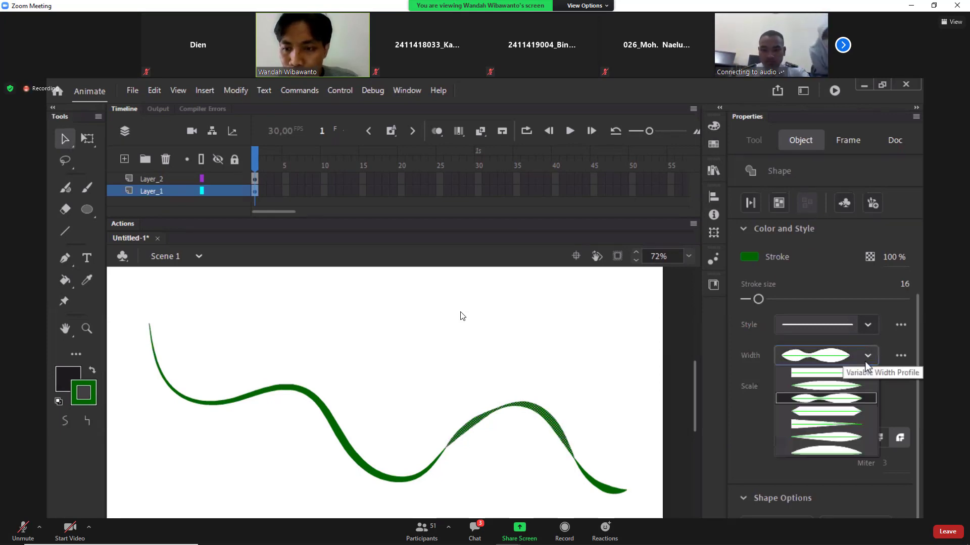
left_click(844, 383)
left_click(465, 357)
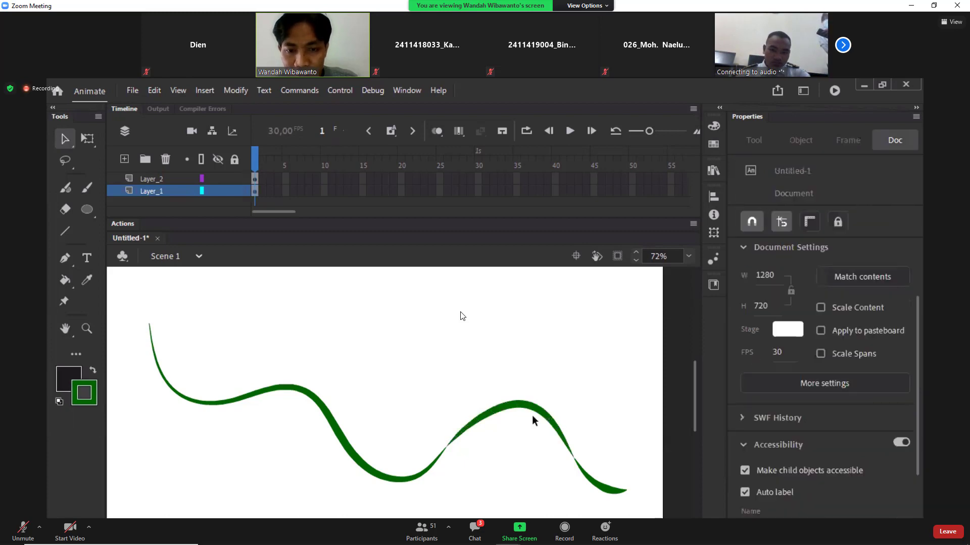
left_click(535, 409)
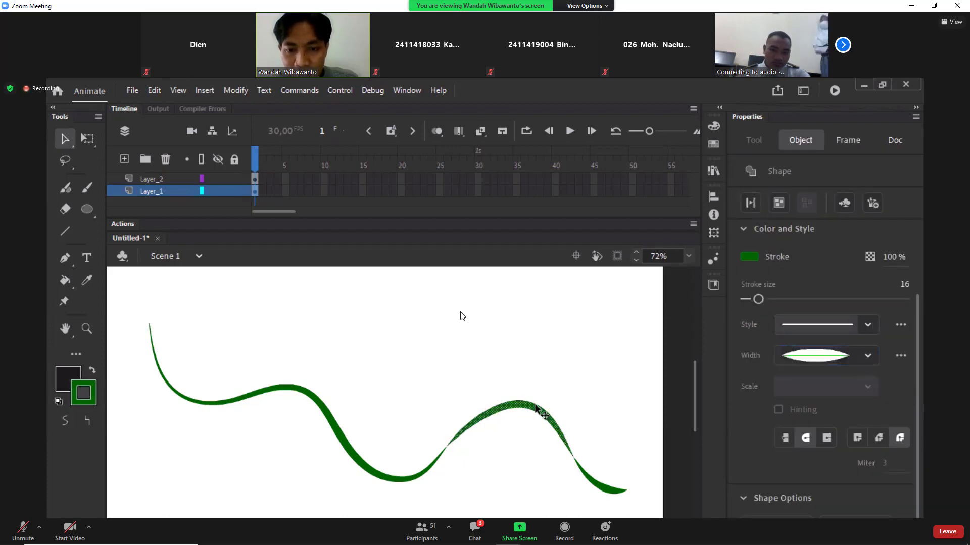
left_click(609, 490)
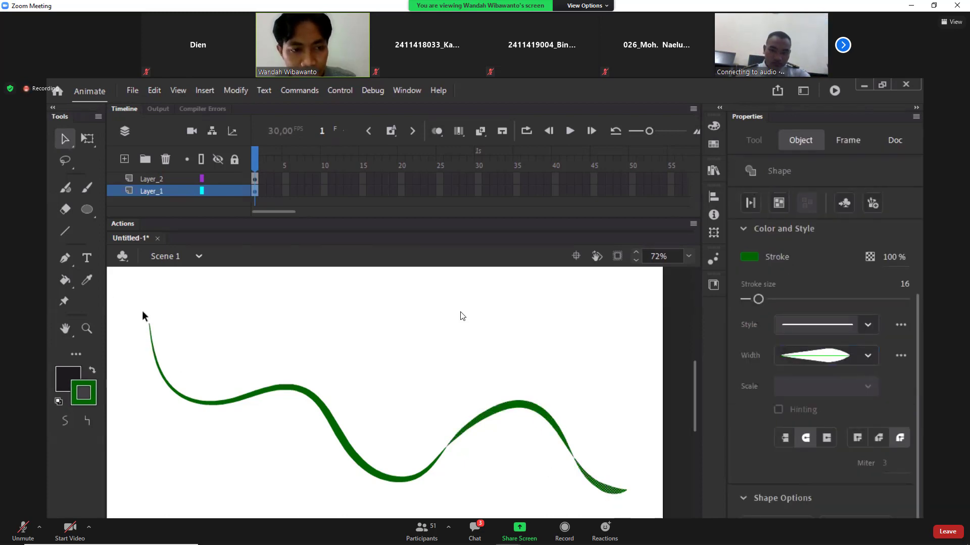
Step: Select the entire wavy stroke and apply the asymmetrical width profile, thin at both ends and widest towards the end
left_click_drag(143, 316, 666, 519)
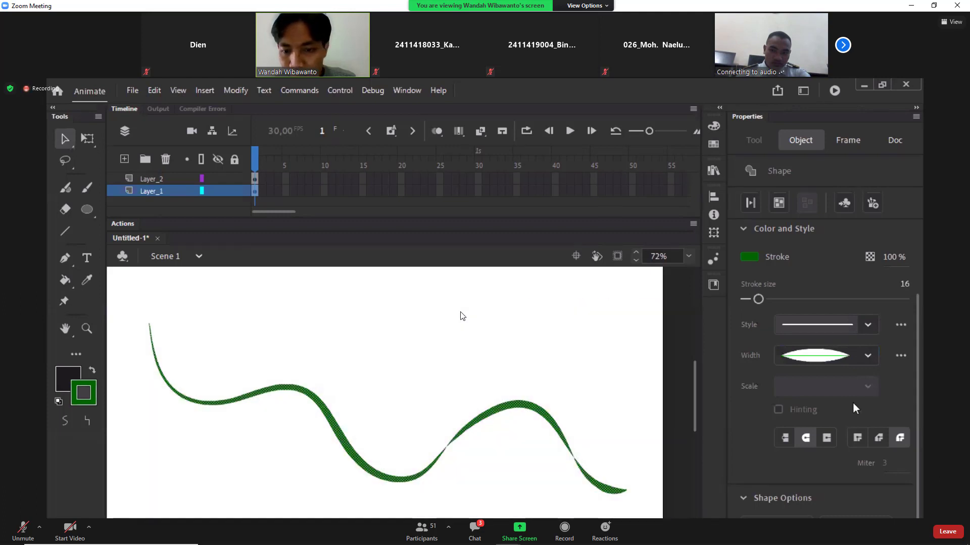
left_click(869, 355)
left_click(575, 381)
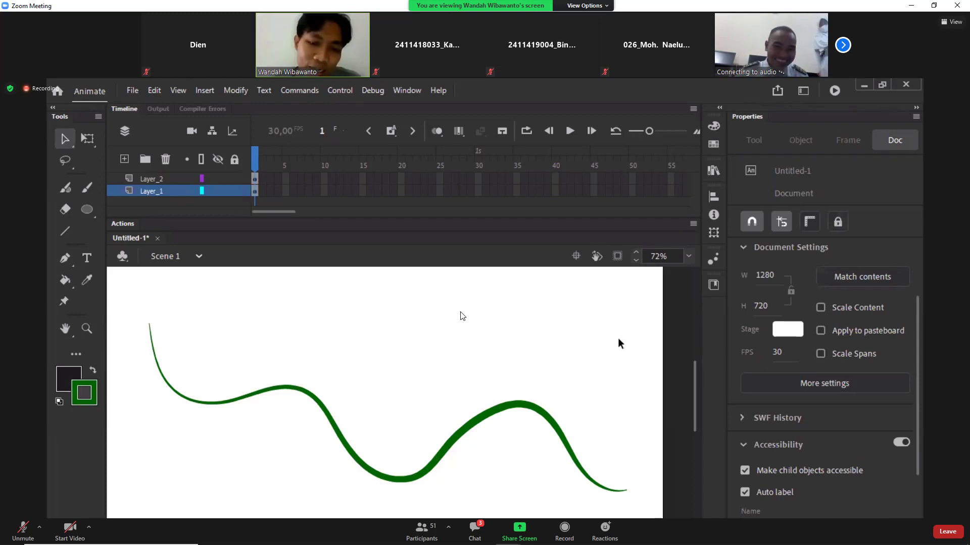
Step: Try a stroke size of 54 on only the wavy stroke's right-hand hump segment and undo it
left_click(520, 408)
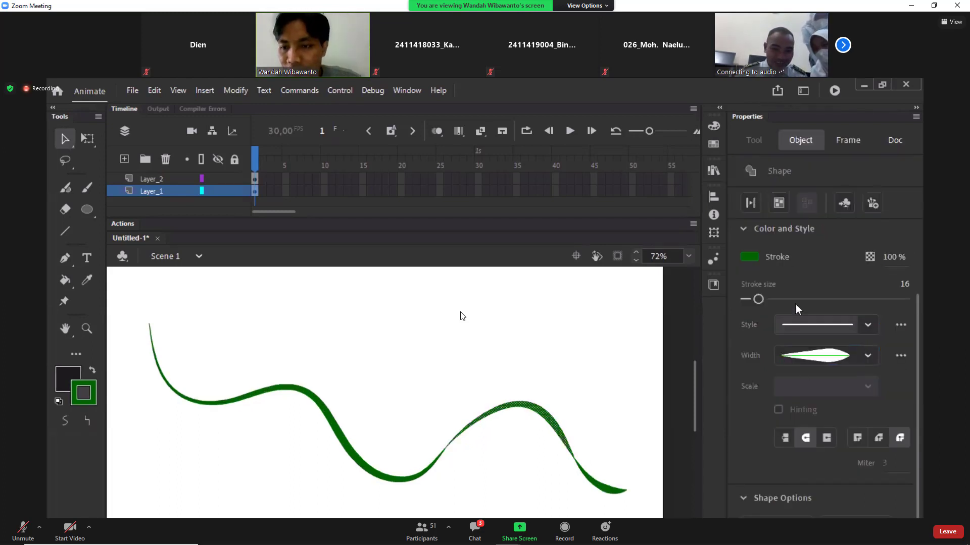
left_click_drag(759, 300, 788, 300)
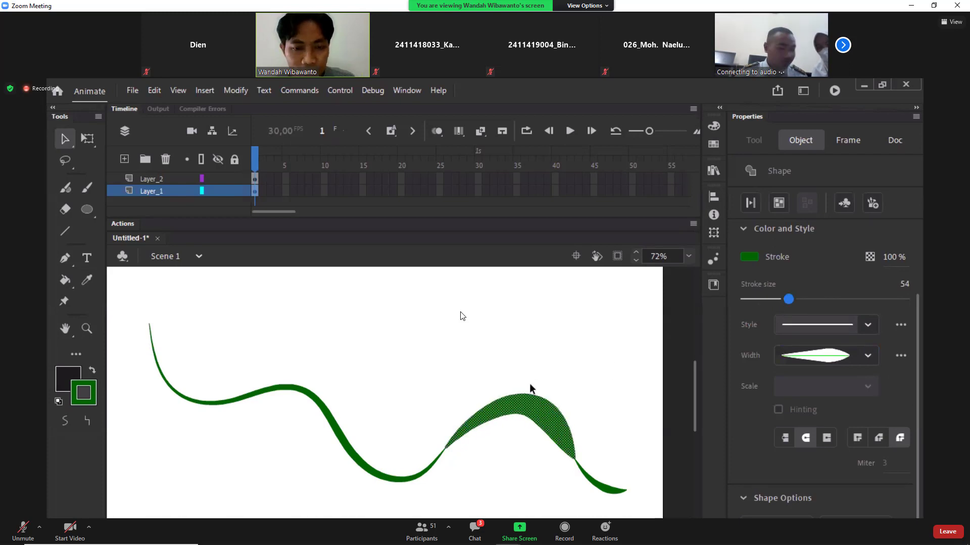
left_click(573, 426)
mouse_move(129, 293)
left_mouse_down()
mouse_move(283, 394)
mouse_move(626, 517)
mouse_move(659, 517)
left_mouse_up()
key("ctrl+z")
key("ctrl+z")
key("ctrl+z")
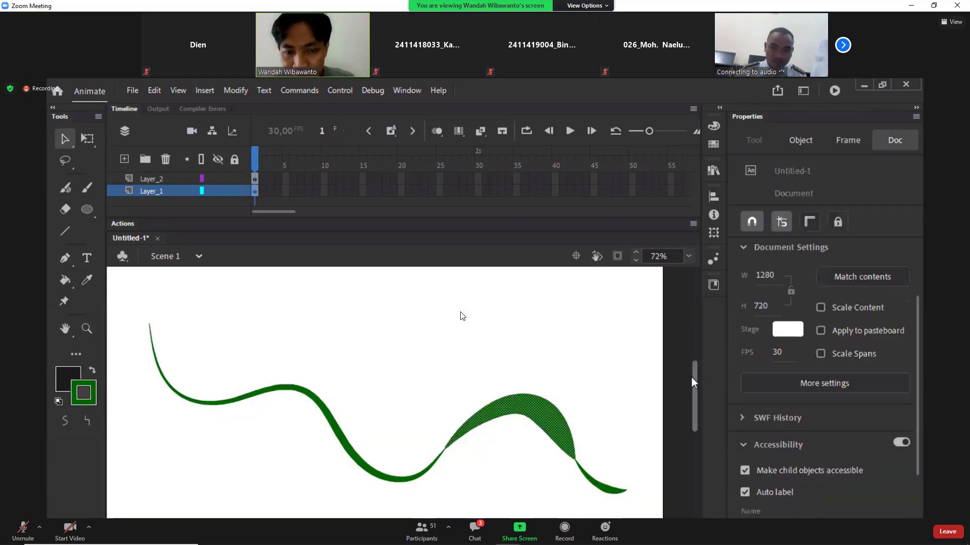
left_click(540, 411)
left_click(574, 408)
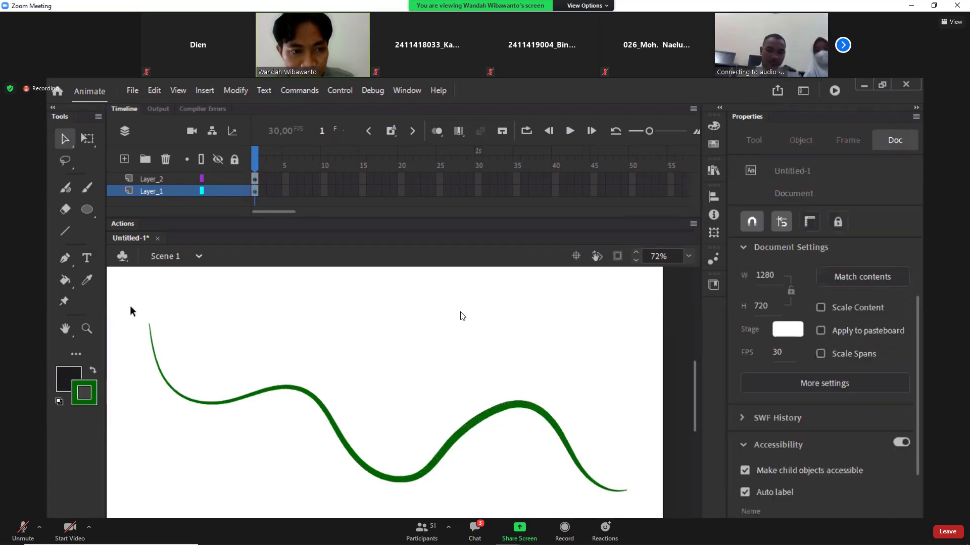
Step: Set the size of the entire wavy stroke to 76
left_click_drag(130, 306, 667, 519)
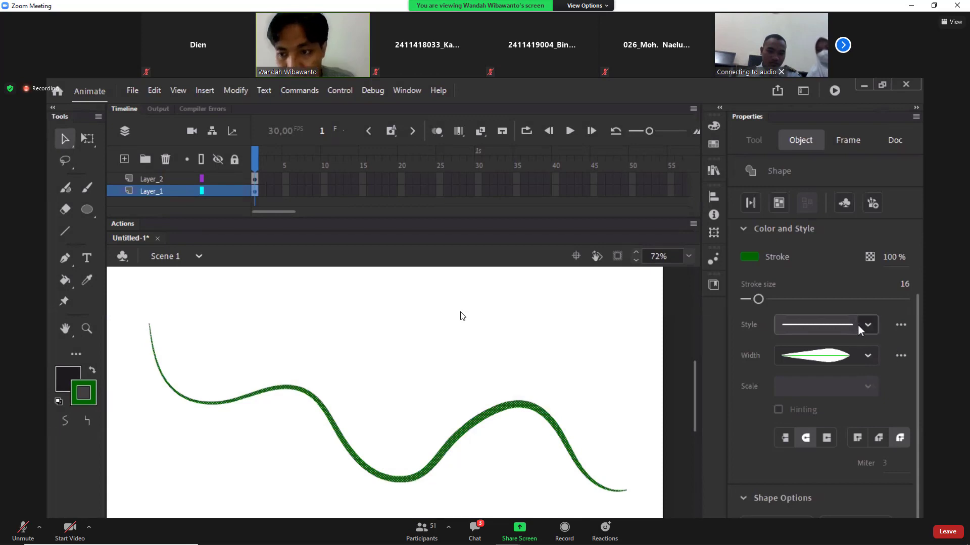
left_click_drag(759, 298, 808, 304)
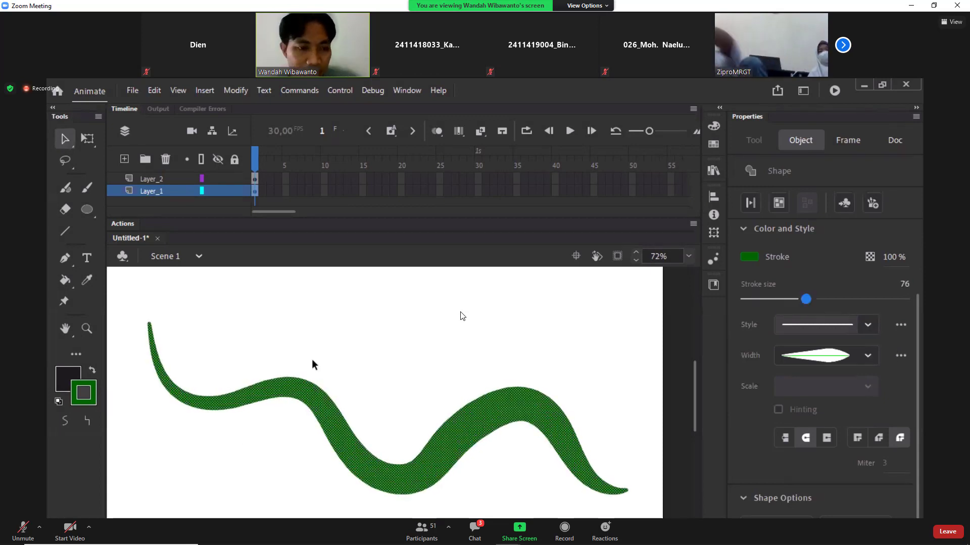
mouse_move(369, 443)
left_mouse_down()
mouse_move(397, 442)
mouse_move(427, 462)
left_mouse_up()
left_click(527, 460)
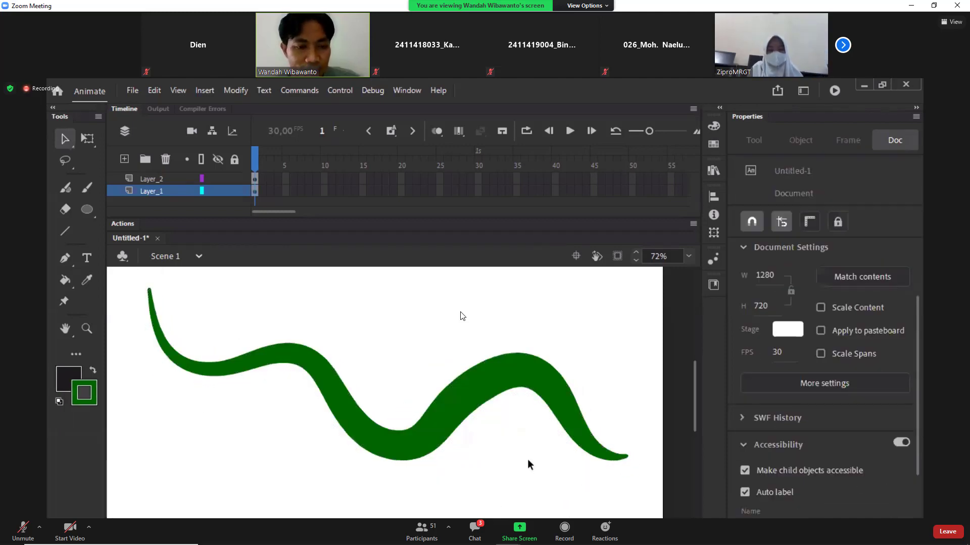
Step: Select the wavy stroke's hump and valley segments one at a time to examine how the line is divided
left_click(481, 404)
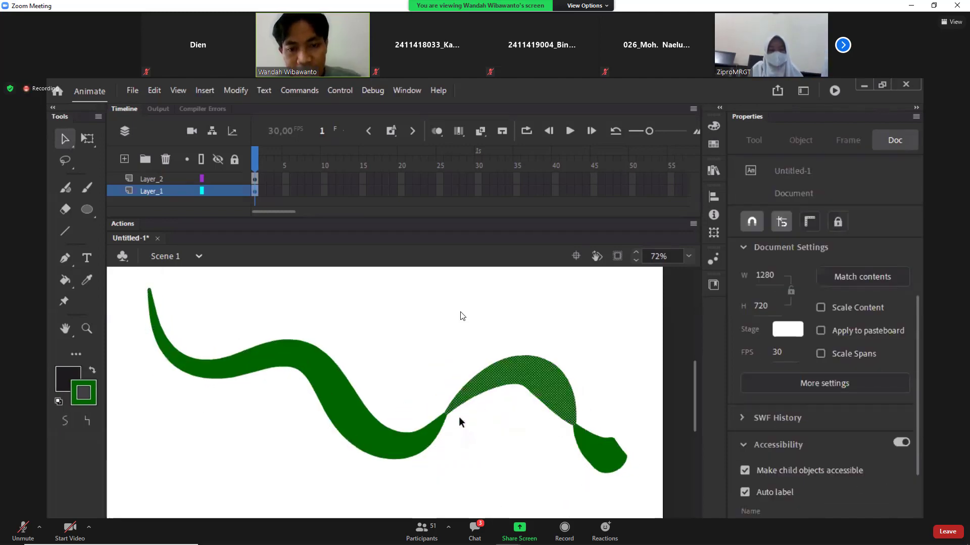
left_click(541, 474)
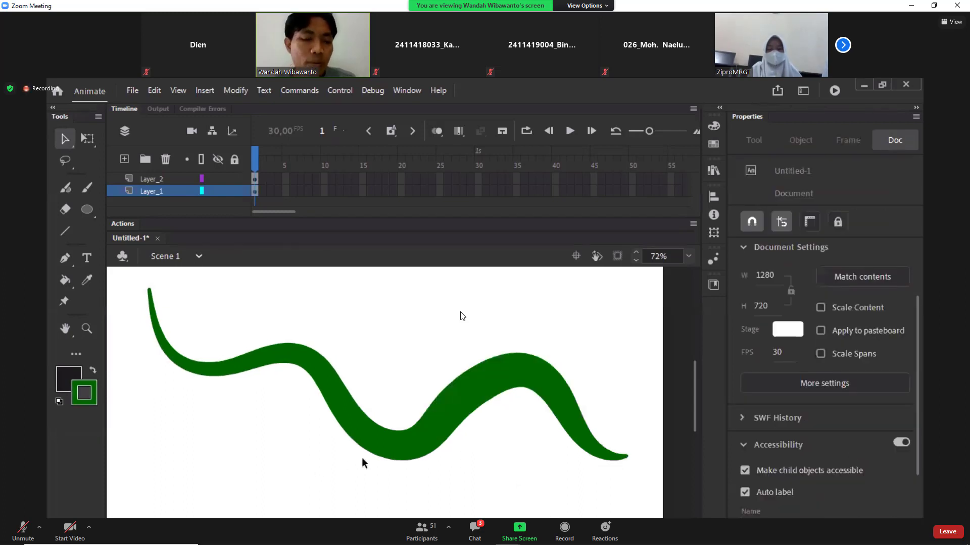
left_click(401, 456)
left_click(438, 475)
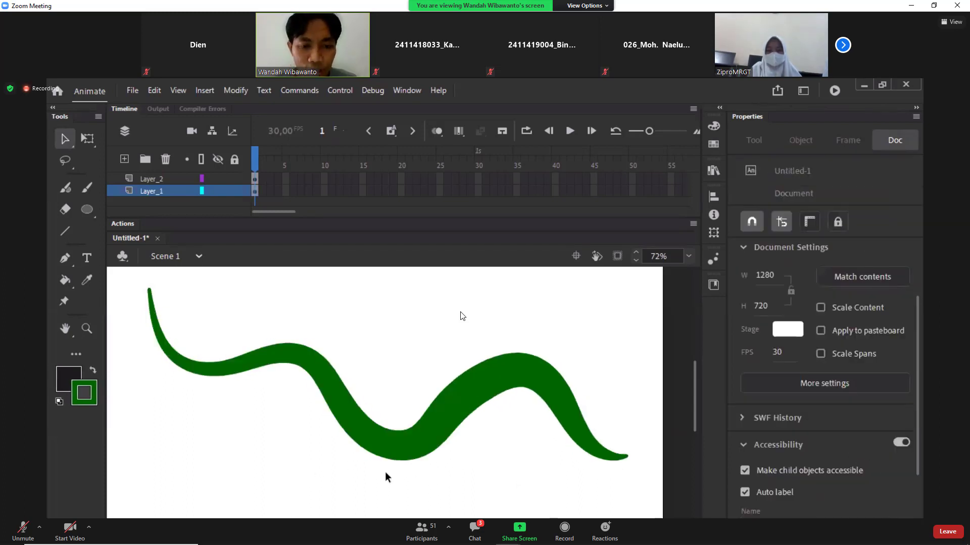
left_click(401, 454)
left_click(525, 488)
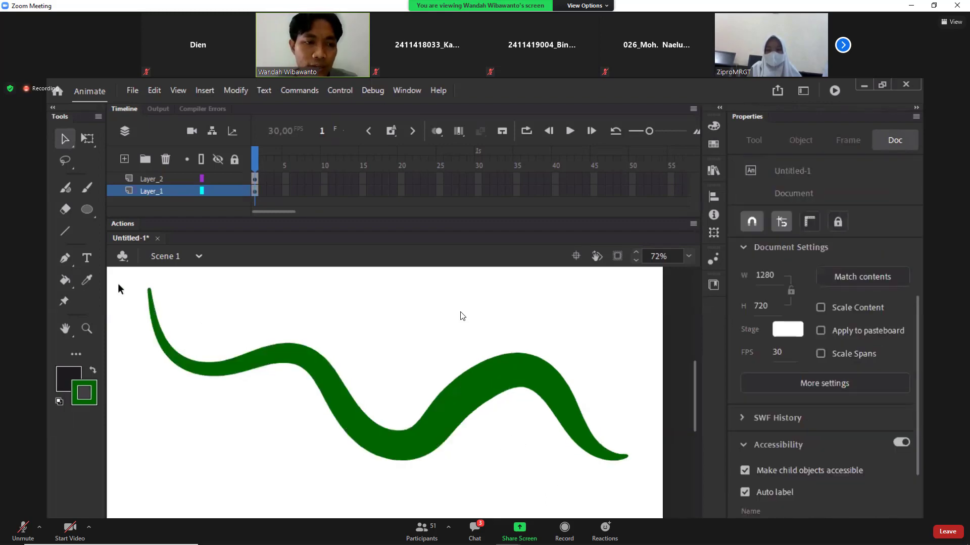
Step: Convert the entire wavy stroke to a fill with Convert Lines to Fills
mouse_move(117, 279)
left_mouse_down()
mouse_move(318, 387)
mouse_move(662, 518)
mouse_move(656, 507)
left_mouse_up()
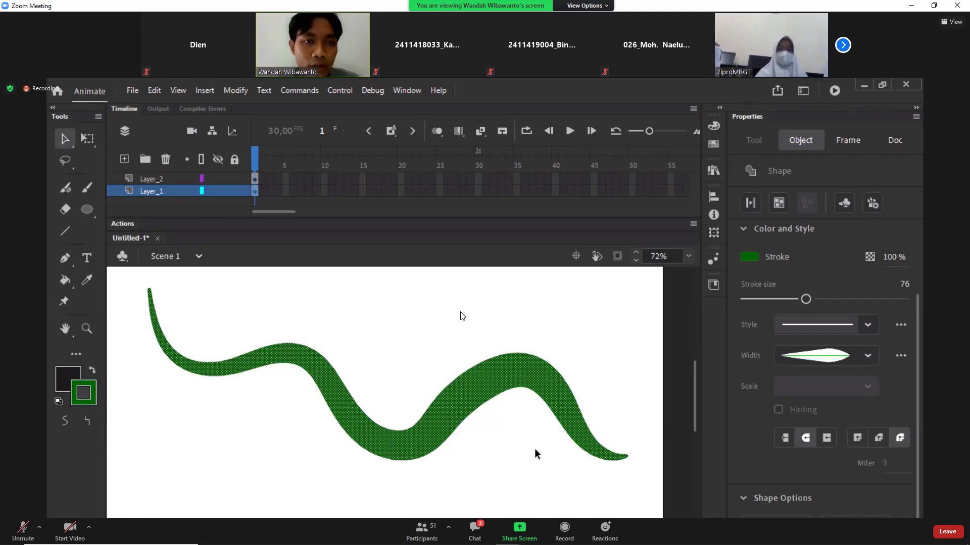
left_click(234, 90)
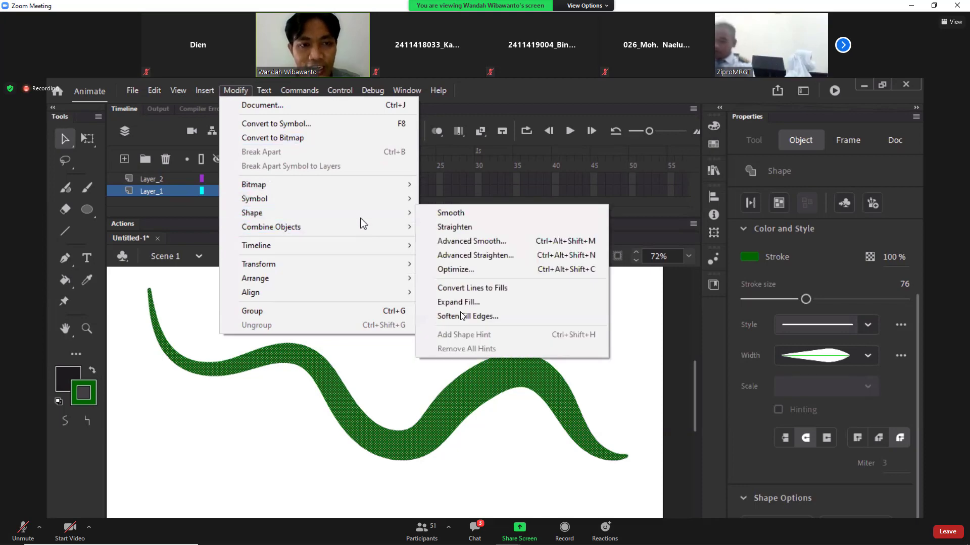
mouse_move(361, 219)
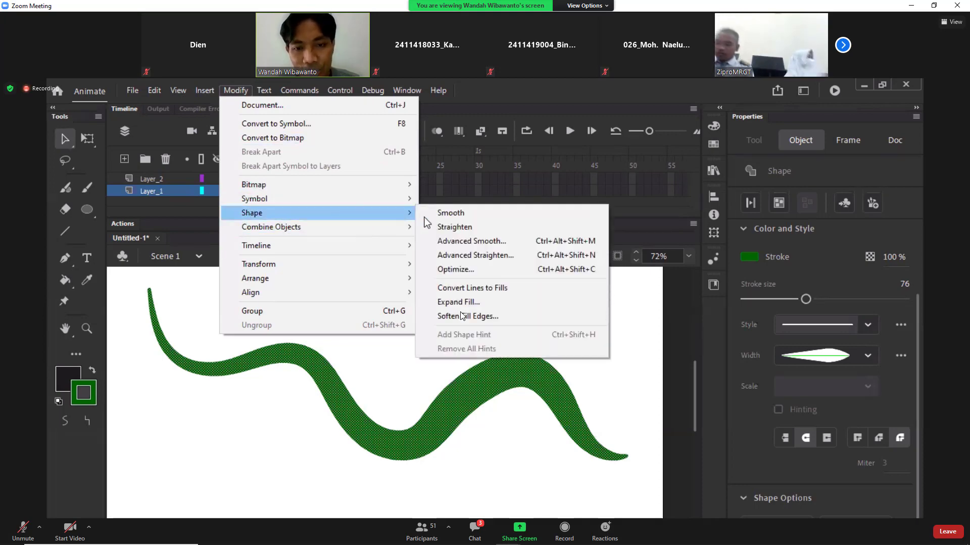
left_click(526, 291)
left_click(497, 404)
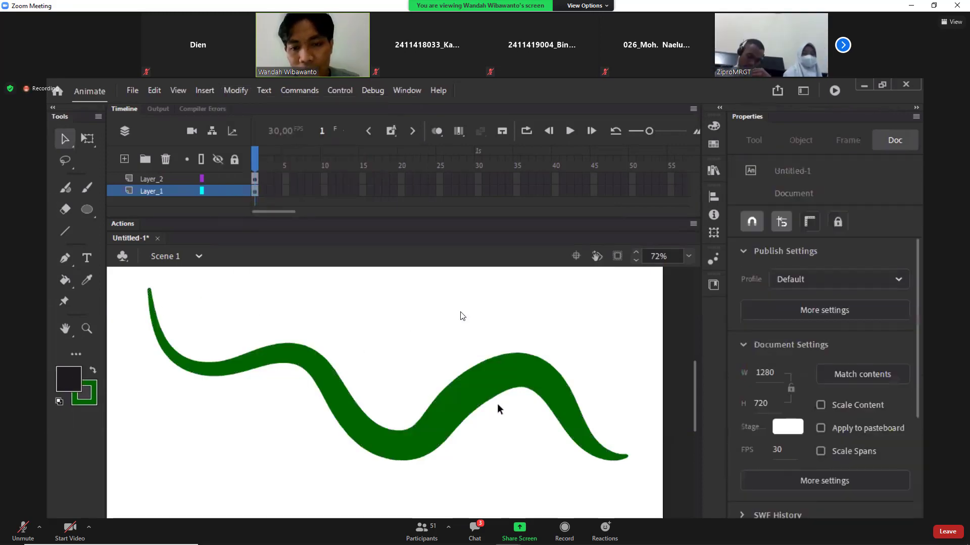
Step: Select the converted wavy shape to examine its fill properties and deselect it
left_click(468, 377)
left_click(433, 462)
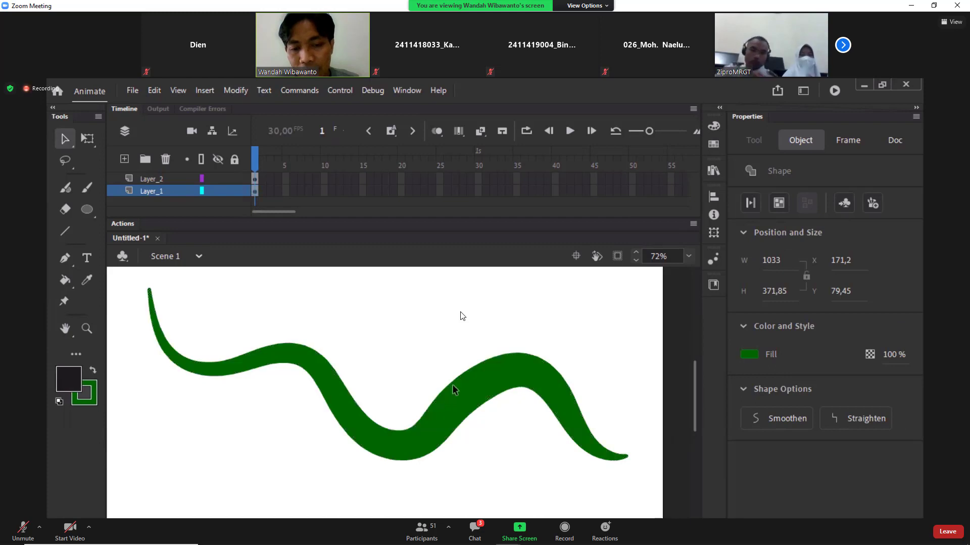
left_click(503, 382)
left_click(515, 443)
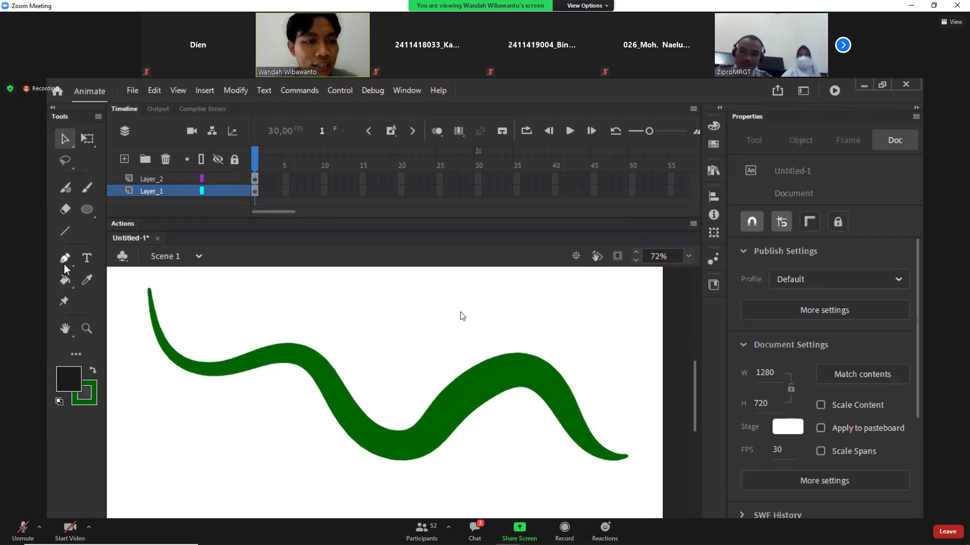
Step: Draw a circle about 48 px in diameter with the Oval tool, beyond the wavy shape's tail end and level with its hump
left_click_drag(538, 384, 434, 371)
key("z")
left_click_drag(407, 307, 636, 470)
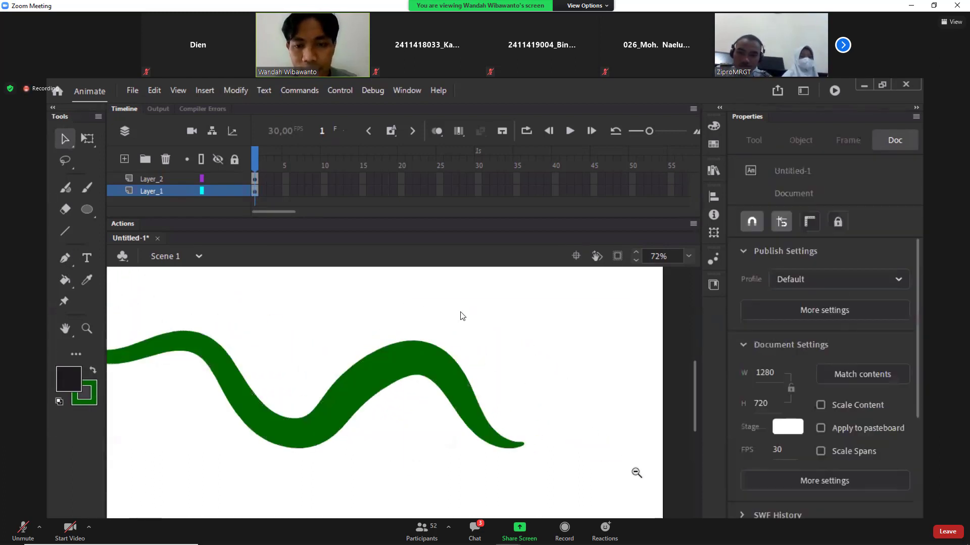
left_click(87, 209)
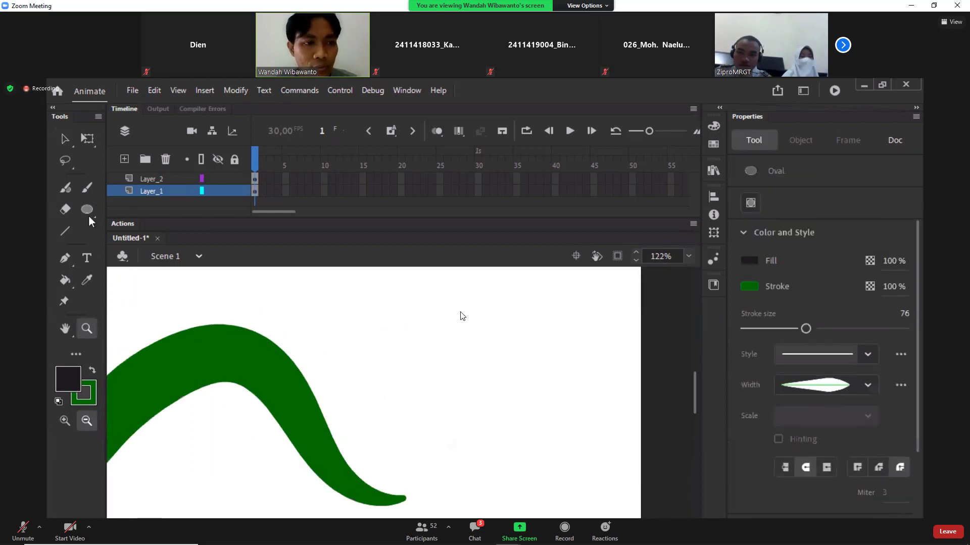
left_click_drag(413, 338, 446, 372)
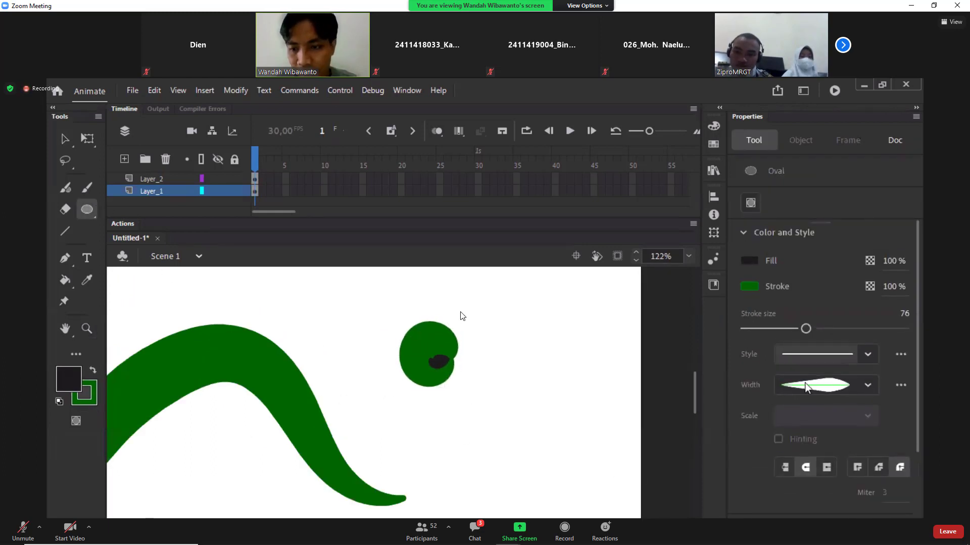
Step: Apply the uniform width profile to the circle's outline and reduce its stroke size to 6
left_click(861, 385)
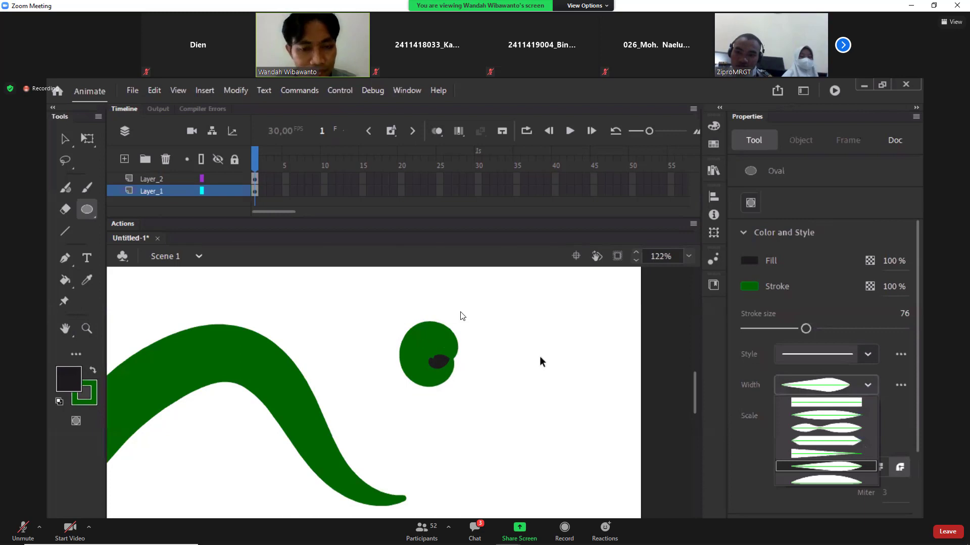
key("v")
left_click_drag(346, 302, 507, 397)
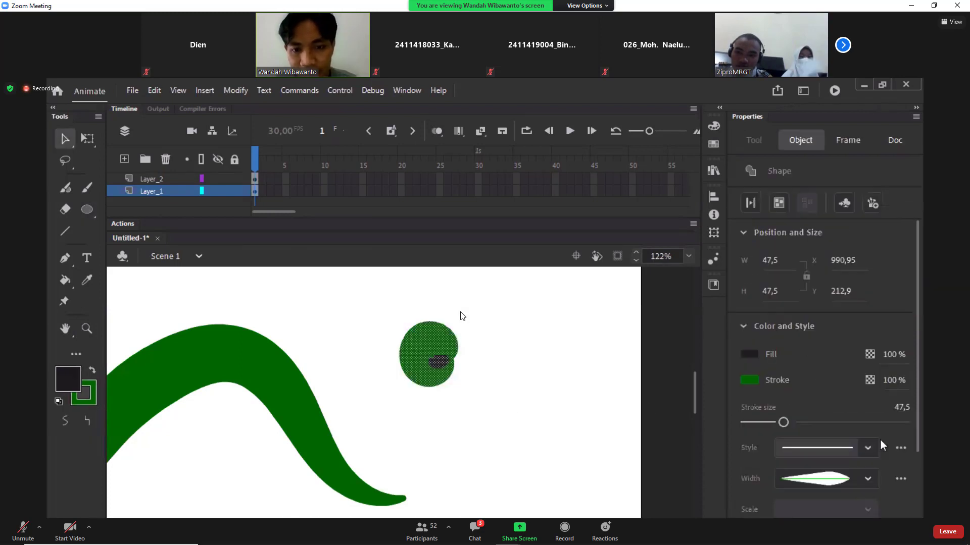
left_click(865, 487)
left_click(826, 384)
left_click_drag(778, 423, 749, 431)
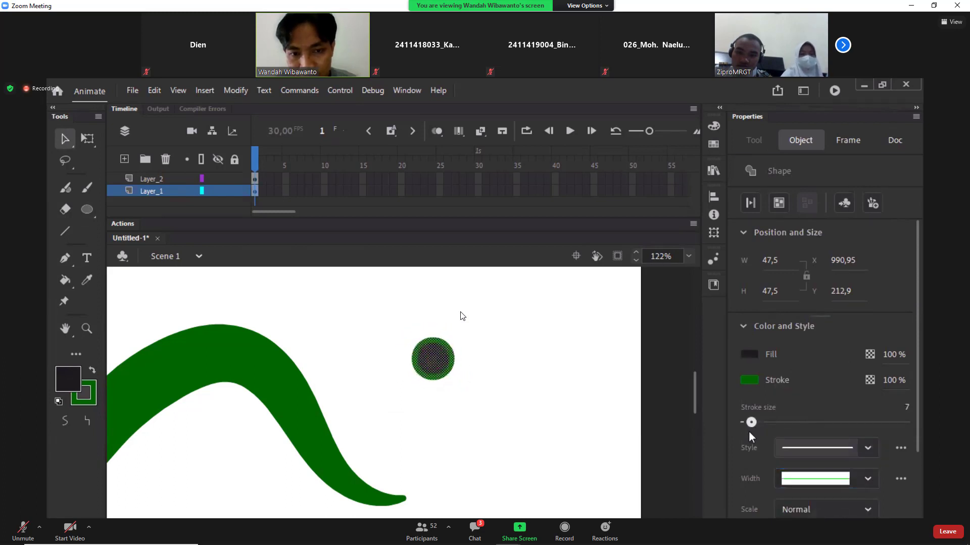
left_click(407, 396)
Step: Set only the circle outline's stroke size to 3
key("z")
left_click_drag(404, 334, 484, 396)
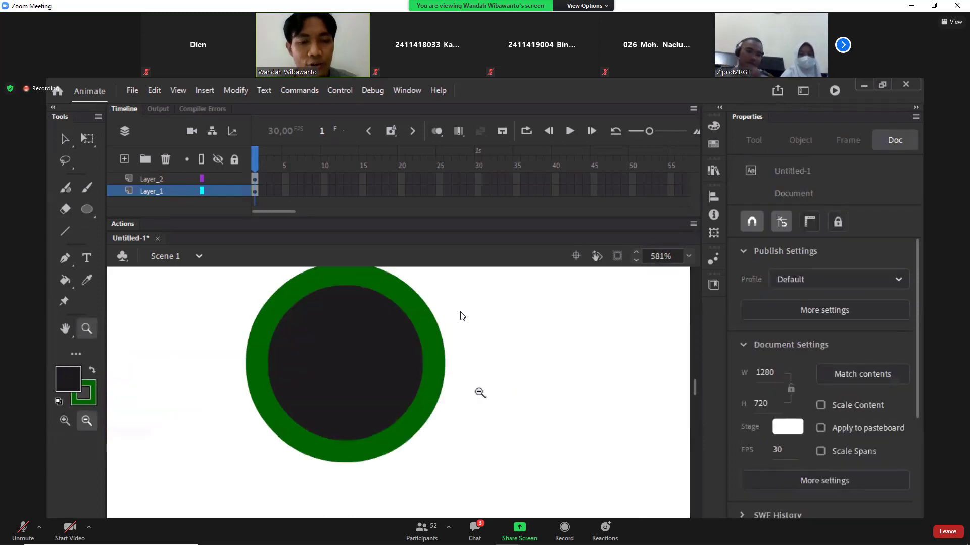
scroll(481, 394, "up", 2)
key("v")
left_click(427, 434)
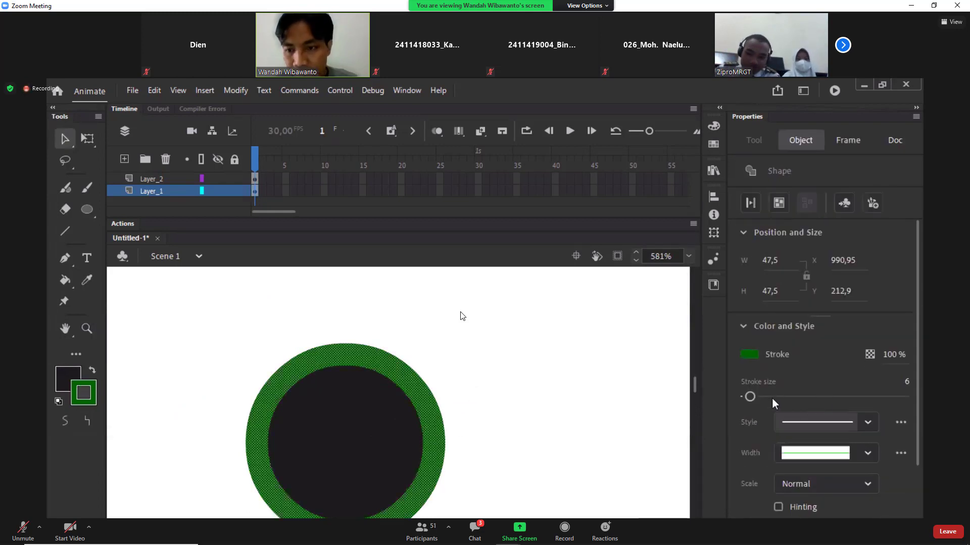
left_click_drag(749, 396, 748, 401)
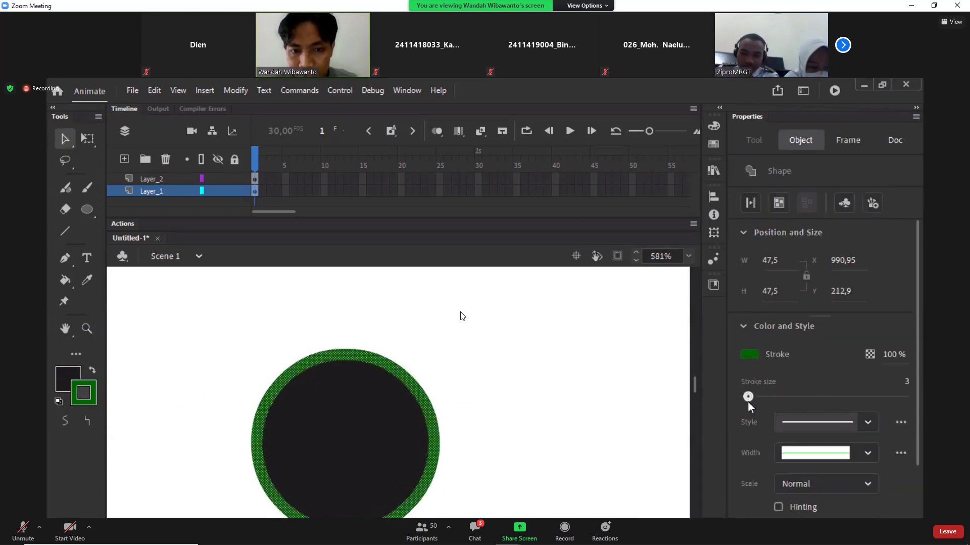
left_click(501, 409)
Step: Colour the circle's outline black (#000000) and its fill light grey (#CCCCCC)
left_click(430, 407)
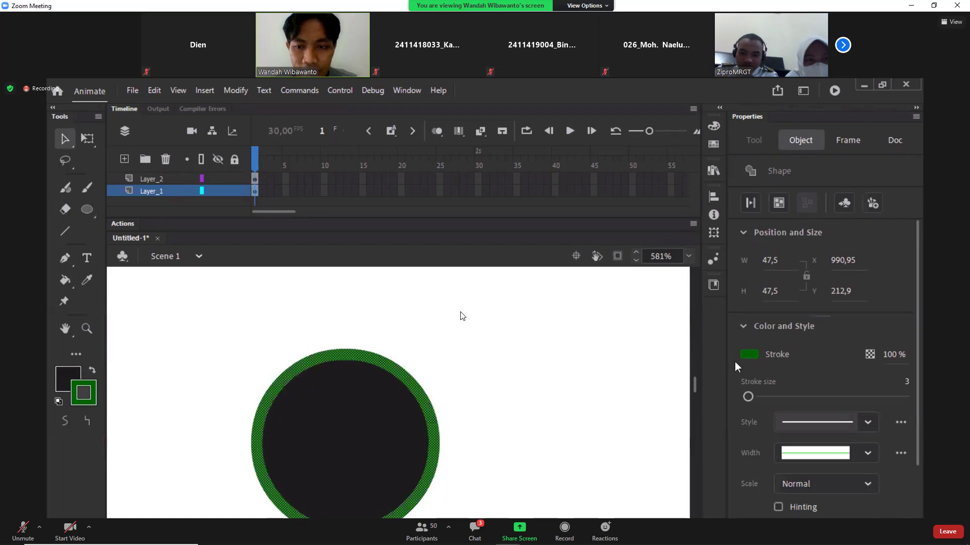
left_click(751, 350)
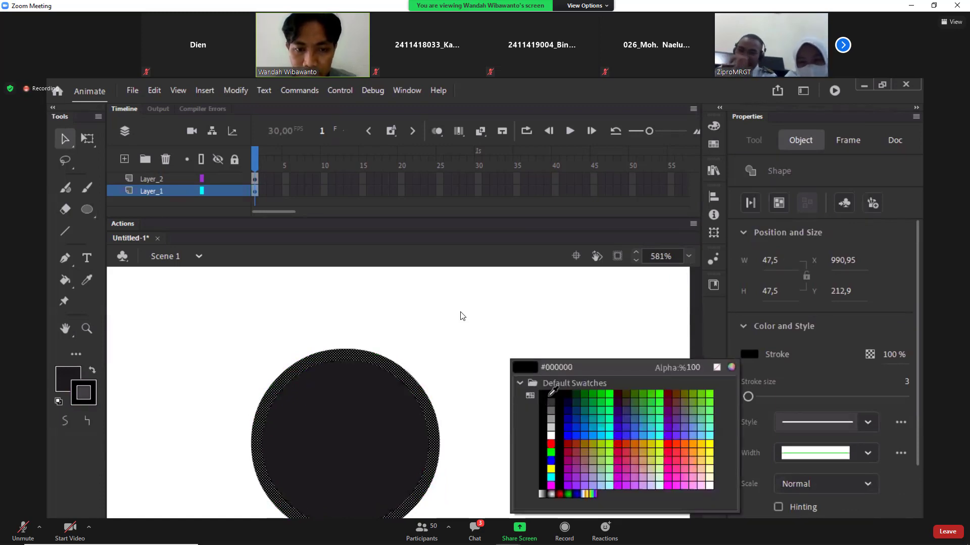
left_click(424, 433)
left_click(424, 434)
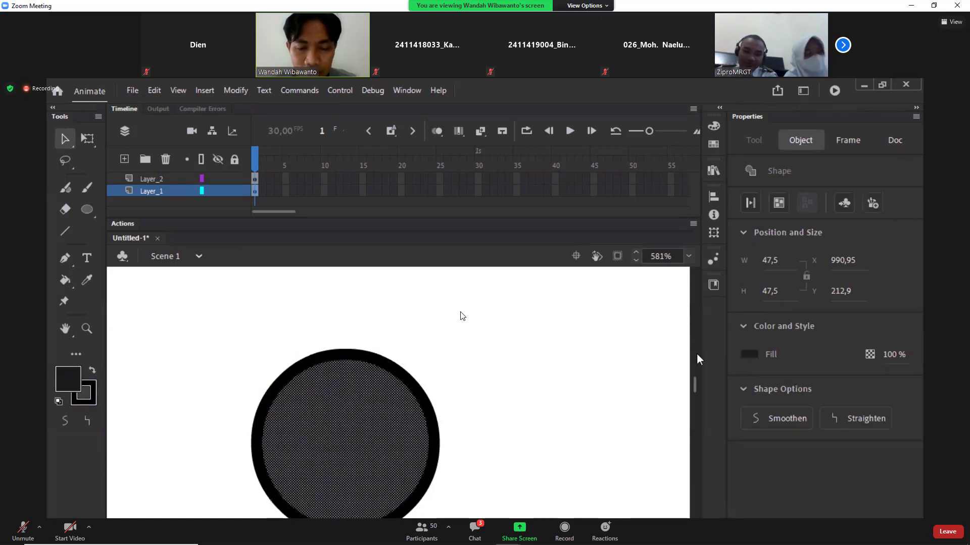
left_click(748, 354)
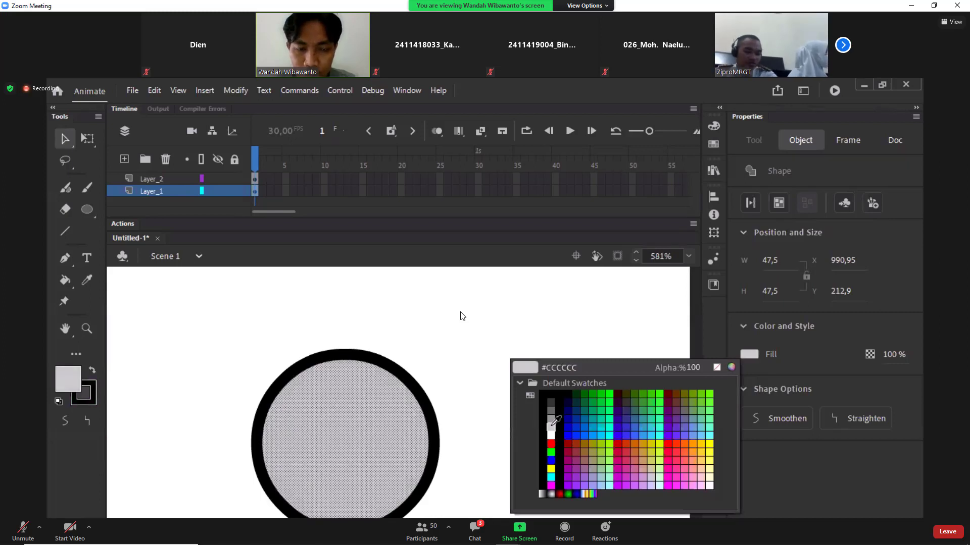
left_click(547, 425)
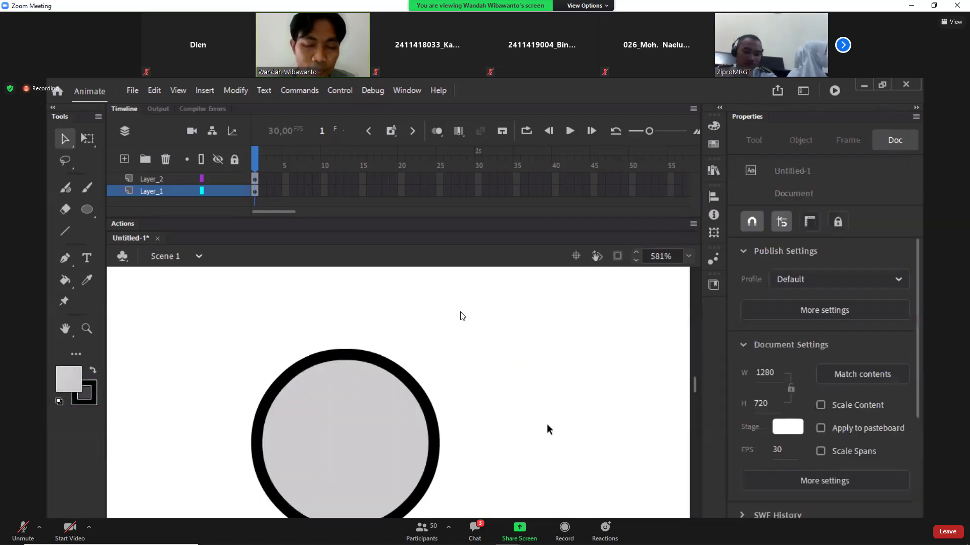
Step: Set the fill colour to a radial gradient running from white at the centre to dark grey (#565656) near the outer end
left_click(714, 126)
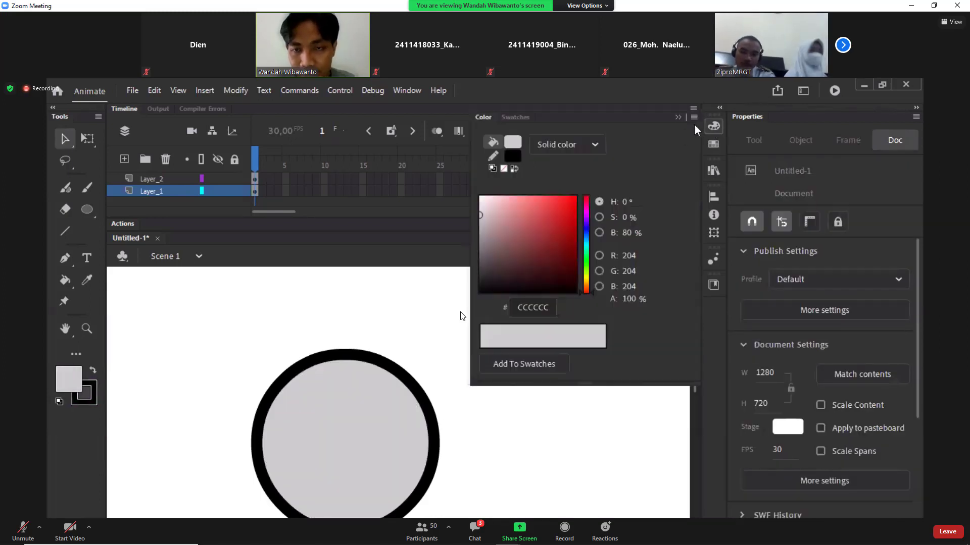
left_click(593, 145)
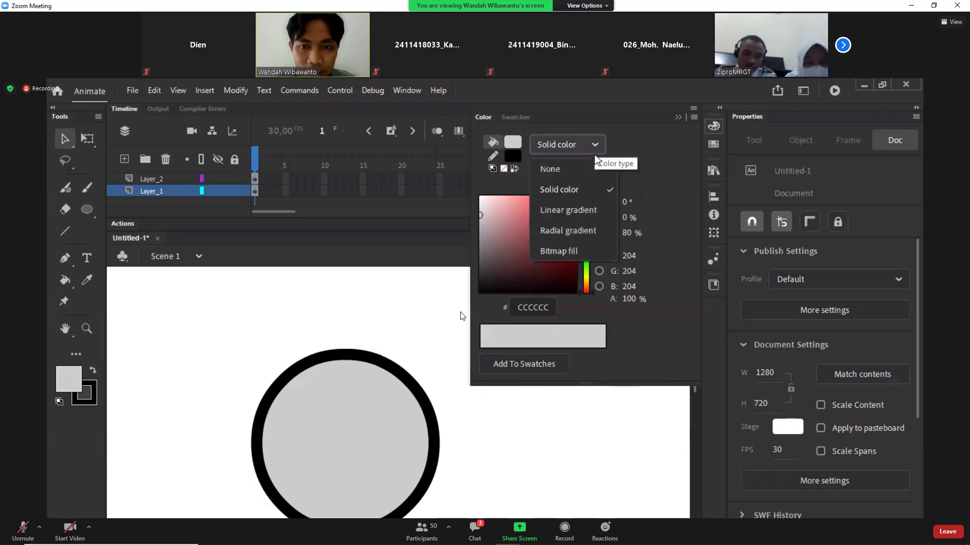
left_click(590, 212)
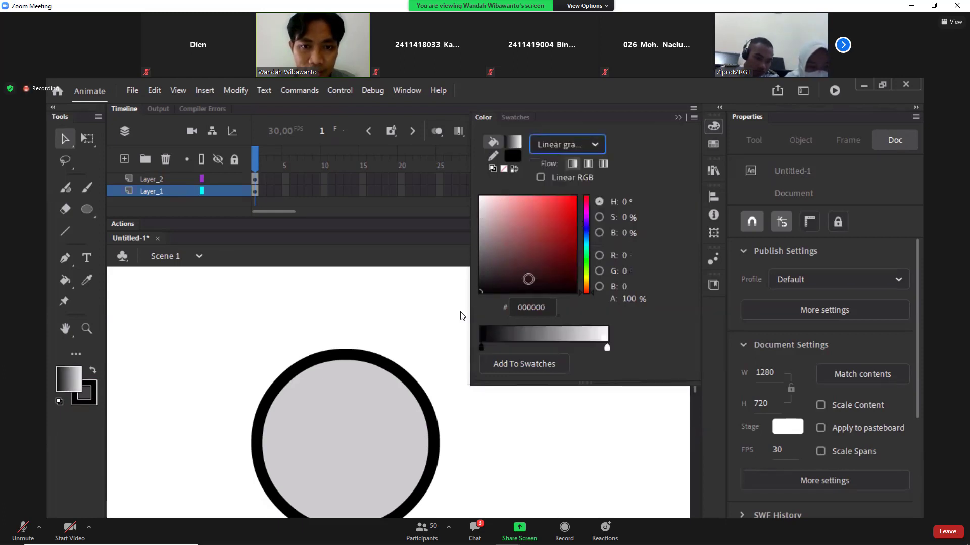
left_click(595, 145)
left_click(572, 230)
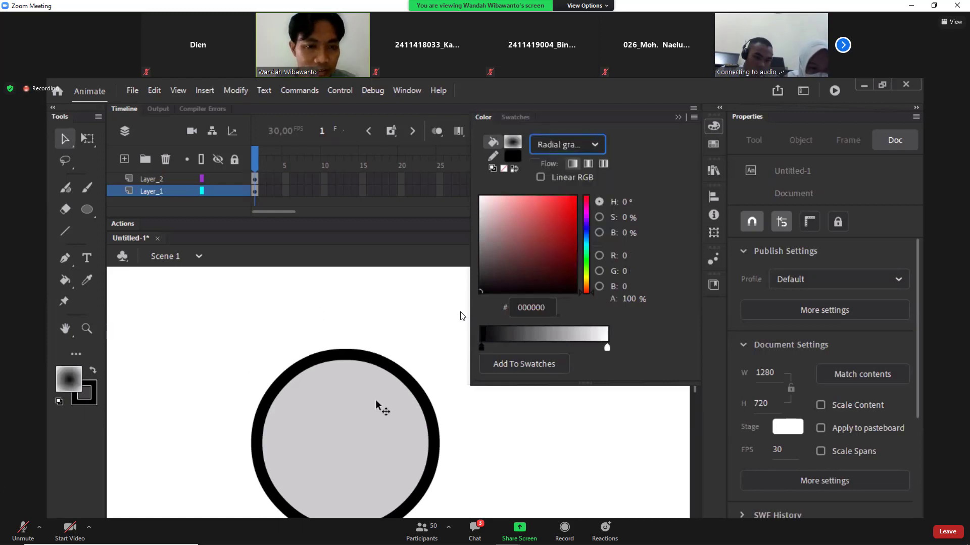
left_click_drag(481, 348, 443, 345)
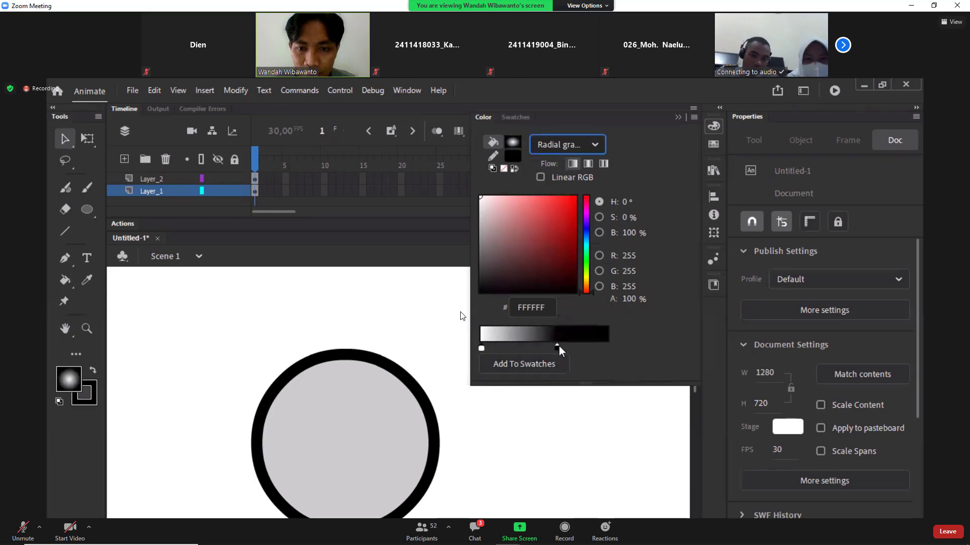
left_click_drag(558, 347, 599, 348)
left_click(480, 260)
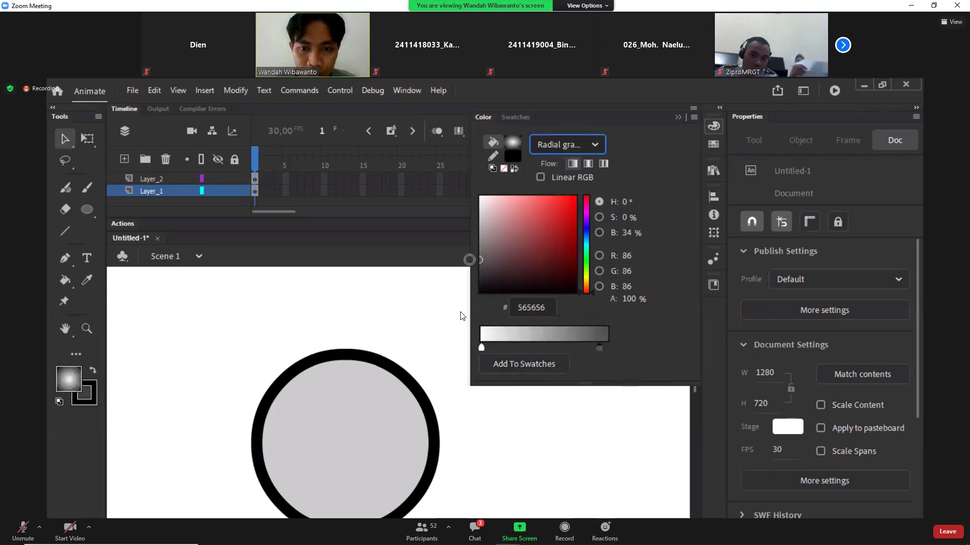
Step: Fill the circle with the radial gradient using the Paint Bucket, centring the highlight on its upper-left area
left_click(65, 280)
left_click(309, 405)
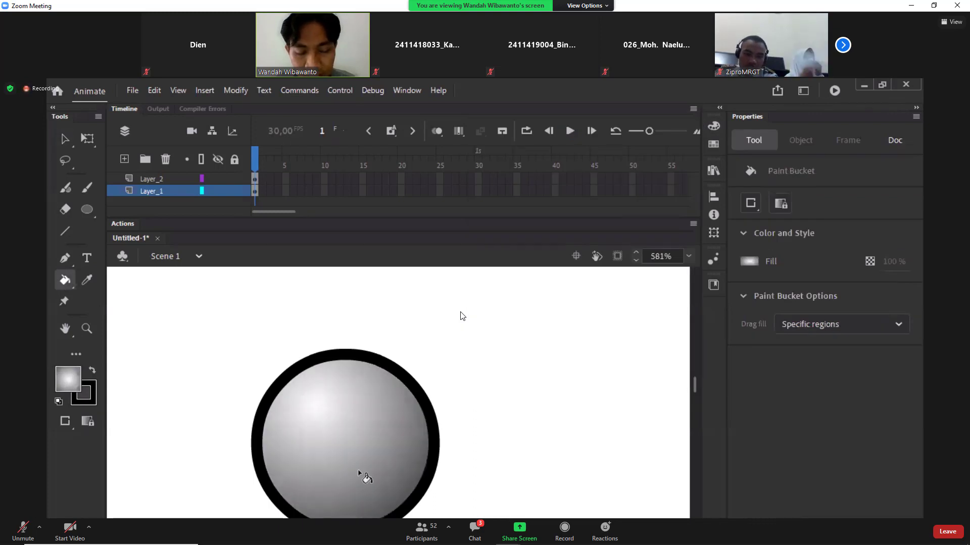
scroll(356, 441, "down", 2)
scroll(356, 442, "up", 2)
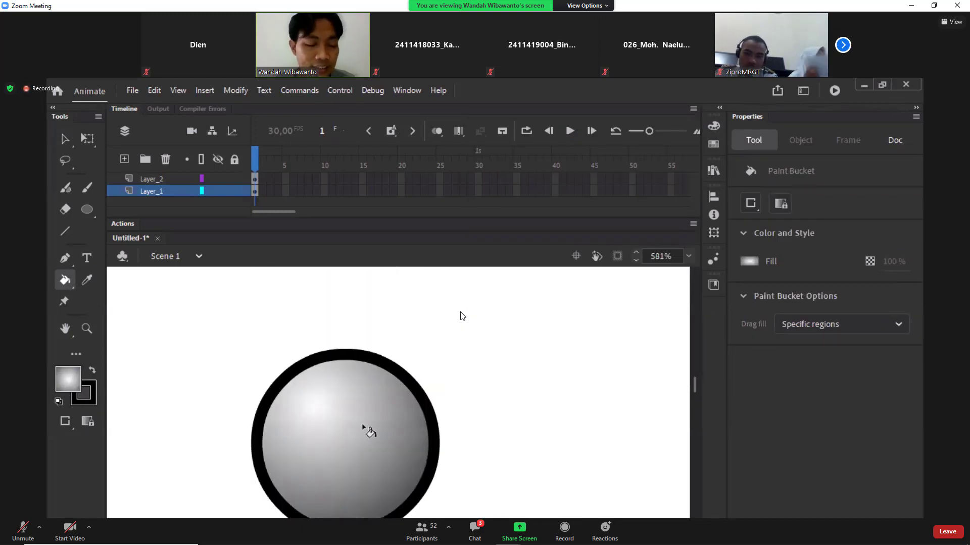
Step: Draw a small circle about 17 px in diameter with a solid near-black fill and black outline, to the right of the gradient circle
left_click(88, 209)
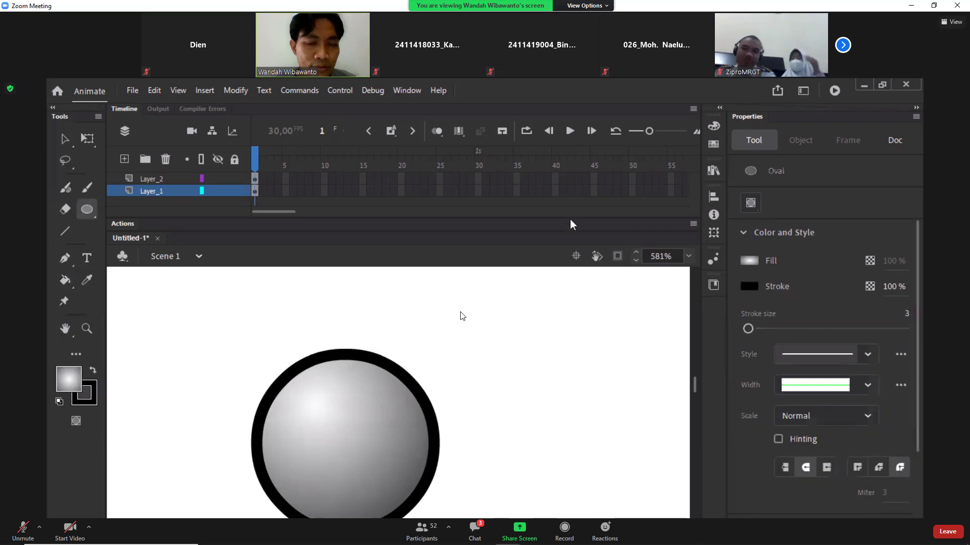
left_click(713, 126)
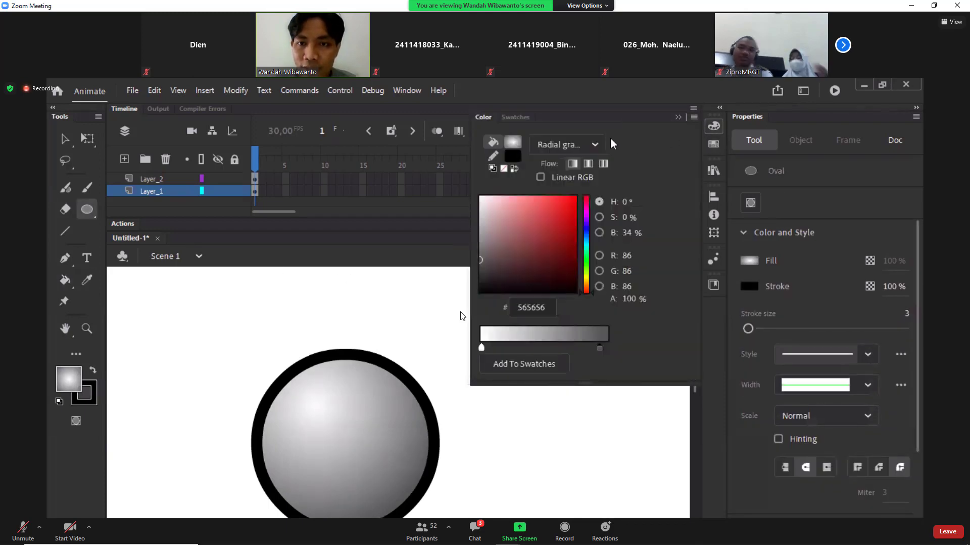
left_click(591, 145)
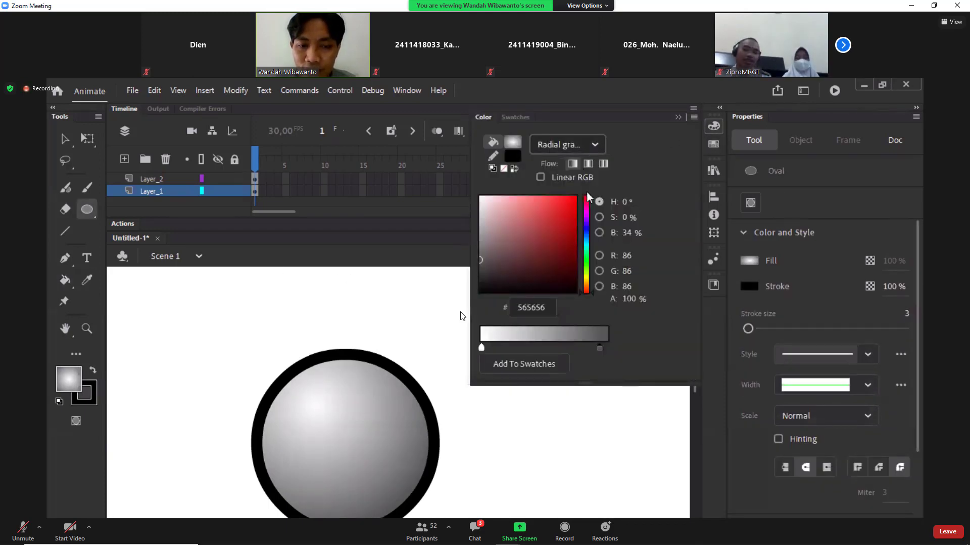
left_click(584, 168)
mouse_move(505, 417)
left_mouse_down()
mouse_move(558, 490)
mouse_move(571, 486)
left_mouse_up()
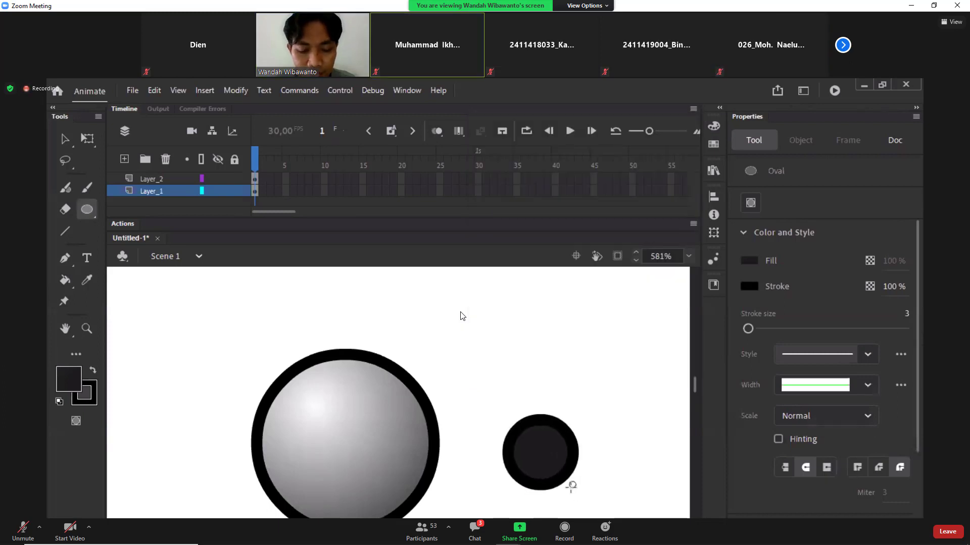
Step: Delete the small circle's outline and move its dark fill onto the gradient circle, slightly up and right of the centre
key("v")
left_click(574, 470)
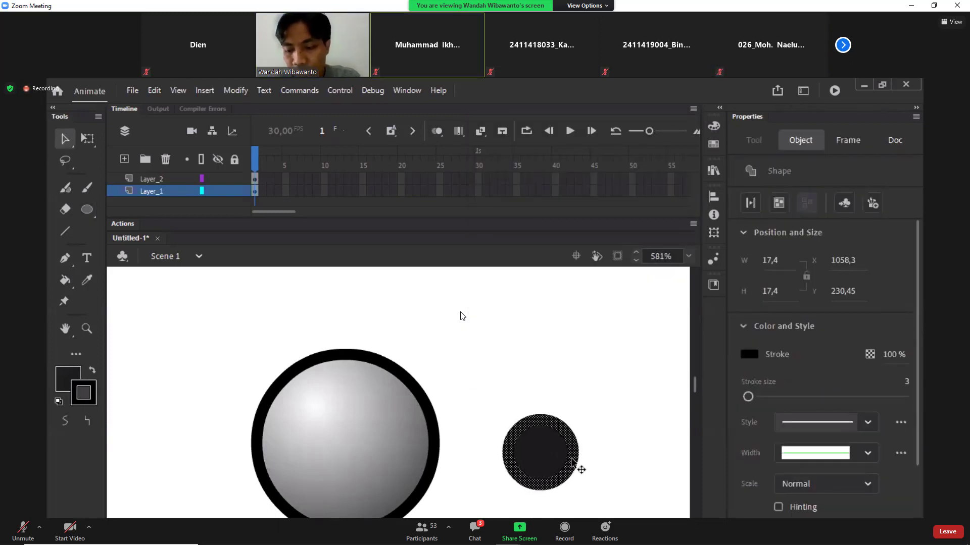
key("Delete")
left_click(555, 471)
left_click_drag(555, 472, 387, 448)
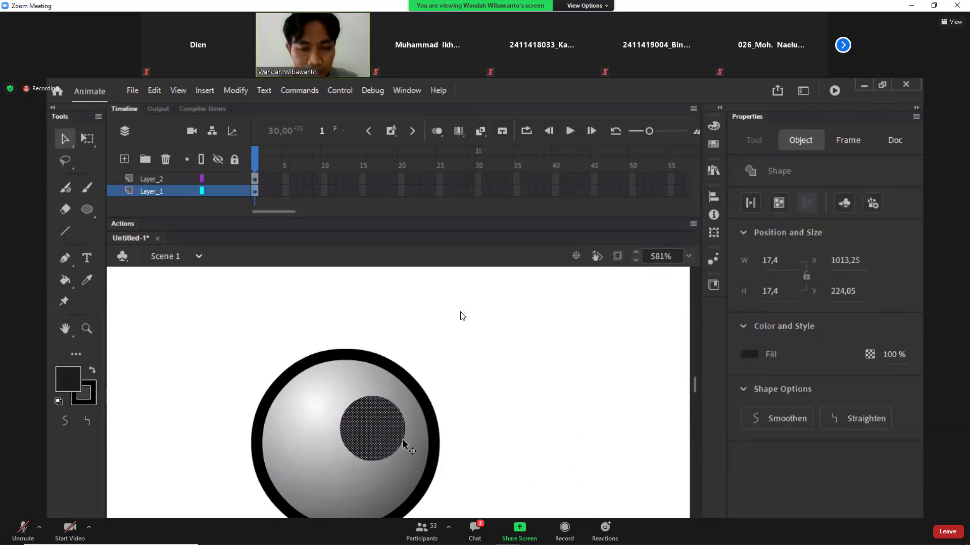
Step: Draw a much smaller dark circle with the Oval tool on the empty stage, beyond the gradient circle's upper right
left_click(240, 272)
left_click(87, 209)
left_click_drag(508, 352, 538, 381)
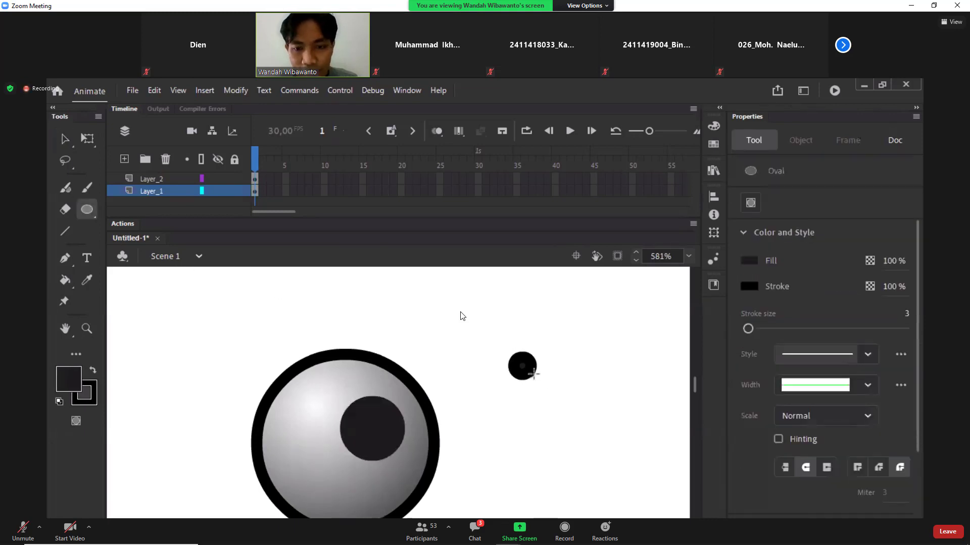
Step: Delete the black outline around the small dark circle beside the eye
key("v")
left_click(535, 379)
key("Delete")
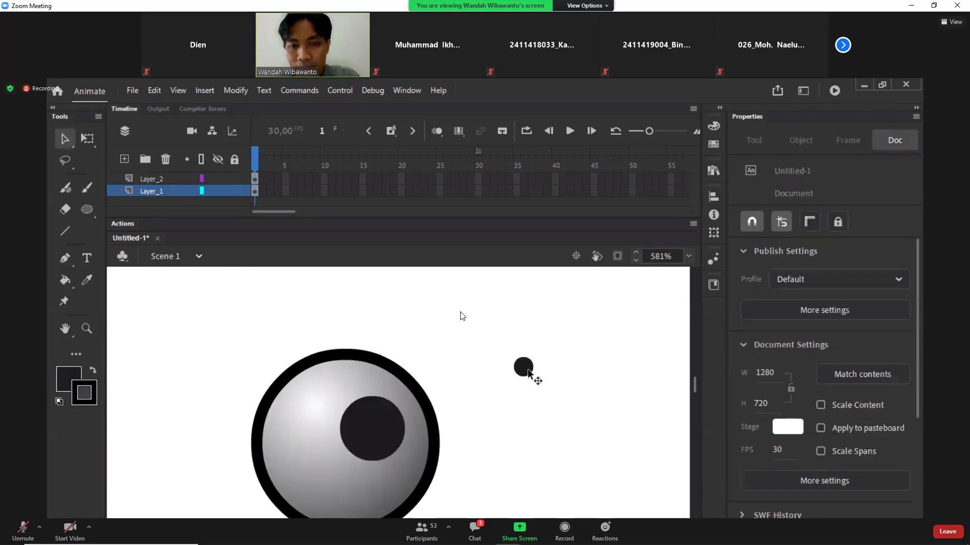
Step: Recolour the small circle light grey and move it onto the upper right part of the pupil as a highlight
left_click(524, 368)
left_click(713, 128)
left_click_drag(482, 221, 470, 207)
left_click(441, 323)
left_click_drag(527, 372, 390, 428)
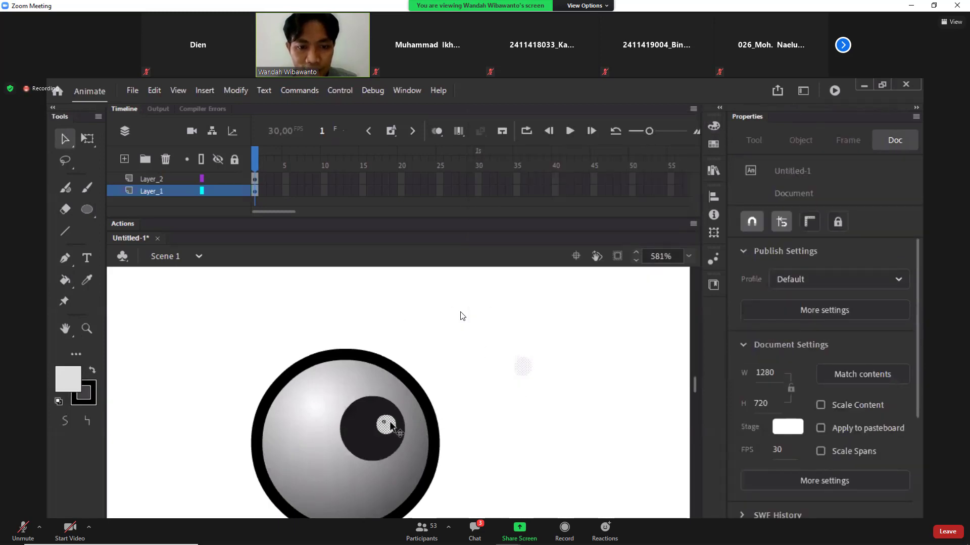
left_click(492, 436)
Step: Duplicate the complete eye and place the copy to its left, slightly overlapping the original
key("z")
left_click(475, 469)
left_click(472, 469)
left_click(471, 468)
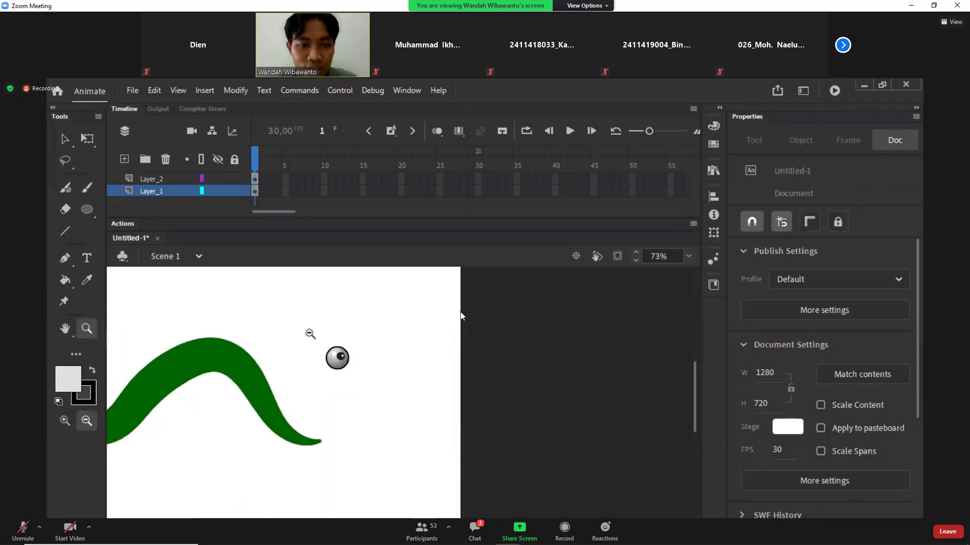
left_click_drag(303, 324, 389, 408)
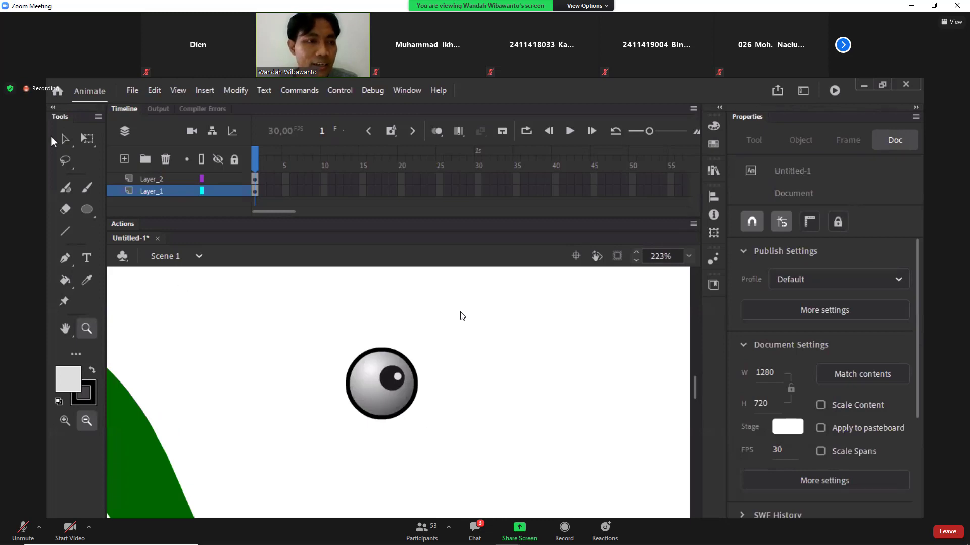
key("v")
left_click_drag(321, 332, 482, 462)
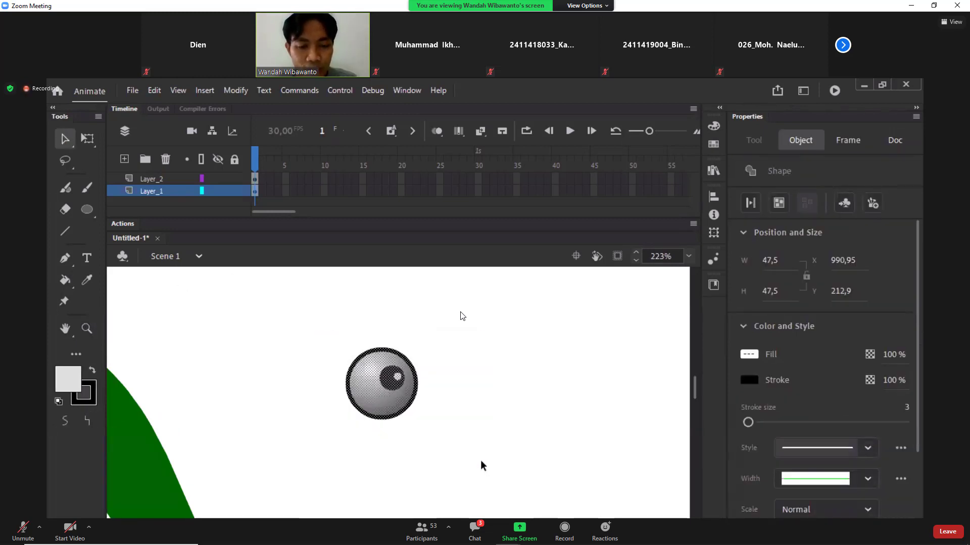
left_click(384, 391)
left_click_drag(384, 392, 335, 401)
left_click(472, 462)
Step: Draw a rounded snout outline in black with the Paint Brush, from the right eye's lower edge around to the mouth corner
key("z")
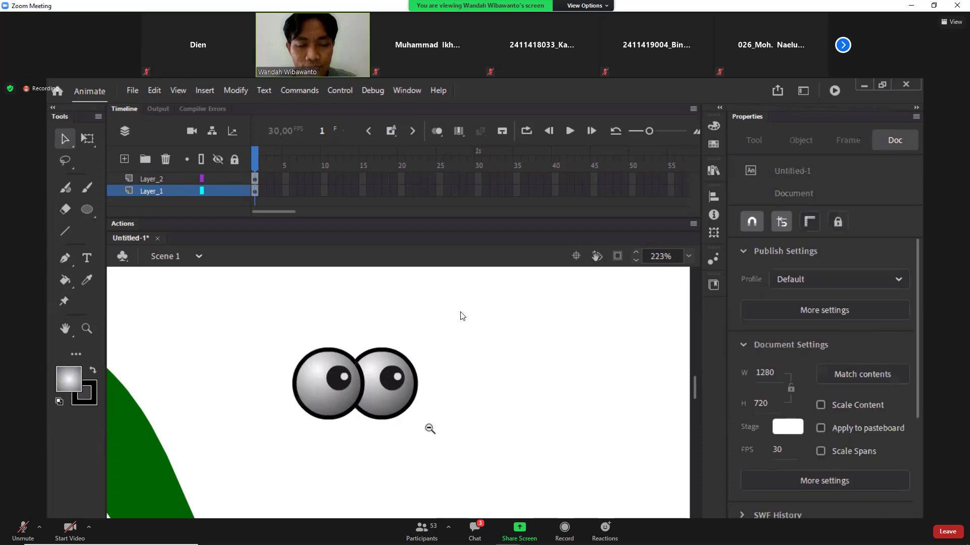
left_click(434, 431, "alt")
left_click_drag(318, 358, 435, 446)
key("y")
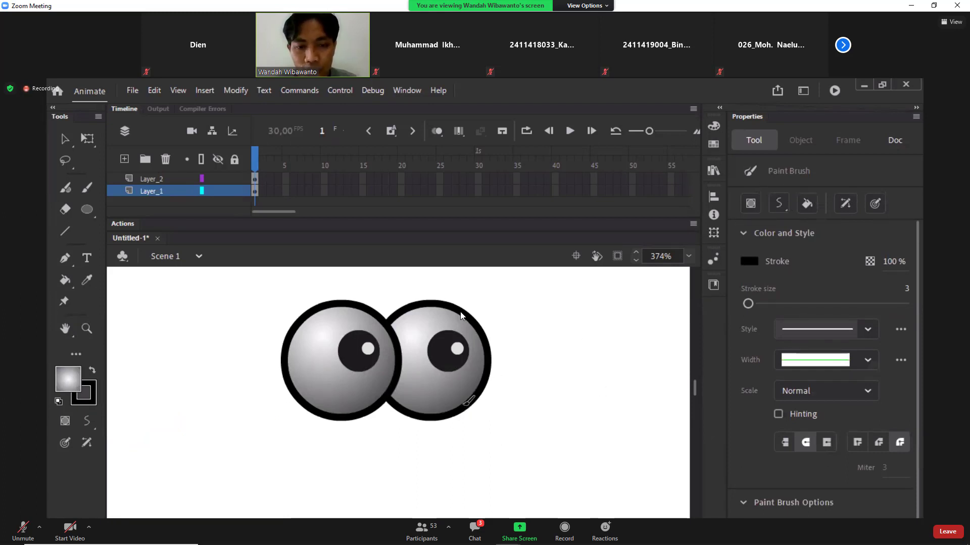
mouse_move(477, 401)
left_mouse_down()
mouse_move(549, 427)
mouse_move(584, 452)
mouse_move(578, 513)
mouse_move(376, 513)
mouse_move(341, 477)
mouse_move(283, 467)
mouse_move(263, 432)
left_mouse_up()
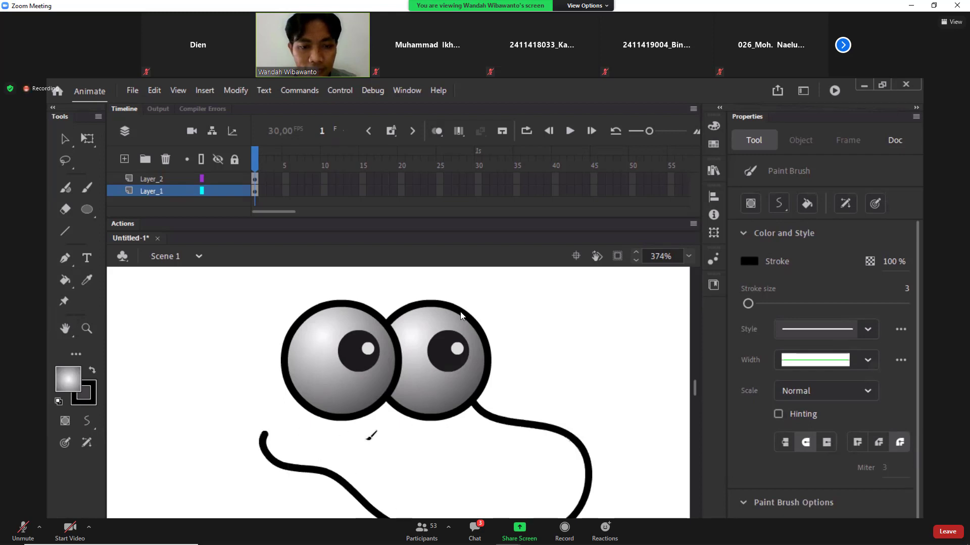
Step: Paint the cheek crease, the open mouth line and the lower jaw outline beneath the snout
scroll(302, 386, "down", 2)
mouse_move(277, 328)
left_mouse_down()
mouse_move(232, 362)
mouse_move(269, 433)
mouse_move(349, 507)
mouse_move(405, 516)
mouse_move(424, 508)
mouse_move(410, 449)
mouse_move(424, 437)
mouse_move(397, 461)
mouse_move(334, 446)
mouse_move(230, 379)
mouse_move(152, 299)
left_mouse_up()
scroll(417, 472, "down", 2)
scroll(303, 353, "up", 2)
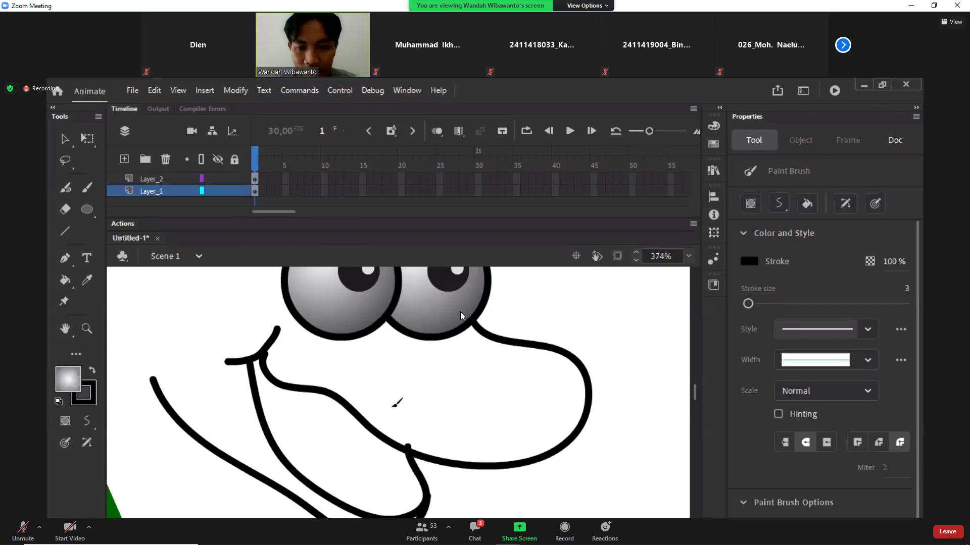
Step: Delete the short stroke end that sticks out above the snout line where the front of the mouth meets it
key("z")
left_click(492, 404, "alt")
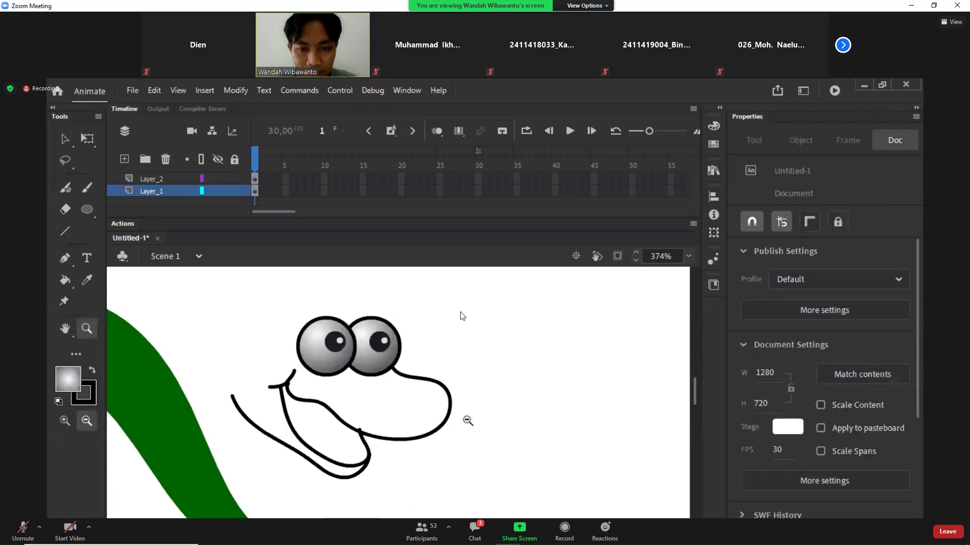
left_click(445, 423, "alt")
left_click_drag(297, 360, 415, 453)
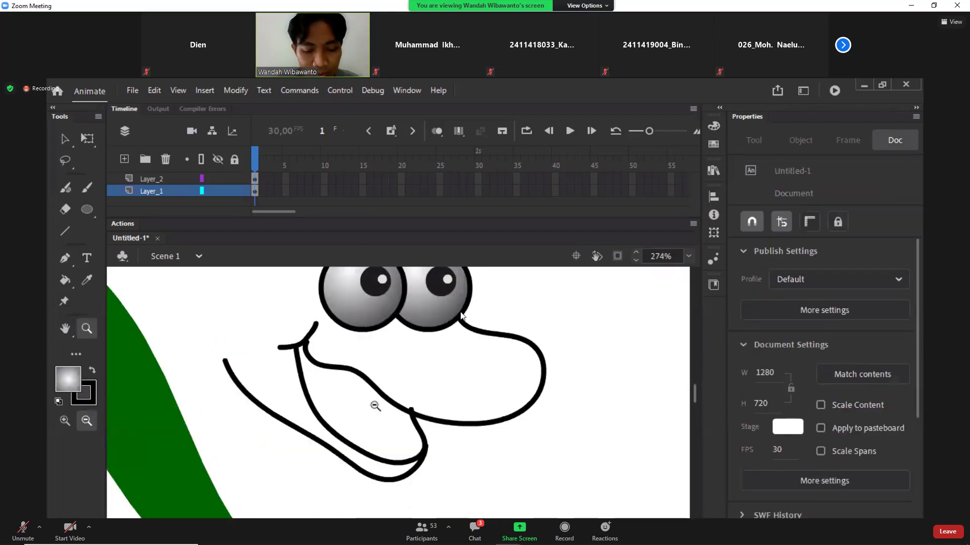
key("v")
left_click(412, 412)
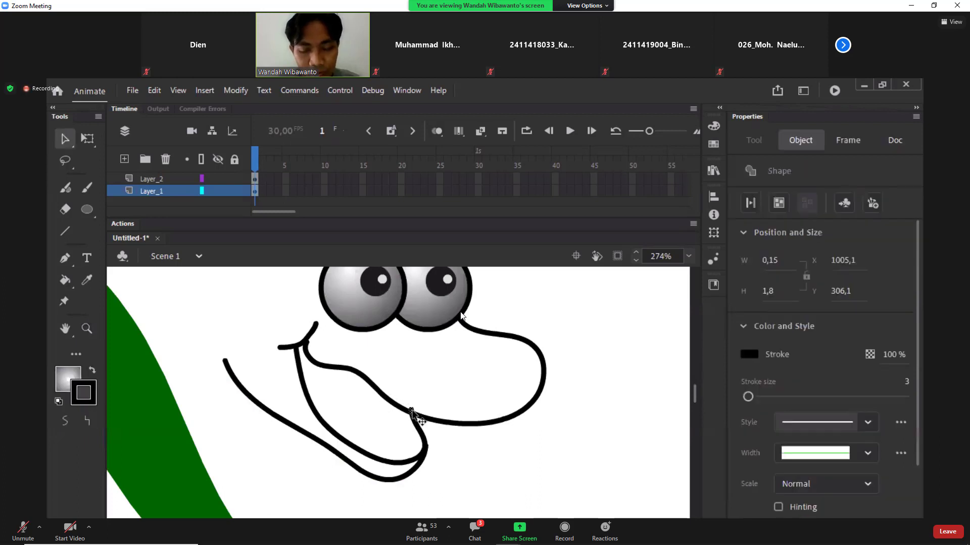
left_click(414, 405)
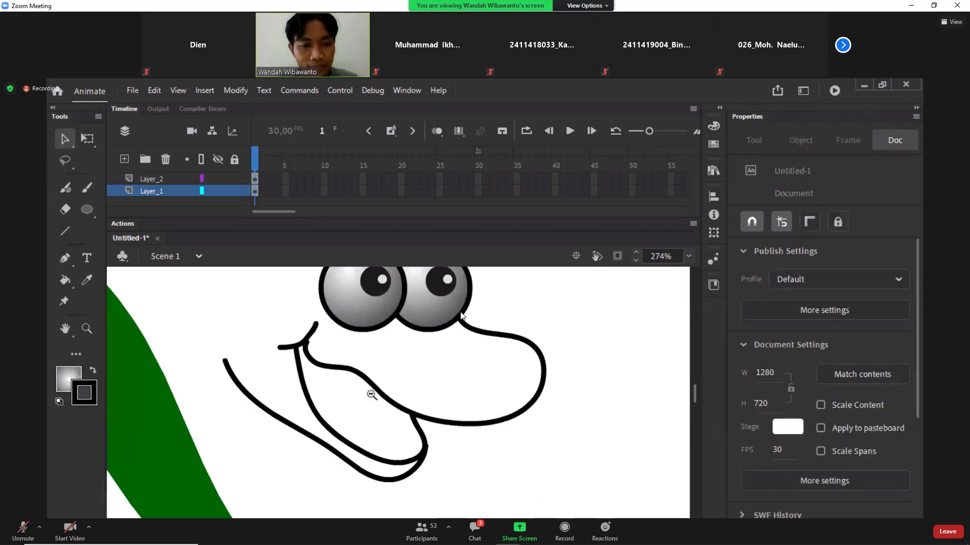
key("z")
left_click(393, 402)
left_click(395, 405)
left_click_drag(341, 343, 510, 458)
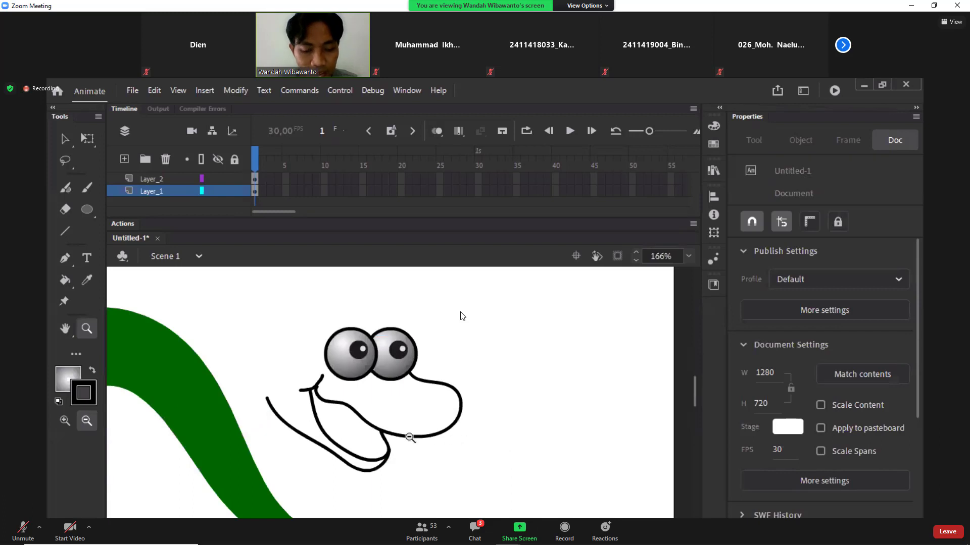
key("v")
left_click_drag(257, 299, 523, 481)
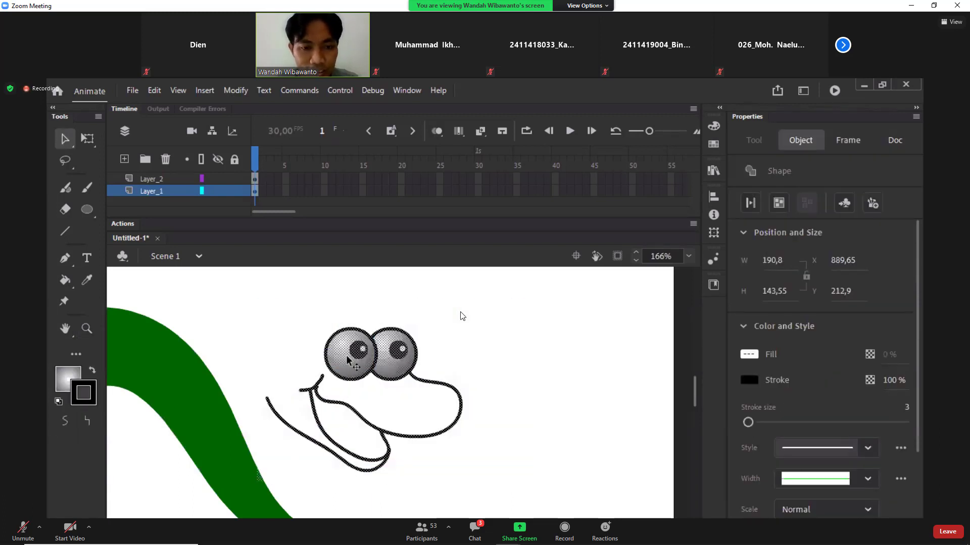
left_click_drag(348, 361, 421, 353)
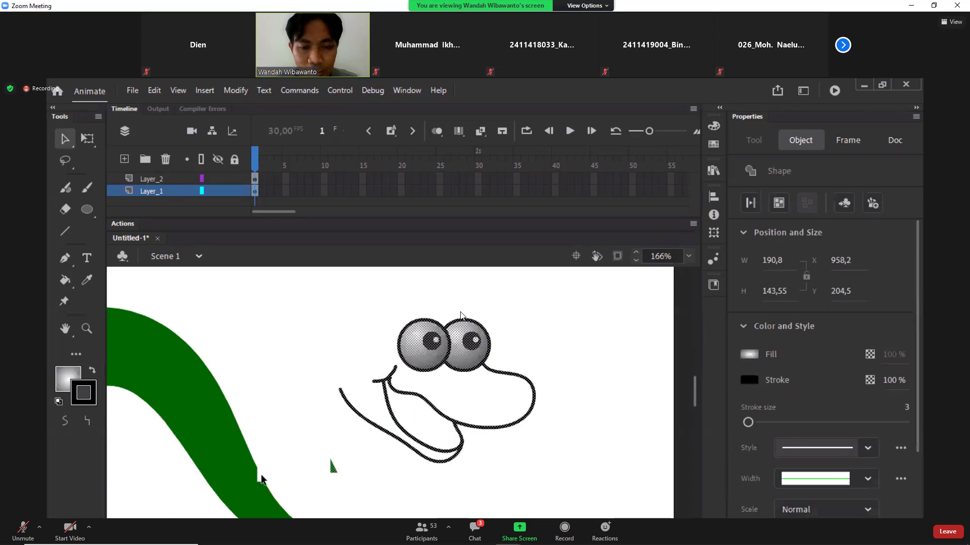
key("ctrl+z")
left_click(390, 473)
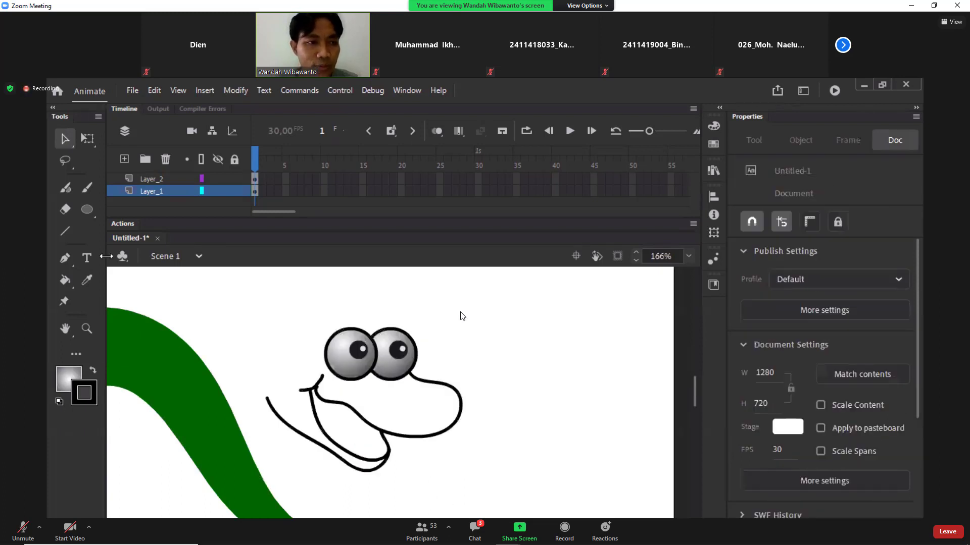
Step: Select only the eyes and face lines with the Lasso and move them up and right to about X 1036, Y 153
left_click(60, 163)
mouse_move(242, 342)
left_mouse_down()
mouse_move(253, 396)
mouse_move(327, 466)
mouse_move(428, 495)
mouse_move(512, 390)
mouse_move(402, 256)
mouse_move(292, 287)
mouse_move(254, 343)
left_mouse_up()
key("v")
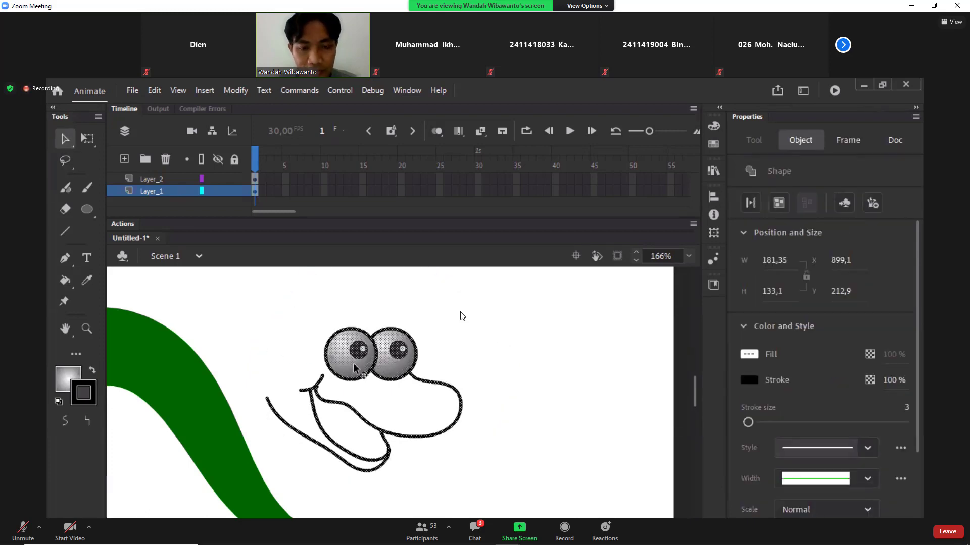
mouse_move(353, 362)
left_mouse_down()
mouse_move(504, 297)
mouse_move(495, 305)
left_mouse_up()
Step: Draw the rounded back of the head with the Paint Brush, from the top of the eyes around to the lower jaw line
key("z")
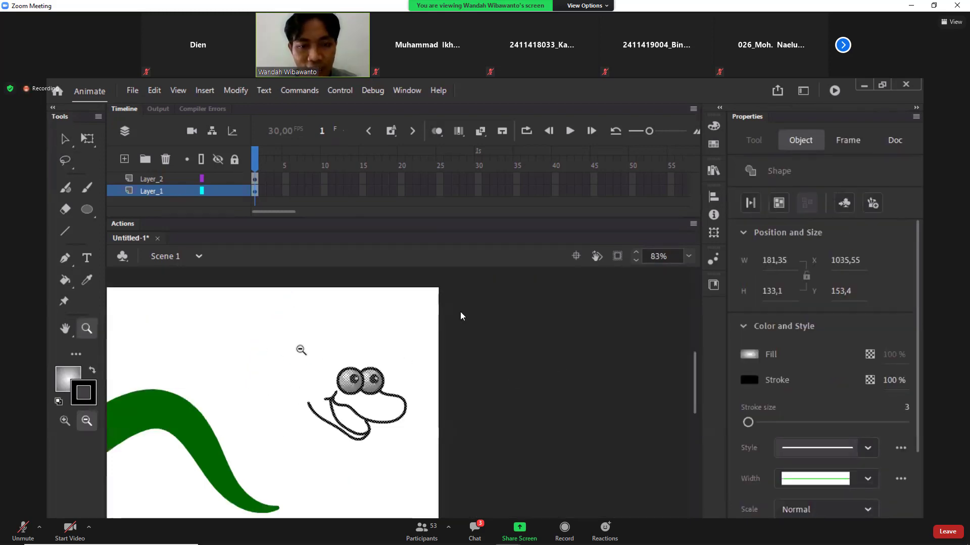
left_click_drag(301, 348, 430, 453)
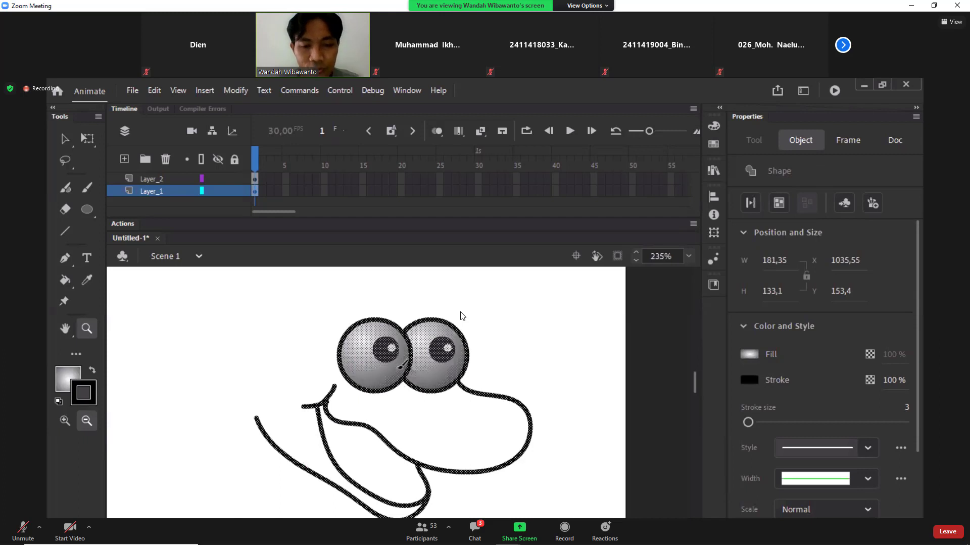
key("y")
mouse_move(423, 321)
left_mouse_down()
mouse_move(405, 298)
mouse_move(323, 289)
mouse_move(287, 321)
left_mouse_up()
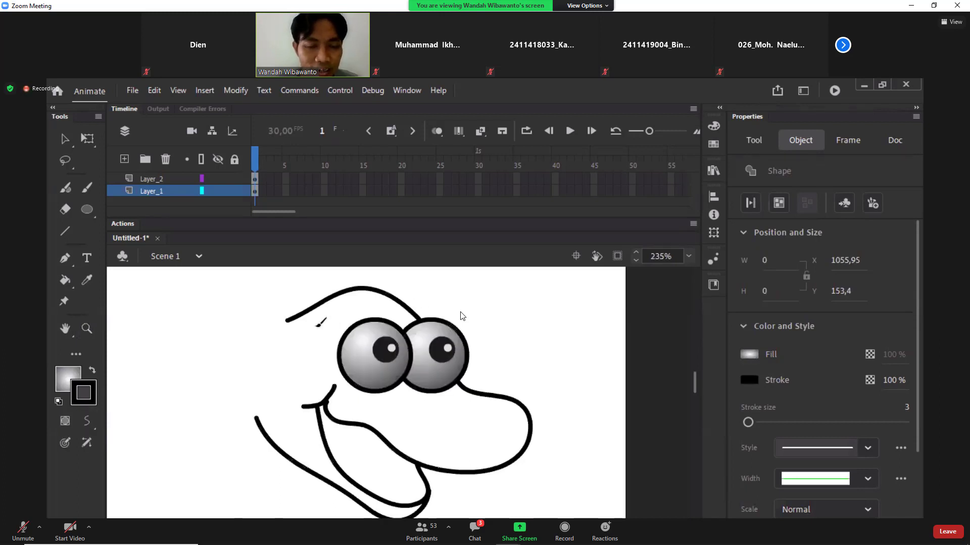
key("ctrl+z")
mouse_move(423, 318)
left_mouse_down()
mouse_move(327, 272)
mouse_move(251, 285)
mouse_move(229, 305)
mouse_move(224, 355)
mouse_move(258, 418)
left_mouse_up()
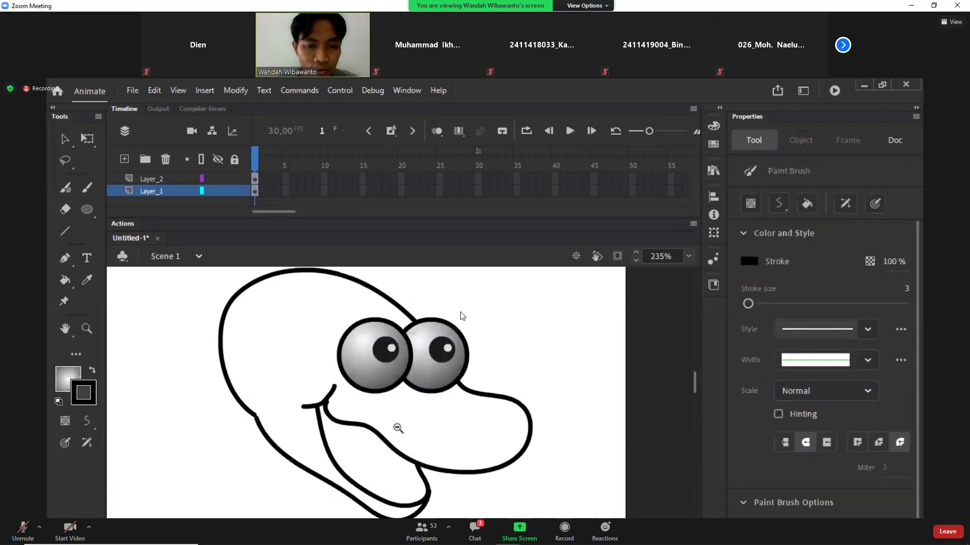
Step: Draw two small curved nostrils with the Paint Brush near the tip of the snout
key("z")
left_click(397, 433)
left_click(393, 446)
left_click_drag(320, 332, 469, 429)
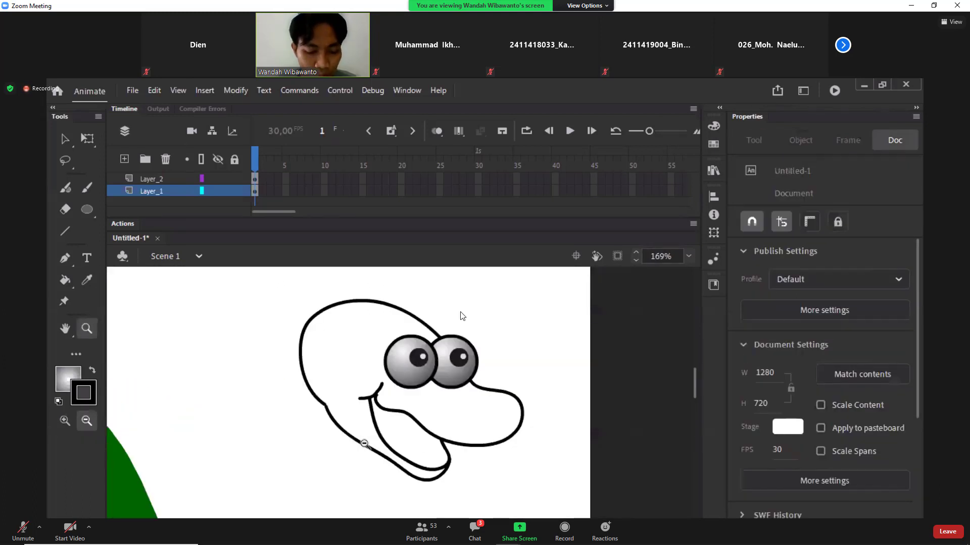
key("v")
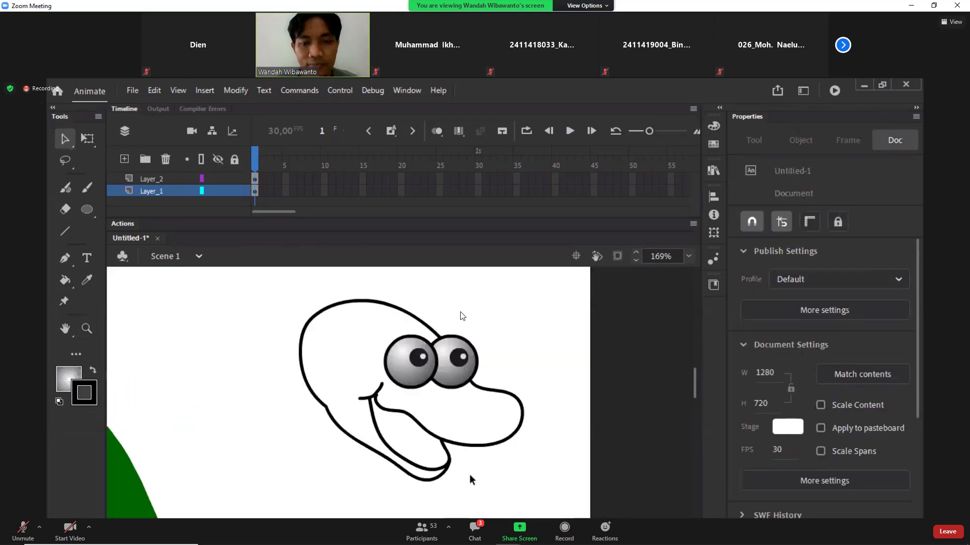
key("z")
left_click_drag(414, 359, 526, 454)
key("y")
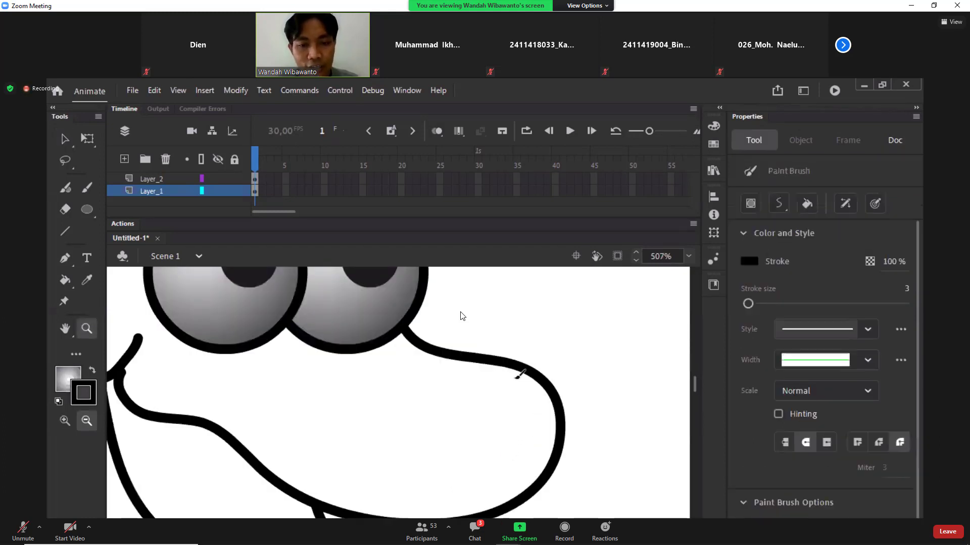
mouse_move(499, 414)
left_mouse_down()
mouse_move(515, 378)
mouse_move(535, 395)
left_mouse_up()
left_click_drag(418, 406, 395, 425)
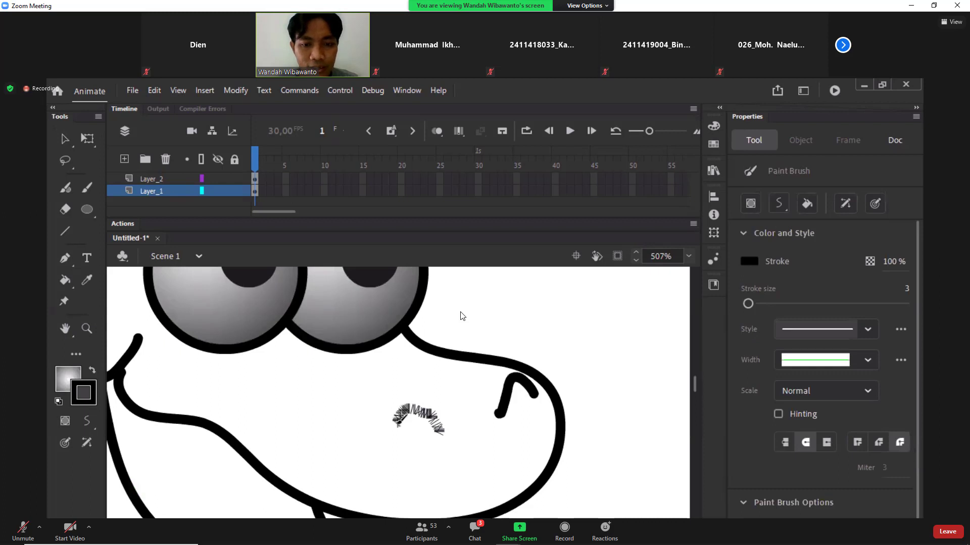
key("ctrl+z")
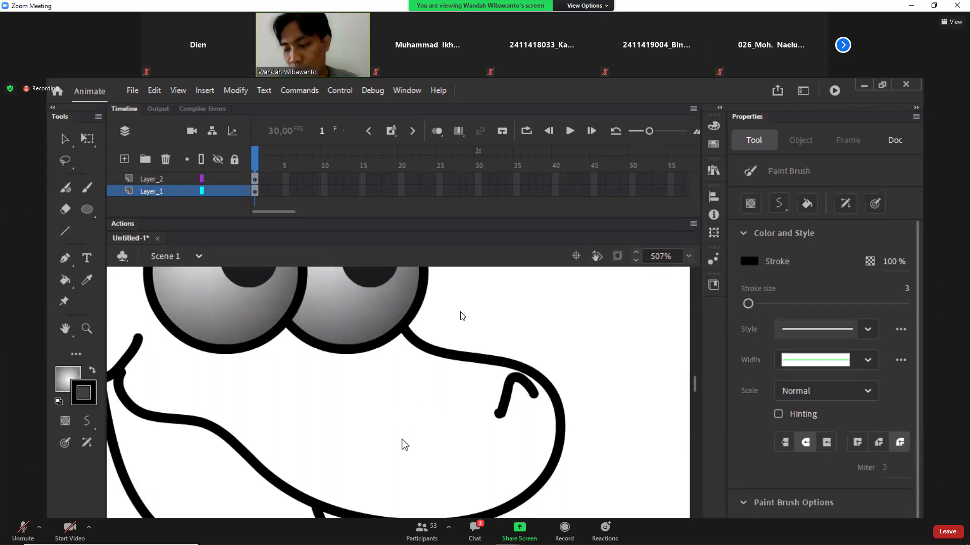
key("z")
double_click(412, 412)
left_click_drag(214, 341, 380, 478)
key("v")
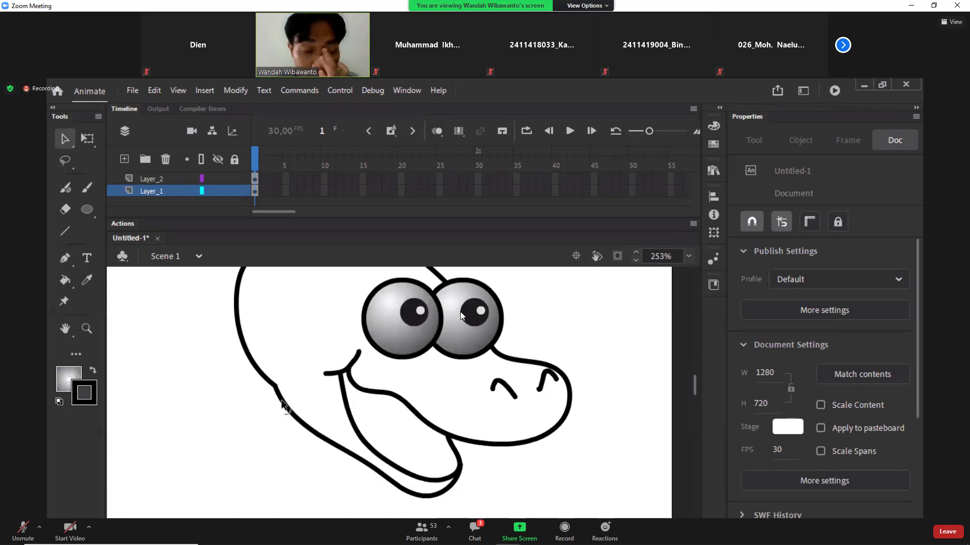
Step: Sample the dark green of the snake's body and fill the head with it
scroll(225, 434, "down", 3)
scroll(214, 438, "up", 1)
key("z")
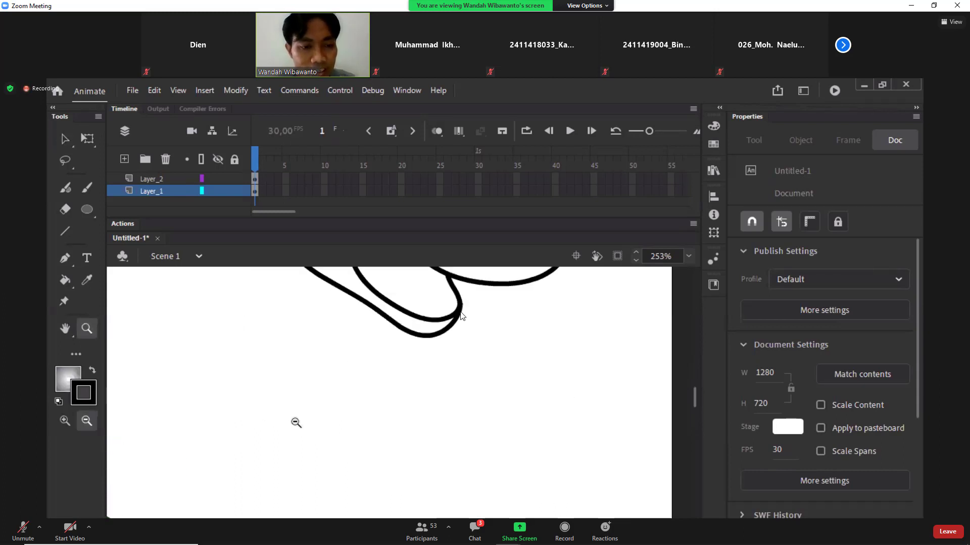
left_click(297, 422, "alt")
left_click(320, 405, "alt")
left_click_drag(257, 303, 517, 488)
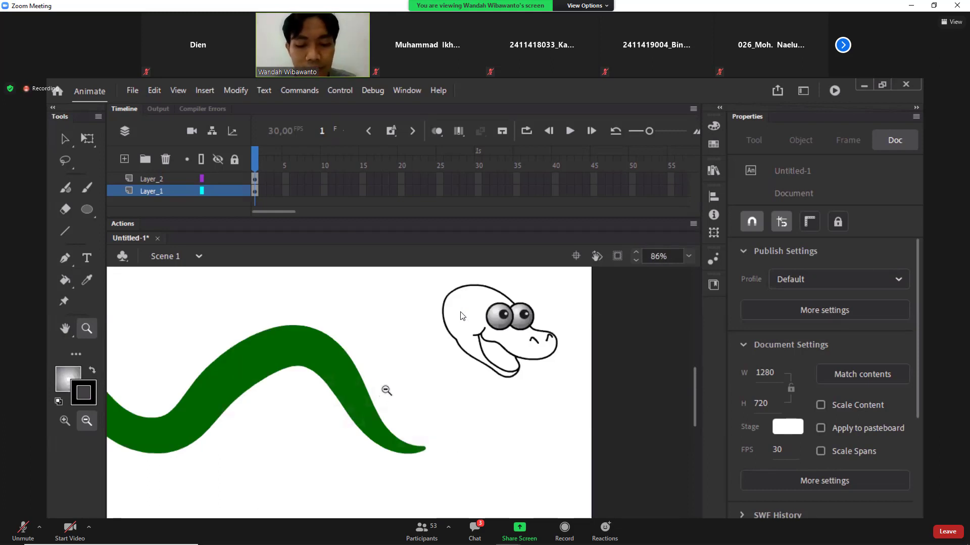
key("i")
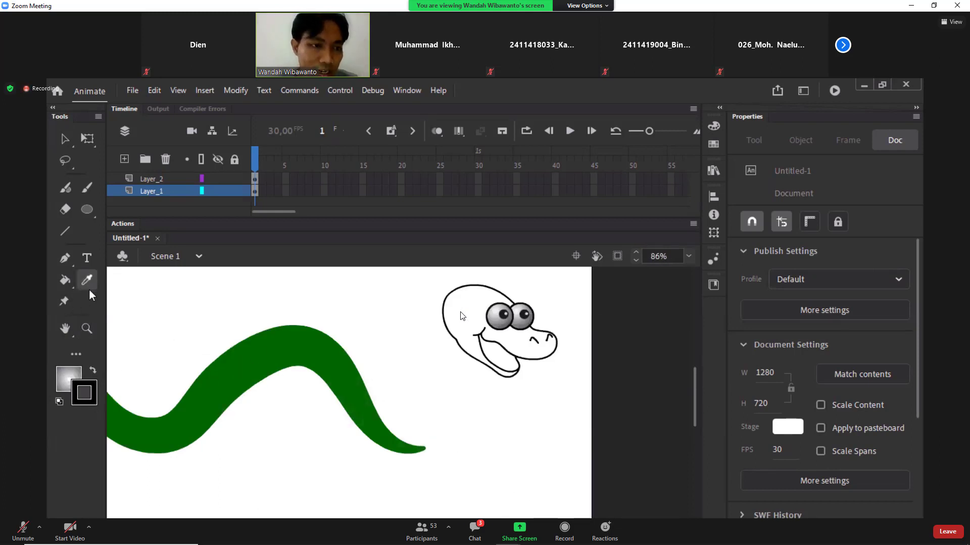
left_click(300, 344)
left_click(466, 319)
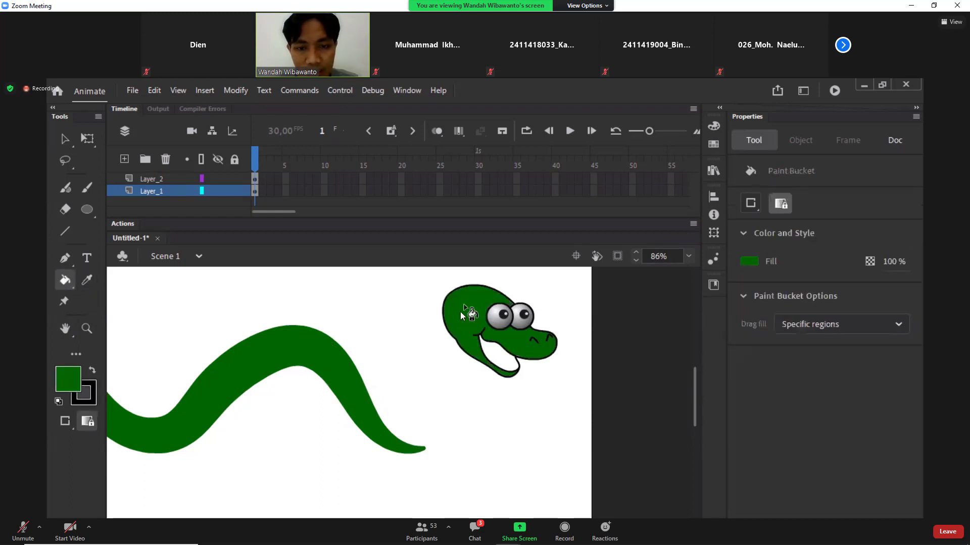
Step: Set the fill to a dark red and fill the inside of the open mouth with it
left_click(714, 126)
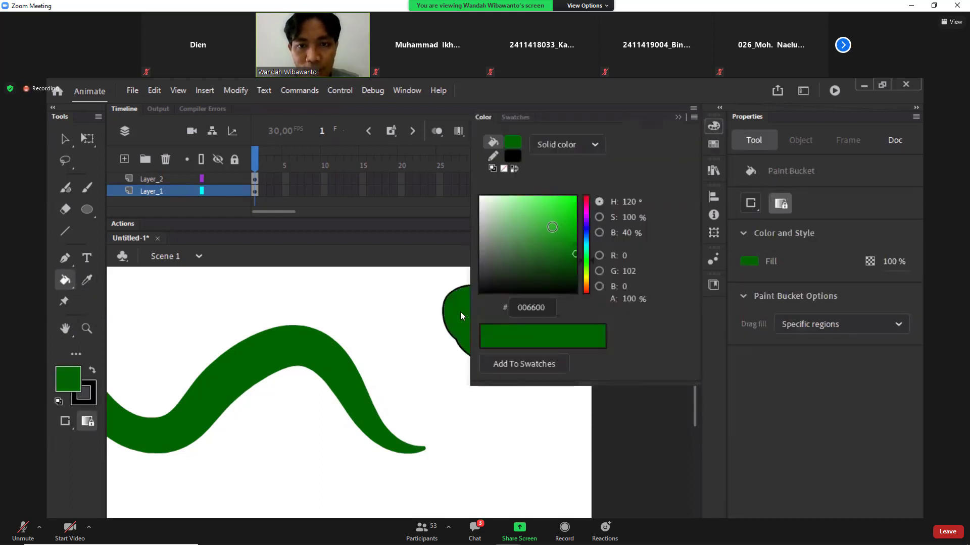
left_click_drag(588, 217, 586, 196)
left_click(573, 252)
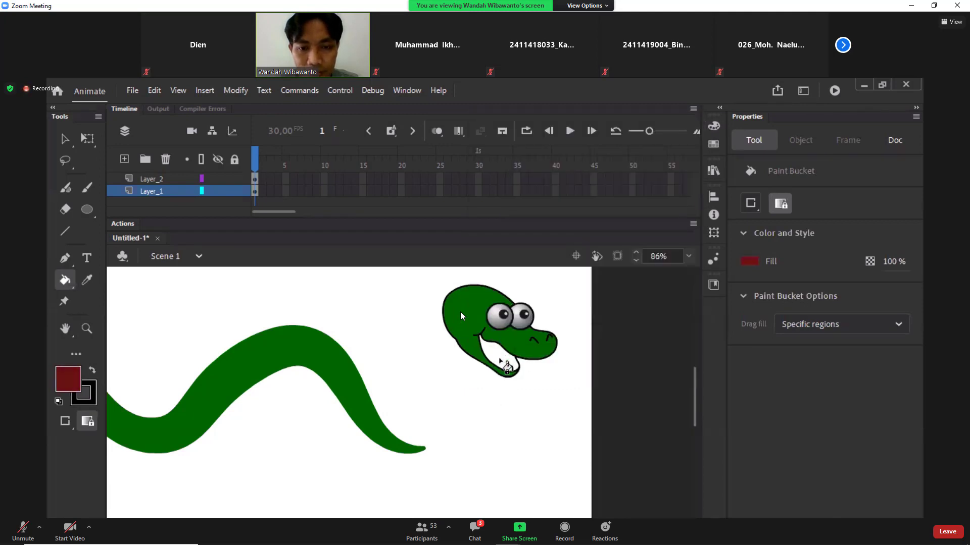
left_click(502, 366)
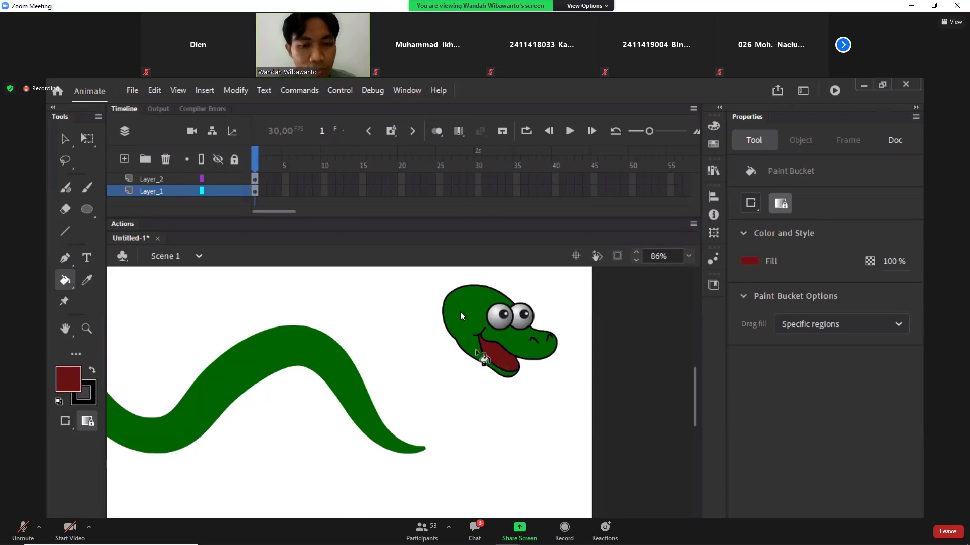
Step: Set the Paint Brush to a bright green stroke with a size of 0,1
key("ctrl+shift+space")
left_click_drag(432, 281, 570, 402)
left_click_drag(328, 387, 445, 492)
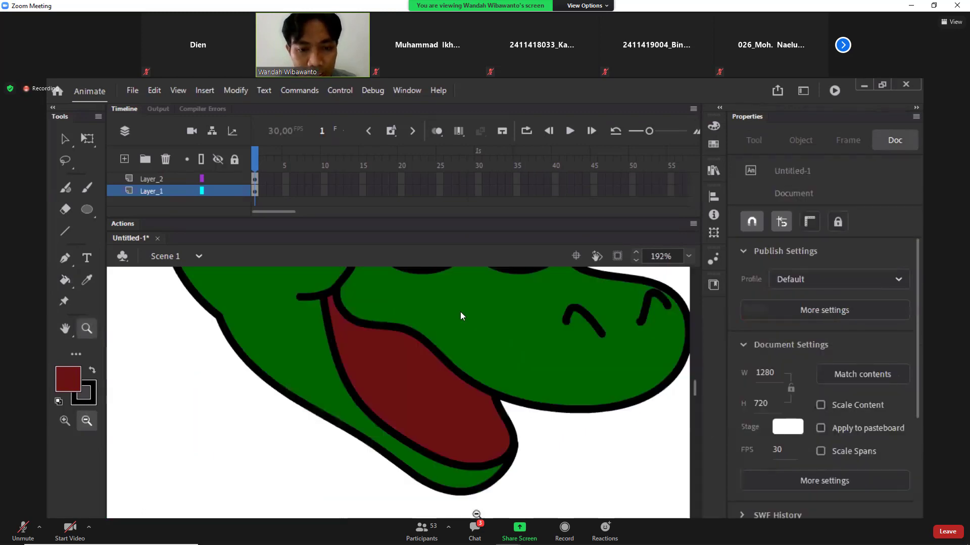
key("y")
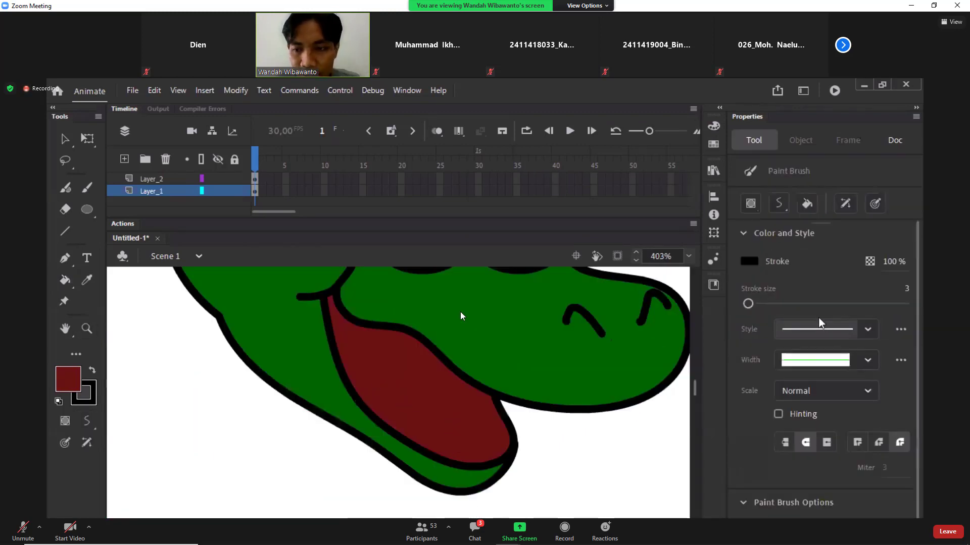
left_click_drag(748, 305, 750, 305)
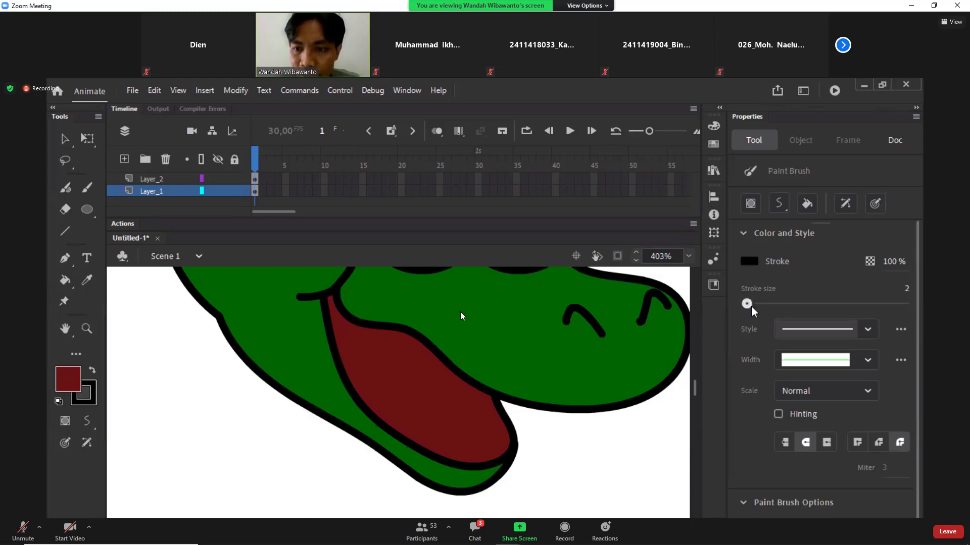
left_click(754, 262)
left_click(606, 299)
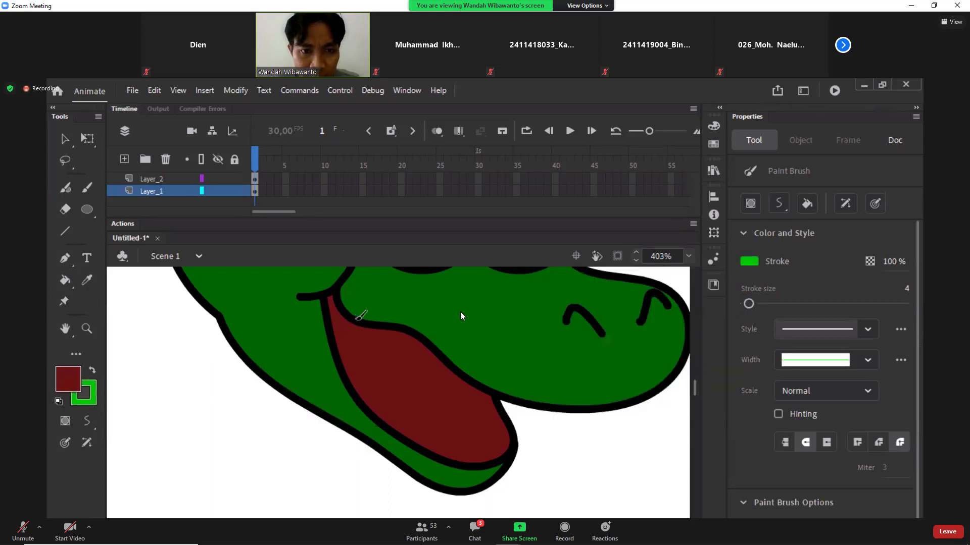
mouse_move(363, 325)
left_mouse_down()
mouse_move(377, 397)
mouse_move(421, 444)
left_mouse_up()
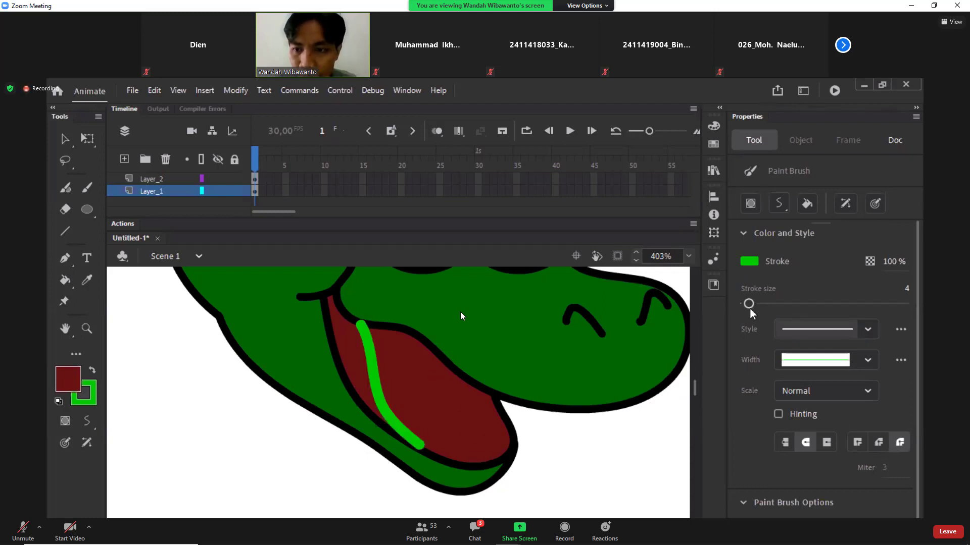
key("ctrl+z")
left_click_drag(750, 304, 747, 305)
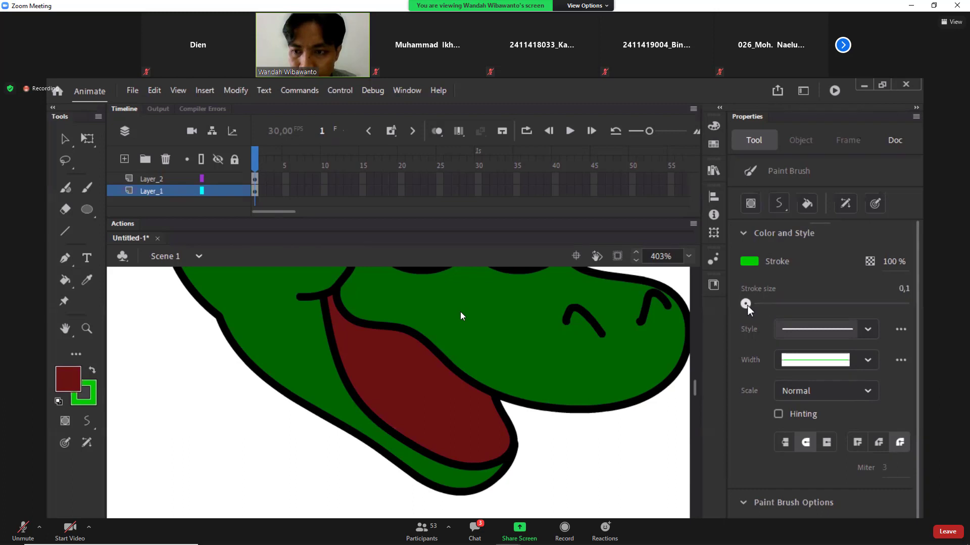
Step: Draw thin guide lines inside the open mouth for the inner cavity, a small hanging oval and the tongue edge
left_click_drag(362, 323, 379, 392)
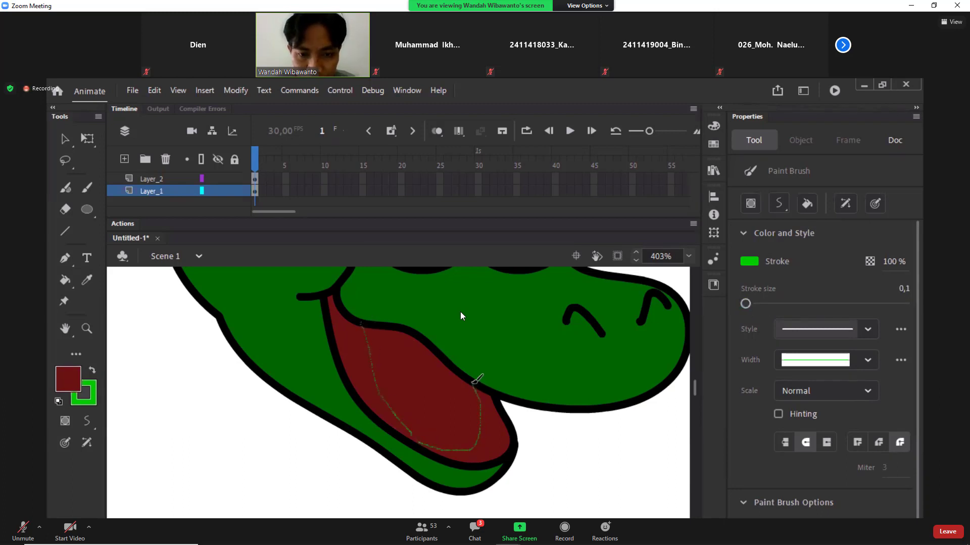
left_click_drag(474, 382, 472, 383)
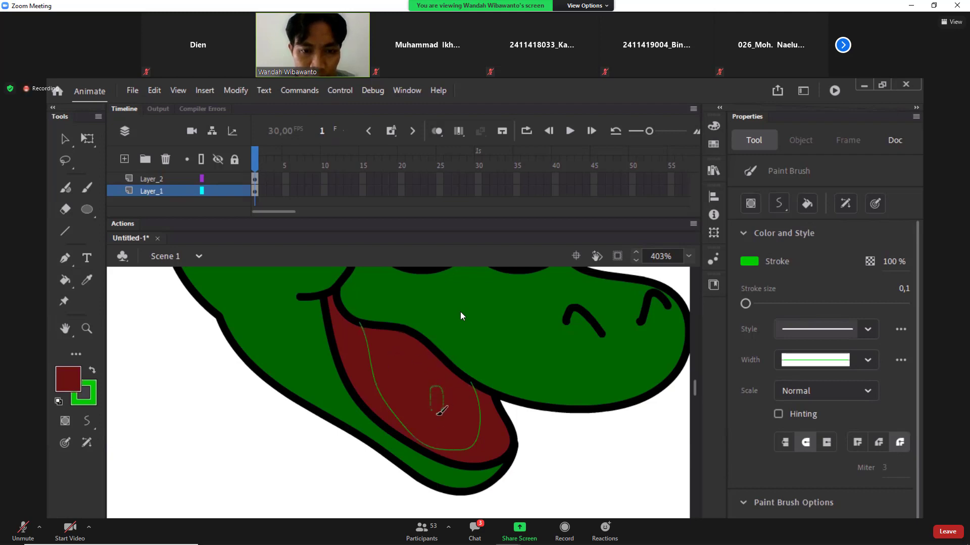
left_click_drag(436, 404, 444, 384)
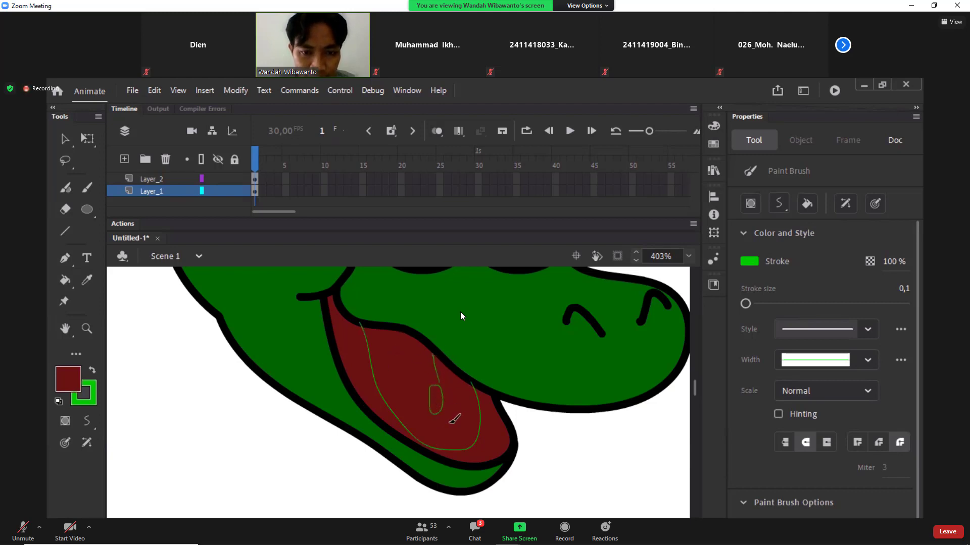
key("ctrl+z")
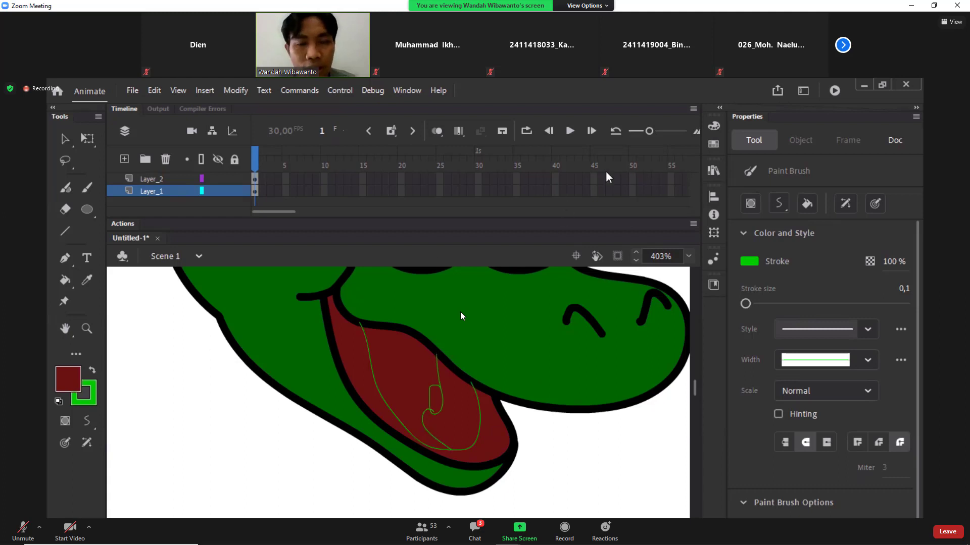
Step: Fill the back region of the inner mouth with a darker red and the front region with a still darker red
left_click(714, 126)
left_click_drag(562, 252, 572, 259)
key("k")
left_click(411, 374)
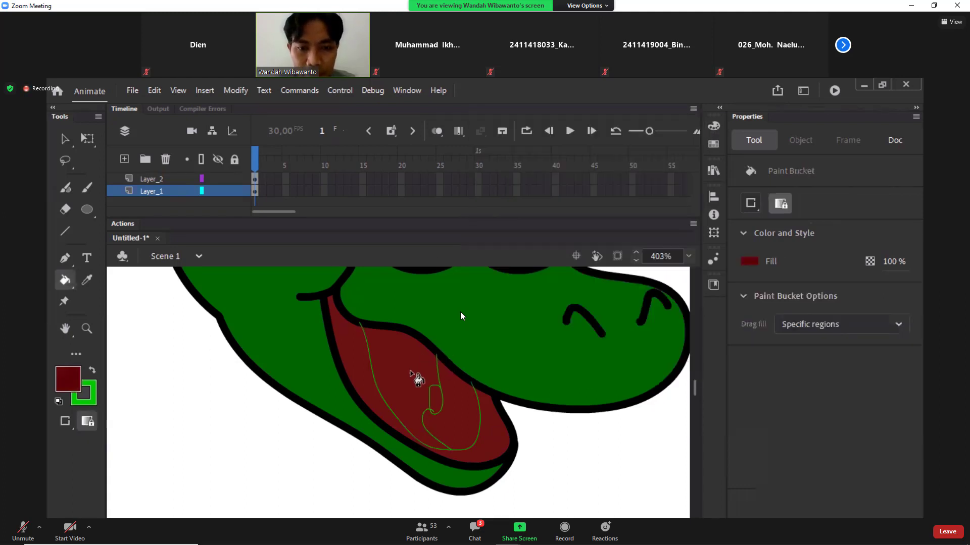
left_click(713, 126)
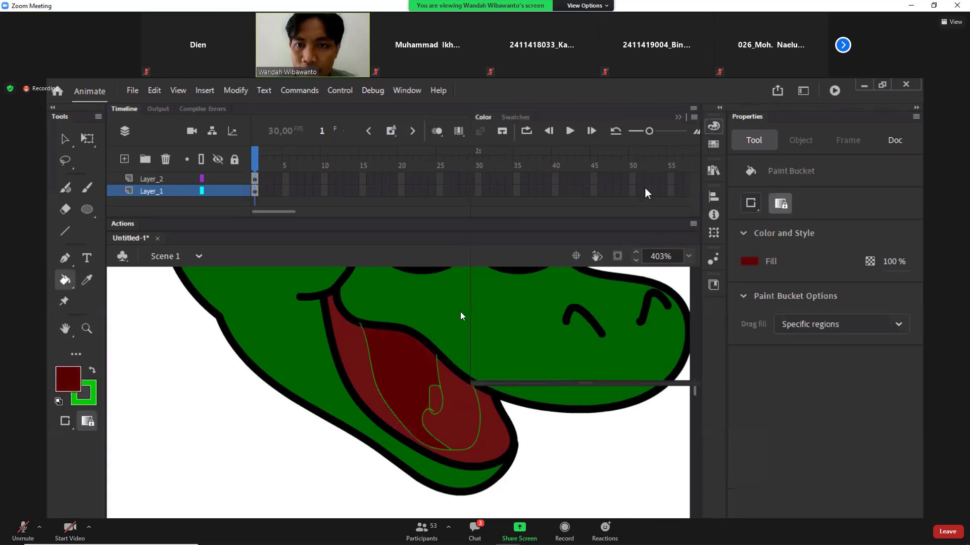
left_click(564, 265)
left_click(474, 423)
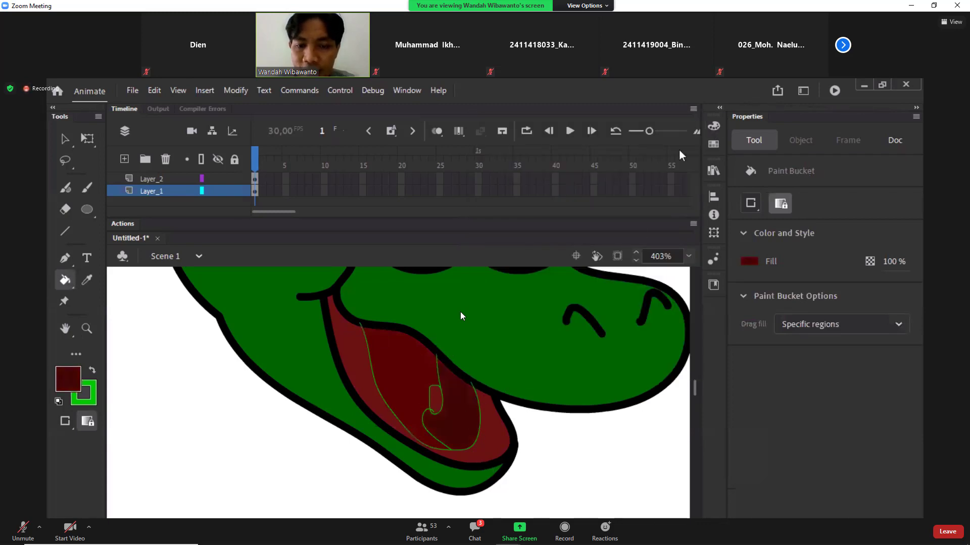
Step: Fill the small oval inside the mouth with the lighter red 782B2B
left_click(714, 126)
left_click(545, 243)
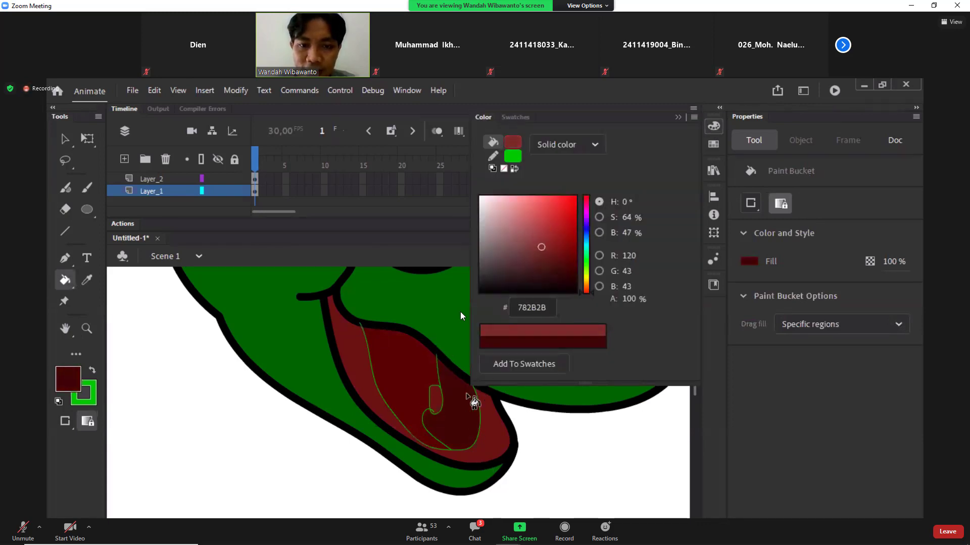
left_click(456, 415)
Step: Delete the thin green guide lines inside the mouth
key("v")
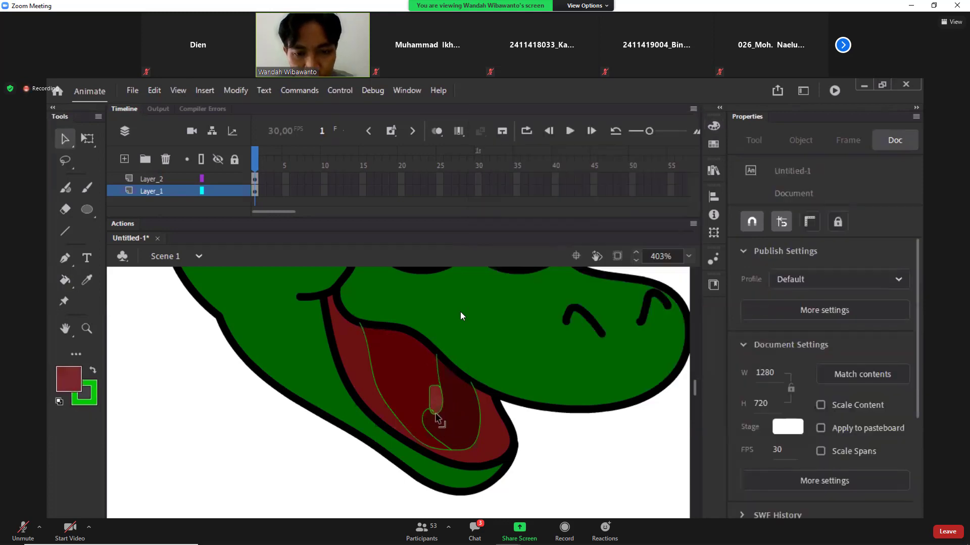
double_click(438, 415)
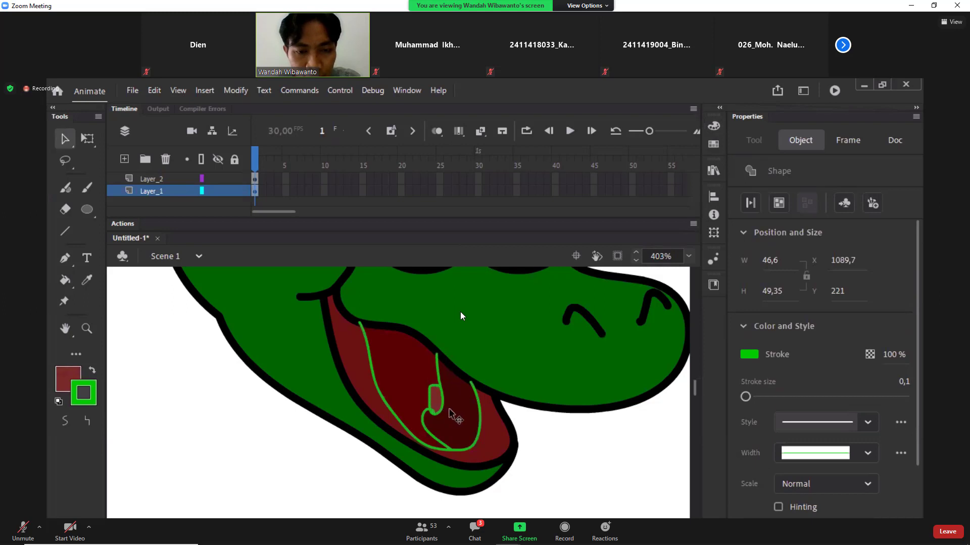
key("Delete")
Step: Select the whole snake head and move it onto the tapered end of the body
key("z")
left_click(458, 381, "alt")
left_click(458, 381, "alt")
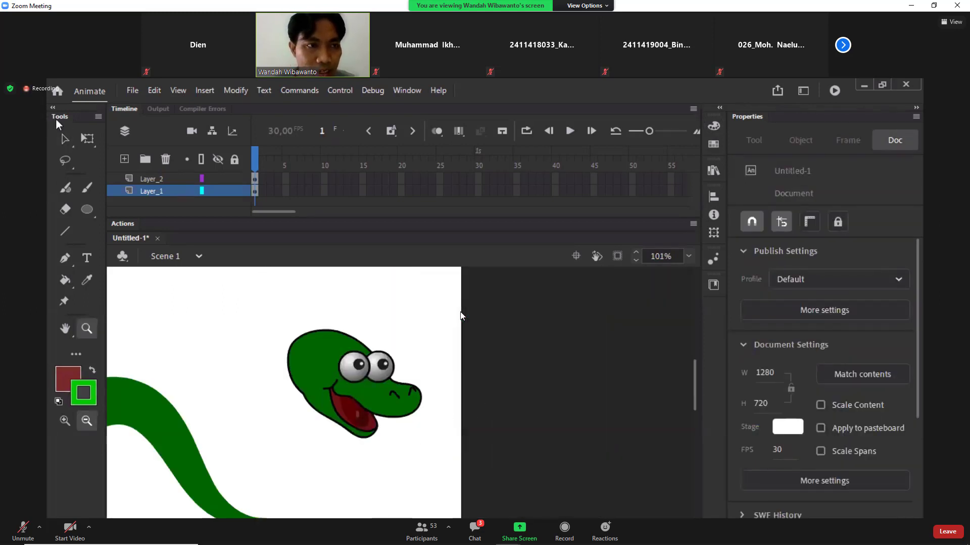
key("v")
left_click_drag(263, 307, 438, 483)
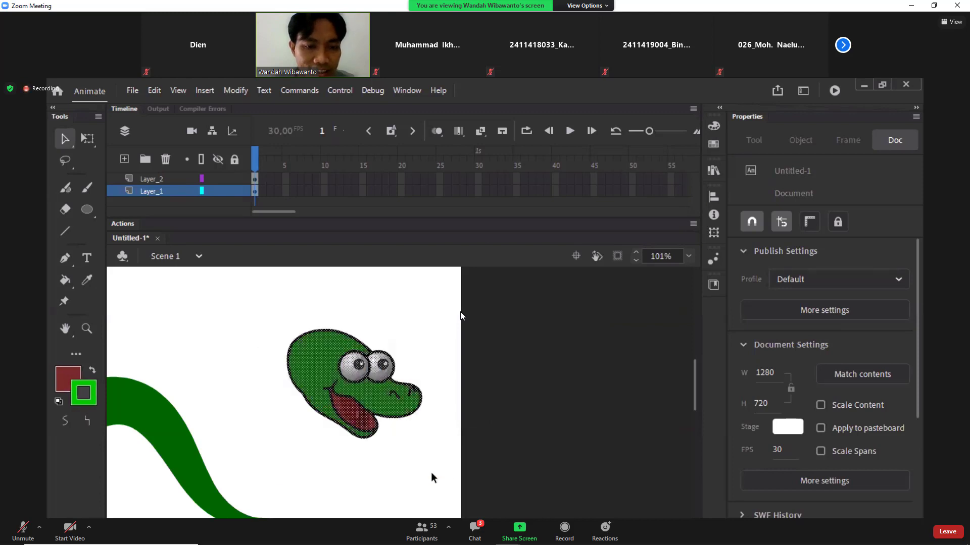
left_click_drag(327, 356, 239, 516)
scroll(253, 485, "down", 3)
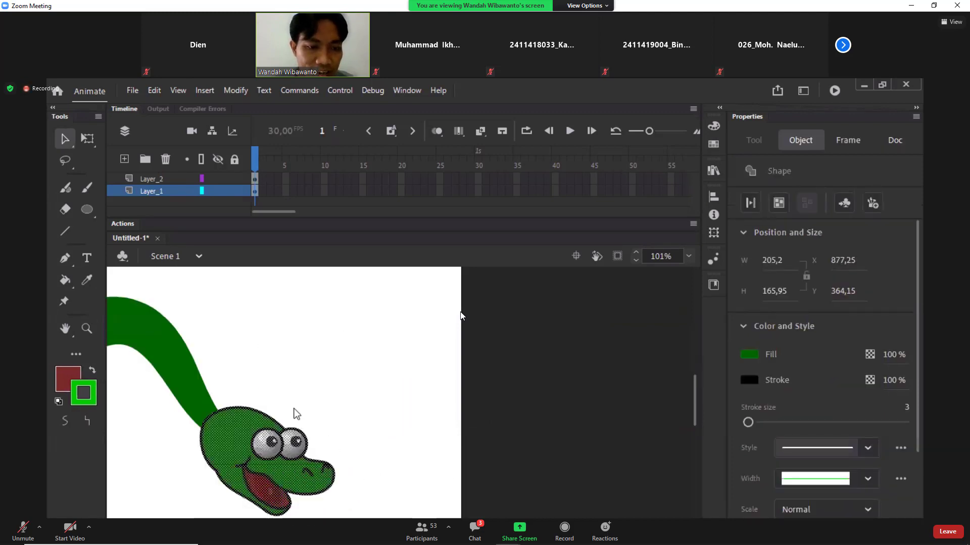
Step: Scale the head down to about 160 by 117 px, tilt it slightly counterclockwise and fit it on the body's end
key("z")
left_click(270, 448, "alt")
left_click_drag(298, 330, 472, 473)
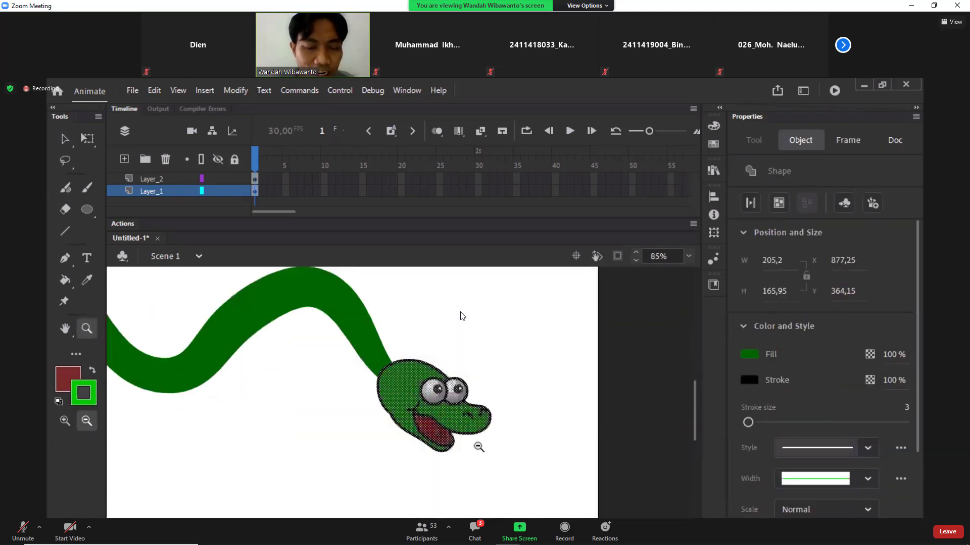
left_click(90, 141)
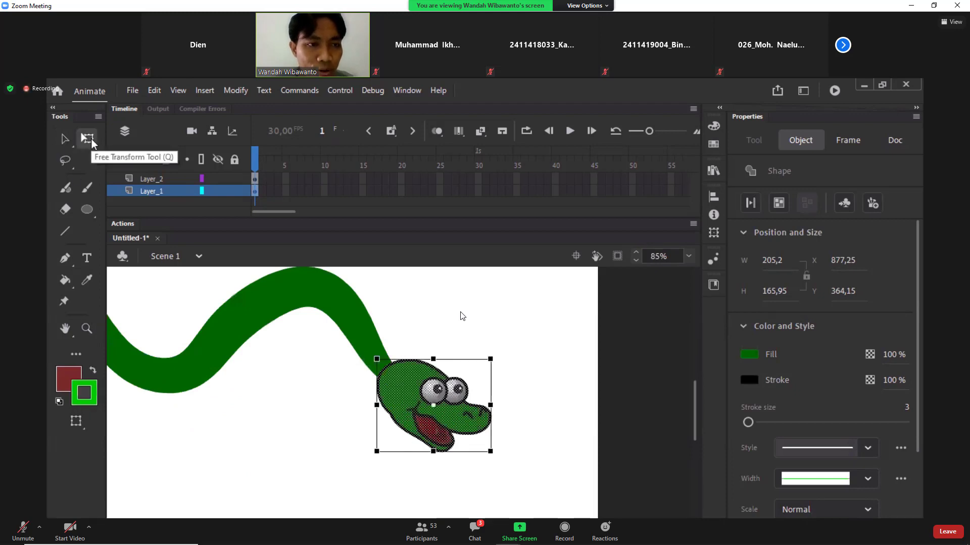
left_click_drag(490, 452, 482, 428)
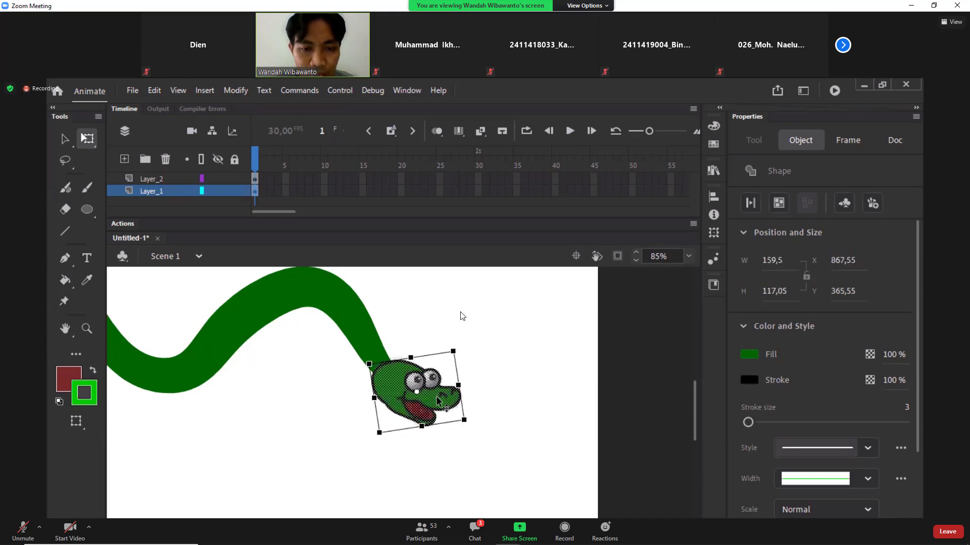
mouse_move(437, 397)
left_mouse_down()
mouse_move(447, 397)
mouse_move(438, 386)
left_mouse_up()
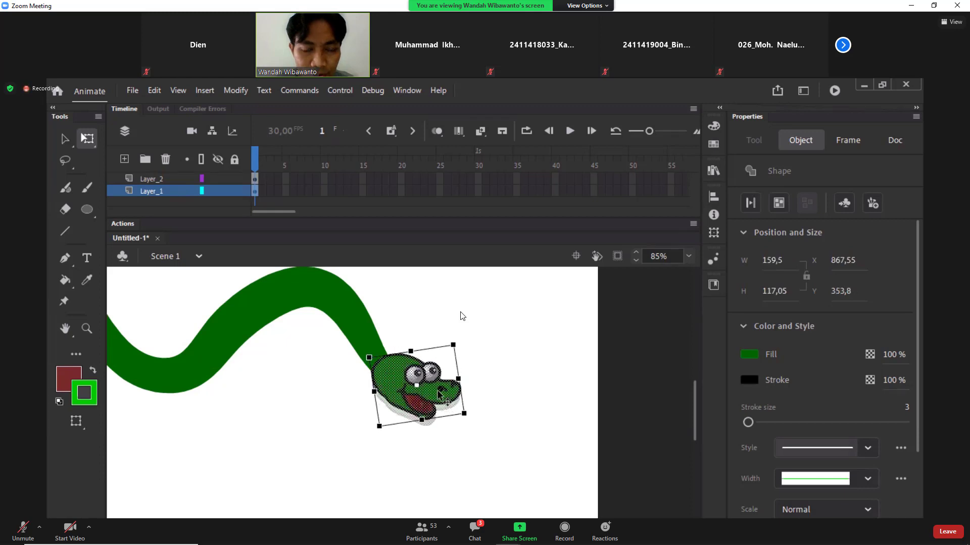
left_click(499, 443)
Step: Switch to the Ink Bottle tool and set its stroke colour to near-black 101010
key("z")
left_click(321, 369, "alt")
left_click(320, 369, "alt")
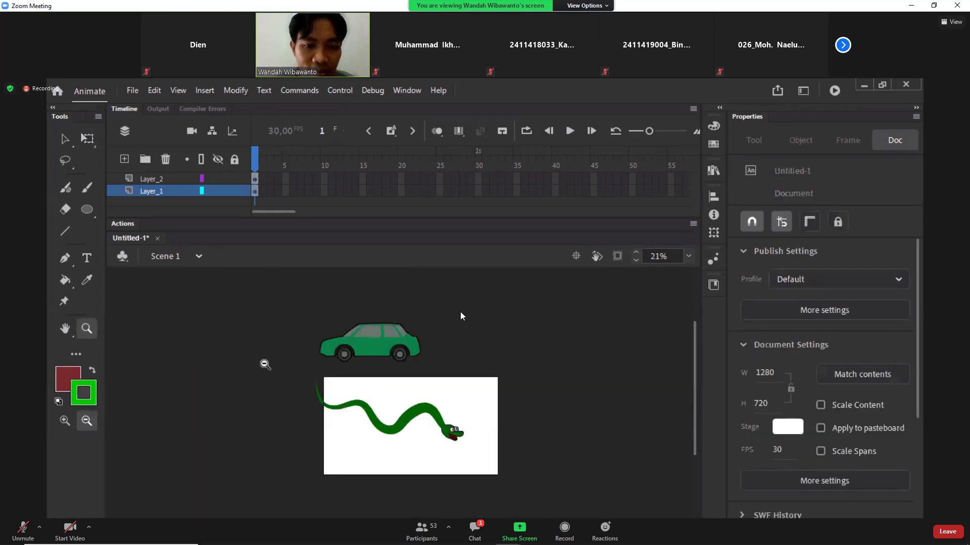
left_click(432, 450)
left_click_drag(326, 328, 468, 421)
left_click(561, 445, "alt")
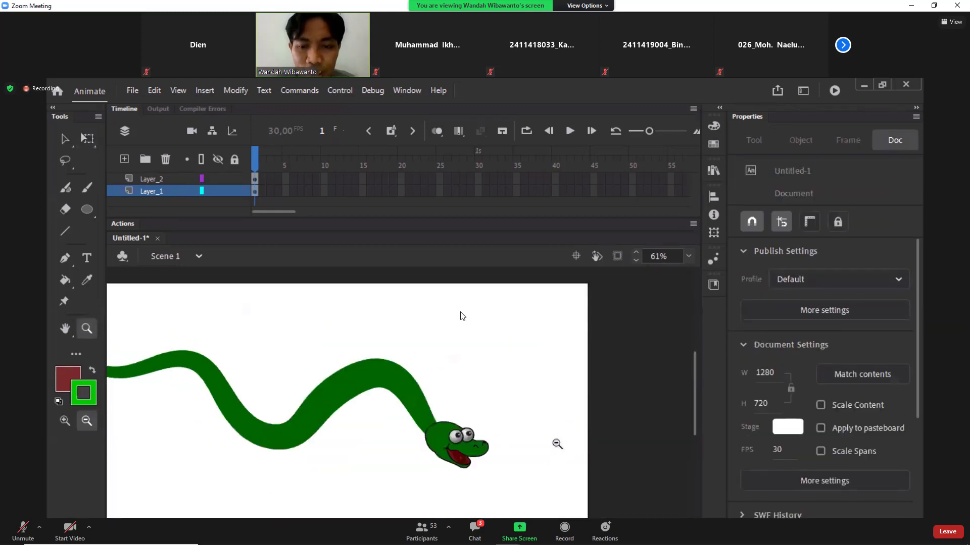
left_click_drag(232, 335, 397, 498)
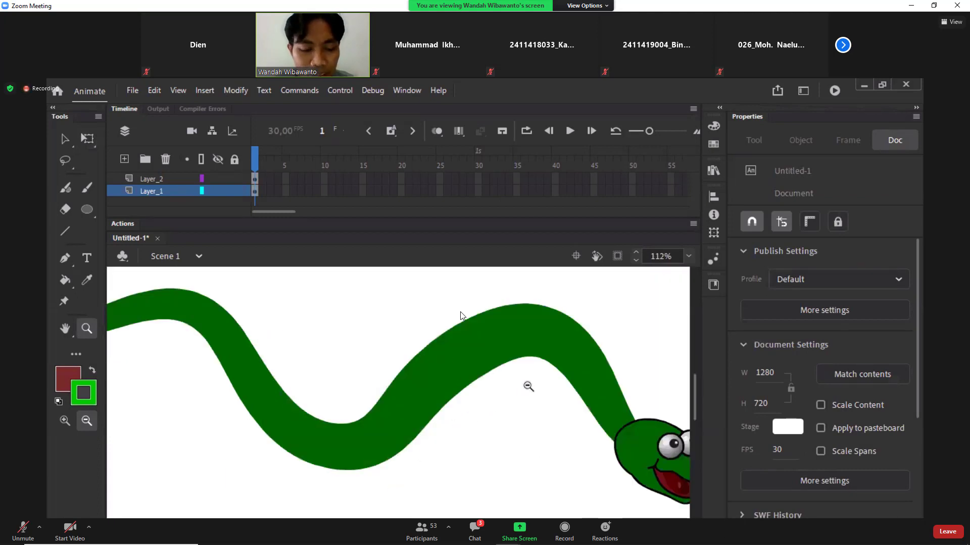
key("s")
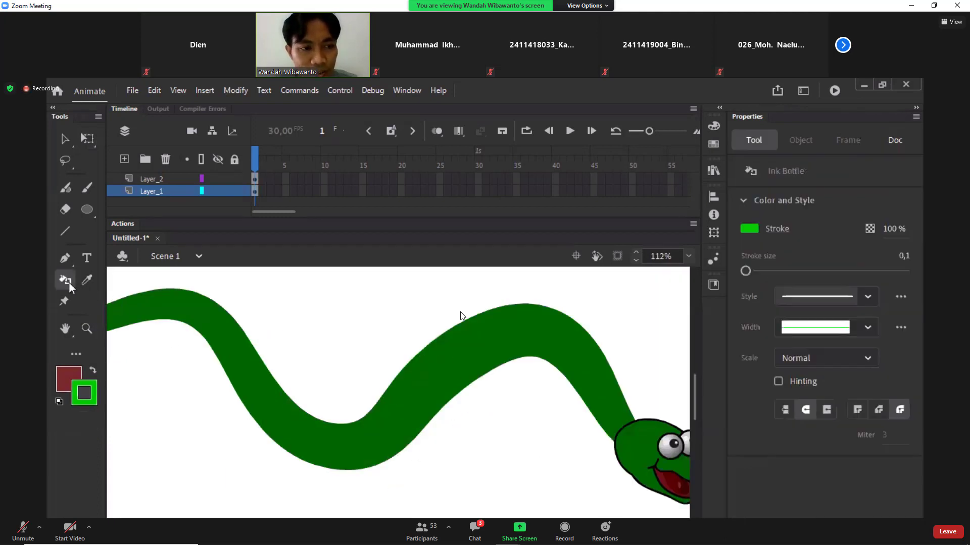
left_click(68, 283)
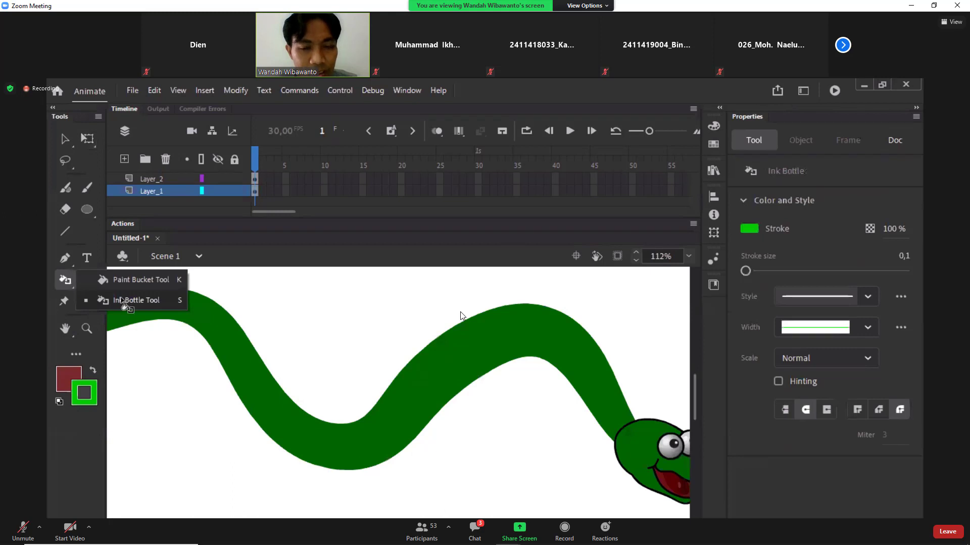
left_click(121, 299)
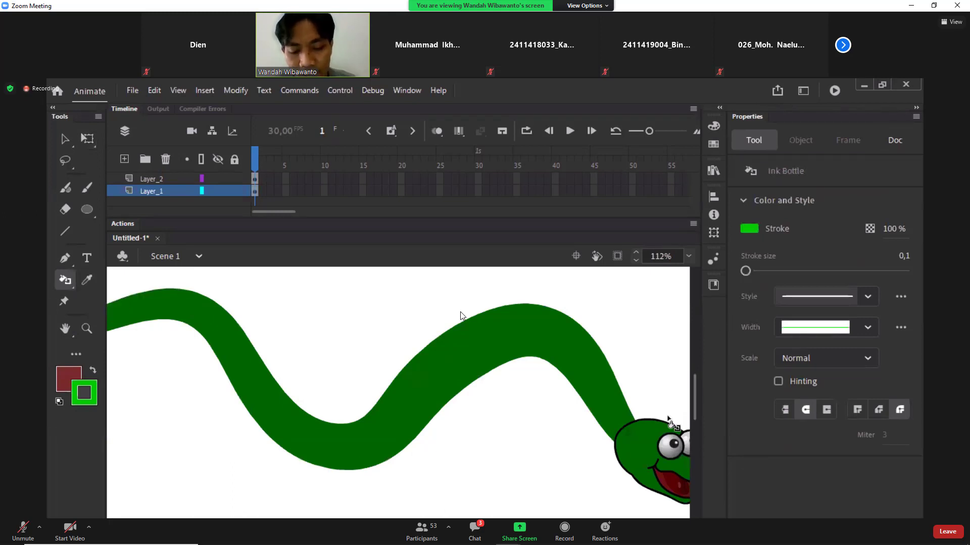
left_click(712, 129)
mouse_move(547, 241)
left_mouse_down()
mouse_move(459, 283)
mouse_move(445, 327)
left_mouse_up()
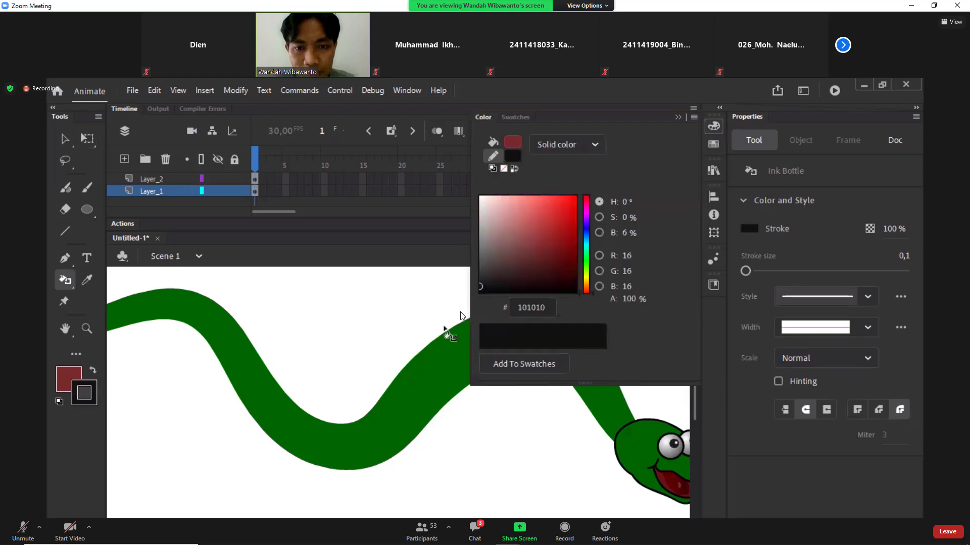
Step: Set the Ink Bottle stroke size to 3 and outline the snake's body with it
left_click(425, 366)
left_click(813, 330)
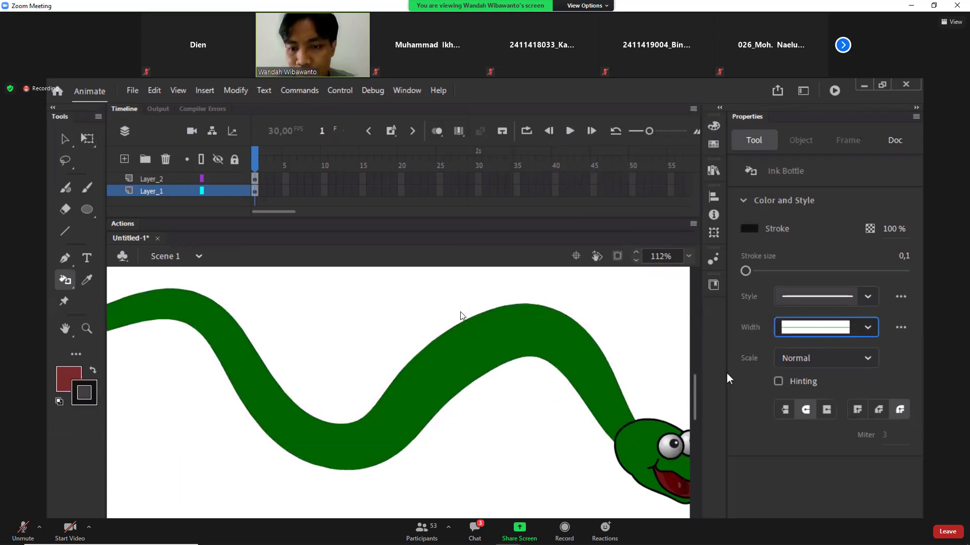
left_click_drag(747, 272, 754, 274)
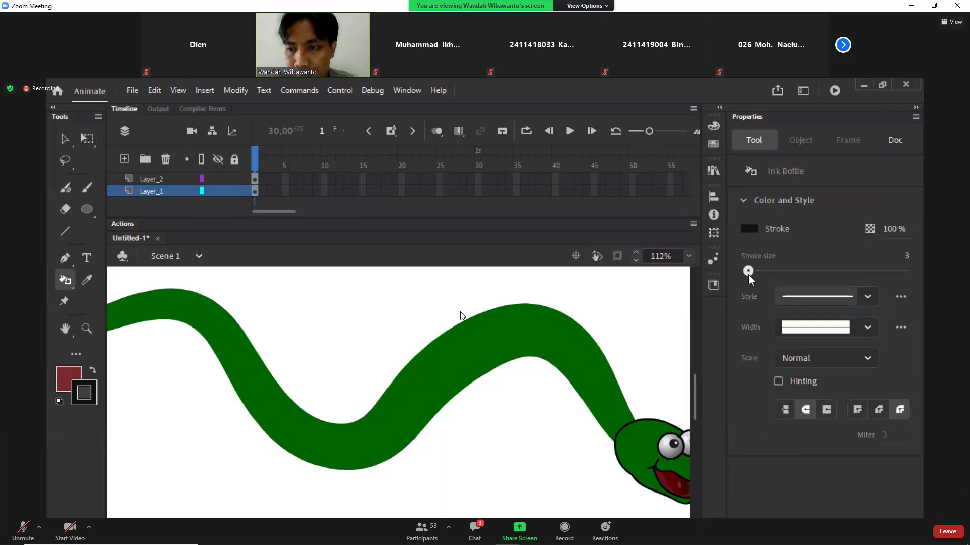
left_click(559, 333)
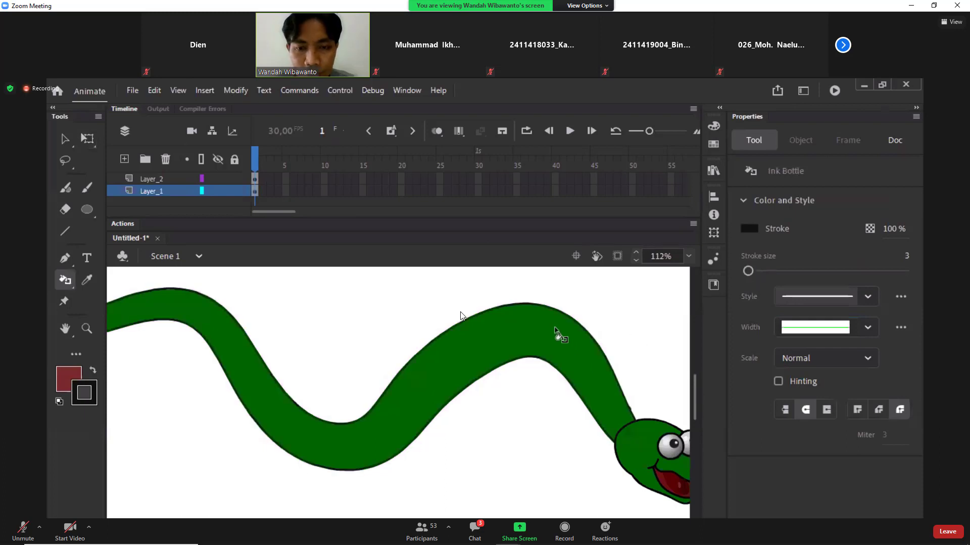
left_click(594, 400)
Step: Examine the outlined snake as a whole and up close where the head joins the body
left_click(242, 385)
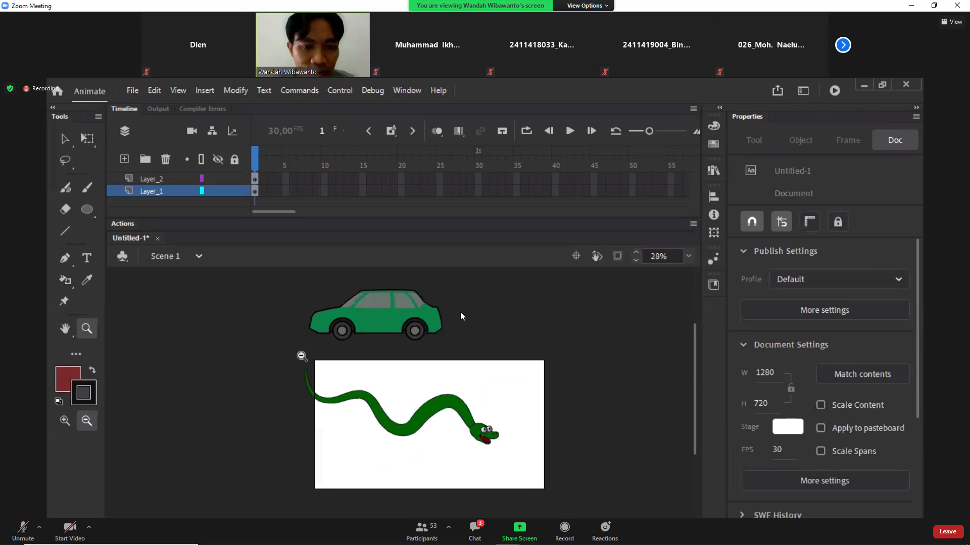
left_click_drag(302, 356, 386, 431)
left_click(588, 457)
left_click_drag(507, 406, 558, 448)
scroll(450, 422, "down", 3)
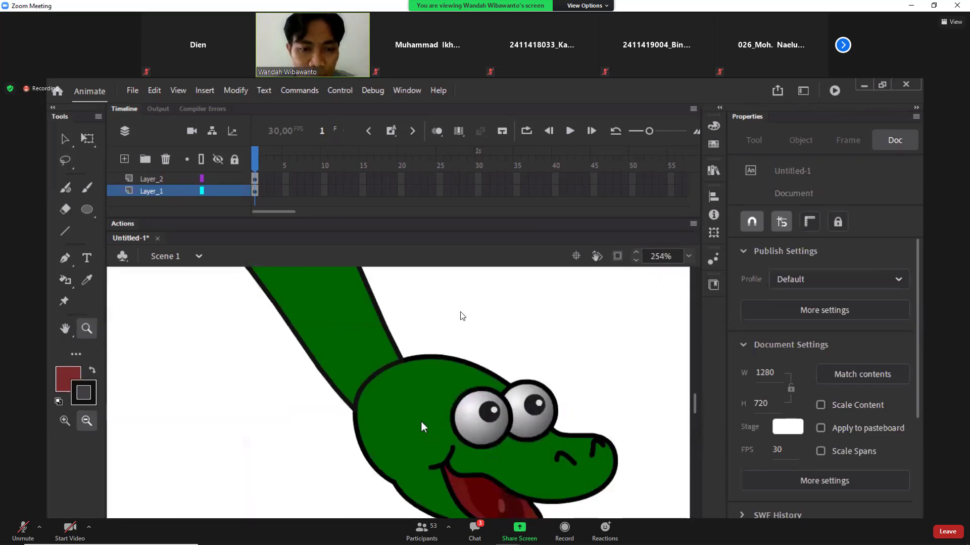
left_click(423, 320)
left_click(404, 403)
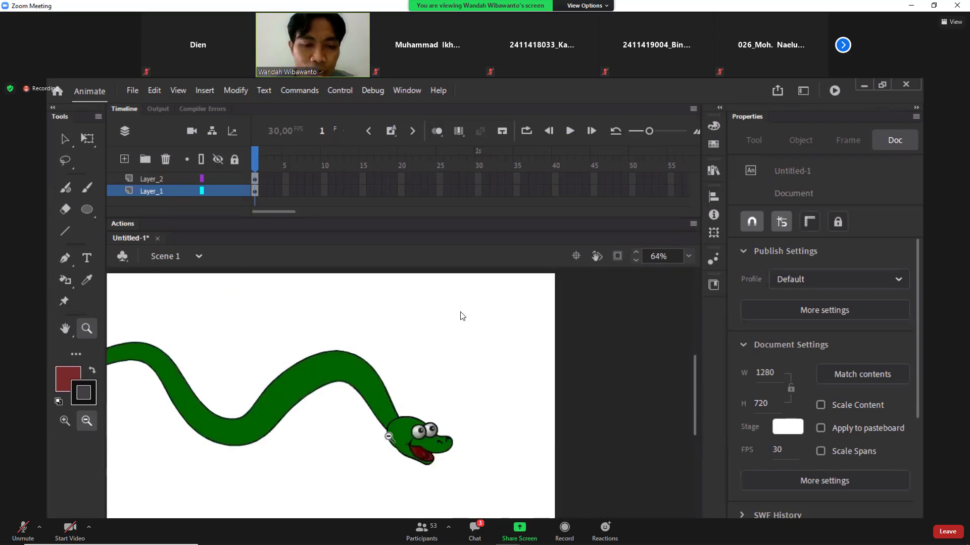
left_click_drag(258, 324, 453, 503)
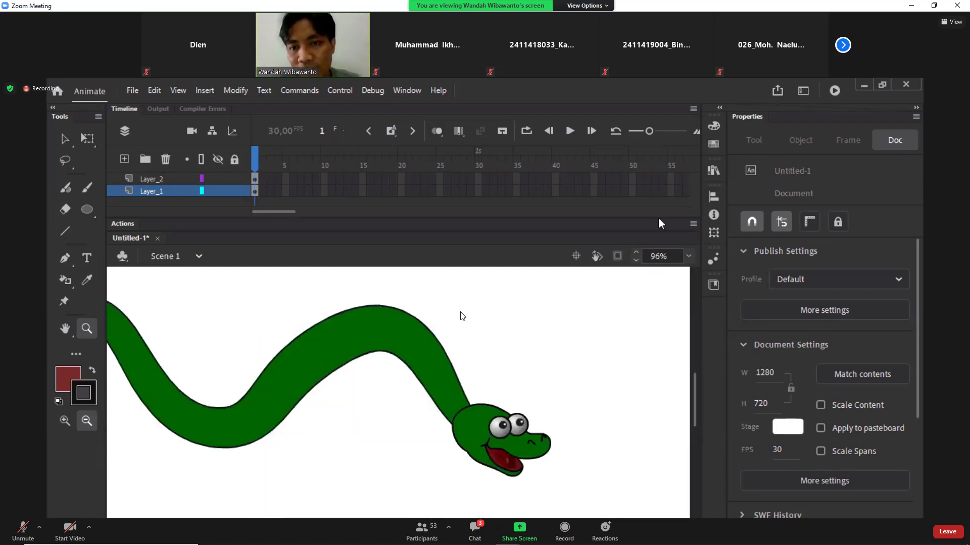
Step: Set the stroke colour to dark red 970C0C and switch to the Paint Brush tool
left_click(713, 125)
left_click_drag(547, 246, 568, 234)
left_click(90, 190)
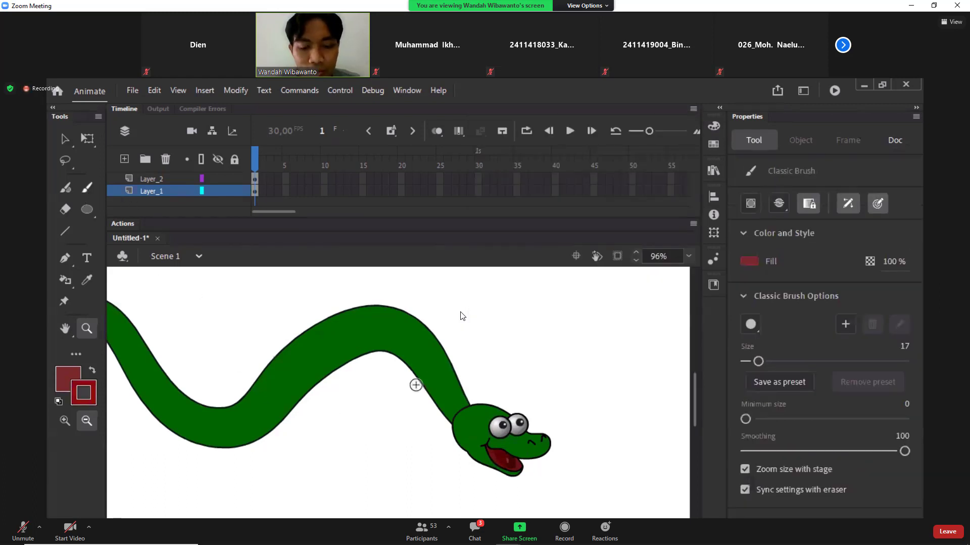
key("y")
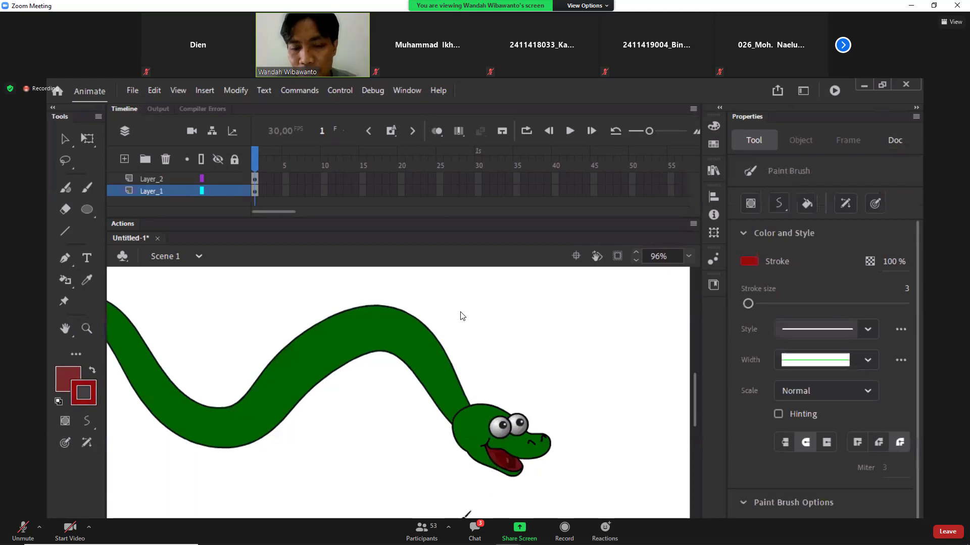
Step: Paint curved red dividing strokes across the snake's body from the neck over the large hump towards the lower bend
left_click_drag(428, 442, 477, 385)
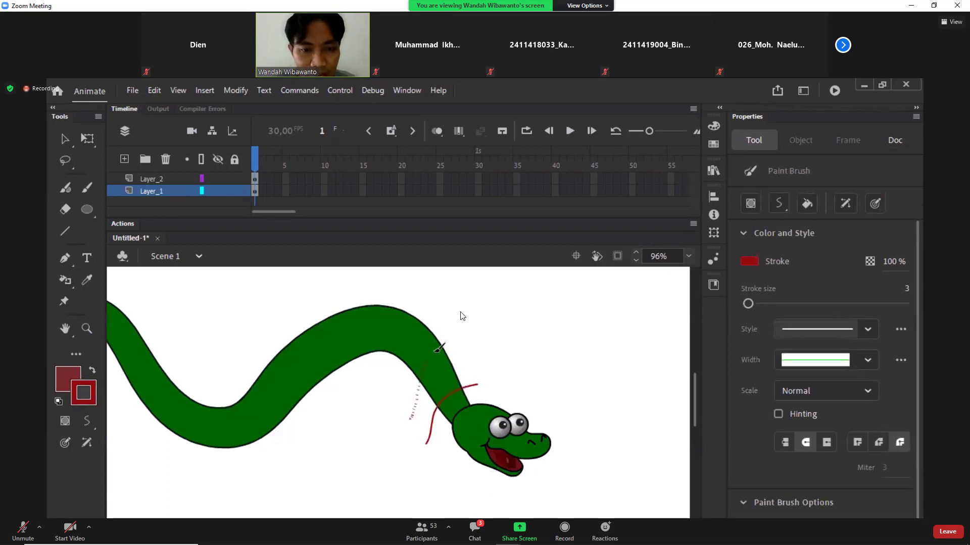
left_click_drag(435, 350, 455, 346)
mouse_move(391, 383)
left_mouse_down()
mouse_move(377, 349)
mouse_move(405, 272)
left_mouse_up()
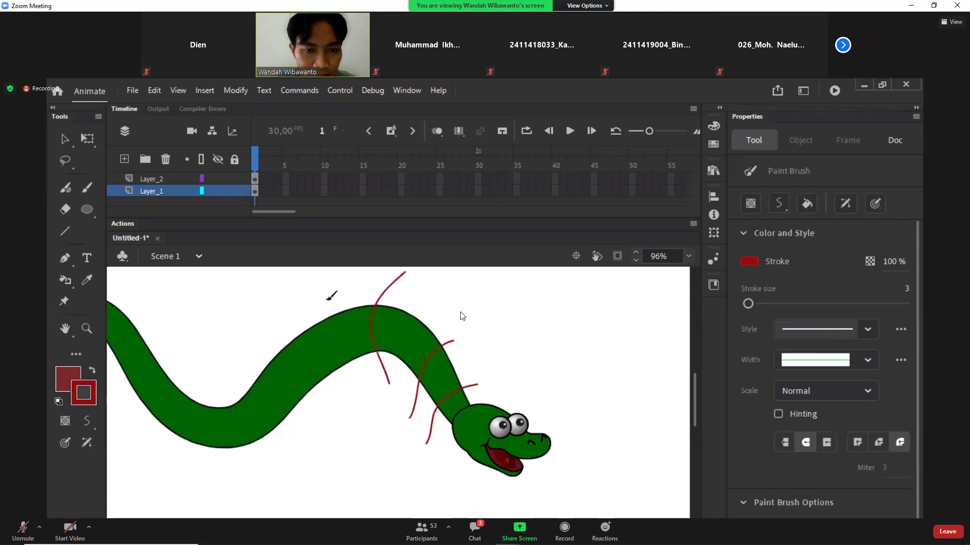
left_click_drag(356, 378, 357, 383)
mouse_move(296, 314)
left_mouse_down()
mouse_move(298, 349)
mouse_move(323, 417)
left_mouse_up()
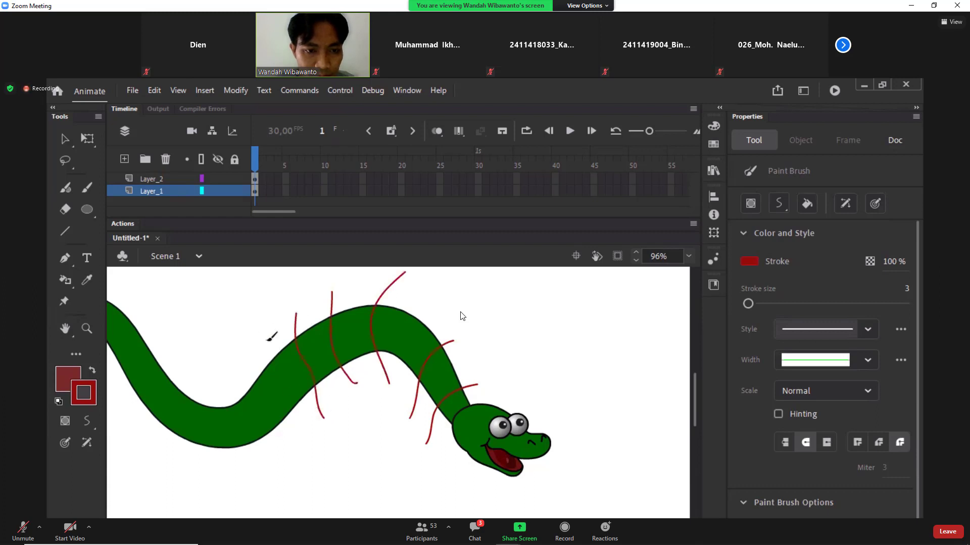
left_click_drag(260, 329, 309, 424)
mouse_move(246, 367)
left_mouse_down()
mouse_move(298, 439)
mouse_move(285, 447)
mouse_move(436, 451)
left_mouse_up()
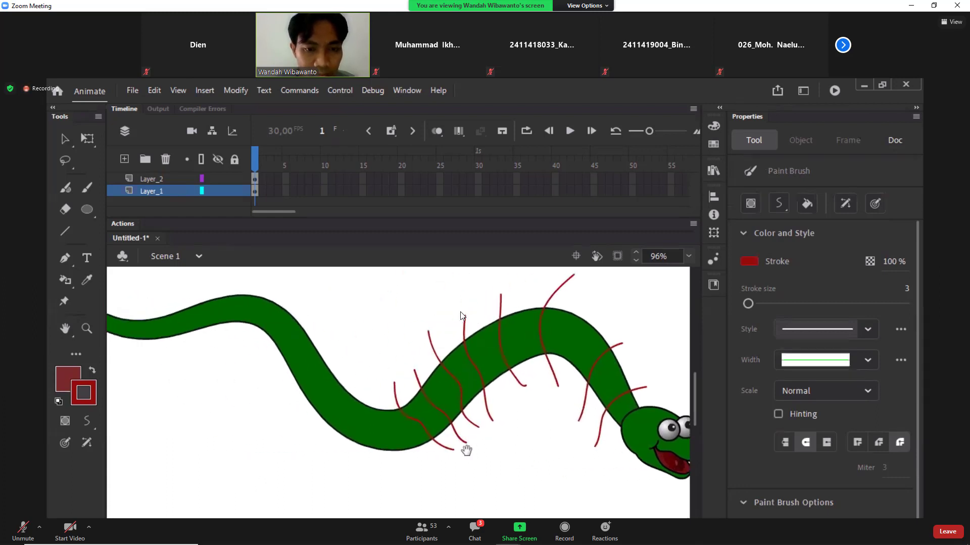
Step: Continue the red crosswise strokes through the body's lower bend and up to the smaller hump
left_click_drag(379, 378, 376, 469)
left_click_drag(370, 386, 358, 460)
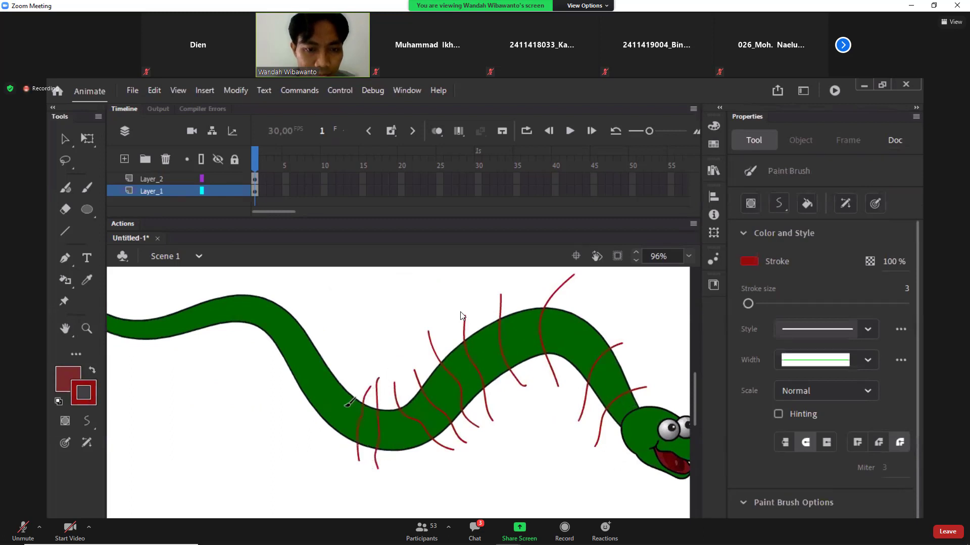
left_click_drag(336, 415, 330, 440)
left_click_drag(343, 369, 308, 425)
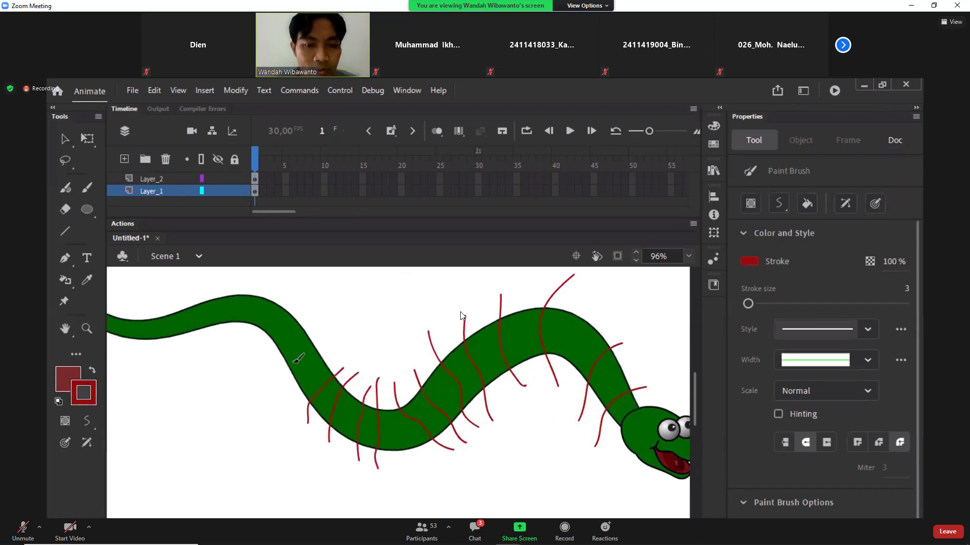
left_click_drag(336, 352, 272, 374)
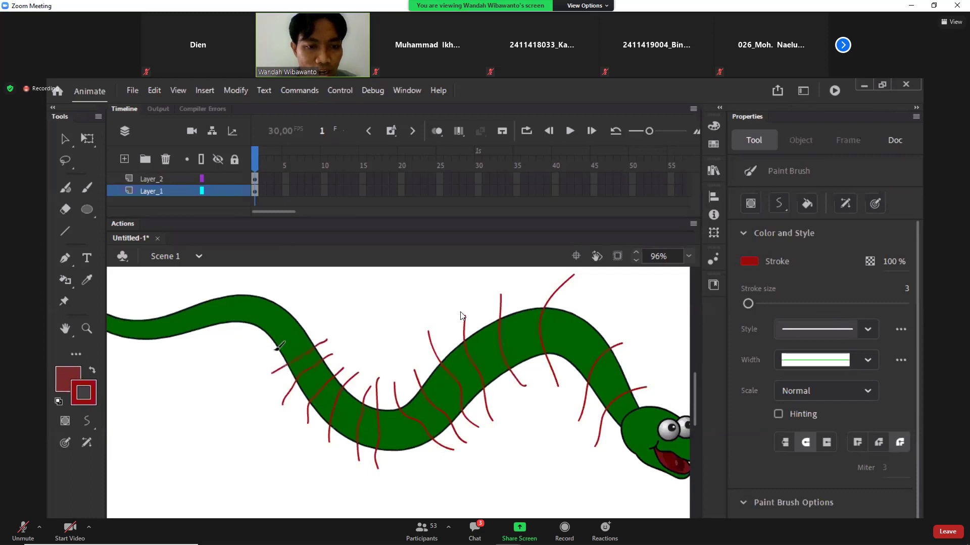
left_click_drag(312, 311, 266, 356)
left_click_drag(287, 289, 256, 348)
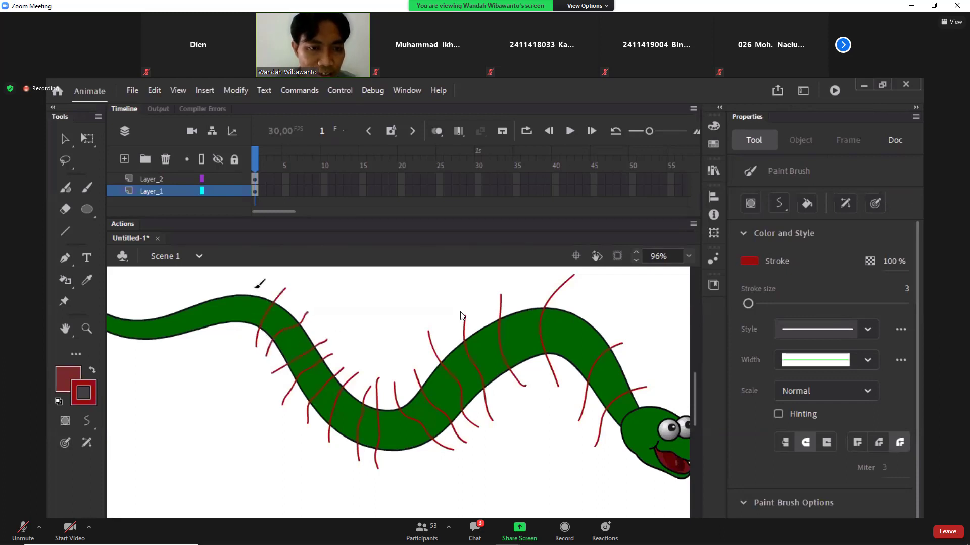
left_click_drag(255, 285, 246, 354)
Step: Paint the remaining red crosswise strokes along the thin tail section
key("space")
mouse_move(219, 313)
left_mouse_down()
mouse_move(224, 338)
mouse_move(357, 370)
left_mouse_up()
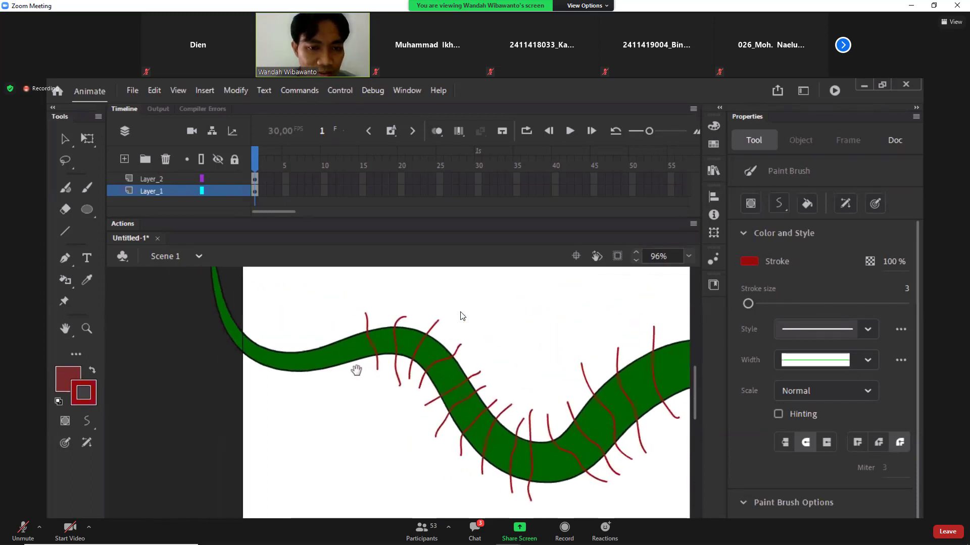
mouse_move(340, 325)
left_mouse_down()
mouse_move(353, 385)
mouse_move(329, 361)
mouse_move(333, 392)
left_mouse_up()
mouse_move(298, 327)
left_mouse_down()
mouse_move(303, 391)
mouse_move(277, 347)
mouse_move(268, 407)
left_mouse_up()
left_click_drag(255, 328, 247, 364)
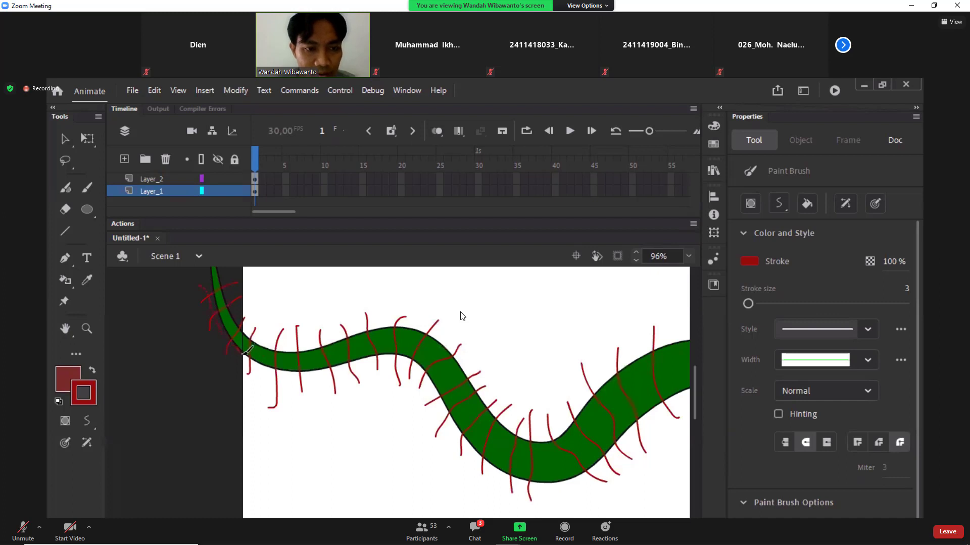
Step: Paint a long red line just below the body from the tail to the neck, crossing the ends of the dividing strokes
mouse_move(245, 353)
left_mouse_down()
mouse_move(283, 382)
mouse_move(351, 367)
left_mouse_up()
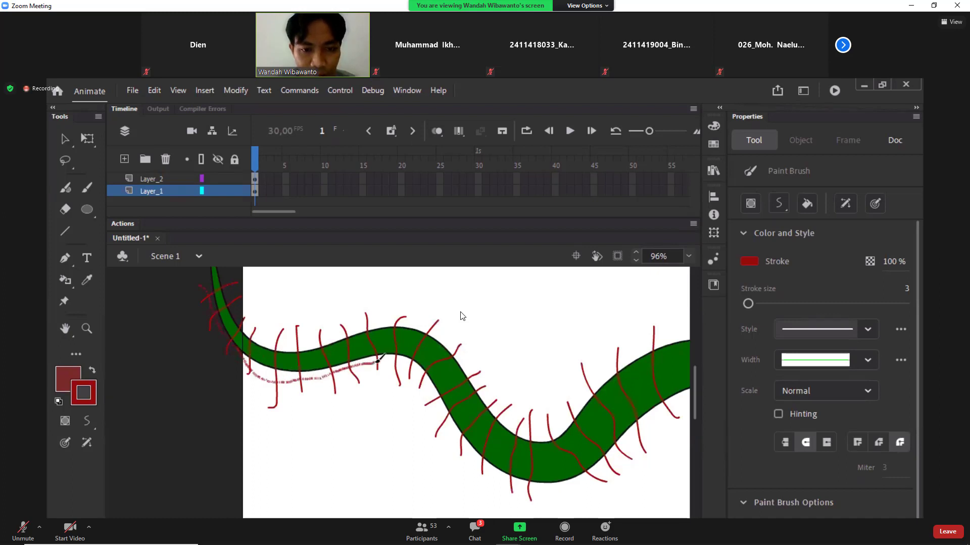
mouse_move(420, 373)
left_mouse_down()
mouse_move(462, 446)
mouse_move(523, 489)
mouse_move(556, 490)
left_mouse_up()
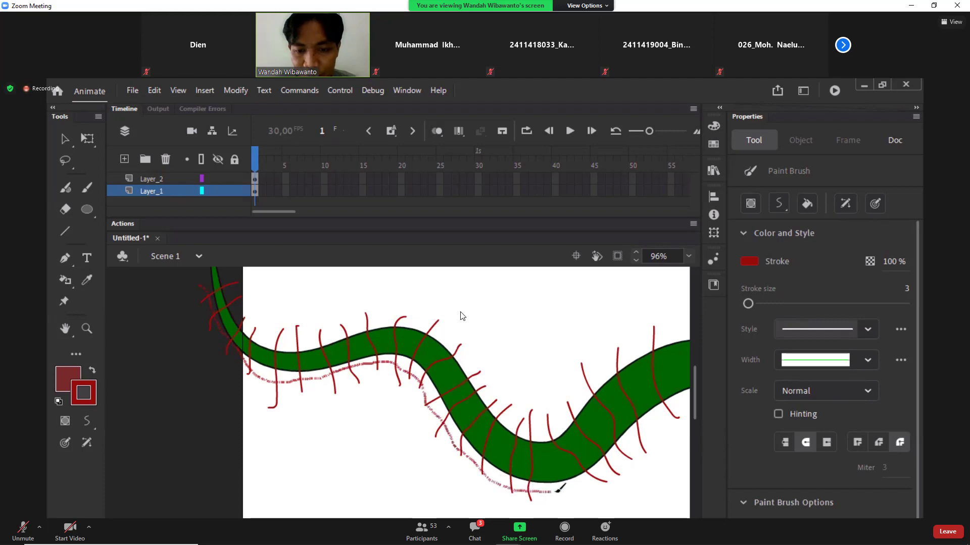
mouse_move(604, 471)
left_mouse_down()
mouse_move(674, 406)
mouse_move(566, 464)
mouse_move(317, 487)
left_mouse_up()
key("space")
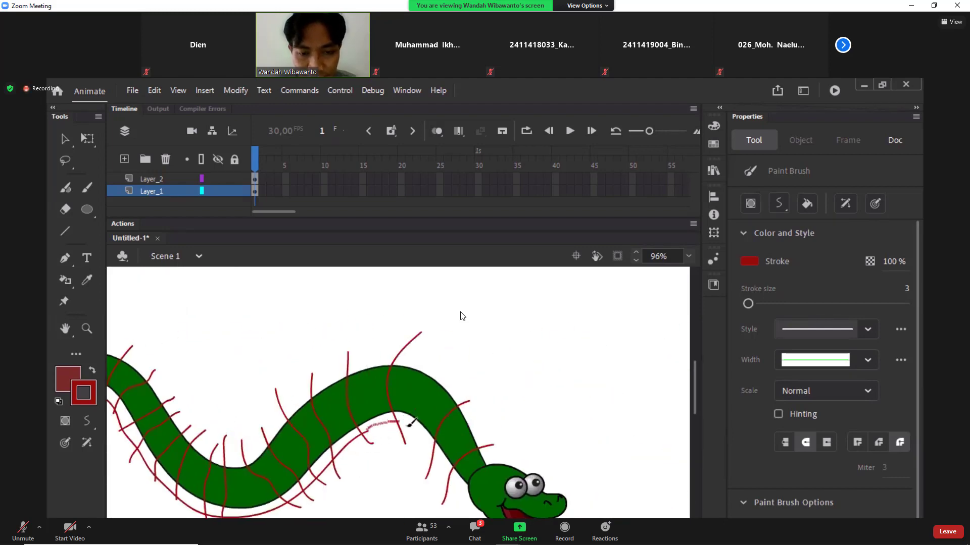
left_click_drag(409, 426, 454, 502)
Step: Add extra red crosswise strokes on the large hump between the existing dividers near the neck
mouse_move(372, 426)
left_mouse_down()
mouse_move(358, 456)
mouse_move(462, 358)
mouse_move(447, 384)
left_mouse_up()
key("space")
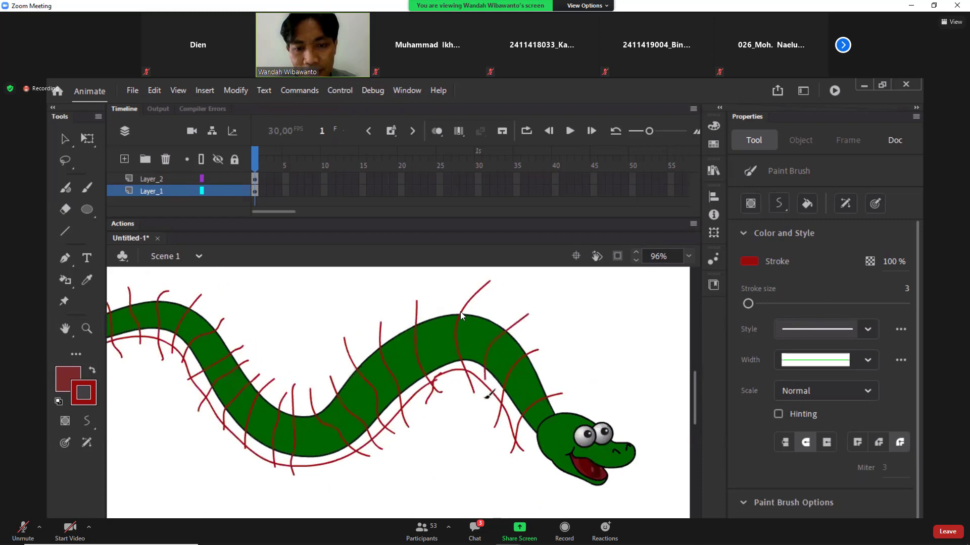
mouse_move(484, 402)
left_mouse_down()
mouse_move(525, 308)
mouse_move(500, 291)
left_mouse_up()
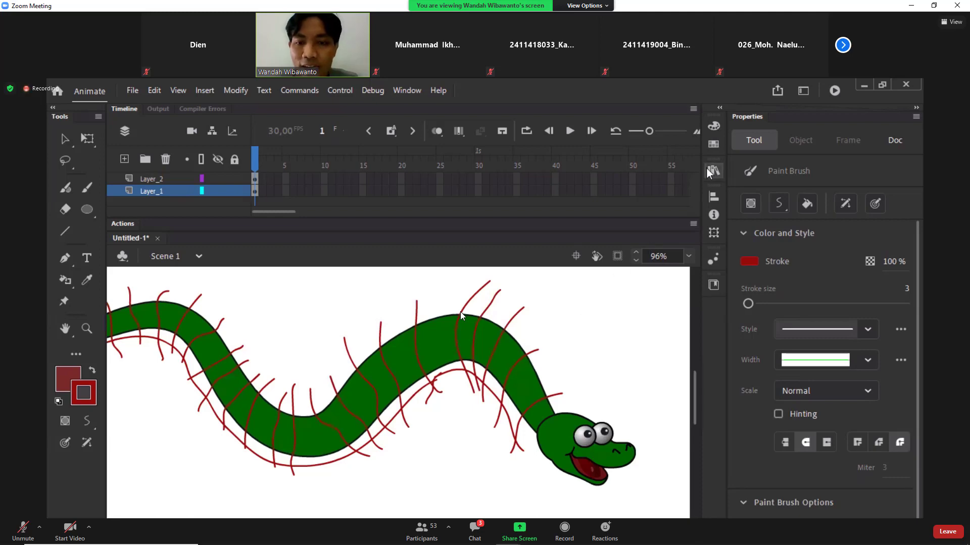
Step: Sample the body's green as the fill colour and darken it to 003400
left_click(714, 126)
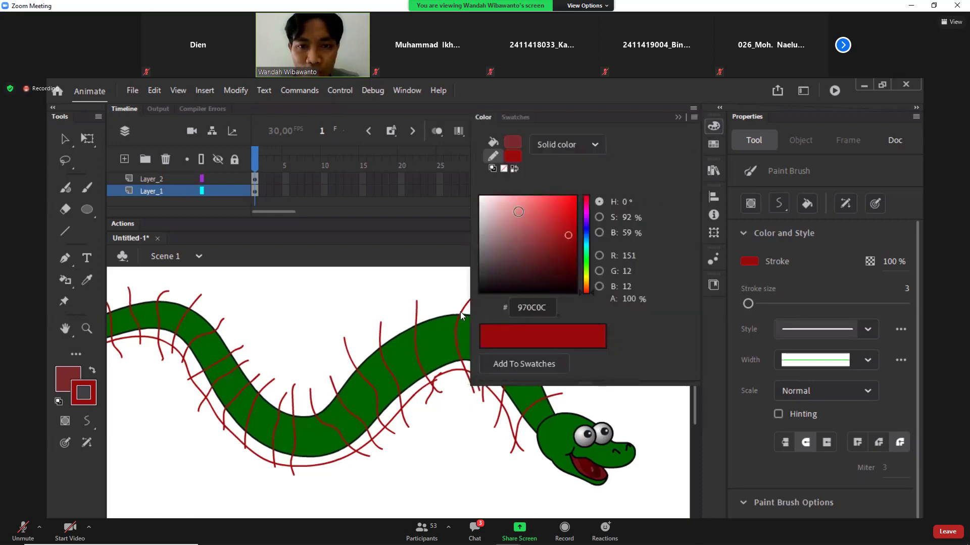
left_click(87, 279)
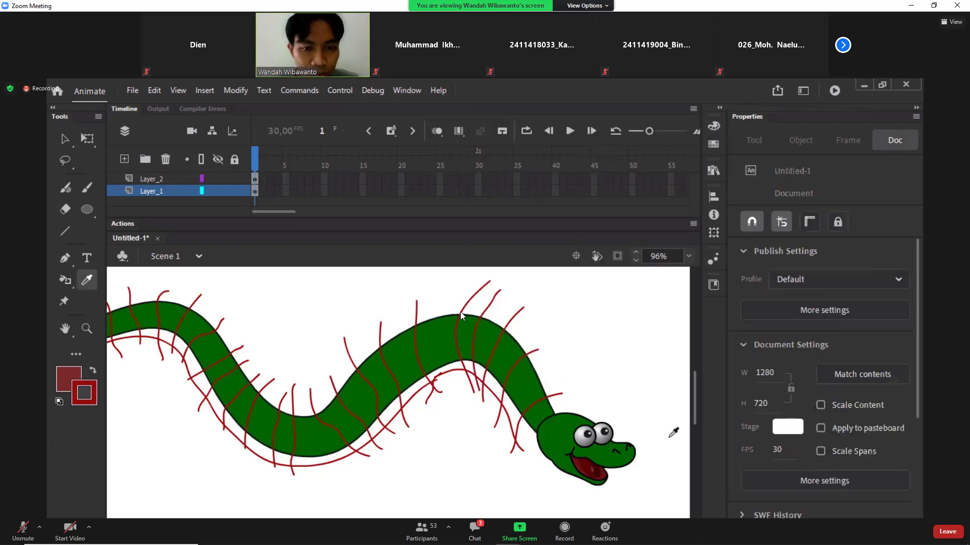
left_click(523, 385)
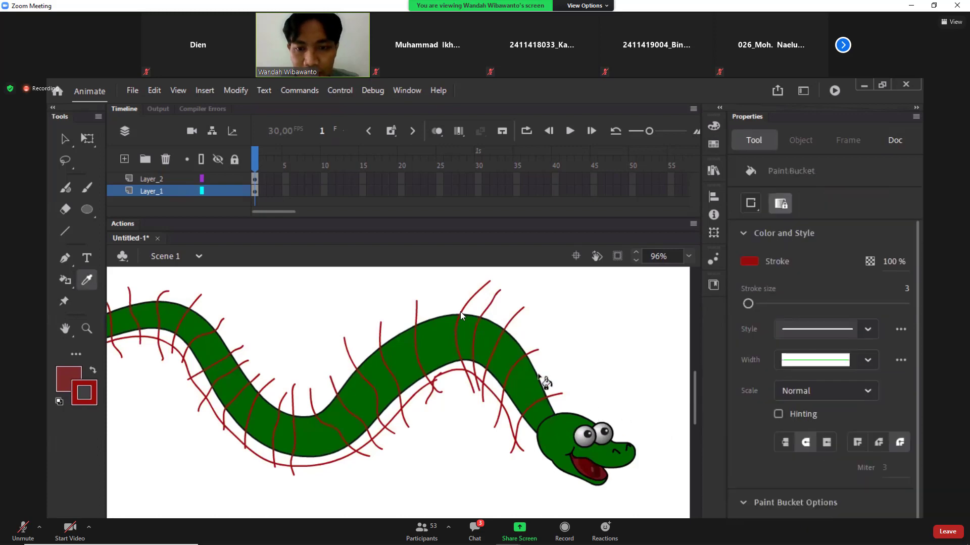
left_click(714, 126)
left_click_drag(571, 267, 574, 274)
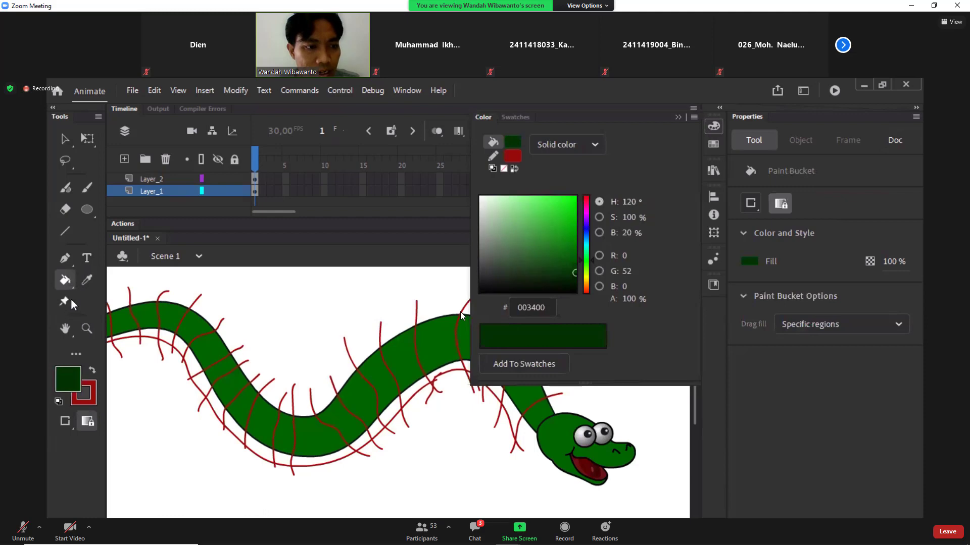
Step: Fill alternate bands of the body with dark green using the Paint Bucket, from the neck through the lower bend
left_click(66, 291)
left_click(542, 417)
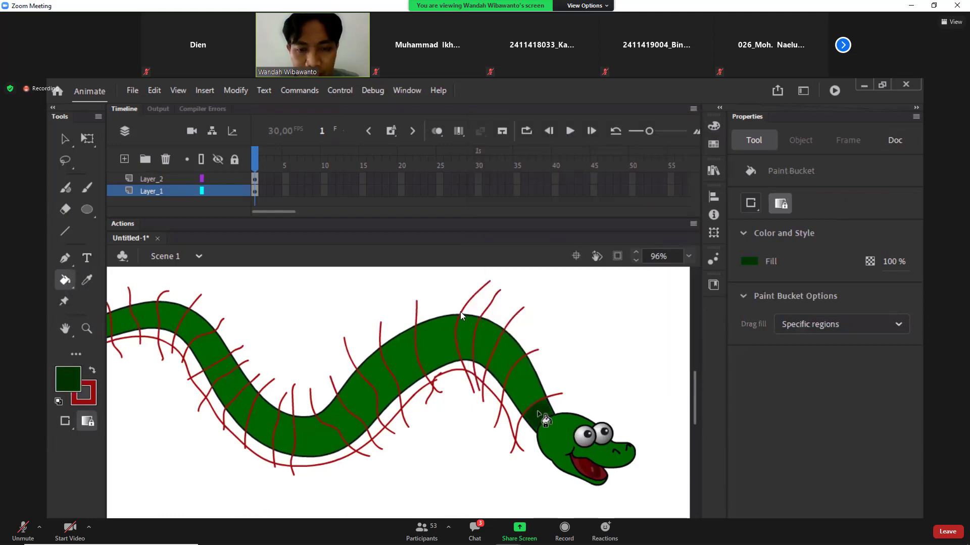
left_click(502, 360)
left_click(464, 341)
left_click(406, 372)
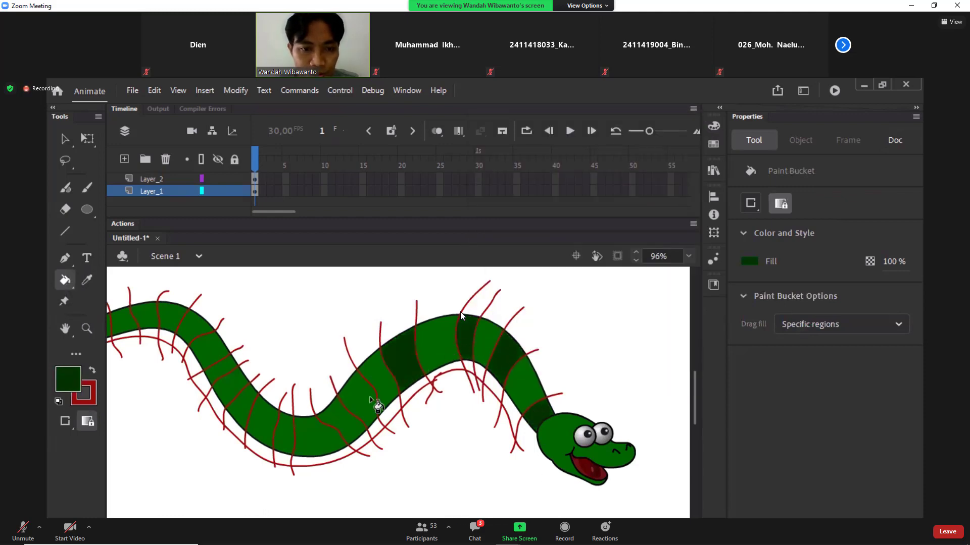
left_click(361, 421)
left_click(306, 438)
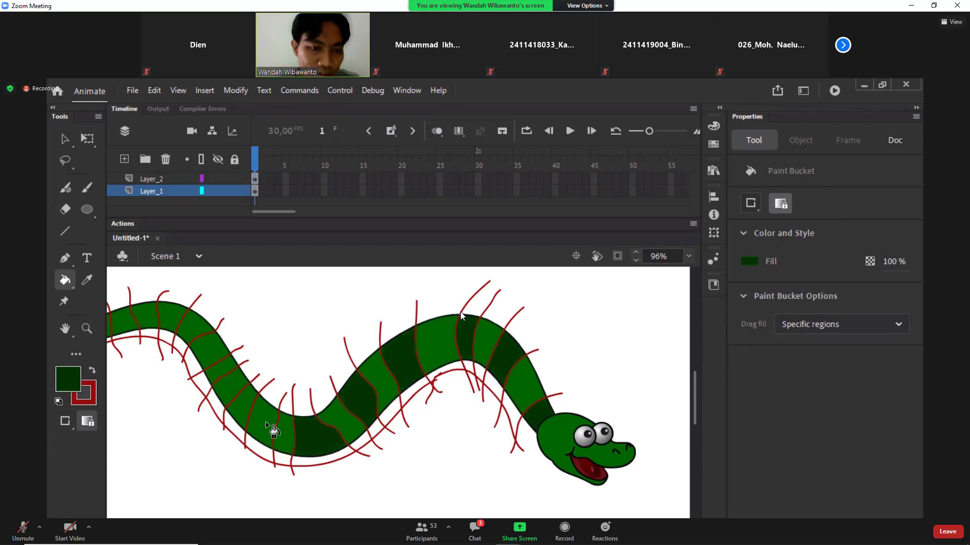
left_click(265, 426)
left_click(234, 392)
Step: Fill alternate bands from beyond the lower bend over the small hump to the tail with the dark green
key("space")
left_click_drag(286, 376, 489, 388)
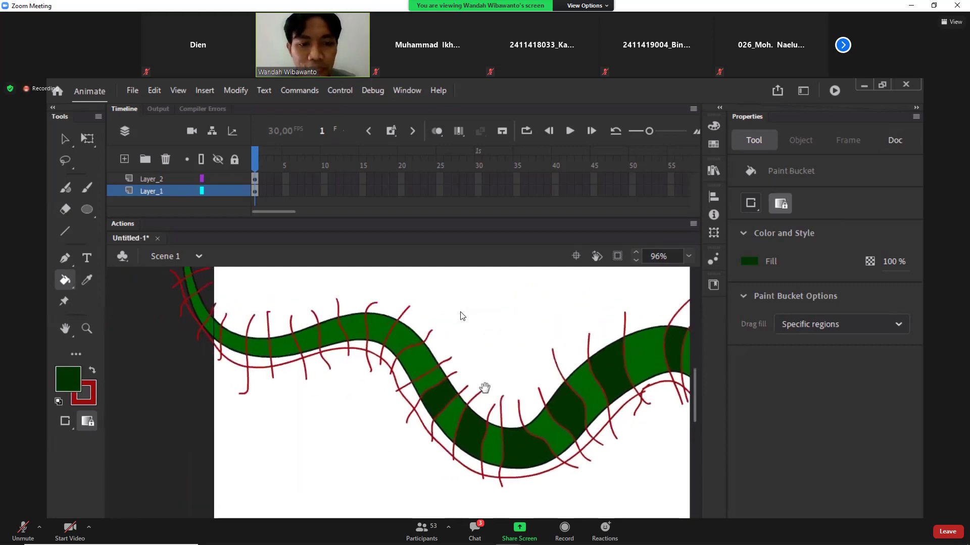
left_click(406, 356)
left_click(381, 329)
left_click(354, 333)
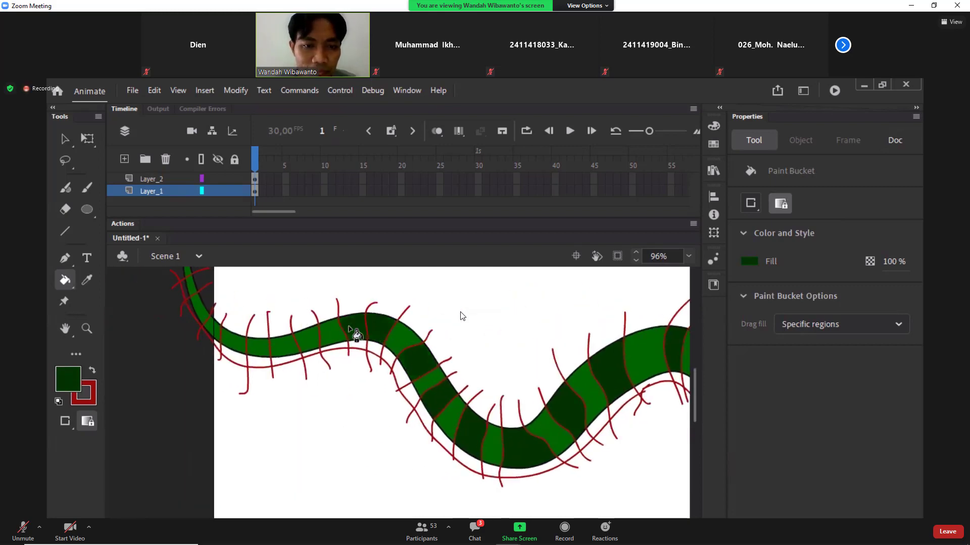
left_click(330, 337)
left_click(283, 348)
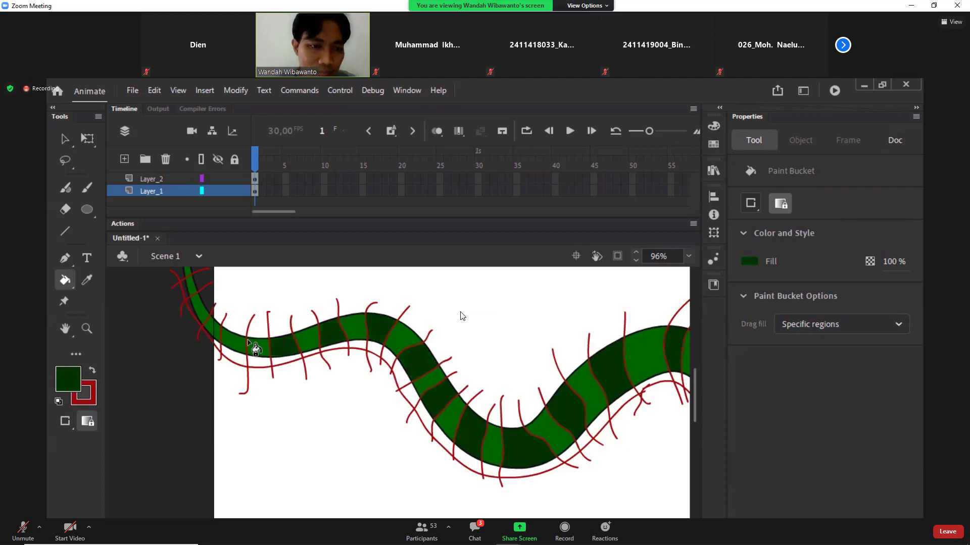
left_click(252, 349)
key("space")
left_click_drag(207, 313, 323, 367)
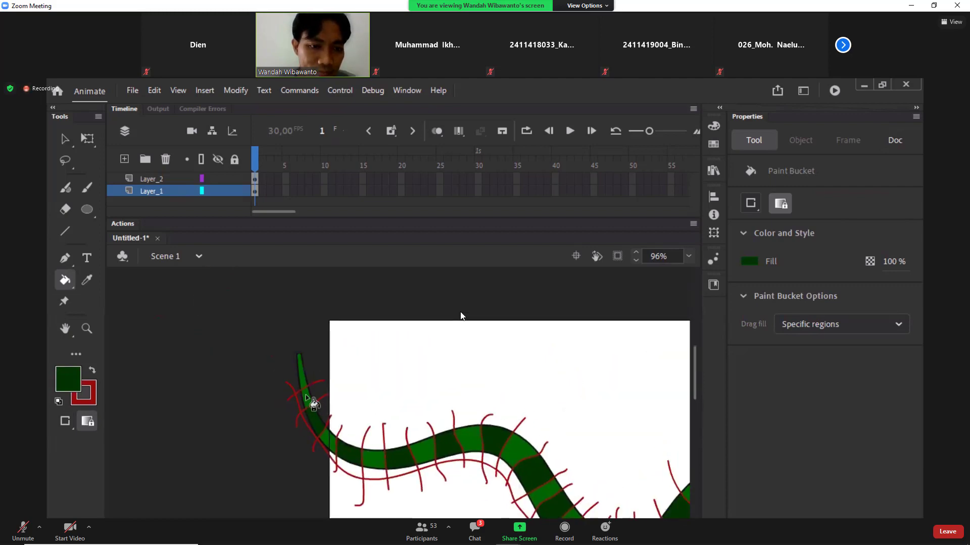
Step: Select all the connected red divider and guide strokes across the snake's body and delete them
key("space")
left_click_drag(520, 404, 225, 290)
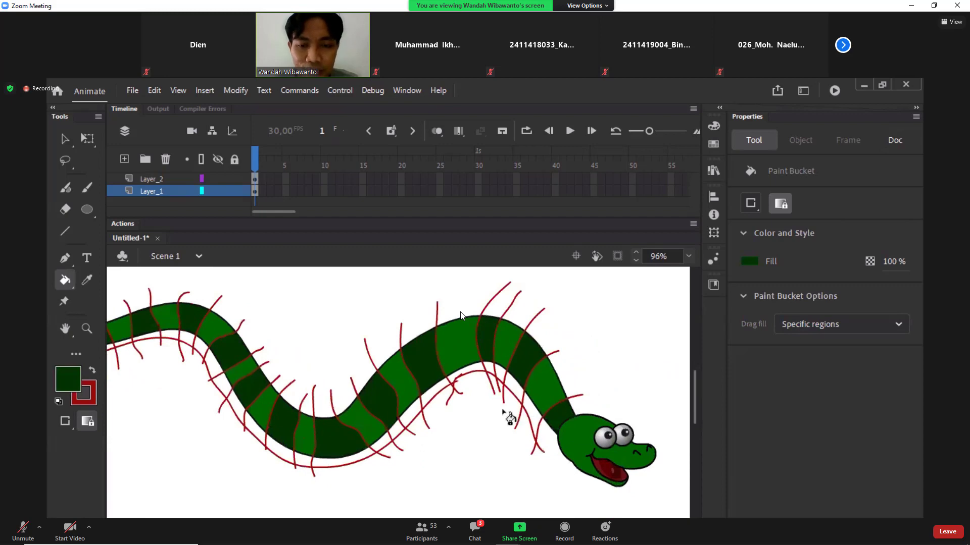
key("z")
left_click_drag(451, 359, 625, 493)
left_click(64, 141)
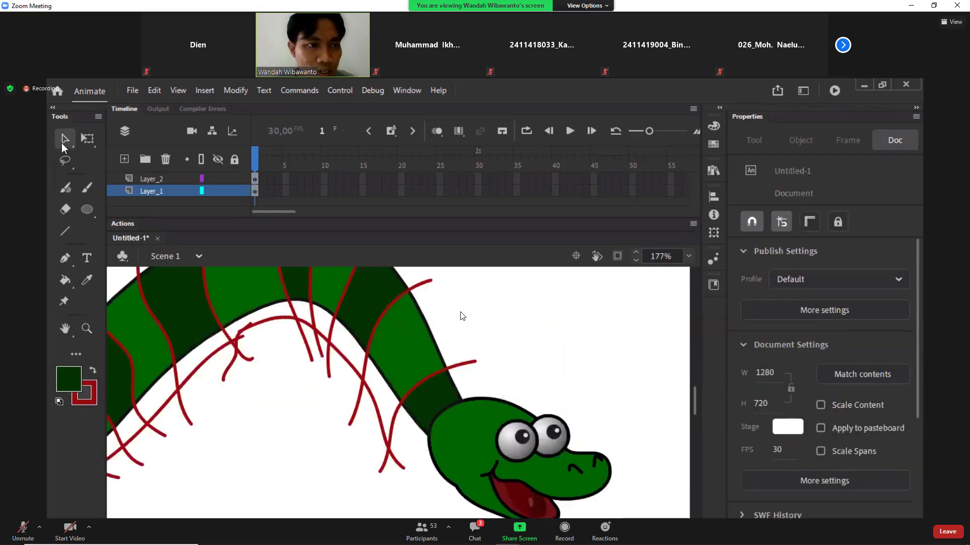
double_click(364, 384)
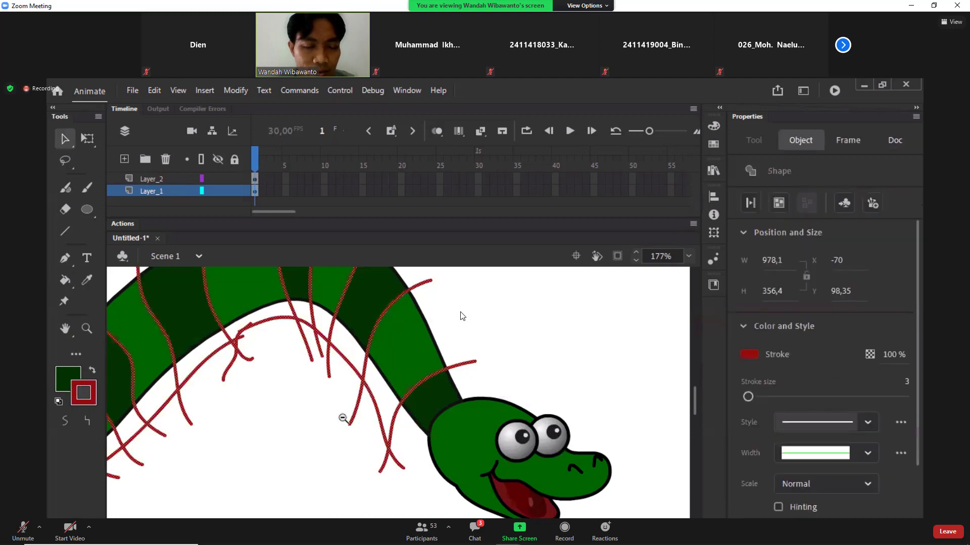
key("z")
left_click(343, 418, "alt")
left_click(376, 448)
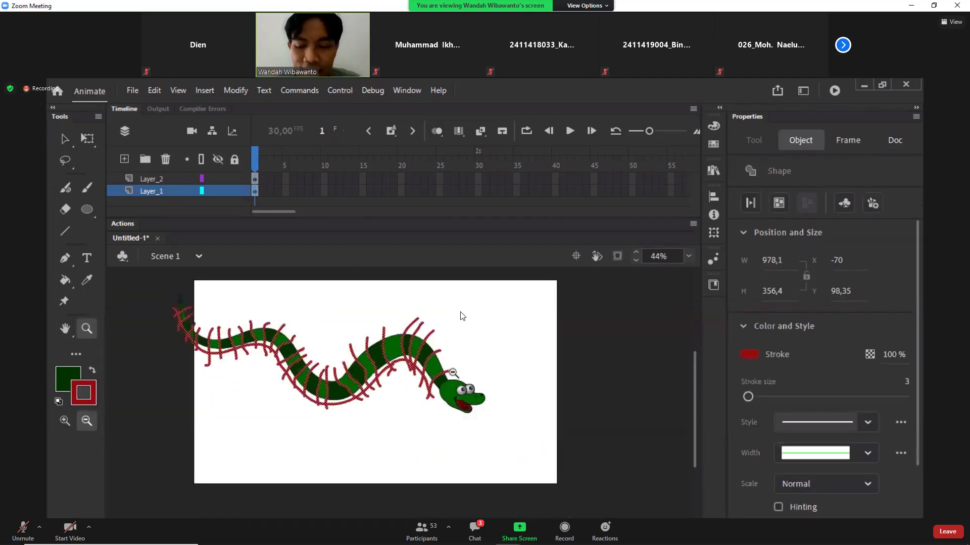
key("Delete")
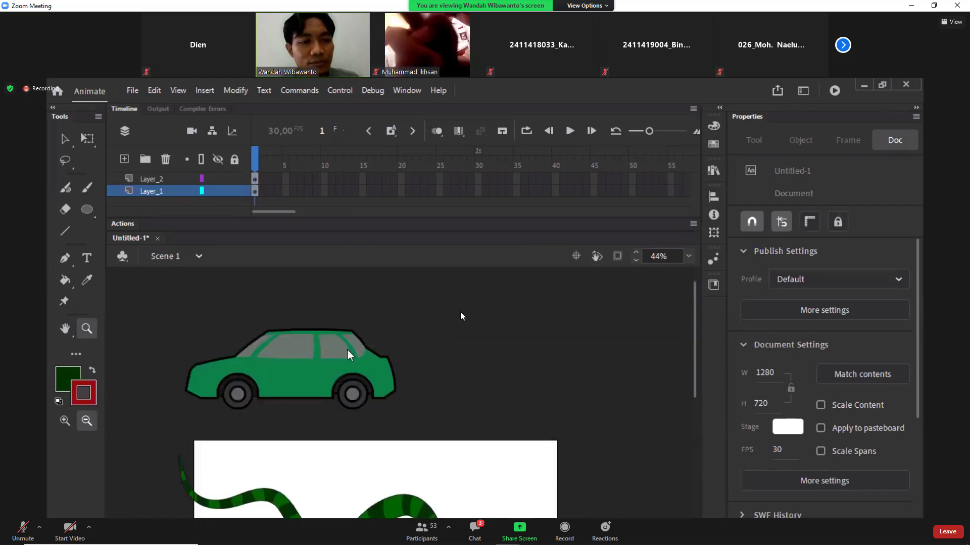
Step: Move the whole snake, including its head, down and rightward so the tail lies fully on the white stage
left_click(64, 139)
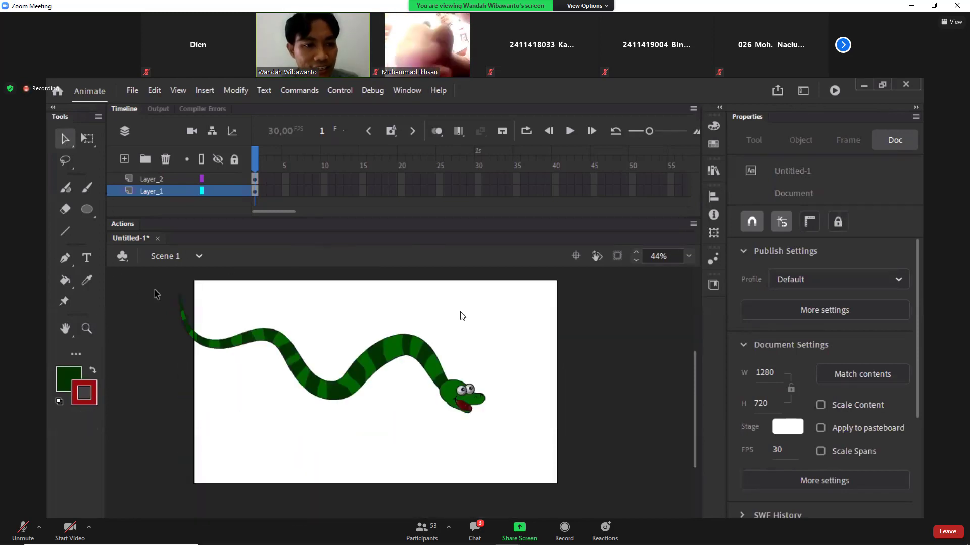
left_click_drag(153, 289, 534, 481)
left_click_drag(453, 404, 503, 424)
left_click(449, 431)
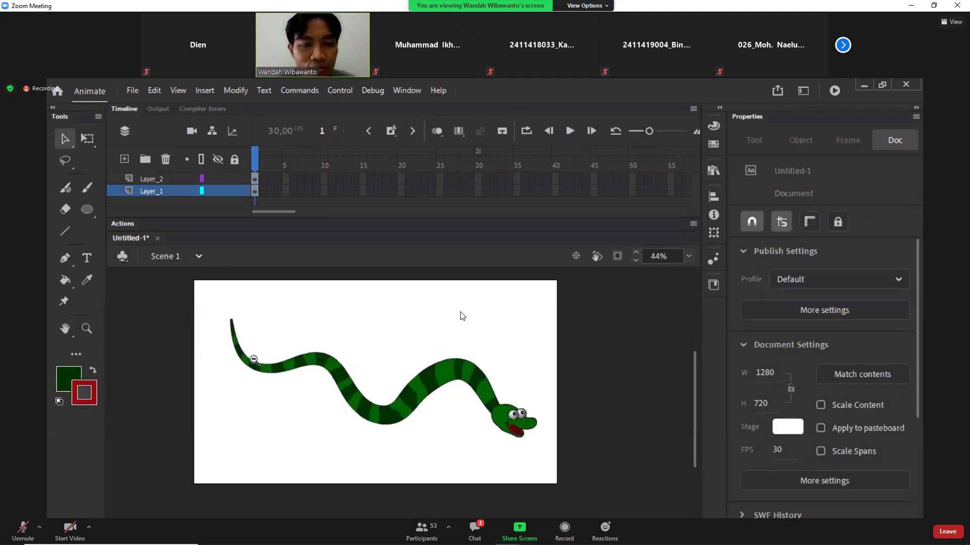
Step: Thicken the outer outline of the snake's body and head to stroke size 6 and delete the outline segment across the neck joint
key("z")
left_click_drag(210, 316, 621, 475)
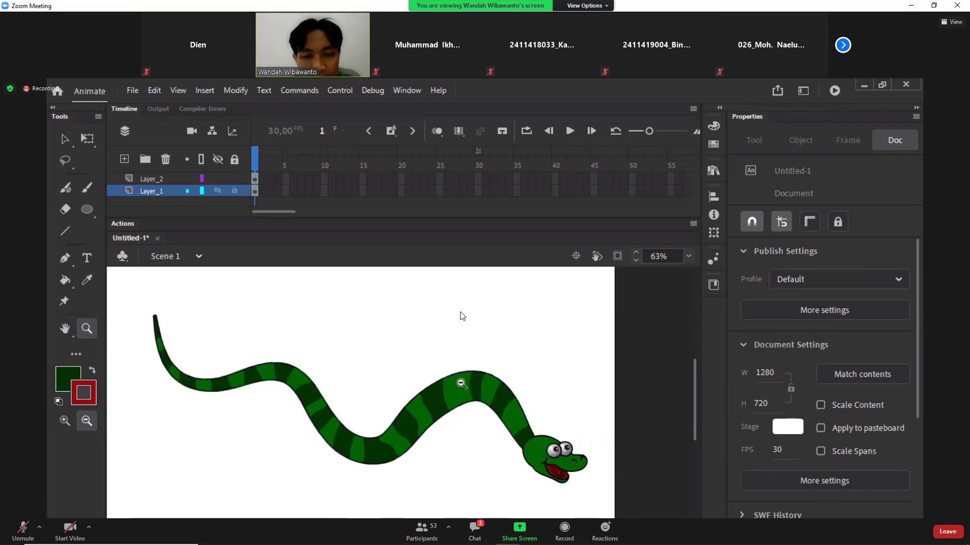
left_click(586, 505)
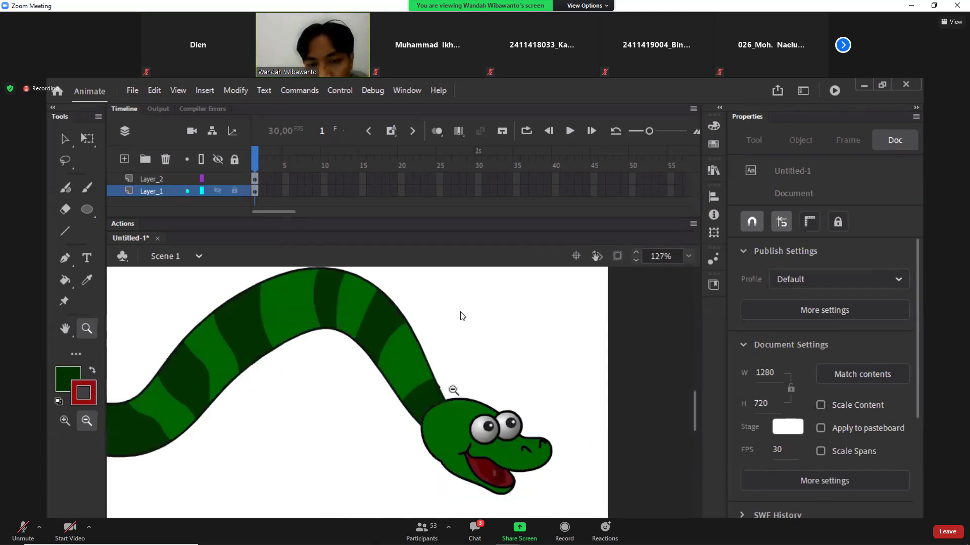
left_click(69, 142)
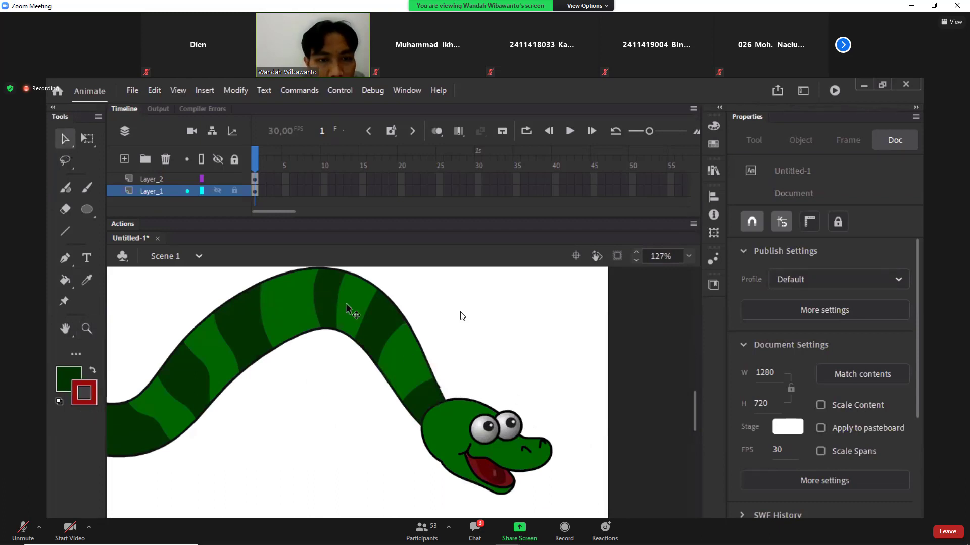
double_click(404, 316)
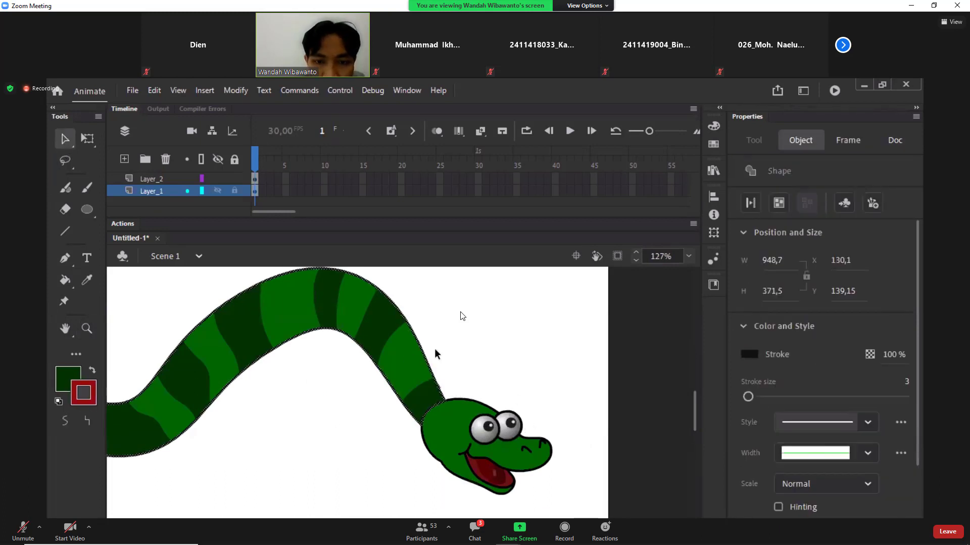
left_click(479, 404, "shift")
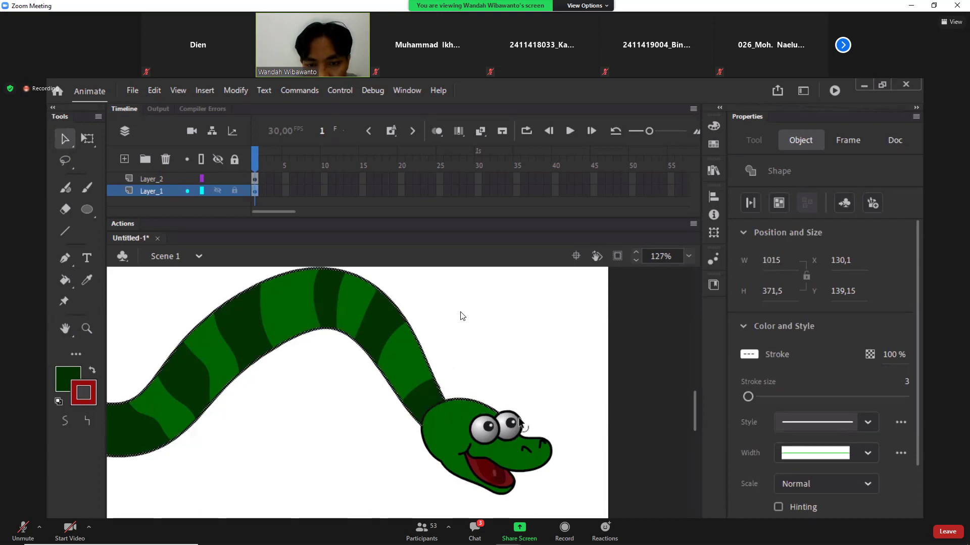
left_click(520, 424, "shift")
left_click(549, 447, "shift")
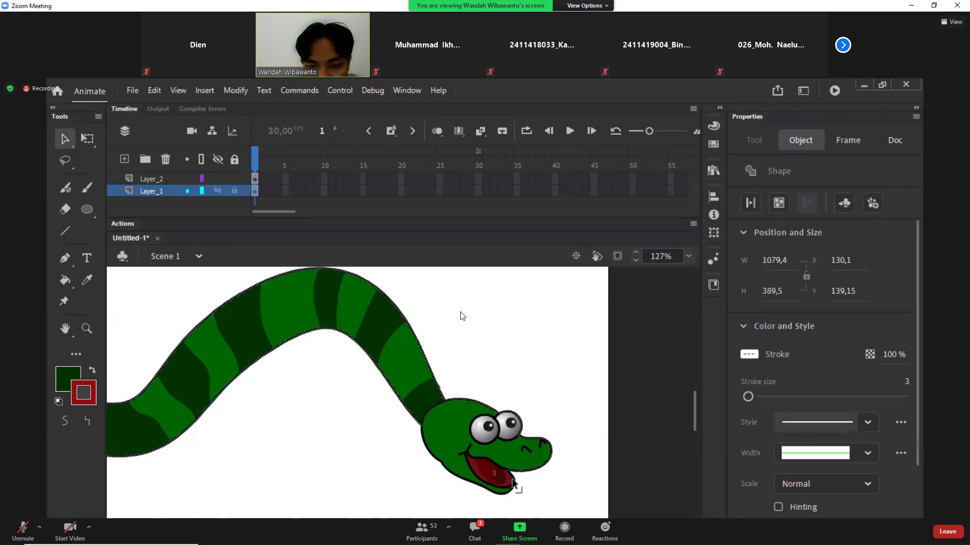
left_click(503, 495, "shift")
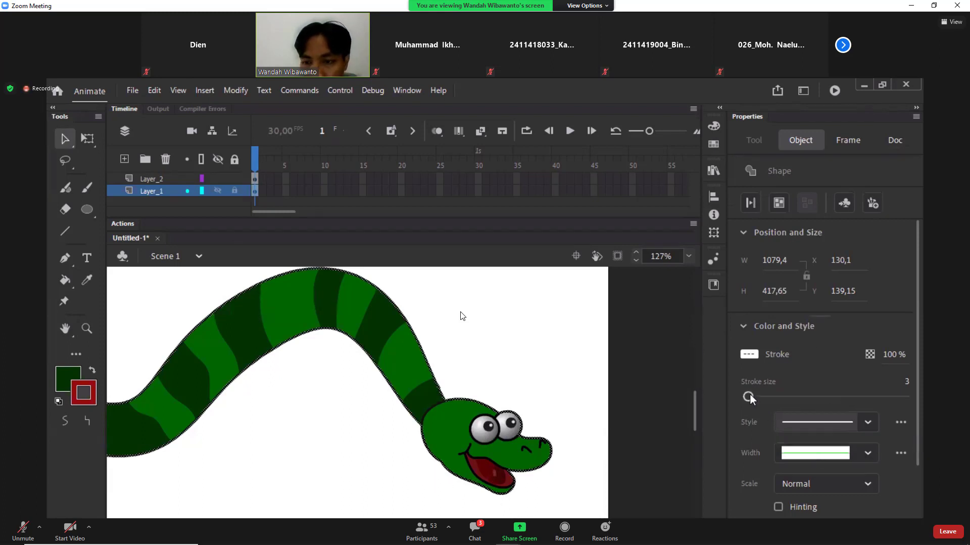
left_click_drag(750, 398, 753, 399)
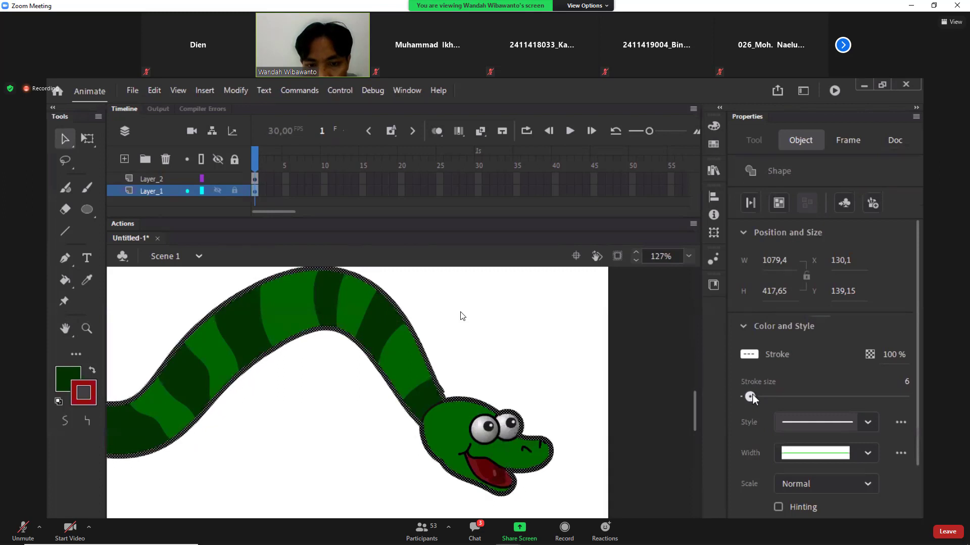
left_click(434, 408)
key("Delete")
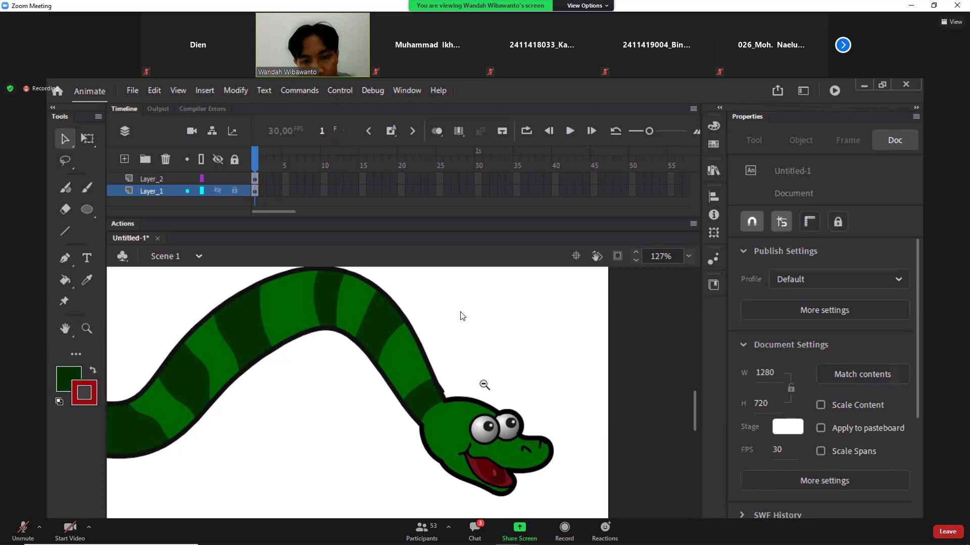
Step: Review the whole snake with its thicker outline, from close up and from a distance
left_click(510, 448, "alt")
left_click_drag(309, 322, 561, 423)
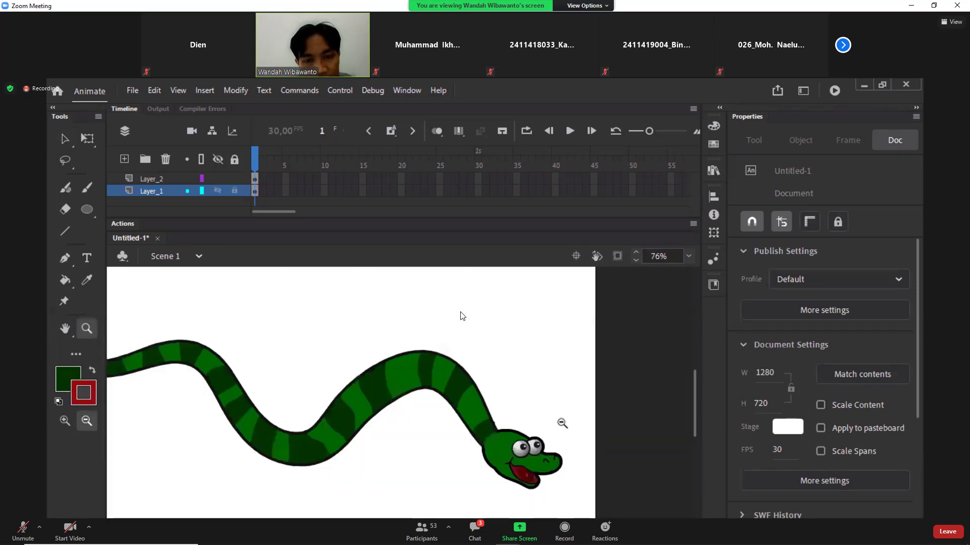
left_click(509, 445)
left_click_drag(209, 317, 533, 453)
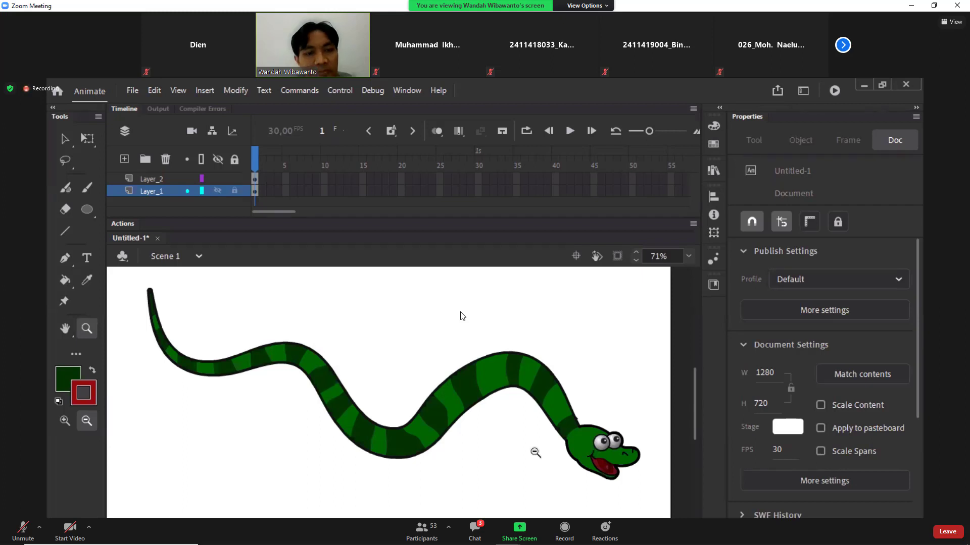
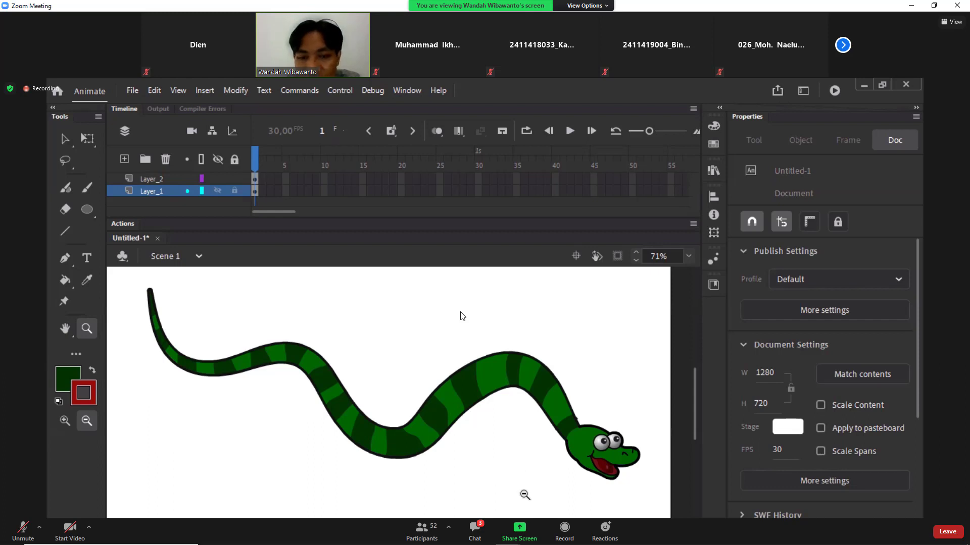
left_click(471, 474)
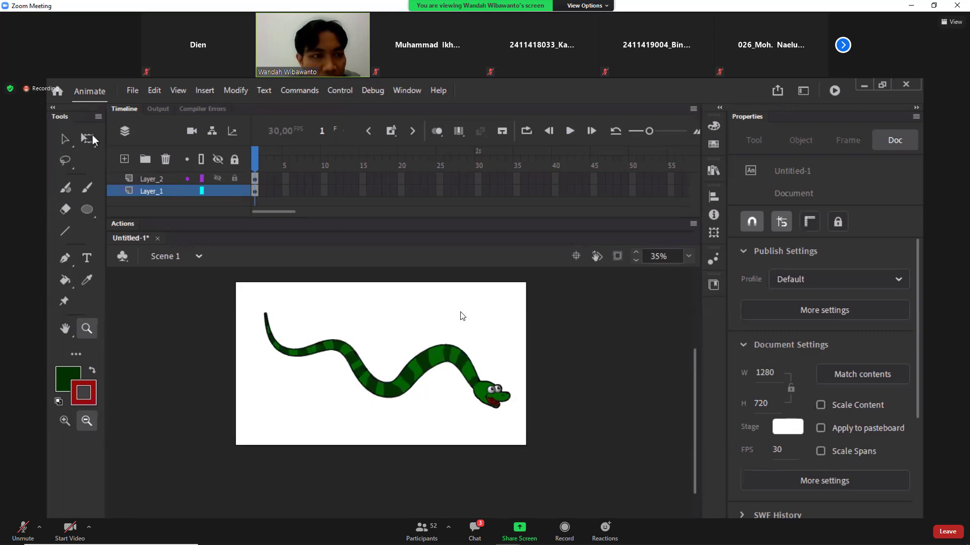
left_click(388, 385)
left_click_drag(303, 346, 510, 460)
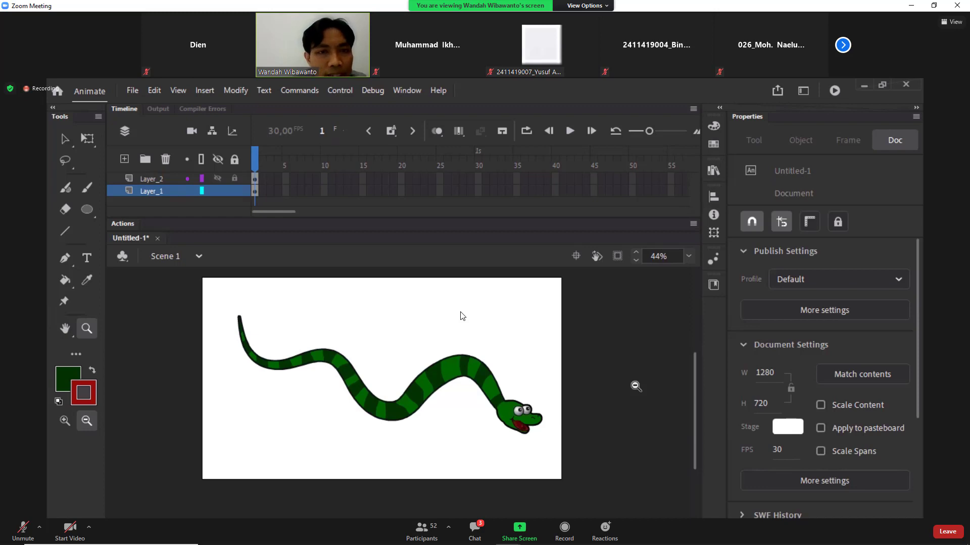
Step: Open and close the hands-on doll animation tutorial, keeping its workspace
left_click(444, 94)
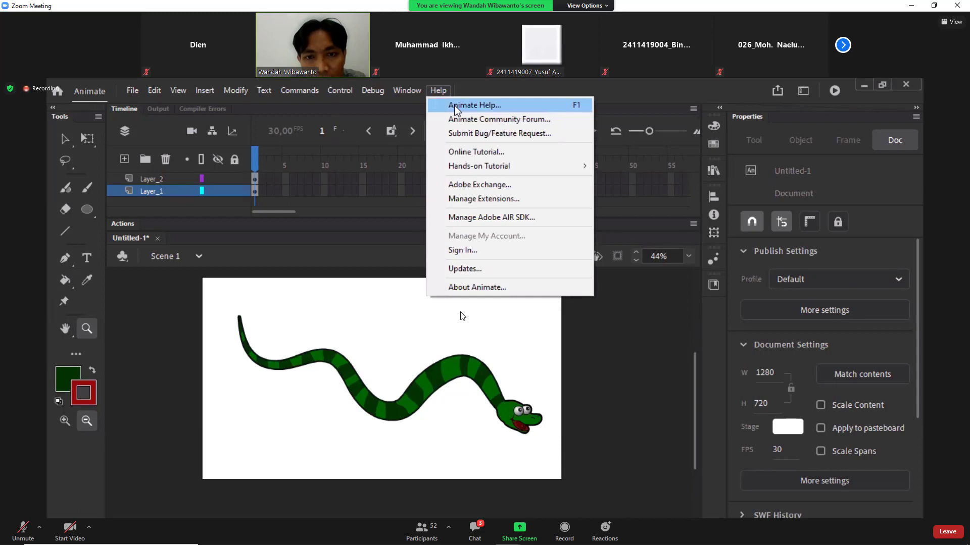
left_click(455, 106)
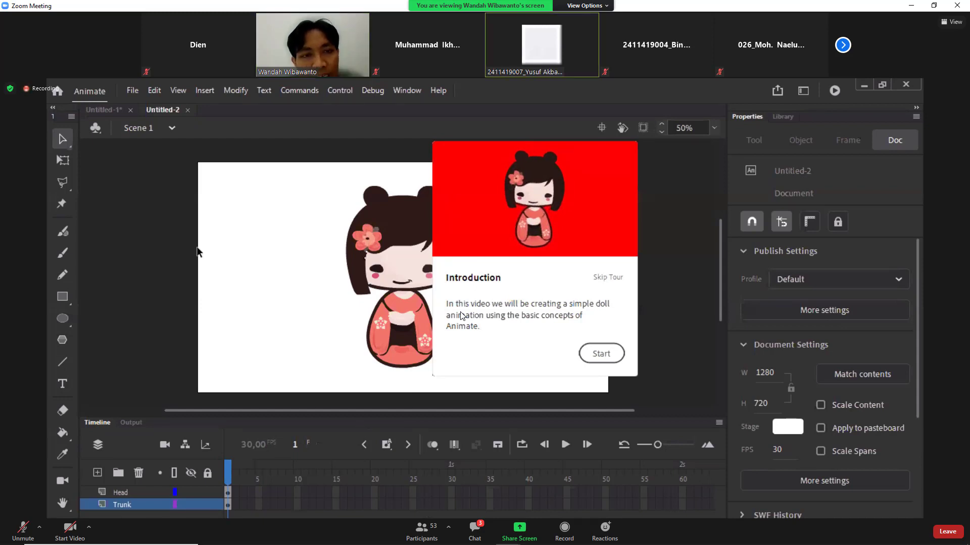
left_click(189, 109)
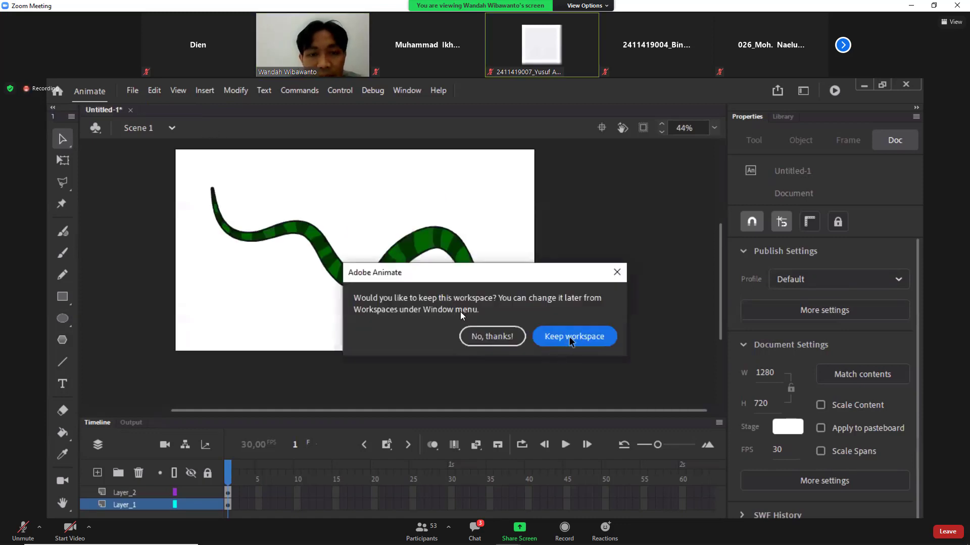
left_click(570, 338)
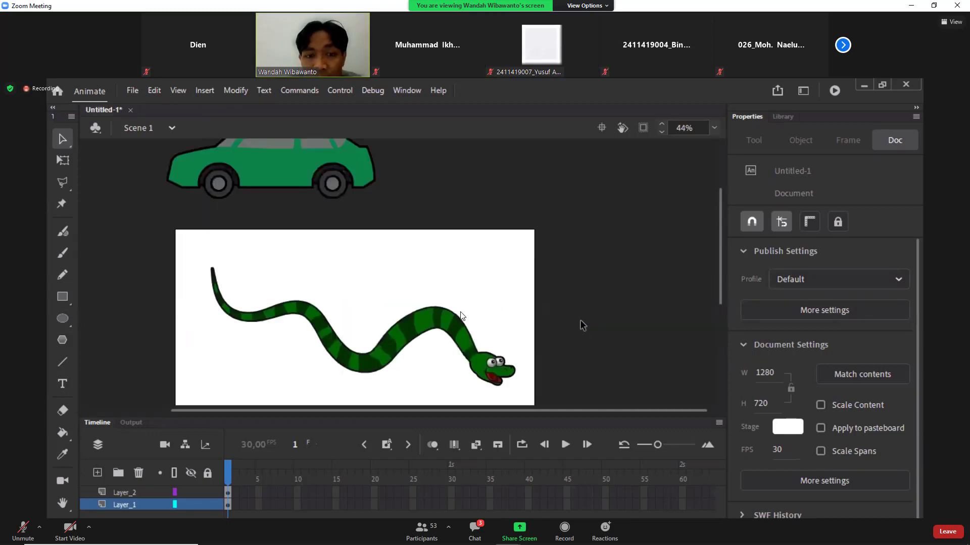
Step: Switch the workspace layout back to Classic
scroll(643, 167, "up", 2)
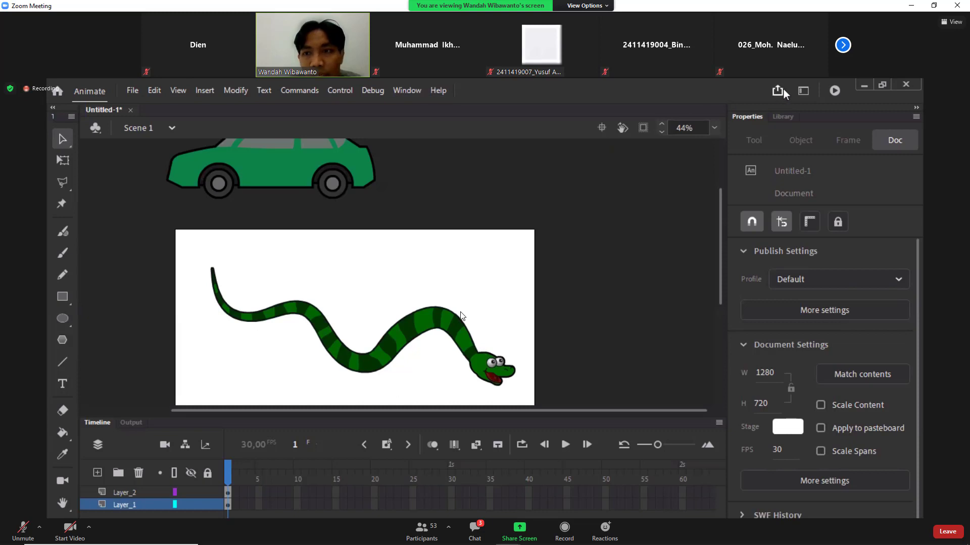
left_click(803, 91)
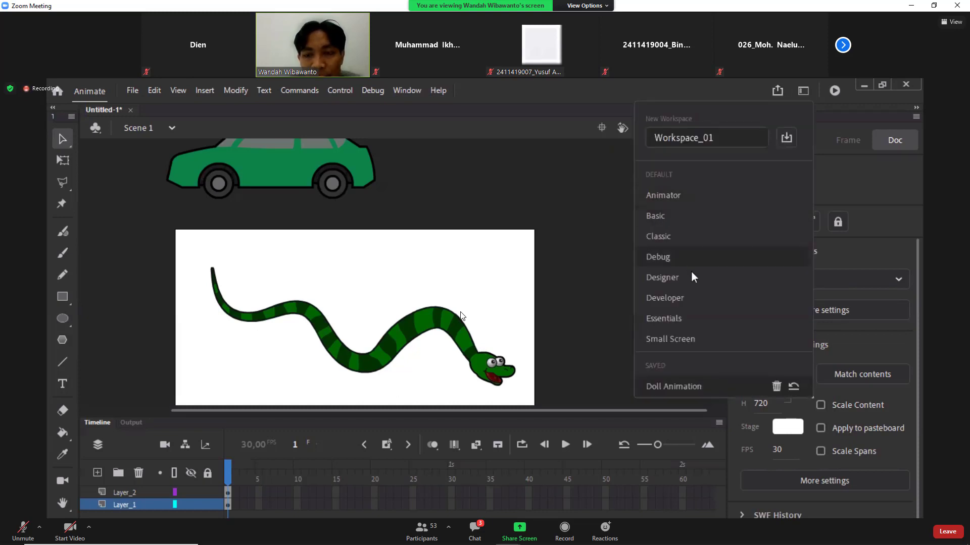
left_click(658, 237)
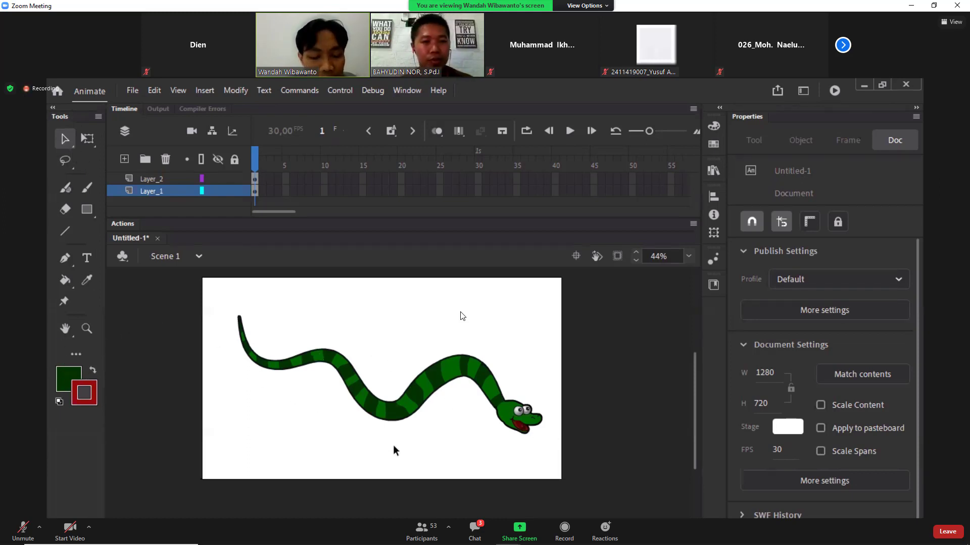
Step: Move the whole snake off the stage onto the empty pasteboard beside the car
key("z")
left_click(413, 431, "alt")
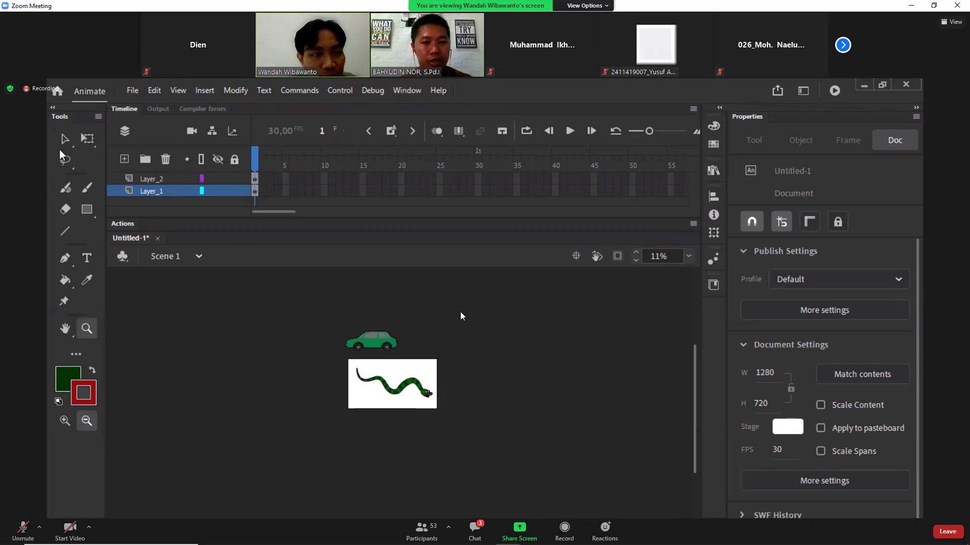
key("v")
left_click_drag(338, 353, 467, 423)
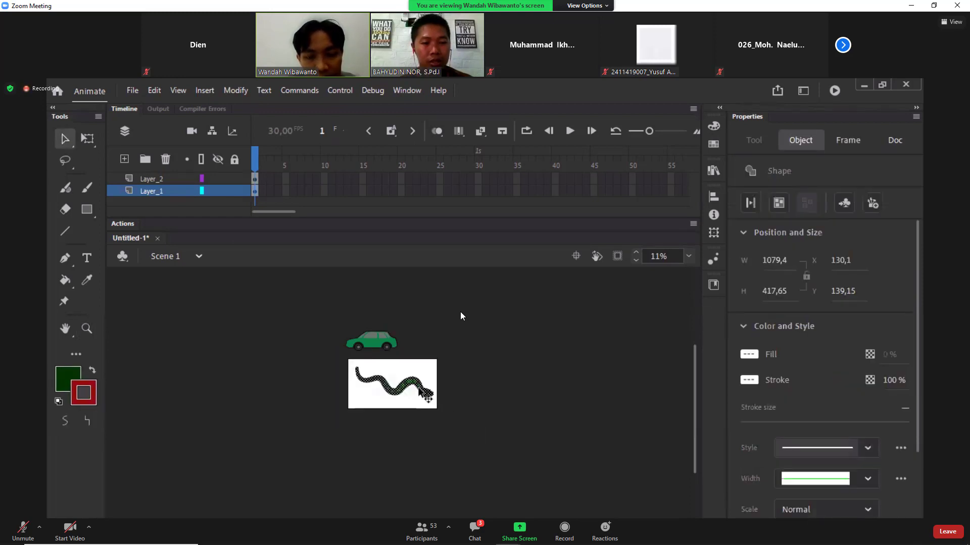
left_click_drag(427, 397, 495, 349)
left_click(484, 405)
Step: Draw a rough circle on the empty stage with the red Paint Brush at stroke size 6, leaving a small gap between its ends
key("z")
left_click_drag(344, 350, 461, 422)
left_click_drag(225, 324, 429, 444)
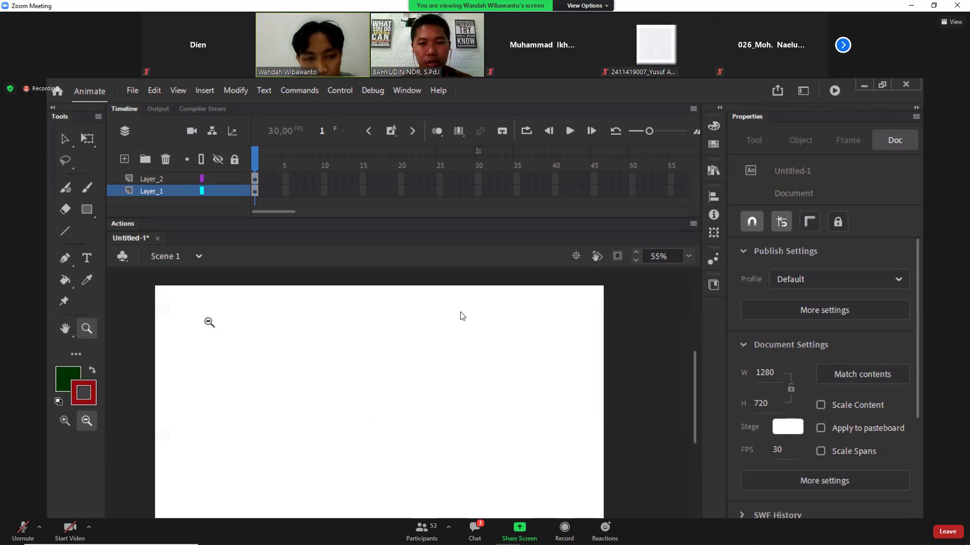
left_click_drag(204, 294, 460, 479)
left_click(87, 211)
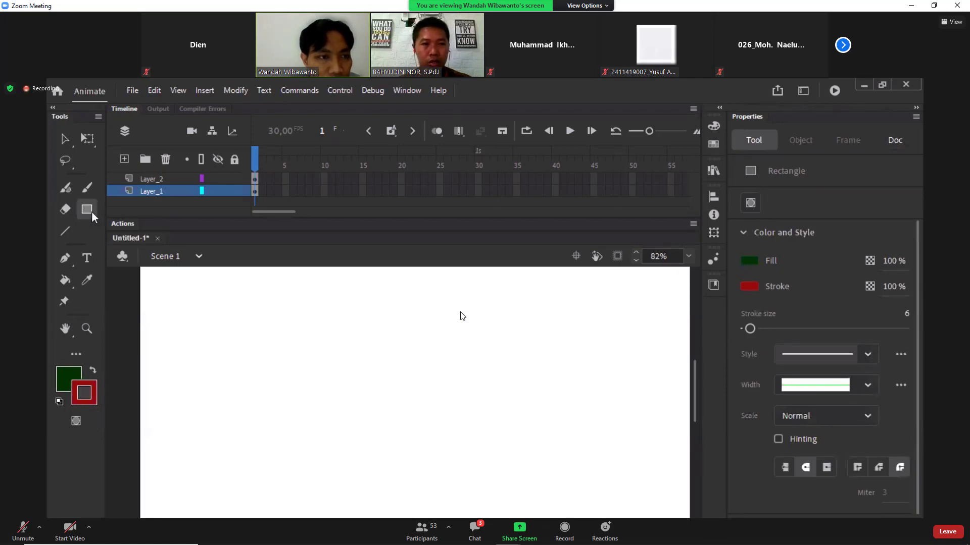
left_click(89, 188)
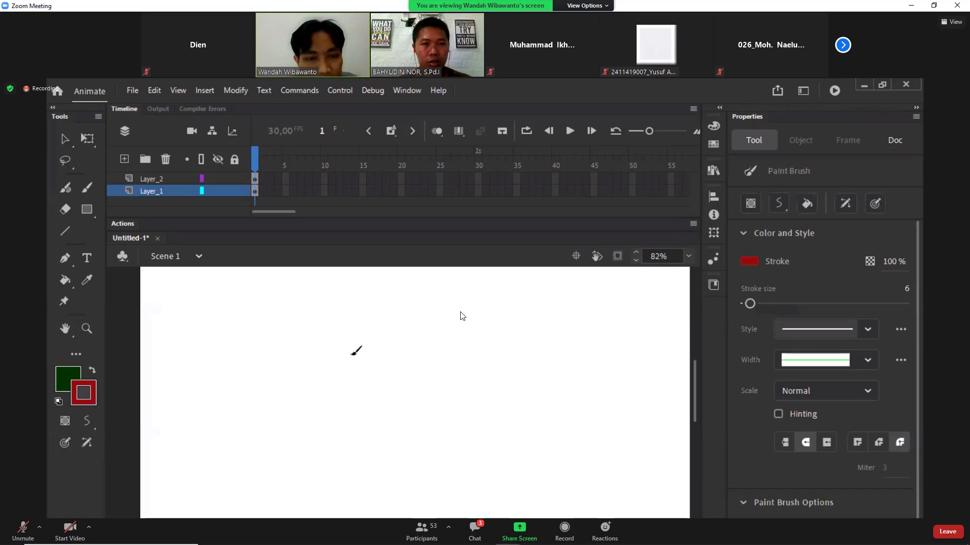
mouse_move(362, 352)
left_mouse_down()
mouse_move(222, 377)
mouse_move(251, 416)
mouse_move(302, 435)
mouse_move(333, 417)
mouse_move(362, 358)
mouse_move(368, 377)
left_mouse_up()
Step: Examine the small gap between the red circle's stroke ends up close and against the whole shape
key("z")
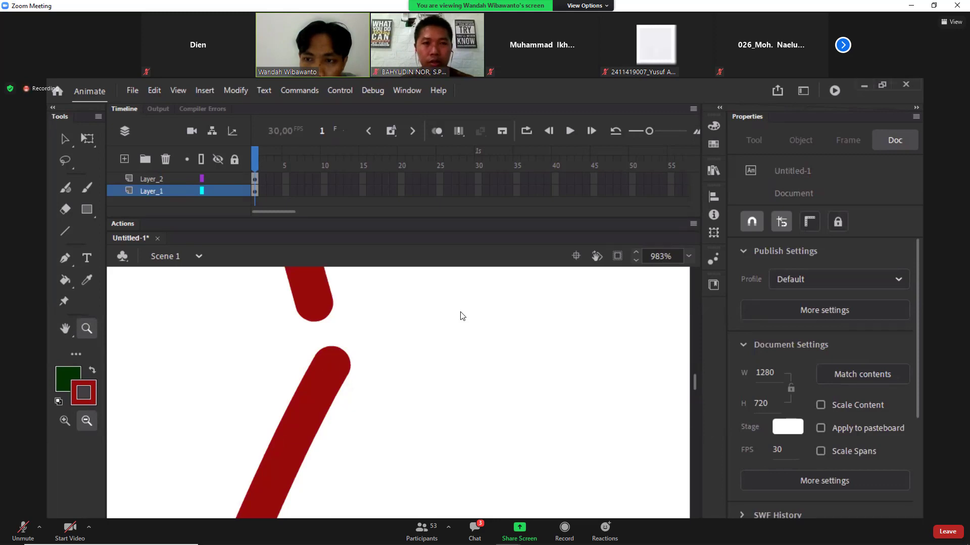
left_click(444, 401)
left_click(451, 413)
left_click(457, 426)
left_click(447, 428)
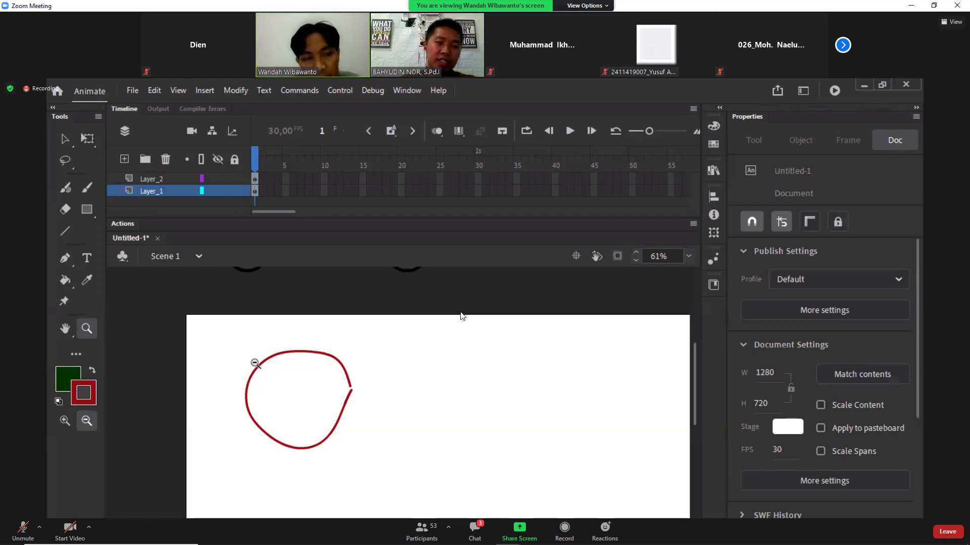
Step: Examine the gapped red circle at closer range, briefly selecting its whole outline
left_click_drag(236, 342, 668, 478)
left_click(404, 439)
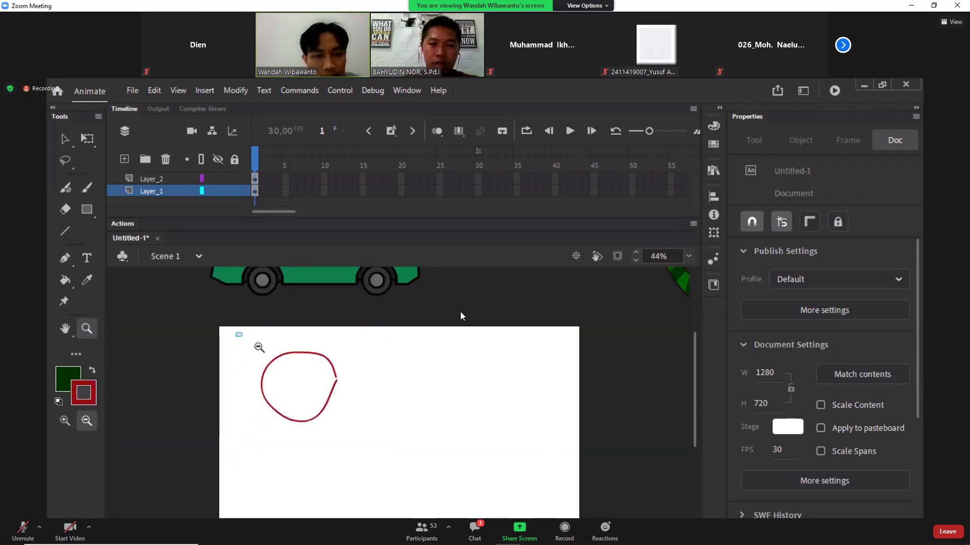
left_click_drag(238, 332, 390, 457)
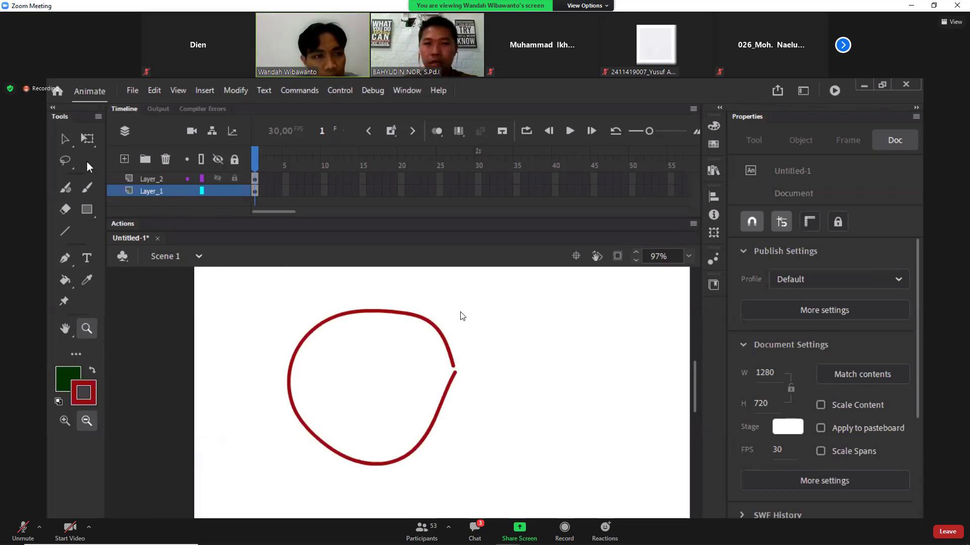
left_click(65, 140)
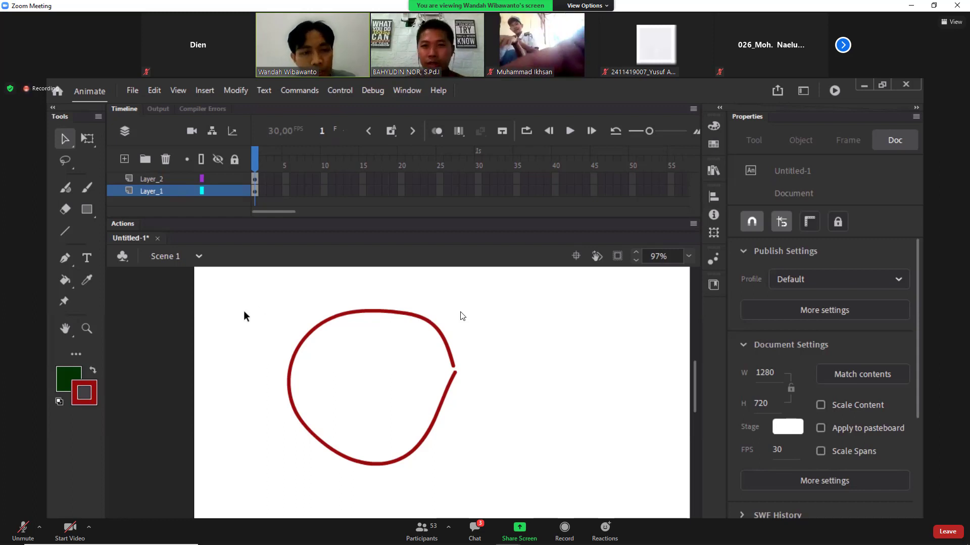
left_click_drag(239, 289, 517, 505)
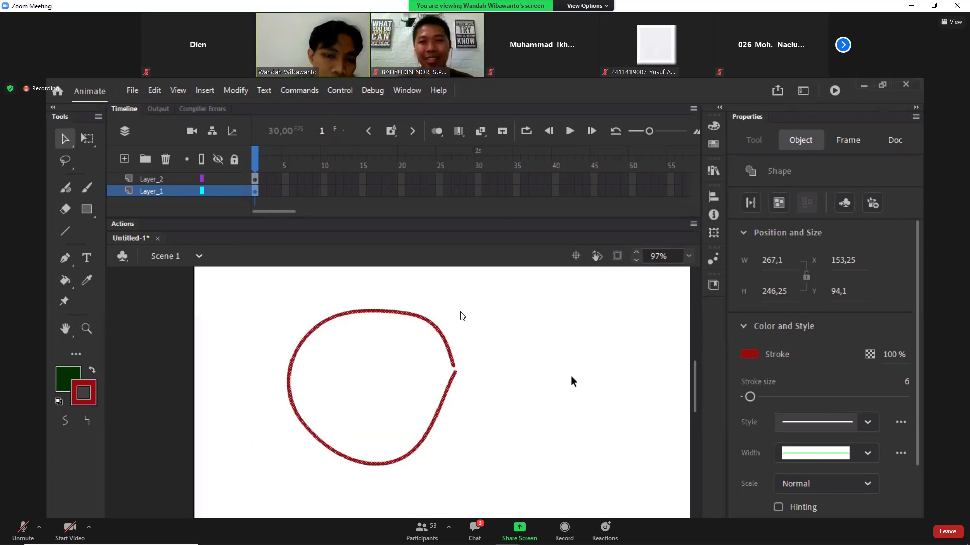
left_click(461, 312)
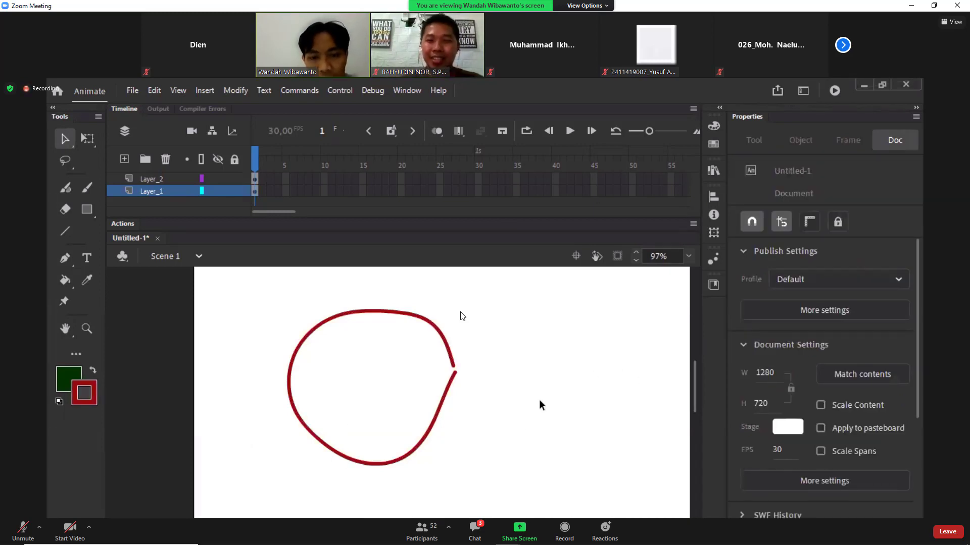
Step: Draw two red Paint Brush outlines beside the circle: a closed oval with overlapping ends and a smaller oval with a slight gap
left_click_drag(550, 387, 433, 407)
key("y")
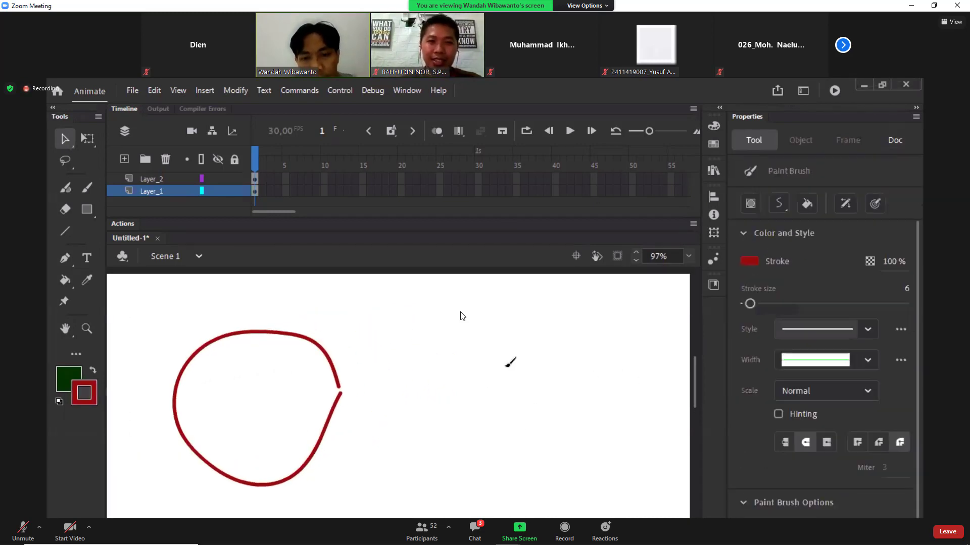
mouse_move(503, 349)
left_mouse_down()
mouse_move(394, 417)
mouse_move(519, 342)
mouse_move(503, 379)
left_mouse_up()
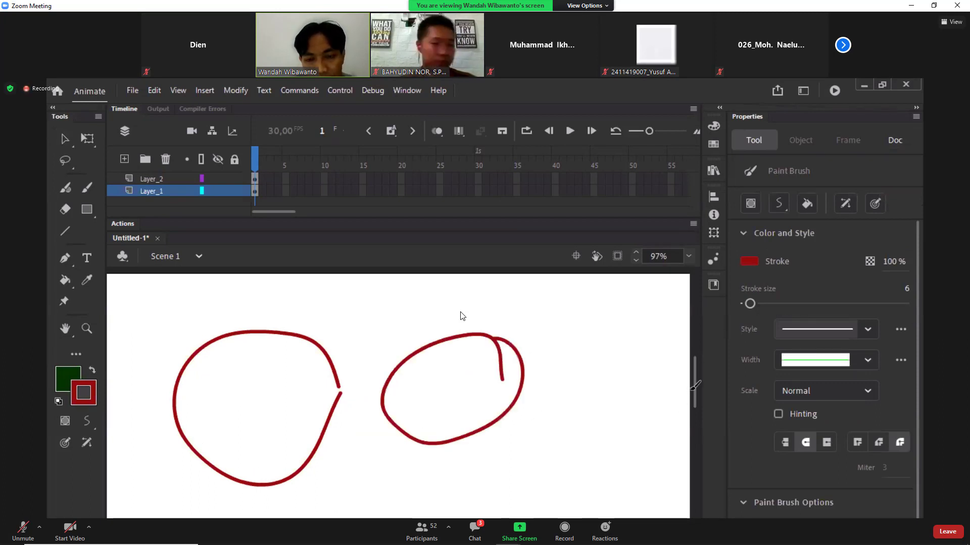
mouse_move(621, 349)
left_mouse_down()
mouse_move(571, 426)
mouse_move(609, 467)
mouse_move(666, 404)
mouse_move(656, 376)
mouse_move(626, 355)
left_mouse_up()
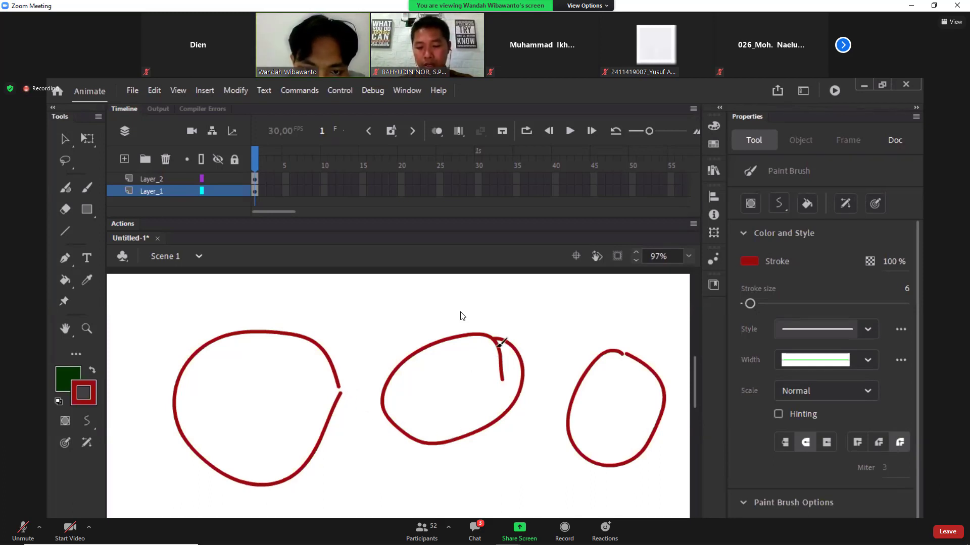
left_click_drag(497, 338, 469, 348)
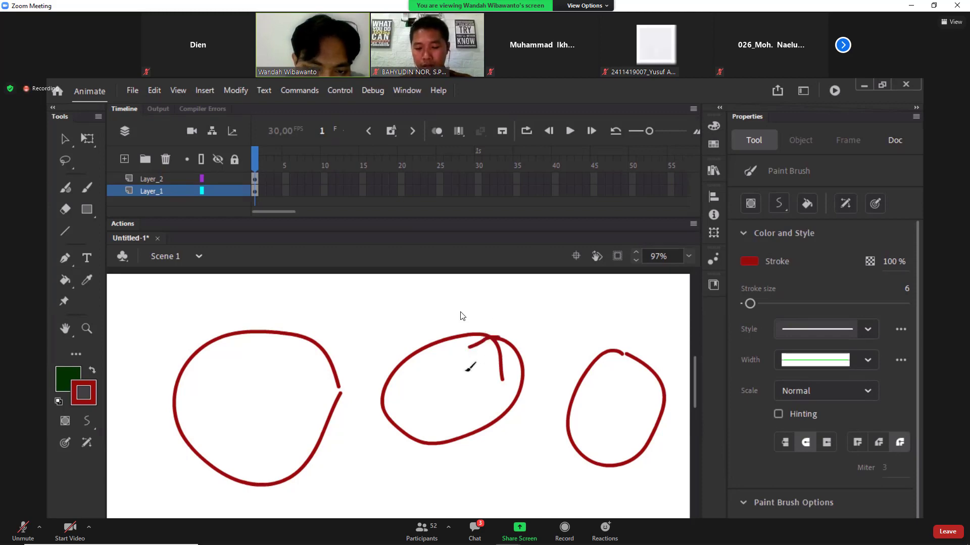
Step: Fill the closed middle oval with dark green and set the Paint Bucket's gap size to Don't Close Gaps
left_click(65, 280)
left_click(435, 404)
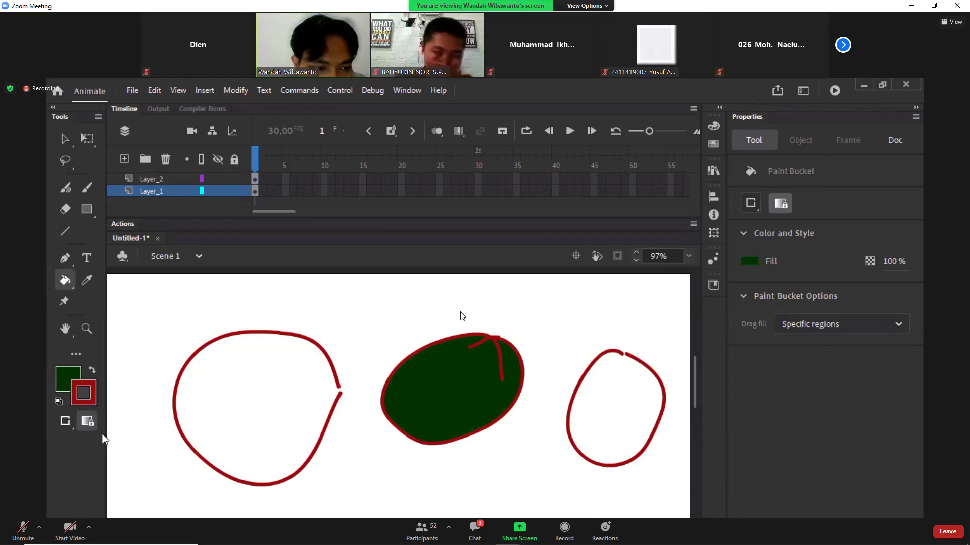
left_click(64, 422)
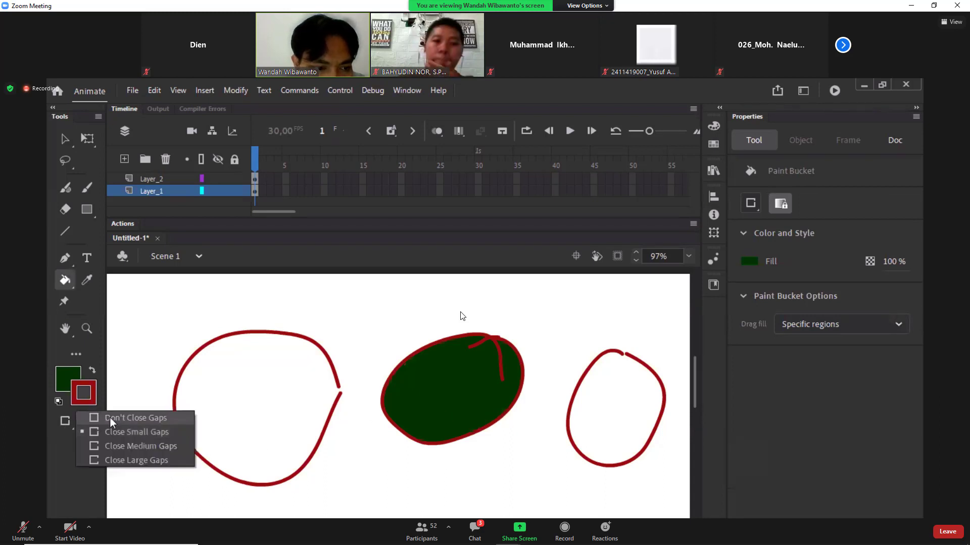
left_click(349, 399)
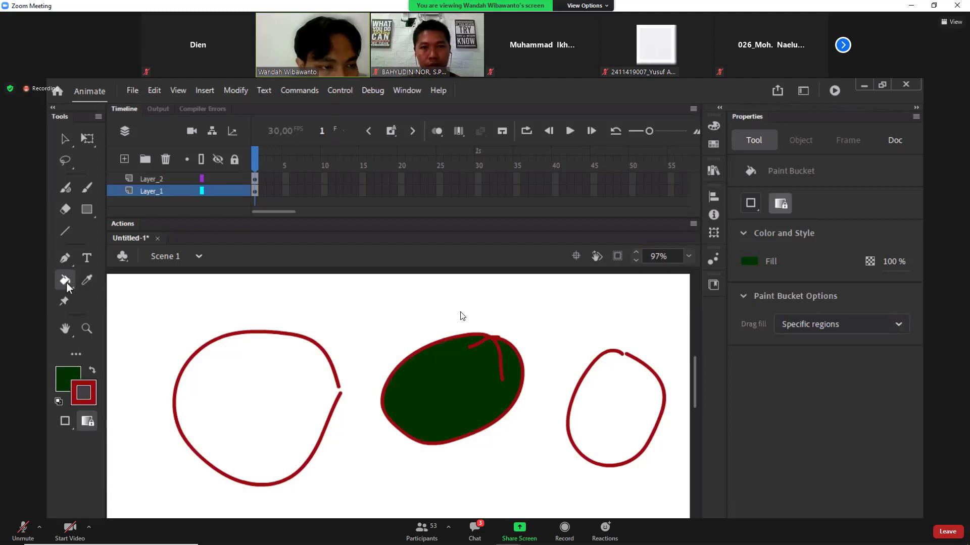
Step: Fill the small gapped oval with dark green, trying Close Small Gaps and Close Medium Gaps before Close Large Gaps
left_click(66, 428)
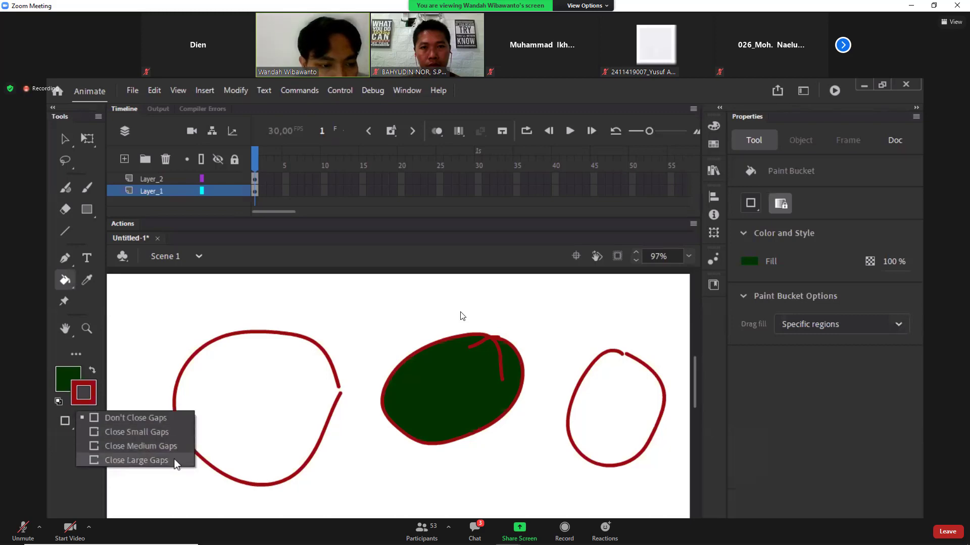
left_click(175, 431)
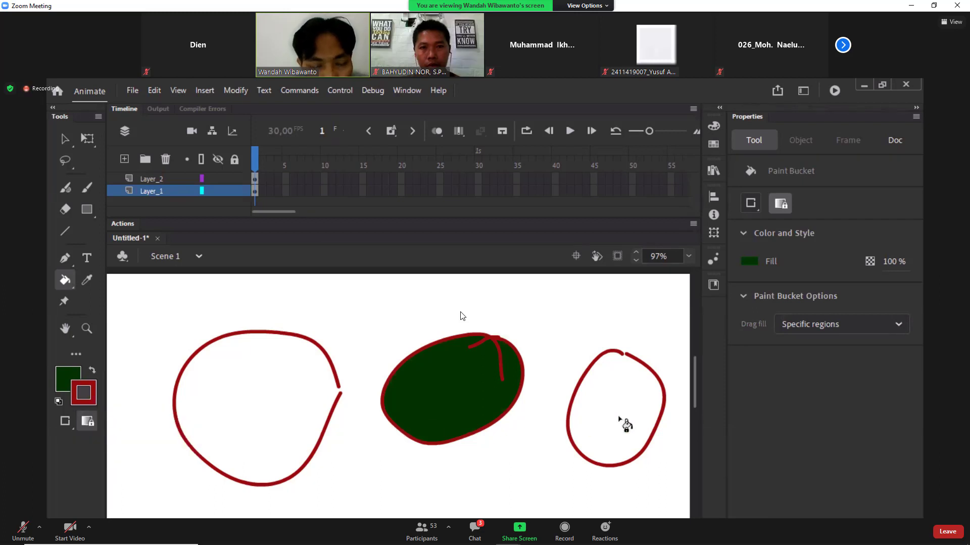
left_click(62, 421)
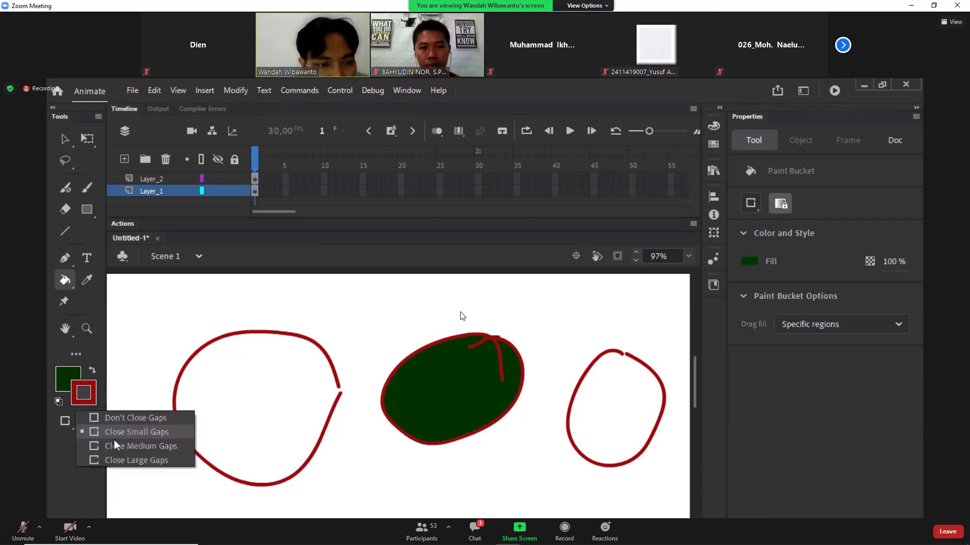
left_click(115, 446)
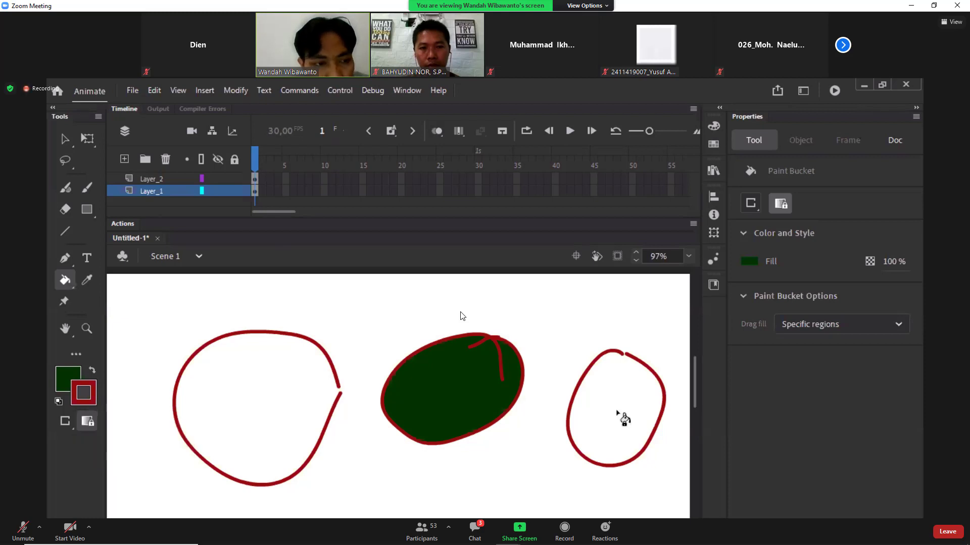
left_click(70, 419)
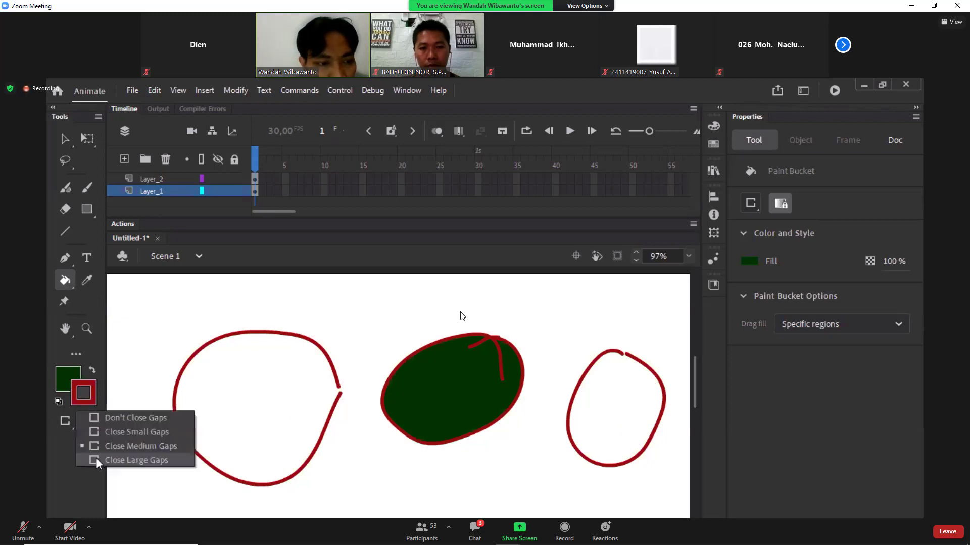
left_click(632, 398)
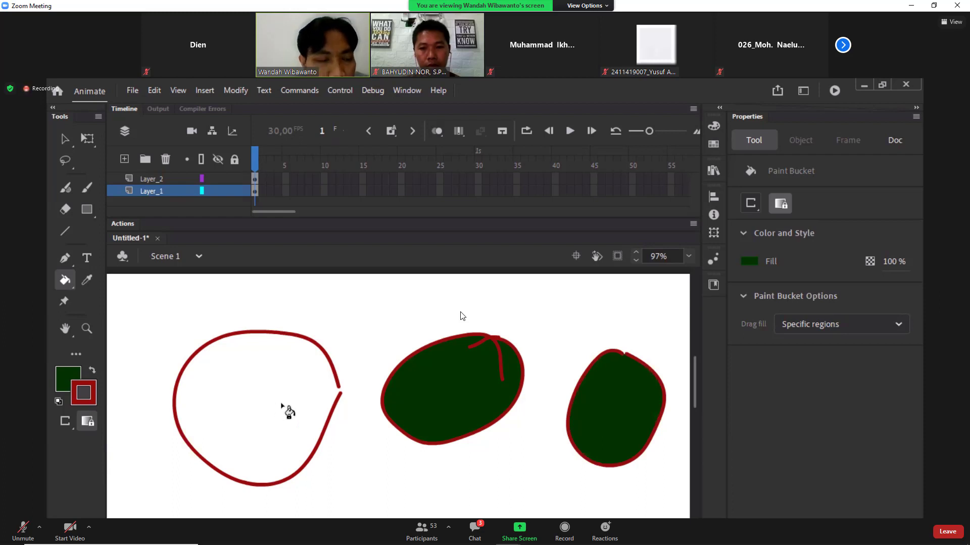
Step: Try to fill the large gapped circle with dark green while viewing the whole stage
left_click(86, 327)
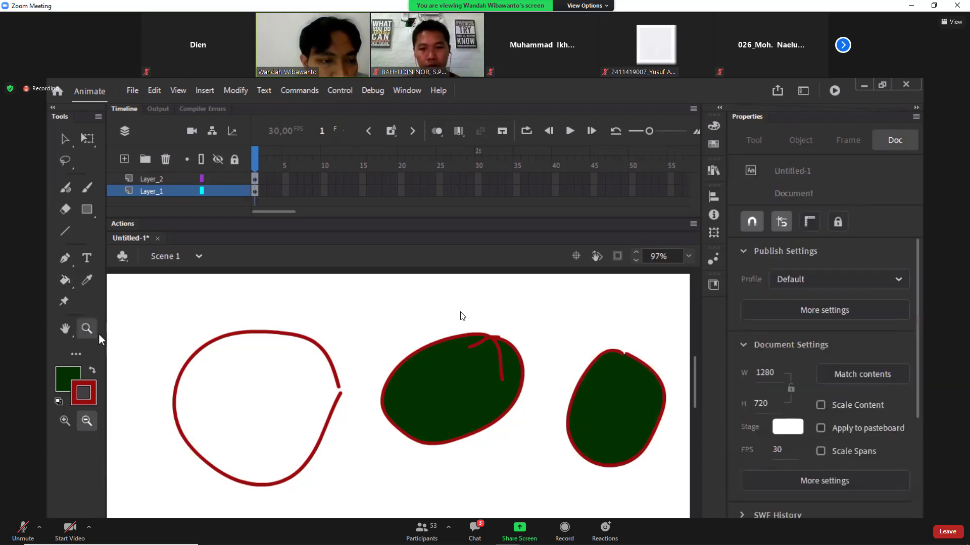
left_click(252, 408)
left_click(410, 401)
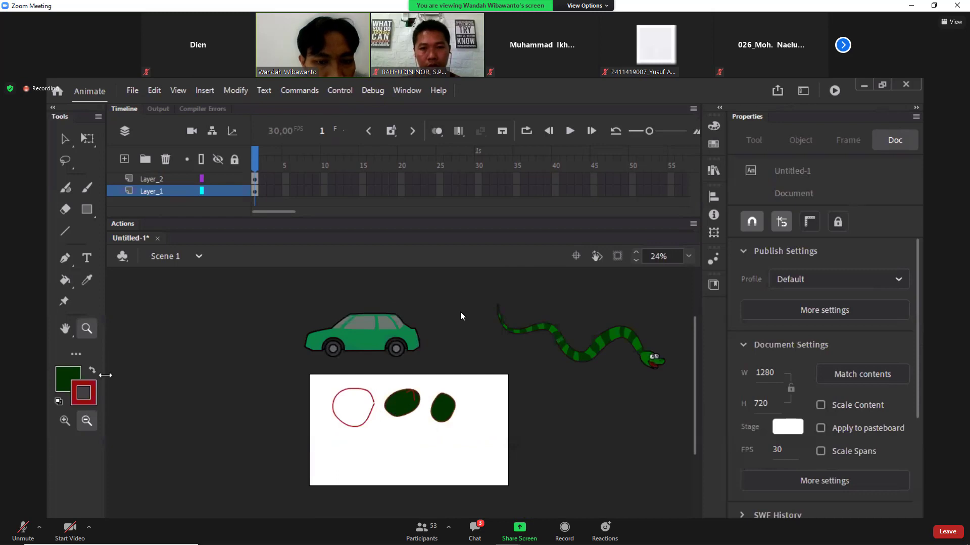
left_click(65, 280)
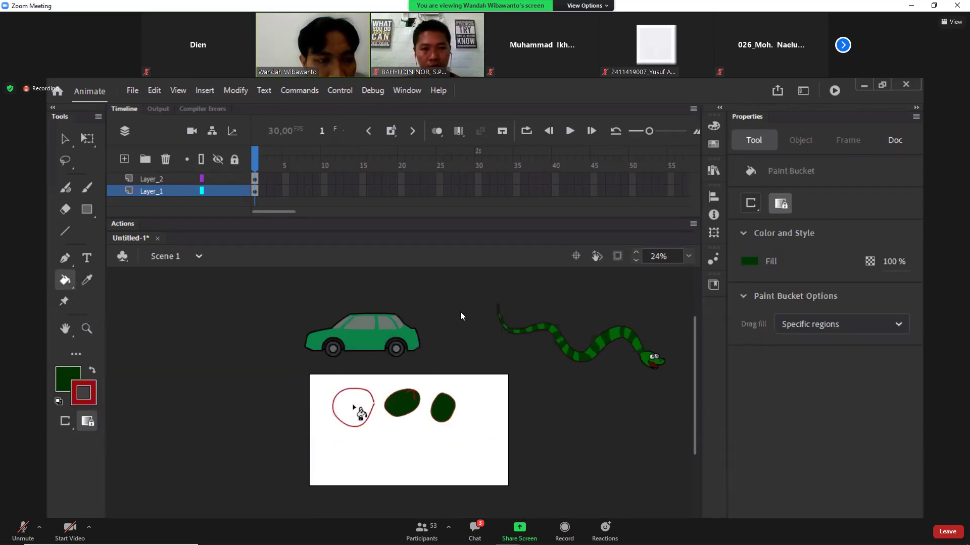
Step: Reduce the large gapped circle's outline to the thinnest stroke size
key("z")
left_click_drag(354, 384, 395, 421)
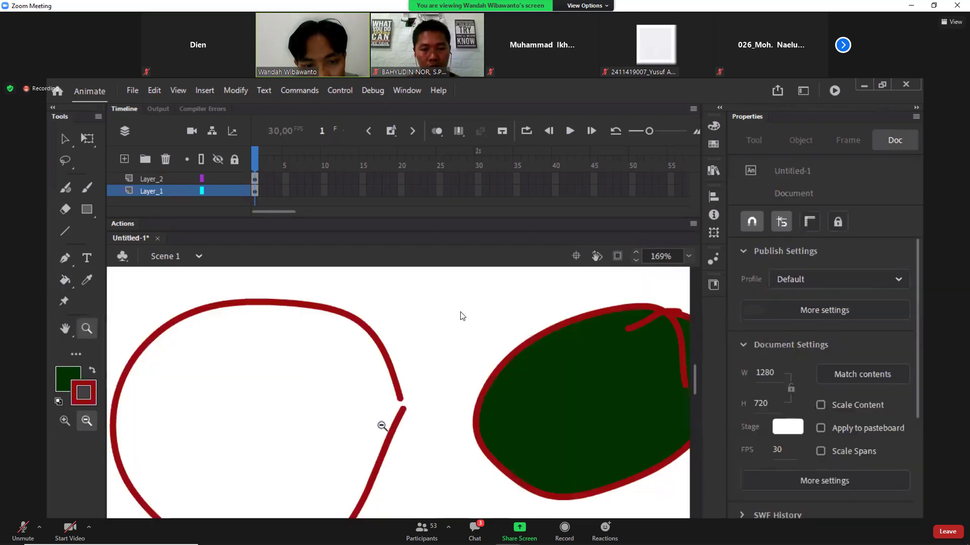
key("v")
left_click(400, 392)
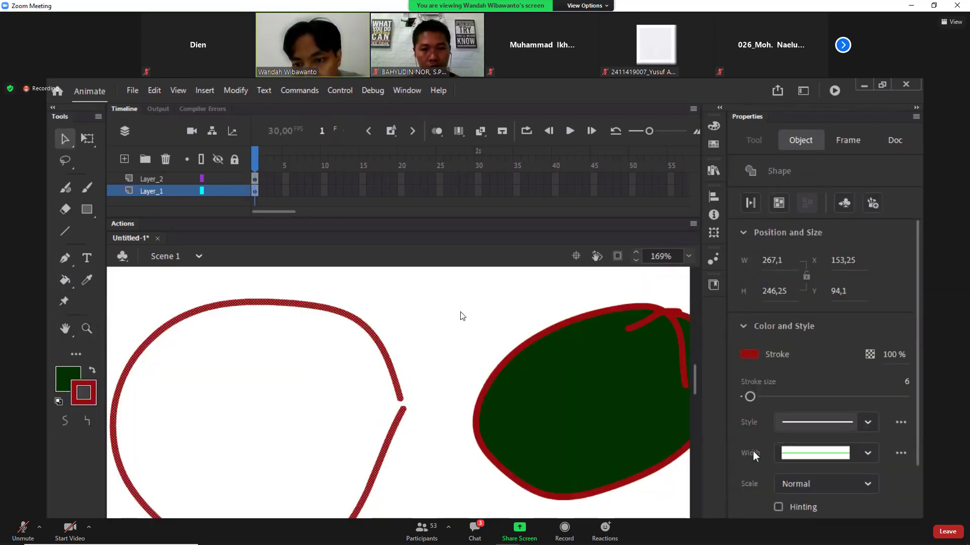
left_click_drag(749, 398, 741, 397)
Step: Pull the upper end of the large circle's outline close to the lower end and fill the circle with dark green
key("z")
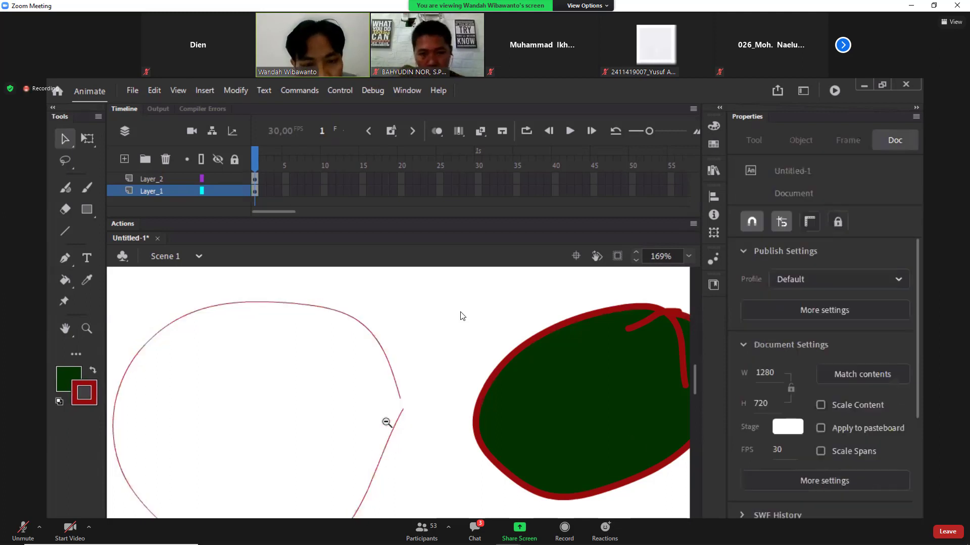
left_click_drag(381, 387, 446, 447)
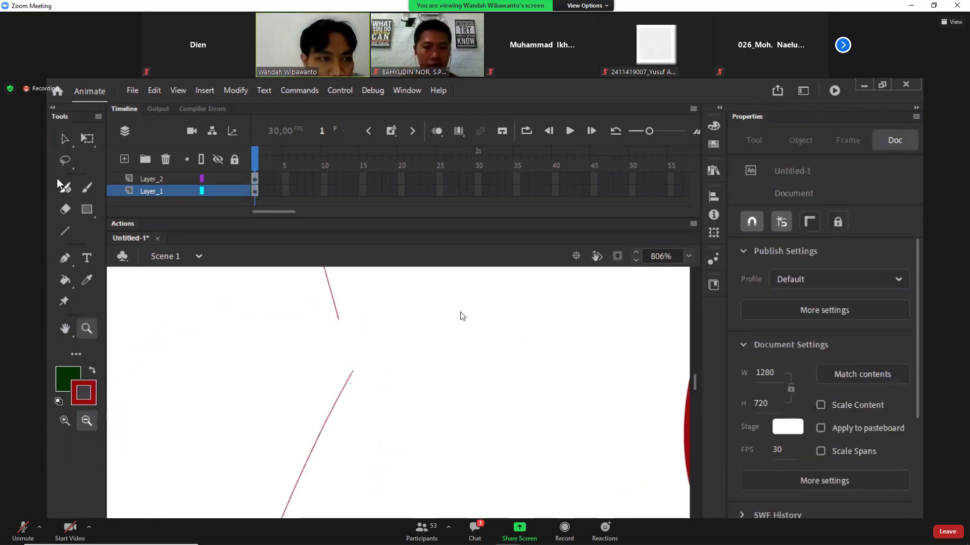
left_click(66, 135)
left_click_drag(337, 319, 353, 358)
key("k")
left_click(277, 386)
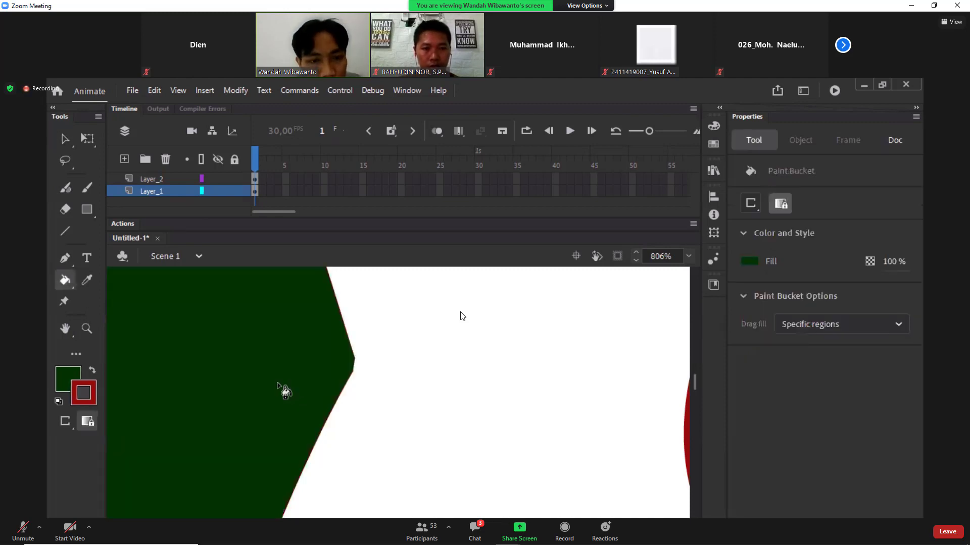
Step: Examine the remaining gaps in the large circle and the small oval up close, and compare all three filled shapes
key("z")
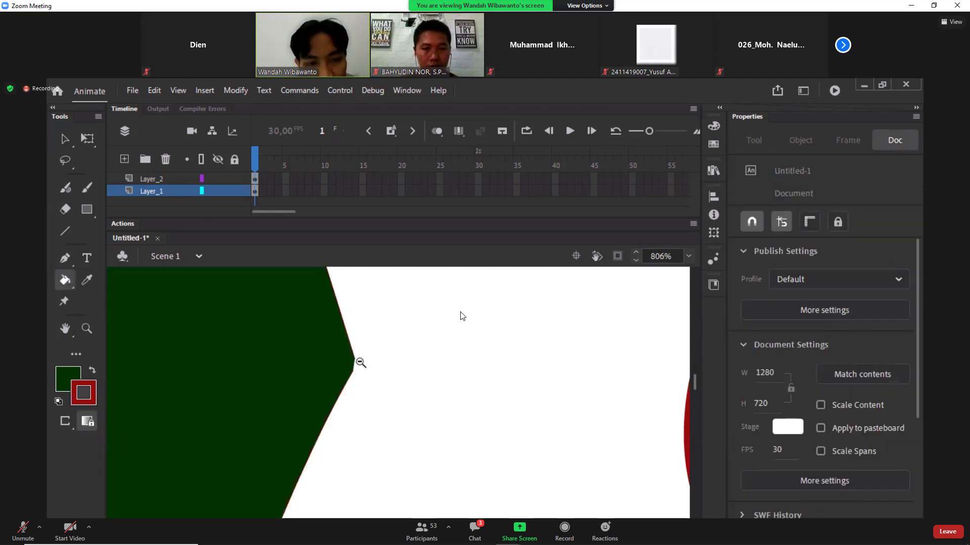
left_click(360, 360)
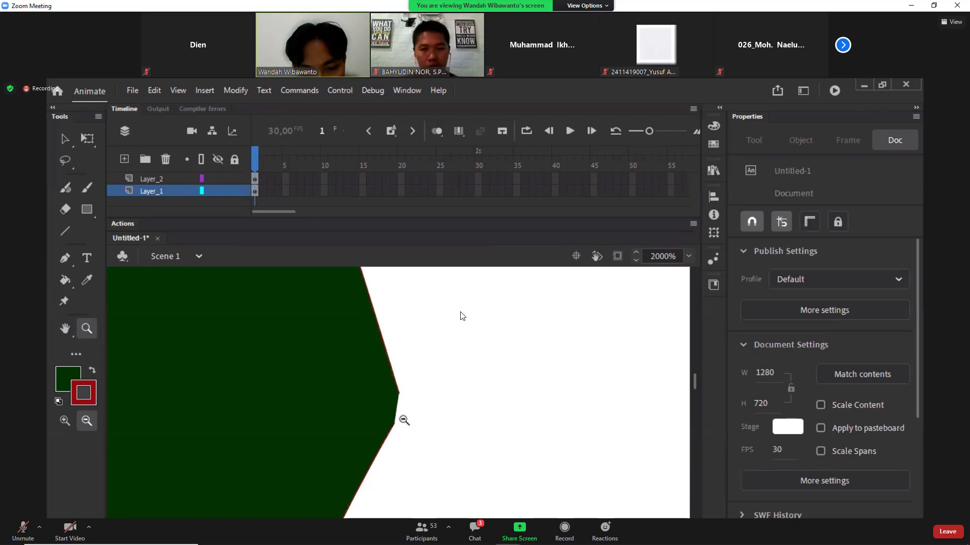
left_click(519, 400)
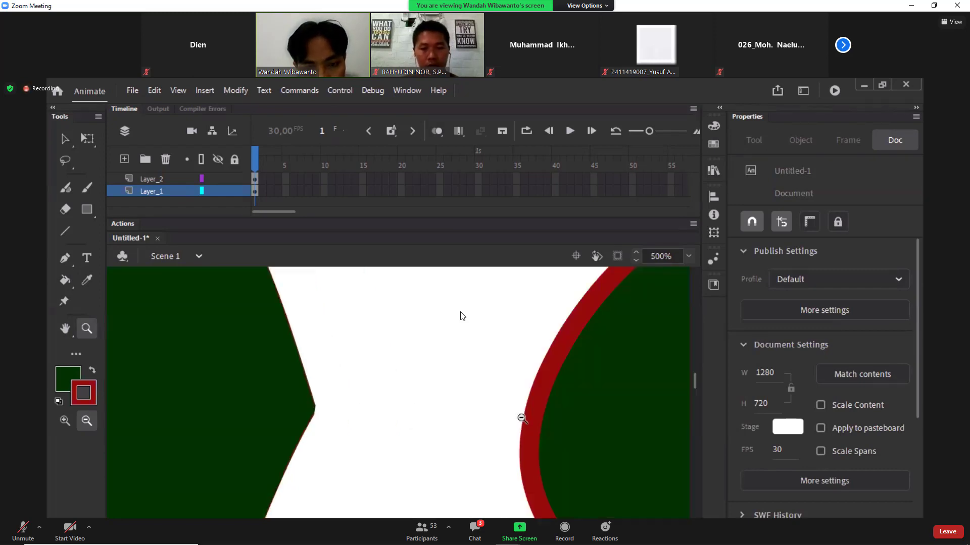
left_click(520, 404)
left_click(521, 406)
left_click_drag(645, 330, 661, 368)
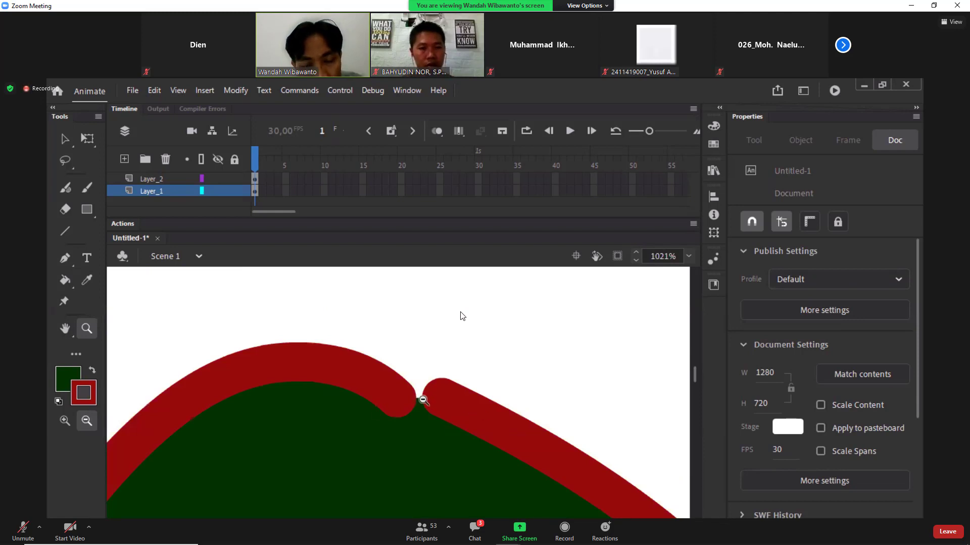
left_click(414, 448)
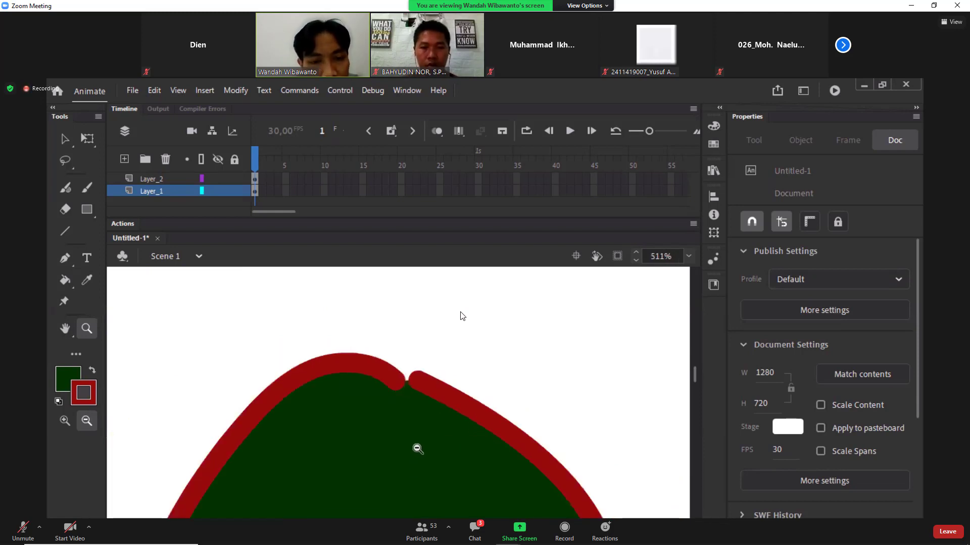
left_click(421, 447)
left_click(423, 444)
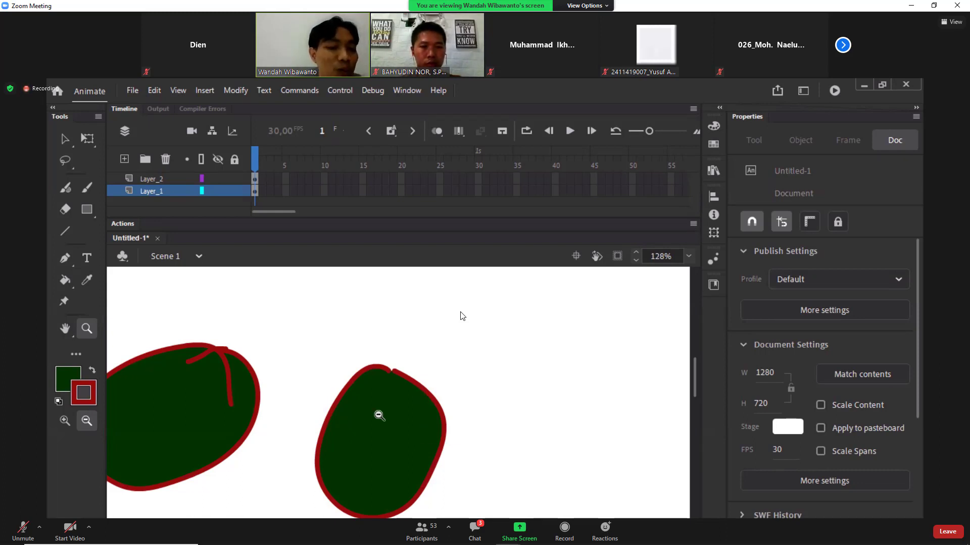
left_click(325, 425)
left_click(273, 403)
left_click_drag(268, 372, 569, 455)
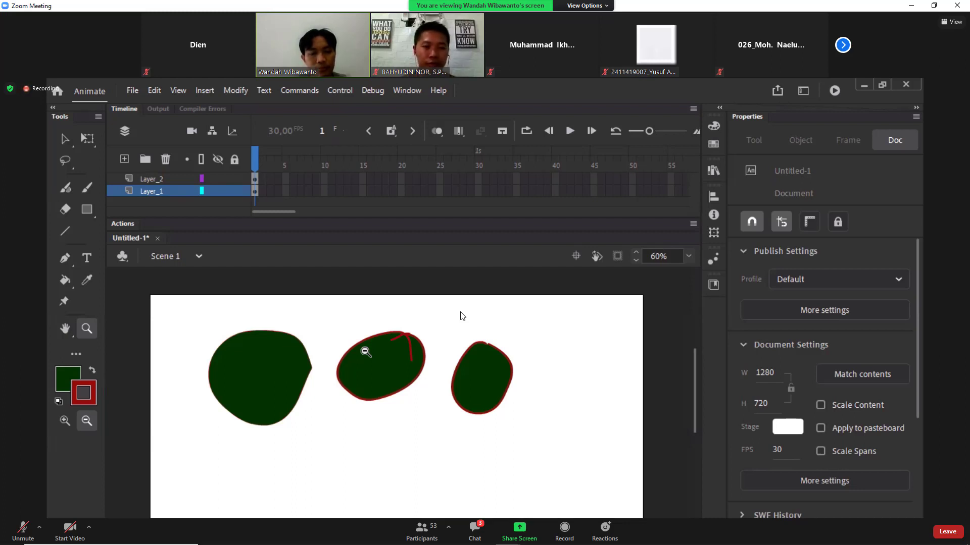
Step: Select all three filled demonstration shapes on the stage and delete them
left_click(70, 143)
scroll(278, 298, "up", 3)
scroll(278, 298, "down", 5)
scroll(278, 298, "up", 2)
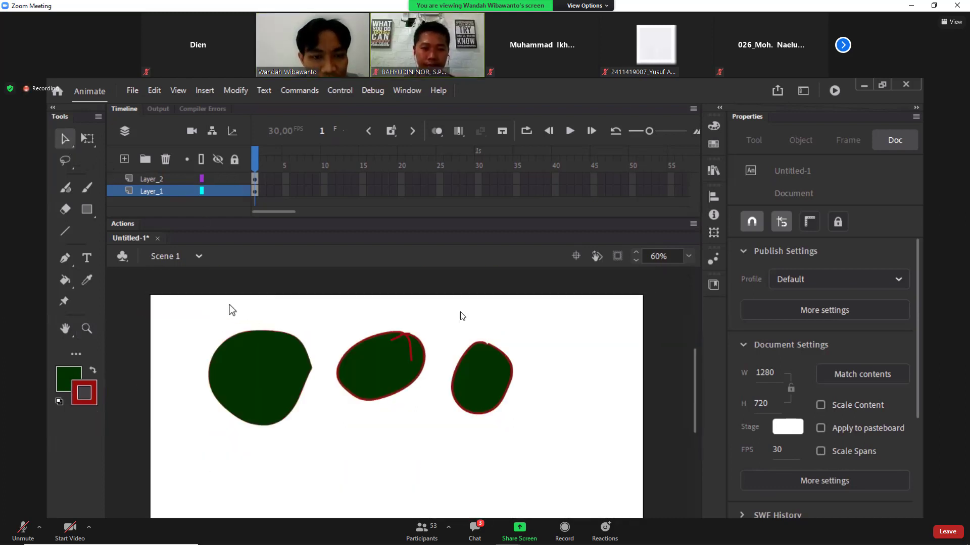
left_click_drag(190, 303, 573, 478)
key("Delete")
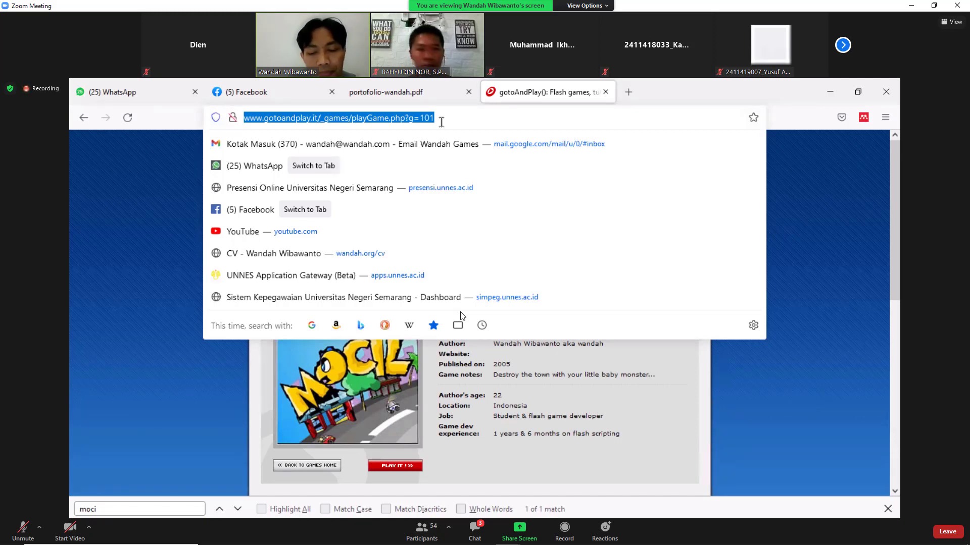
Step: Search the web for "scooby doo" and browse the image results
type("scoob")
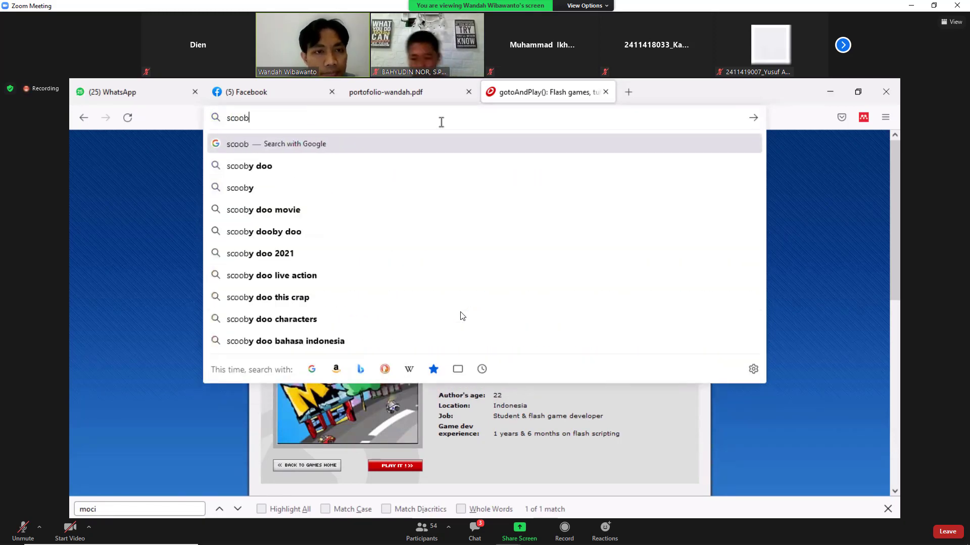
key("Down")
key("Return")
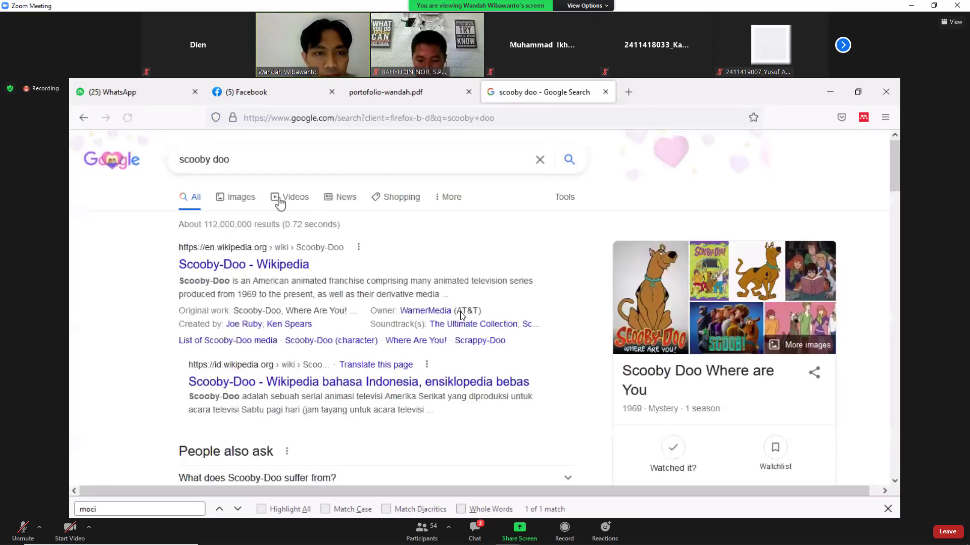
left_click(245, 198)
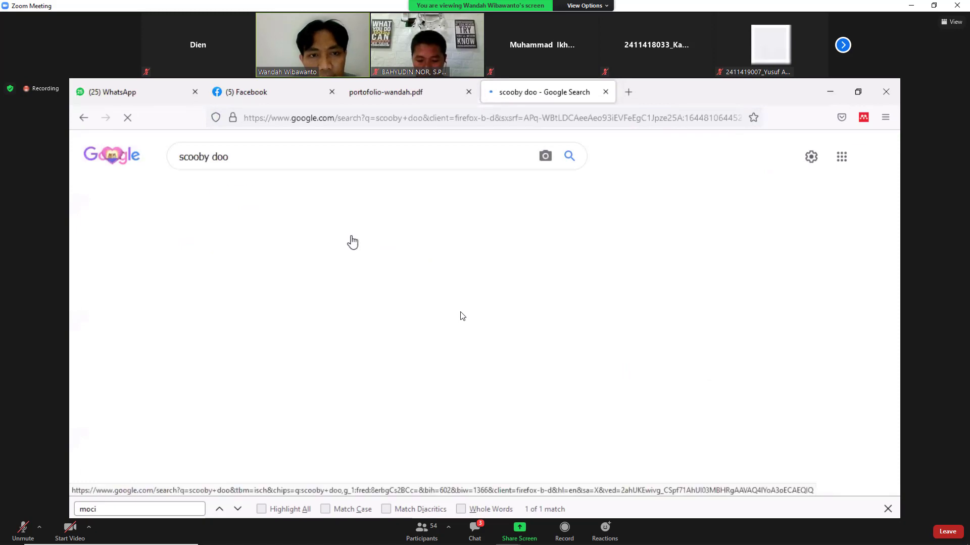
scroll(422, 324, "down", 1)
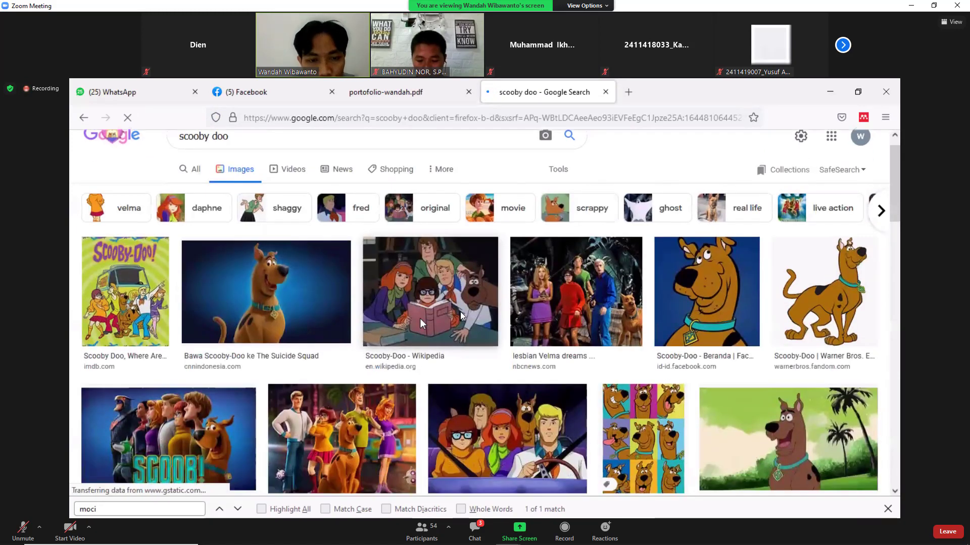
scroll(422, 324, "down", 3)
scroll(414, 334, "up", 4)
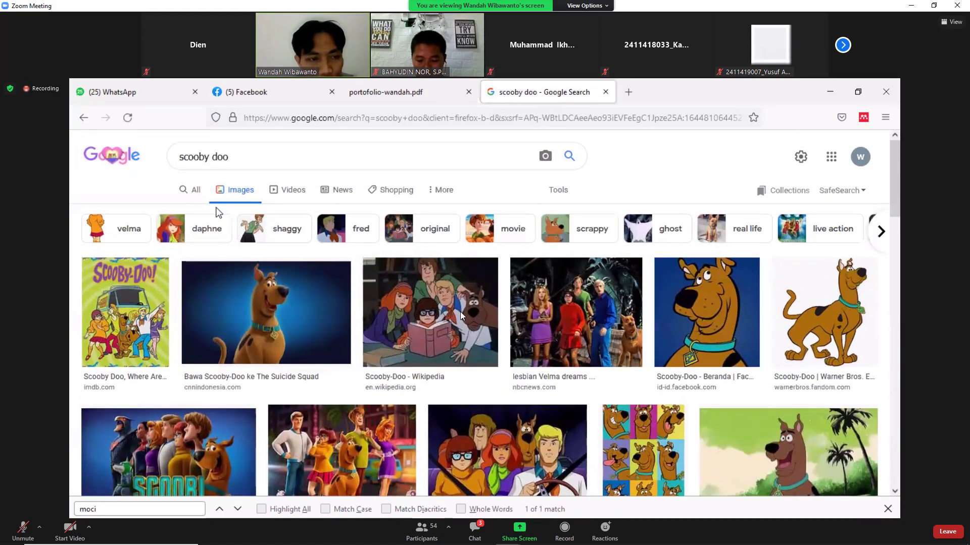
Step: Refine the image search to "scooby doo coloring"
left_click(260, 158)
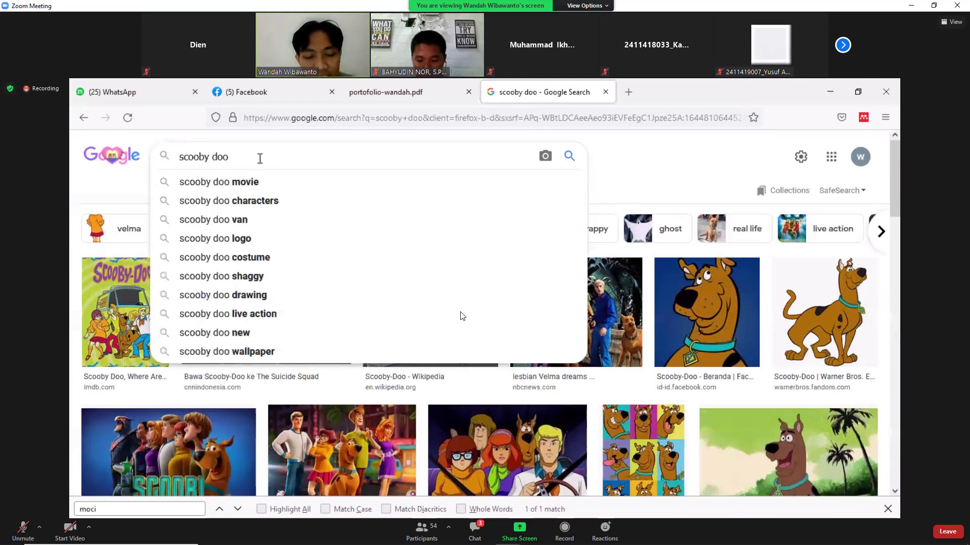
type("color")
key("Down")
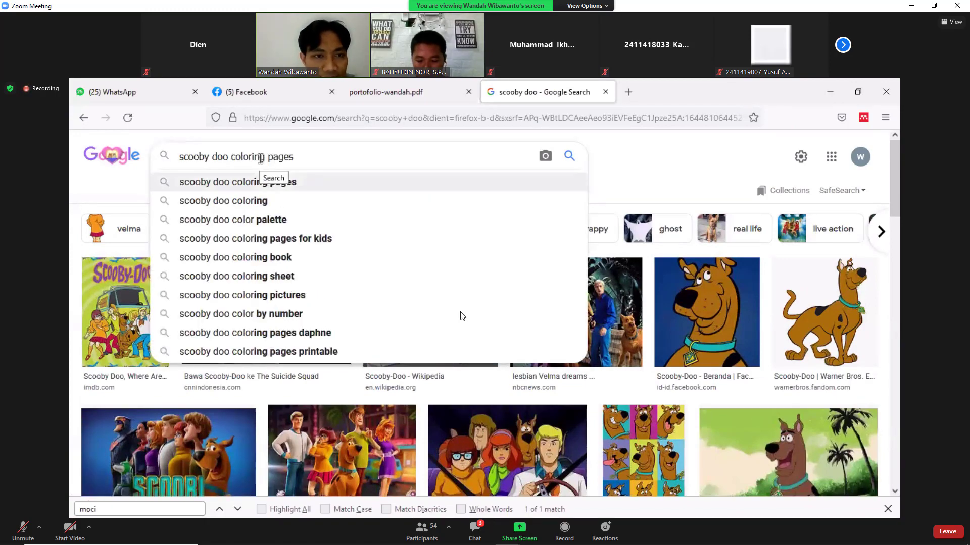
key("Down")
key("Return")
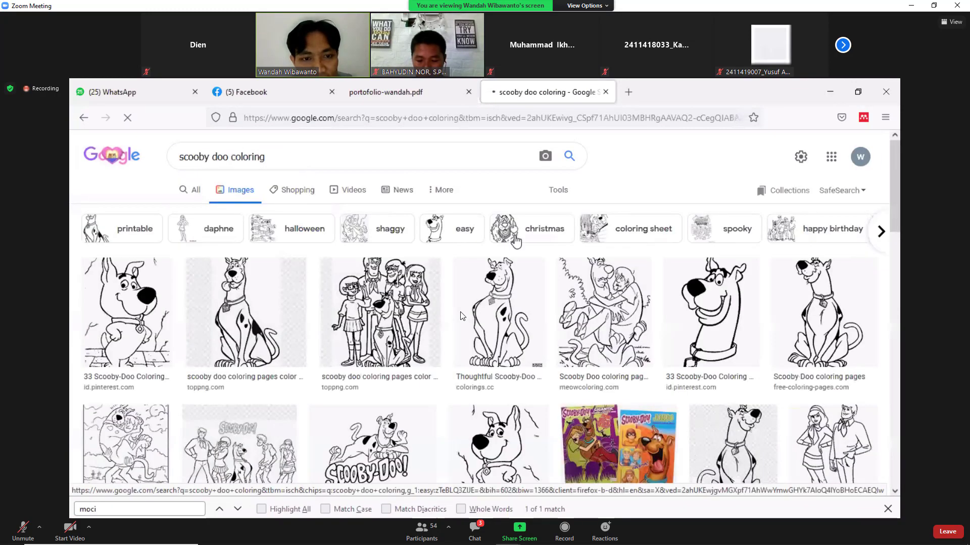
Step: Browse the coloring results and preview the thin-lined sitting Scooby-Doo and the Scooby-and-Shaggy heads drawing
scroll(357, 374, "down", 2)
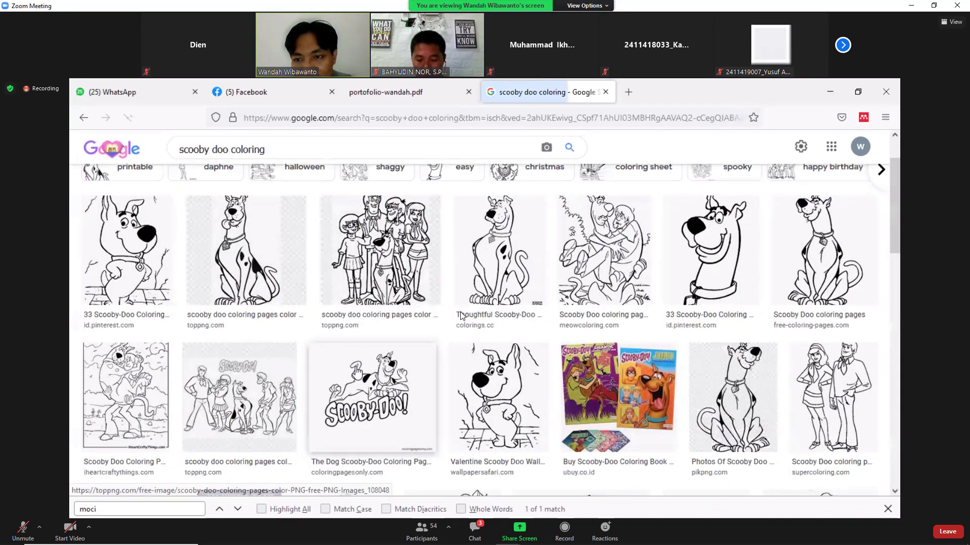
scroll(356, 374, "up", 2)
scroll(452, 362, "down", 2)
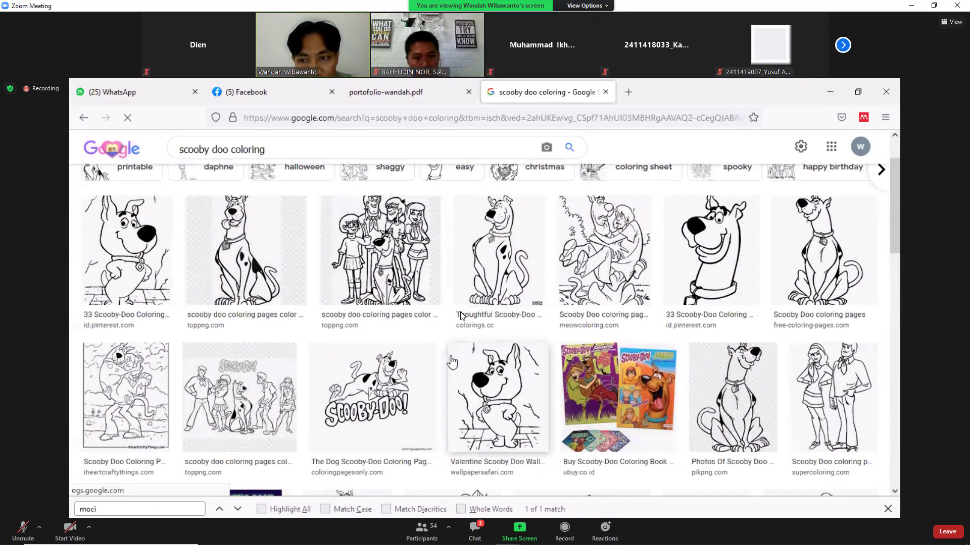
scroll(452, 362, "down", 4)
scroll(364, 372, "down", 2)
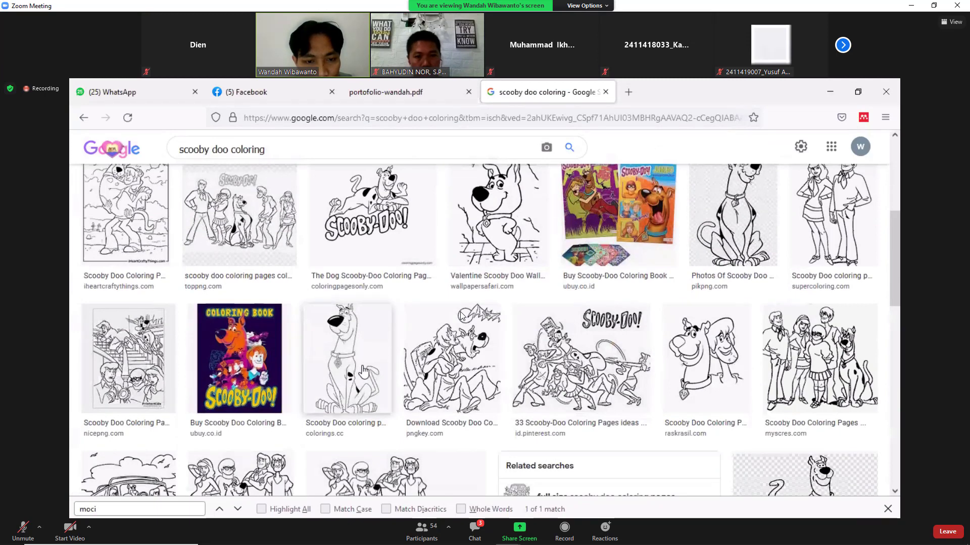
left_click(363, 371)
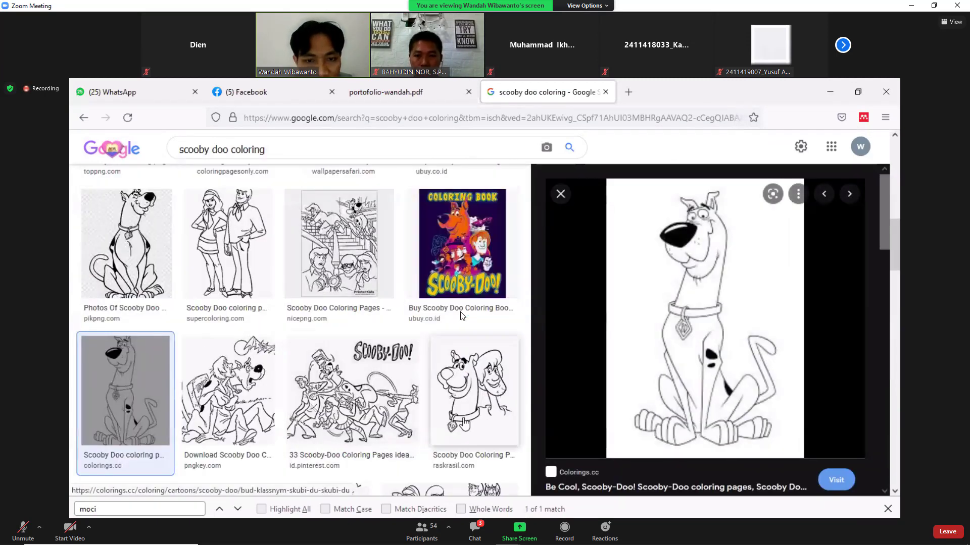
left_click(464, 424)
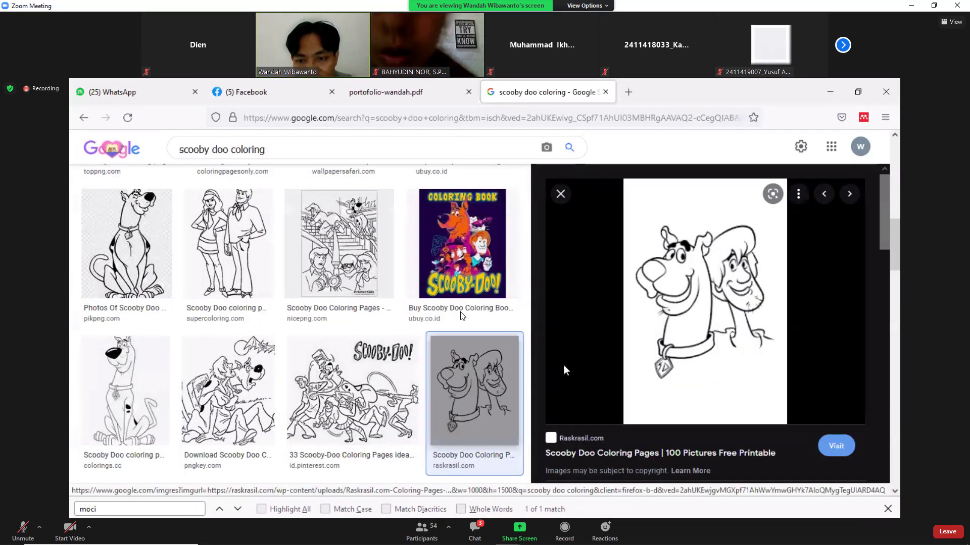
scroll(460, 315, "down", 3)
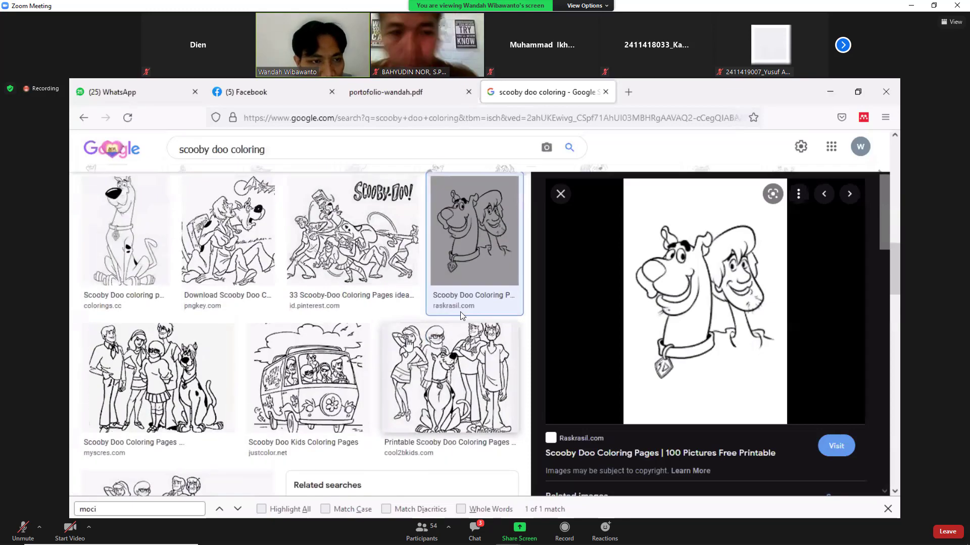
scroll(460, 315, "up", 10)
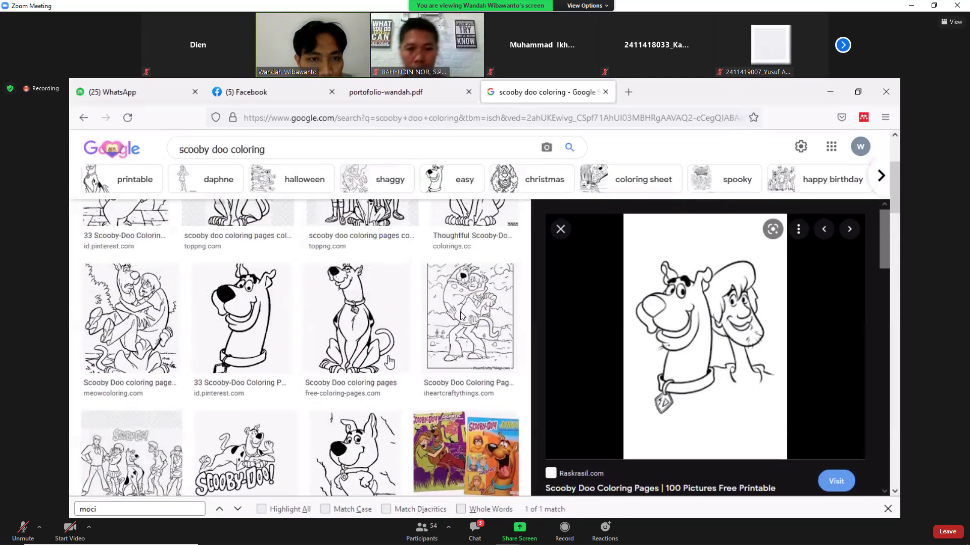
Step: Preview further line drawings: the sitting Scooby-Doo poses, the Scooby head, the hugging pair and the small Valentine puppy
left_click(385, 337)
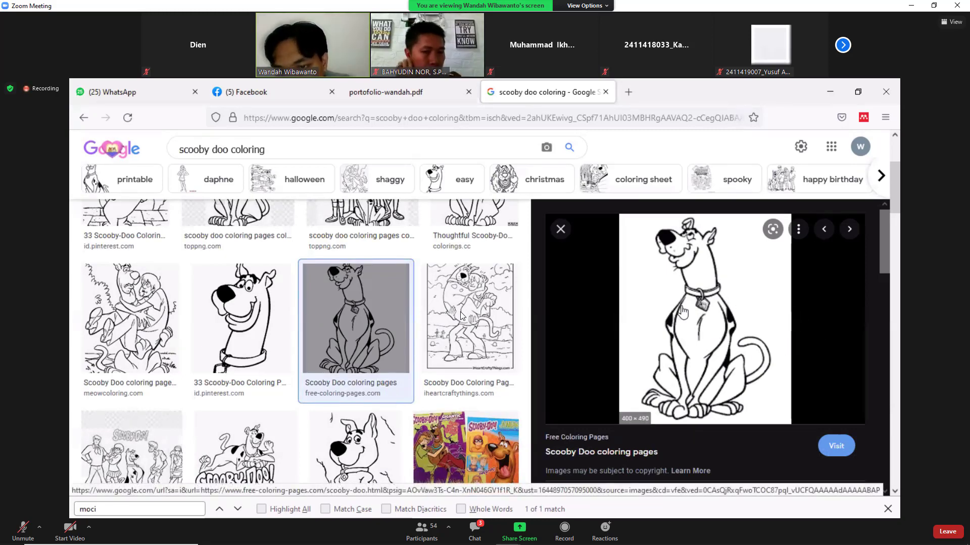
scroll(475, 314, "up", 3)
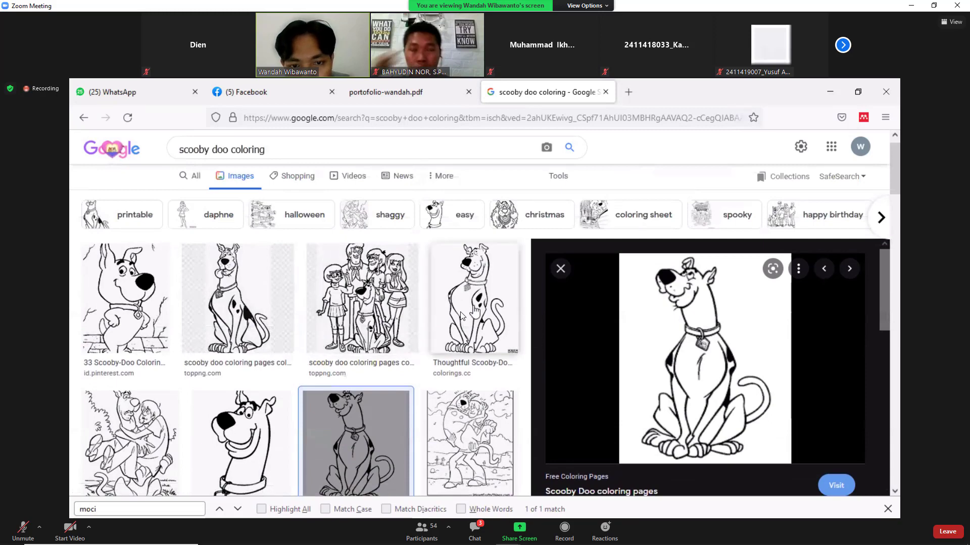
left_click(461, 317)
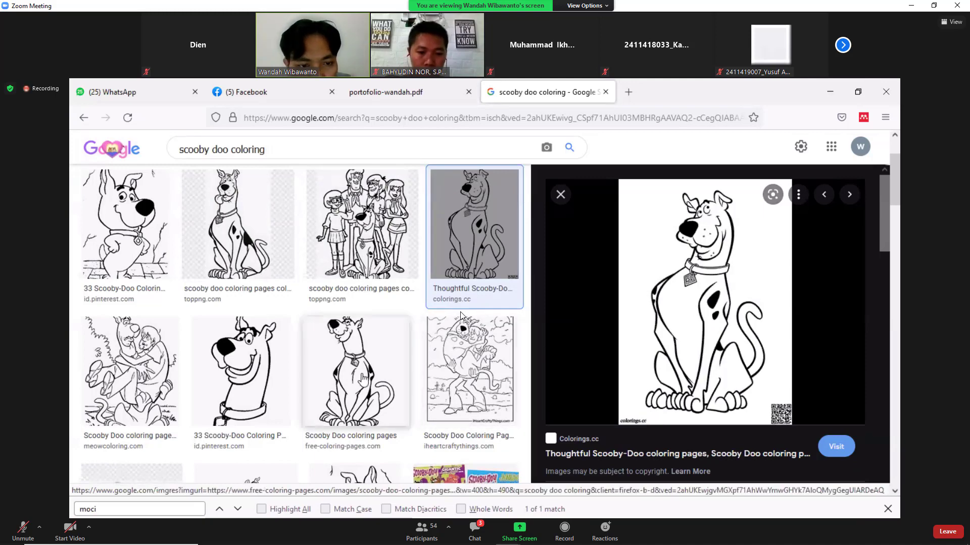
left_click(362, 378)
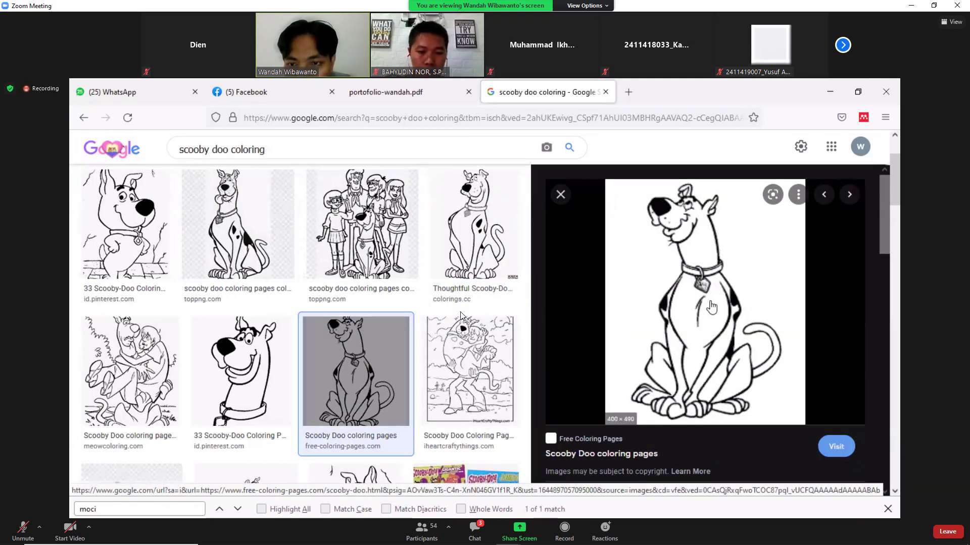
left_click(243, 365)
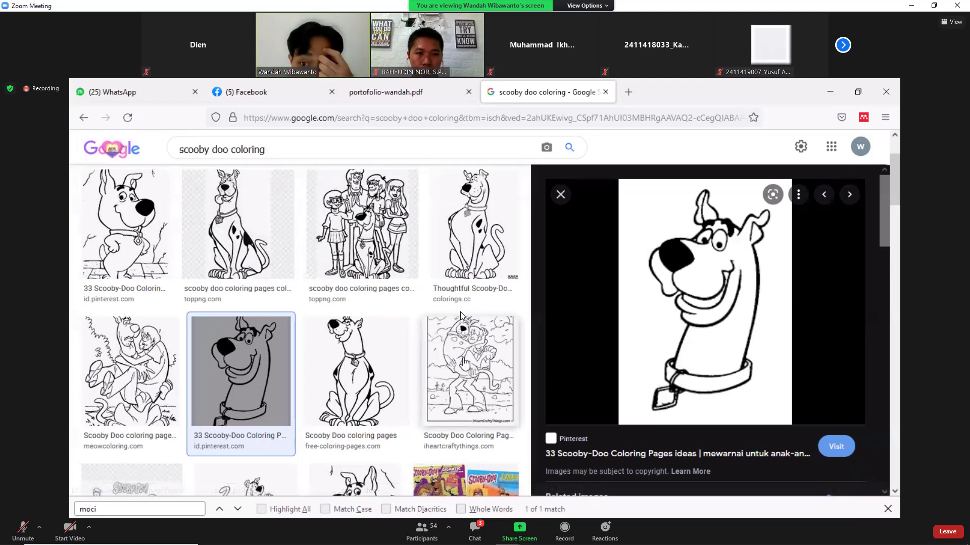
key("Left")
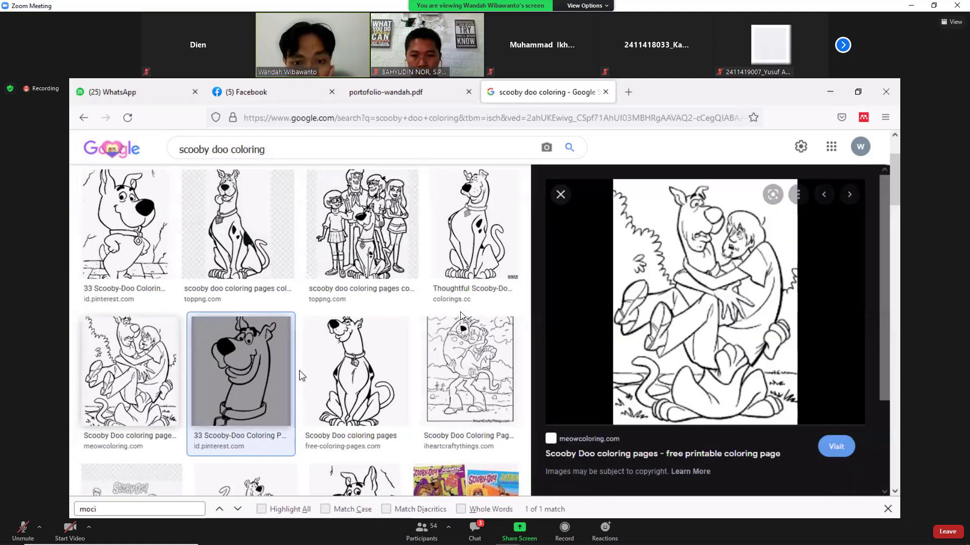
scroll(377, 412, "down", 3)
left_click(354, 400)
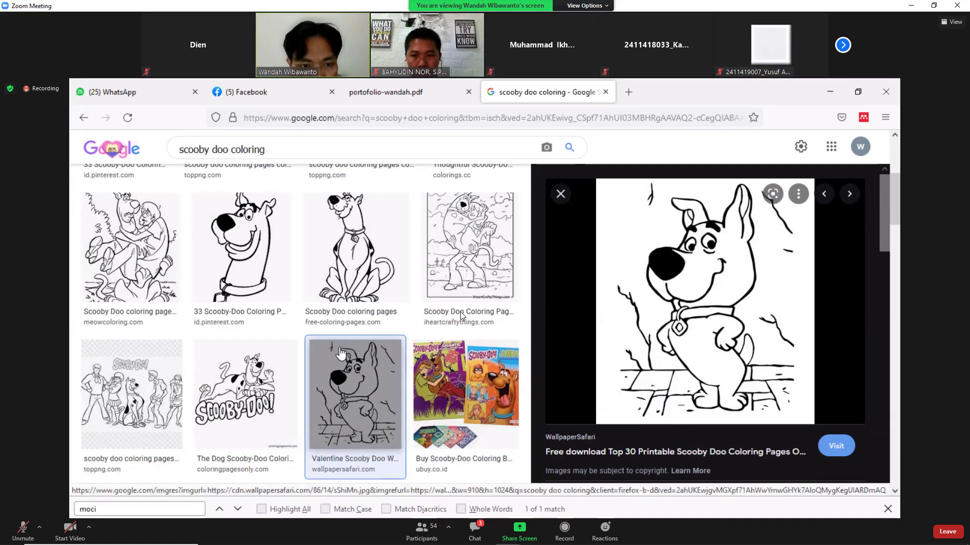
Step: Open the Scooby-and-Shaggy heads image on its own in a new tab, inspect it and close that tab
scroll(342, 354, "down", 3)
scroll(343, 354, "down", 3)
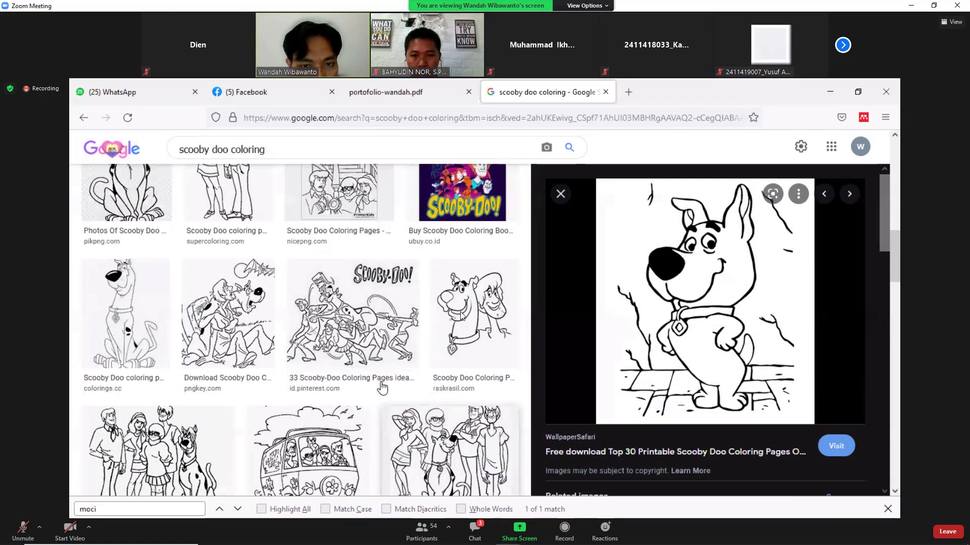
left_click(467, 335)
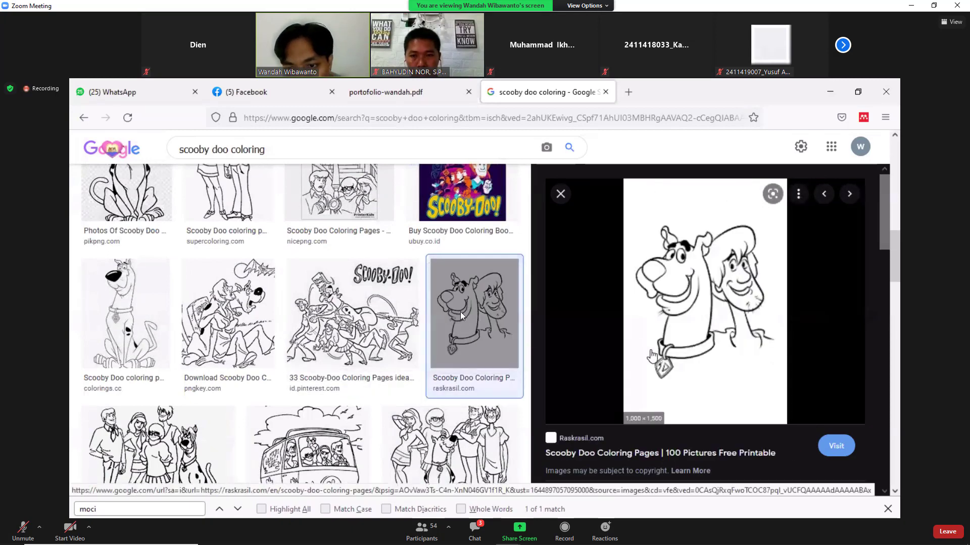
right_click(707, 326)
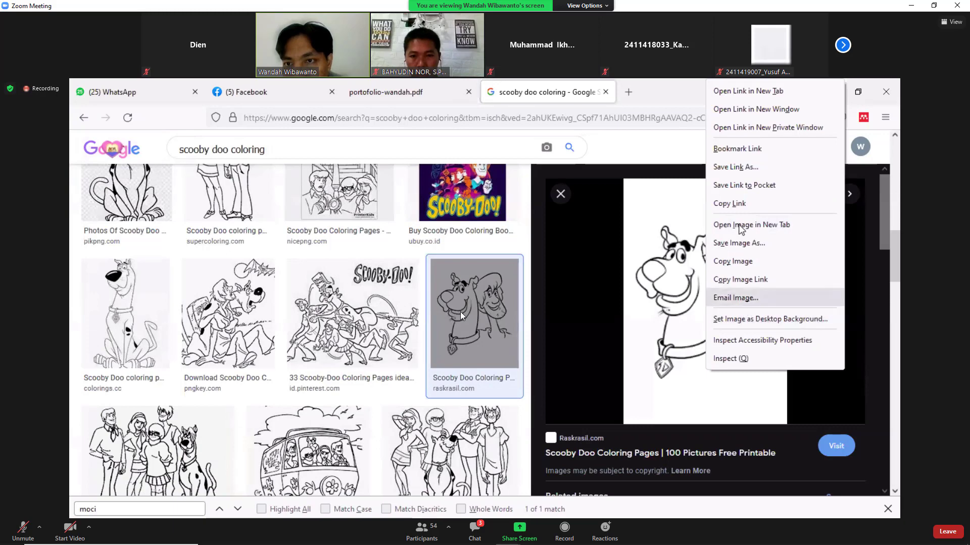
left_click(765, 224)
left_click(673, 95)
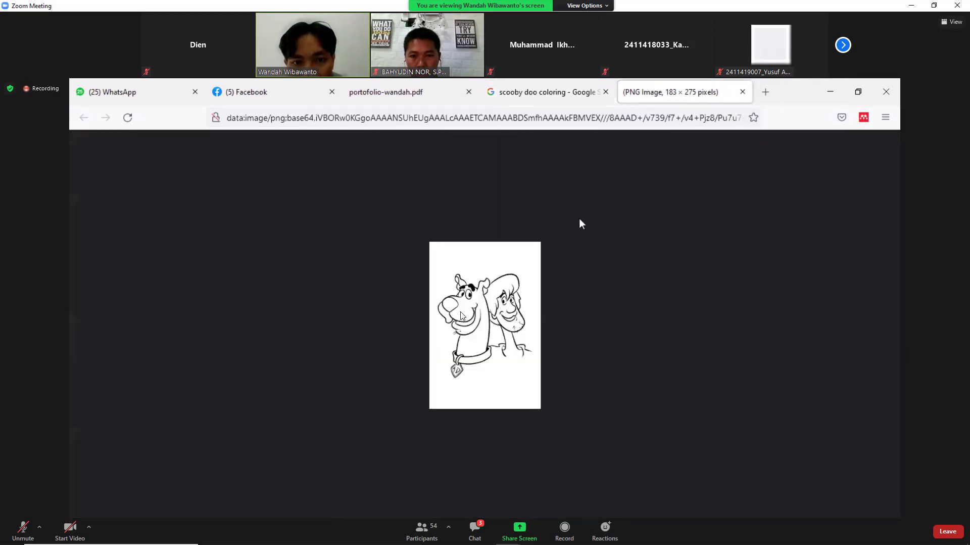
left_click(742, 92)
Step: Find the "Scooby Doo with a Snowman" coloring page and preview it beside the other results
scroll(462, 317, "down", 6)
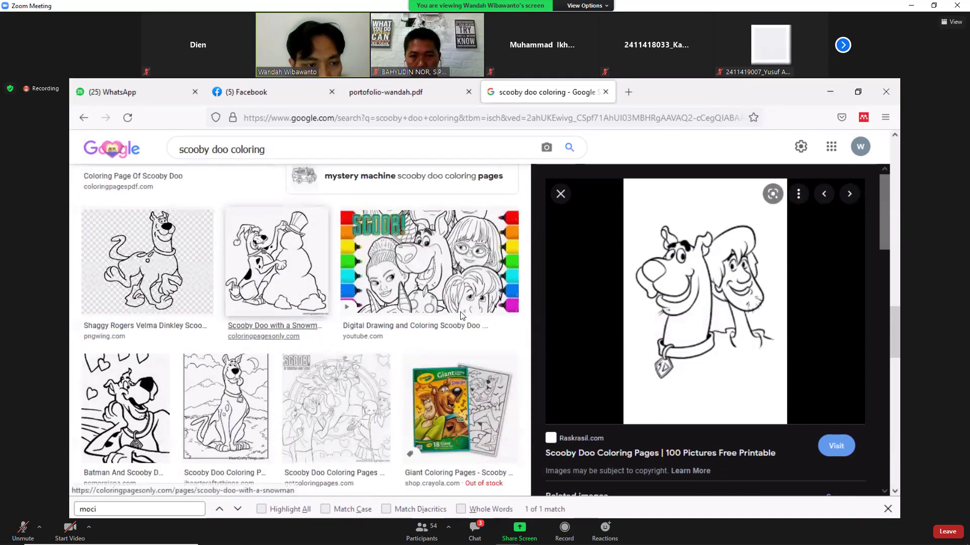
left_click(323, 324)
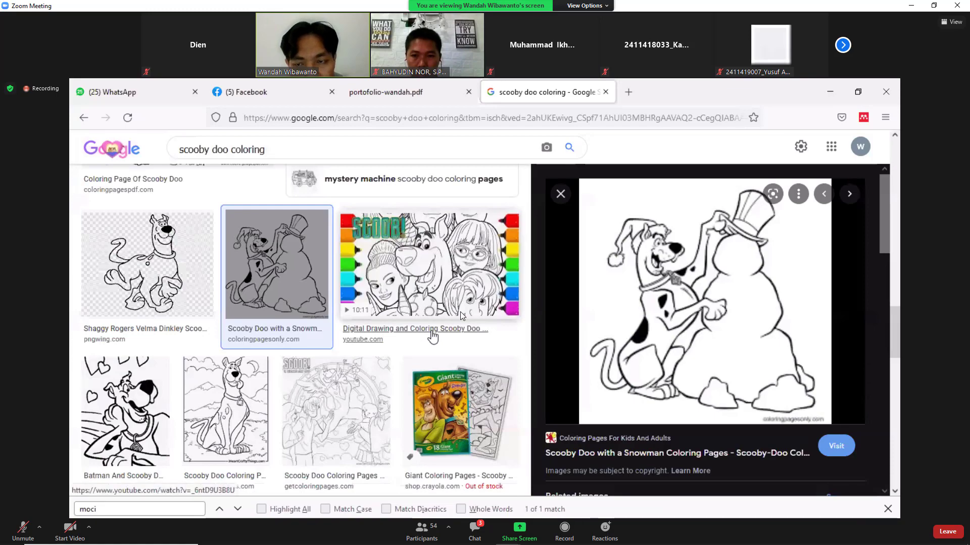
scroll(422, 335, "up", 4)
scroll(409, 378, "up", 10)
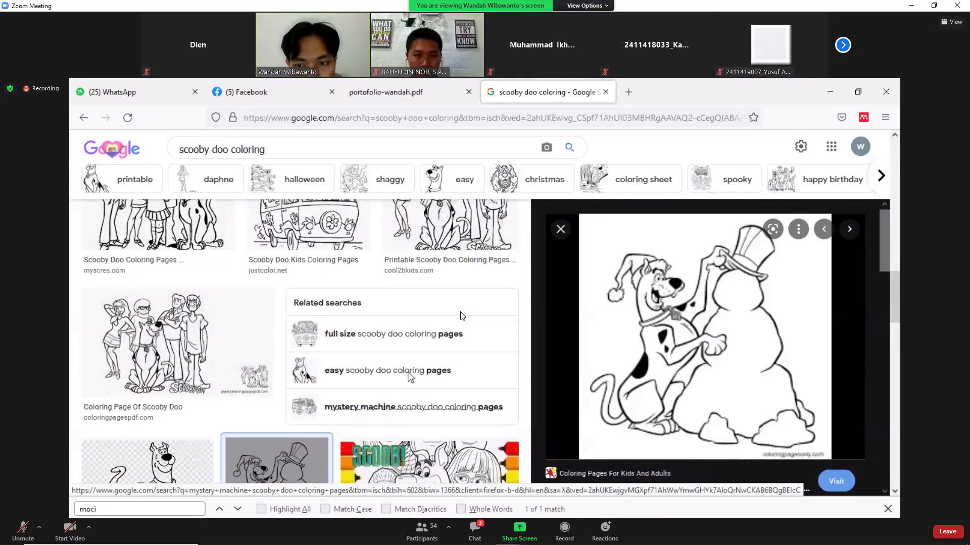
scroll(409, 376, "up", 2)
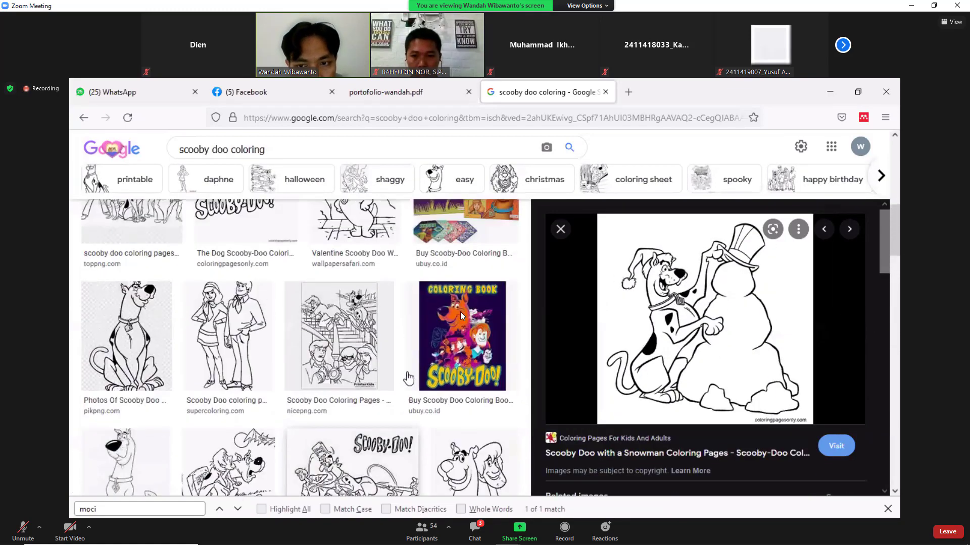
scroll(408, 378, "down", 2)
Step: Open the Scooby-Doo with a Snowman image on its own in a new tab
right_click(717, 302)
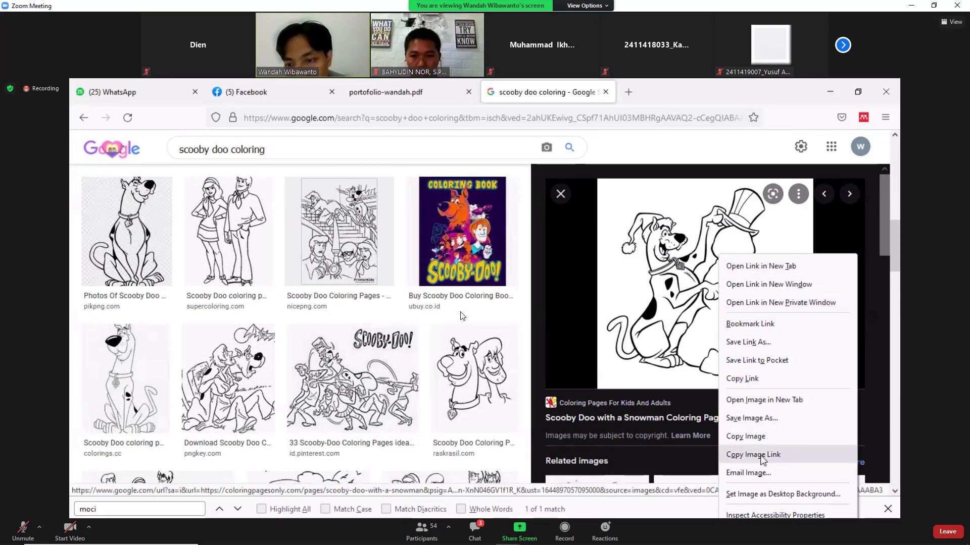
left_click(763, 399)
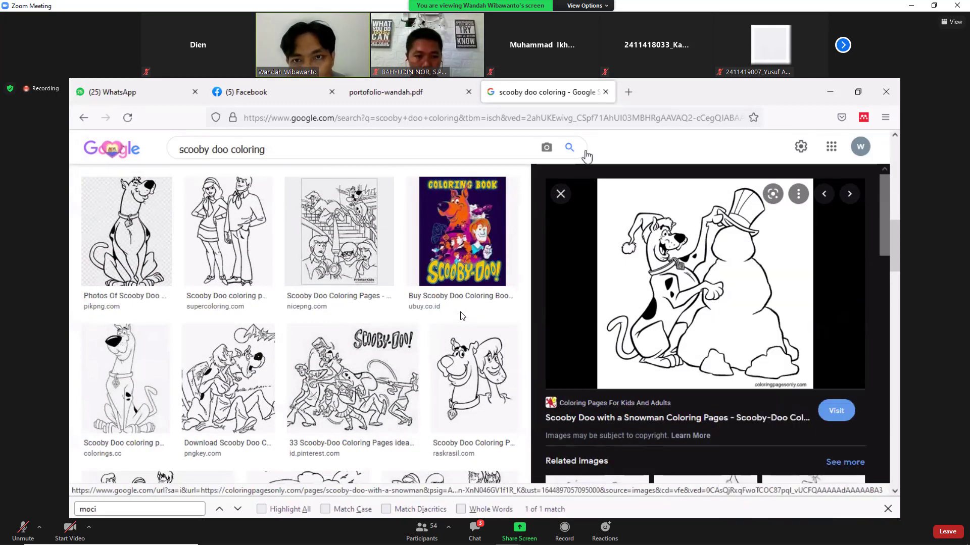
left_click(657, 92)
Step: Enlarge and copy the snowman coloring image, and switch back to Animate
left_click(461, 316)
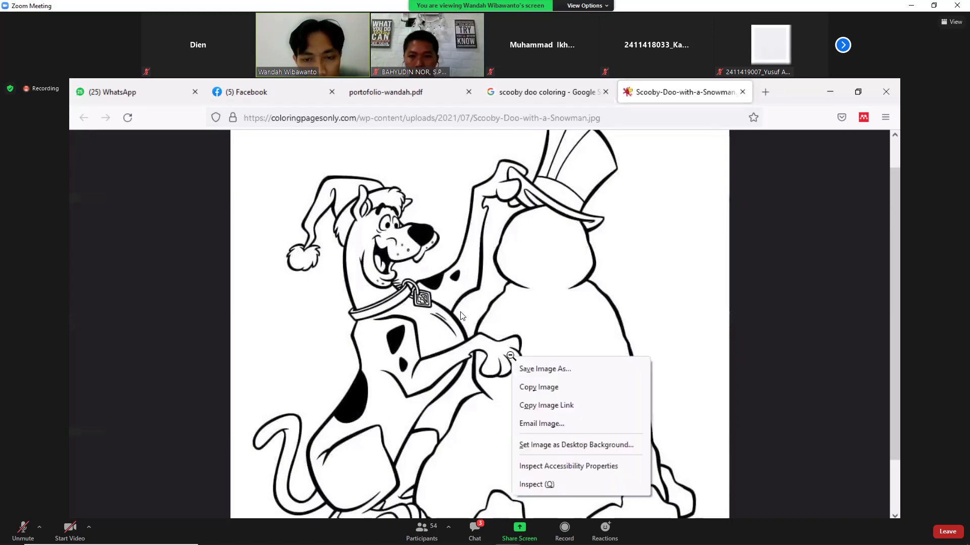
left_click(551, 388)
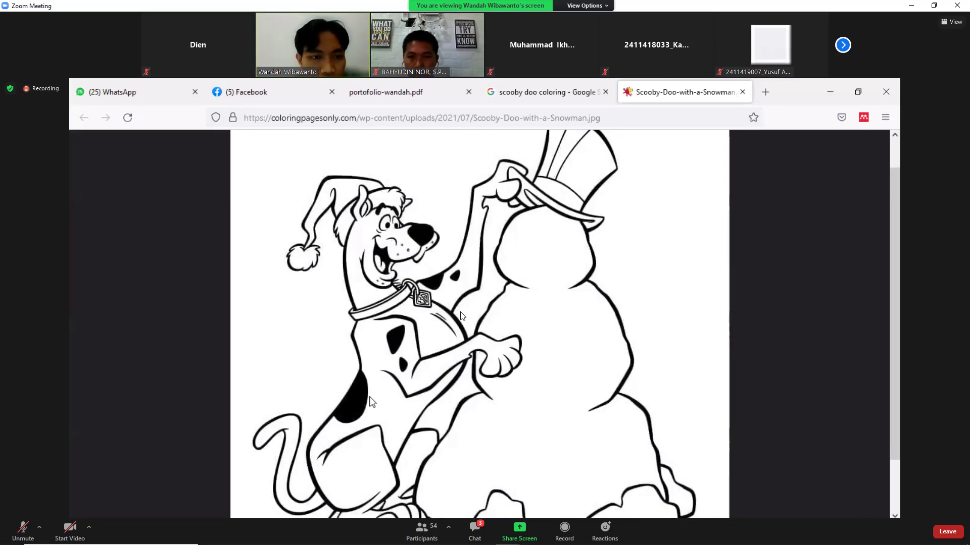
key("alt+Tab")
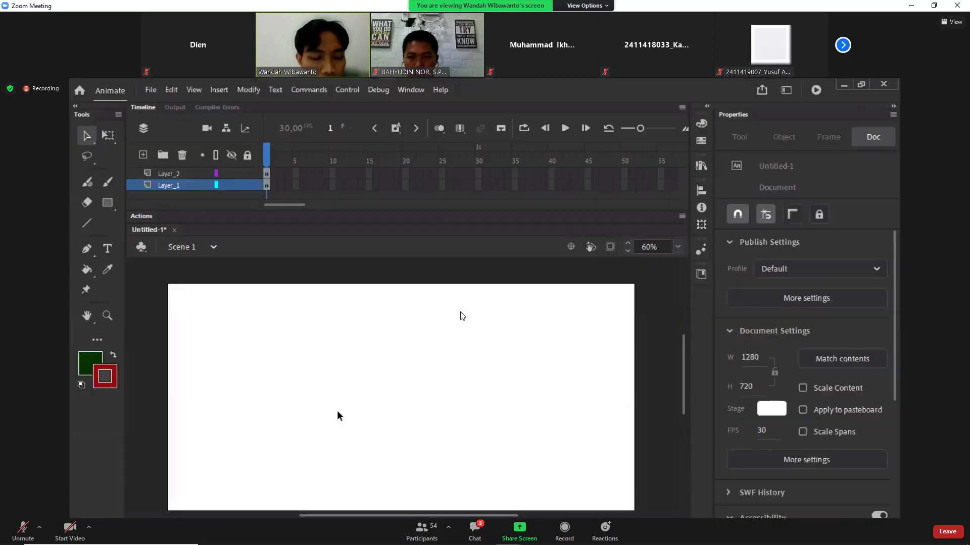
Step: Paste the copied snowman coloring image onto Layer_1 and move it up to Y -68
key("ctrl+v")
scroll(485, 411, "down", 1)
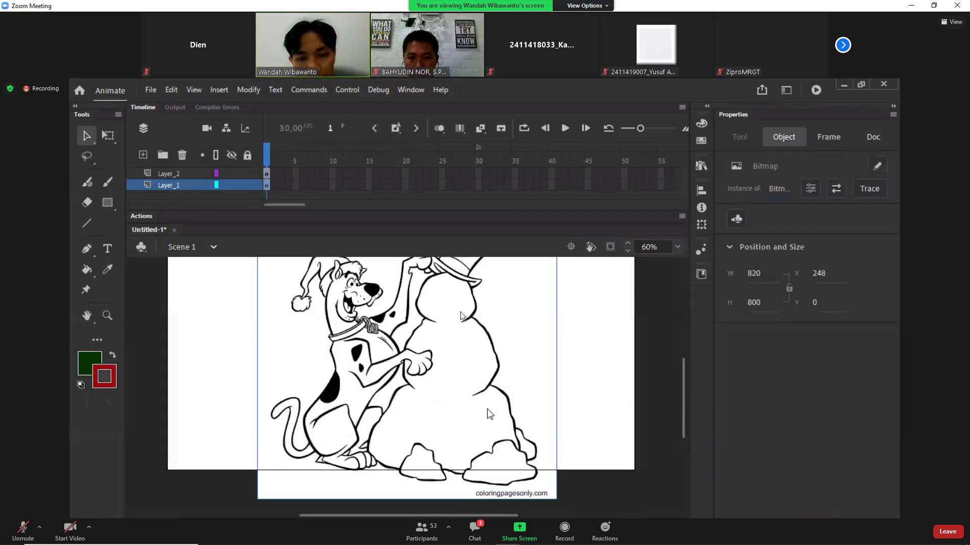
left_click_drag(494, 391, 489, 371)
scroll(492, 378, "up", 2)
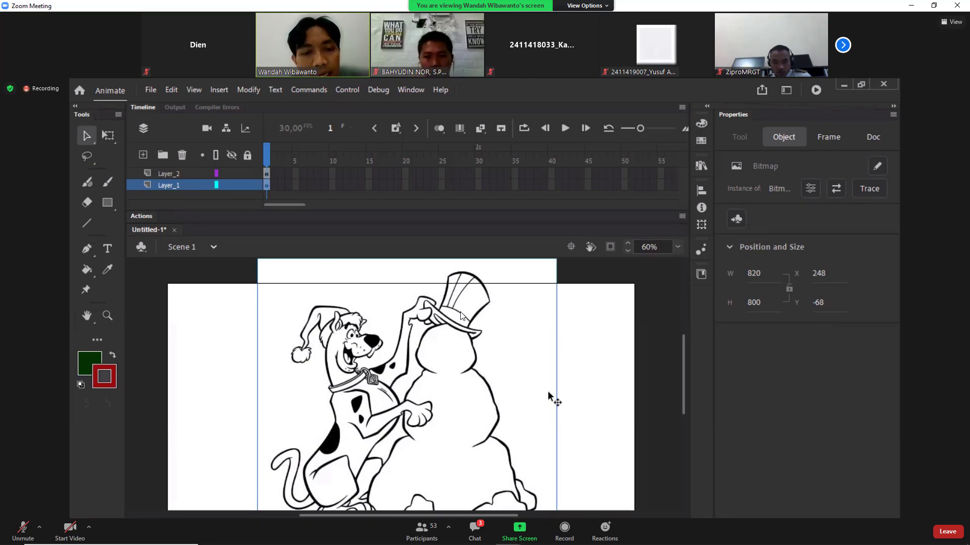
left_click(600, 410)
left_click(431, 397)
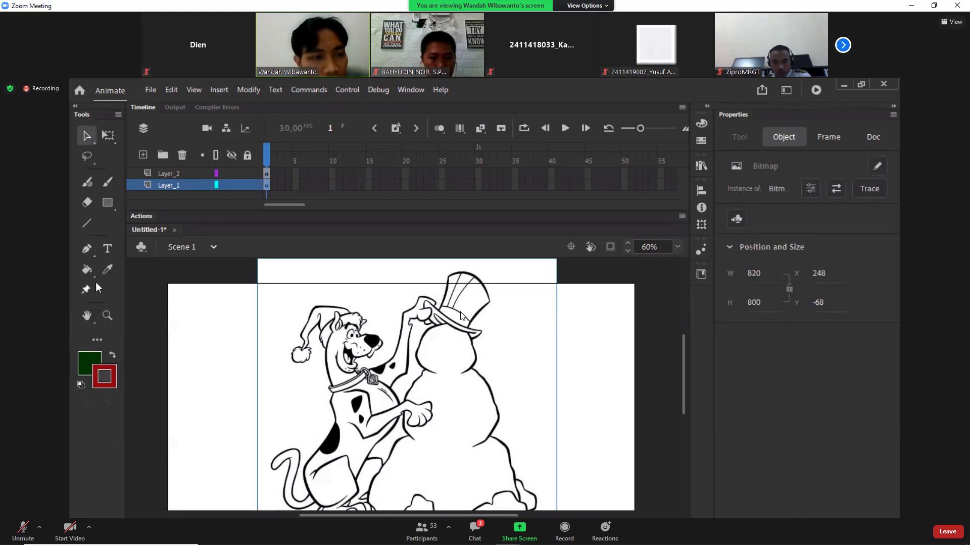
Step: Reposition the snowman coloring image on the stage at X 228, Y 7
left_click(87, 270)
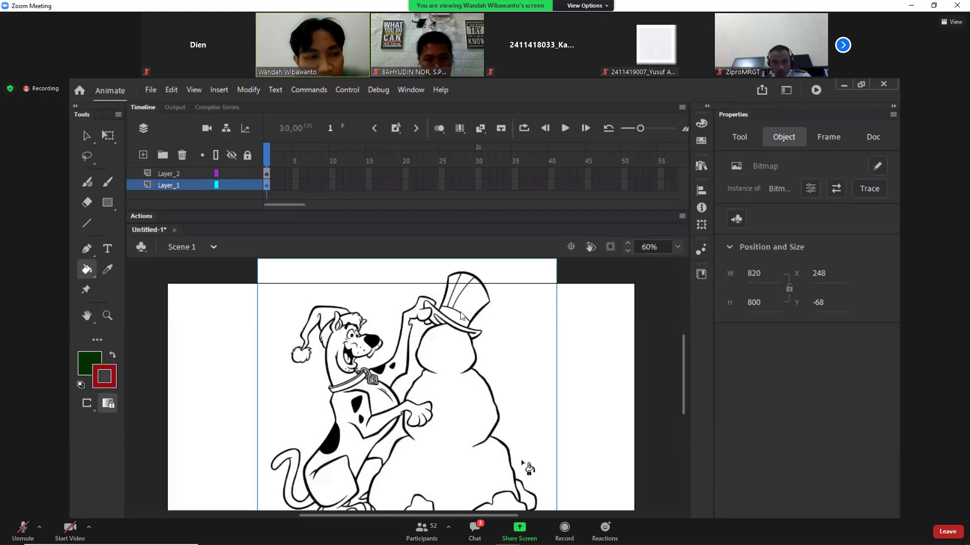
left_click(86, 136)
left_click(217, 397)
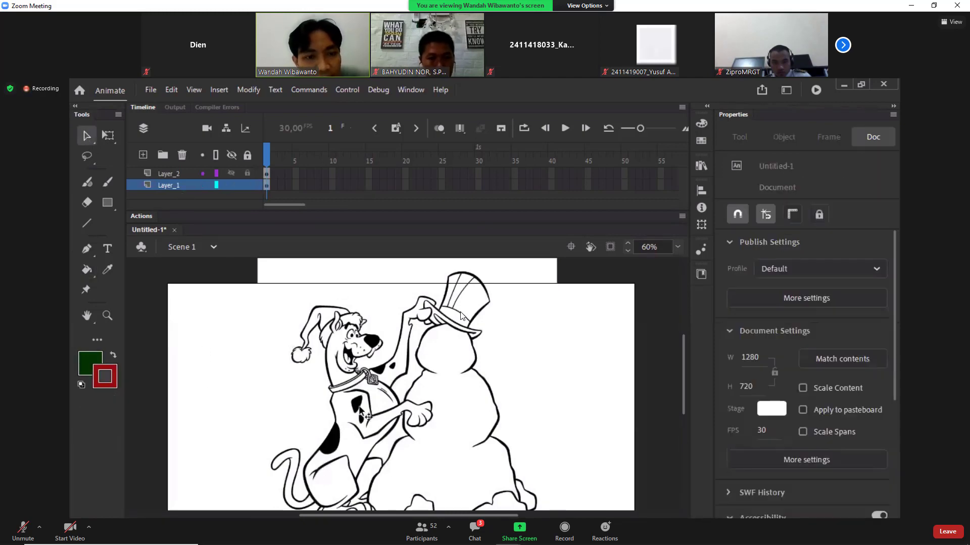
left_click(445, 468)
left_click_drag(501, 380, 495, 402)
scroll(491, 376, "up", 3)
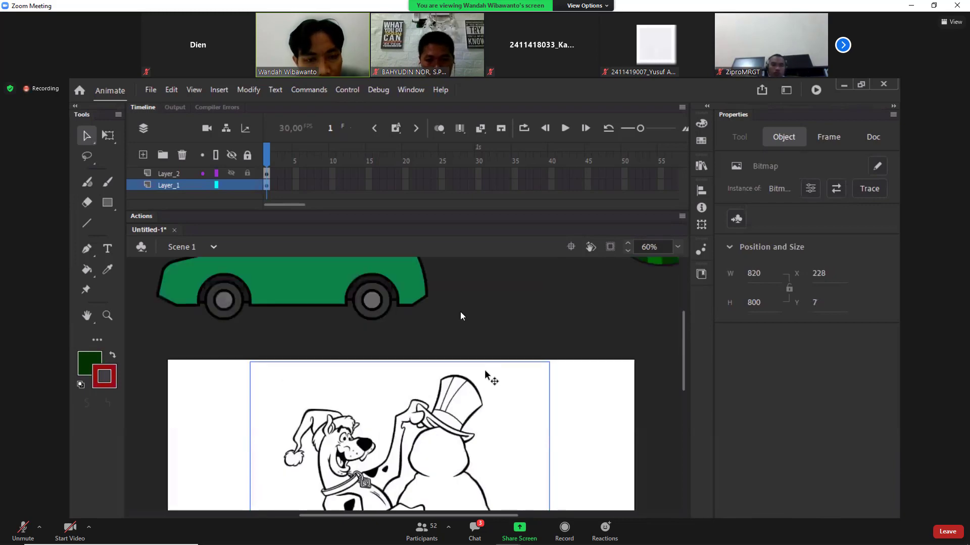
scroll(488, 373, "down", 3)
scroll(493, 353, "up", 3)
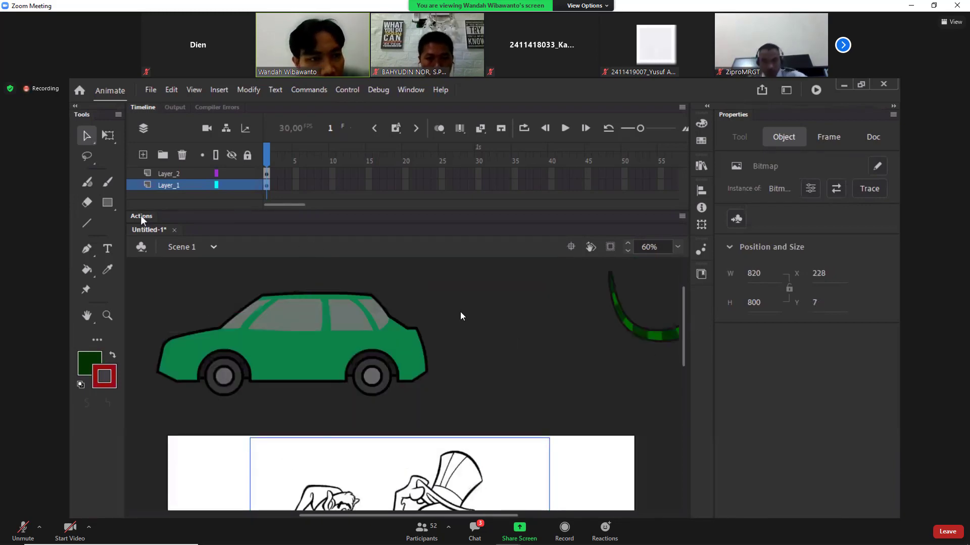
Step: Add a new layer above Layer_2, and lock and hide the two layers beneath it
left_click(144, 156)
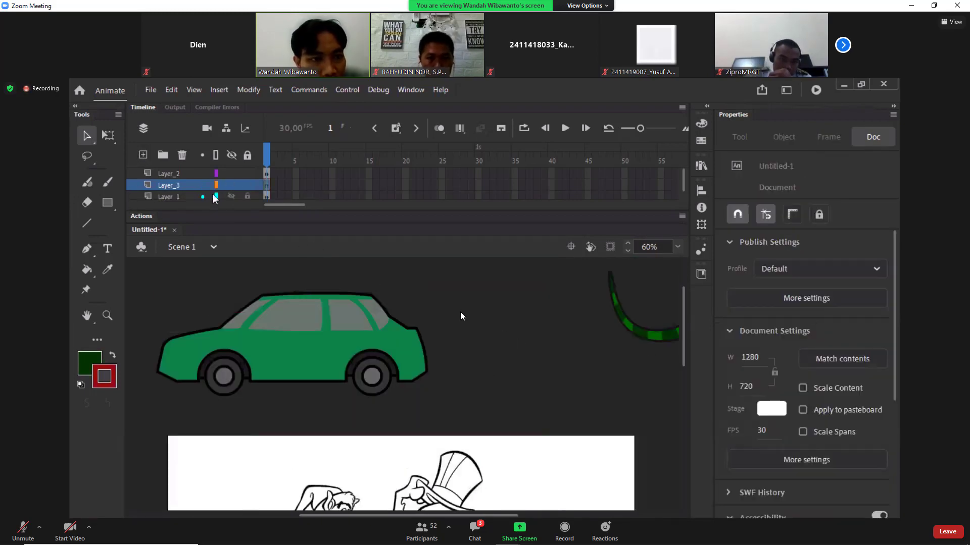
left_click_drag(186, 189, 193, 171)
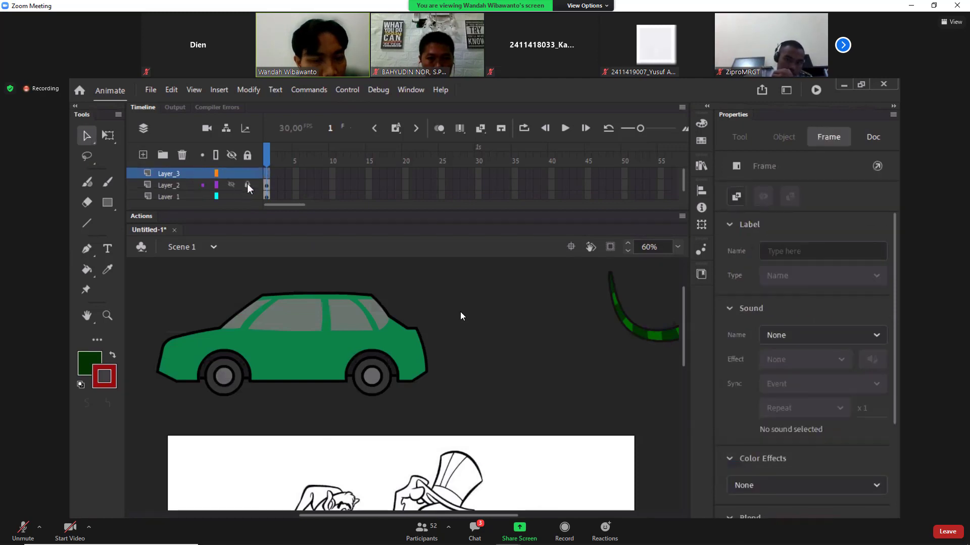
left_click(250, 197)
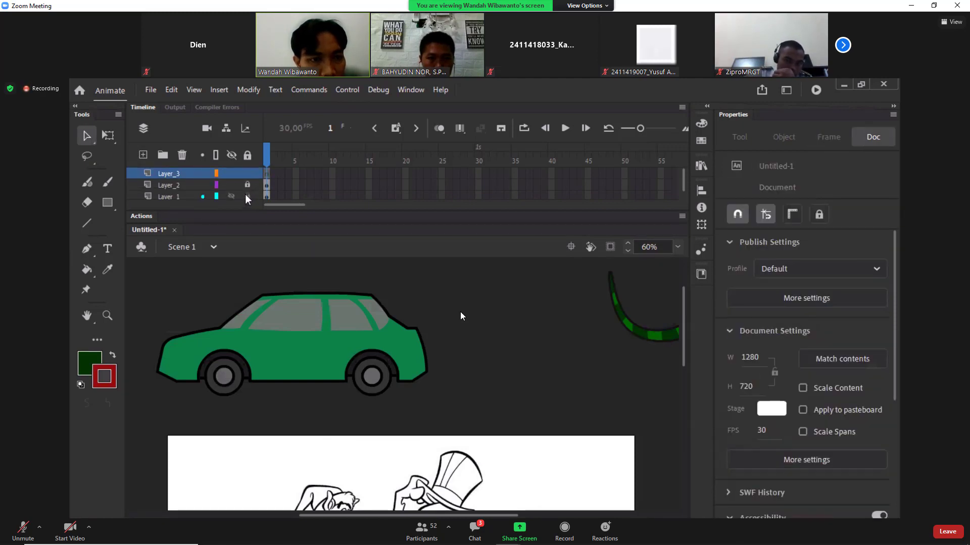
left_click(233, 186)
left_click(234, 195)
left_click(245, 198)
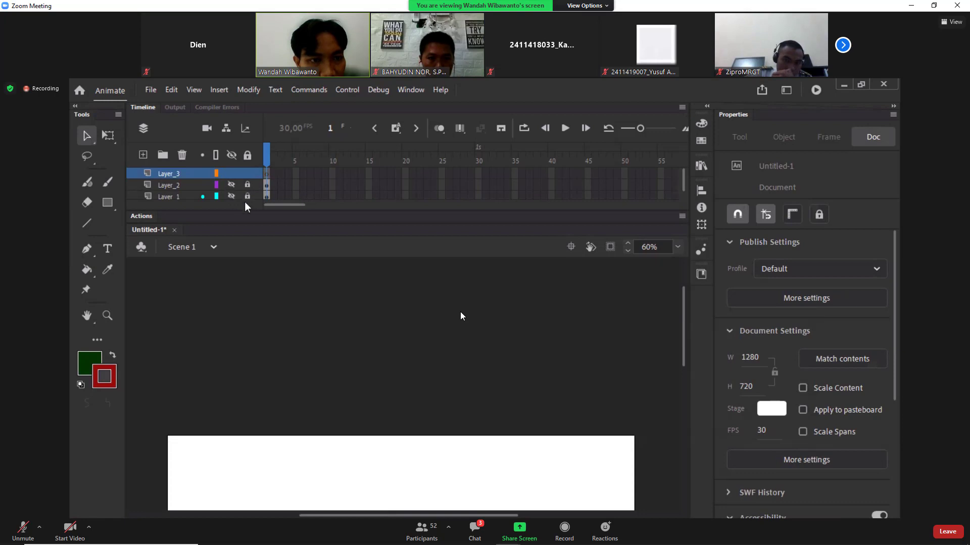
Step: Make Layer_2 and Layer_1 visible again
scroll(337, 304, "down", 5)
scroll(340, 309, "up", 2)
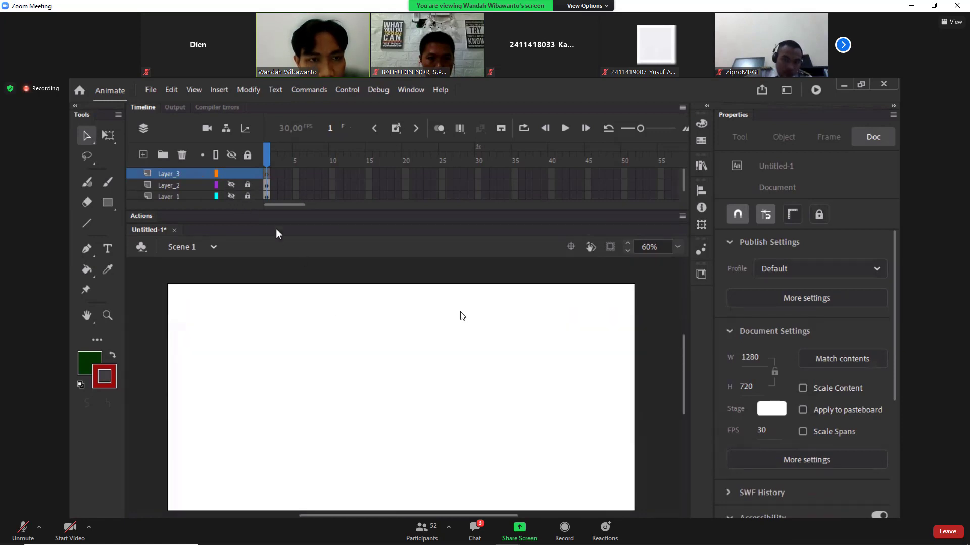
left_click(233, 186)
left_click(232, 196)
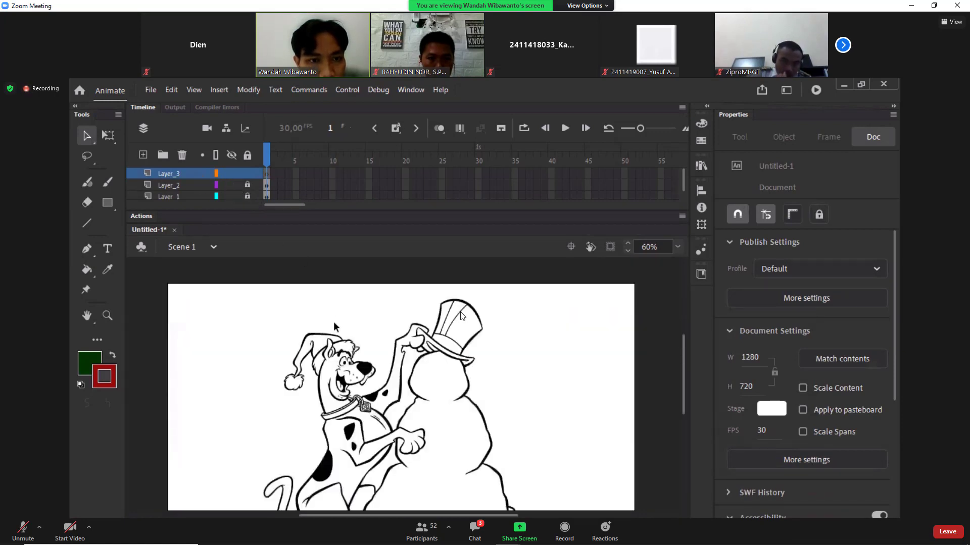
Step: Unlock the two lower layers, delete the snowman coloring image from Layer_1 and lock both layers again
left_click(247, 195)
left_click(247, 186)
left_click(387, 377)
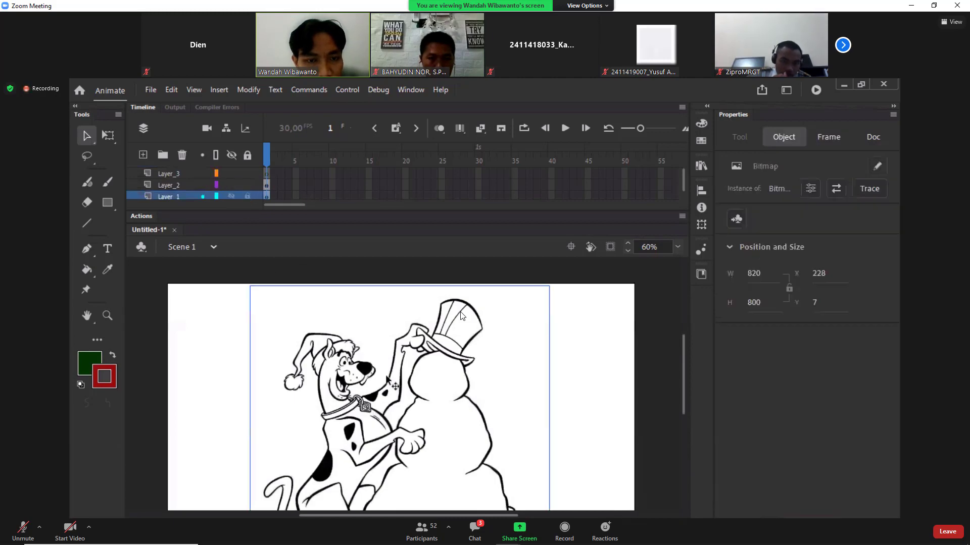
key("Delete")
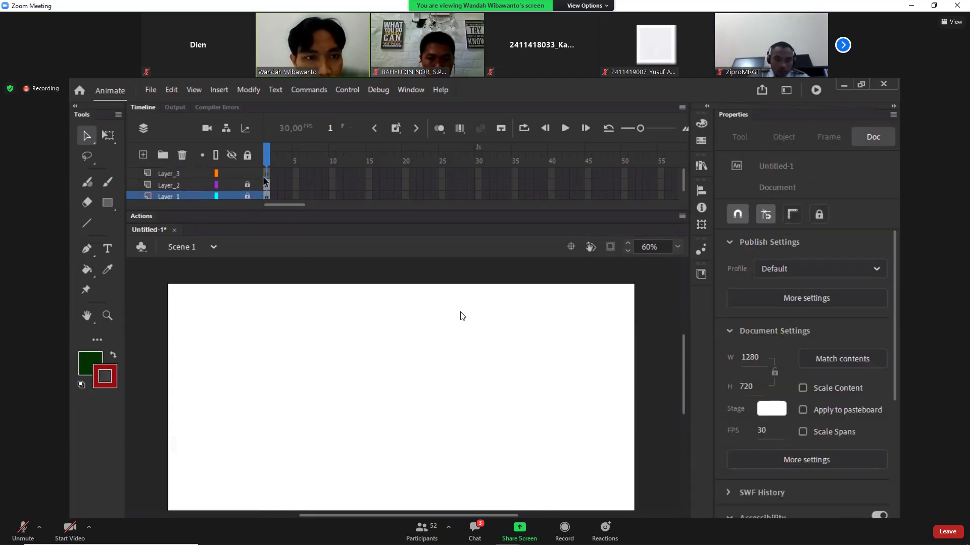
Step: Paste the snowman coloring image into the first frame of Layer_3
left_click(267, 174)
left_click(411, 368)
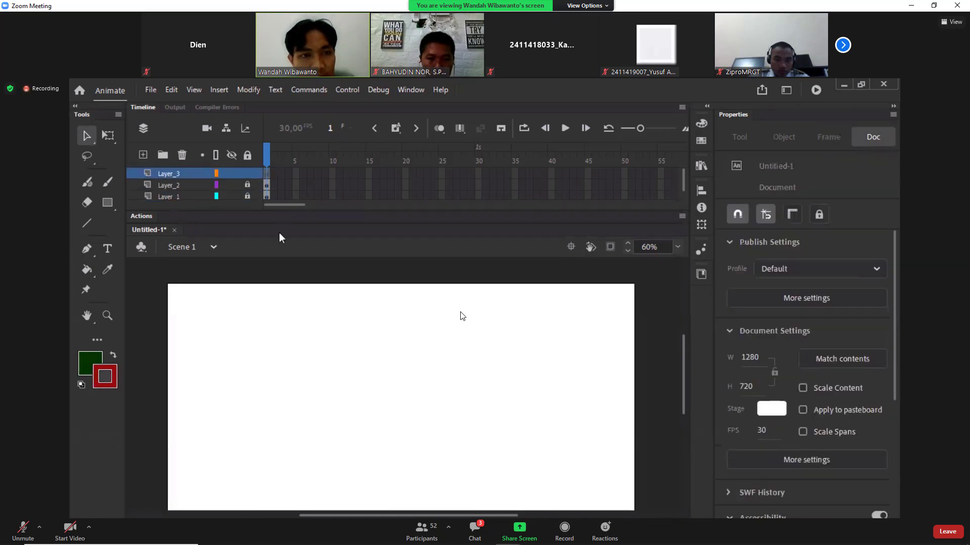
left_click(266, 177)
key("ctrl+v")
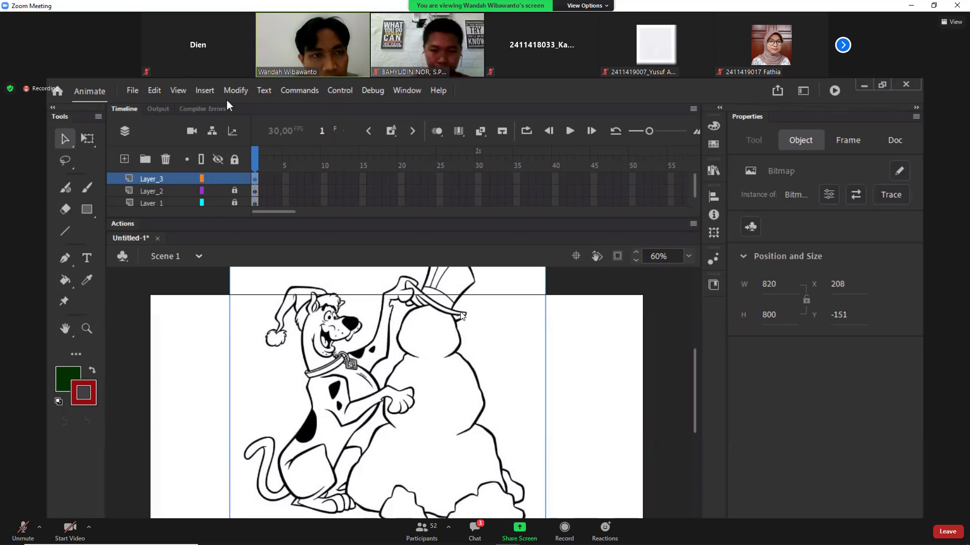
Step: Start Trace Bitmap on the pasted image and set the color threshold to 200
left_click(238, 90)
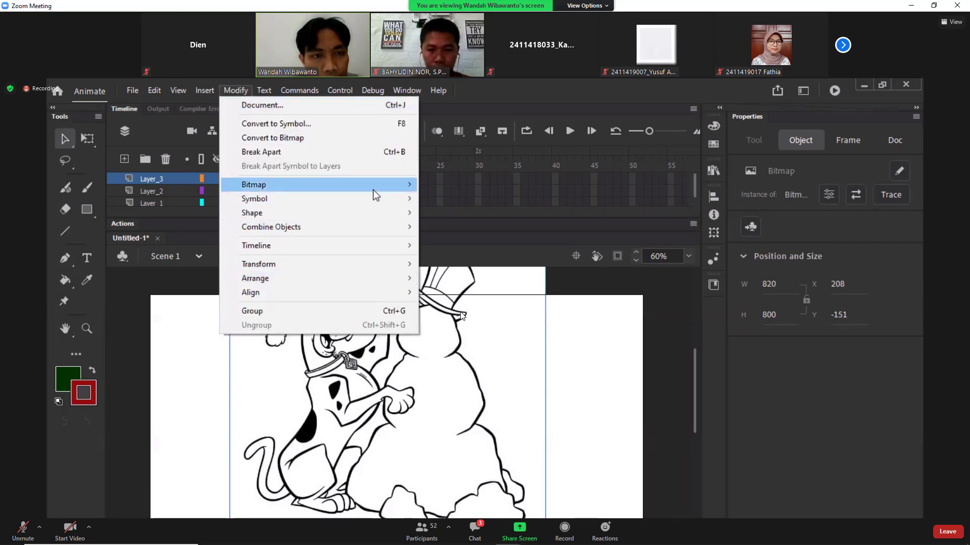
mouse_move(373, 189)
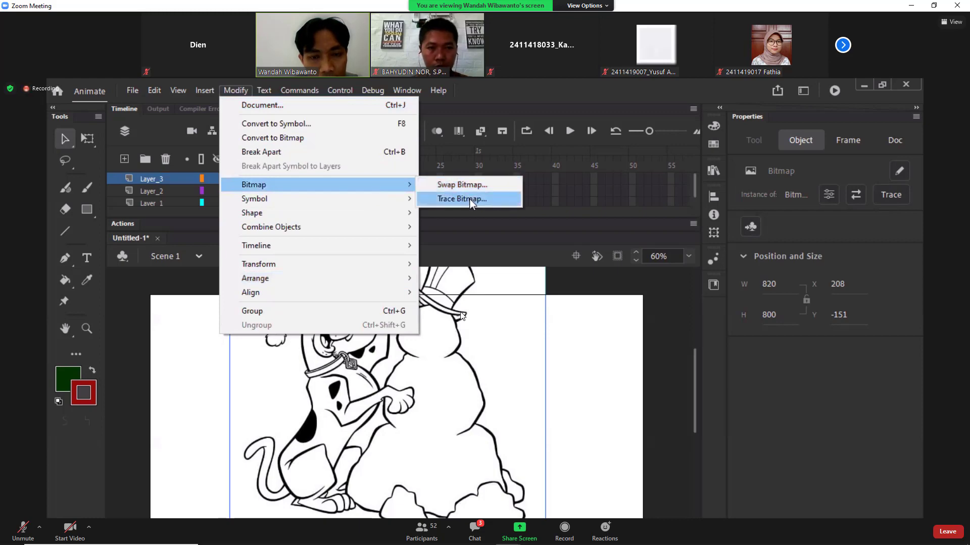
left_click(470, 199)
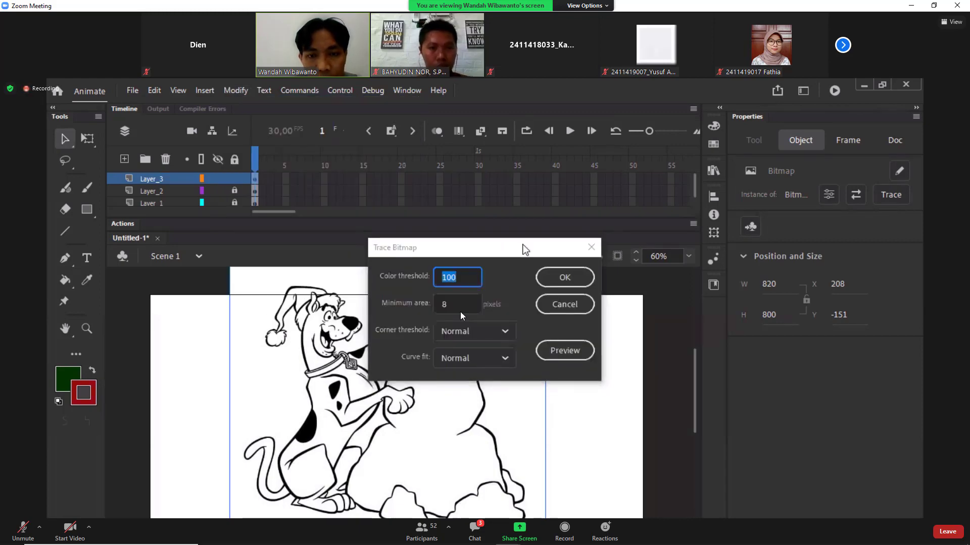
left_click_drag(525, 249, 664, 270)
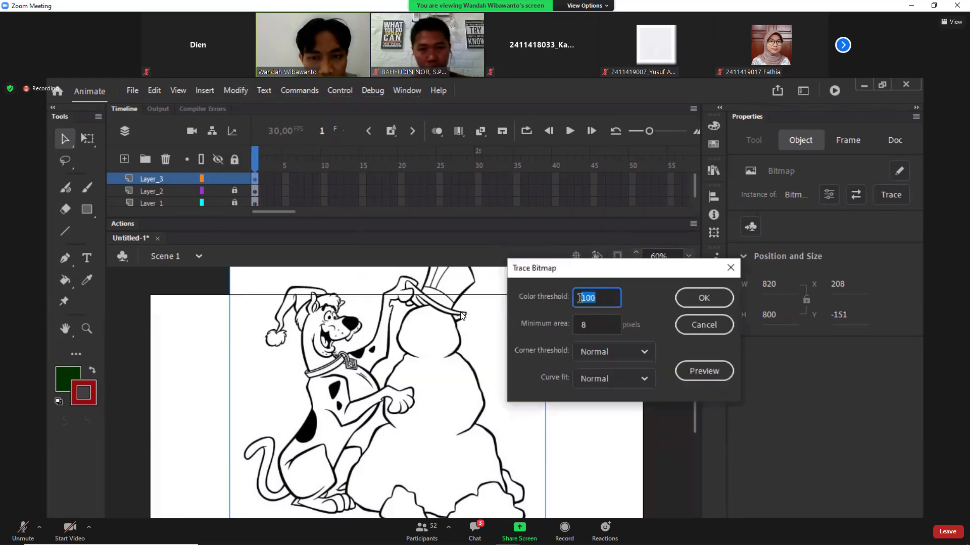
left_click(577, 298)
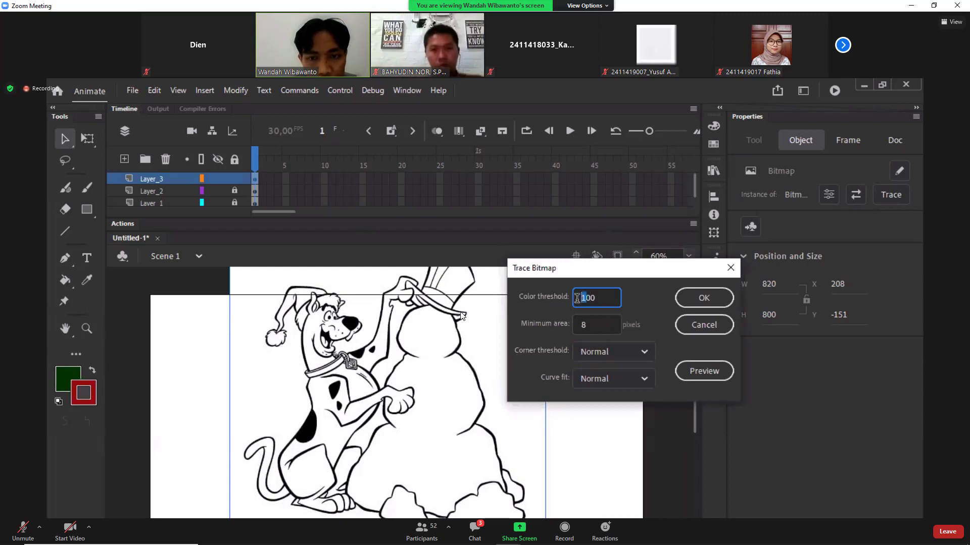
type("2")
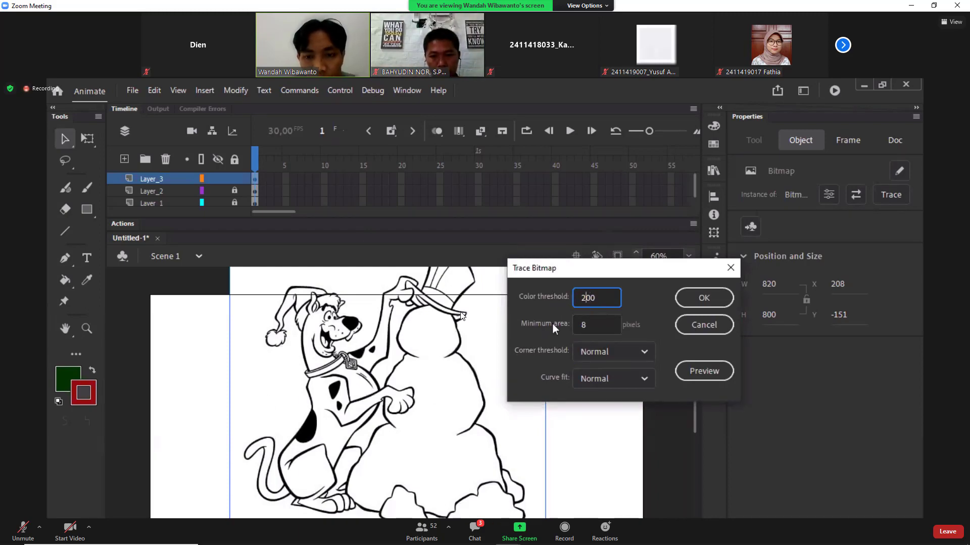
Step: Set the minimum area to 2 pixels and the curve fit to Smooth, trace the bitmap and deselect it
left_click_drag(595, 328, 573, 328)
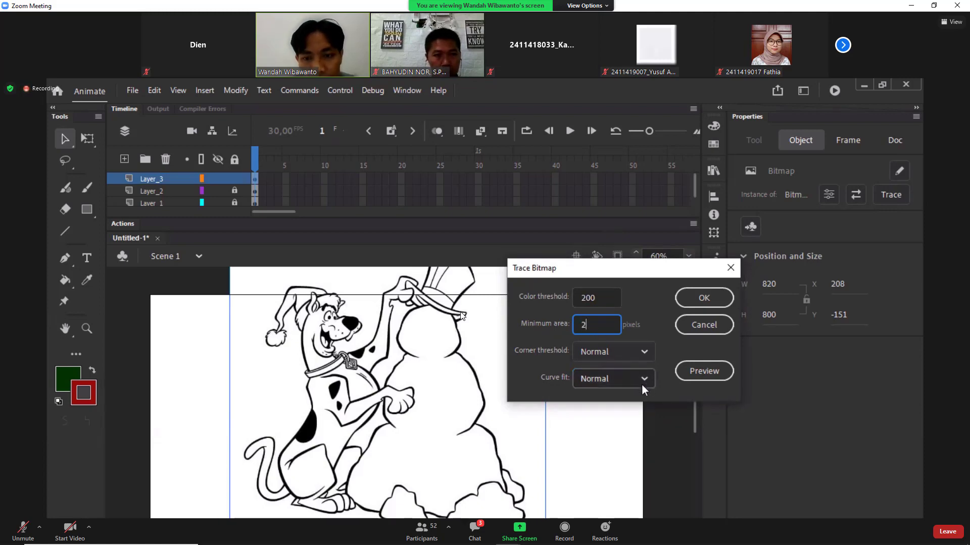
left_click(643, 353)
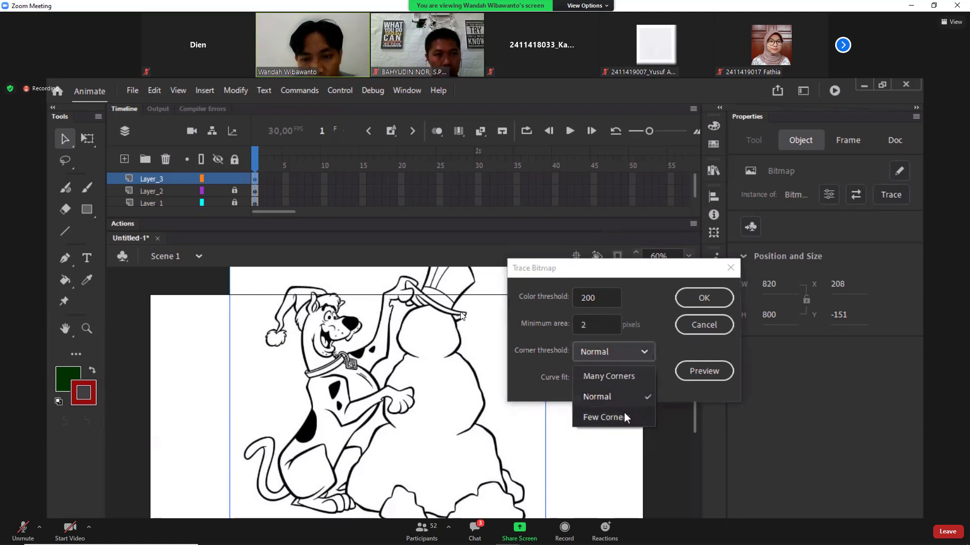
left_click(633, 380)
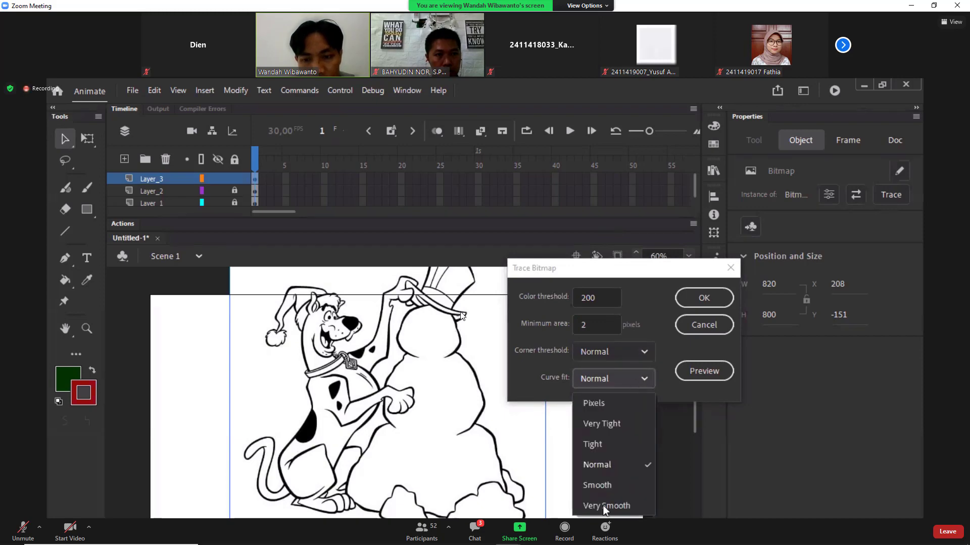
left_click(610, 486)
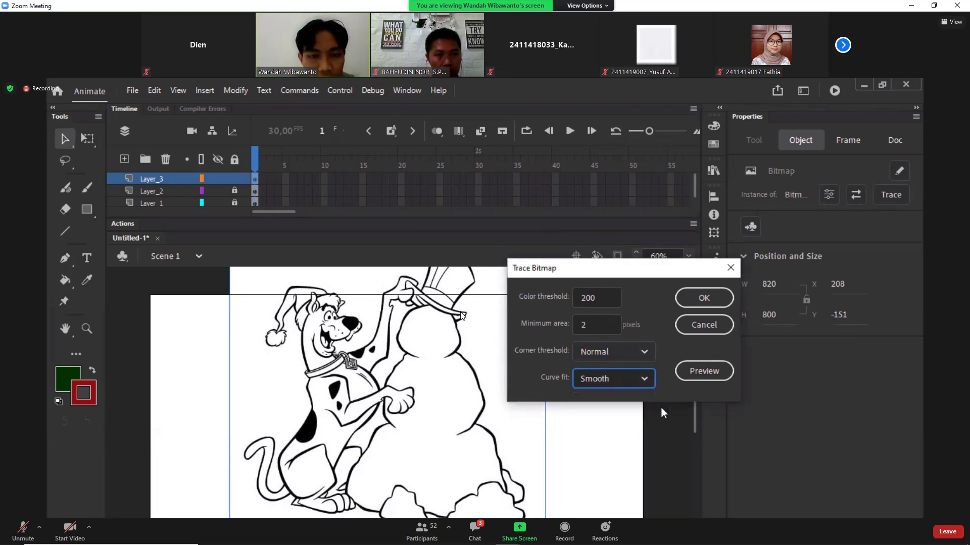
left_click(704, 299)
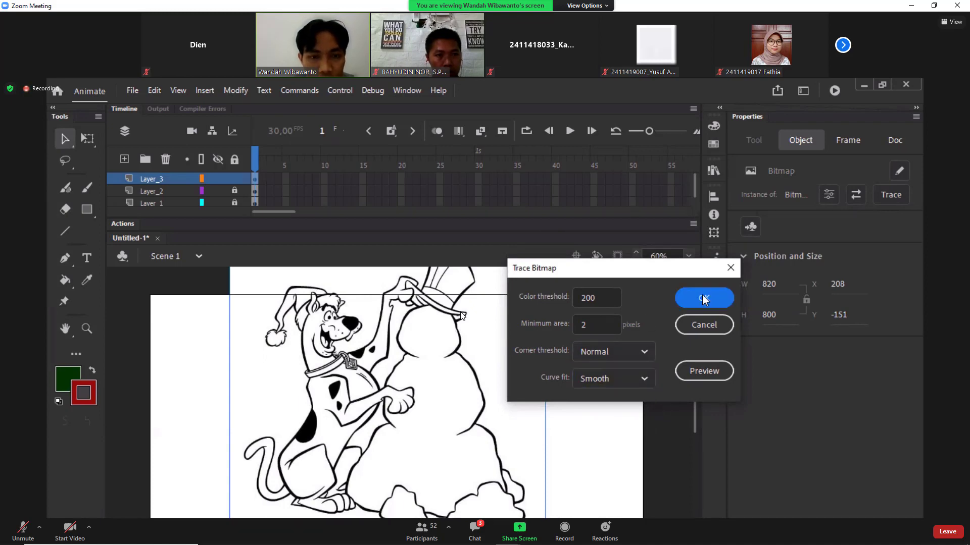
left_click(598, 411)
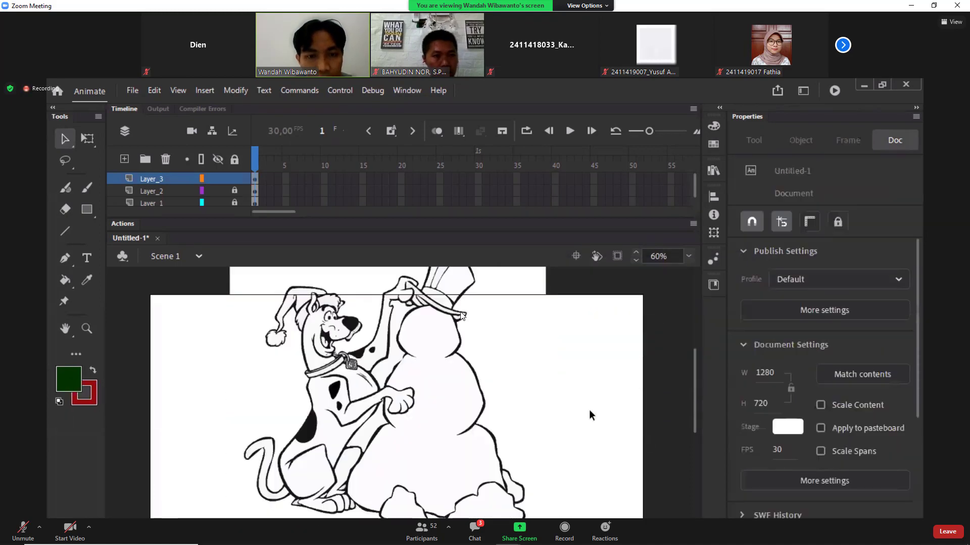
Step: Inspect the dog's traced face, undo the trace and trace the bitmap again with a color threshold of 250
key("z")
left_click_drag(310, 306, 405, 374)
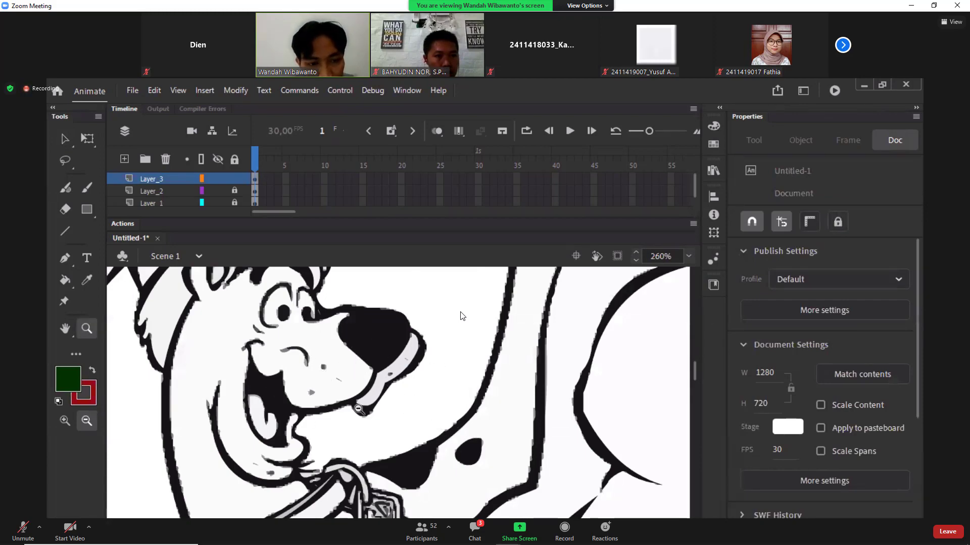
left_click_drag(302, 344, 401, 421)
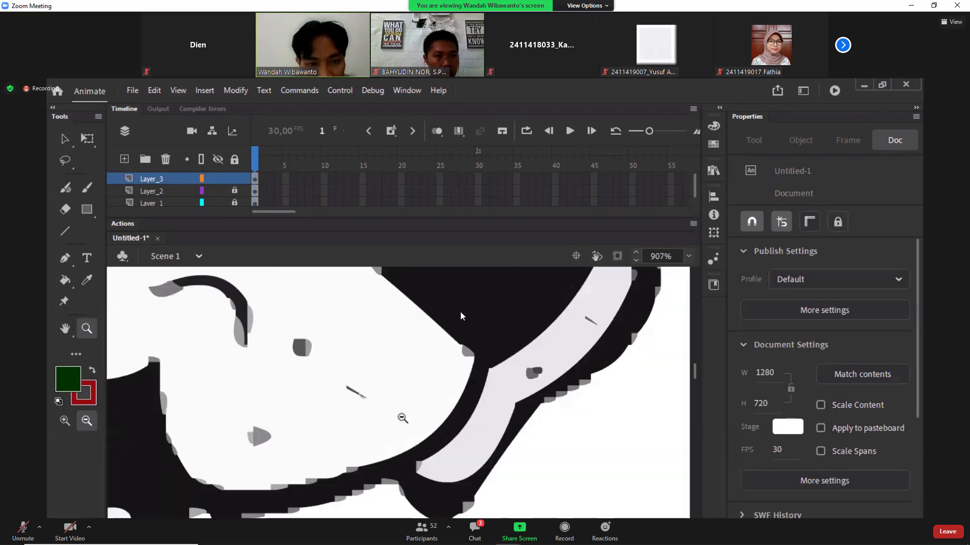
left_click(468, 460, "alt")
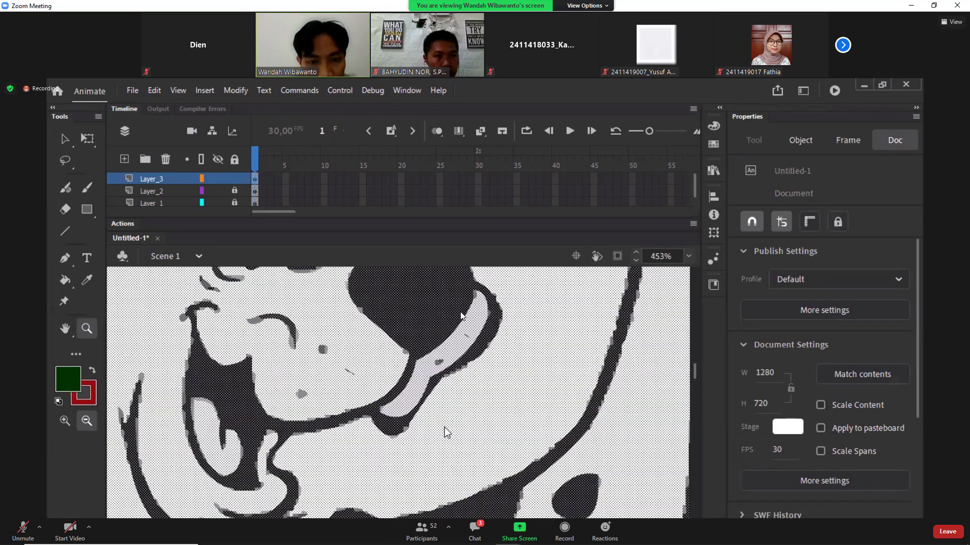
left_click(241, 89)
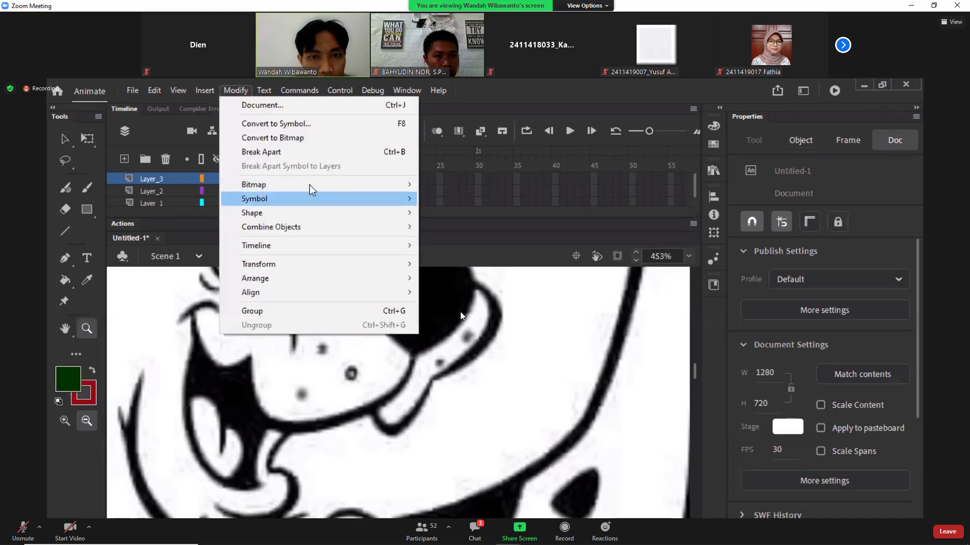
mouse_move(310, 185)
left_click(451, 201)
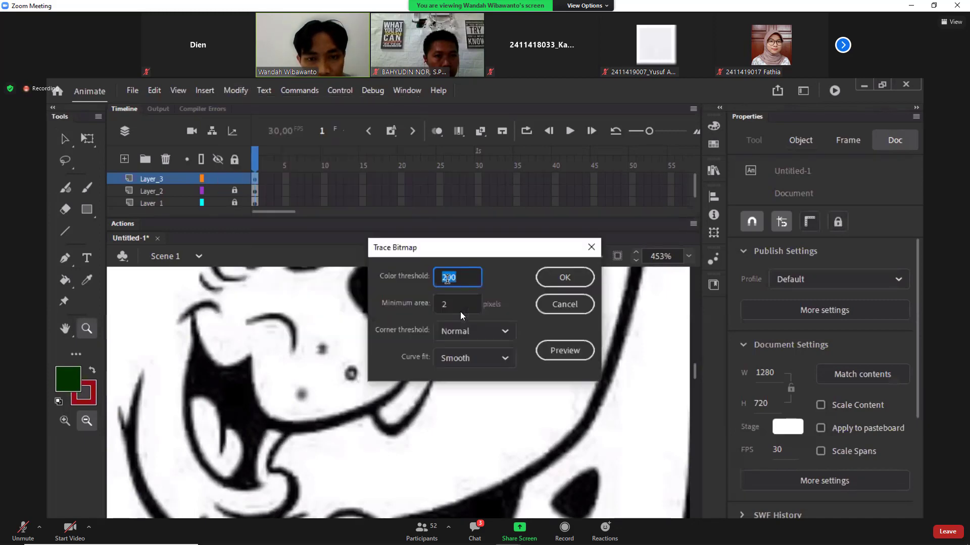
type("5")
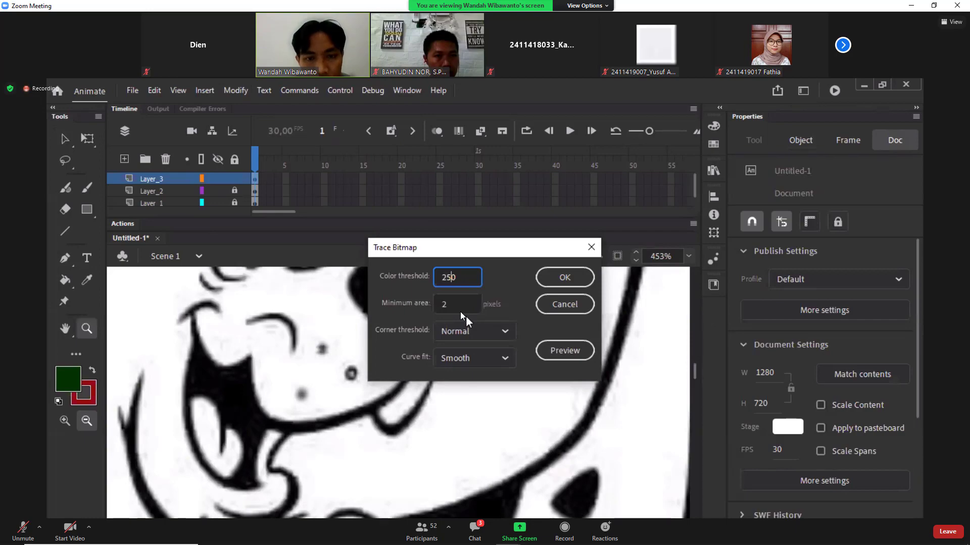
left_click(565, 278)
Step: Check the dog's eyes and muzzle in the new trace, then undo that trace
left_click(467, 436)
left_click(468, 436)
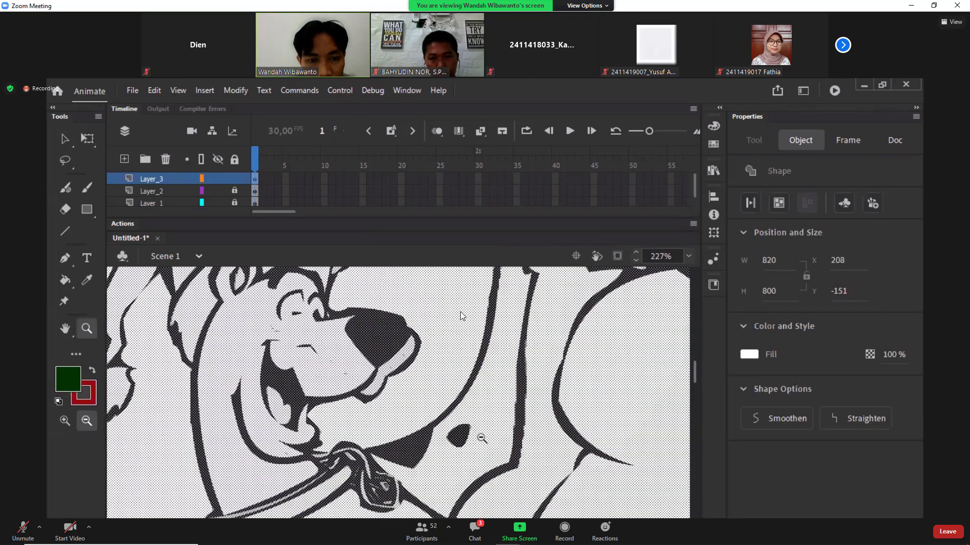
left_click_drag(263, 306, 364, 390)
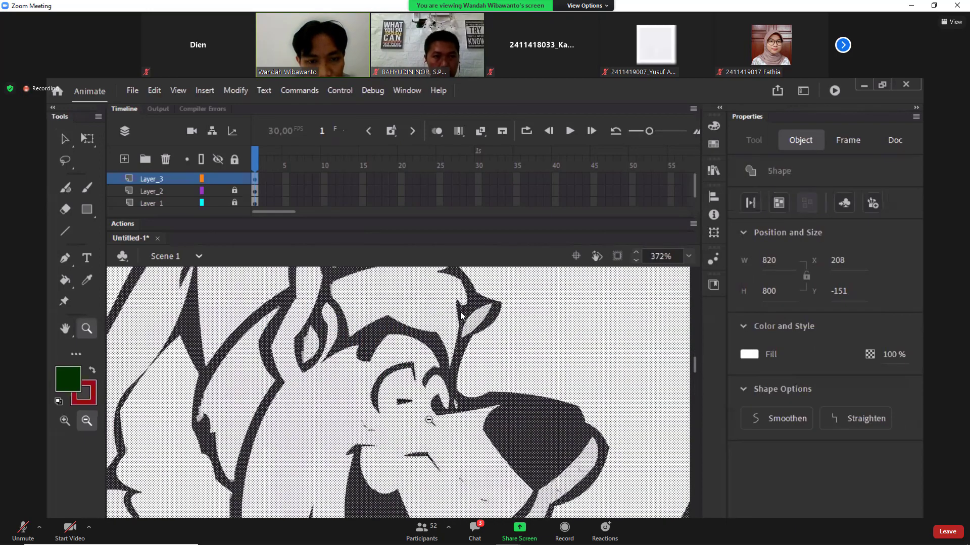
key("ctrl+z")
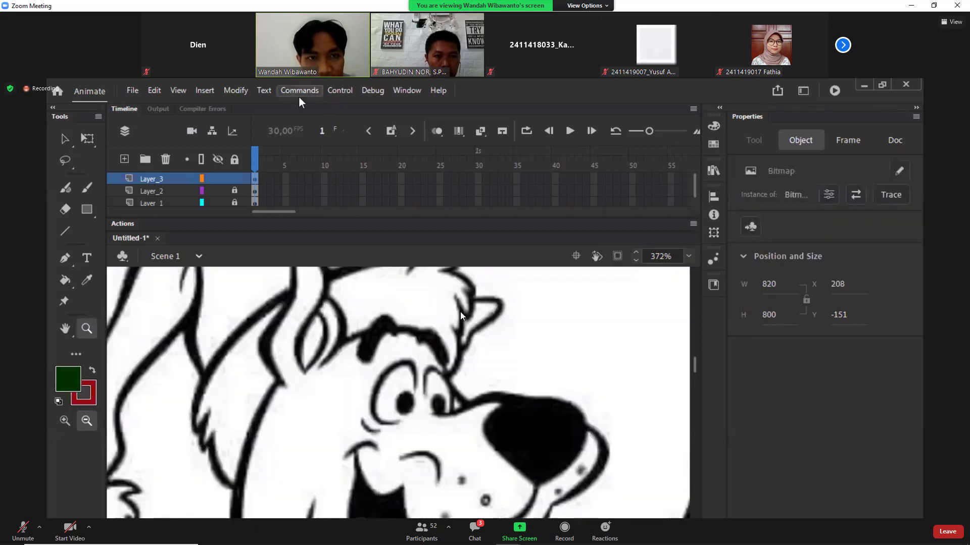
Step: Trace the pasted bitmap with a color threshold of 210 and deselect the resulting shapes
left_click(237, 90)
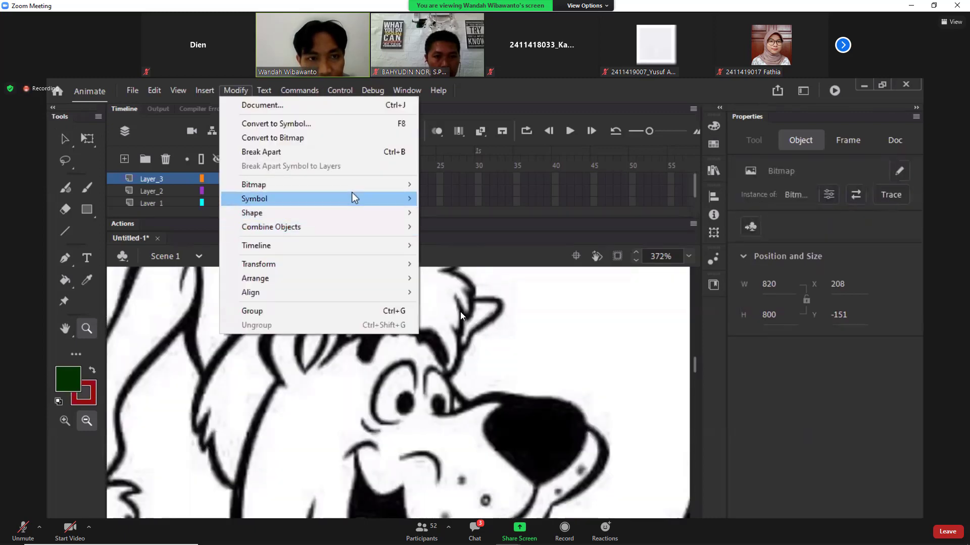
mouse_move(409, 184)
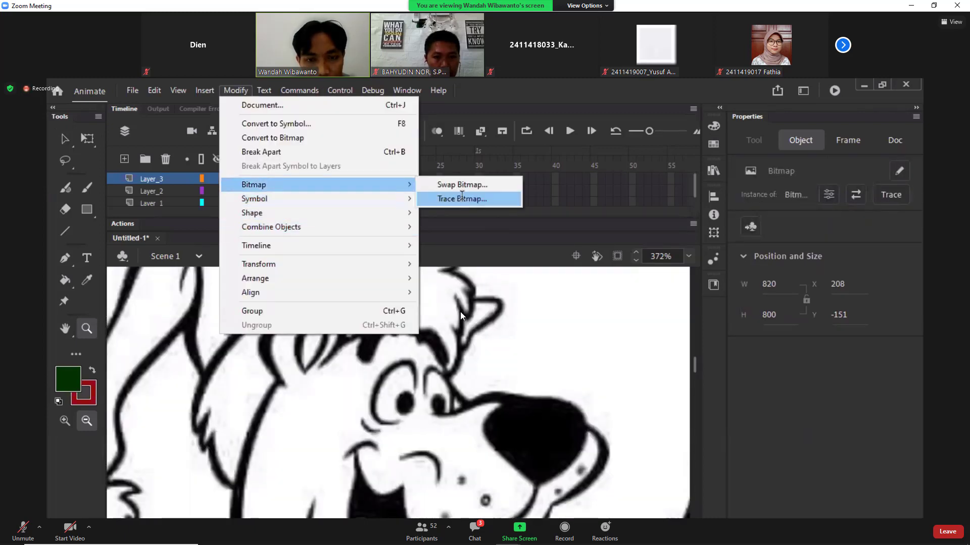
left_click(462, 197)
left_click_drag(456, 277, 444, 280)
type("10")
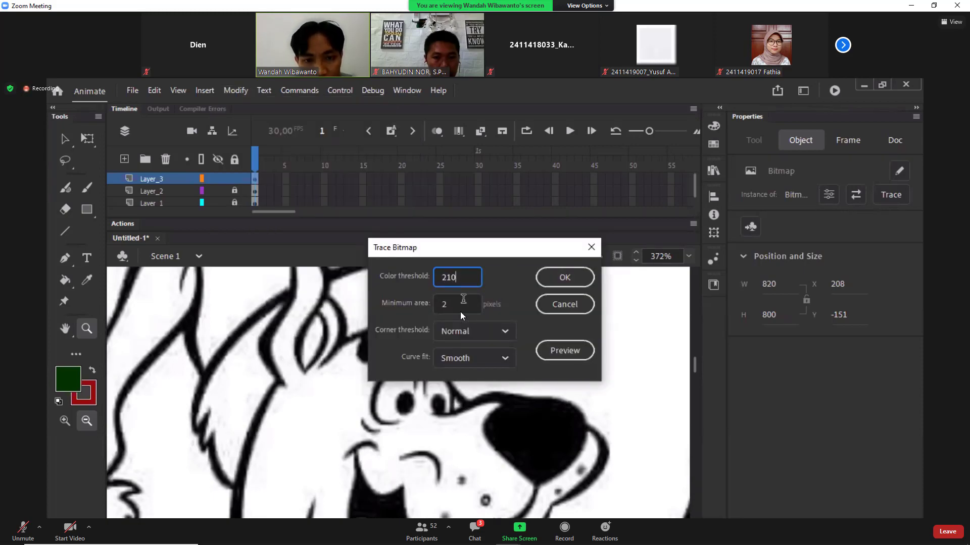
left_click(559, 282)
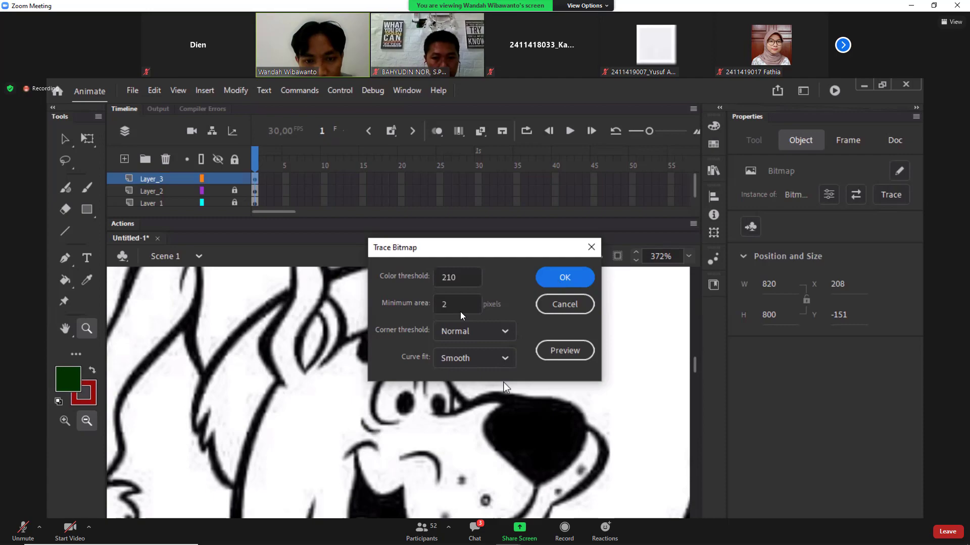
key("ctrl+minus")
key("ctrl+minus")
key("ctrl+minus")
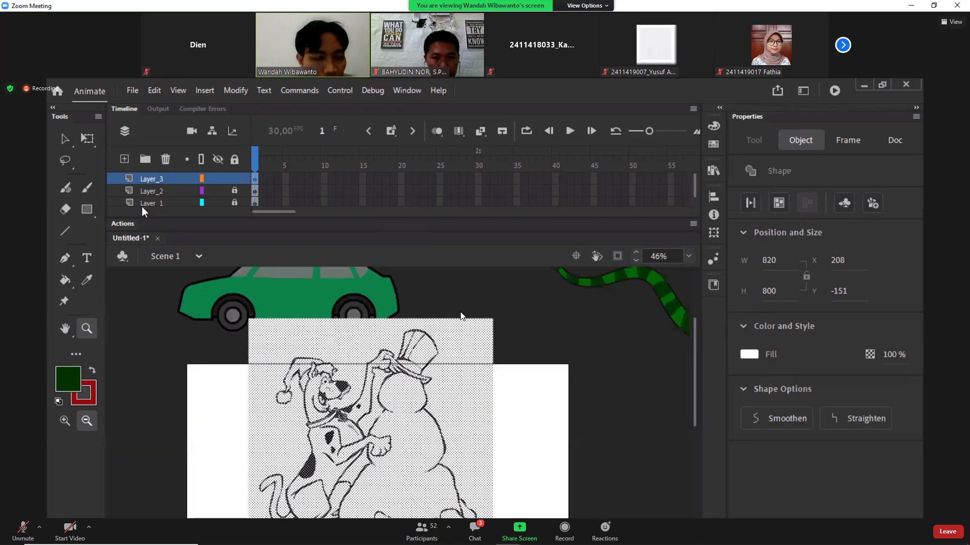
left_click(66, 139)
left_click(212, 381)
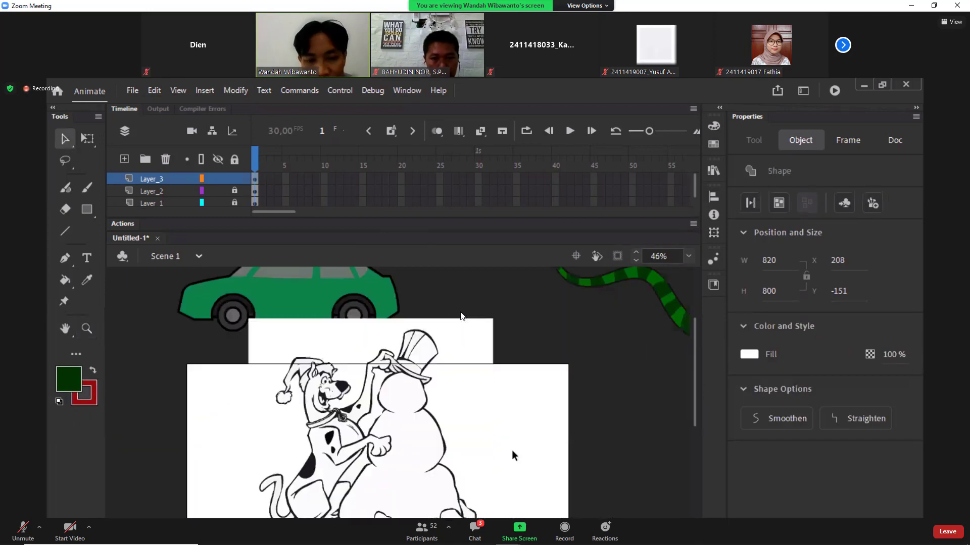
left_click(515, 409)
Step: Hide Layer_2 and Layer_1 and delete the white background around the traced dog and snowman
scroll(515, 408, "down", 3)
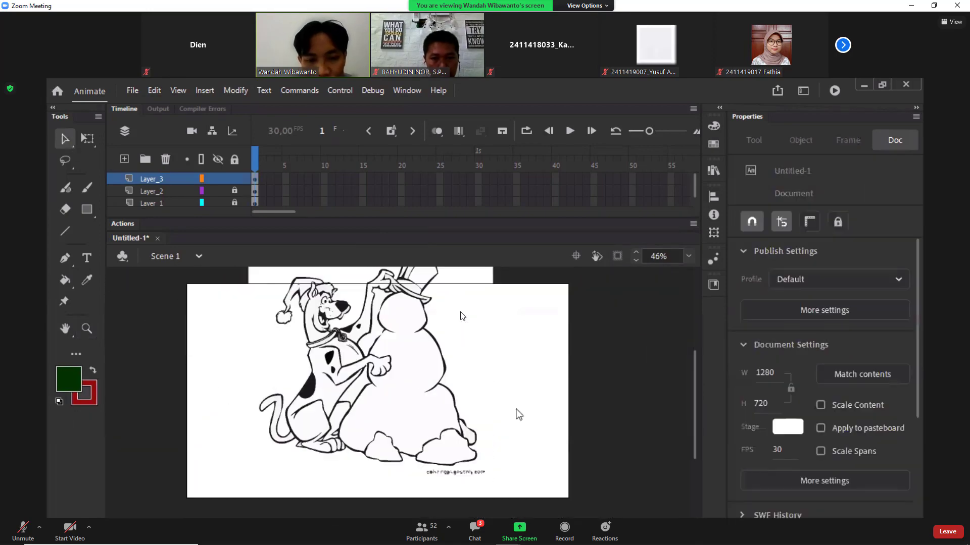
left_click(481, 387)
scroll(530, 397, "up", 3)
left_click(530, 396)
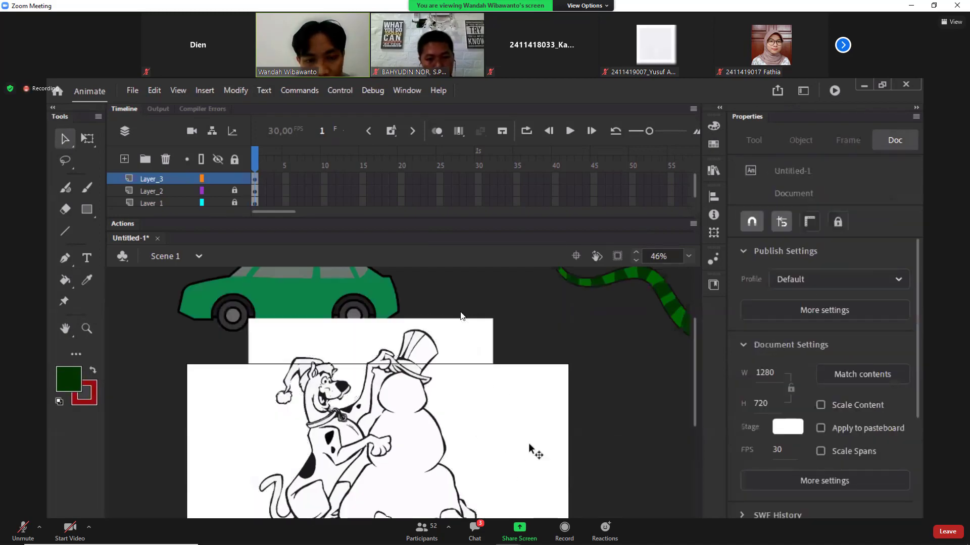
left_click(217, 191)
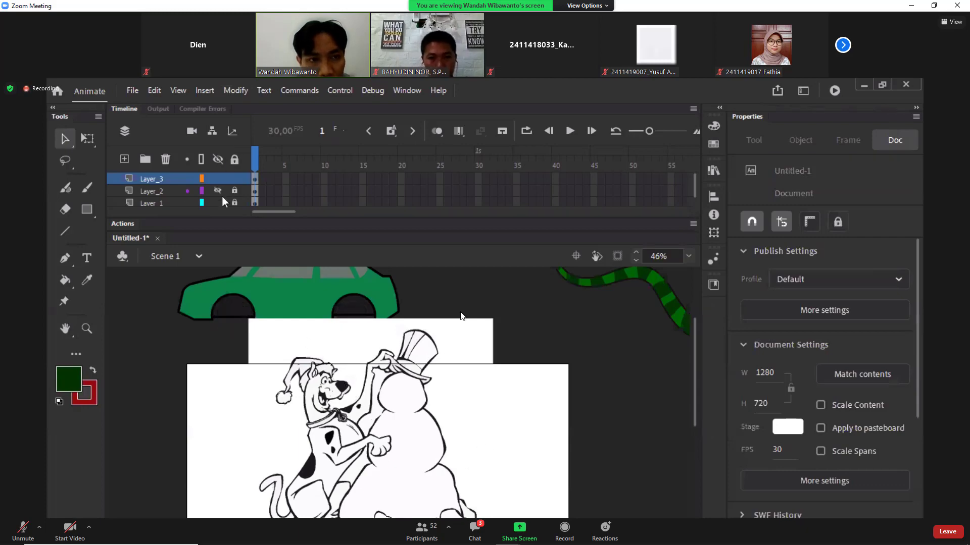
left_click(219, 202)
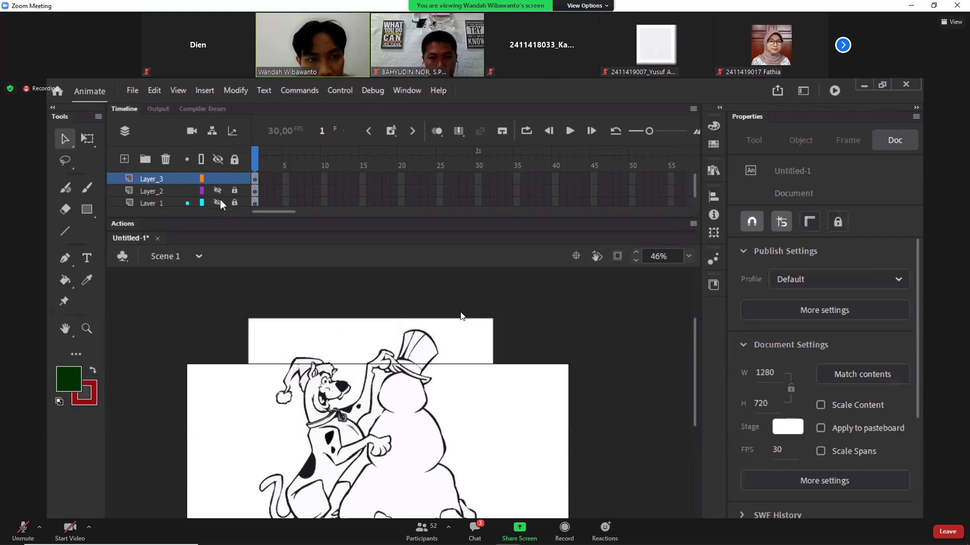
left_click(484, 337)
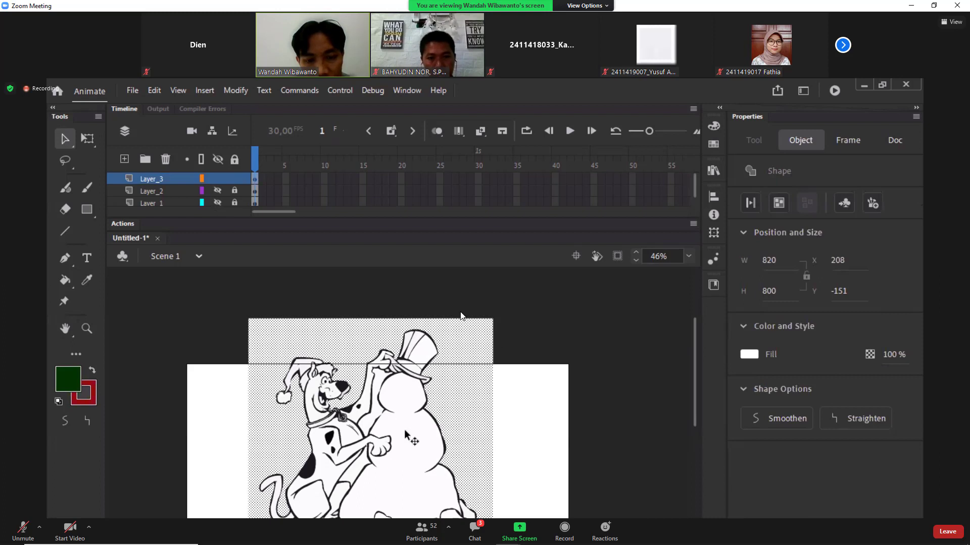
key("Delete")
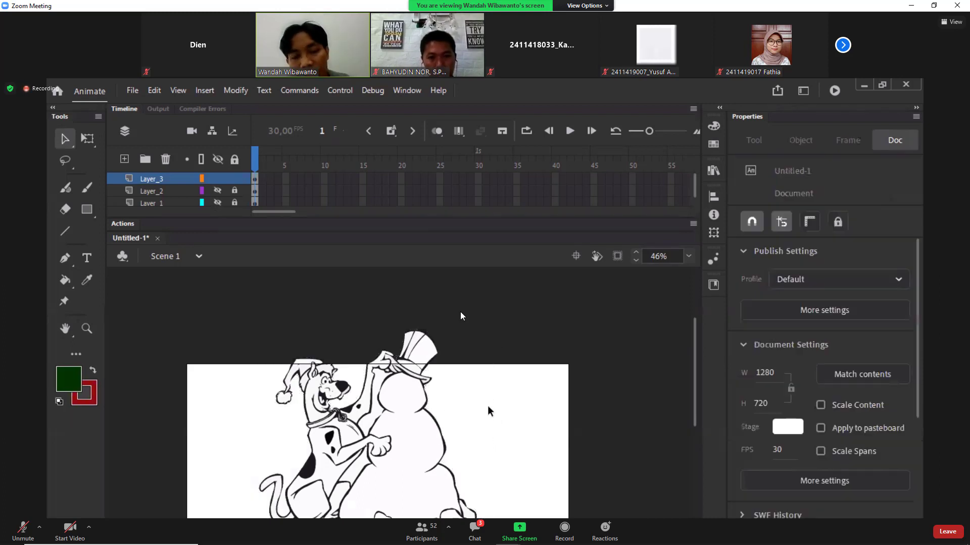
Step: Delete the traced coloringpagesonly.com text below the snowman
scroll(488, 408, "down", 2)
scroll(488, 407, "up", 2)
scroll(474, 422, "down", 2)
scroll(465, 436, "down", 2)
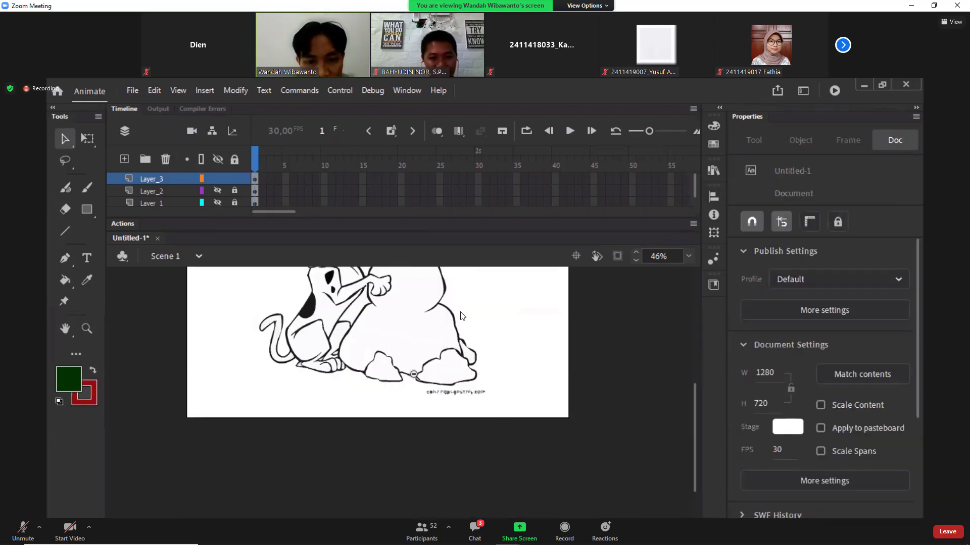
left_click_drag(413, 374, 514, 425)
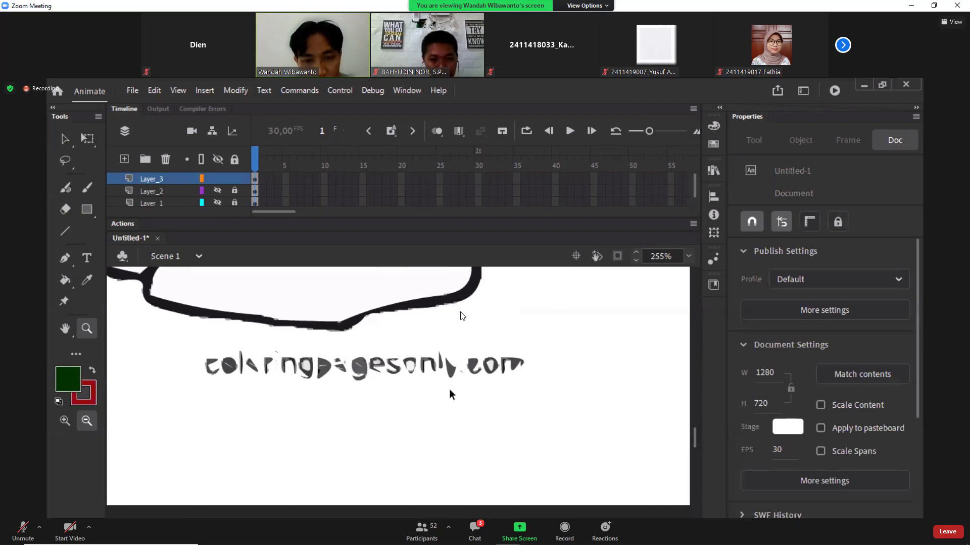
key("v")
left_click_drag(609, 454, 172, 345)
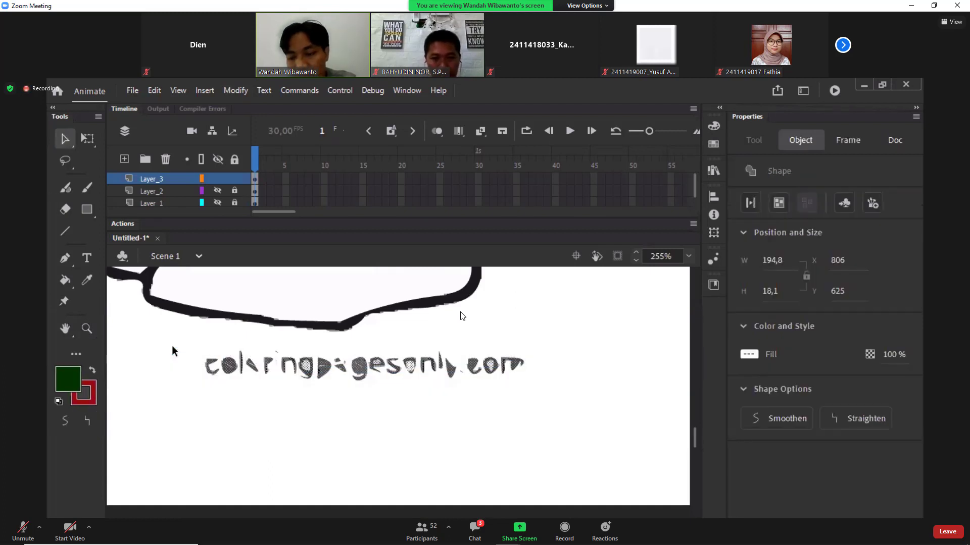
key("Delete")
Step: Delete the white background region enclosed between the dog's raised arm and the snowman
key("z")
left_click(327, 345)
left_click(328, 346)
left_click(356, 365)
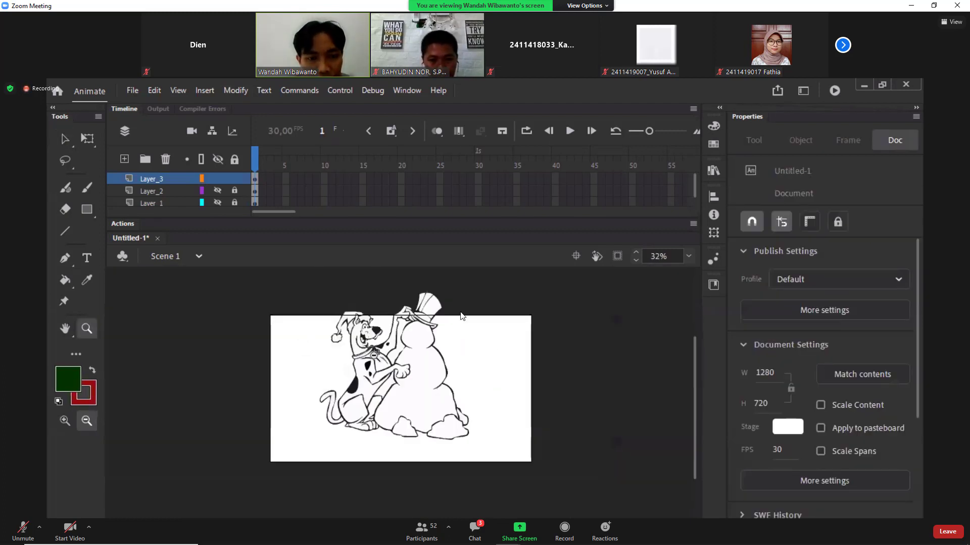
left_click_drag(304, 308, 441, 409)
key("v")
left_click(454, 405)
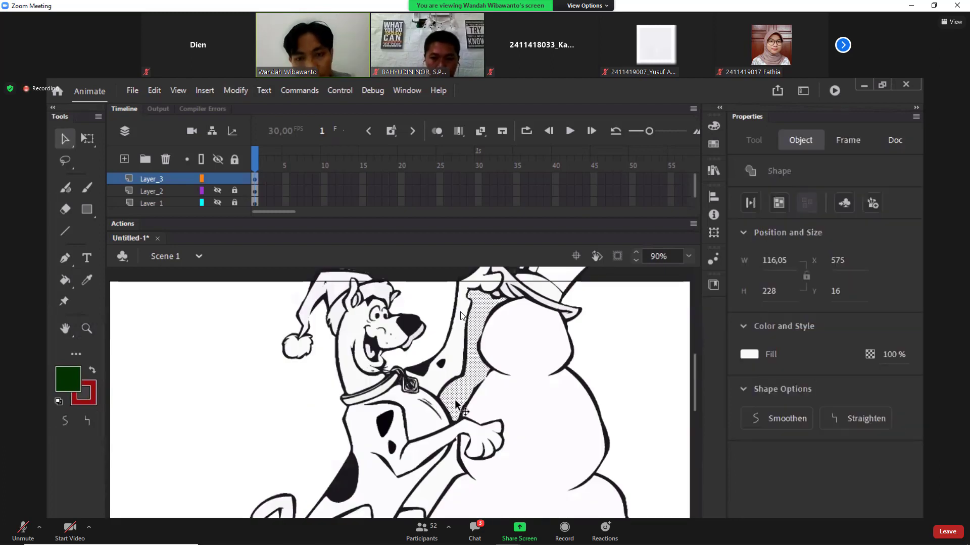
key("Delete")
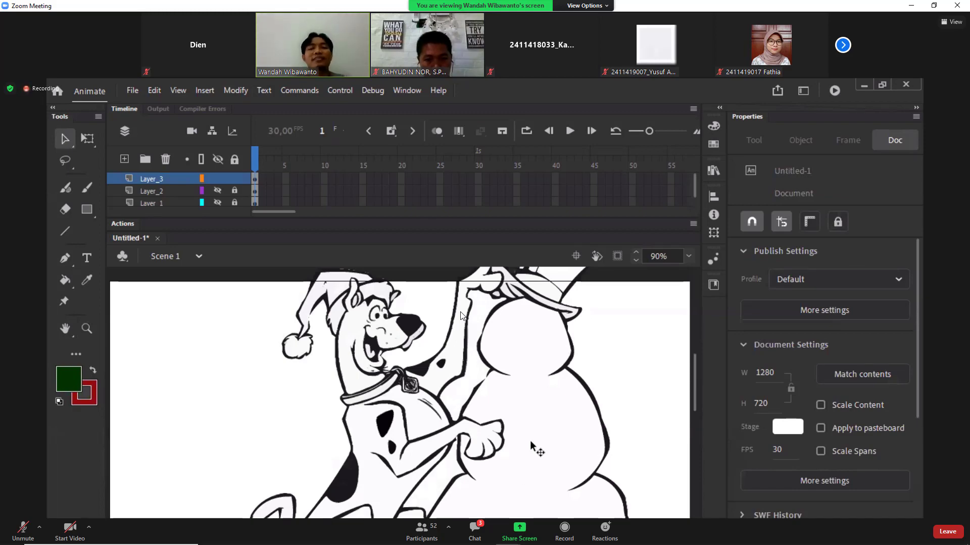
Step: Set the fill color to dark red #990000 and fill the red parts of the dog's Santa hat with the Paint Bucket
left_click(709, 128)
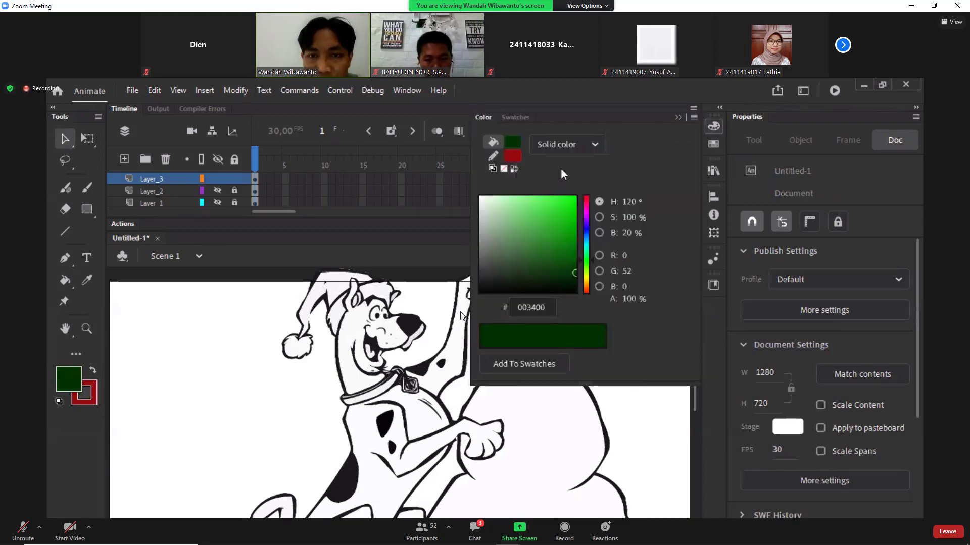
left_click(512, 156)
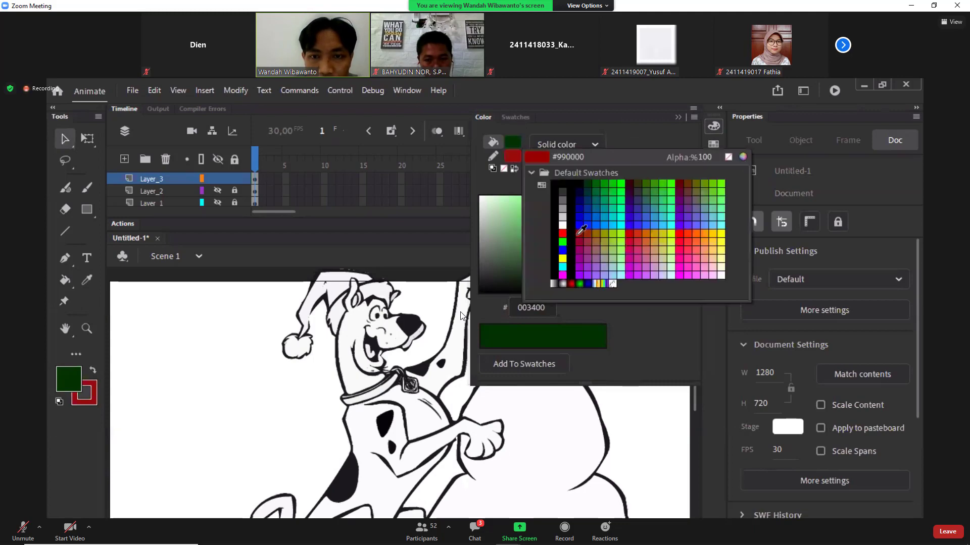
left_click(580, 233)
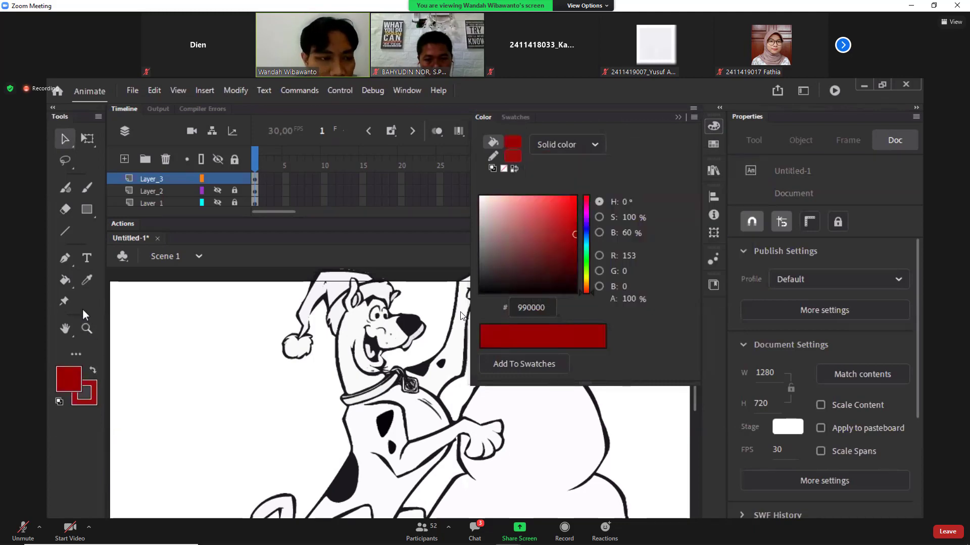
left_click(65, 279)
left_click(334, 296)
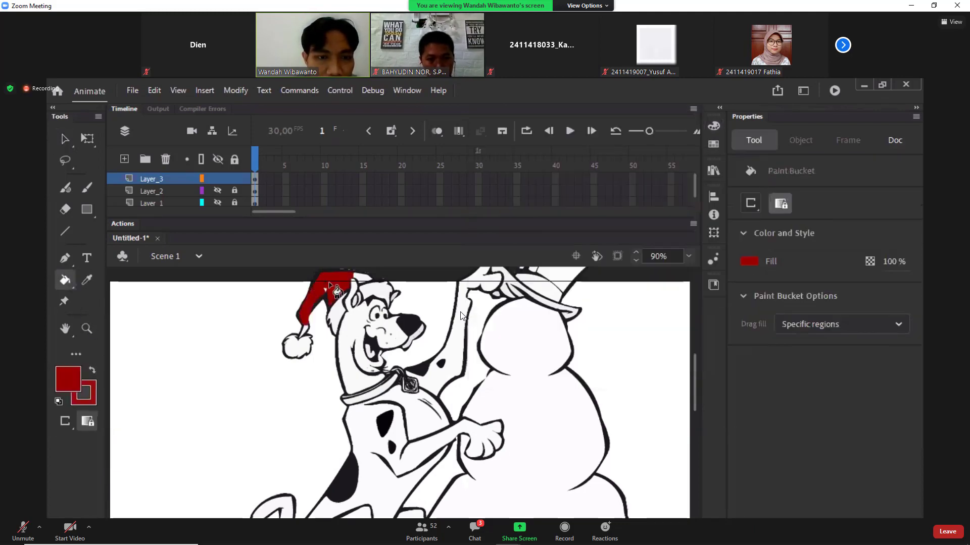
left_click(363, 280)
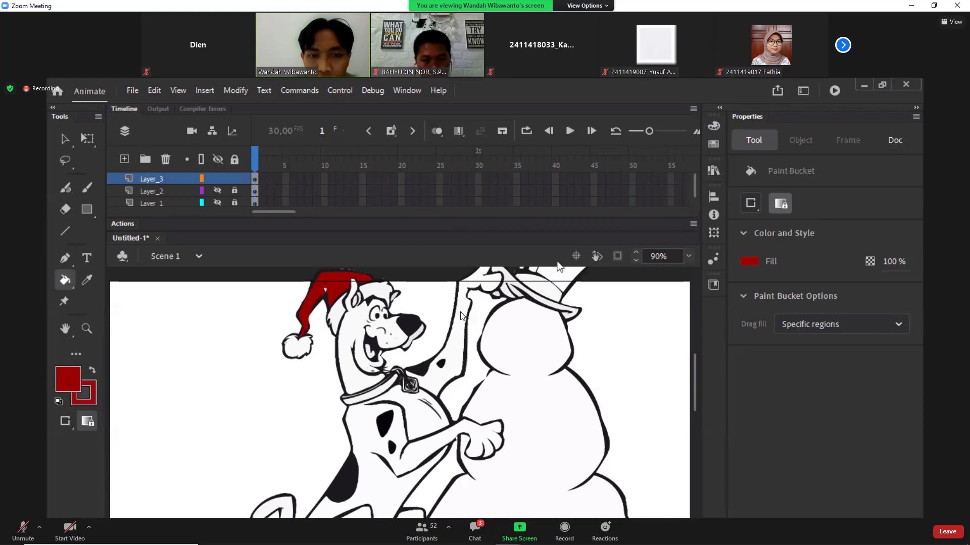
Step: Set the Paint Bucket's fill color to brown #896919 for coloring the dog
left_click(713, 127)
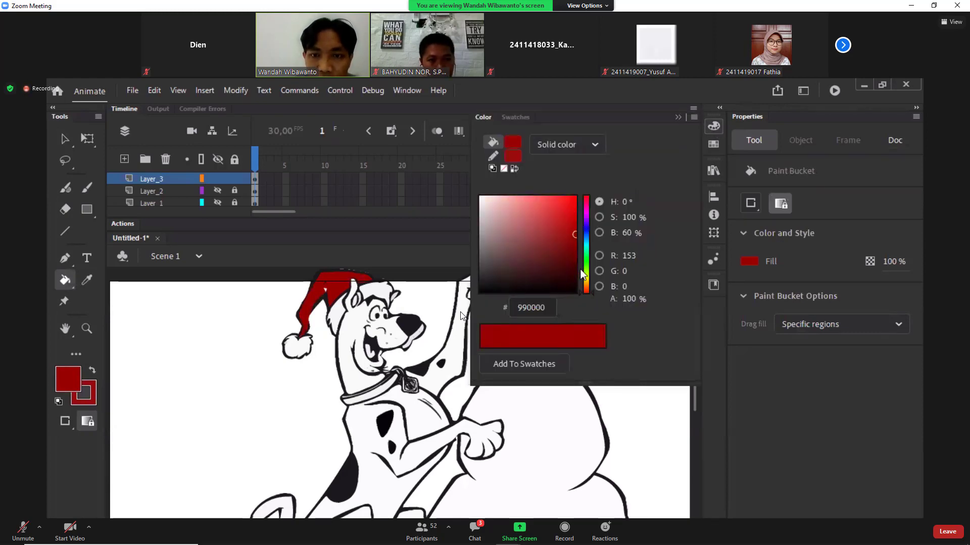
left_click_drag(587, 284, 558, 243)
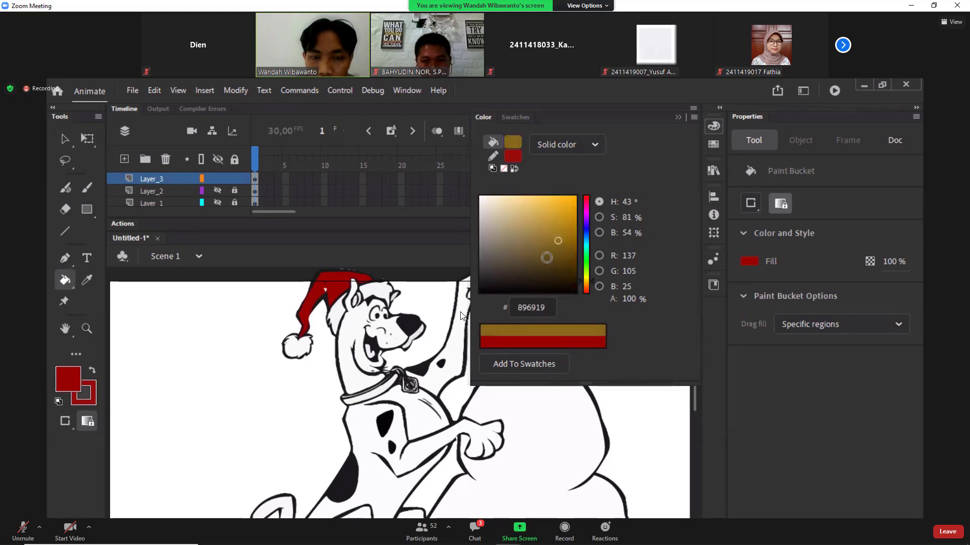
left_click(341, 323)
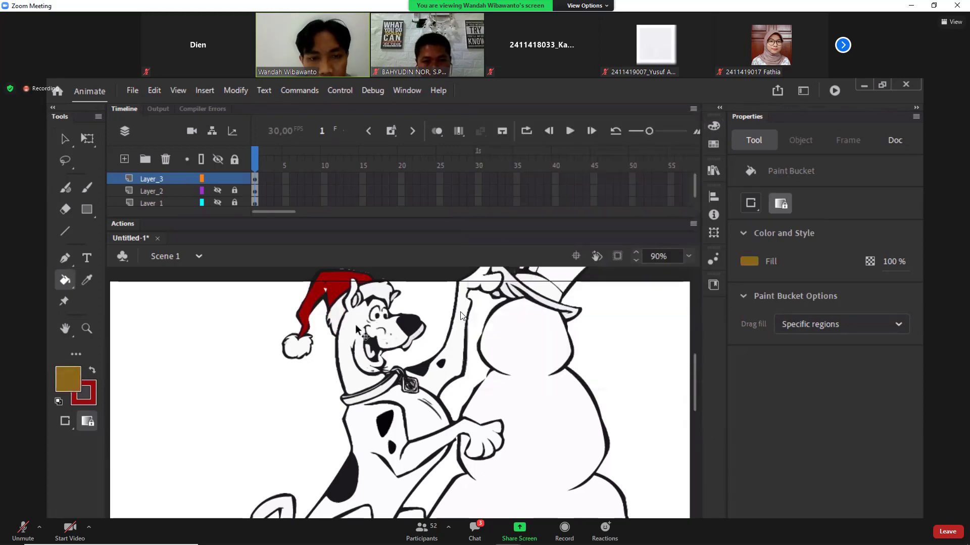
Step: Try coloring the dog's head with the Paint Bucket, first in brown and then in orange
left_click(364, 348)
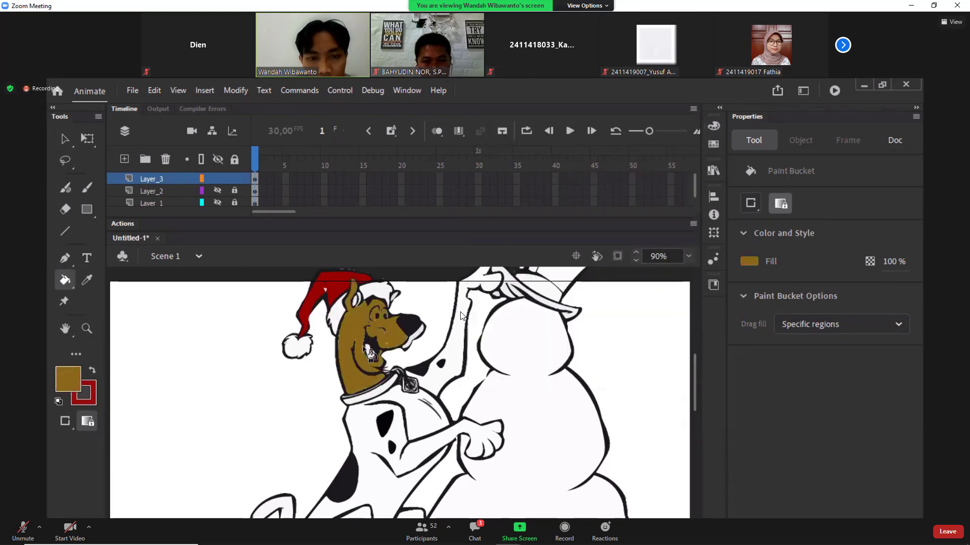
left_click(714, 126)
left_click_drag(591, 281, 590, 280)
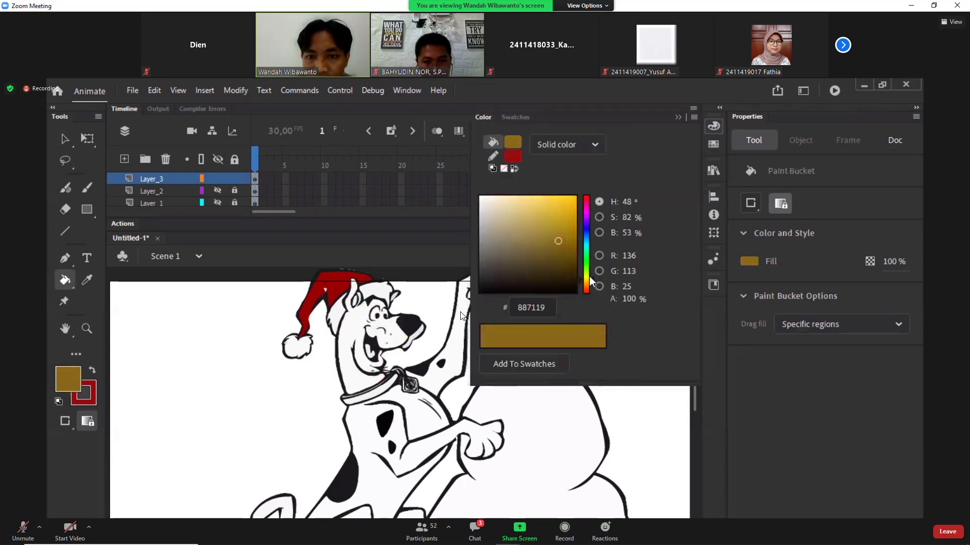
left_click_drag(560, 237, 565, 215)
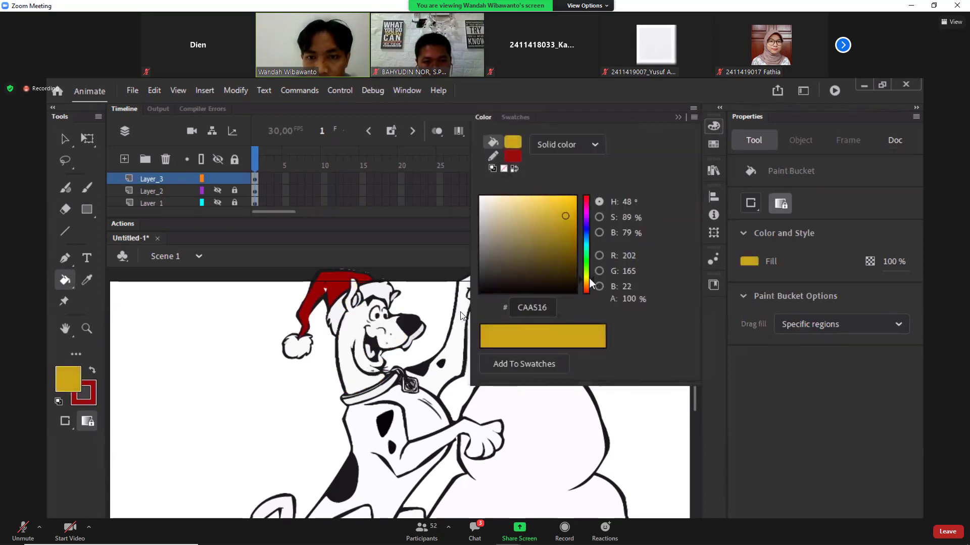
left_click_drag(589, 278, 593, 285)
left_click_drag(562, 221, 561, 210)
left_click(356, 323)
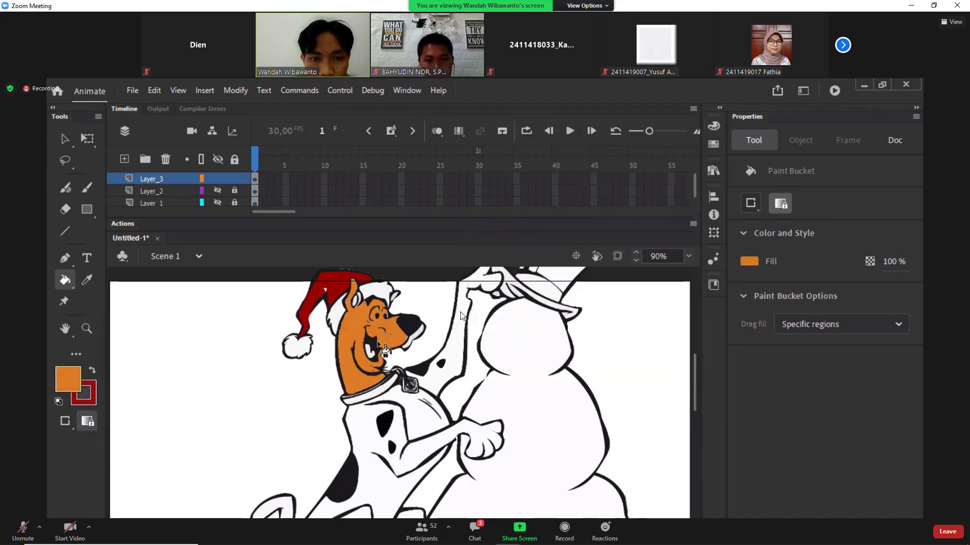
Step: Undo the orange fill on the dog's head and the red fills on the Santa hat
left_click_drag(331, 299, 407, 379)
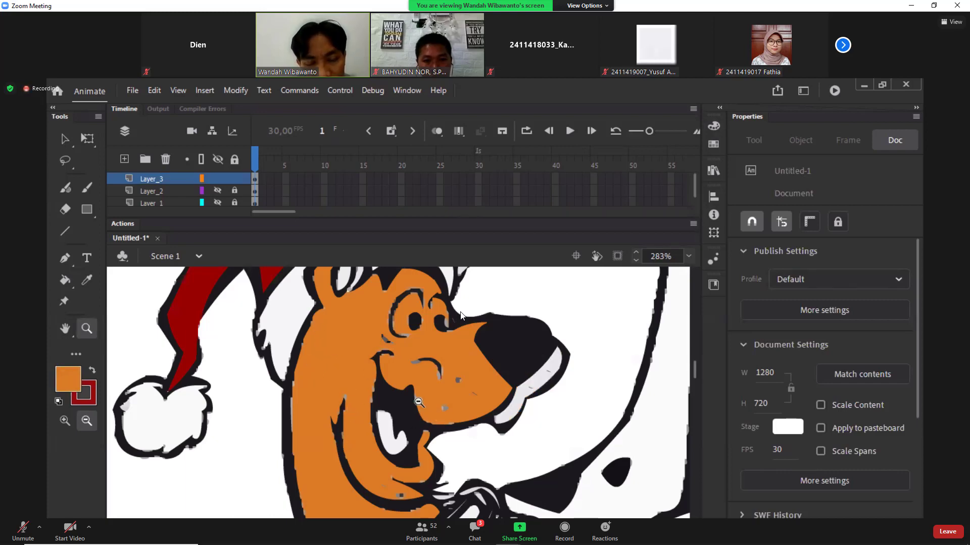
key("ctrl+z")
key("ctrl+z")
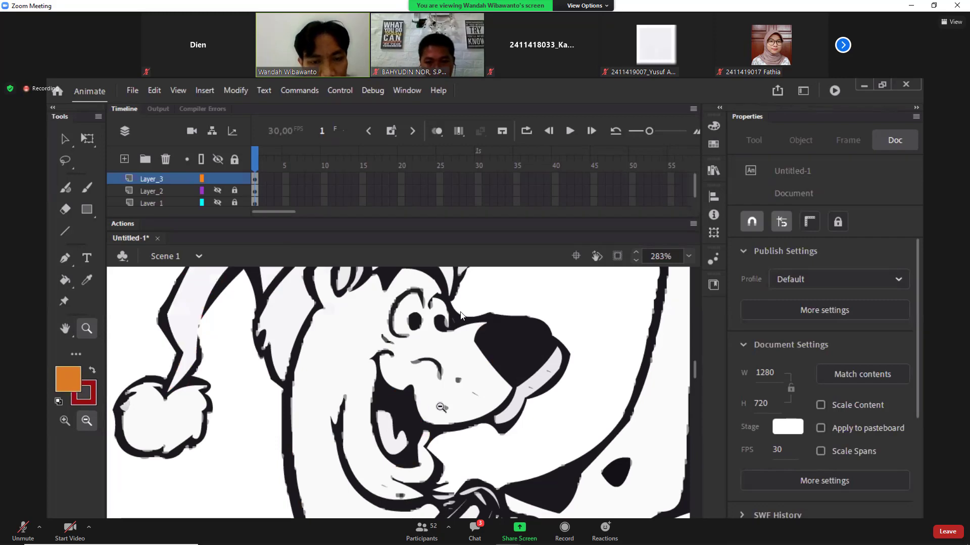
Step: Select the connected black outline of the dog and snowman and cut it from the stage
left_click(435, 403)
left_click(461, 444)
left_click(464, 452)
left_click_drag(336, 350, 437, 414)
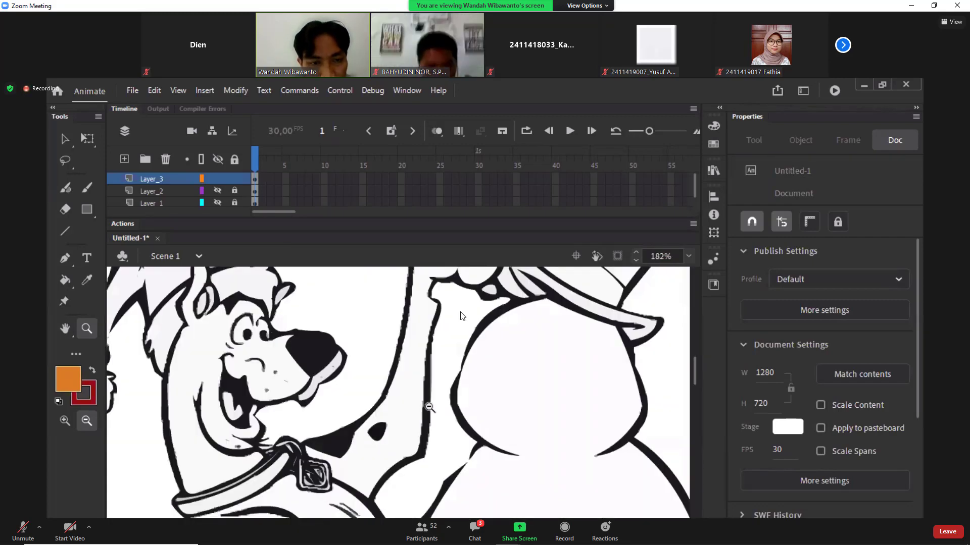
key("v")
left_click(319, 363)
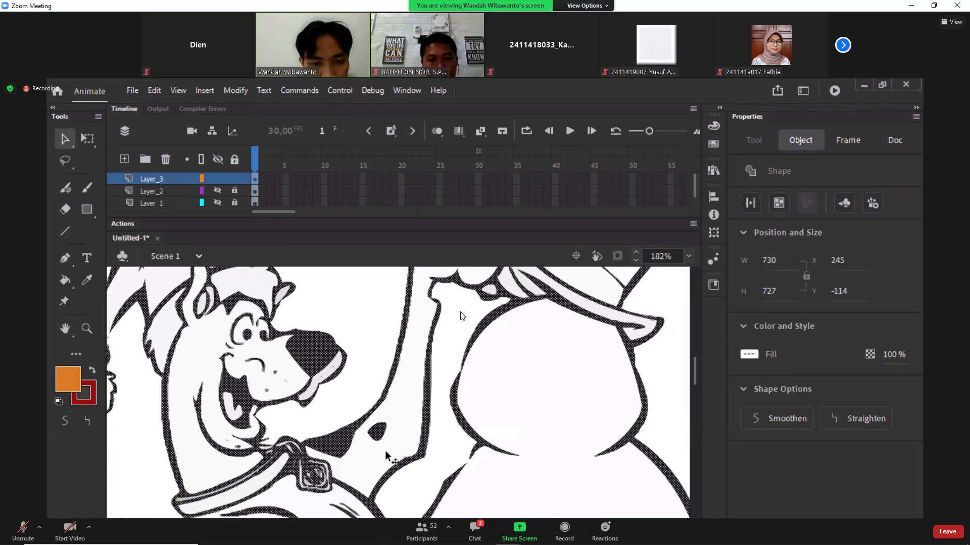
scroll(385, 451, "down", 3)
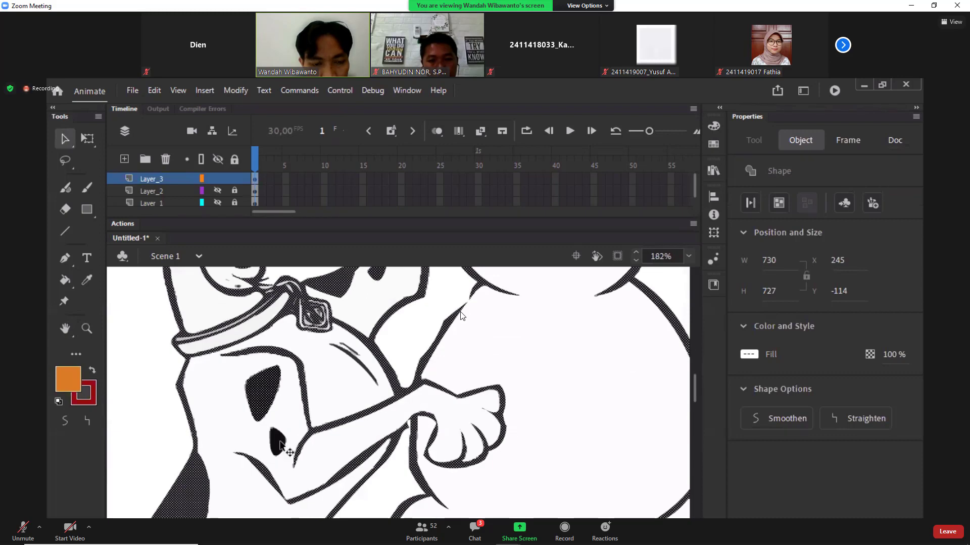
scroll(389, 464, "down", 3)
scroll(398, 457, "up", 6)
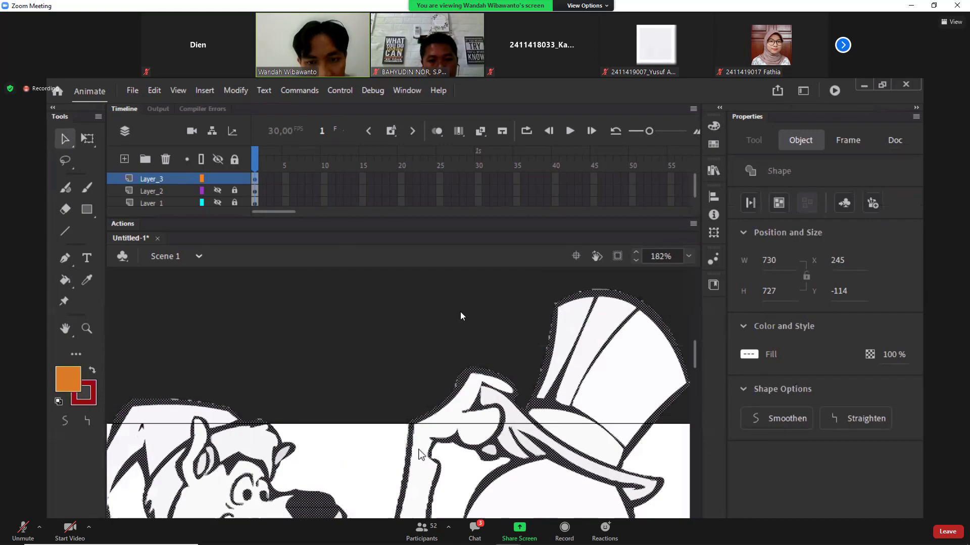
left_click(305, 367)
left_click(355, 408)
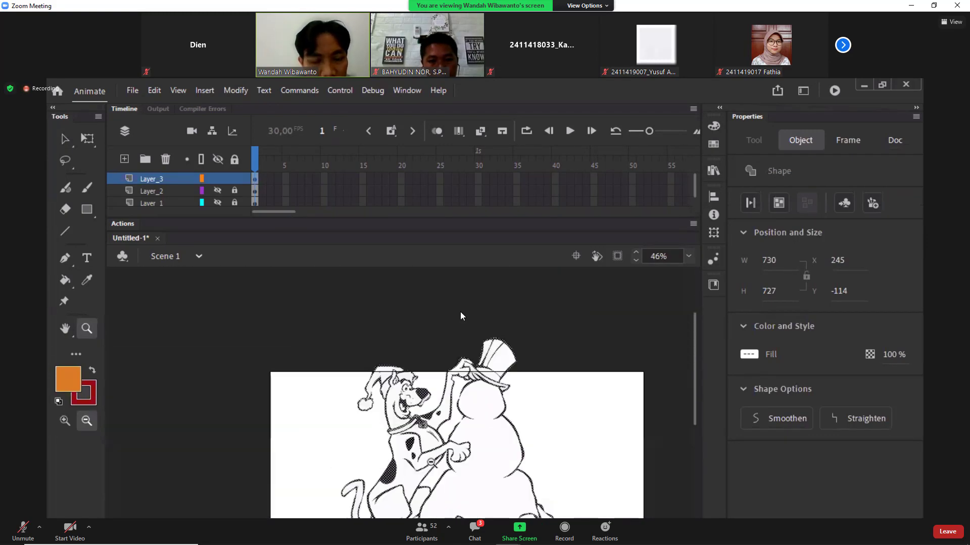
scroll(430, 456, "down", 3)
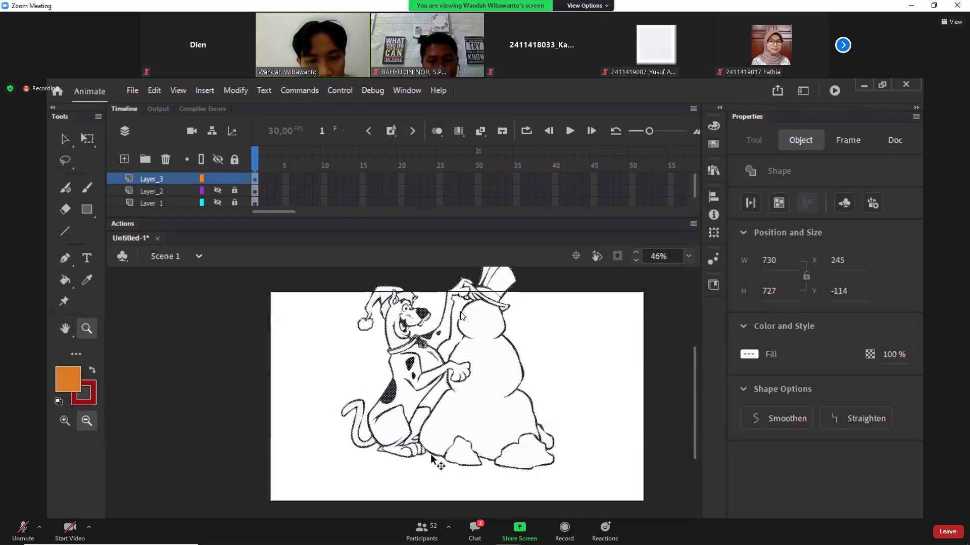
key("Delete")
Step: Select all the leftover white areas and fragments of the tracing and delete them
scroll(468, 420, "up", 6)
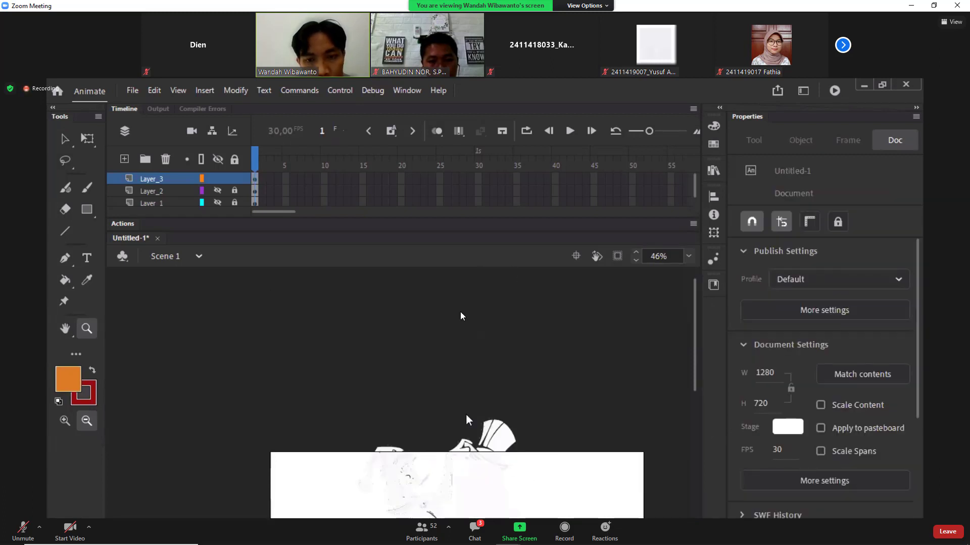
scroll(468, 419, "down", 6)
left_click(509, 403)
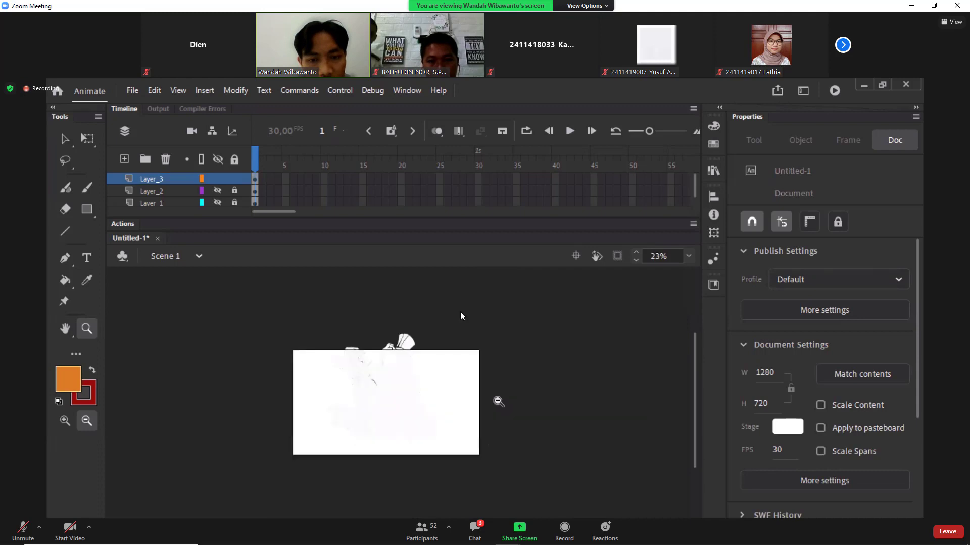
key("v")
mouse_move(492, 469)
left_mouse_down()
mouse_move(281, 352)
mouse_move(277, 321)
mouse_move(504, 494)
mouse_move(510, 485)
left_mouse_up()
key("Delete")
Step: Paste the cut outline back onto the stage and move it to about X 258.7, Y -40.65
key("ctrl+z")
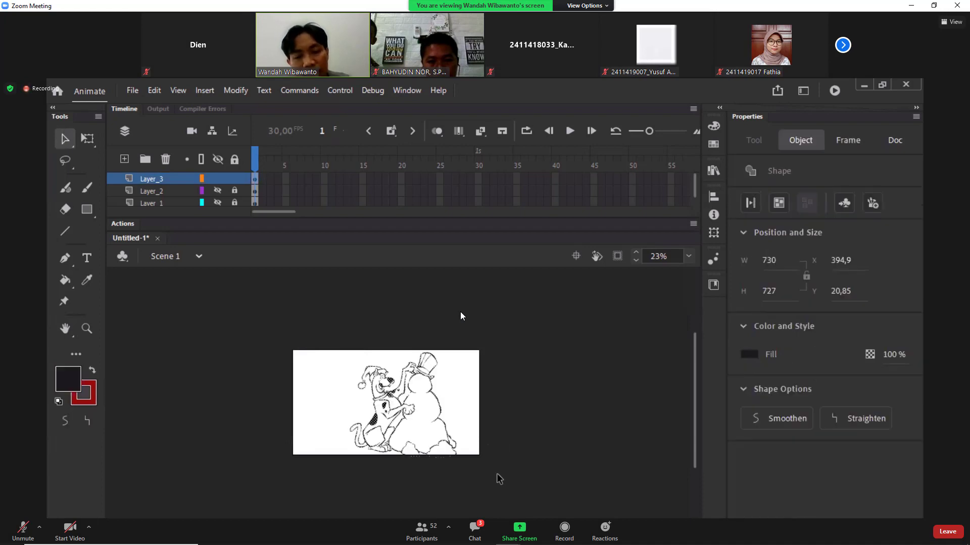
left_click_drag(424, 376, 409, 369)
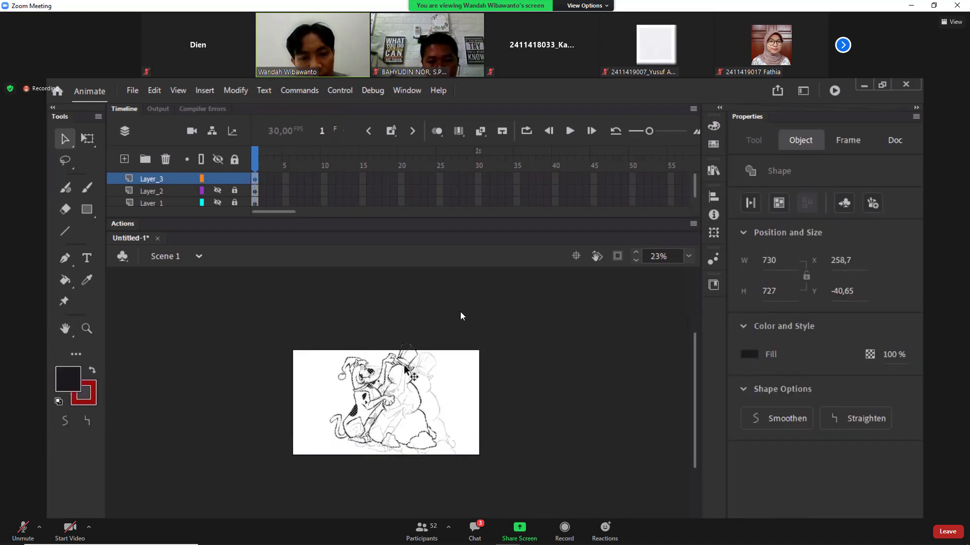
key("z")
left_click_drag(318, 340, 463, 436)
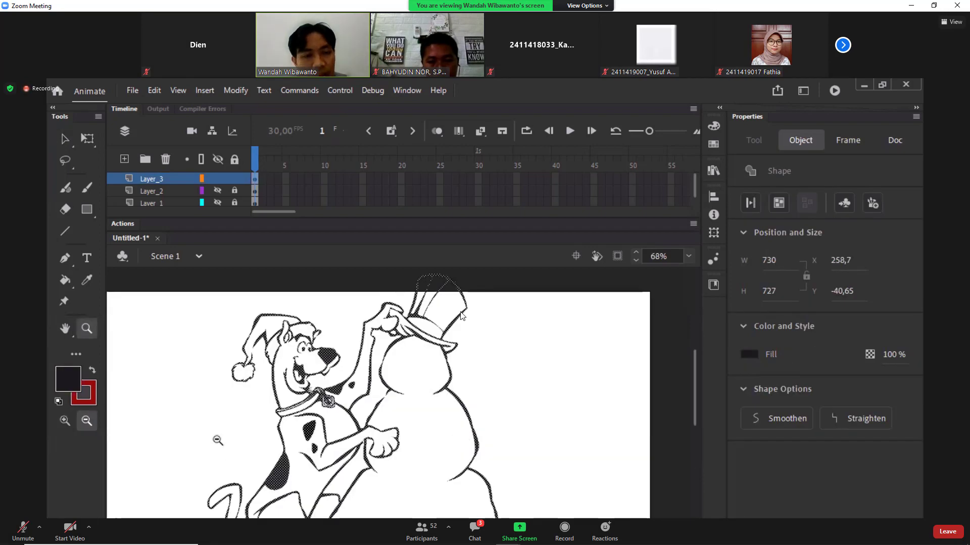
Step: Set the pasted outline's fill color to pure black #000000 and deselect it
left_click(713, 126)
left_click(481, 292)
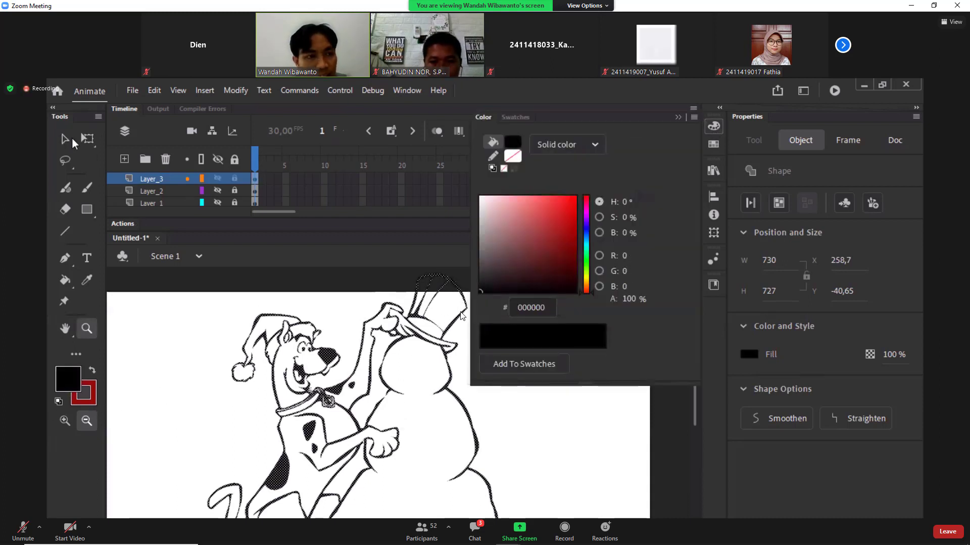
left_click(71, 141)
left_click(213, 384)
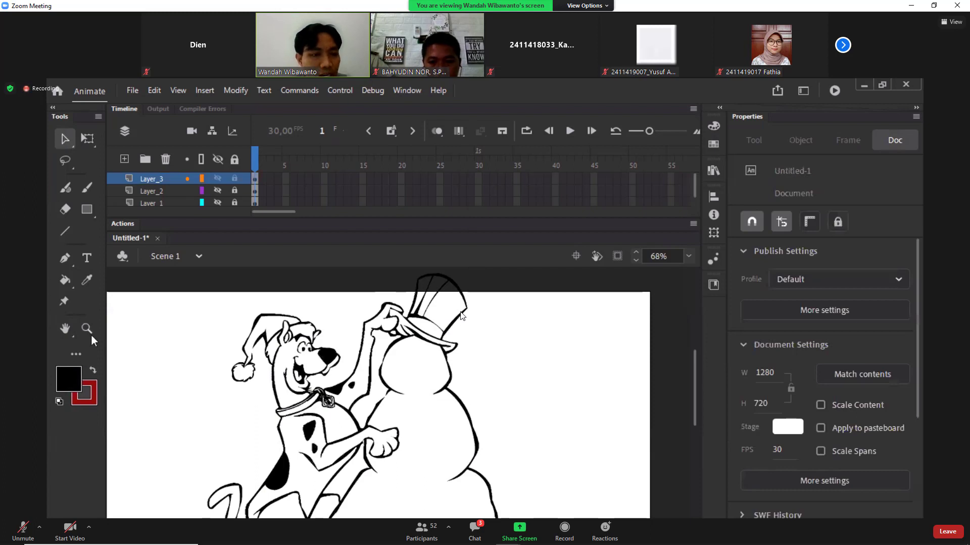
Step: Set the fill color to red #C50000 and try filling the dog's Santa hat with the Paint Bucket
left_click(714, 126)
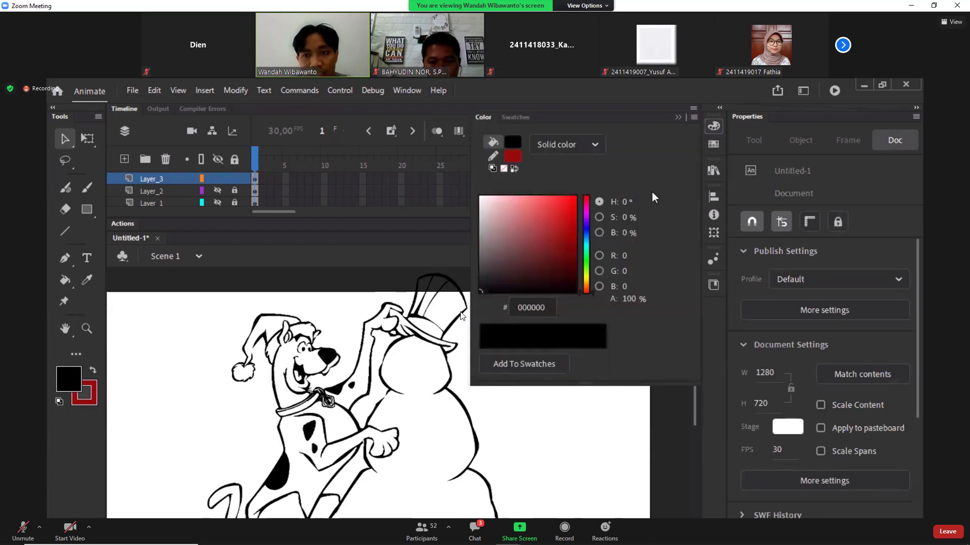
mouse_move(549, 231)
left_mouse_down()
mouse_move(577, 225)
mouse_move(575, 217)
left_mouse_up()
key("k")
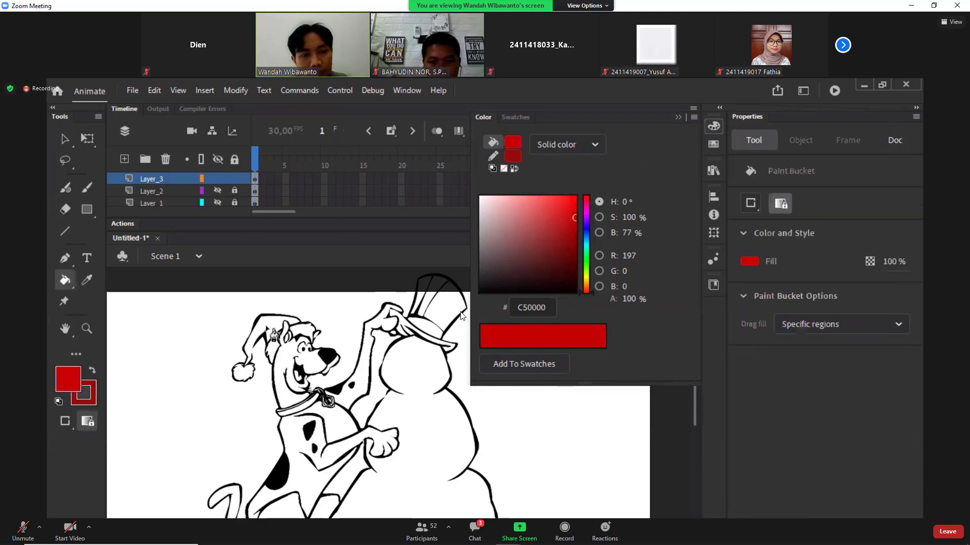
left_click(273, 336)
Step: Close the gap in the Santa hat's outline above the pom-pom by extending the tapered black line down to the lower one
key("z")
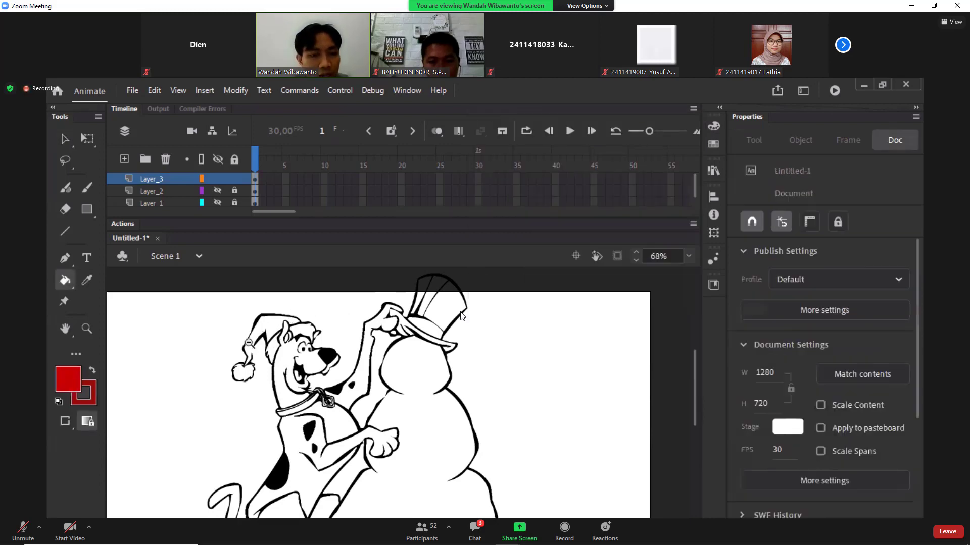
left_click(287, 368)
left_click_drag(367, 410, 383, 431)
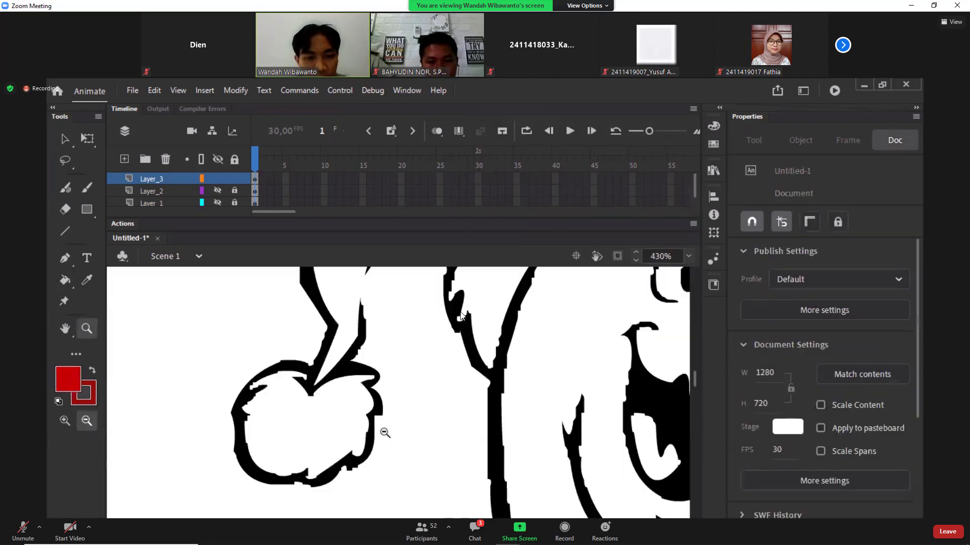
scroll(383, 356, "up", 2)
scroll(384, 392, "down", 1)
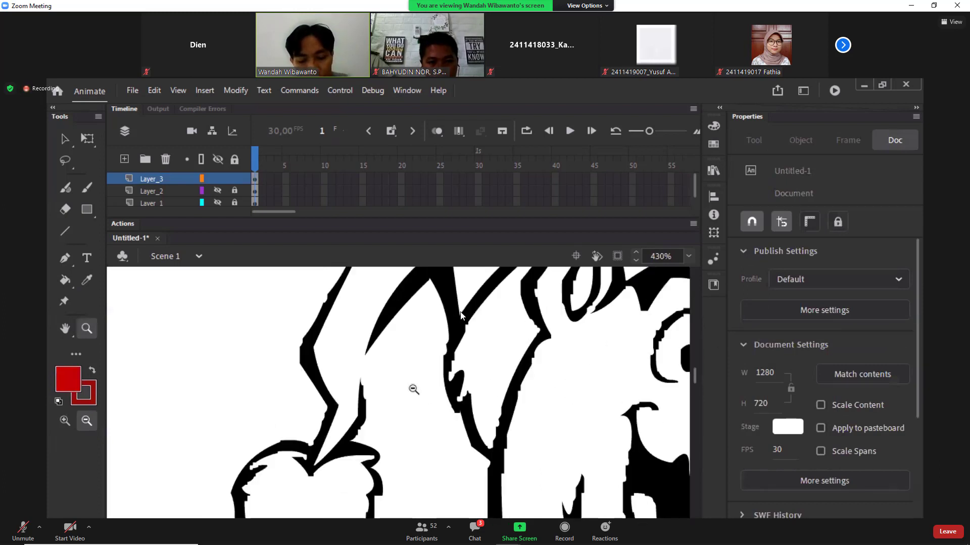
key("v")
left_click_drag(367, 353, 363, 398)
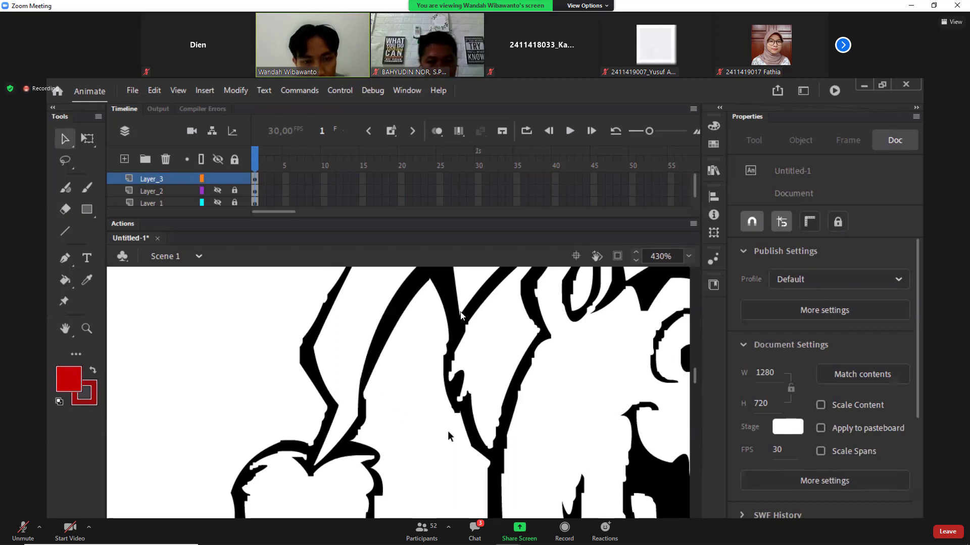
Step: Optimize the curves of the main black outline at an increased optimization strength
left_click(499, 451)
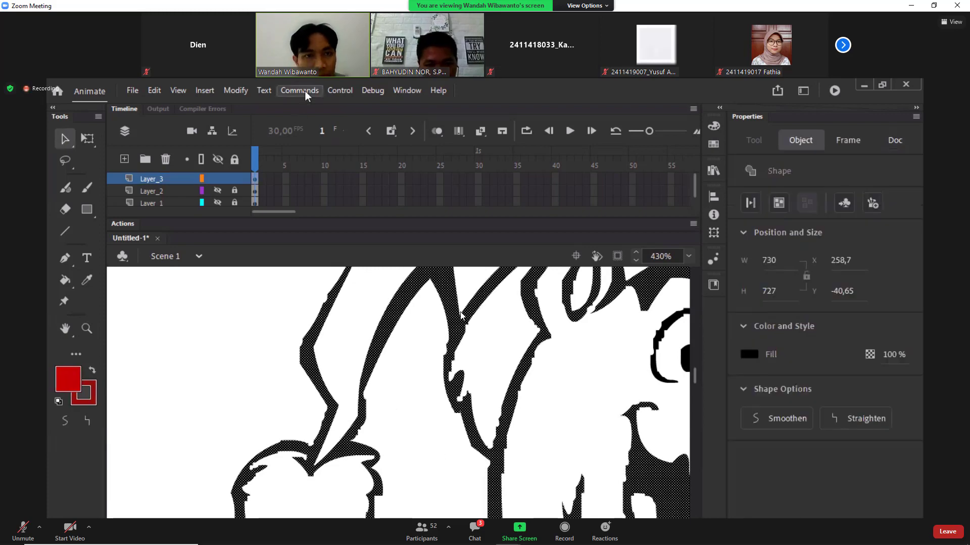
left_click(224, 93)
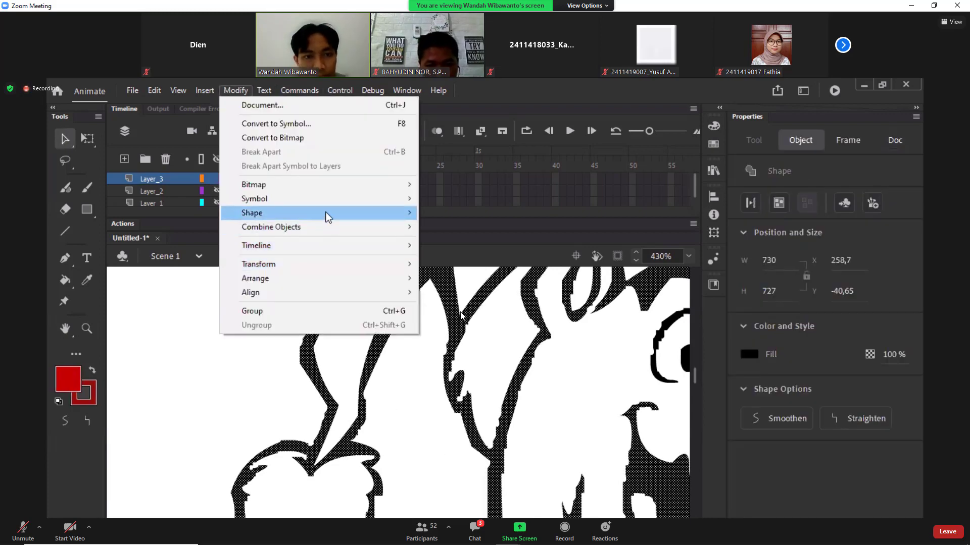
mouse_move(325, 212)
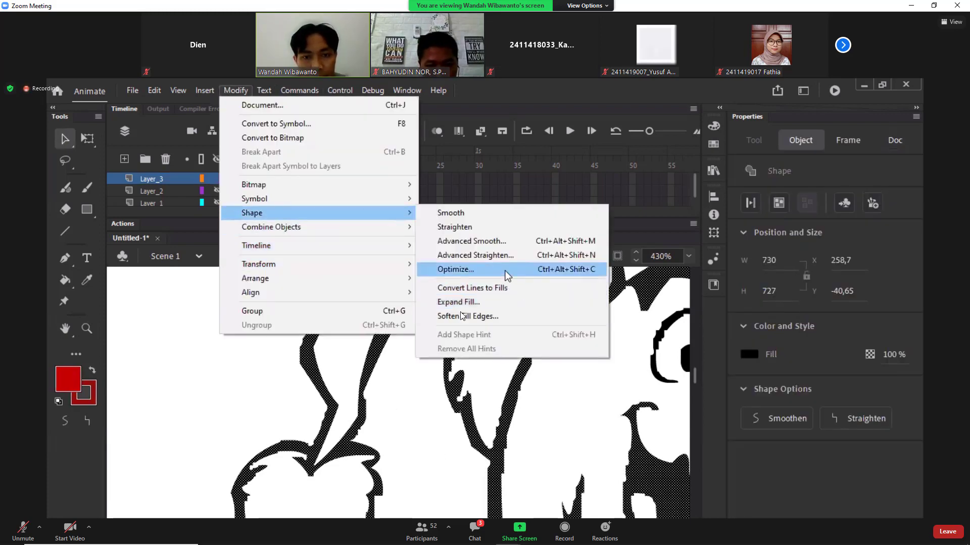
left_click(455, 269)
left_click_drag(454, 289, 498, 287)
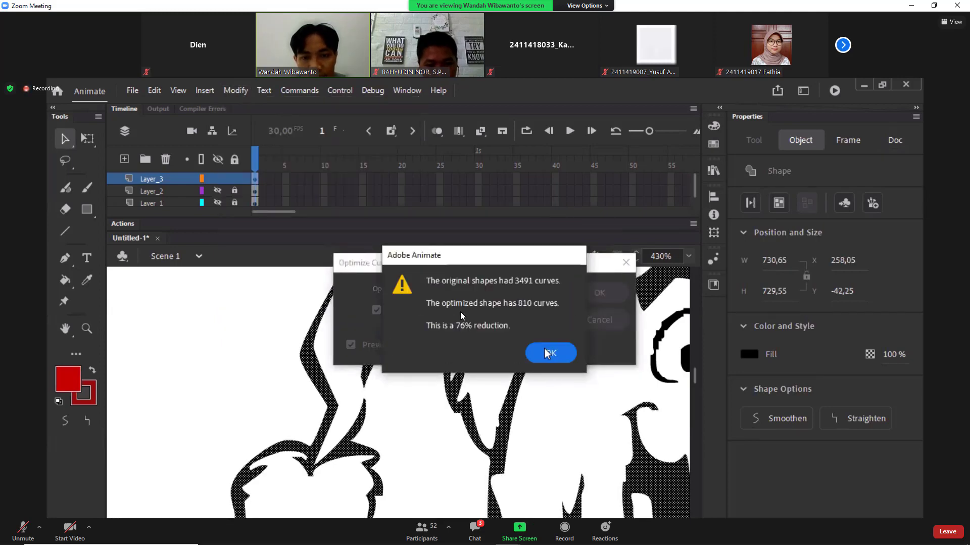
left_click(550, 354)
Step: Optimize the curves of the jagged outline around the dog's larger eye at an optimization strength of 100
key("z")
left_click(592, 444, "alt")
left_click(593, 444, "alt")
left_click(593, 443, "alt")
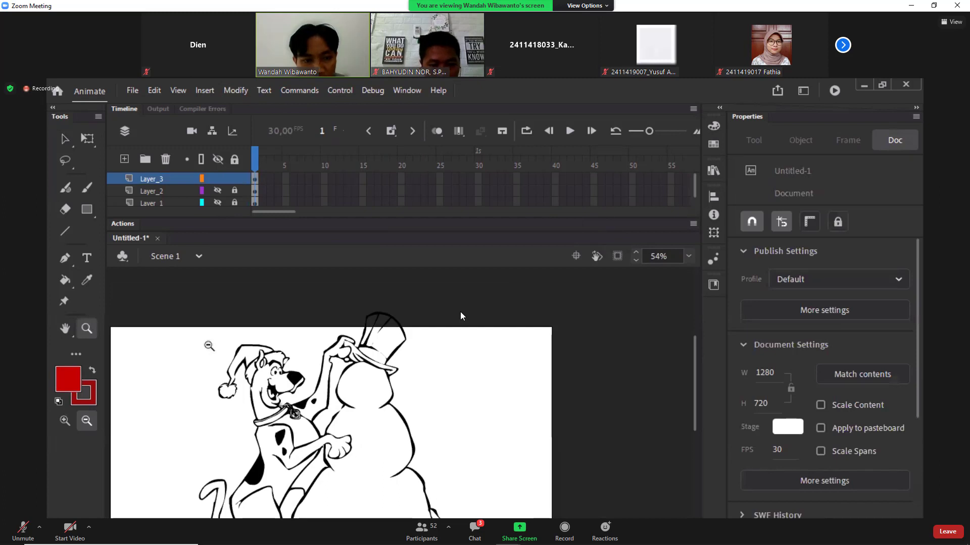
left_click_drag(208, 340, 328, 420)
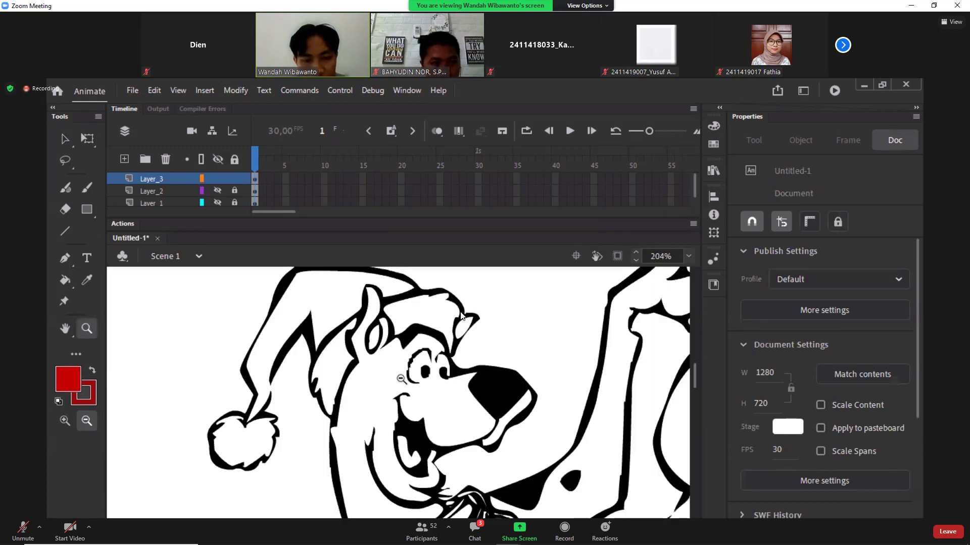
left_click_drag(385, 330, 474, 424)
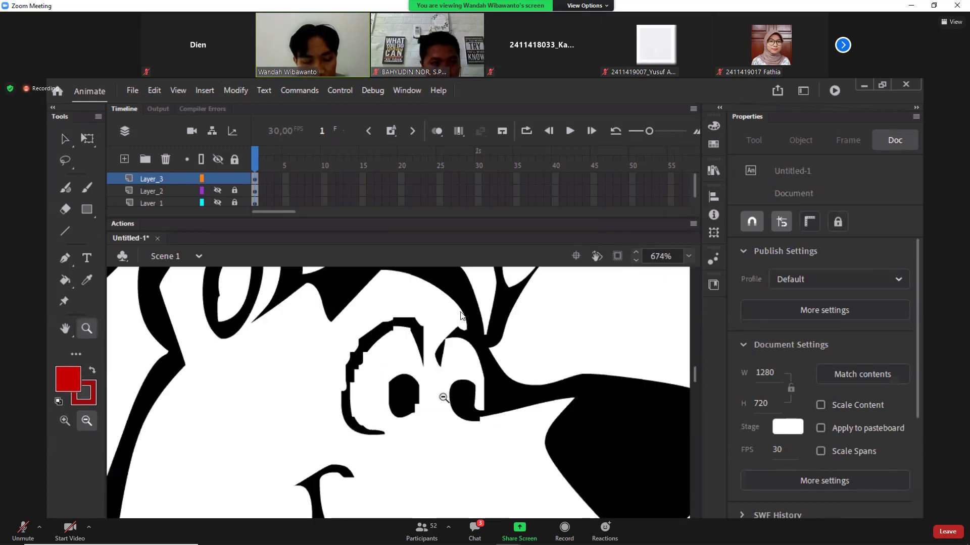
key("v")
left_click(423, 348)
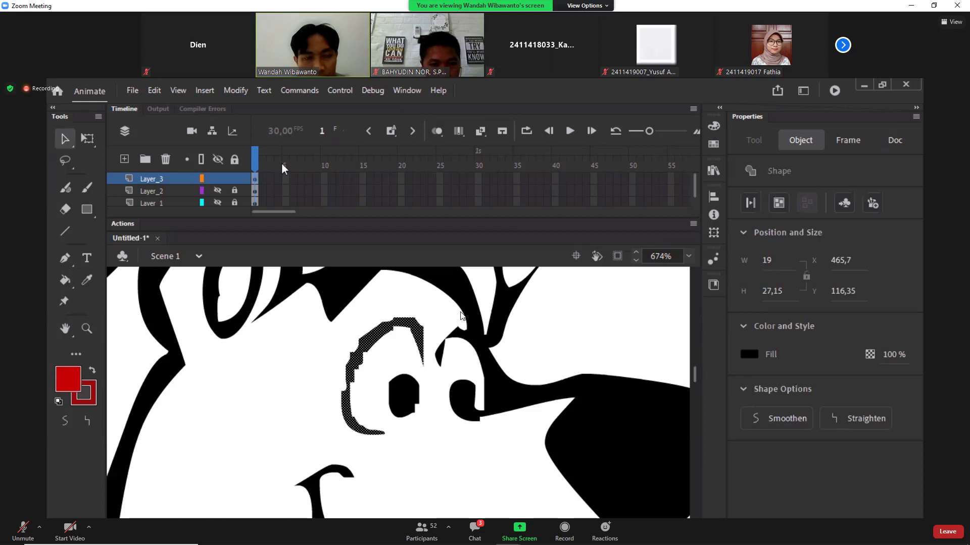
left_click(236, 91)
mouse_move(404, 213)
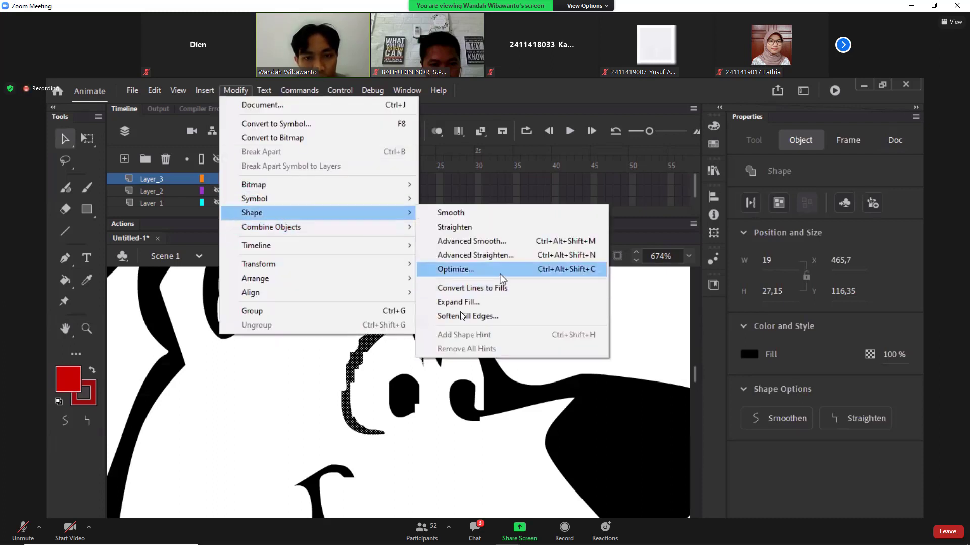
left_click(472, 270)
left_click_drag(458, 289, 503, 287)
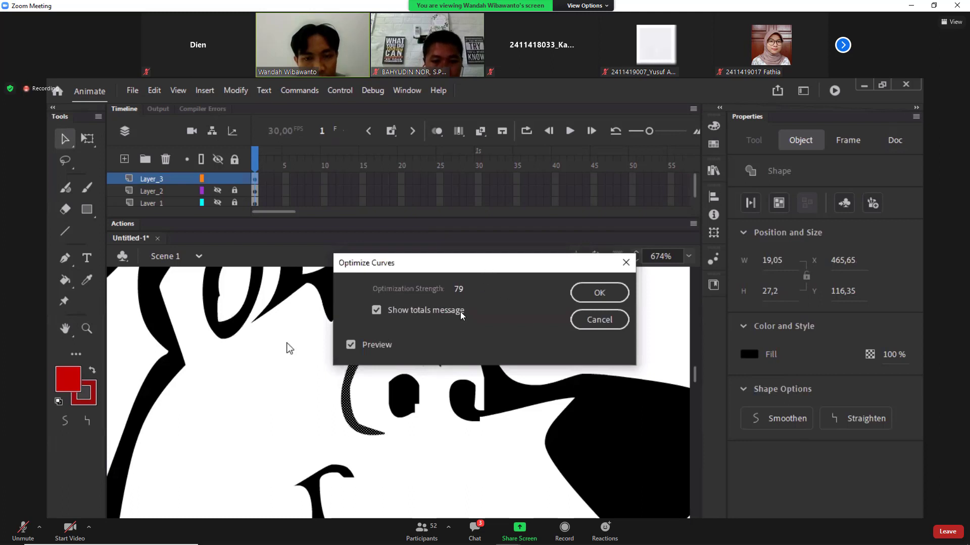
left_click_drag(462, 262, 464, 187)
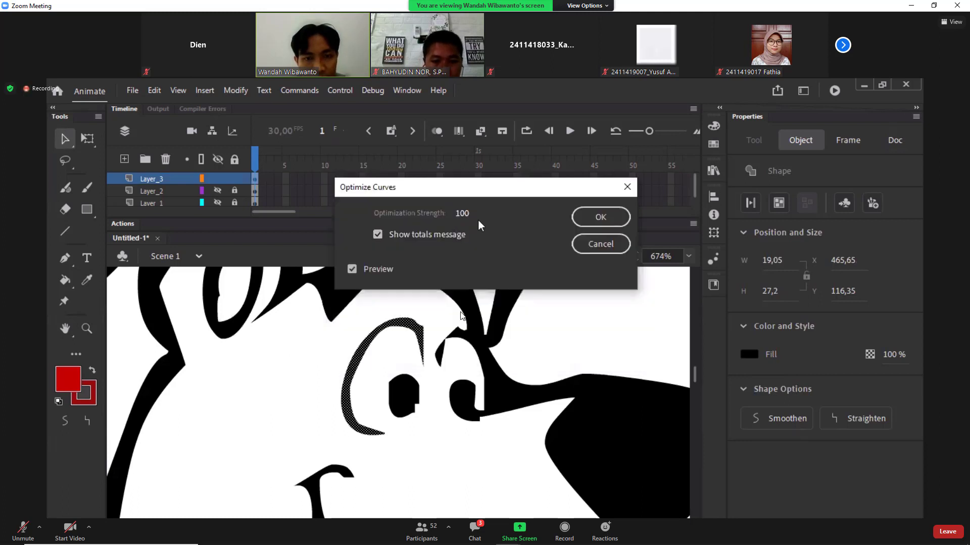
left_click(601, 217)
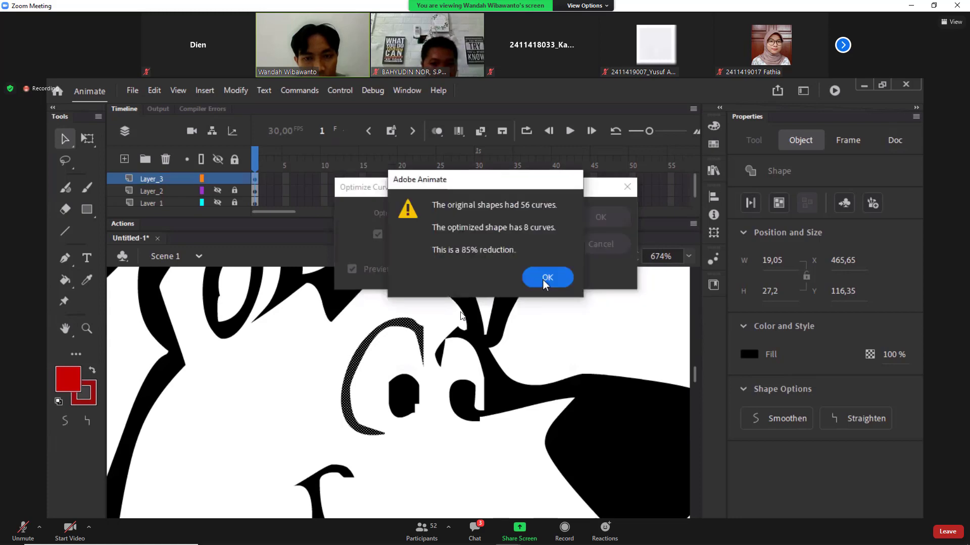
left_click(544, 280)
left_click(482, 457)
Step: Try filling the dog's Santa hat with red #C50000 using the Paint Bucket
left_click(500, 488)
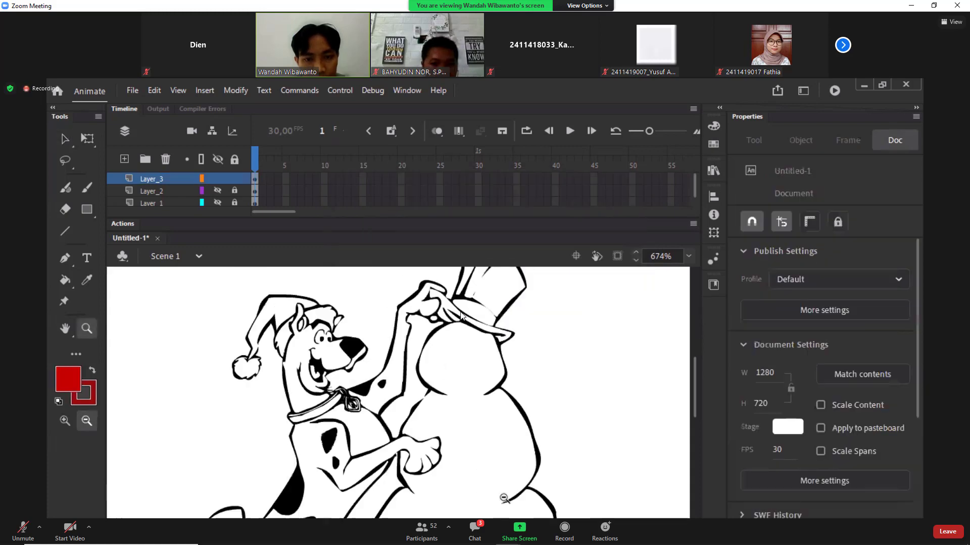
left_click(500, 488)
mouse_move(270, 310)
left_mouse_down()
mouse_move(379, 399)
mouse_move(376, 408)
left_mouse_up()
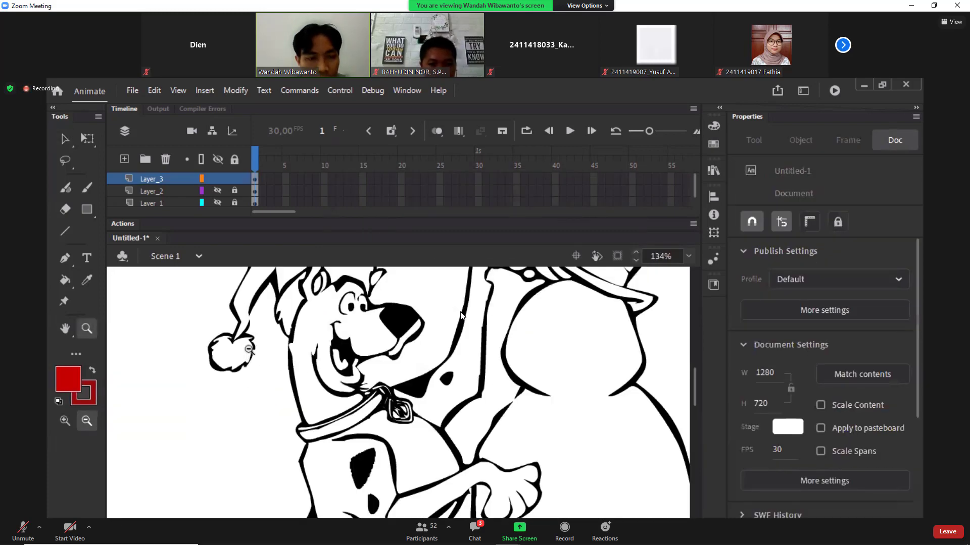
left_click(286, 362)
key("k")
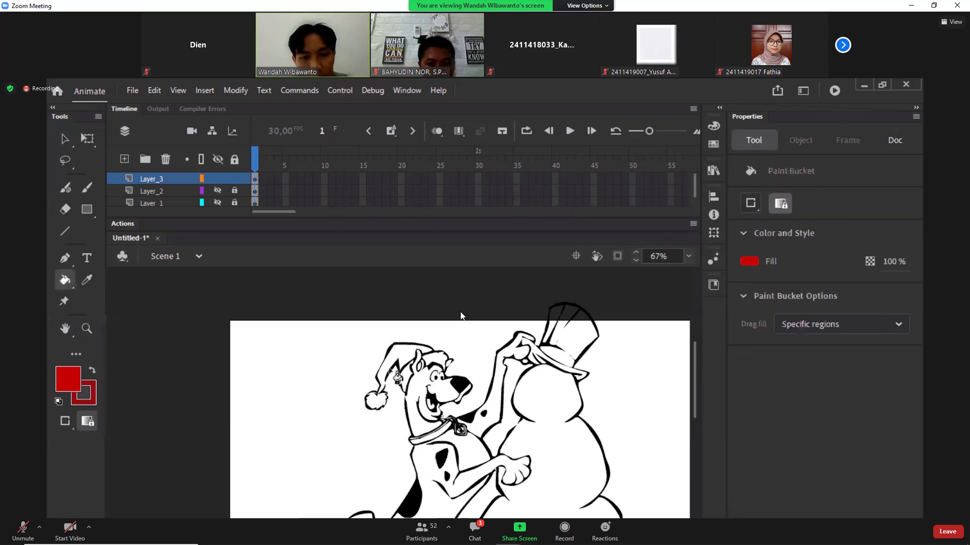
left_click(411, 350)
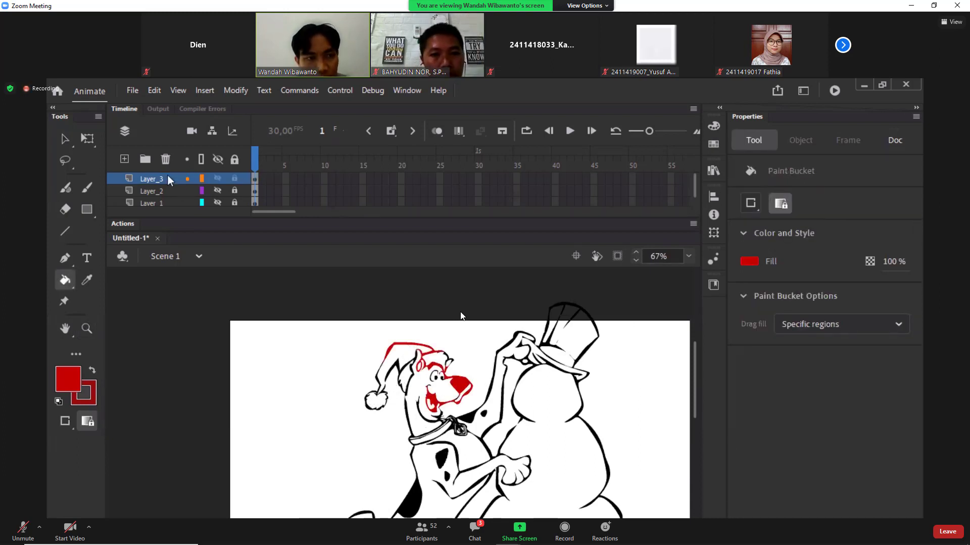
Step: Close the outline gap above the hat's pom-pom by extending the upper tip to the lower line, and fill the hat red
left_click(65, 141)
key("z")
left_click_drag(364, 329, 476, 411)
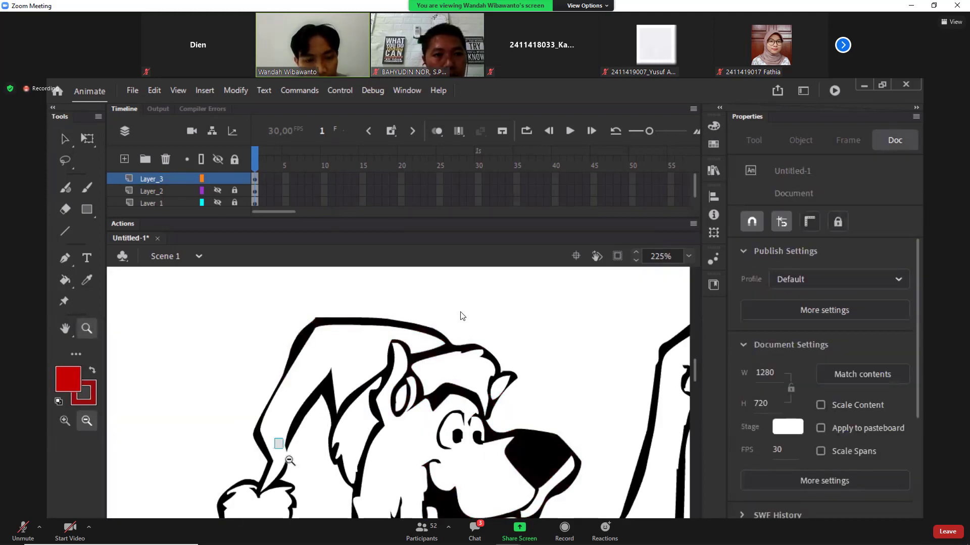
left_click_drag(289, 460, 291, 461)
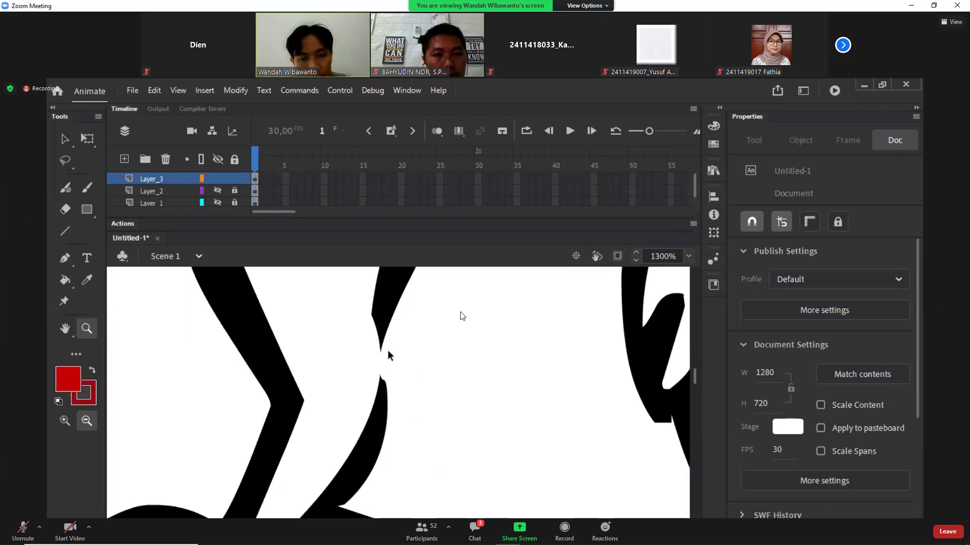
key("v")
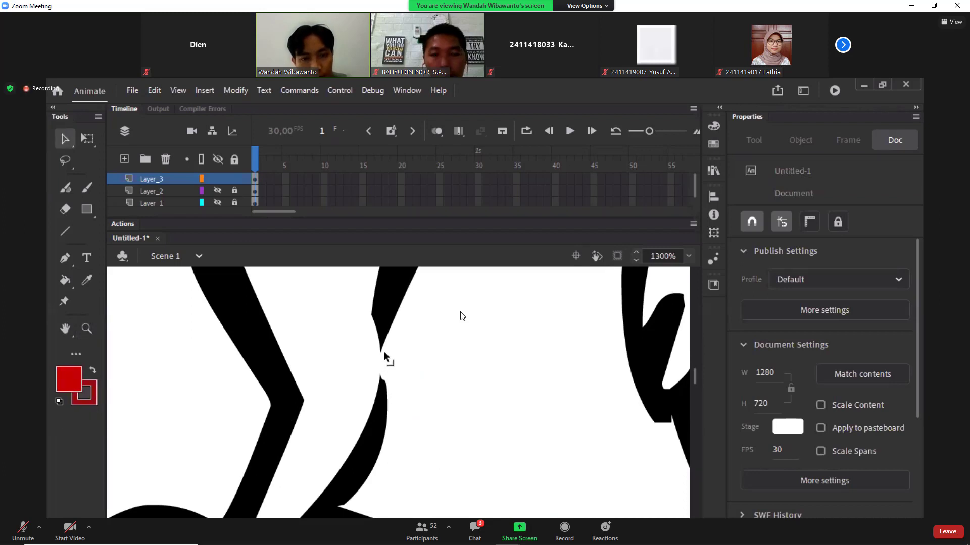
left_click_drag(378, 350, 384, 404)
key("k")
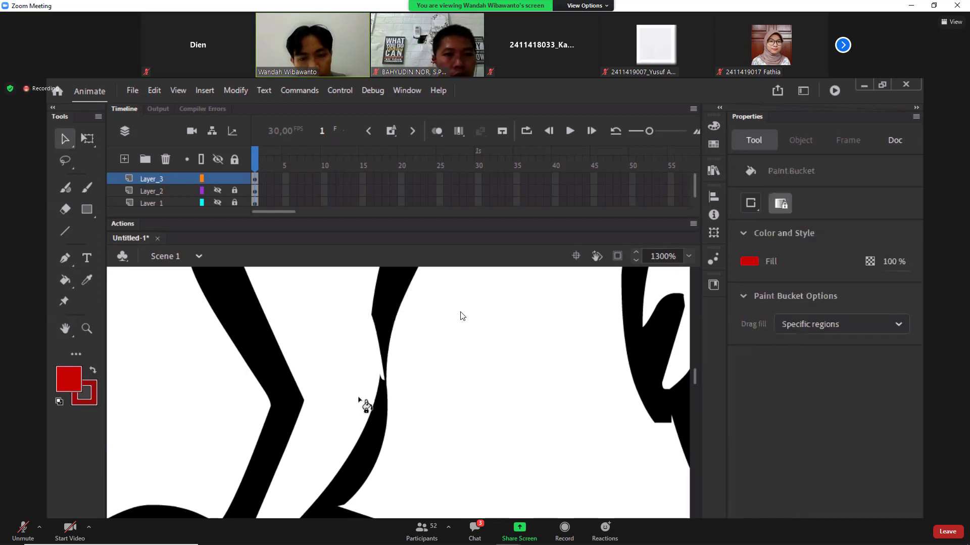
left_click(365, 403)
Step: Set the fill color to orange #D17401 and fill the dog's face and neck with the Paint Bucket
key("z")
left_click(449, 405, "alt")
left_click(455, 442, "alt")
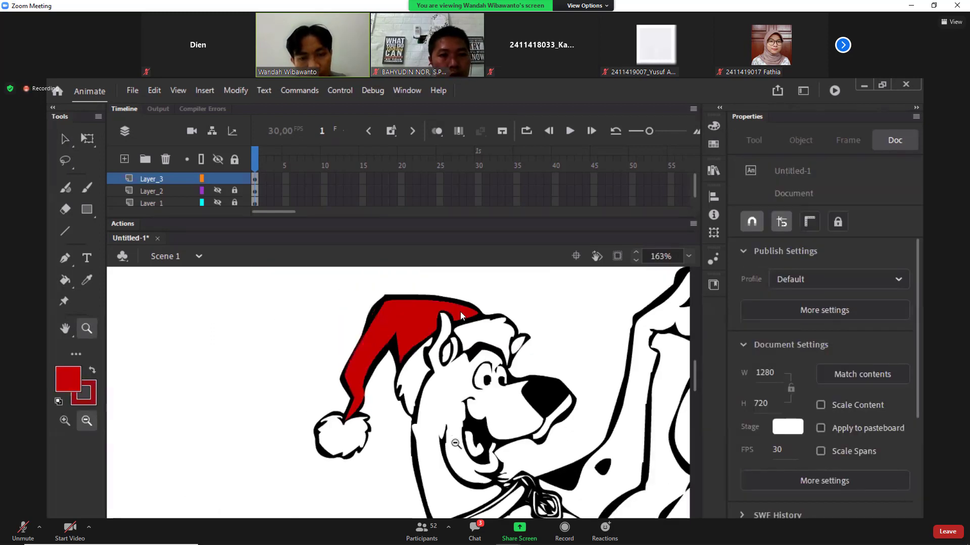
left_click(486, 469, "alt")
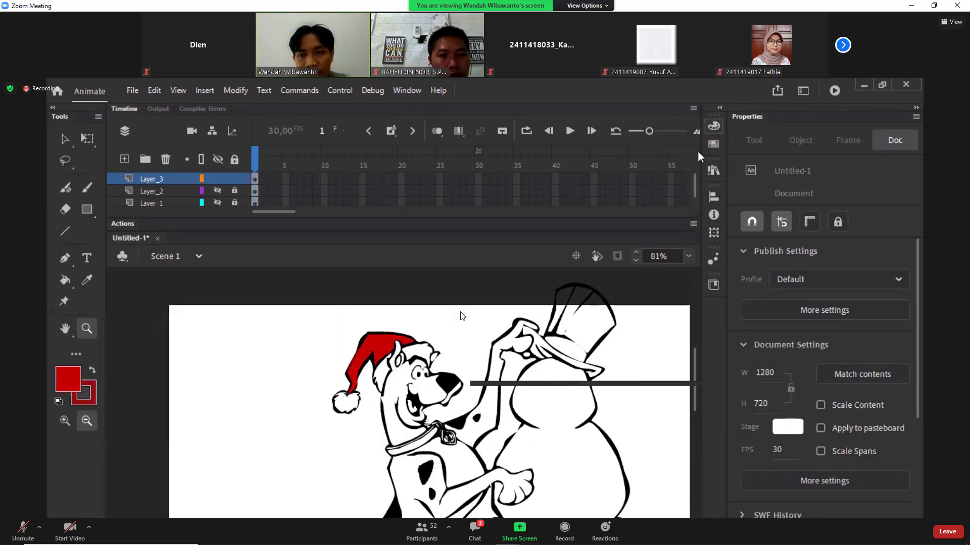
left_click(714, 126)
left_click_drag(584, 262, 585, 284)
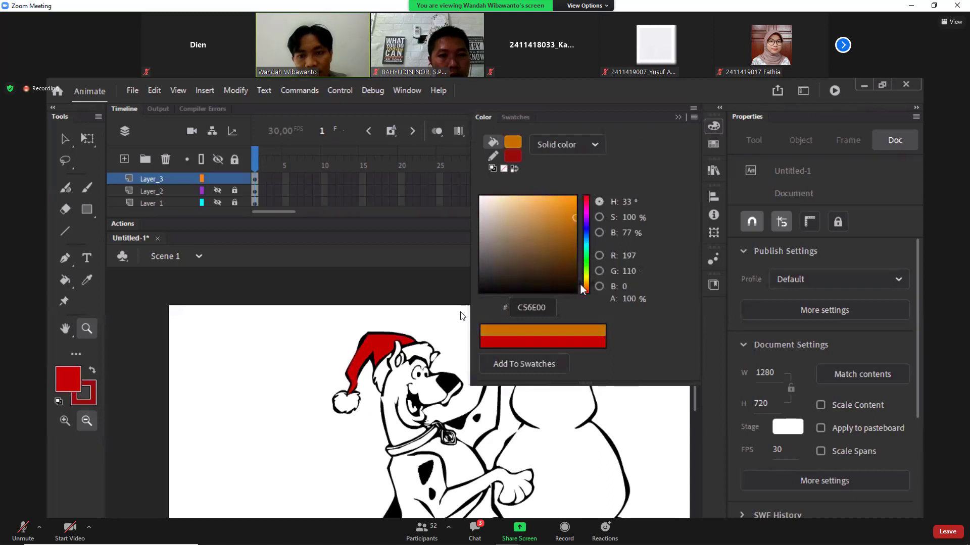
left_click(574, 213)
key("k")
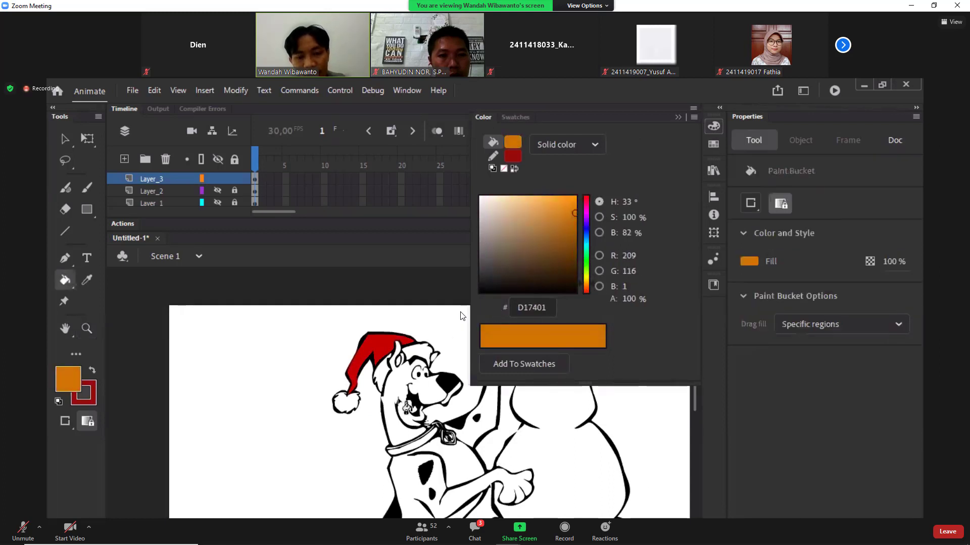
left_click(404, 401)
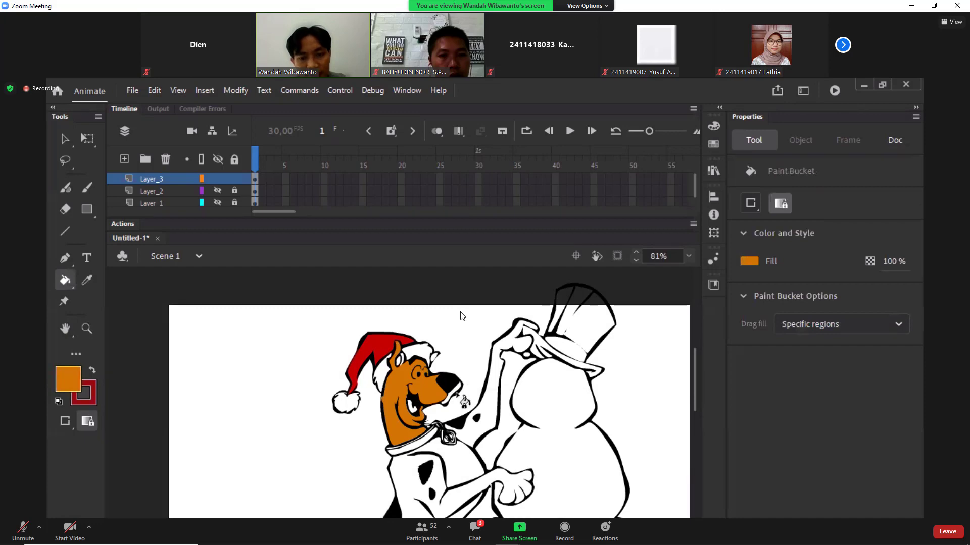
Step: Fill the dog's raised arm, torso, lower arm and legs with the same orange
left_click(495, 428)
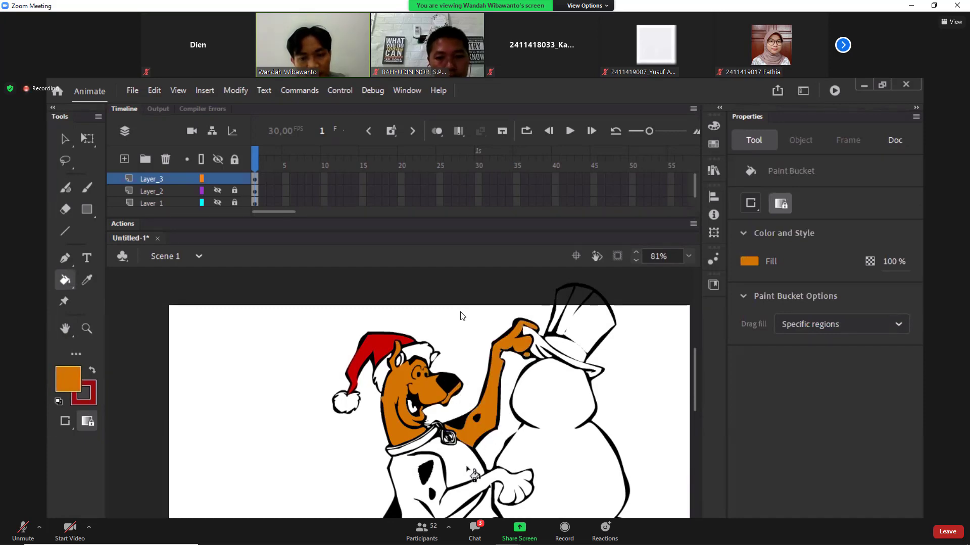
scroll(472, 472, "down", 5)
scroll(472, 472, "up", 3)
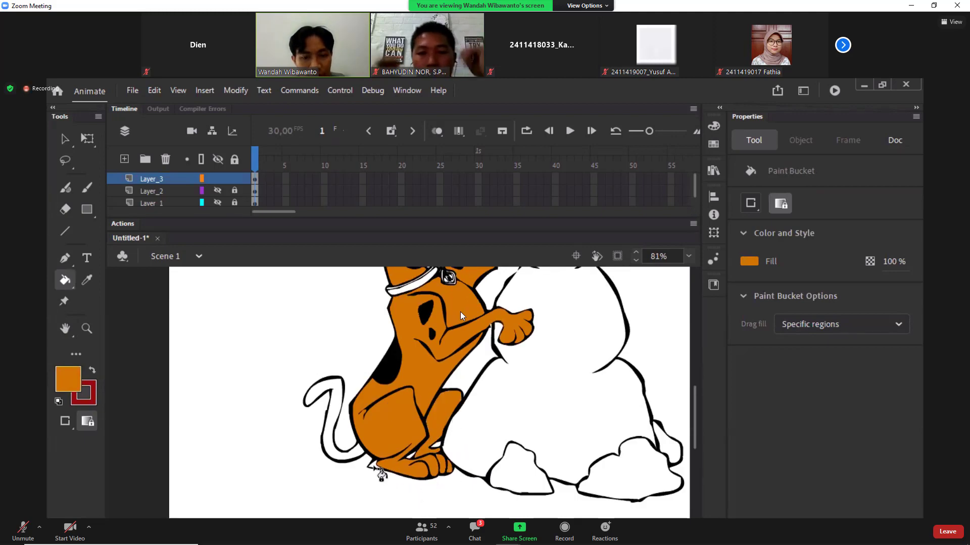
scroll(450, 466, "up", 6)
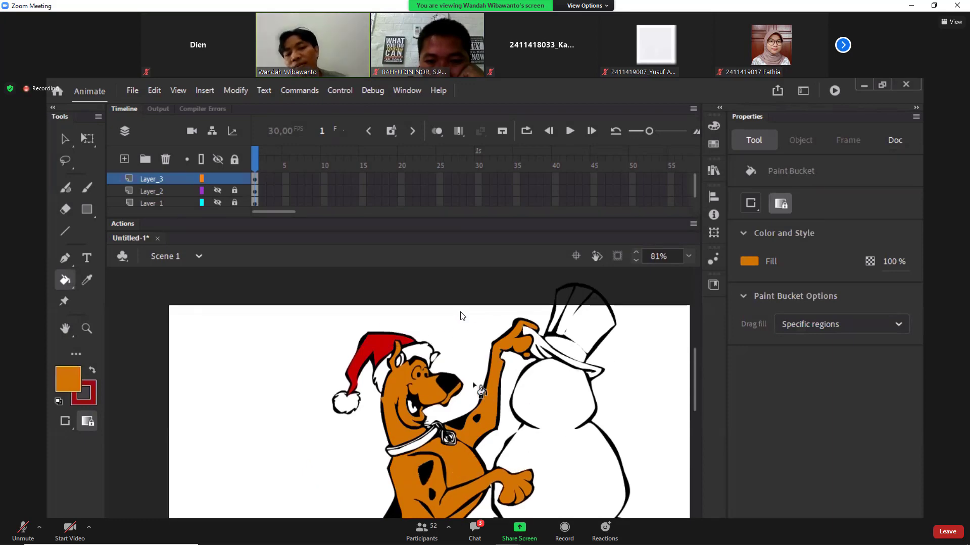
Step: Set the Paint Brush stroke to green #33FF00 and draw thin lines closing the open edges of both eyes
key("z")
left_click(448, 404)
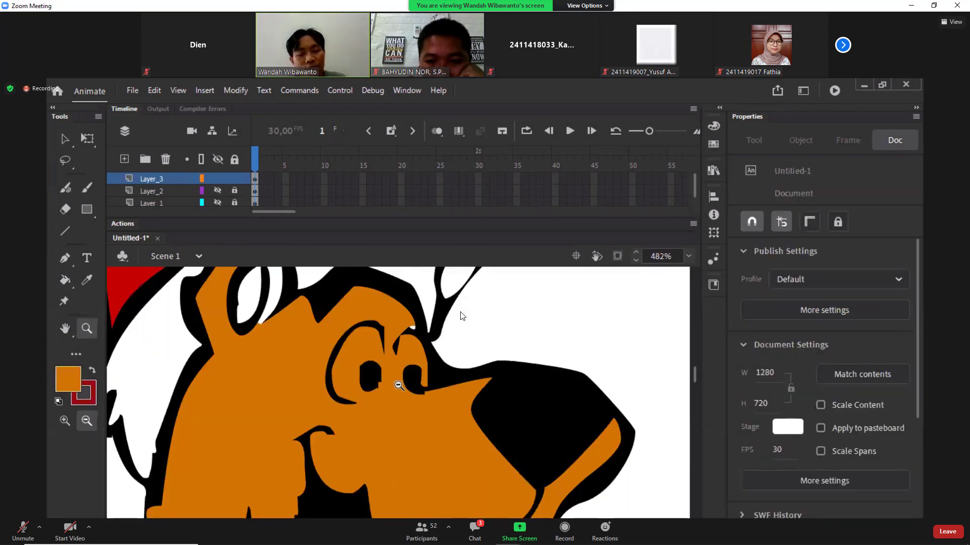
key("y")
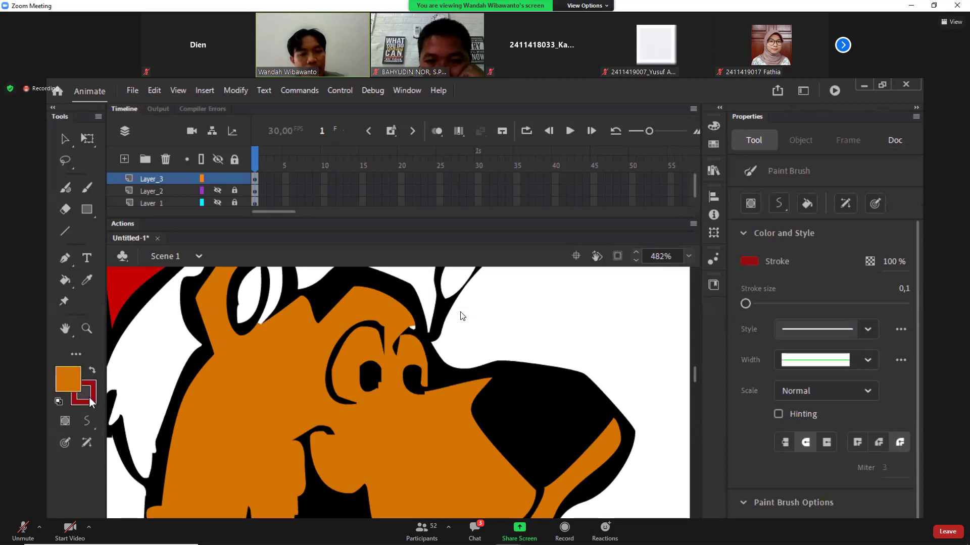
left_click(86, 394)
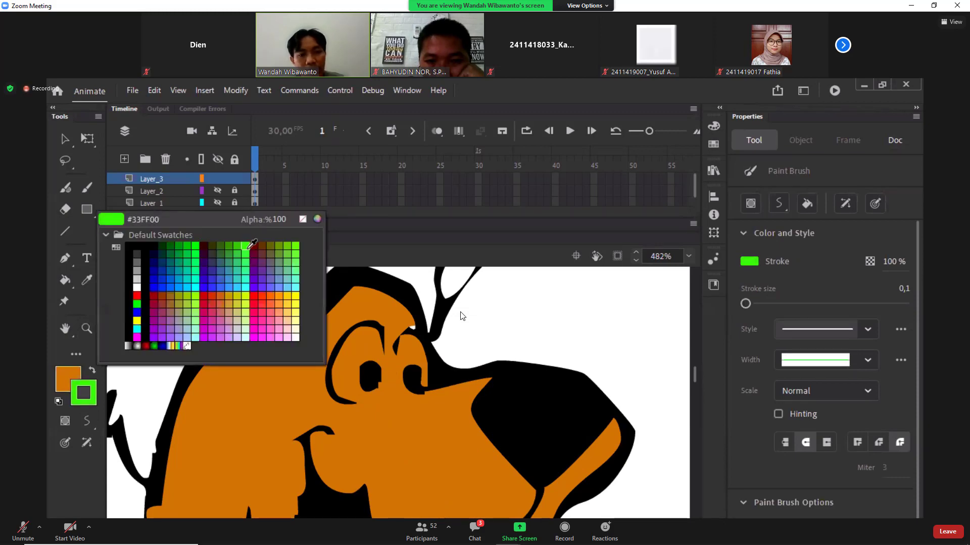
left_click(248, 247)
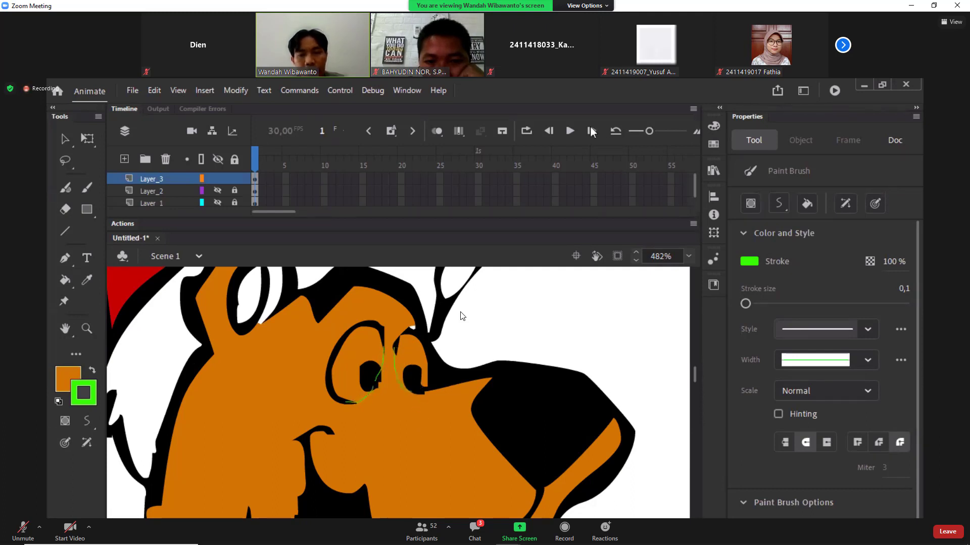
Step: Set the stroke color to off-white #EBEFEB and try filling the dog's larger eye with the Paint Bucket
left_click(713, 128)
mouse_move(535, 253)
left_mouse_down()
mouse_move(495, 198)
mouse_move(482, 222)
mouse_move(481, 203)
left_mouse_up()
key("k")
left_click(373, 355)
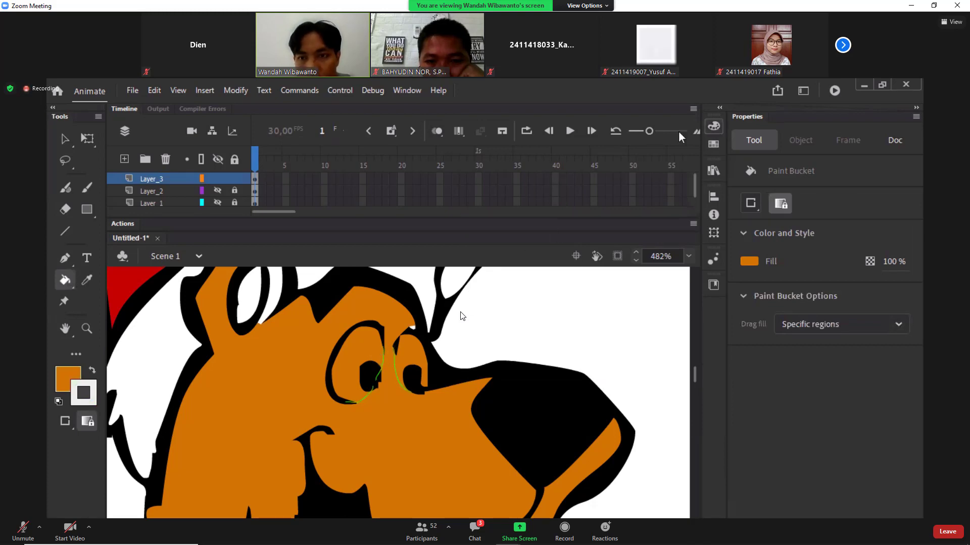
Step: Fill the whites of both eyes with light gray #C8C8C8, undoing the stray fill over the face
left_click(713, 126)
left_click(519, 141)
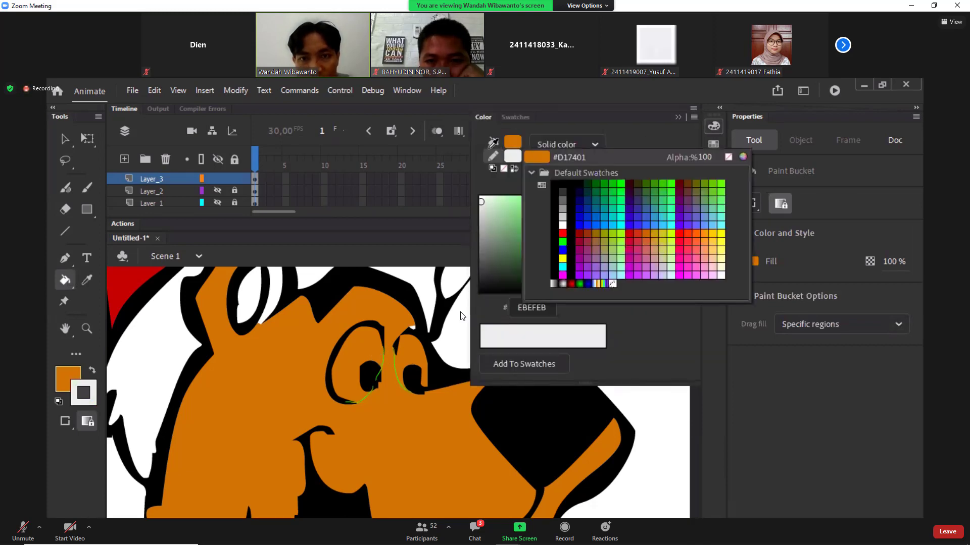
left_click(448, 260)
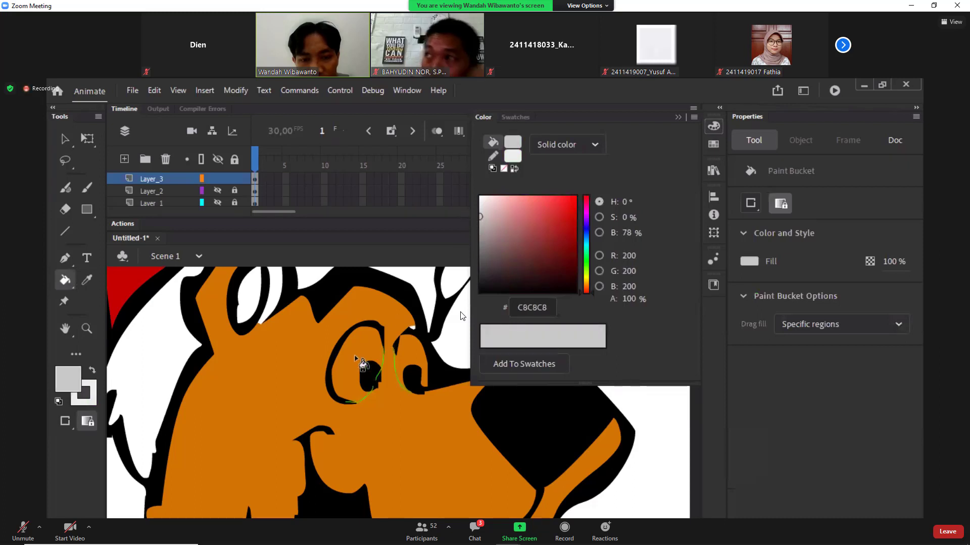
left_click(360, 361)
left_click(406, 384)
left_click(407, 389)
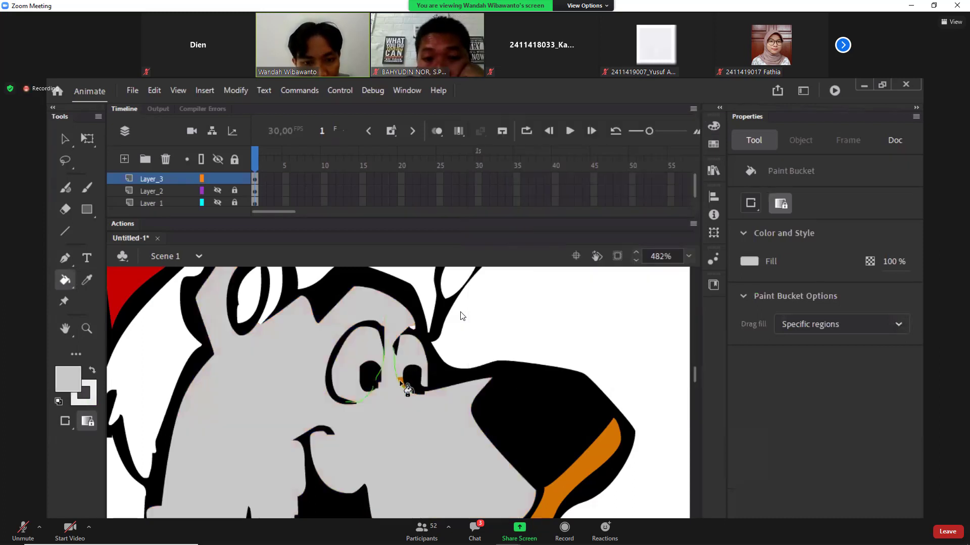
key("ctrl+z")
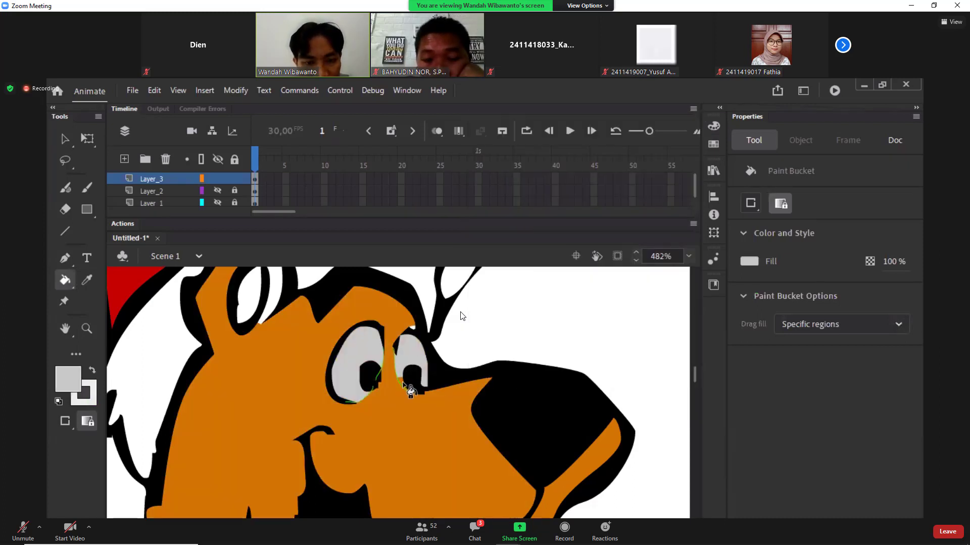
Step: Delete the thin green helper lines left along the edges of both of the dog's eyes
key("v")
left_click(383, 360)
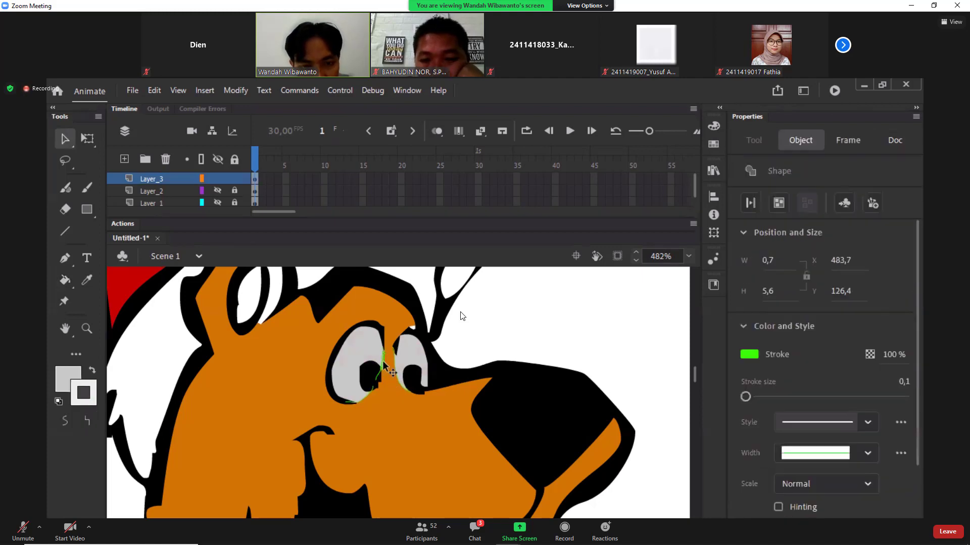
key("Delete")
left_click(370, 397)
key("Delete")
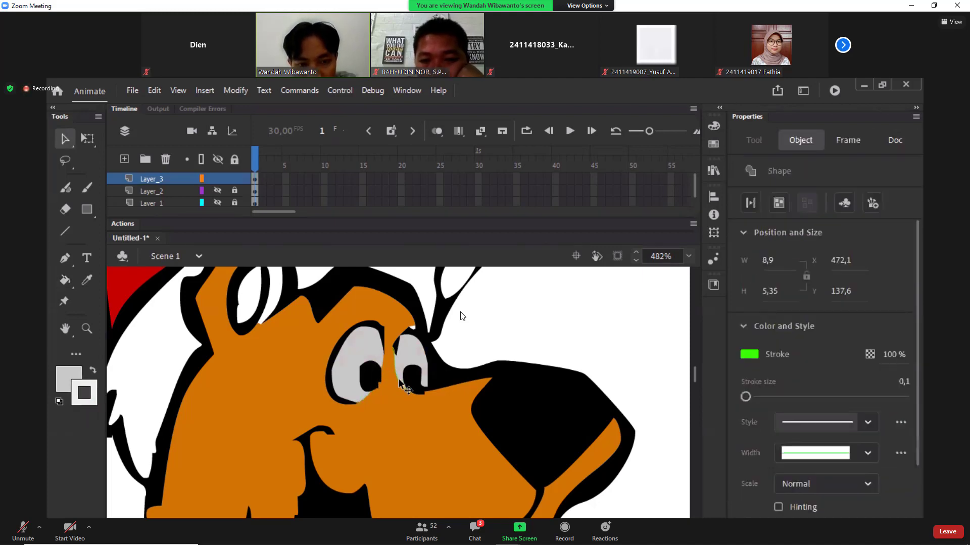
left_click(398, 380)
key("Delete")
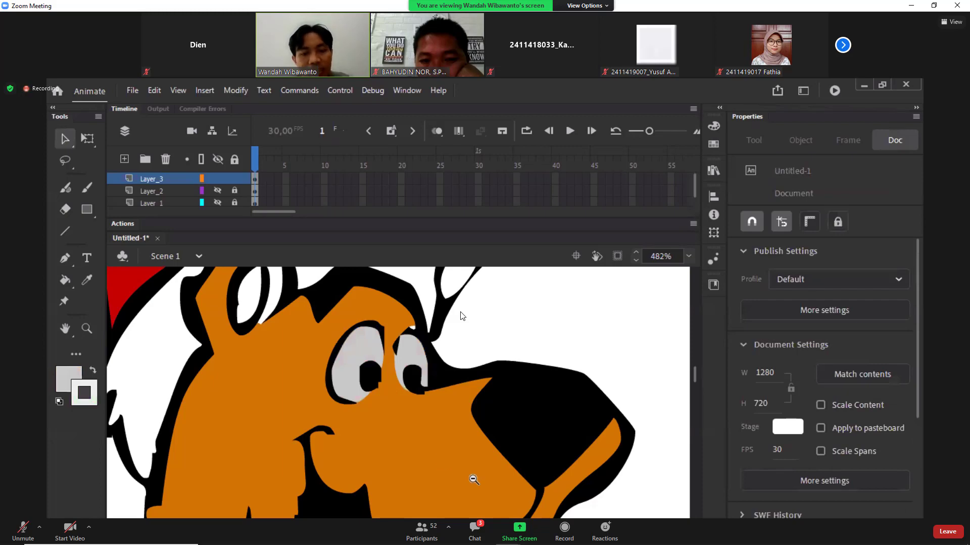
Step: Fill the dog's tongue with red
key("z")
left_click(456, 450, "alt")
left_click(457, 451, "alt")
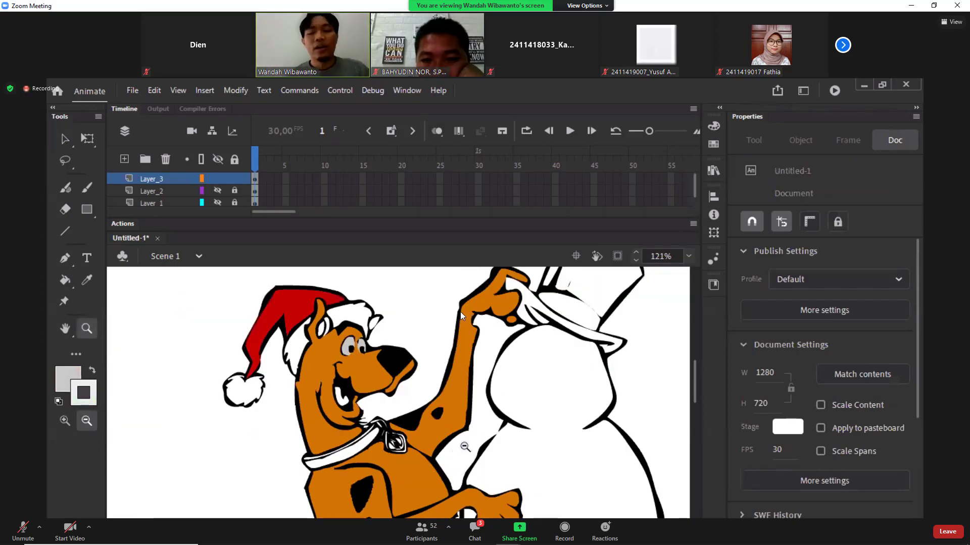
key("k")
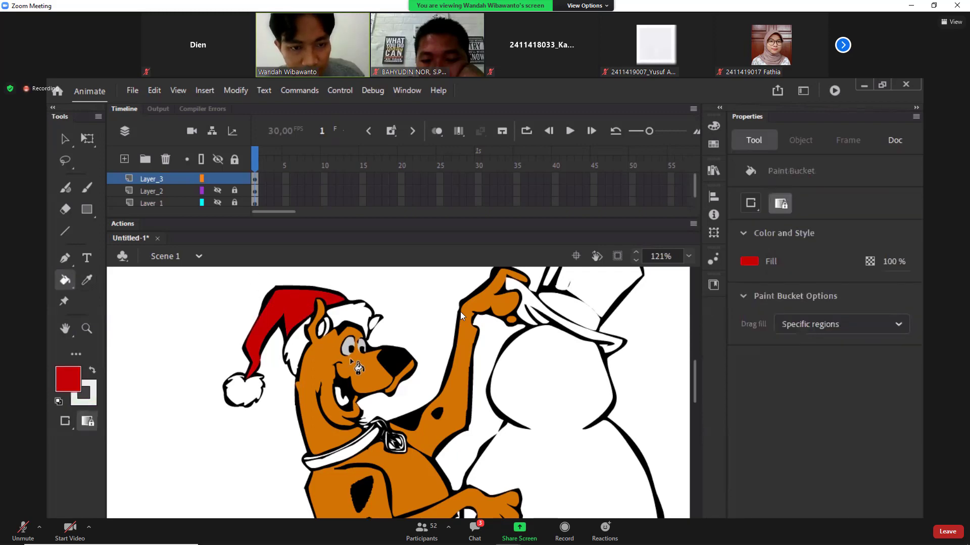
left_click(341, 399)
Step: Reshape the black outline behind the dog's cheek to smooth the jagged notch in its inner edge
key("z")
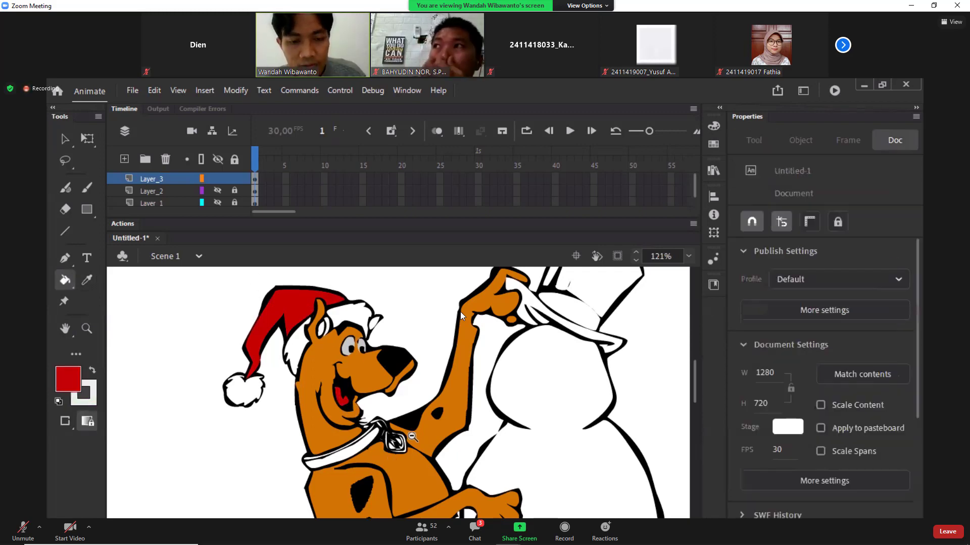
left_click(412, 436)
left_click_drag(336, 326, 544, 460)
left_click(544, 423)
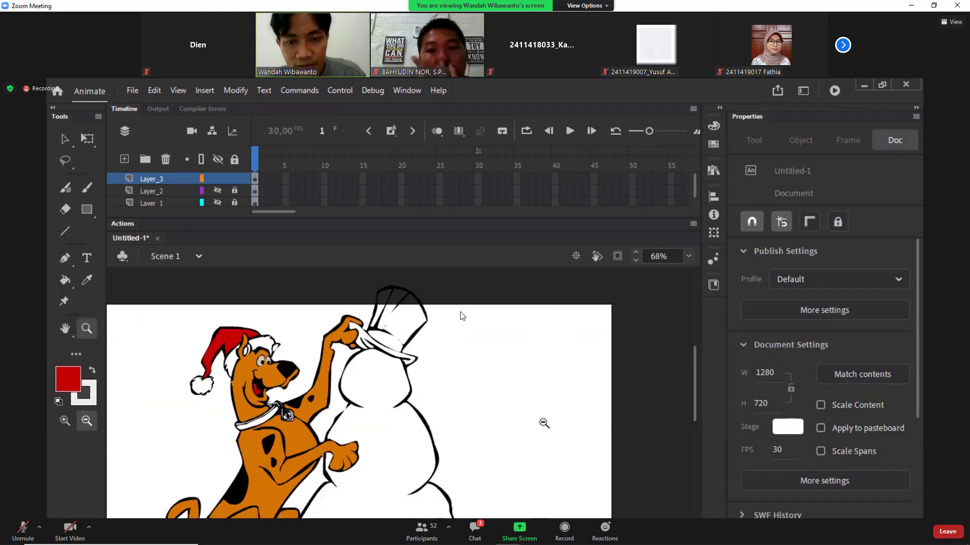
left_click(427, 403)
left_click_drag(327, 367, 410, 444)
left_click_drag(349, 292, 460, 457)
left_click_drag(274, 343, 325, 408)
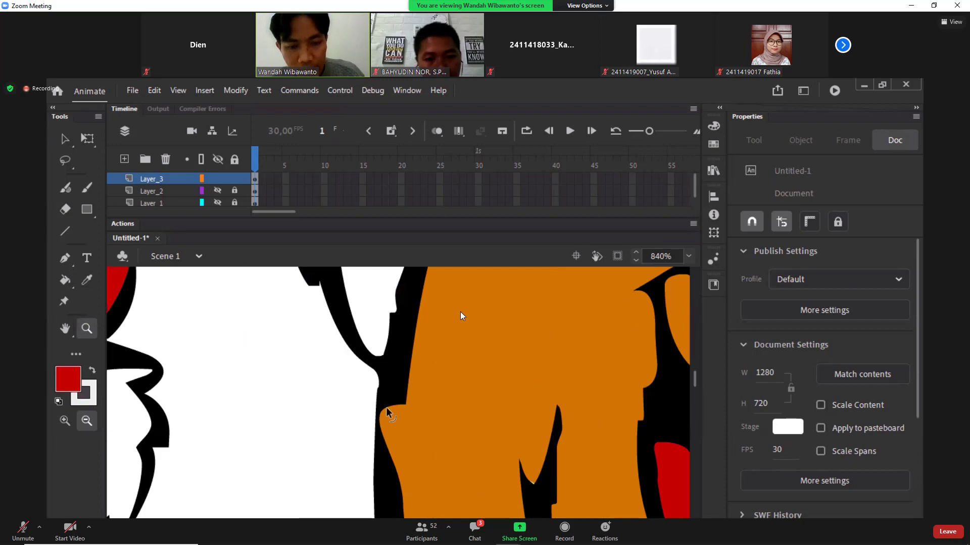
key("v")
left_click_drag(405, 411, 404, 448)
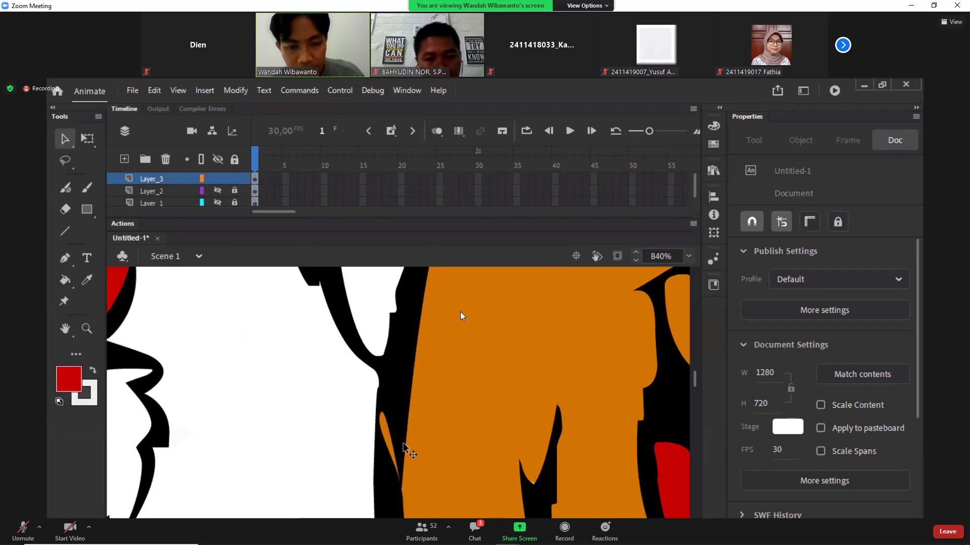
Step: Sample the outline's black and fill the leftover orange sliver inside the outline behind the dog's cheek
key("i")
left_click(390, 433)
left_click(394, 444)
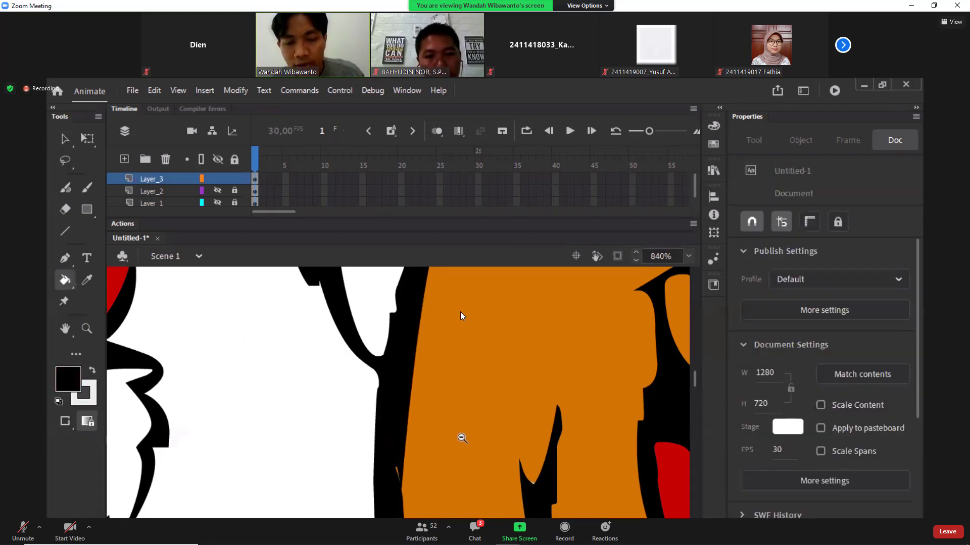
Step: Set the Paint Brush stroke to green #00FF00 and draw a curved shading boundary across the dog's muzzle from mouth corner to nose
key("z")
left_click(462, 438)
left_click(462, 439)
left_click(462, 439)
left_click_drag(339, 324, 437, 416)
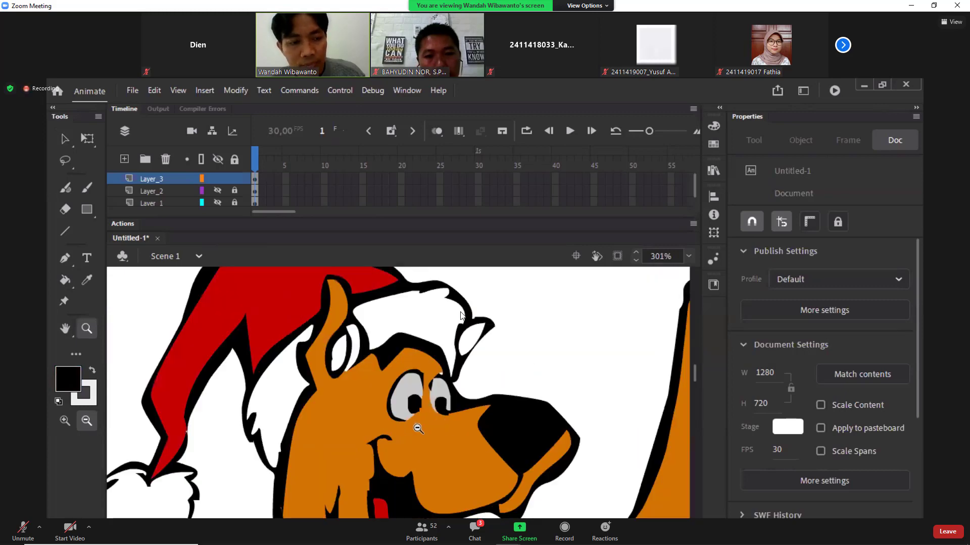
key("y")
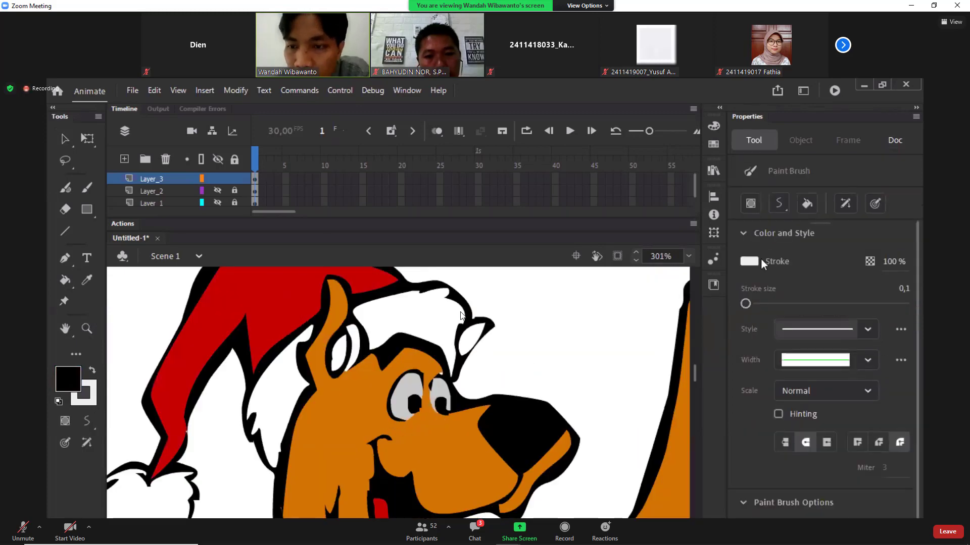
left_click(750, 262)
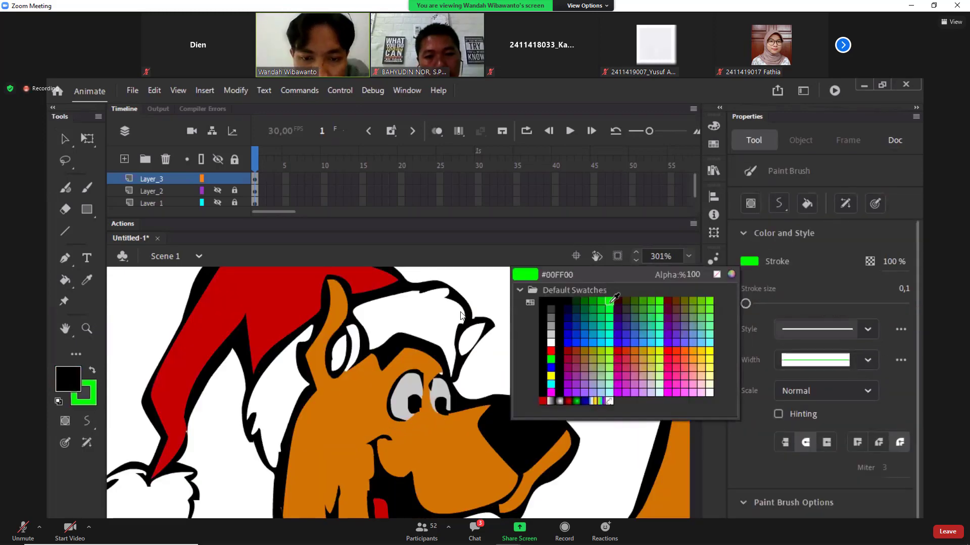
left_click(616, 299)
scroll(508, 427, "down", 3)
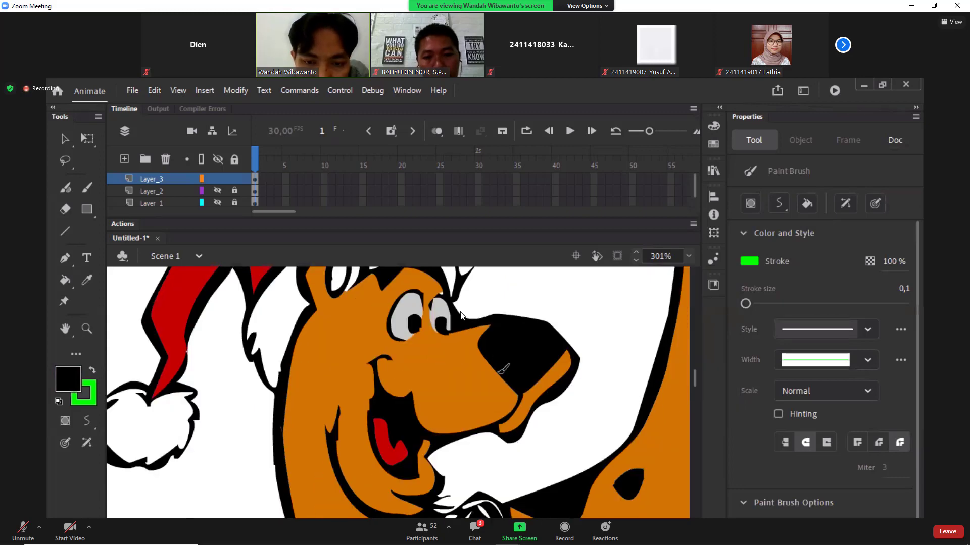
left_click_drag(414, 380, 377, 369)
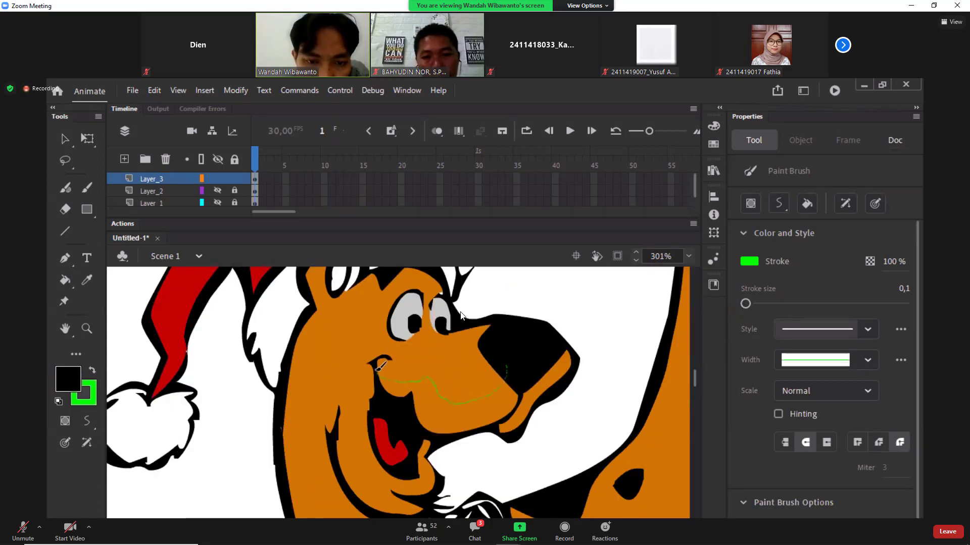
Step: Draw more thin green shading boundaries down the dog's neck to the collar and across the chest below it
scroll(418, 426, "down", 3)
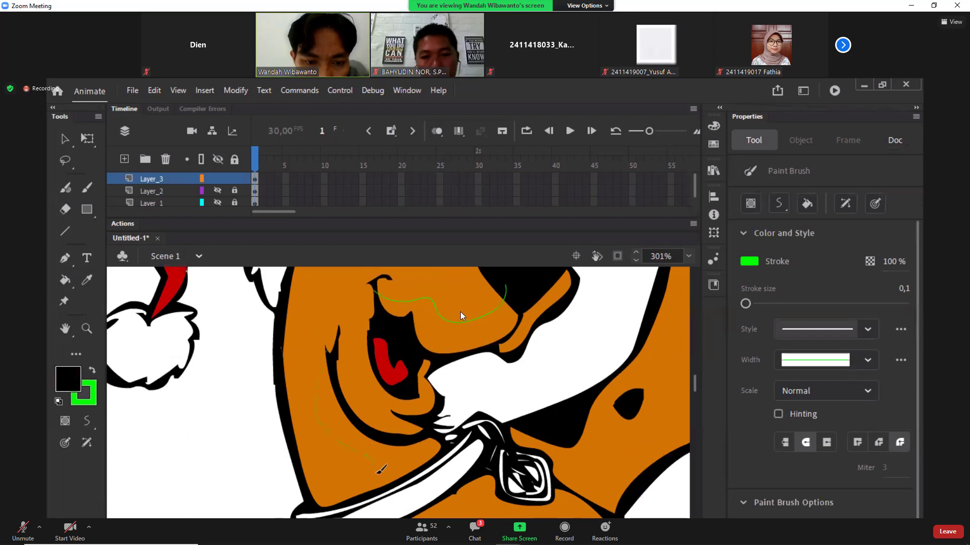
scroll(361, 490, "down", 6)
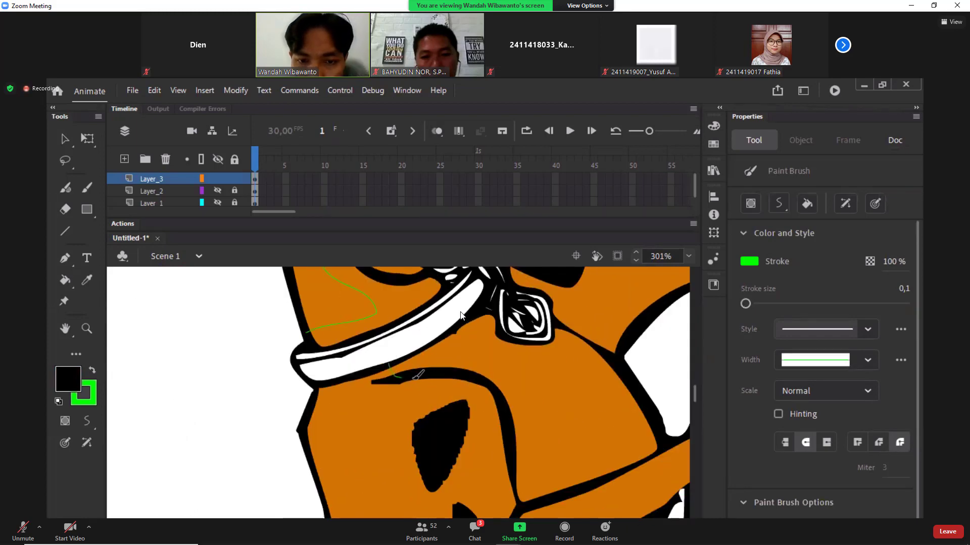
mouse_move(420, 374)
left_mouse_down()
mouse_move(485, 351)
mouse_move(529, 369)
mouse_move(574, 367)
left_mouse_up()
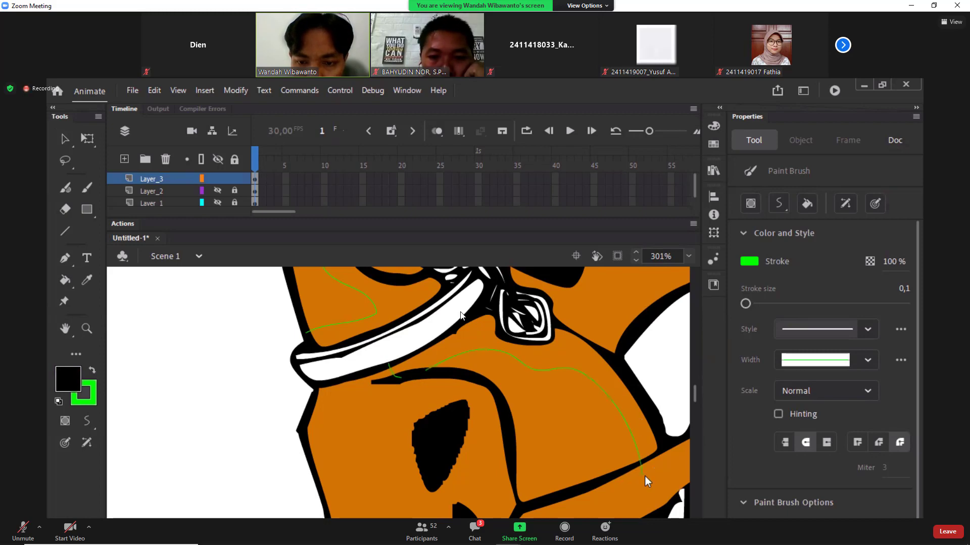
scroll(647, 481, "down", 5)
Step: Sample the dog's orange as the fill color and darken it to brown #985605
scroll(647, 481, "up", 15)
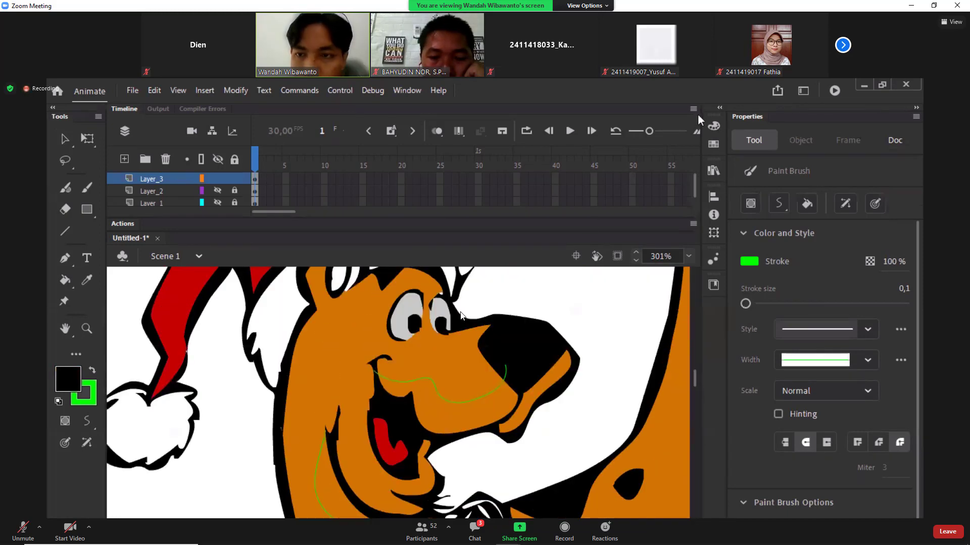
left_click(713, 125)
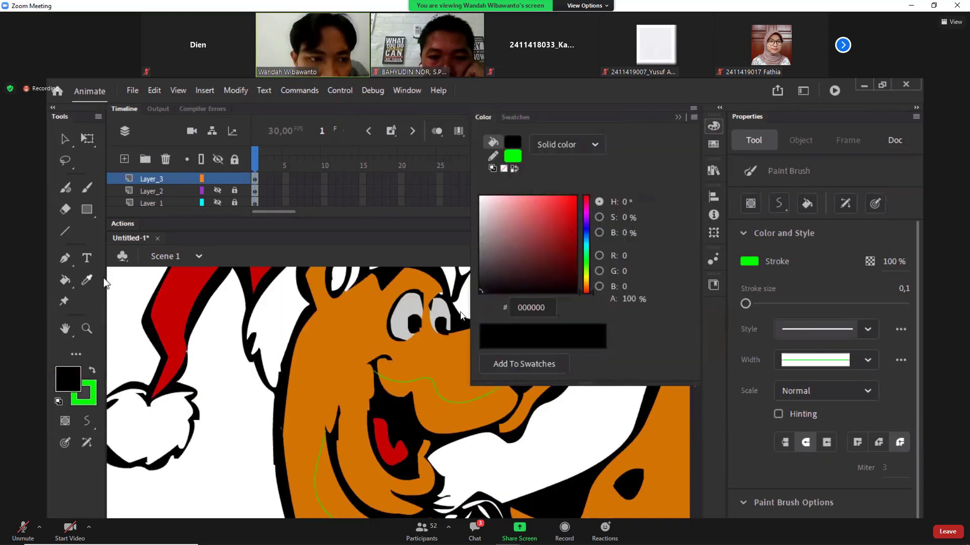
left_click(87, 280)
left_click(473, 379)
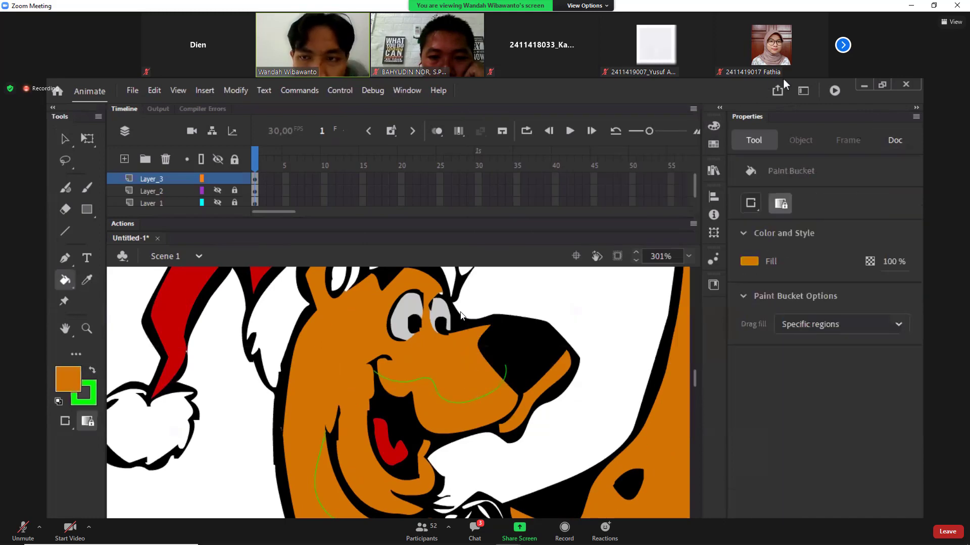
left_click(713, 126)
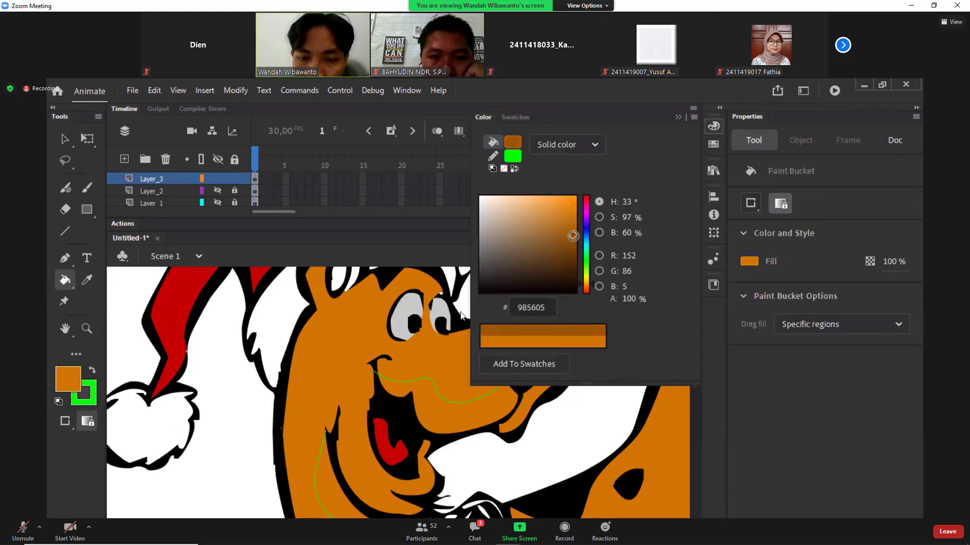
Step: Fill the outlined shadow regions under the dog's muzzle, on its chin, neck and chest with dark brown #8F5103
left_click(573, 239)
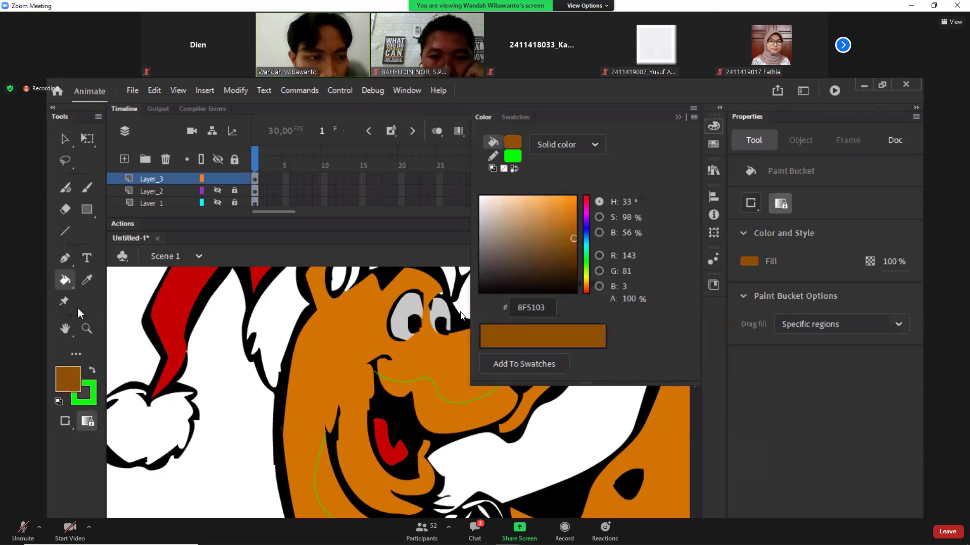
left_click(471, 426)
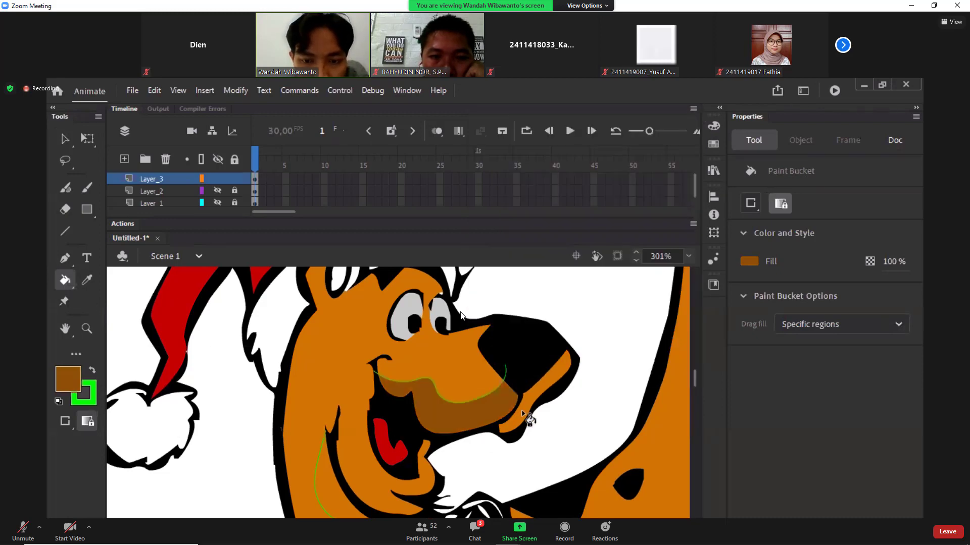
left_click(523, 417)
scroll(440, 444, "down", 2)
left_click(373, 456)
scroll(373, 454, "down", 2)
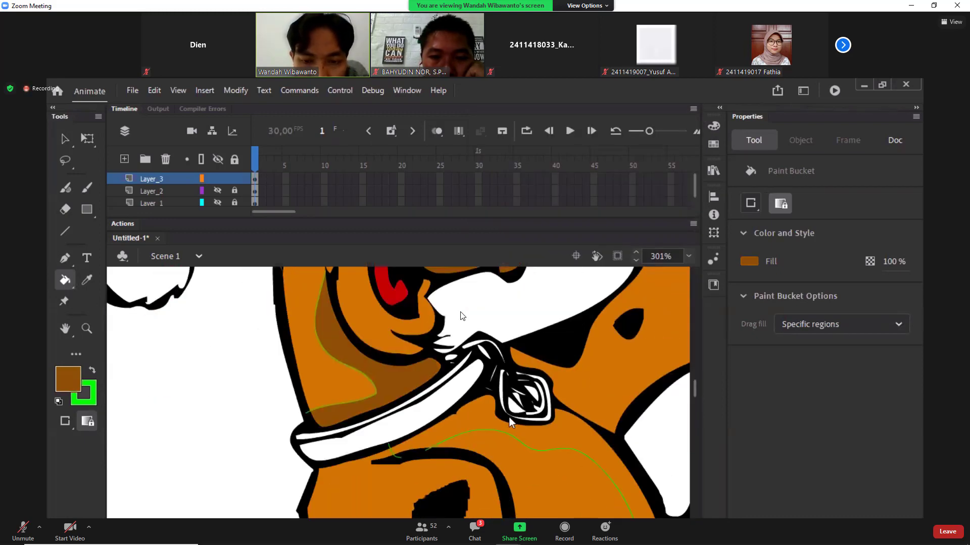
left_click(467, 433)
scroll(581, 454, "up", 2)
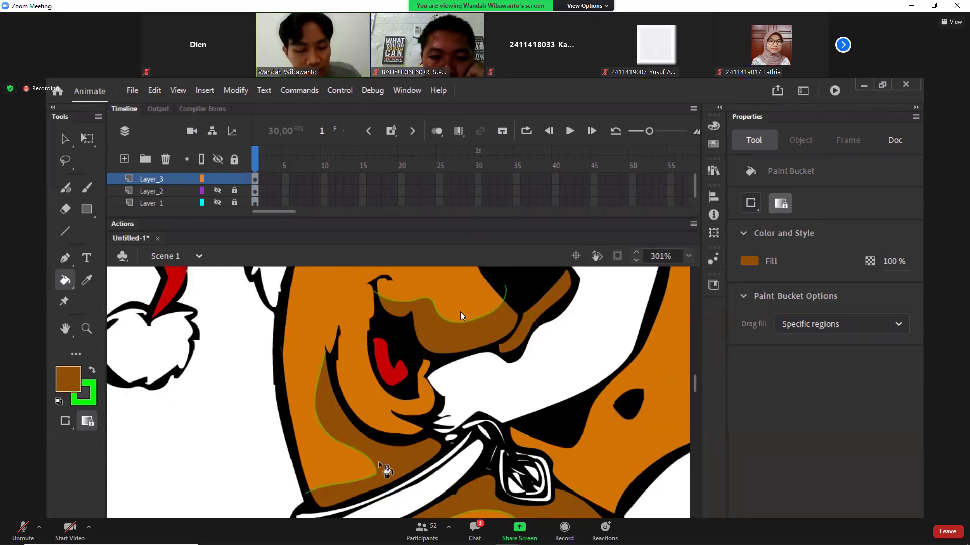
Step: Delete the green guide strokes along the dog's neck and muzzle shadows
key("v")
left_click(334, 442)
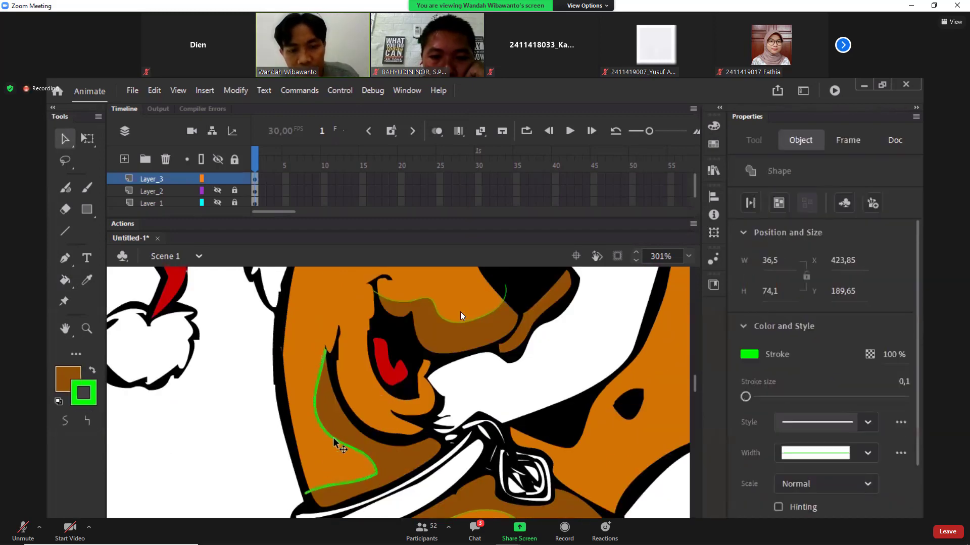
key("Delete")
left_click(442, 322)
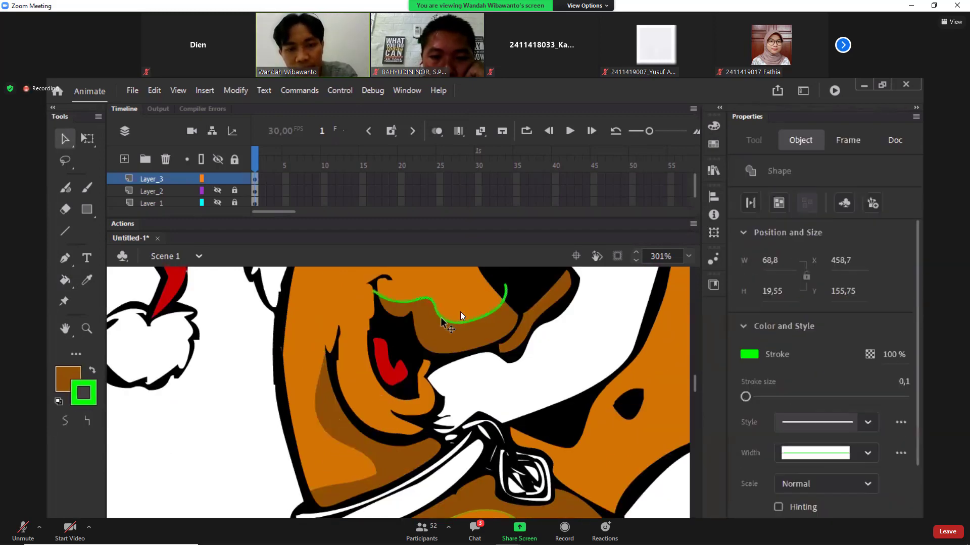
key("Delete")
Step: Delete the green guide stroke along the chest shadow and the small leftover piece beneath the collar
key("z")
left_click(505, 473, "alt")
left_click(505, 473, "alt")
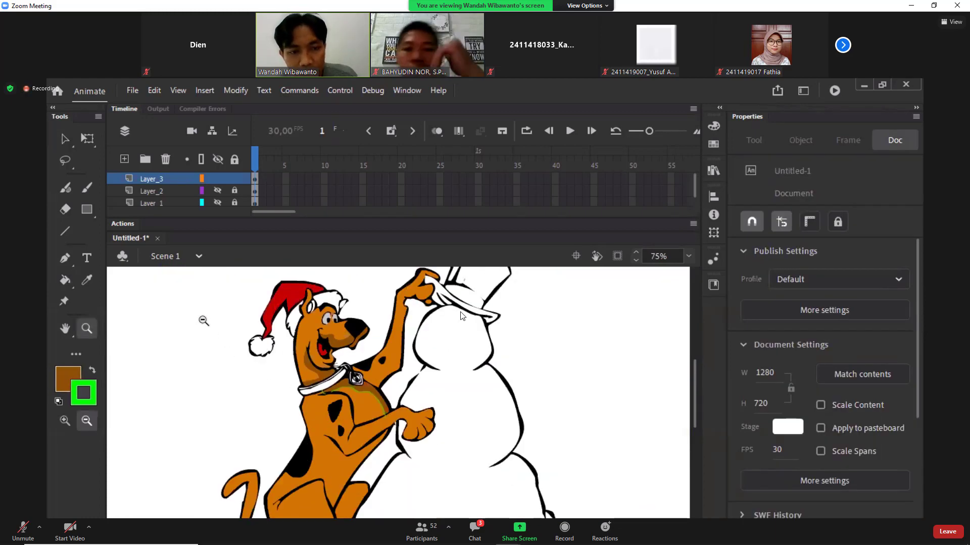
left_click_drag(204, 320, 447, 455)
key("v")
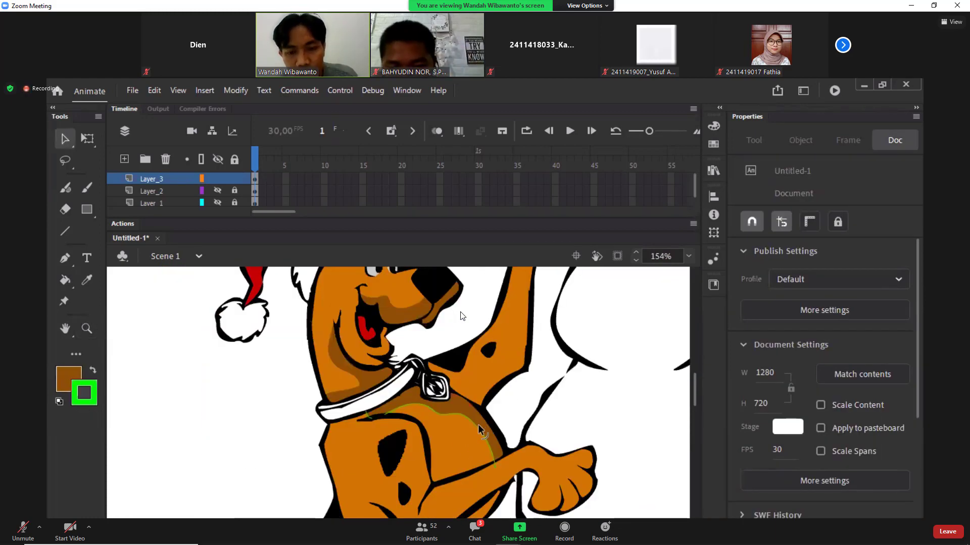
left_click(483, 425)
key("Delete")
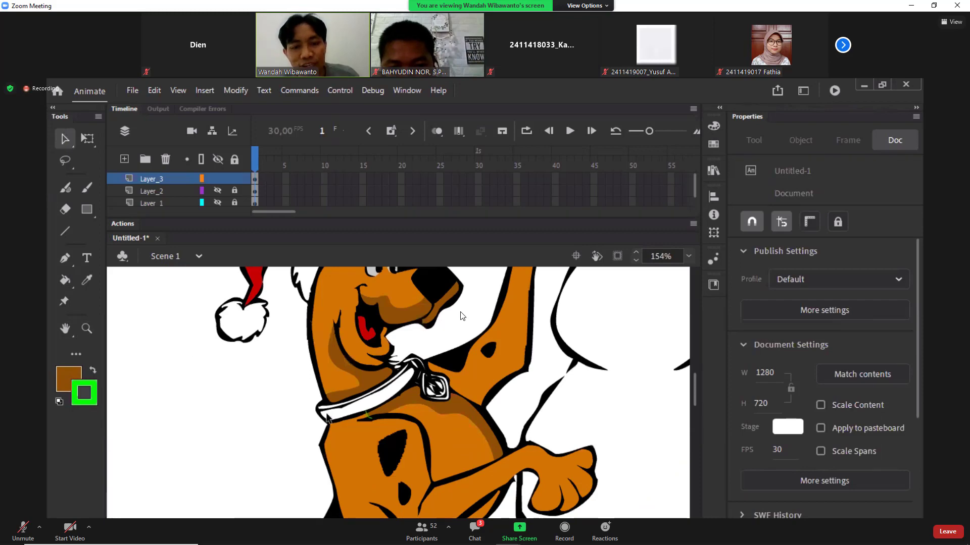
left_click(369, 419)
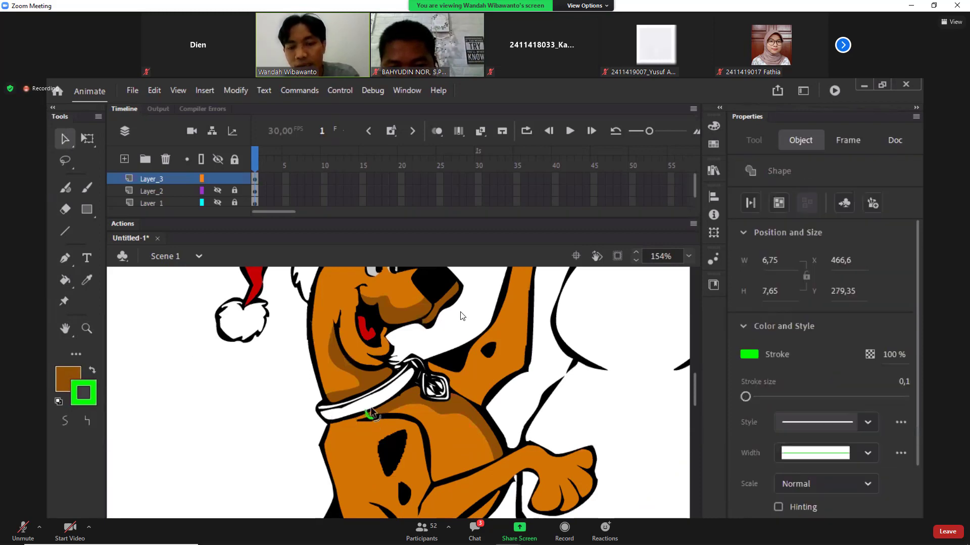
key("Delete")
left_click(494, 385)
left_click(494, 385)
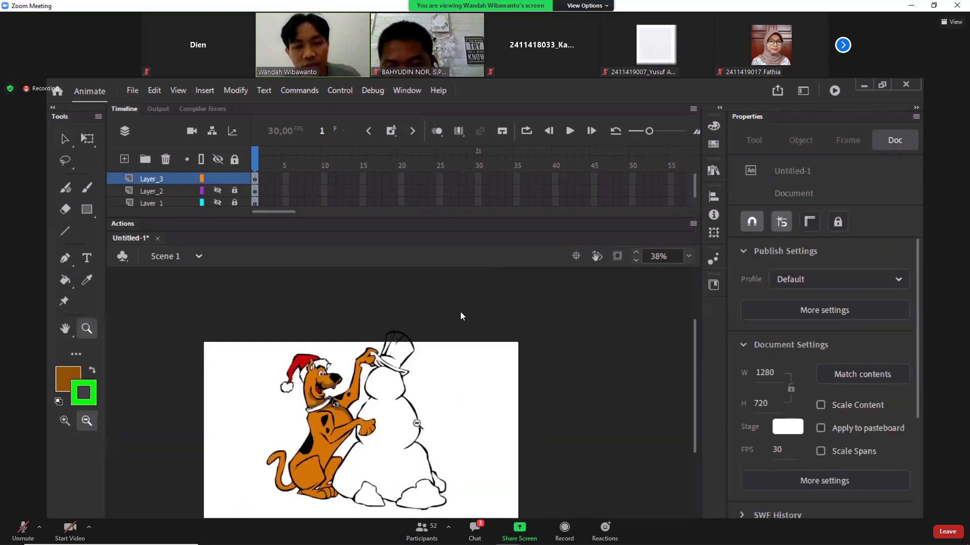
left_click_drag(274, 327, 546, 485)
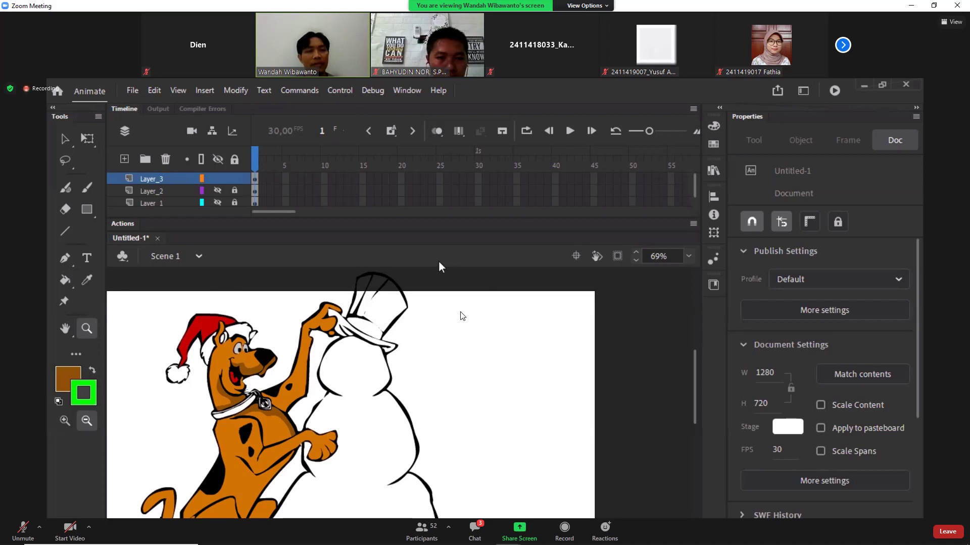
Step: Create a new HD character animation document, 1280 × 720 at 30 fps, for ActionScript 3.0
left_click(135, 91)
left_click(160, 108)
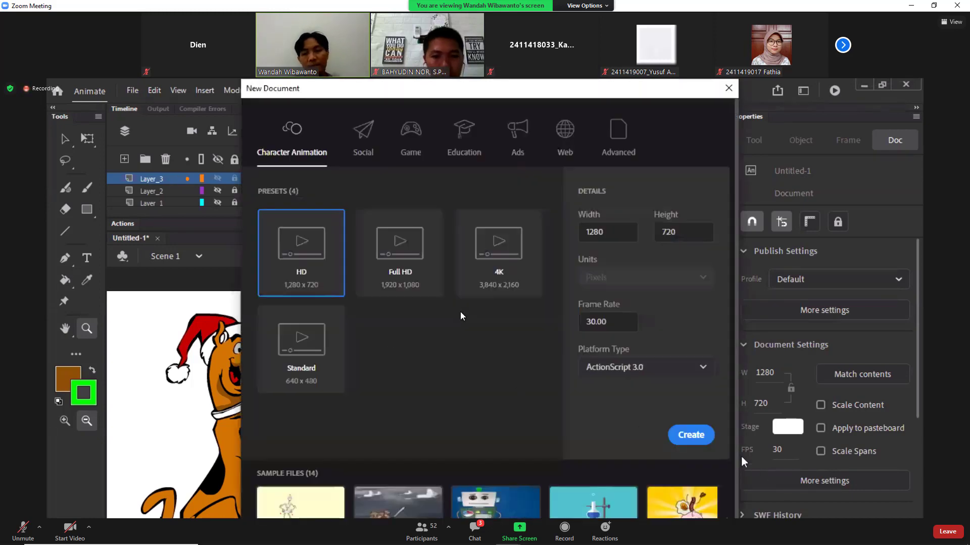
left_click(696, 438)
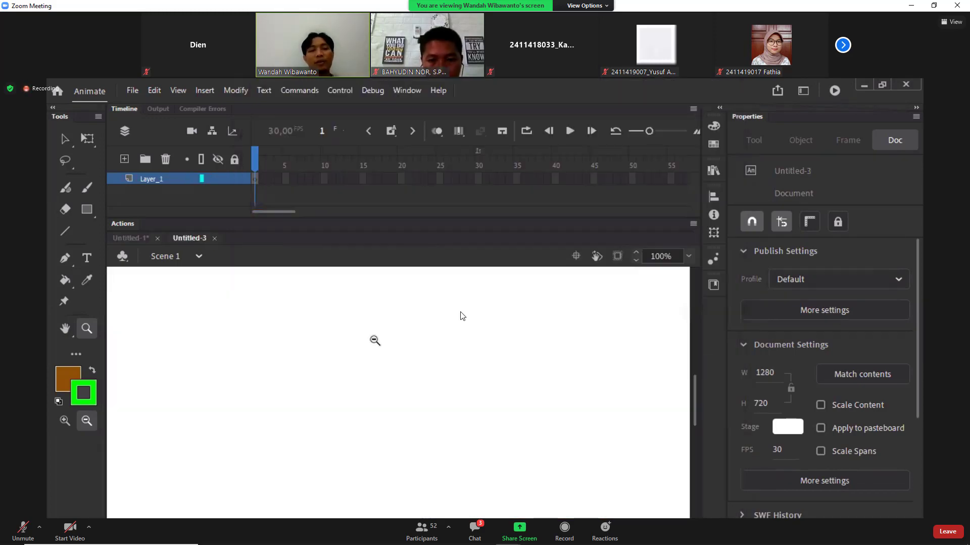
left_click(371, 399)
left_click_drag(176, 278, 643, 508)
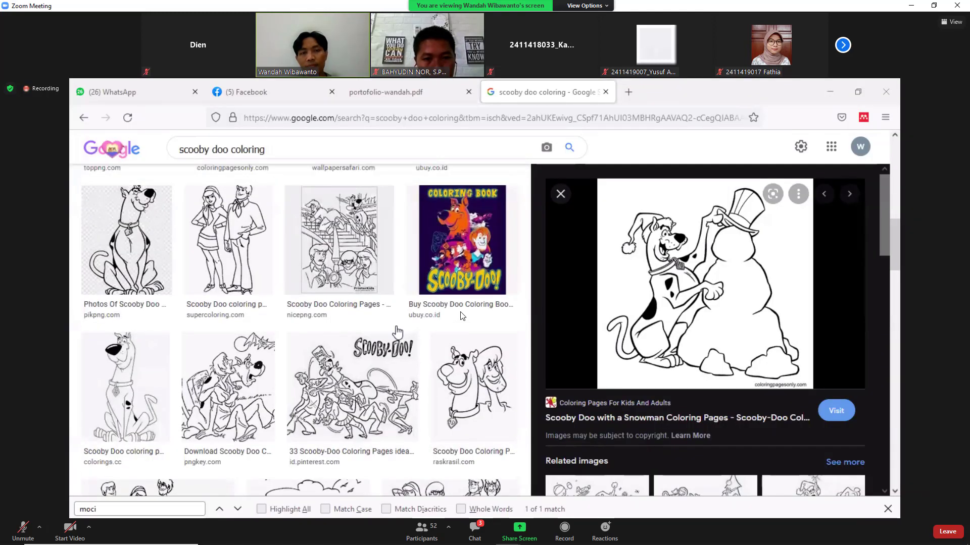
Step: In the browser, search Google Images for "forest background"
left_click(277, 154)
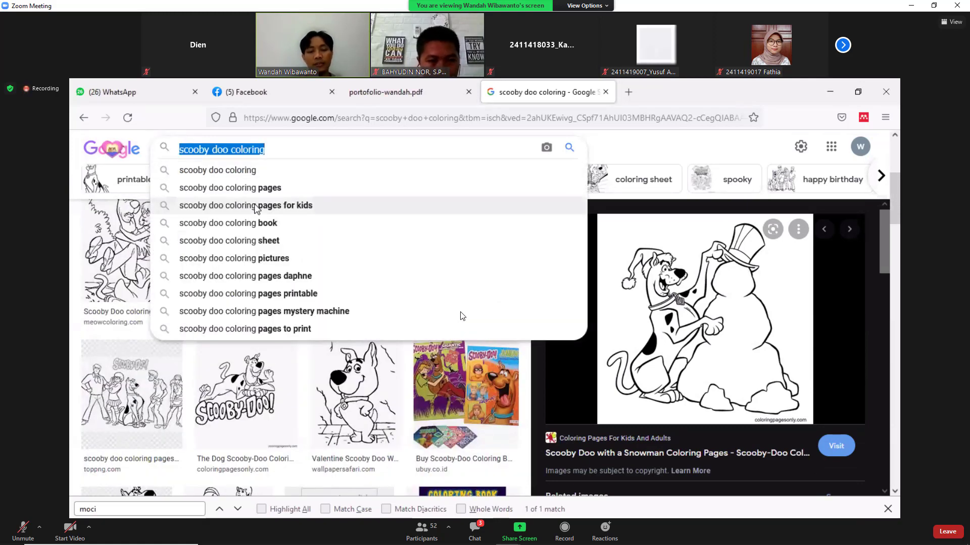
type("forest bac")
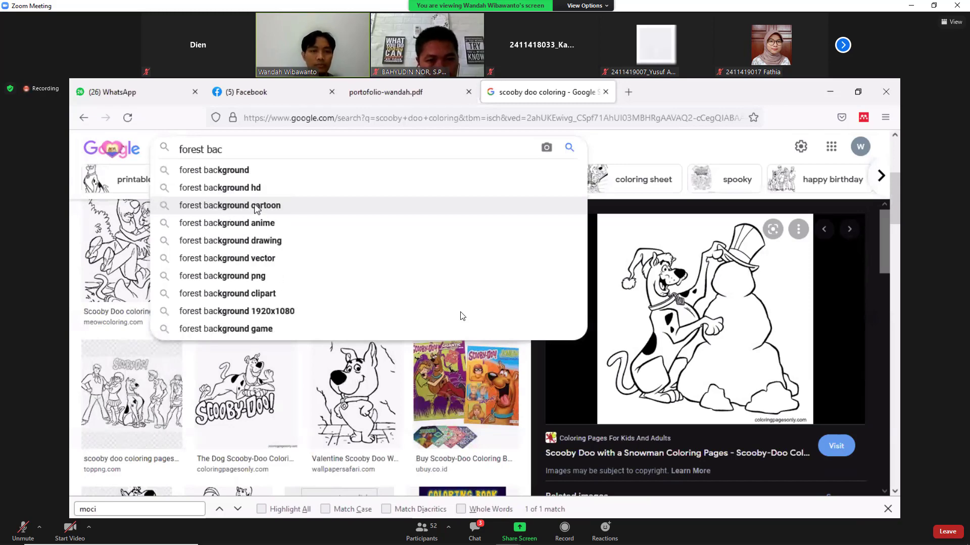
left_click(260, 172)
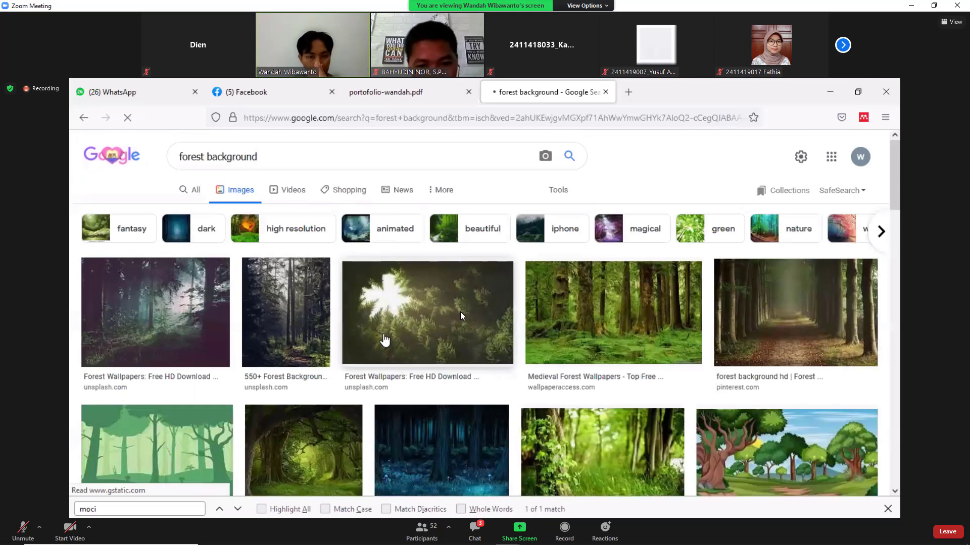
Step: Copy the 1920 × 1200 Forest Backgrounds wallpaper from Eskipaper, listed among the images related to the Medieval Forest wallpaper
scroll(450, 322, "down", 2)
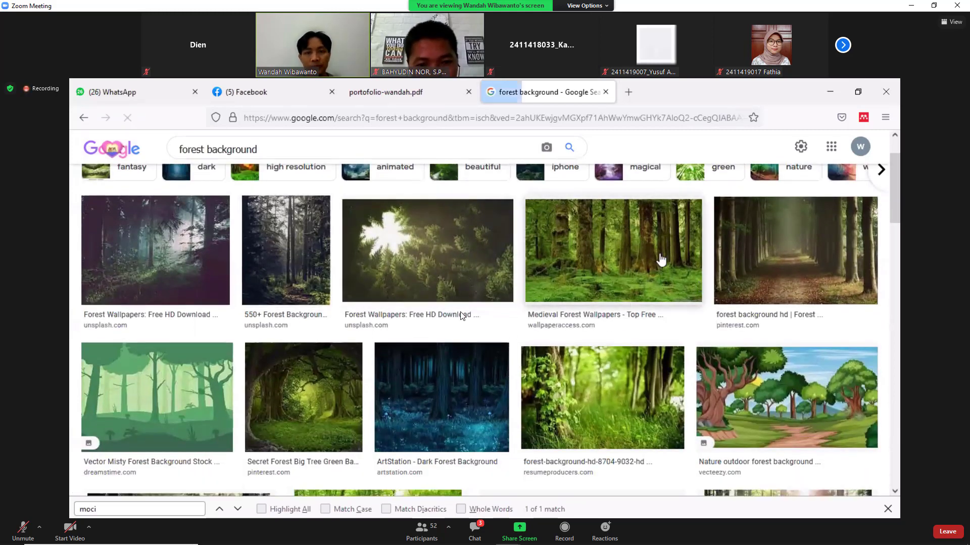
left_click(555, 272)
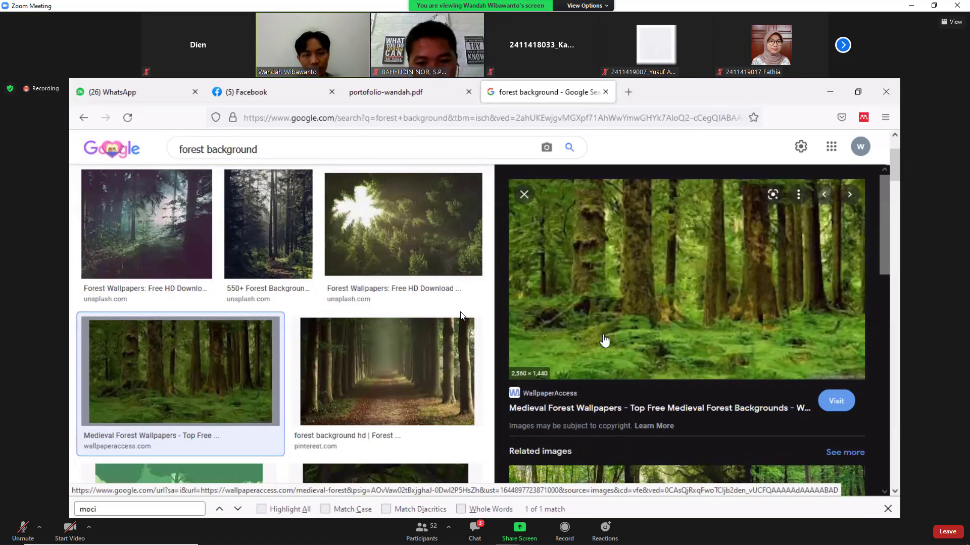
scroll(601, 339, "down", 1)
scroll(572, 337, "up", 1)
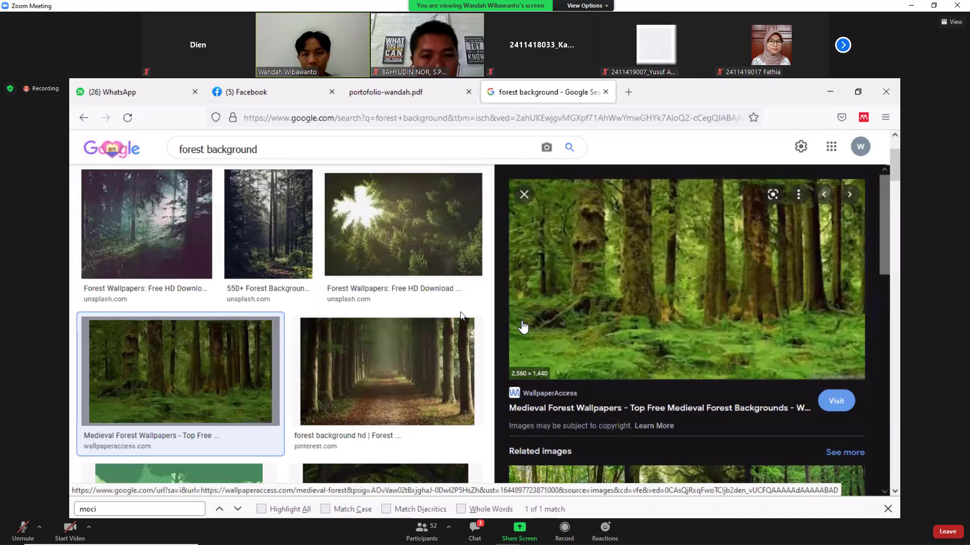
scroll(511, 327, "down", 5)
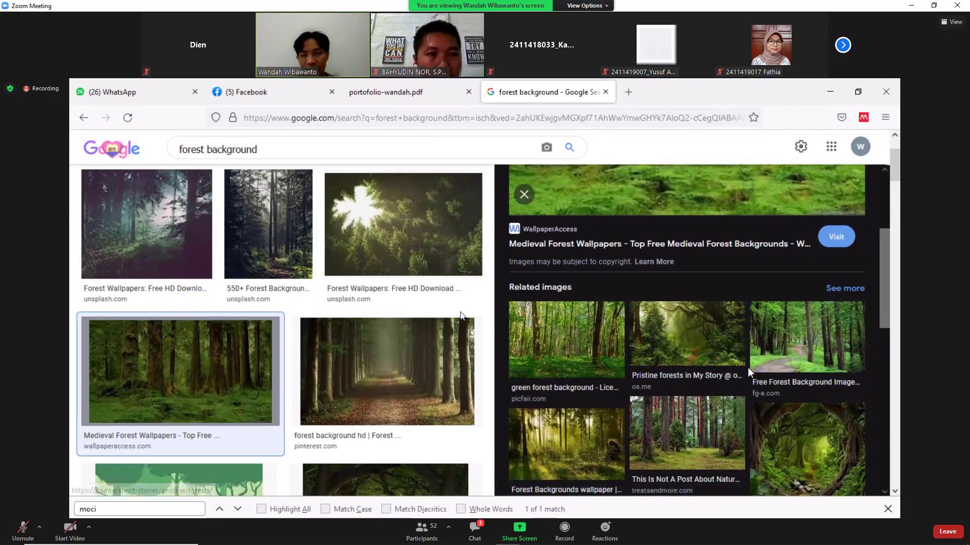
scroll(747, 368, "up", 5)
scroll(571, 329, "down", 8)
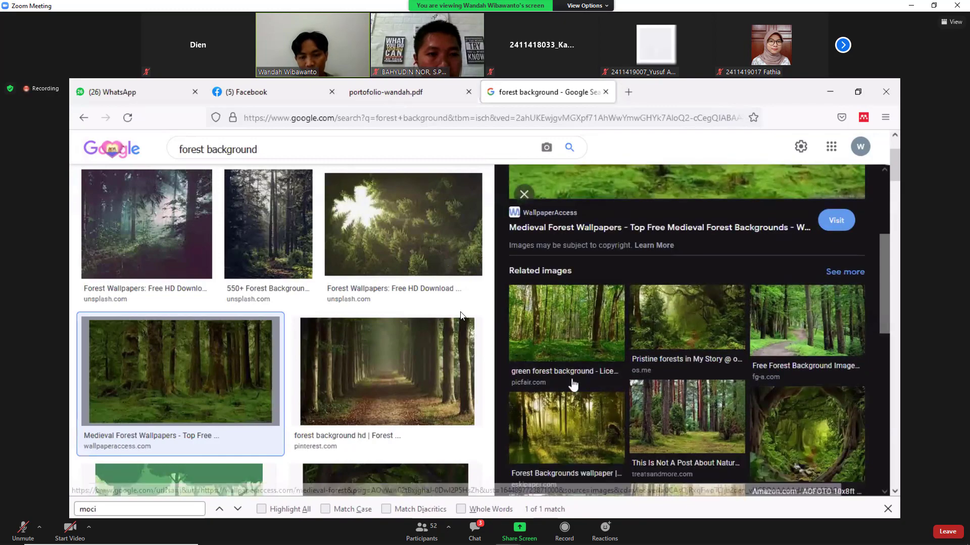
left_click(636, 370)
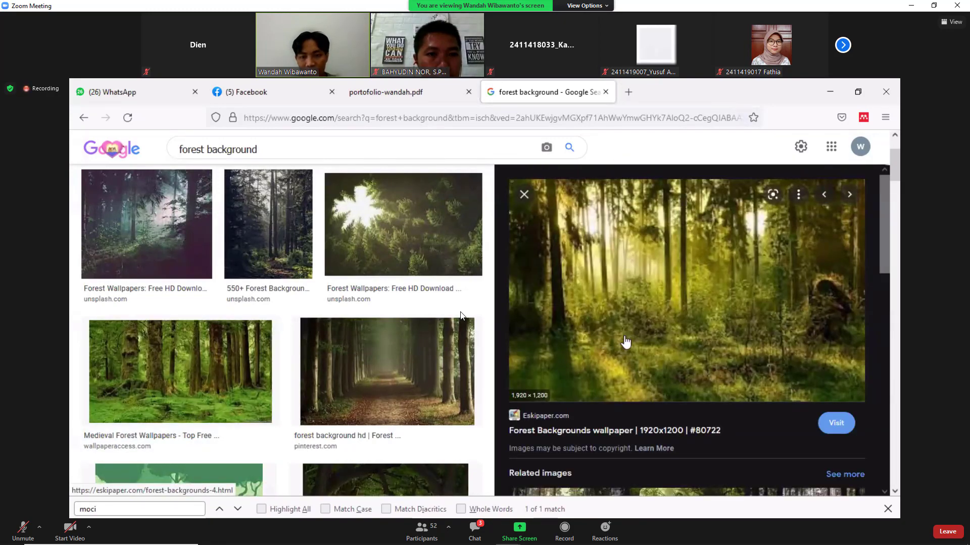
right_click(719, 317)
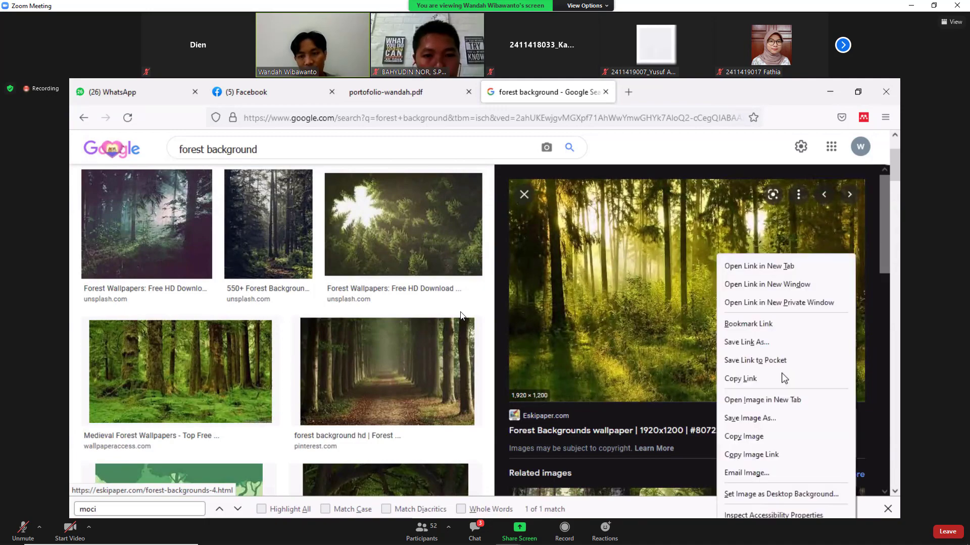
left_click(757, 438)
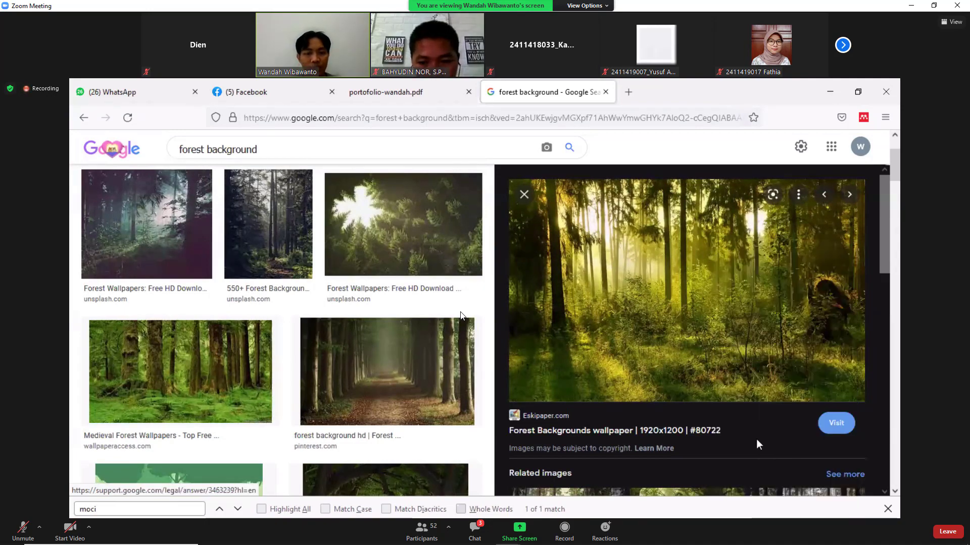
Step: Switch to Animate, paste the forest image into Layer_1 of the new document, and place it over the stage
key("alt+Tab")
left_click(480, 425)
left_click(477, 425)
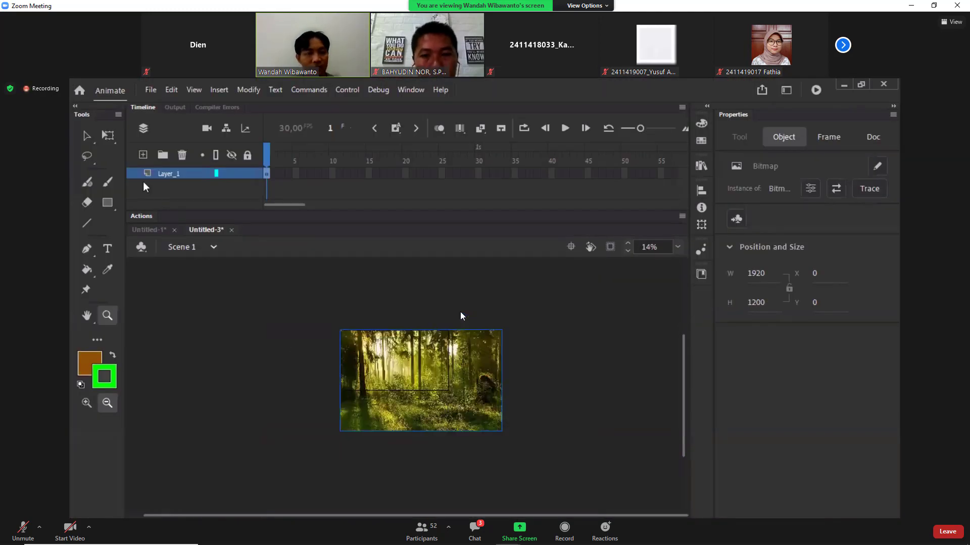
left_click(86, 136)
key("ctrl+v")
left_click_drag(409, 353, 549, 354)
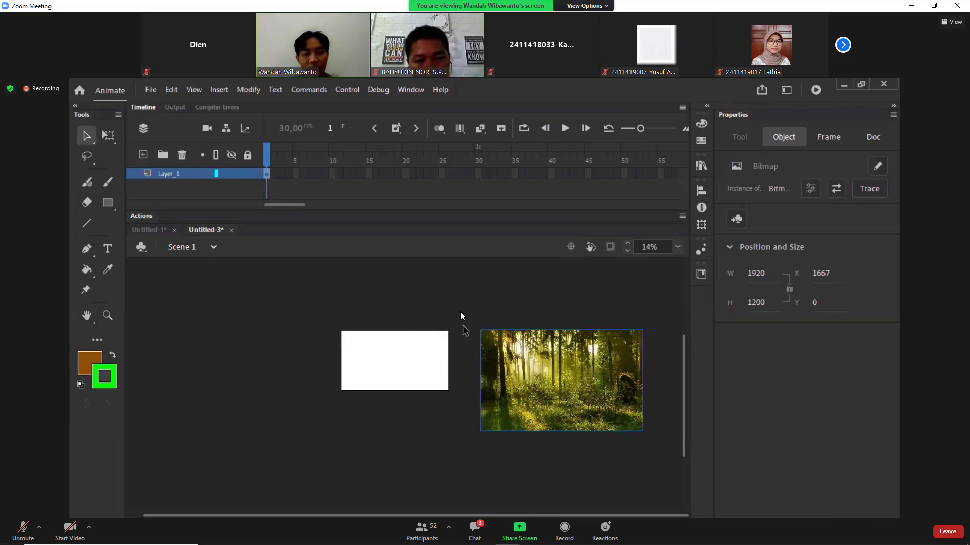
left_click_drag(591, 424, 483, 384)
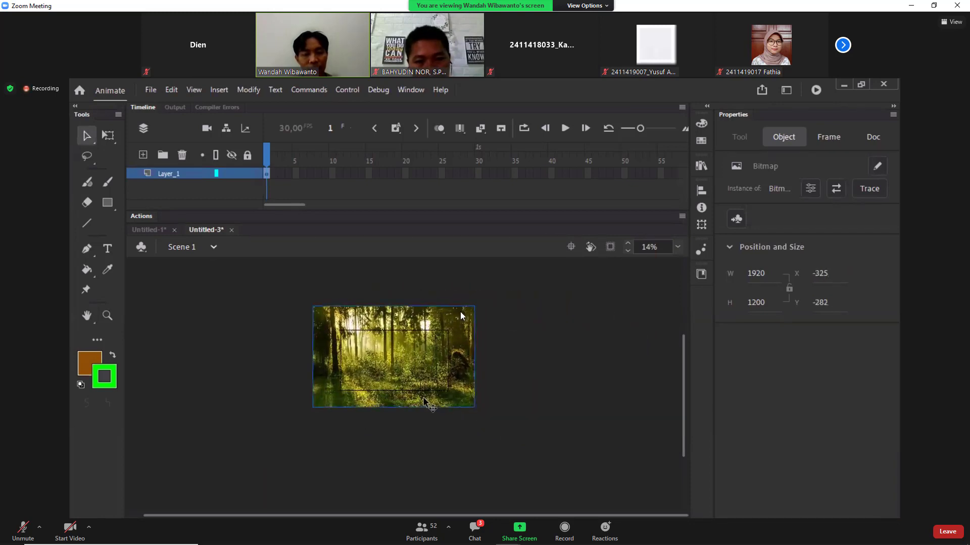
Step: Scale the forest image from the stage's top-left corner to 1280 px wide and squeeze its height to the stage with Free Transform
key("z")
left_click_drag(295, 310, 493, 427)
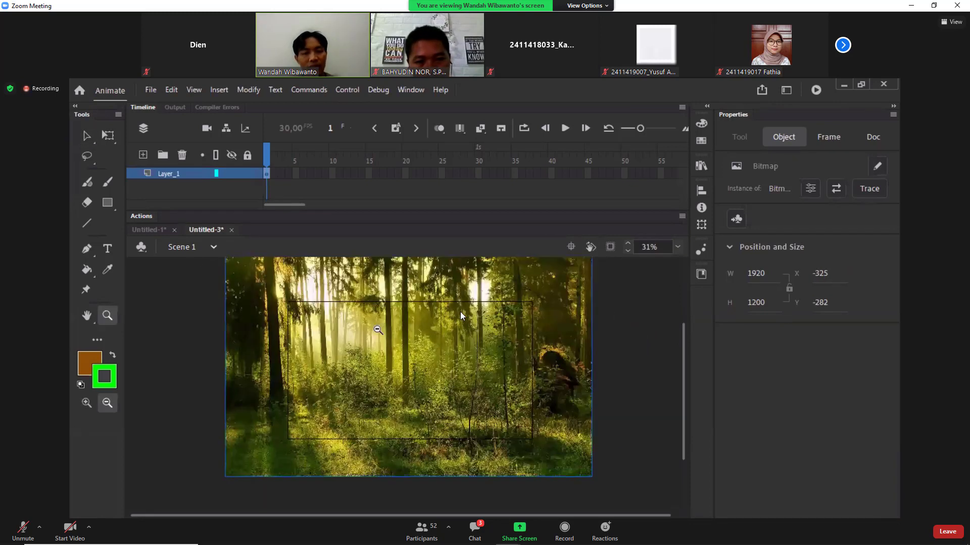
left_click(109, 135)
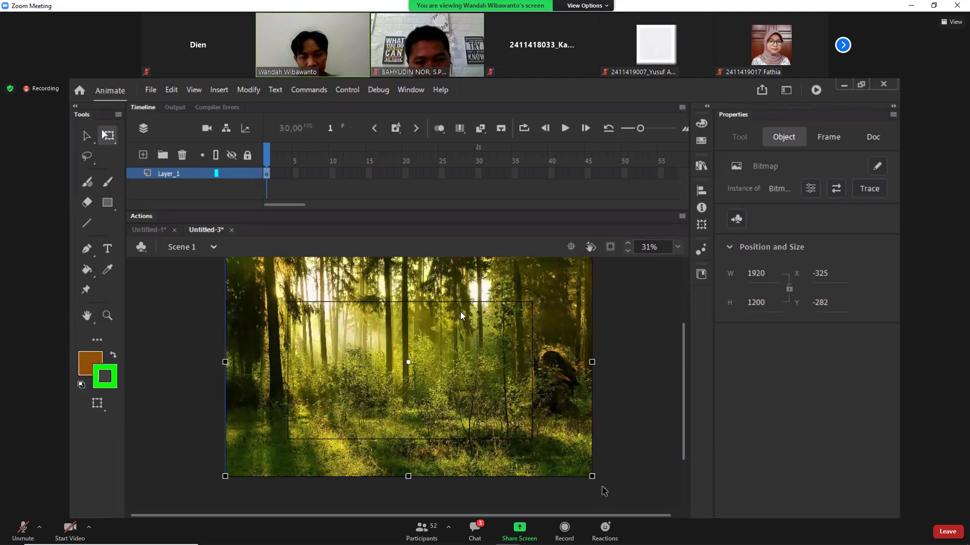
left_click_drag(594, 478, 496, 443)
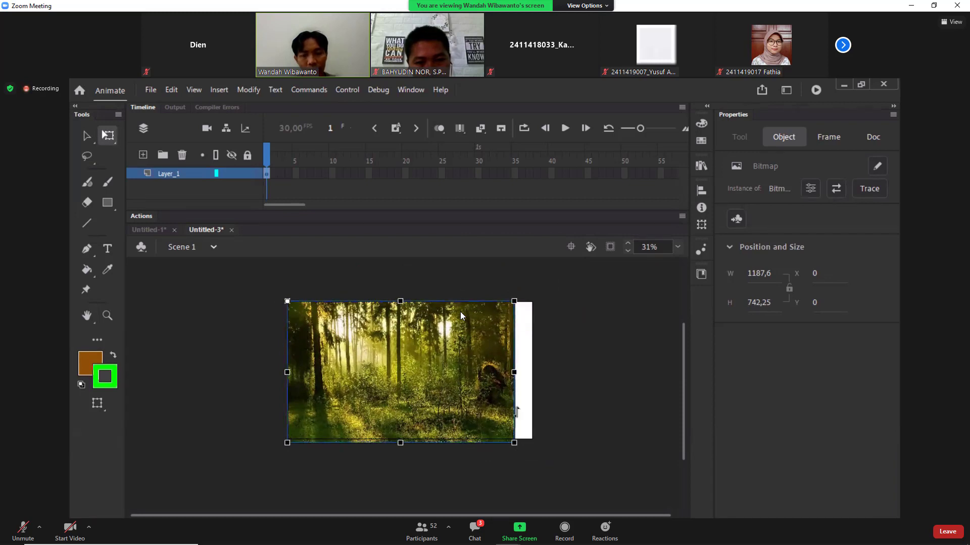
left_click_drag(513, 373, 530, 381)
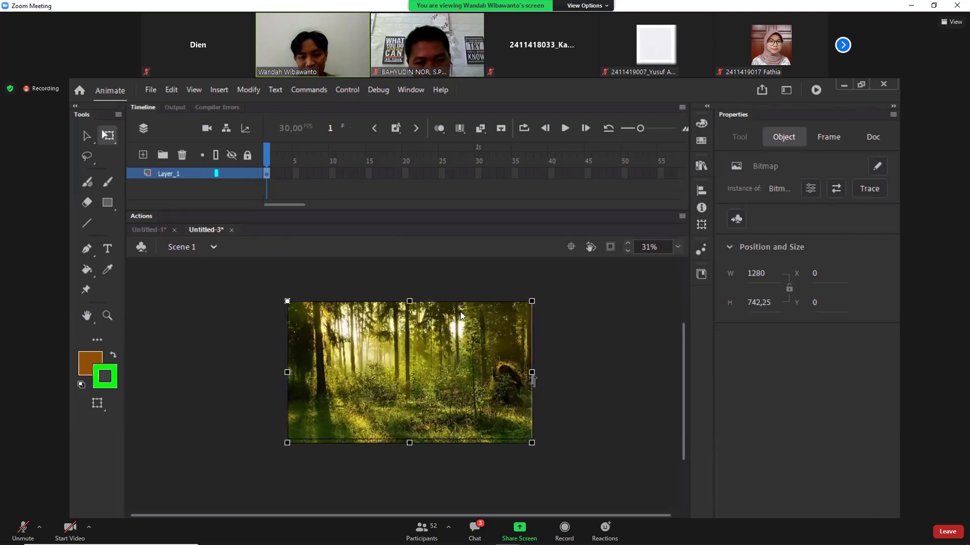
left_click_drag(411, 444, 410, 438)
left_click(437, 457)
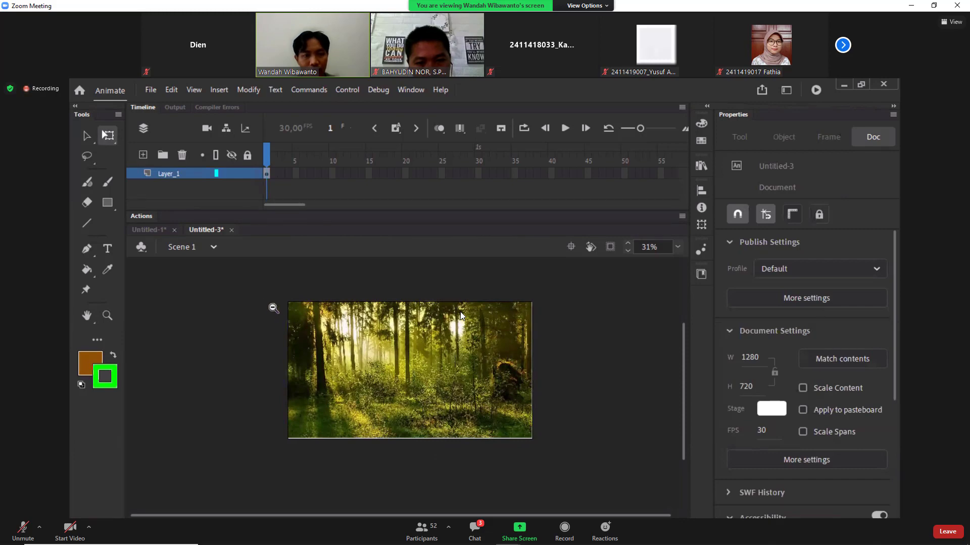
Step: Stretch the forest image slightly past the stage's right edge with Free Transform
left_click_drag(269, 304, 600, 473)
key("q")
left_click(562, 458)
left_click(602, 441)
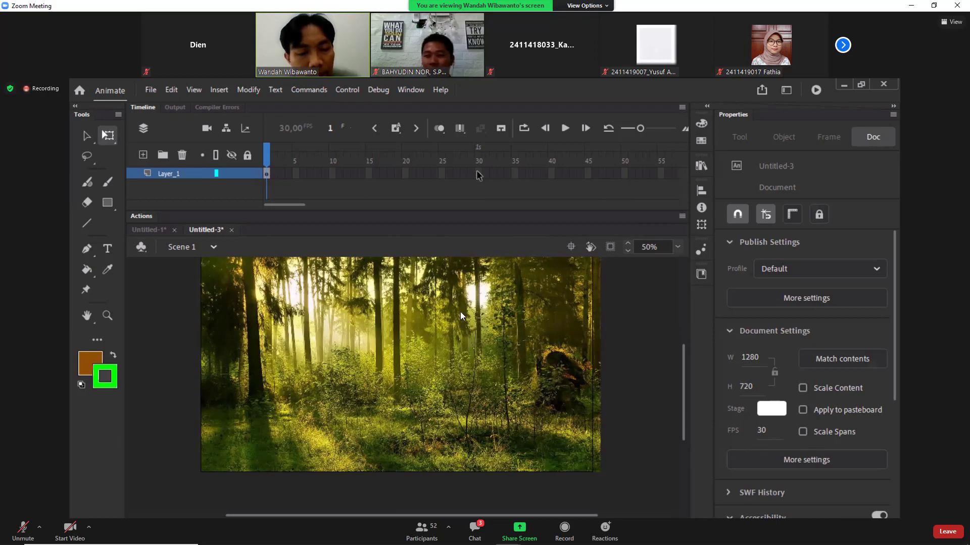
Step: Extend Layer_1 with frames up to frame 30 so the forest background spans the timeline, and play it back
left_click(763, 432)
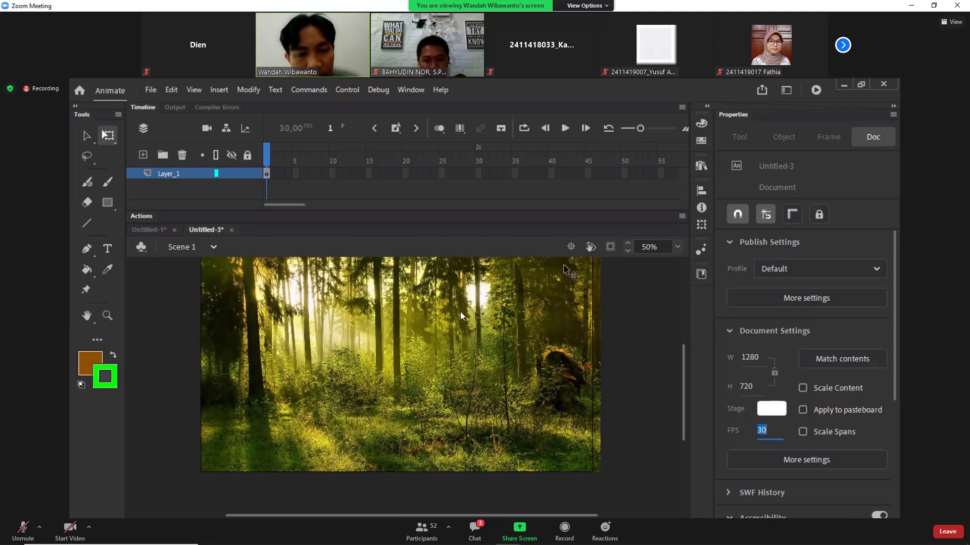
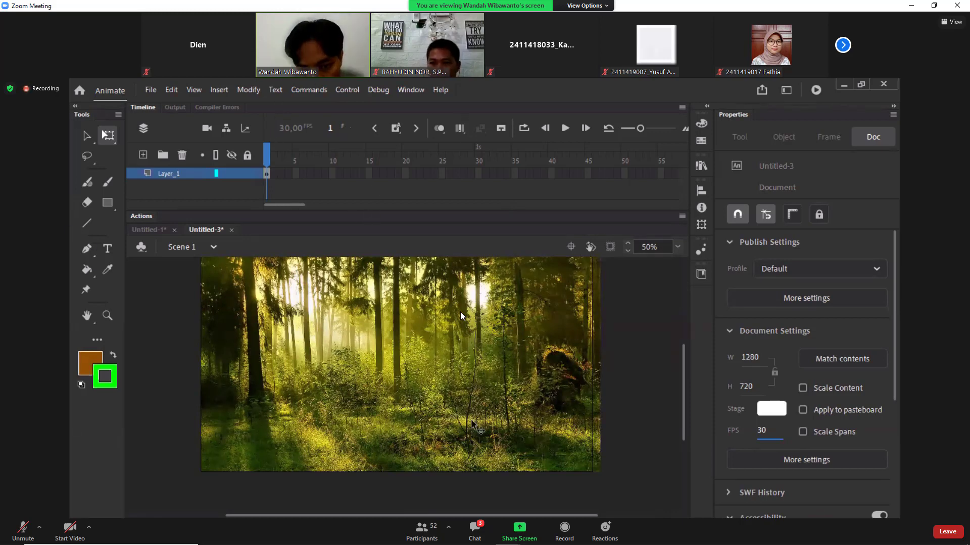
left_click(107, 316)
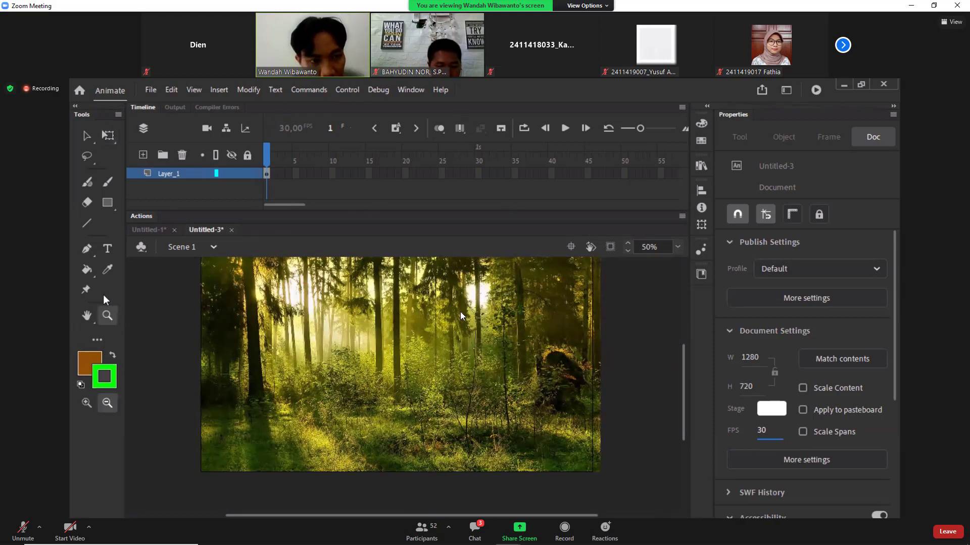
left_click(386, 344)
left_click_drag(281, 322, 536, 459)
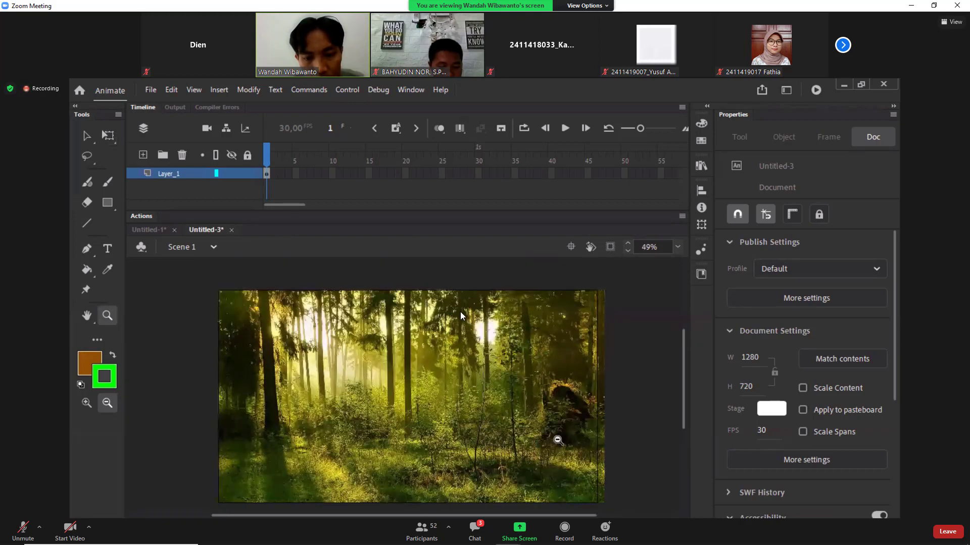
left_click(478, 173)
right_click(477, 174)
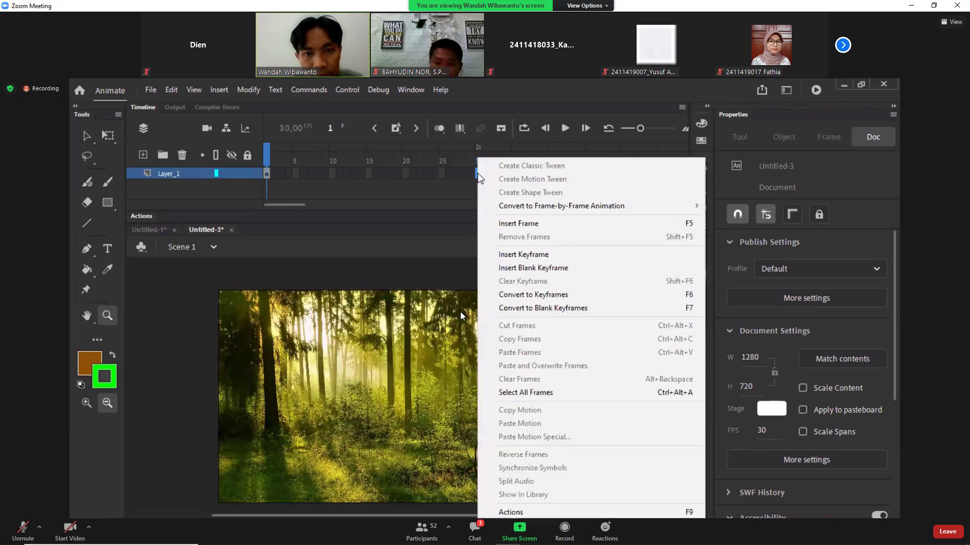
left_click(544, 225)
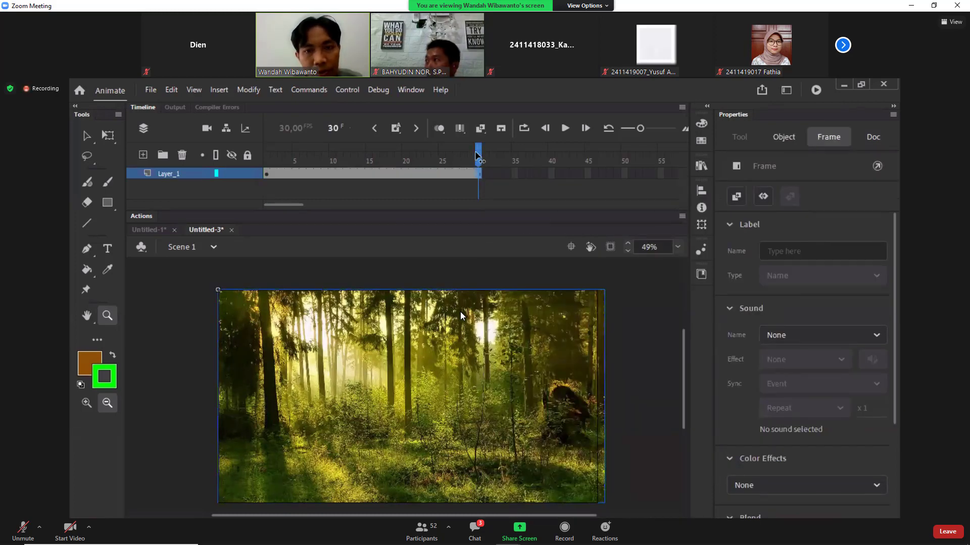
key("Return")
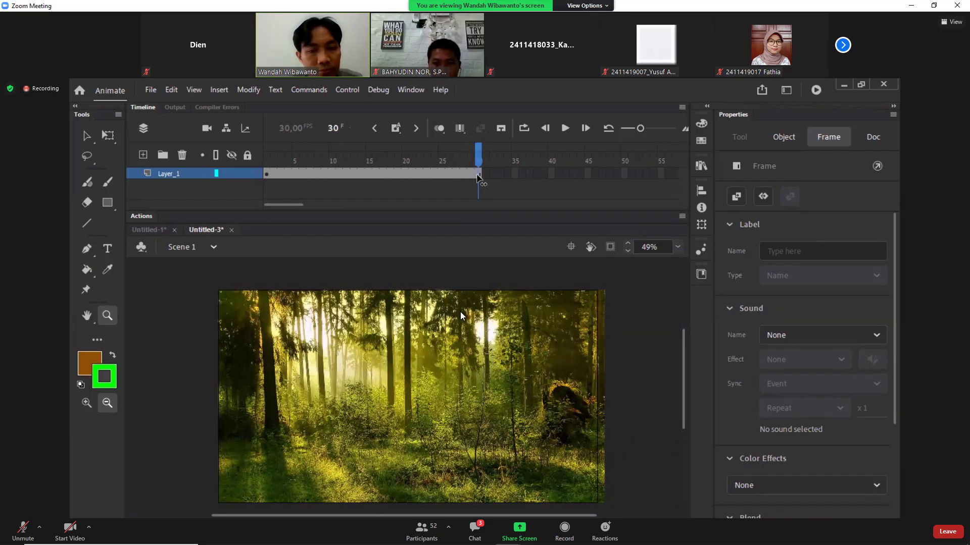
left_click(502, 181)
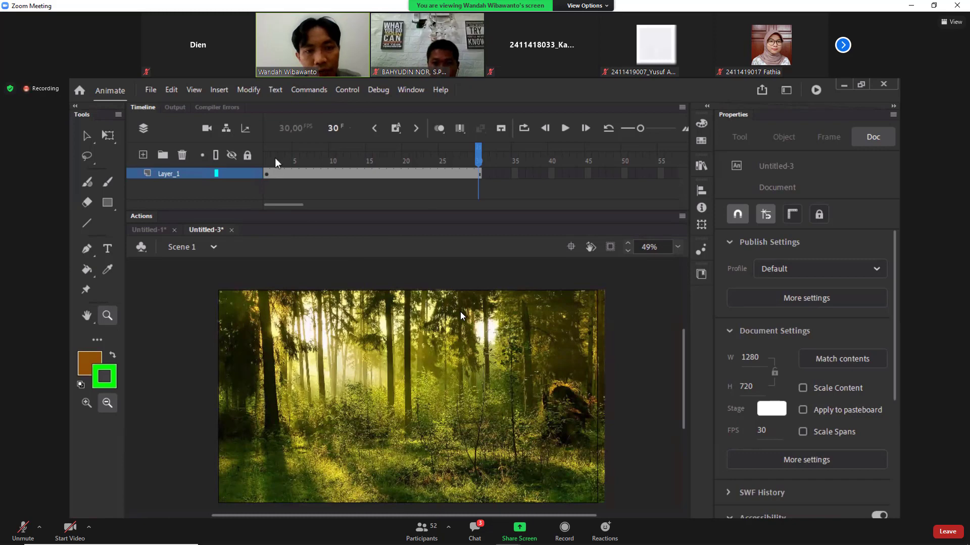
key("Return")
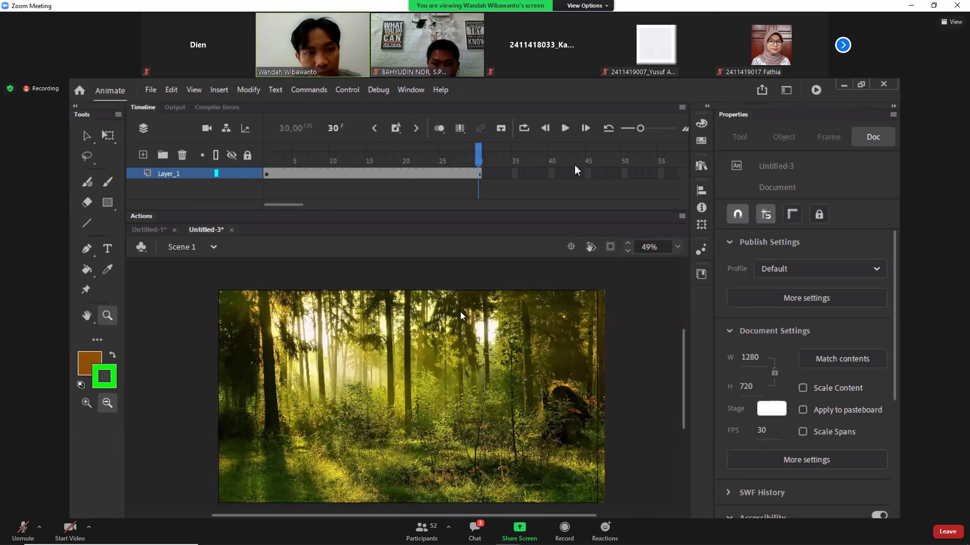
Step: Add a new layer above Layer_1, and copy the yellow flying tit PNG from the Google Images results for "bird flying png"
left_click(143, 155)
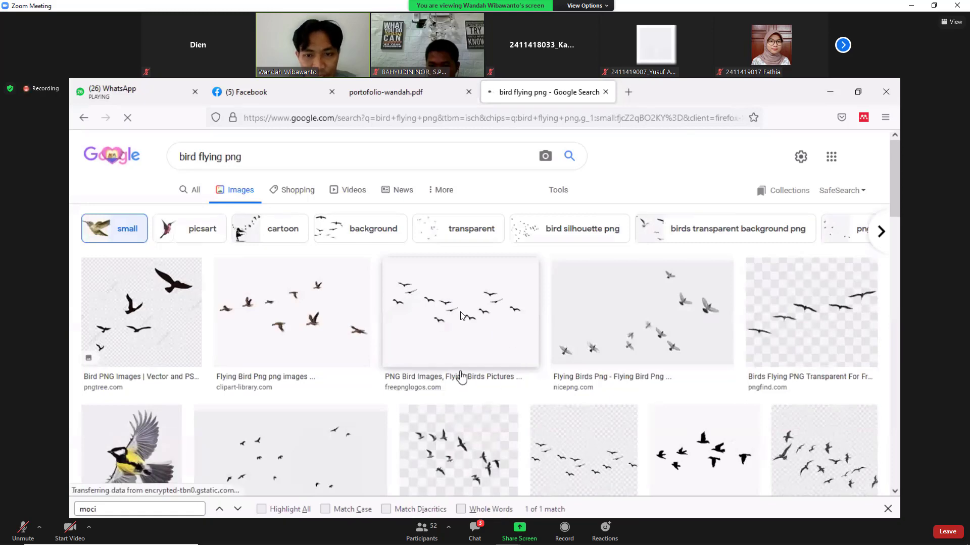
scroll(498, 333, "down", 5)
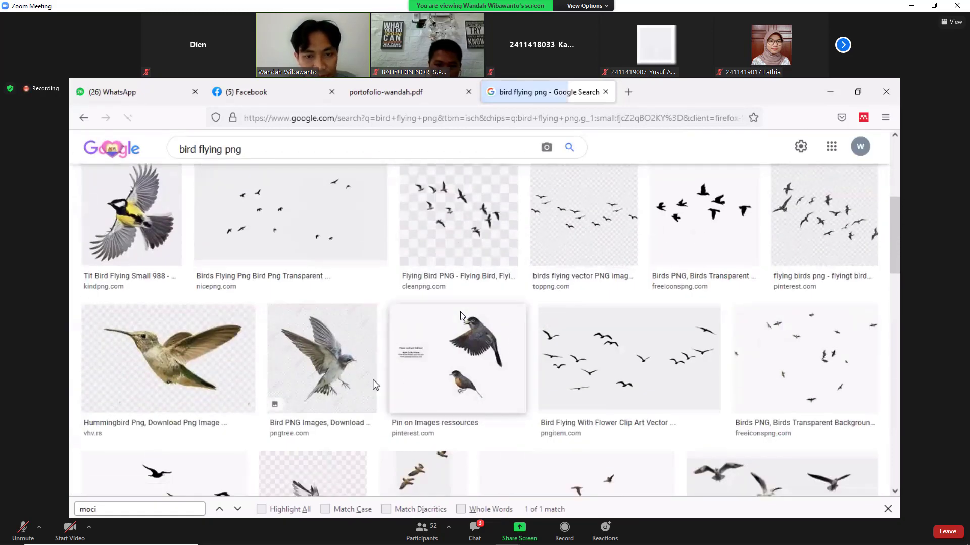
scroll(212, 368, "up", 1)
left_click(460, 316)
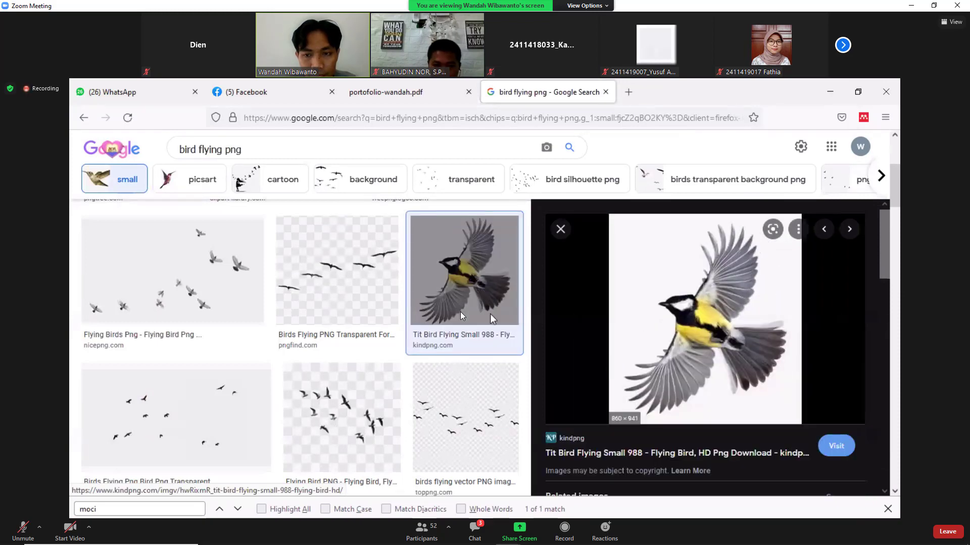
right_click(705, 335)
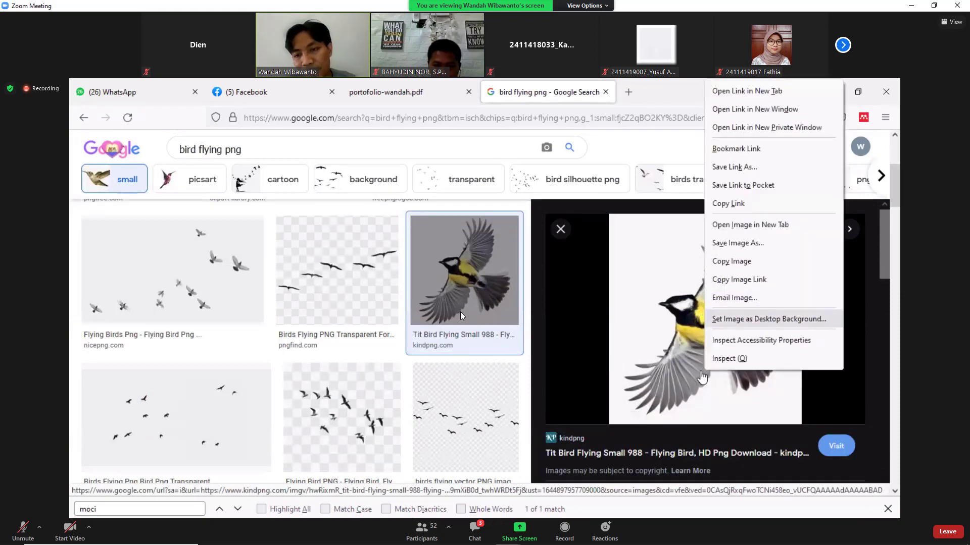
left_click(751, 261)
Step: Switch to Animate and paste the bird image into frame 1 of Layer_2
key("alt+Tab")
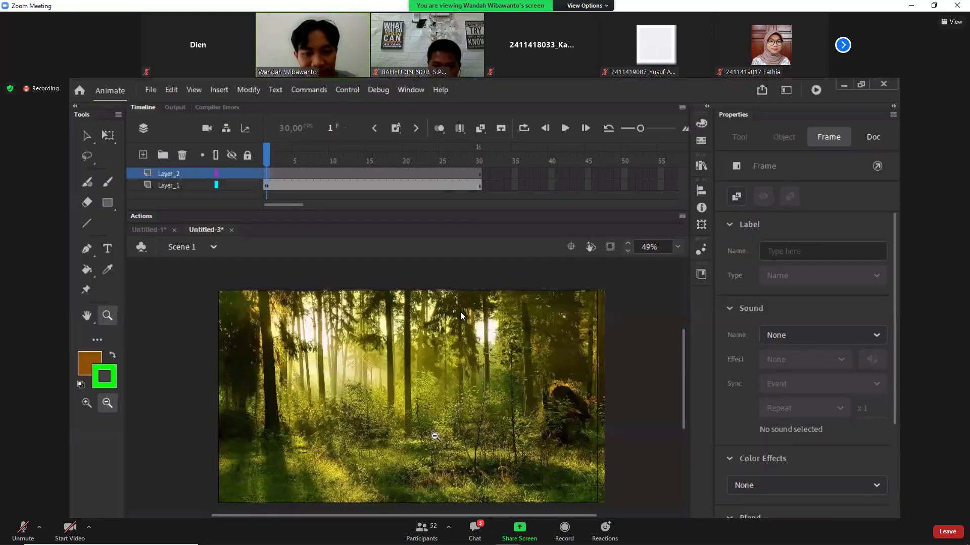
key("ctrl+v")
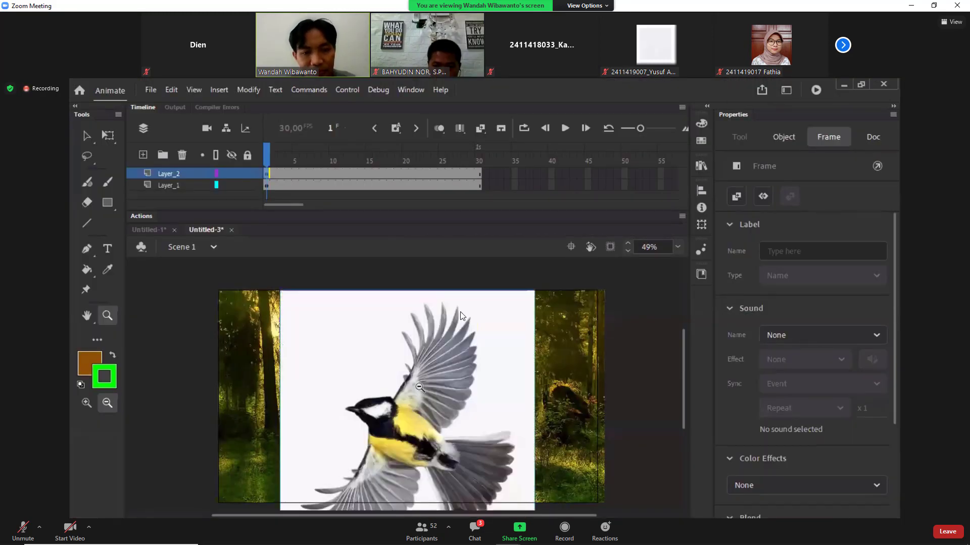
left_click_drag(418, 384, 478, 407)
left_click(452, 437)
left_click(450, 437)
left_click(402, 390)
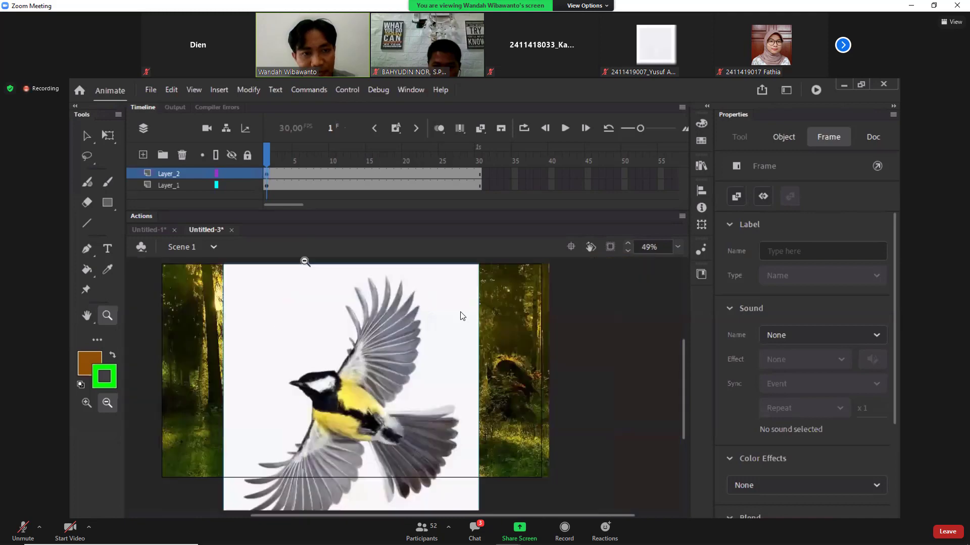
Step: Scale the bird image to about 261 × 285 px with Free Transform and place it at about X 982, Y 209
key("q")
left_click(460, 316)
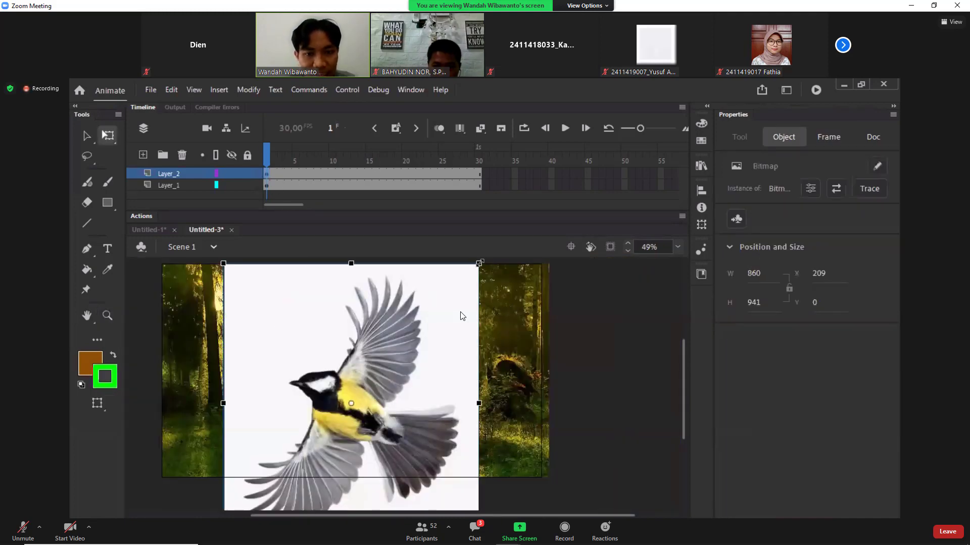
left_click_drag(480, 262, 400, 360)
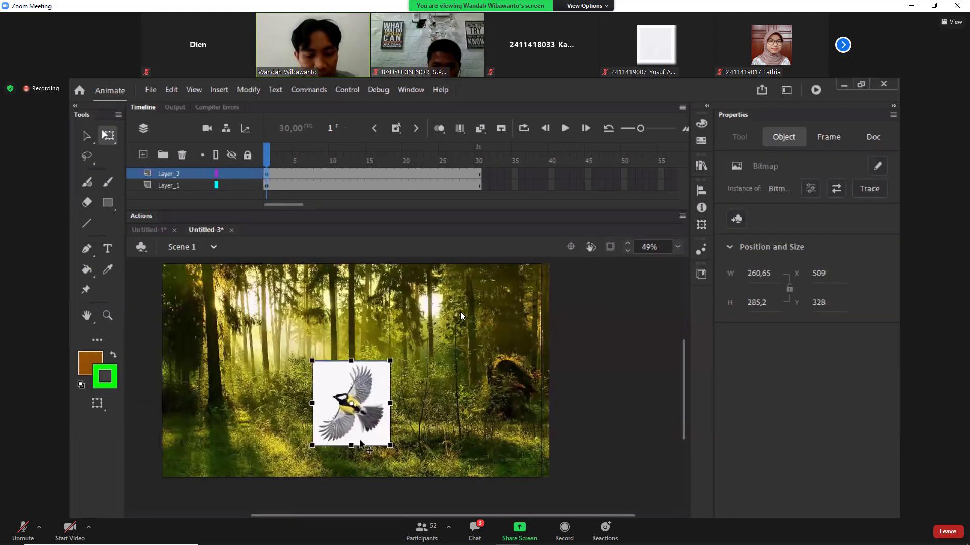
left_click_drag(360, 444, 500, 408)
Step: Try breaking the bird image apart for a close look, and undo the break
key("z")
left_click_drag(440, 314, 563, 426)
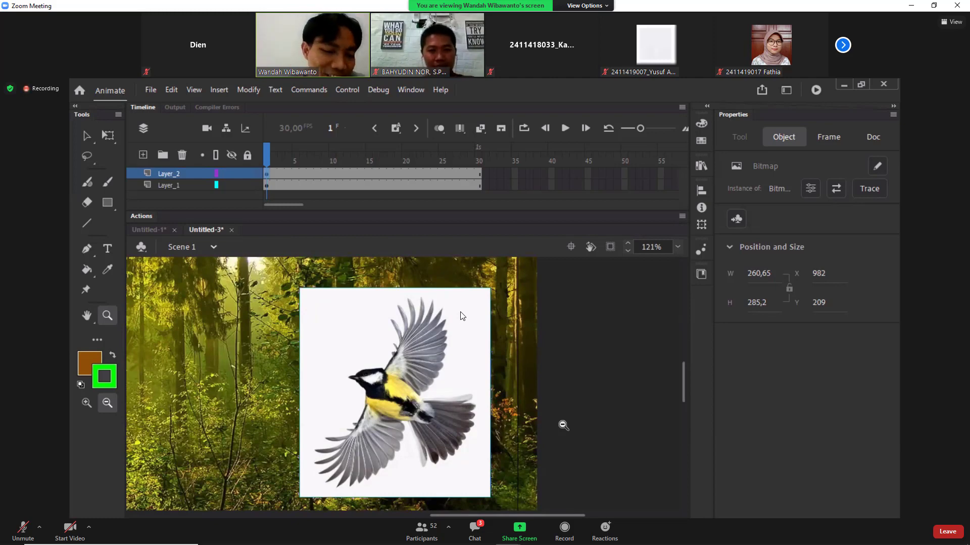
left_click_drag(292, 287, 534, 444)
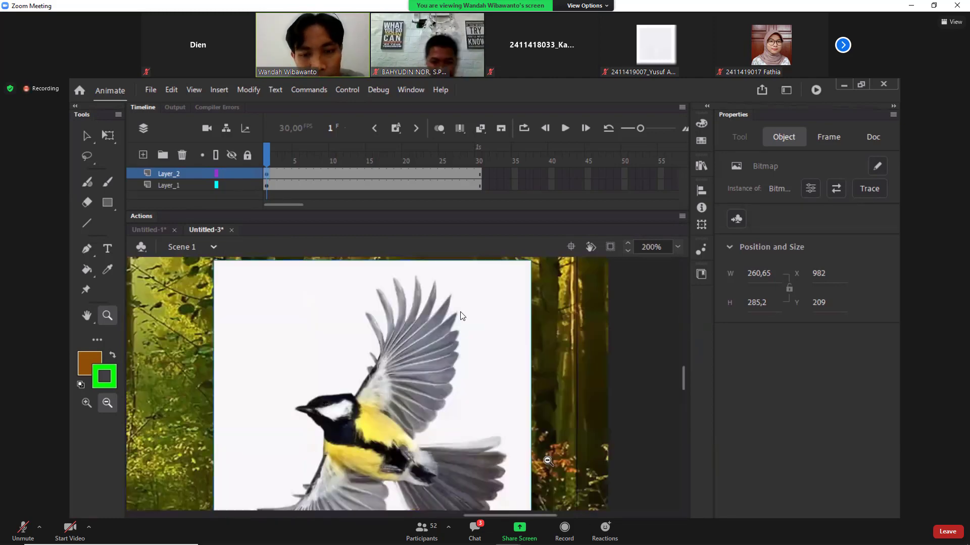
left_click(487, 443)
left_click_drag(320, 309, 537, 483)
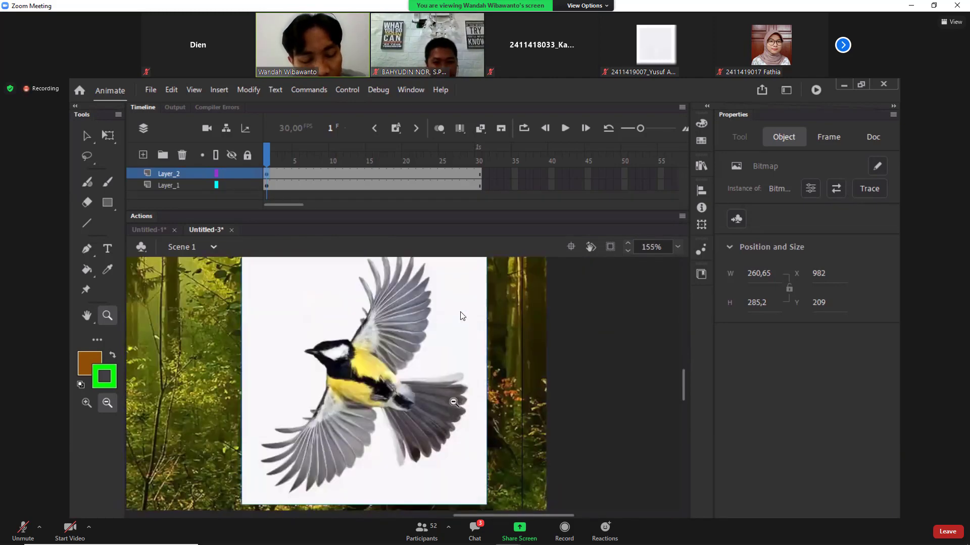
key("ctrl+b")
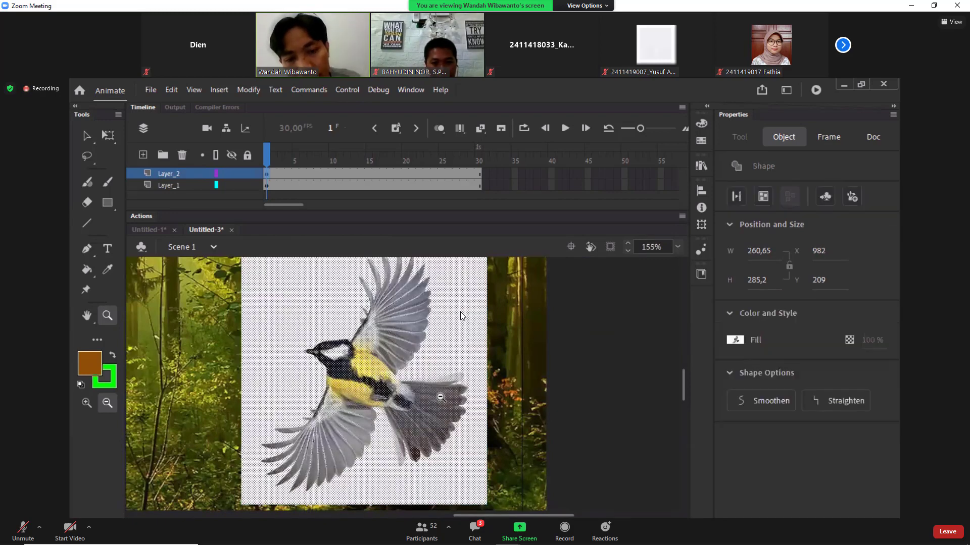
left_click(89, 137)
left_click(599, 369)
left_click(267, 172)
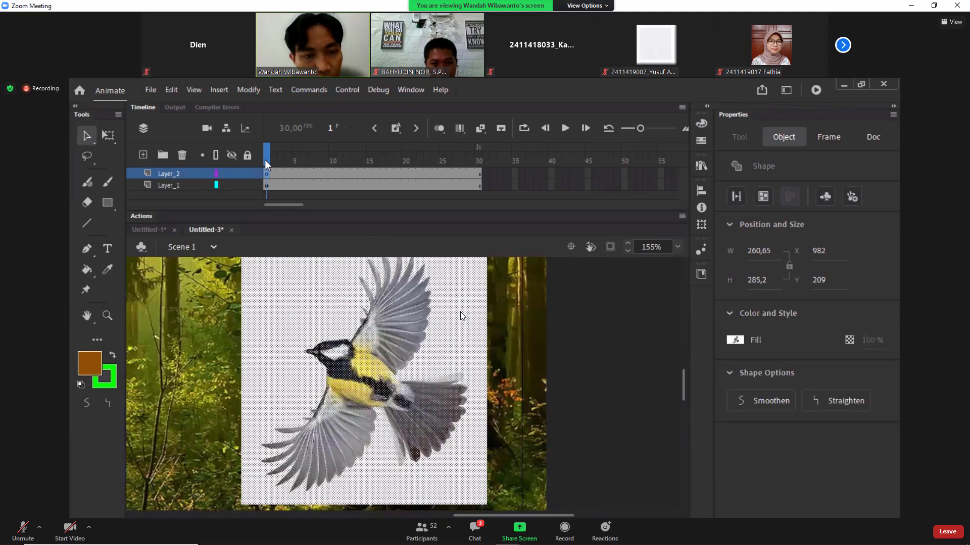
left_click(252, 90)
left_click(252, 90)
key("Escape")
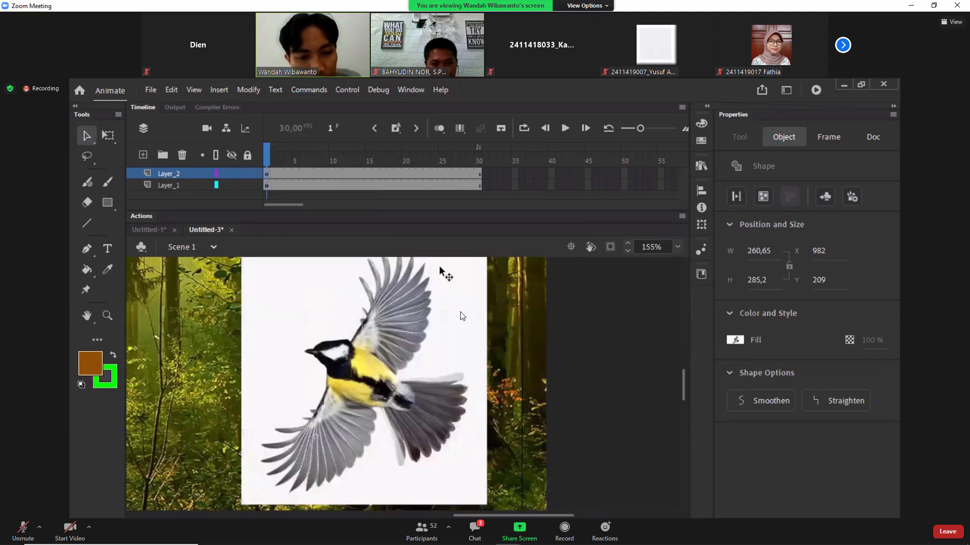
left_click(403, 382)
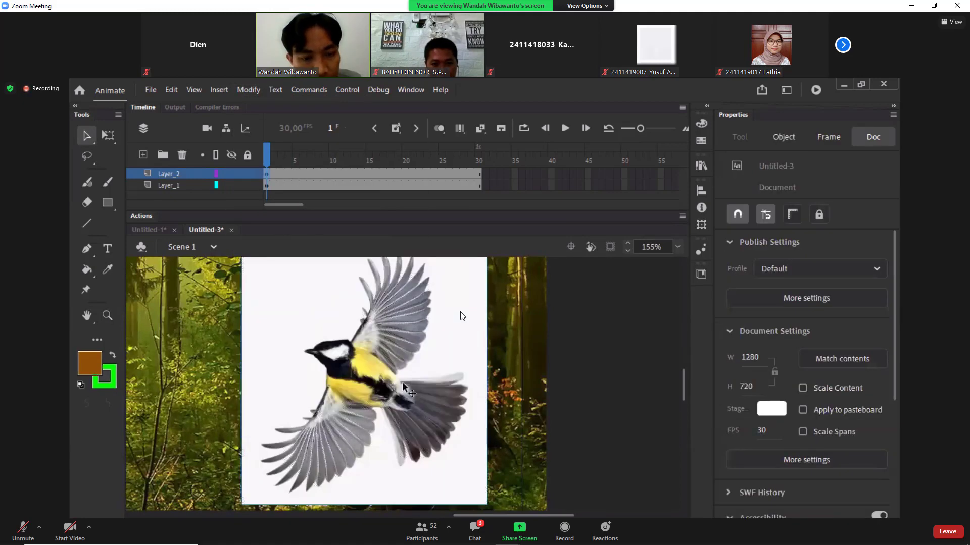
Step: Break apart the bird bitmap on Layer_2 into an editable shape
left_click(404, 388)
left_click(249, 90)
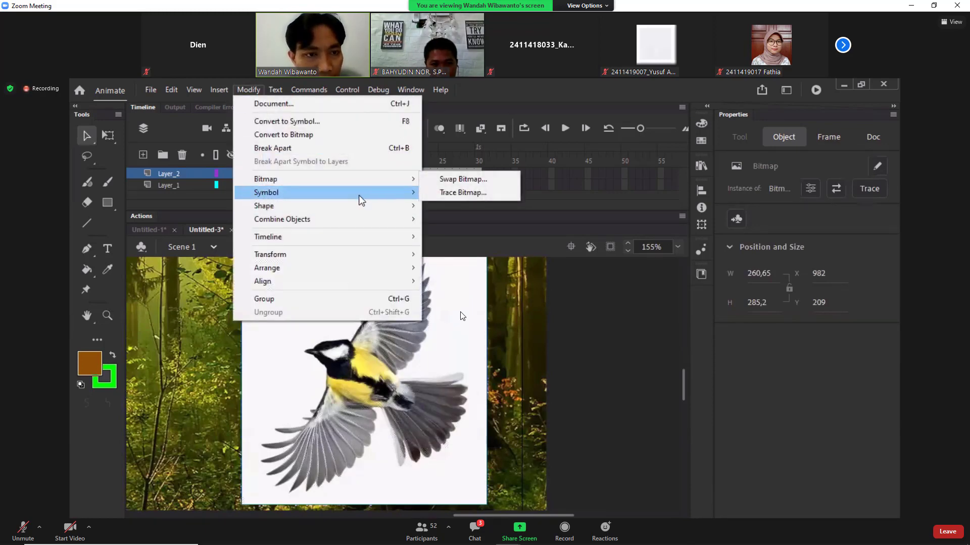
left_click(359, 151)
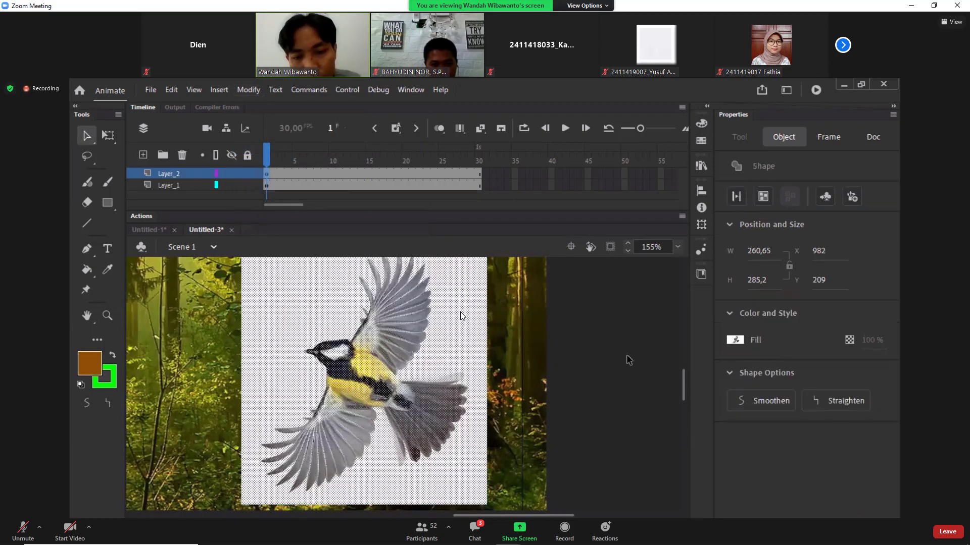
left_click(627, 356)
left_click(343, 390)
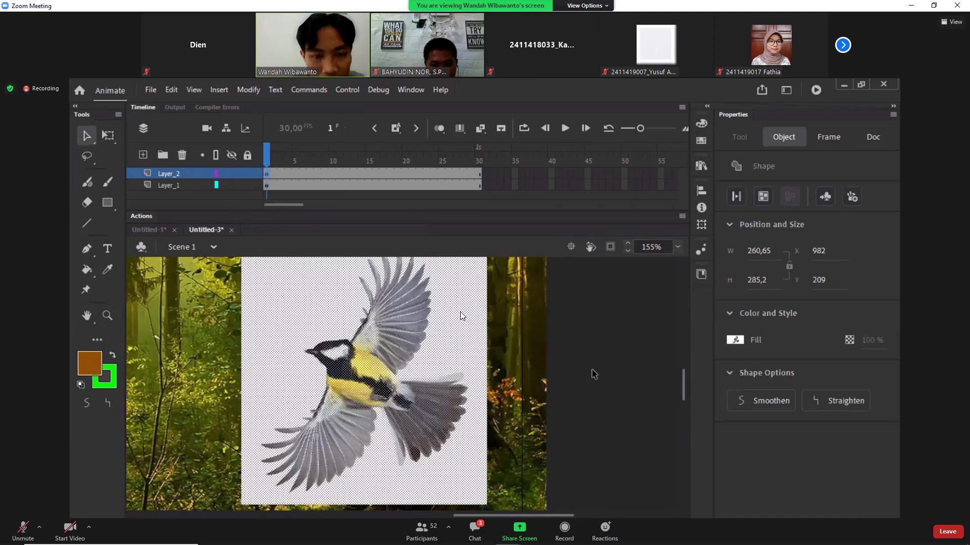
left_click(594, 374)
Step: Delete the white background around the bird using the Magic Wand, and select the remaining bird shape
left_click(82, 158)
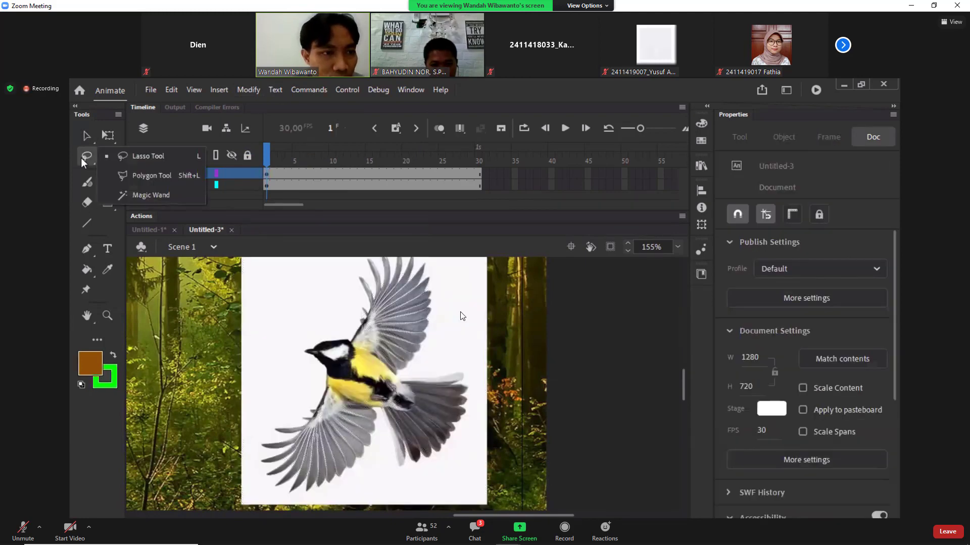
left_click(154, 197)
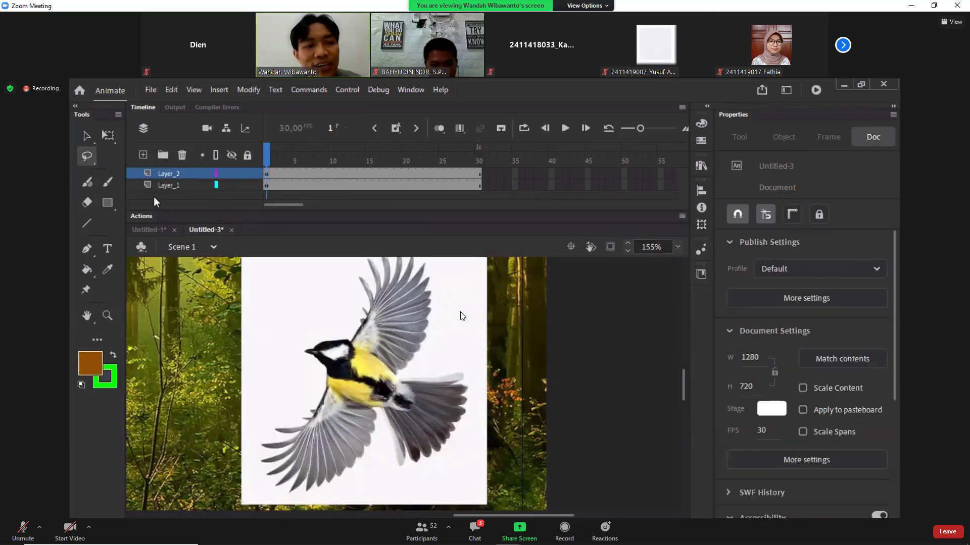
left_click(307, 314)
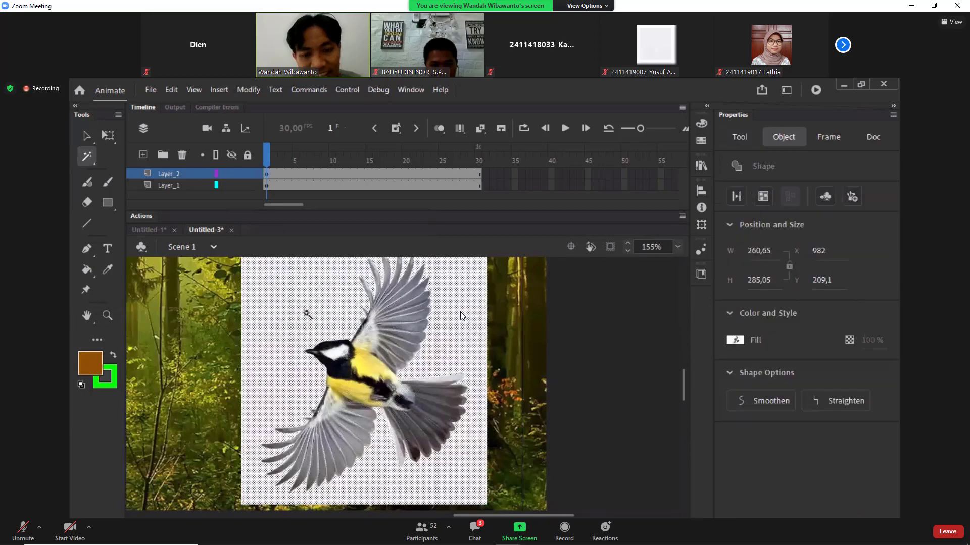
key("Delete")
key("z")
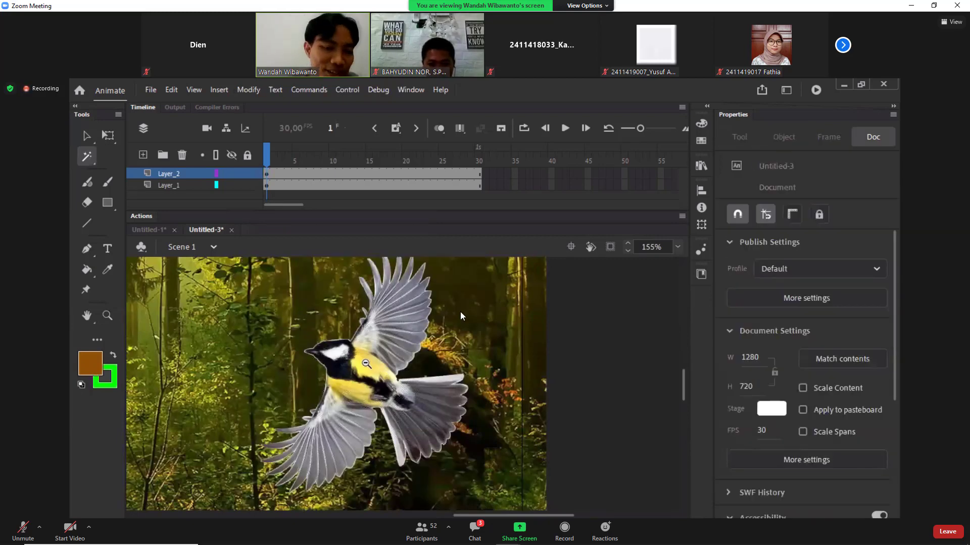
left_click(376, 377)
left_click(376, 377)
left_click_drag(425, 337, 563, 440)
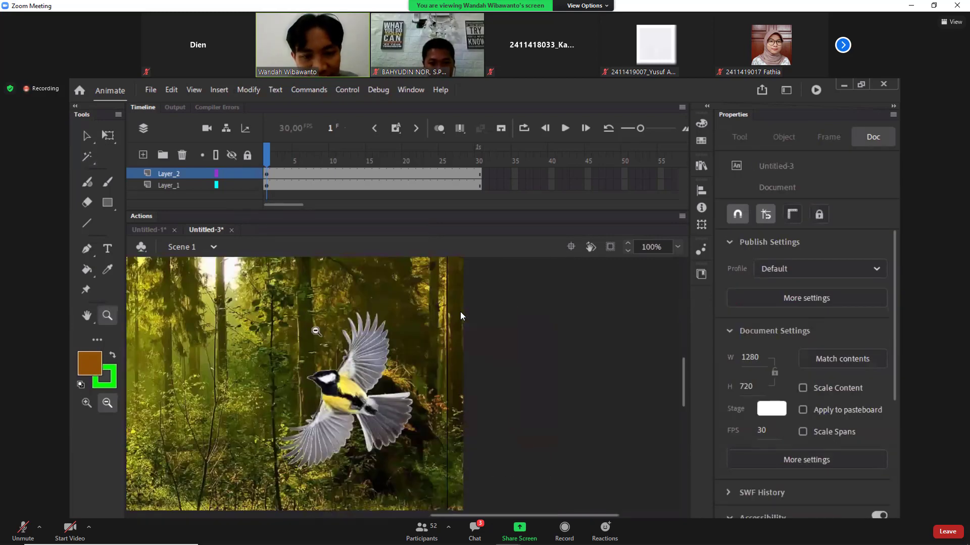
left_click(87, 136)
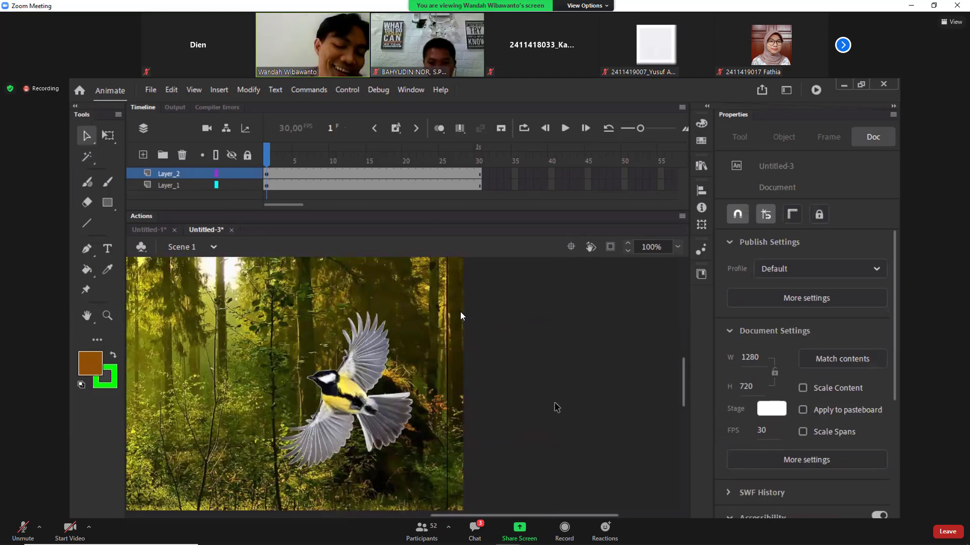
left_click(381, 368)
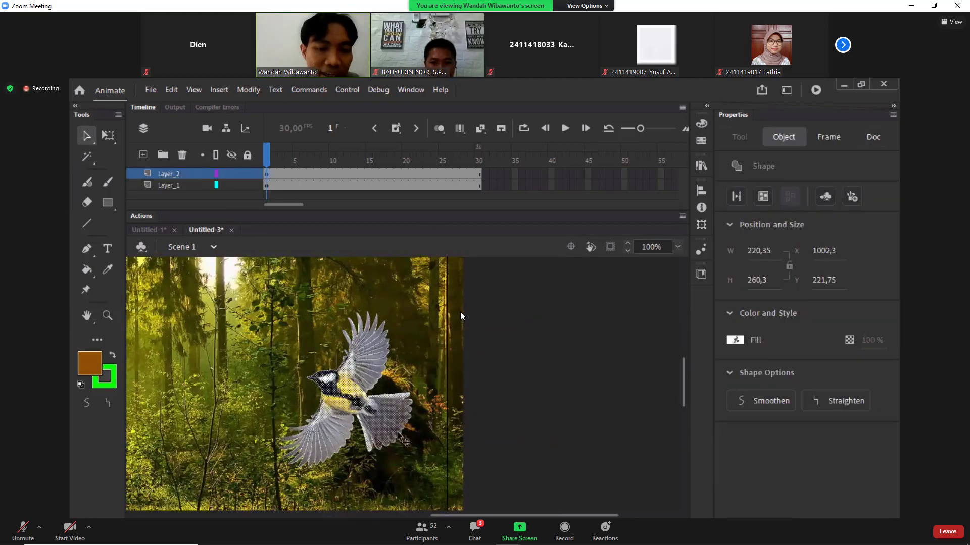
Step: Move the cut-out bird off the stage onto the pasteboard and scale it to about 123 × 189 px with Free Transform
left_click_drag(399, 446, 558, 429)
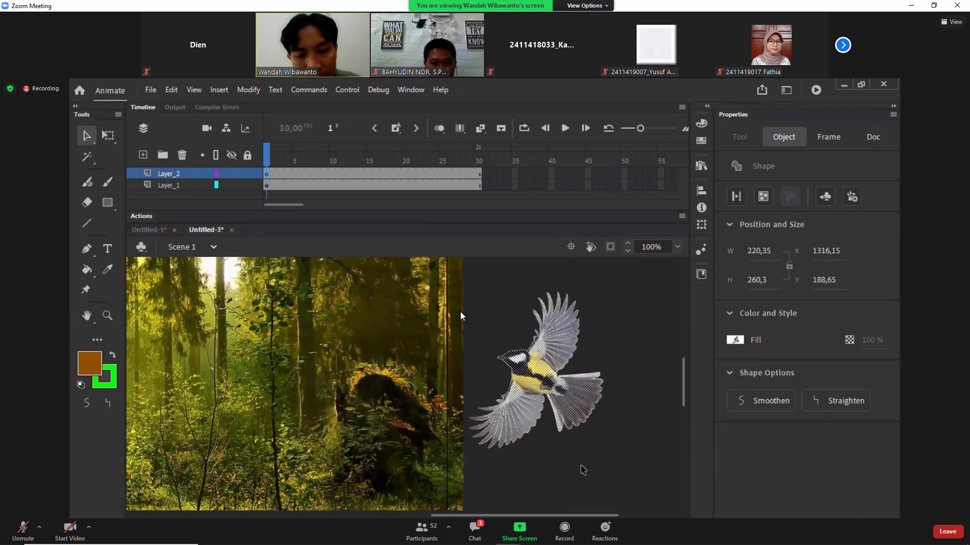
key("q")
left_click_drag(617, 461, 605, 421)
key("v")
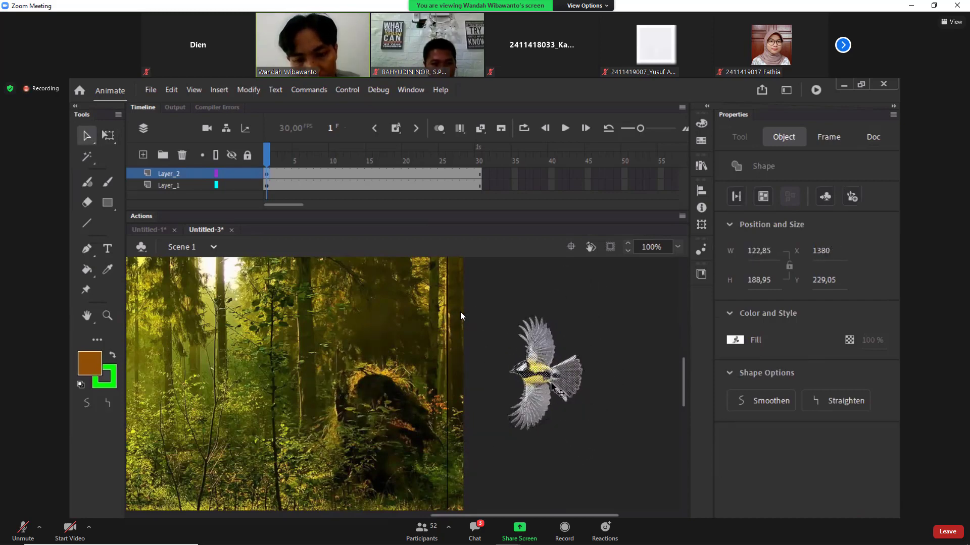
Step: Try the smaller bird over the forest background and move it back onto the pasteboard beside the stage
left_click_drag(552, 385, 394, 371)
left_click(529, 373)
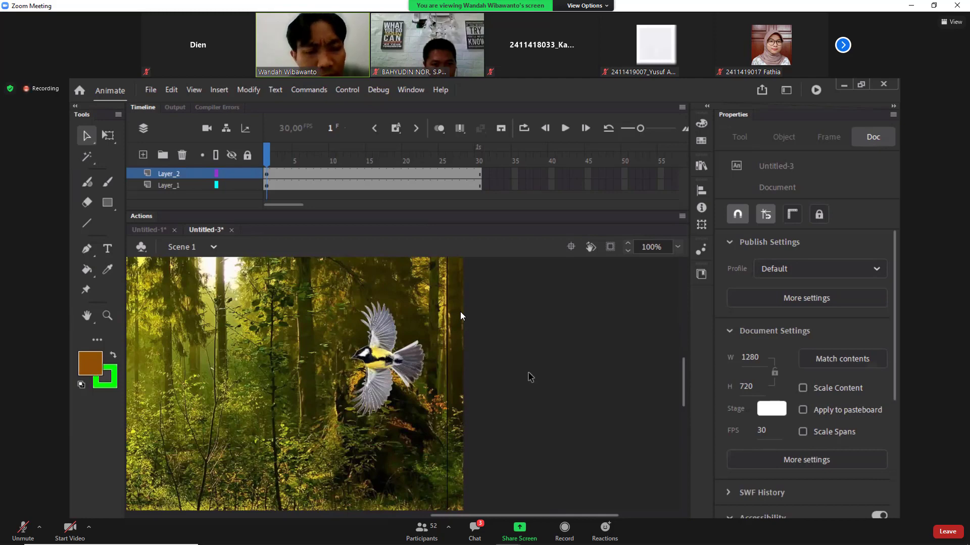
left_click_drag(380, 371, 523, 361)
left_click(541, 407)
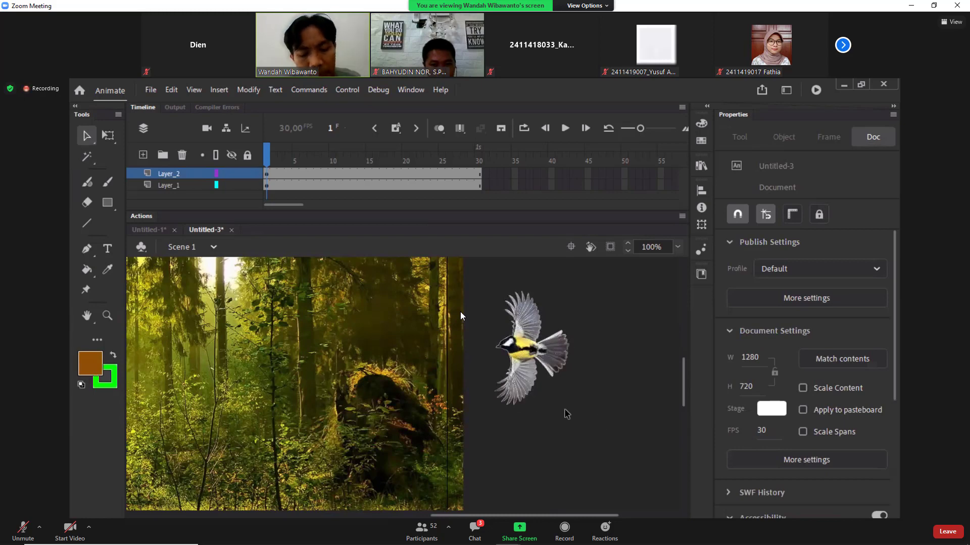
Step: Examine the bird's cut-out edge up close, especially where the head meets the wing
key("z")
left_click_drag(492, 308, 555, 379)
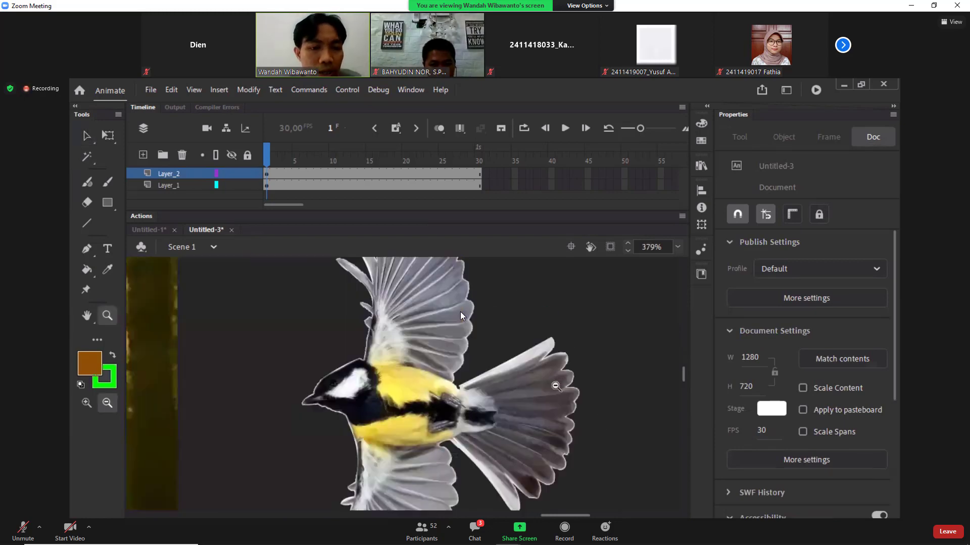
left_click_drag(362, 325, 409, 388)
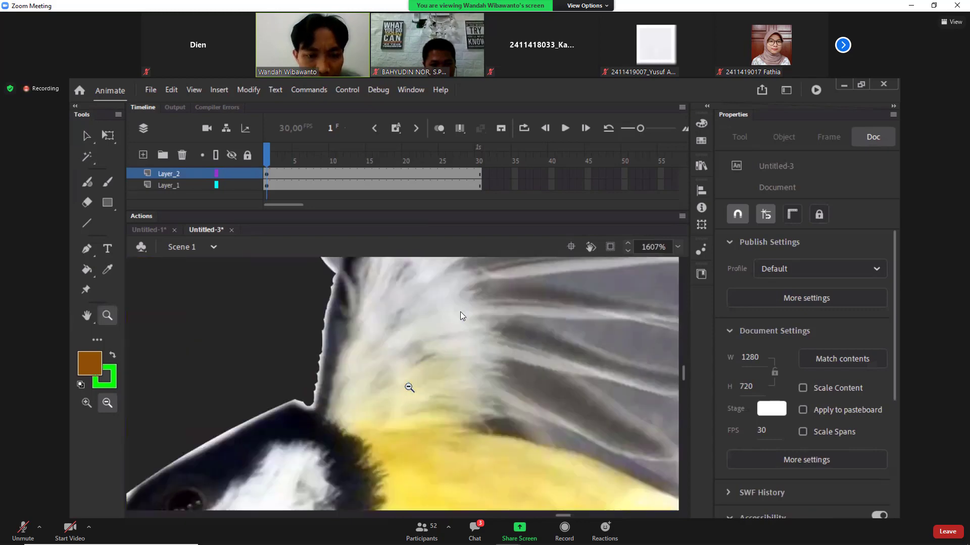
left_click_drag(281, 305, 412, 433)
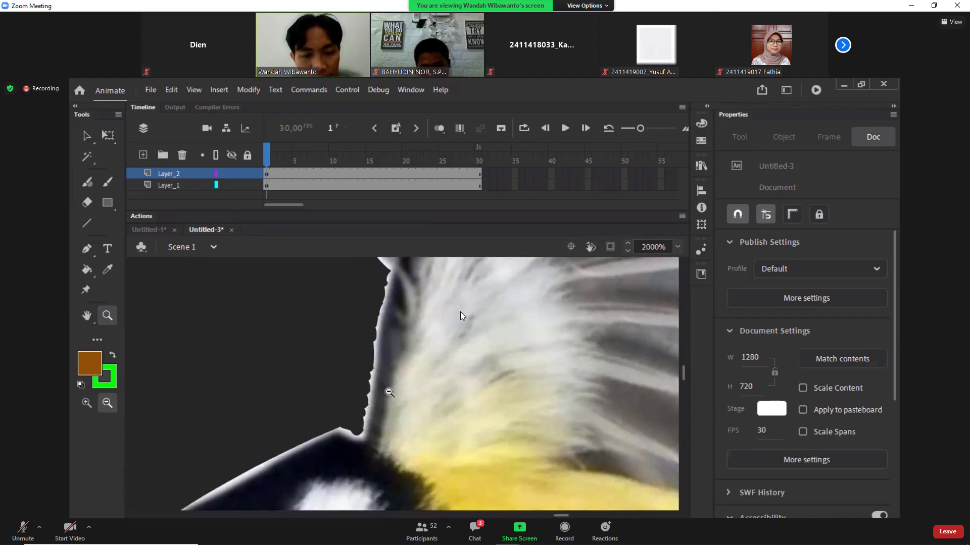
left_click(444, 422)
left_click(442, 433)
left_click(399, 436)
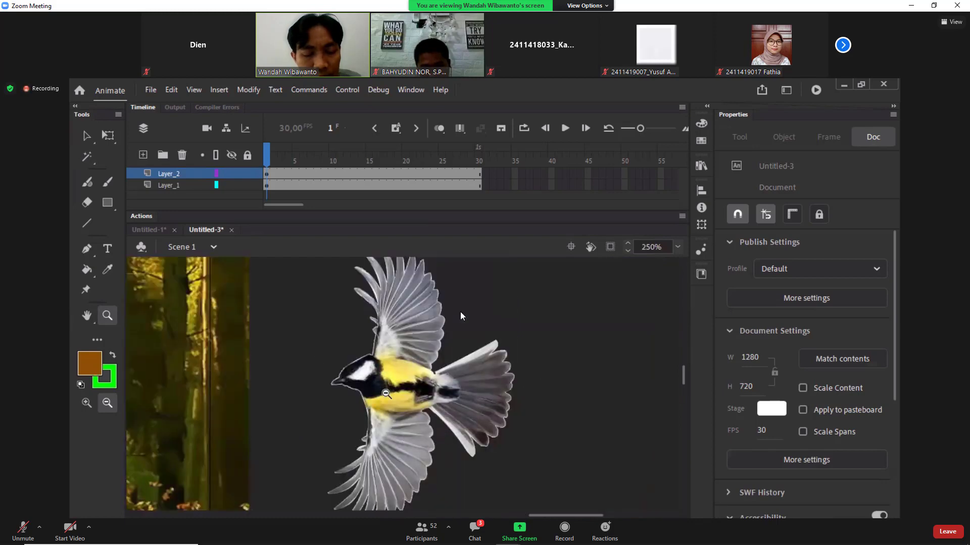
left_click(410, 399)
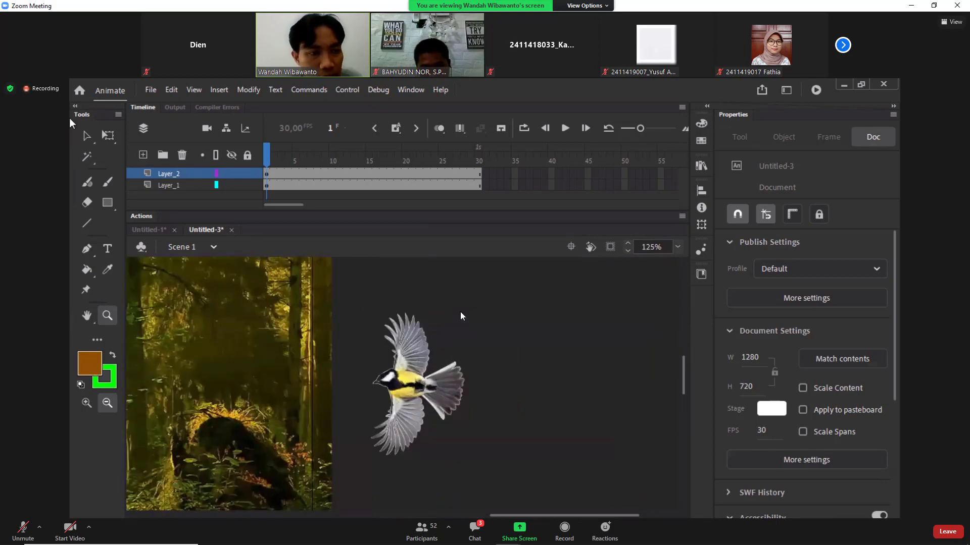
Step: Place the bird beside the stage on the pasteboard at about X 1369, Y 117
left_click(87, 139)
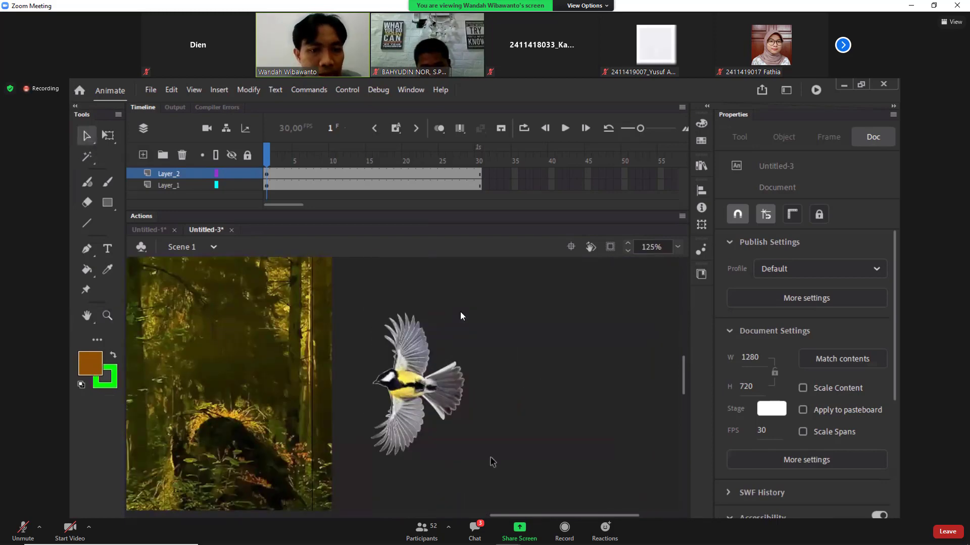
left_click_drag(411, 397, 420, 341)
key("z")
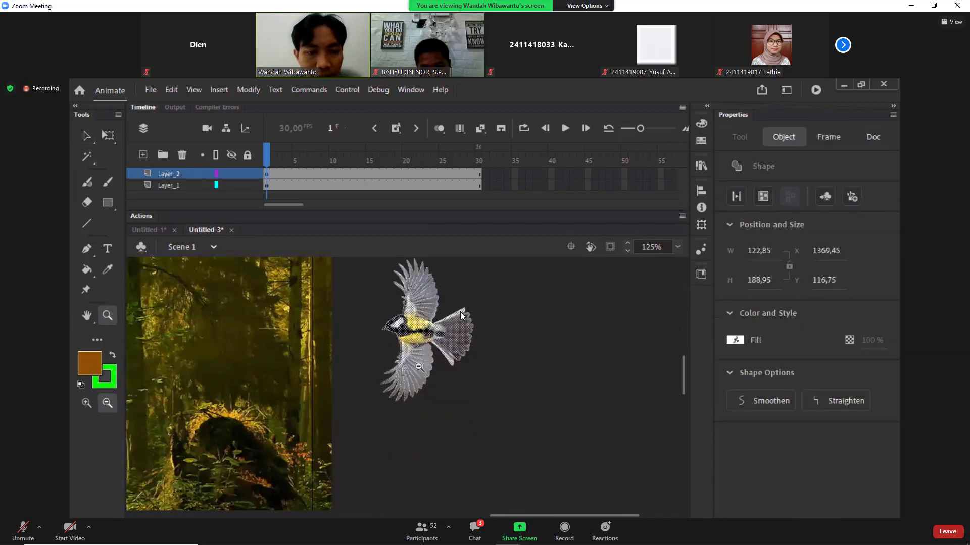
left_click(419, 367, "alt")
key("v")
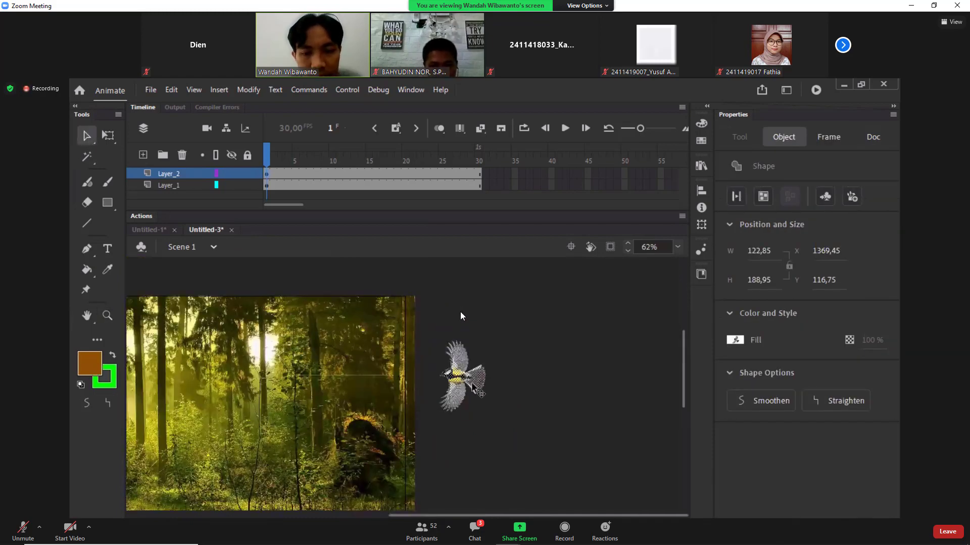
Step: Convert the selected bird shape to a Movie Clip symbol named burung
right_click(466, 378)
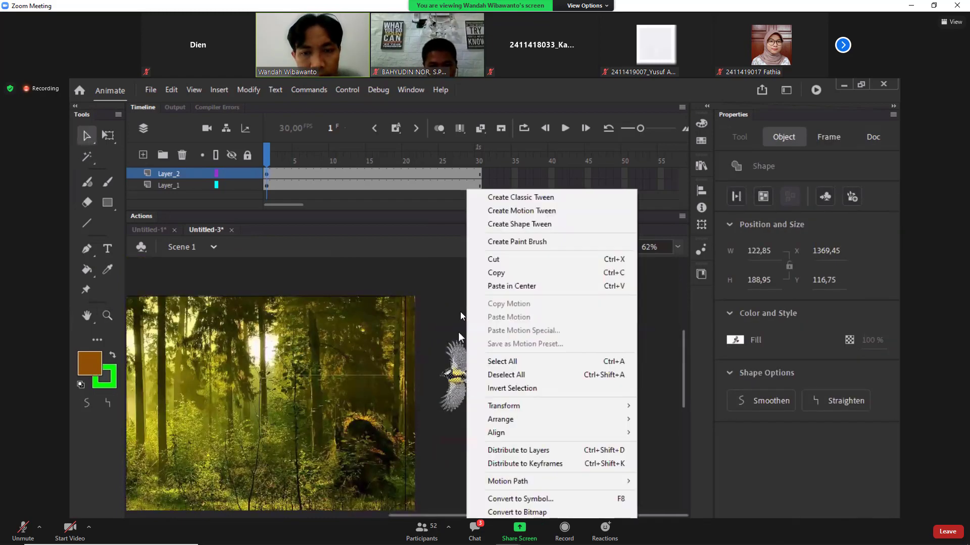
left_click(586, 501)
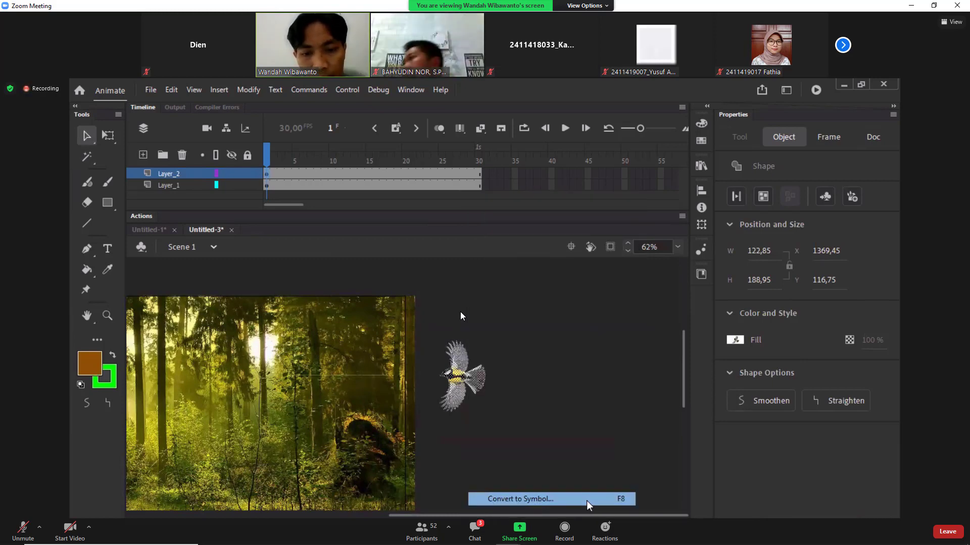
left_click_drag(417, 148, 544, 249)
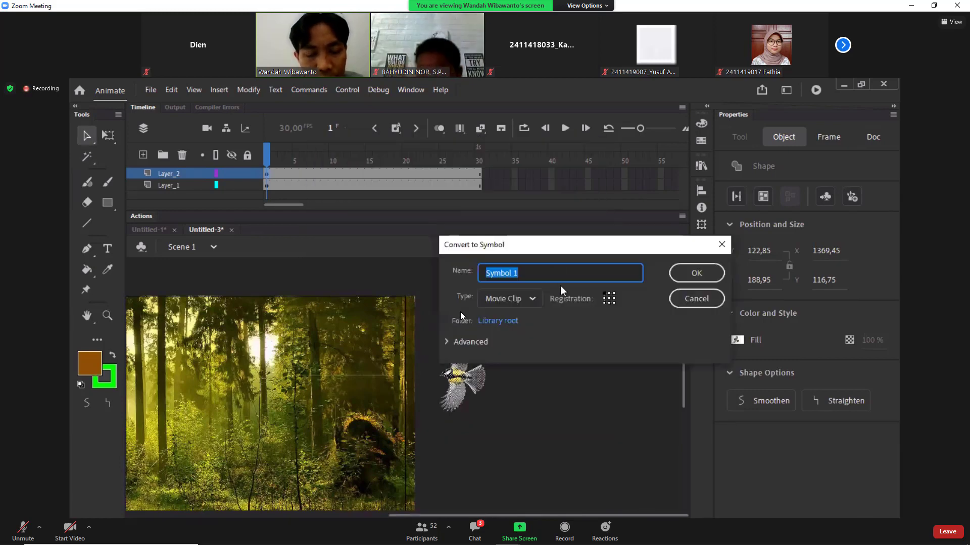
type("burung")
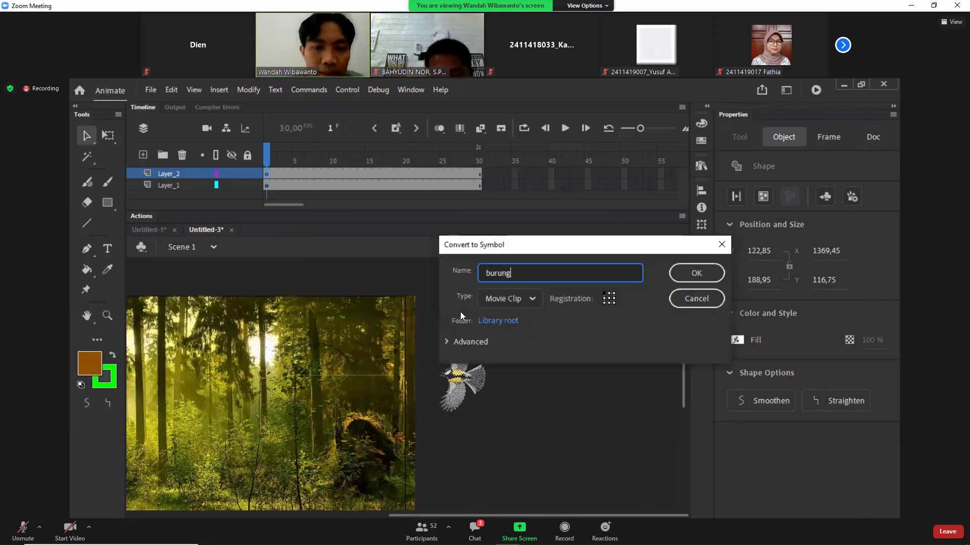
left_click(609, 298)
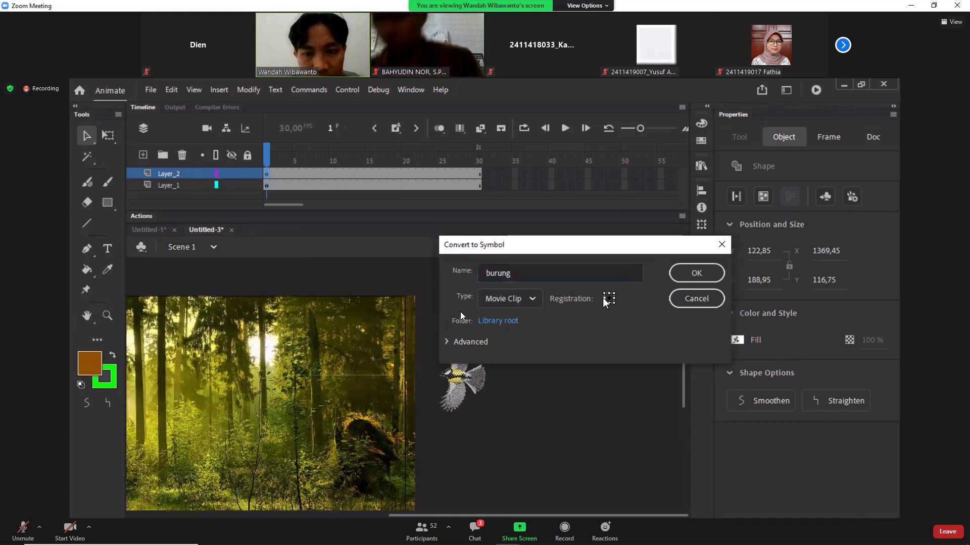
left_click(689, 275)
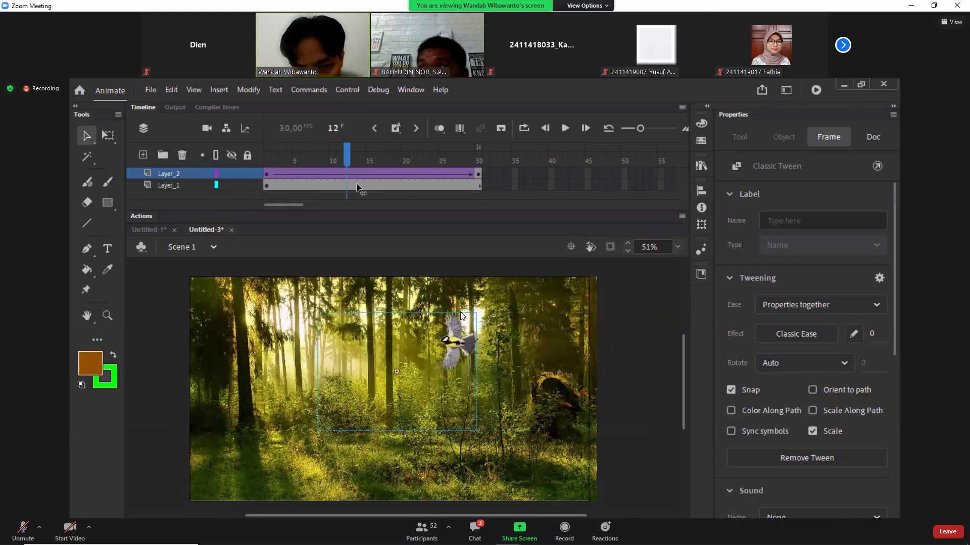
Step: Go to frame 30 of the bird's classic tween and open the Tween 2 symbol for editing
left_click(474, 194)
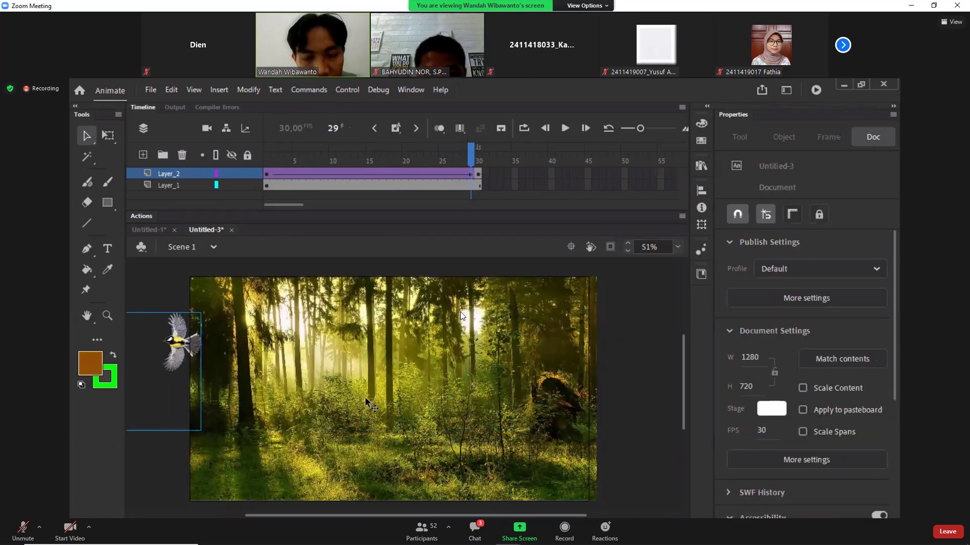
left_click(478, 157)
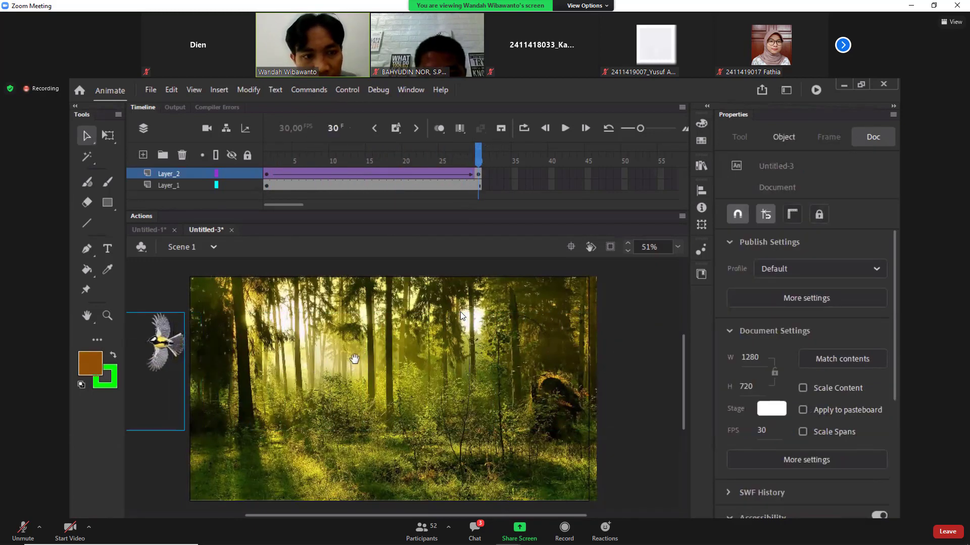
left_click_drag(353, 359, 542, 347)
double_click(362, 337)
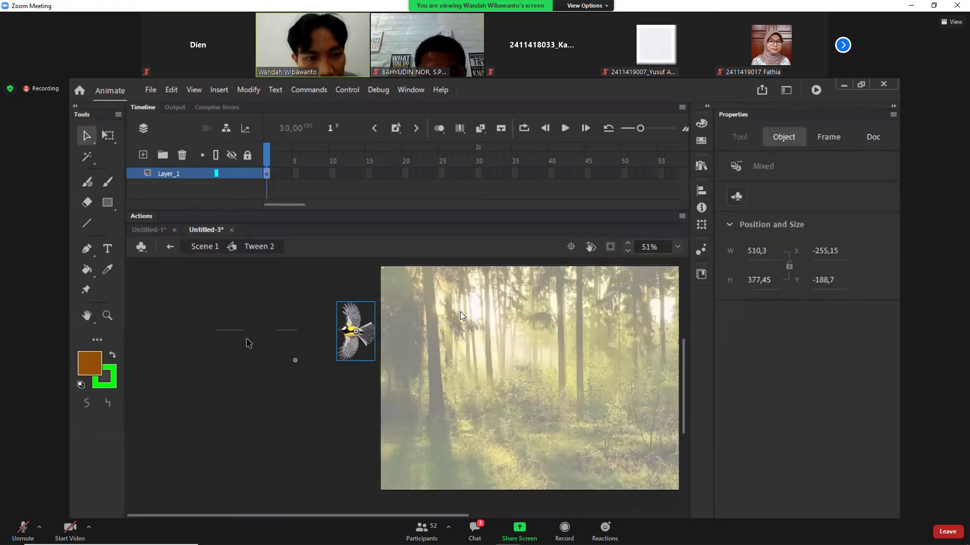
Step: Delete the two stray line fragments beside the bird inside Tween 2 and return to Scene 1
left_click_drag(183, 297, 312, 373)
left_click(295, 334)
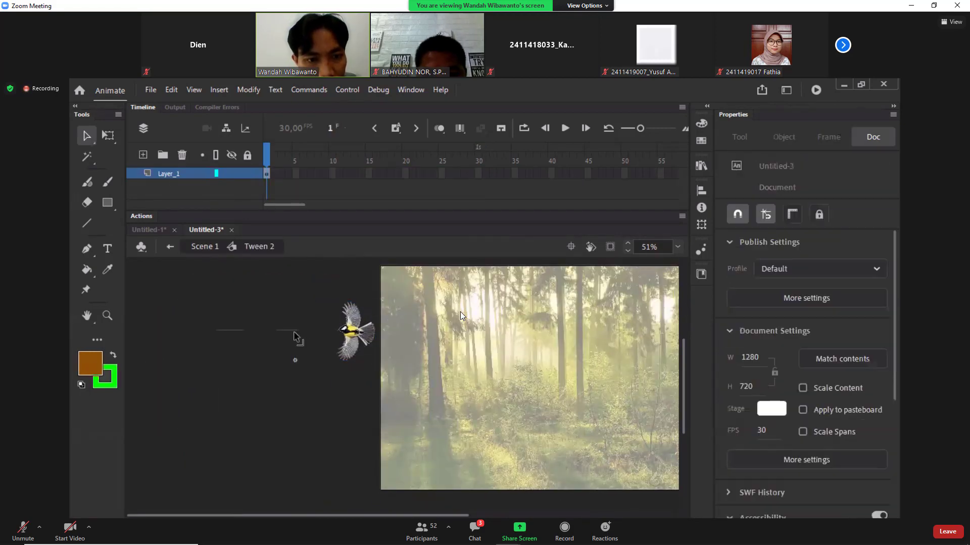
left_click(293, 331)
left_click(292, 337)
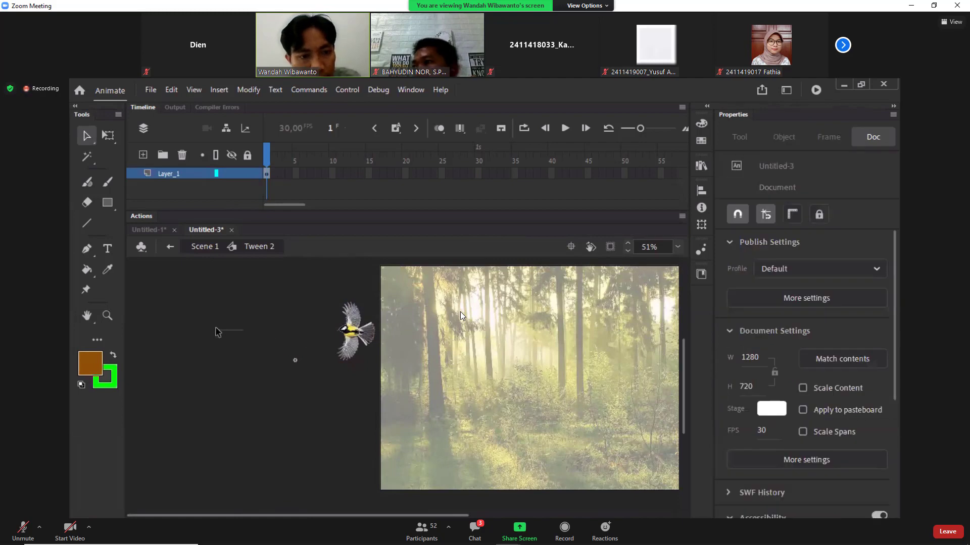
left_click(237, 334)
left_click(247, 340)
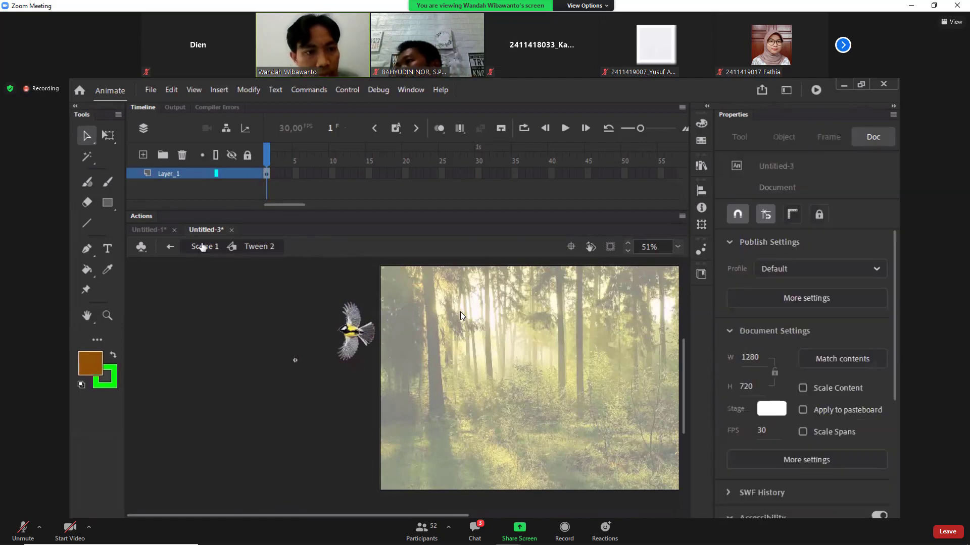
left_click(203, 247)
left_click(264, 339)
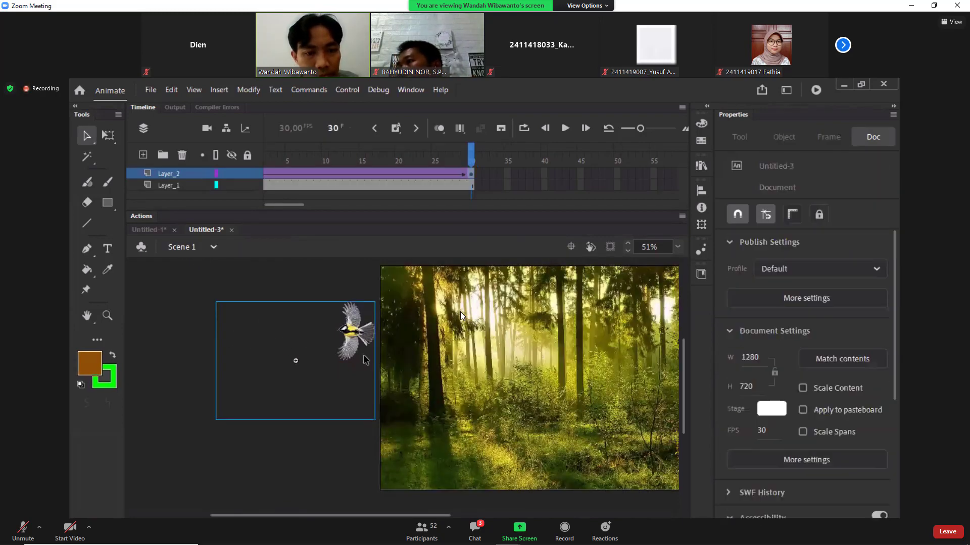
Step: Reopen Tween 2 to check the empty area around the bird for leftover shapes, and return to Scene 1
left_click(356, 334)
double_click(356, 334)
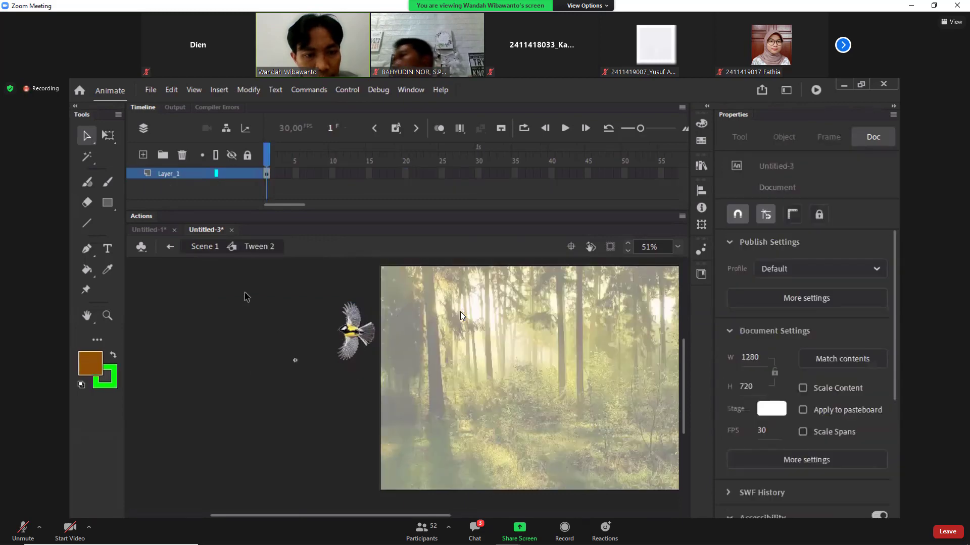
left_click(235, 318)
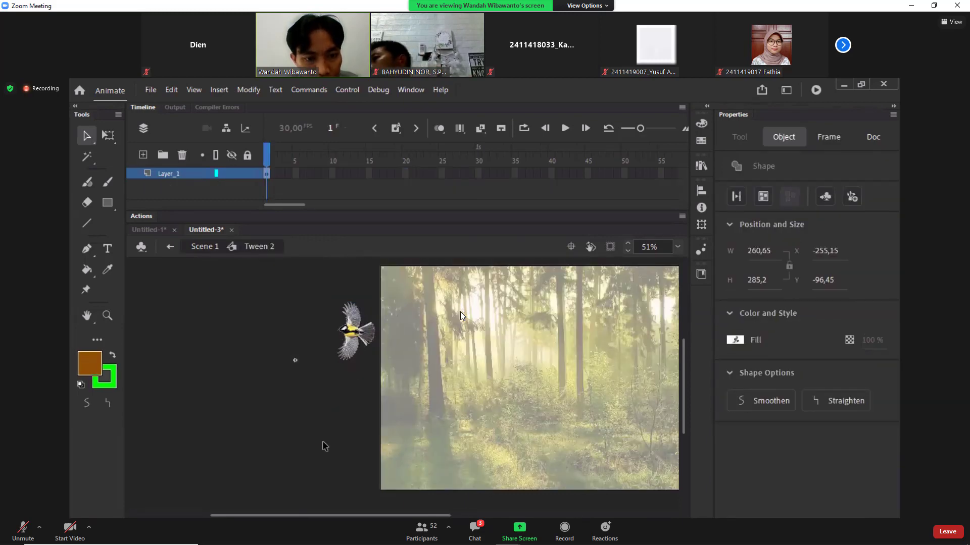
left_click(355, 333)
left_click(308, 426)
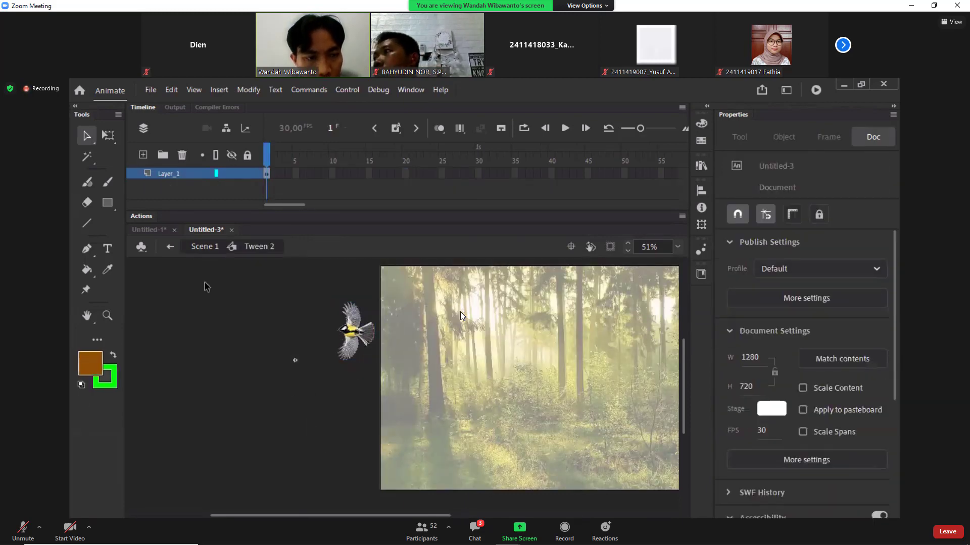
left_click(204, 248)
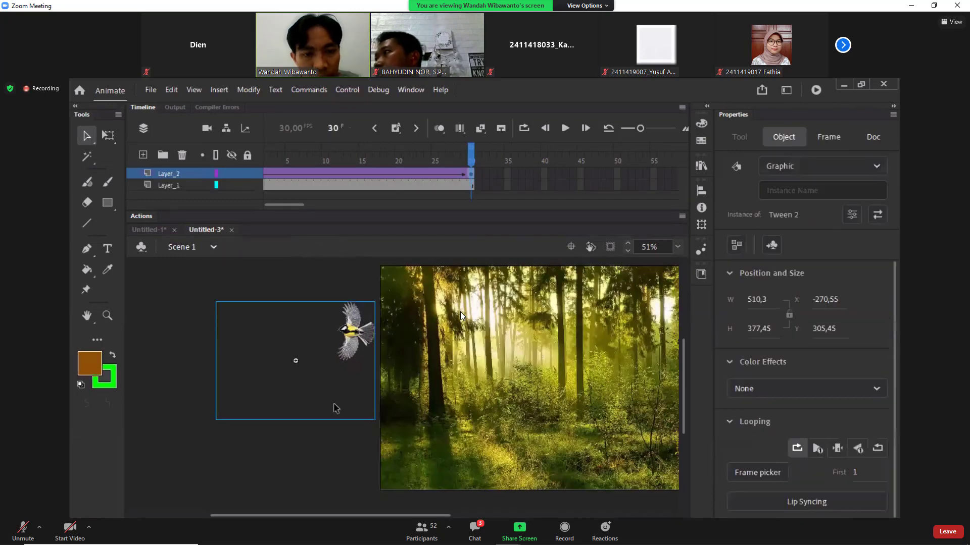
Step: Deselect the bird and test the movie to preview its flight across the forest
left_click(357, 448)
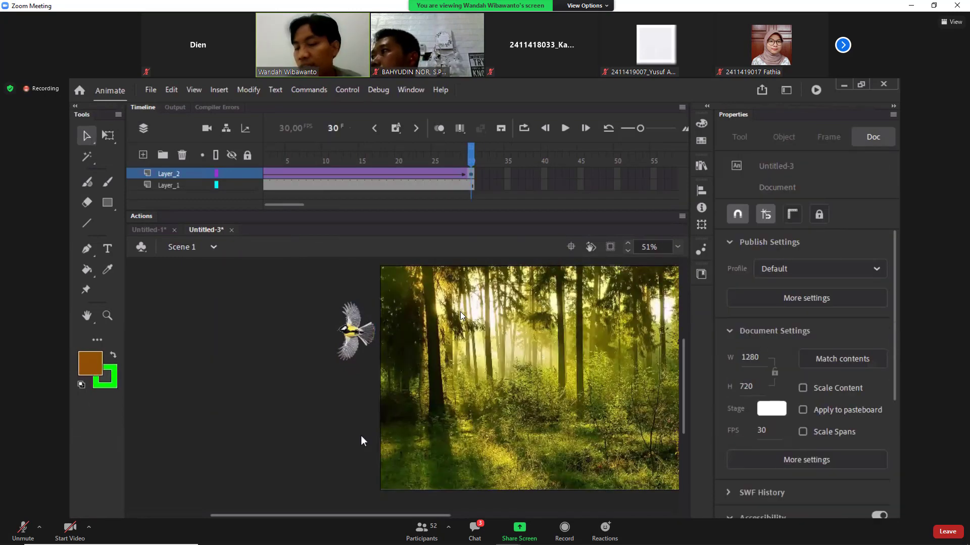
key("ctrl+Return")
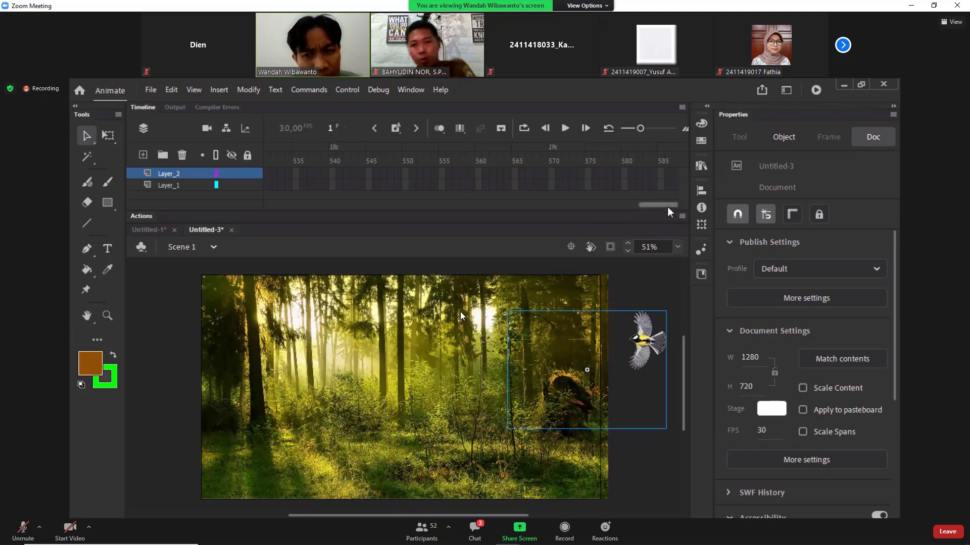
left_click_drag(663, 206, 101, 129)
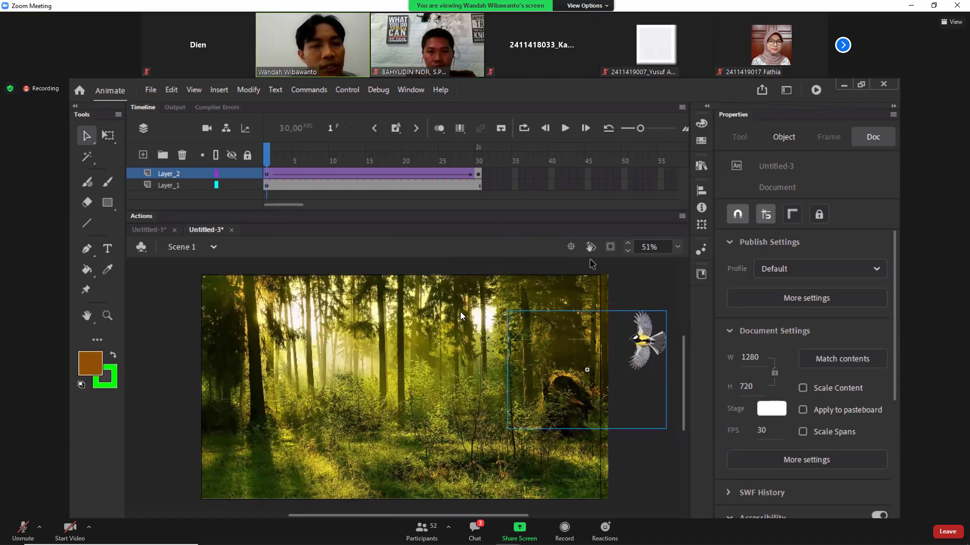
left_click(644, 298)
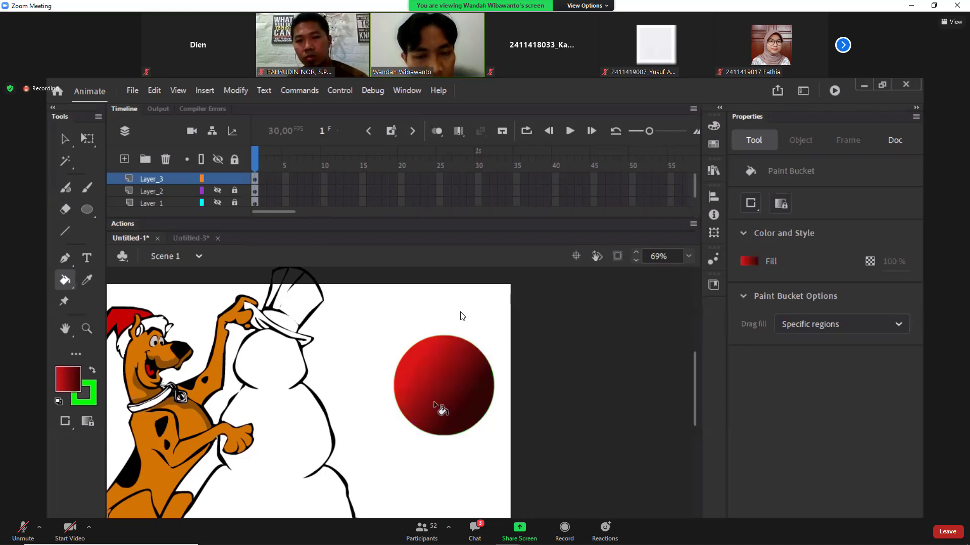
Step: Refill the circle on Layer_3 of Untitled-1 with the red-to-black gradient from different points using the Paint Bucket
left_click(476, 425)
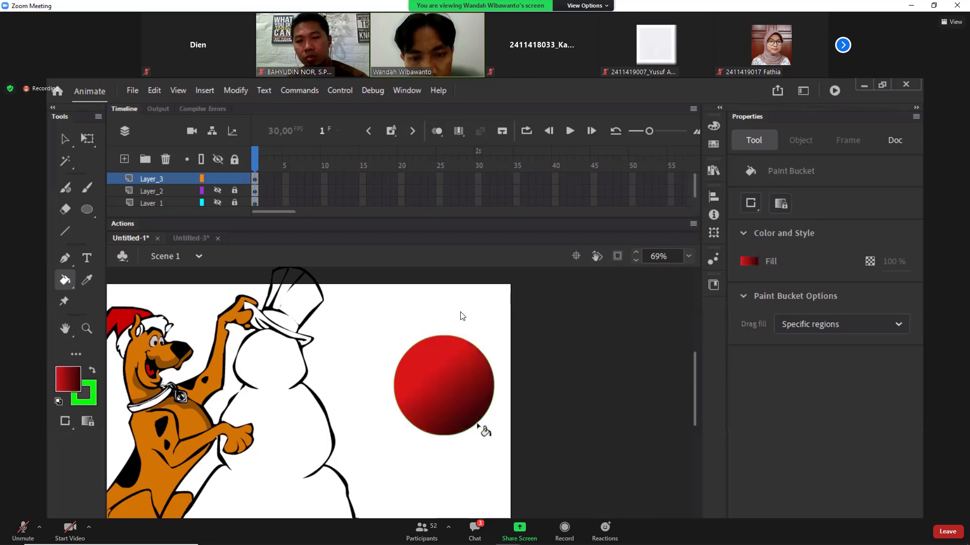
left_click(433, 387)
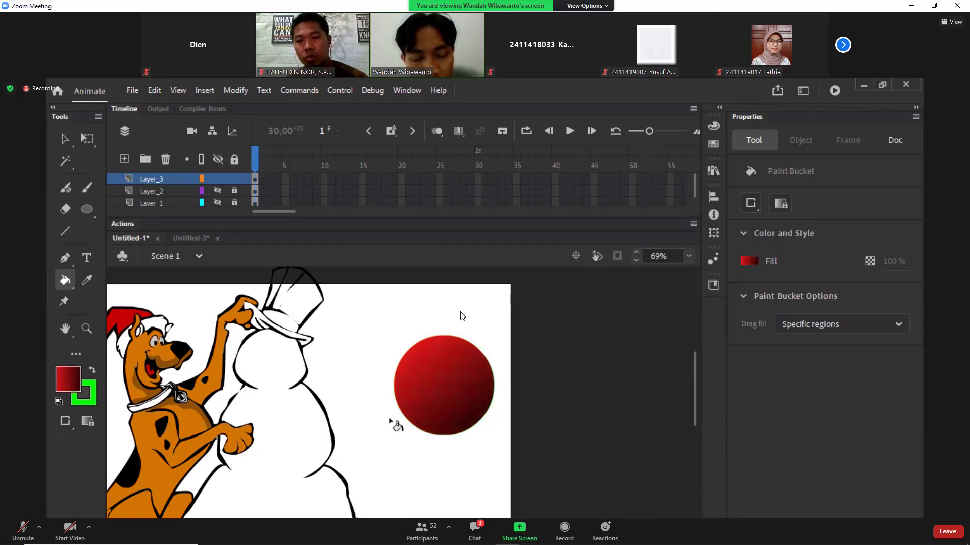
Step: Add a pink D38D8D stop to the red-to-black linear gradient and refill the circle with the gradient running horizontally
mouse_move(408, 389)
left_mouse_down()
mouse_move(483, 396)
mouse_move(481, 379)
mouse_move(467, 407)
mouse_move(481, 393)
left_mouse_up()
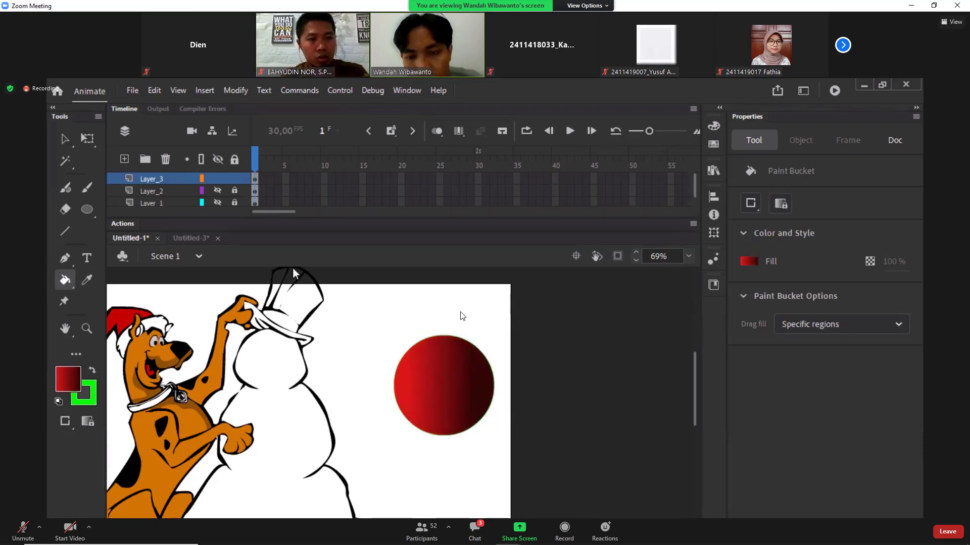
left_click(714, 126)
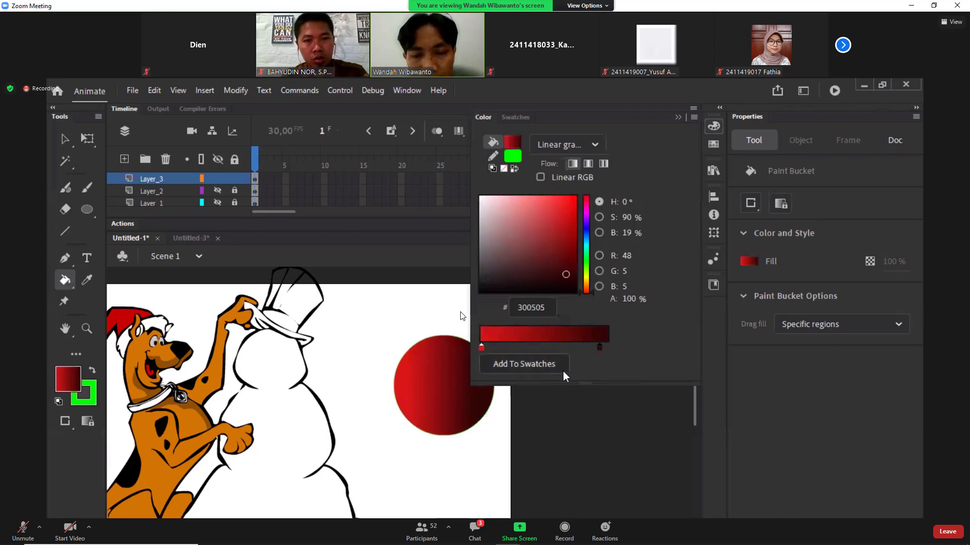
left_click(520, 346)
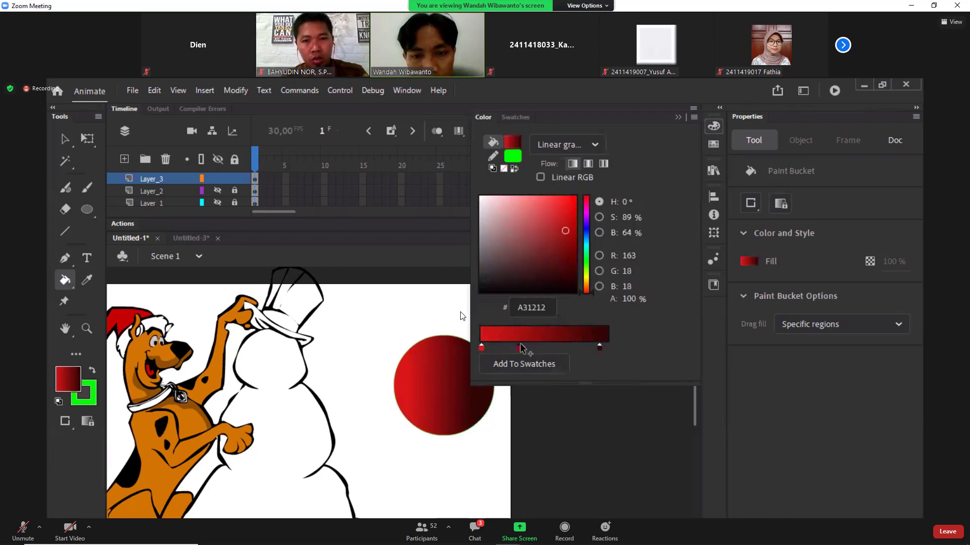
left_click_drag(512, 234, 511, 213)
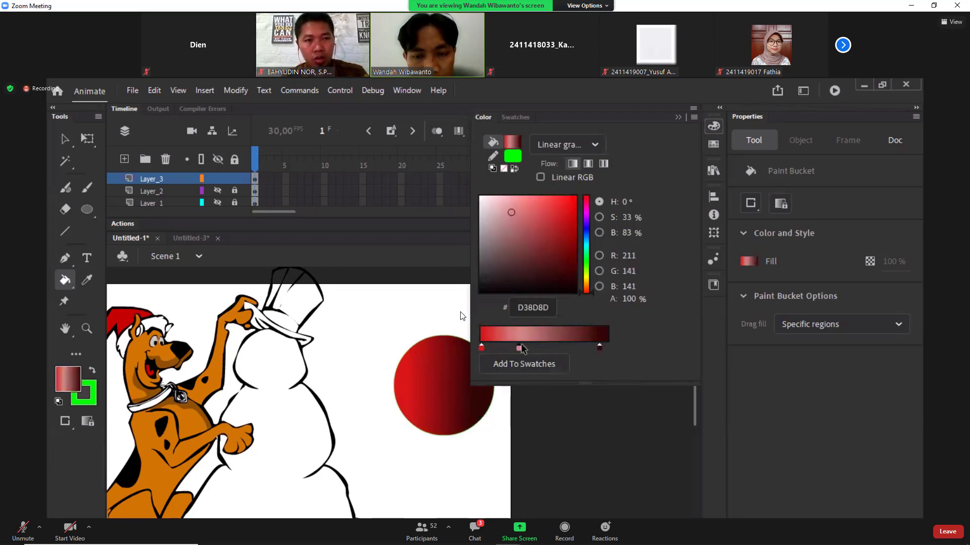
left_click(540, 347)
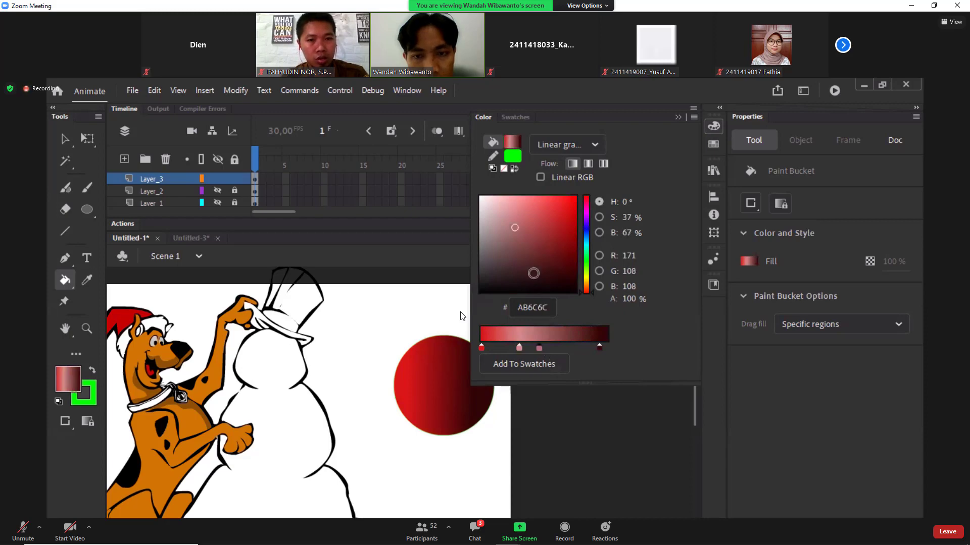
left_click_drag(561, 397, 545, 394)
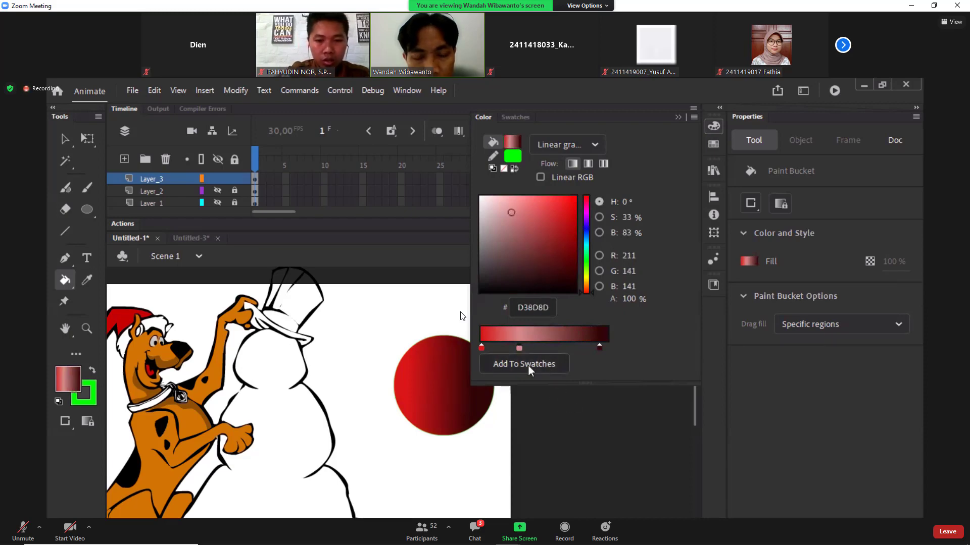
left_click(434, 397)
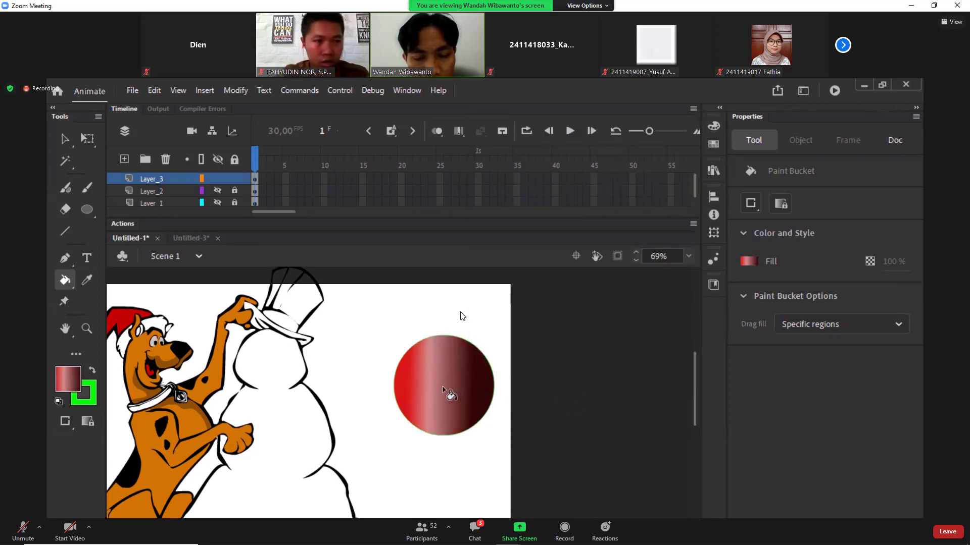
mouse_move(429, 376)
left_mouse_down()
mouse_move(407, 385)
mouse_move(446, 399)
mouse_move(480, 389)
mouse_move(458, 371)
mouse_move(470, 410)
mouse_move(482, 385)
left_mouse_up()
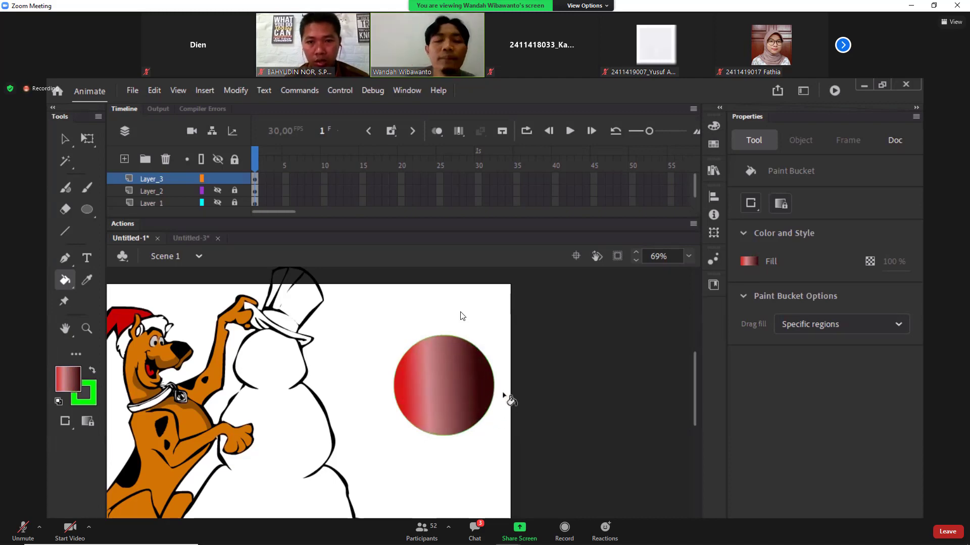
Step: Remove the pink middle stop from the linear gradient and refill the circle with plain red-to-black
left_click(713, 126)
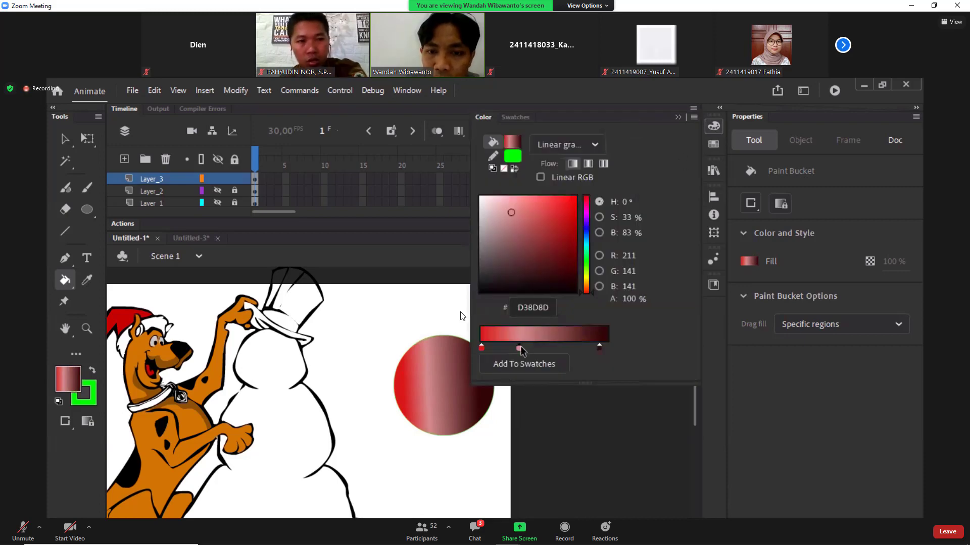
left_click_drag(521, 347, 524, 385)
left_click(435, 389)
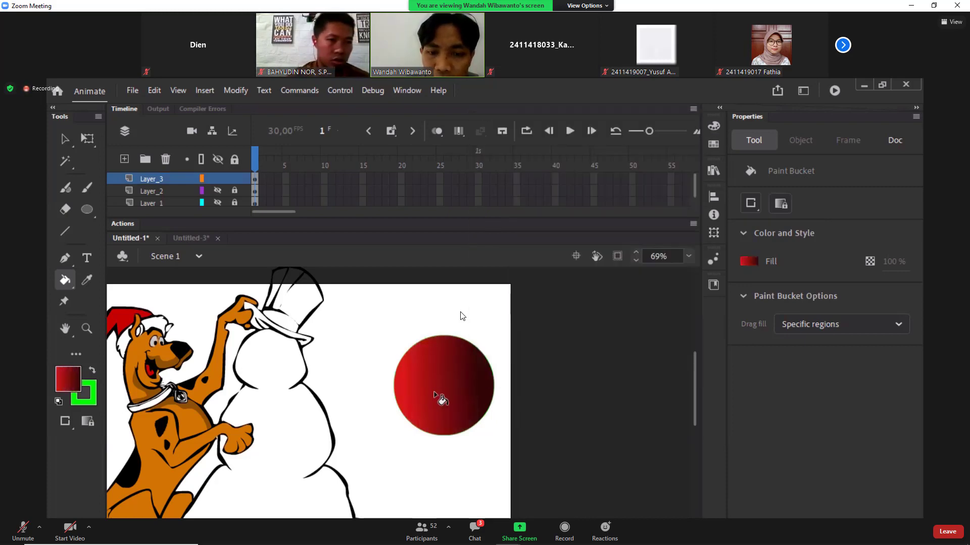
left_click(461, 388)
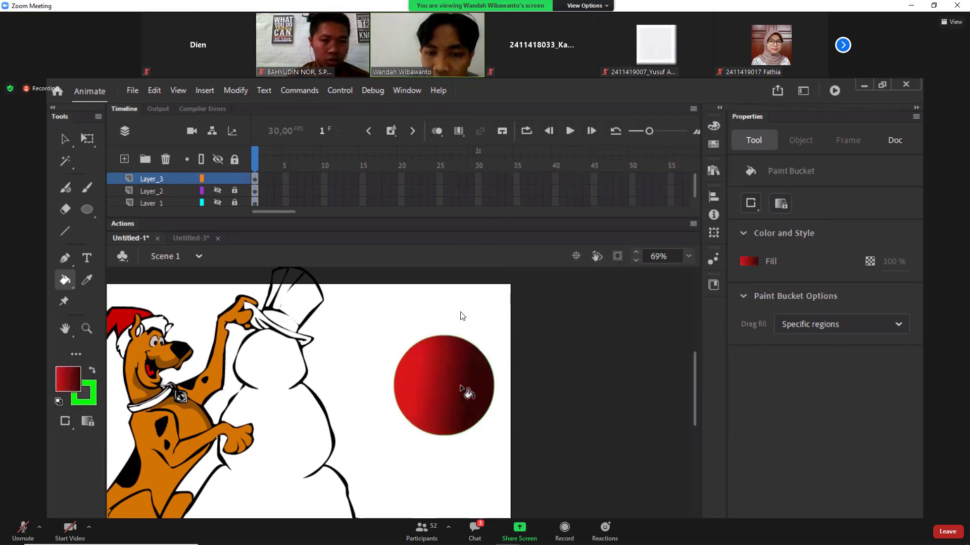
Step: Switch the fill to a radial gradient with inner colour EF8383 and refill the circle with its highlight at the upper left
left_click(708, 125)
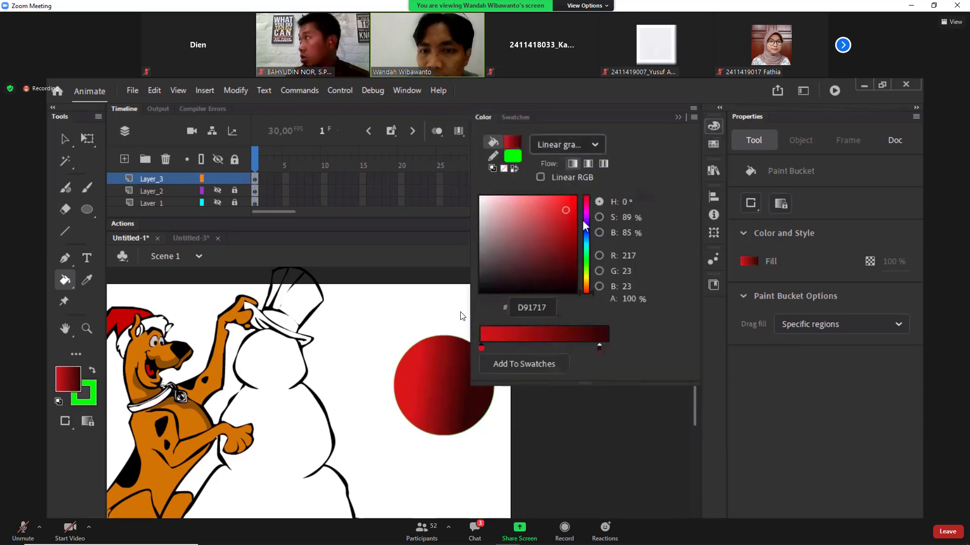
left_click(585, 234)
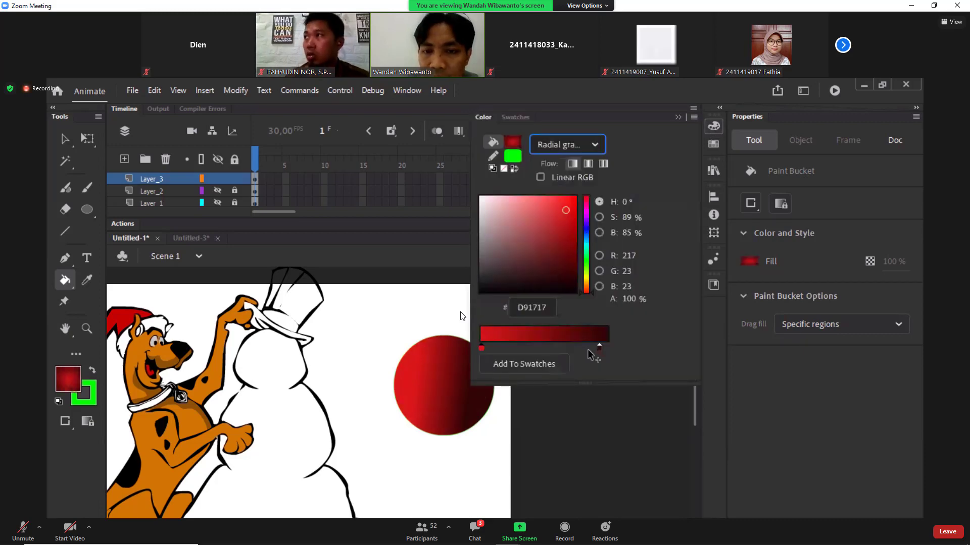
left_click_drag(507, 212, 522, 202)
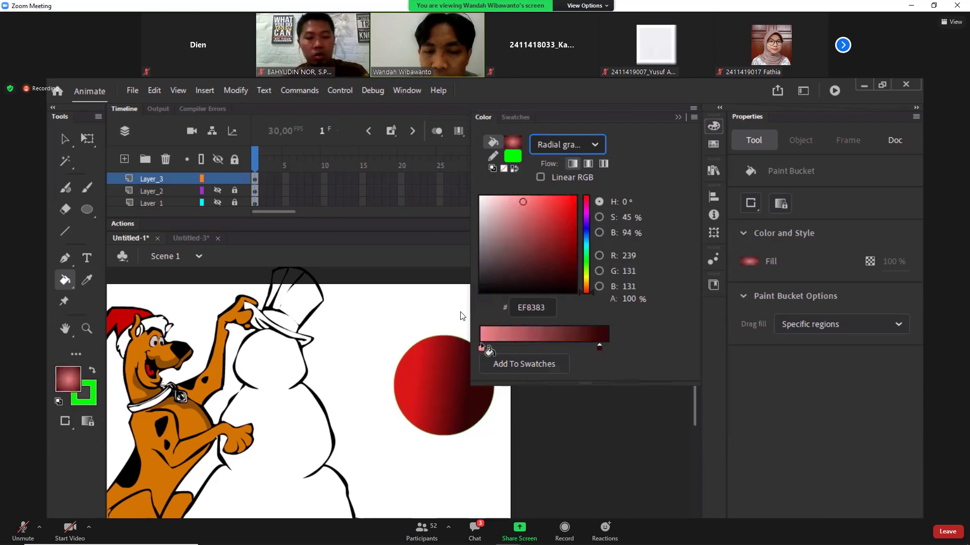
left_click(461, 397)
left_click(437, 368)
left_click(434, 369)
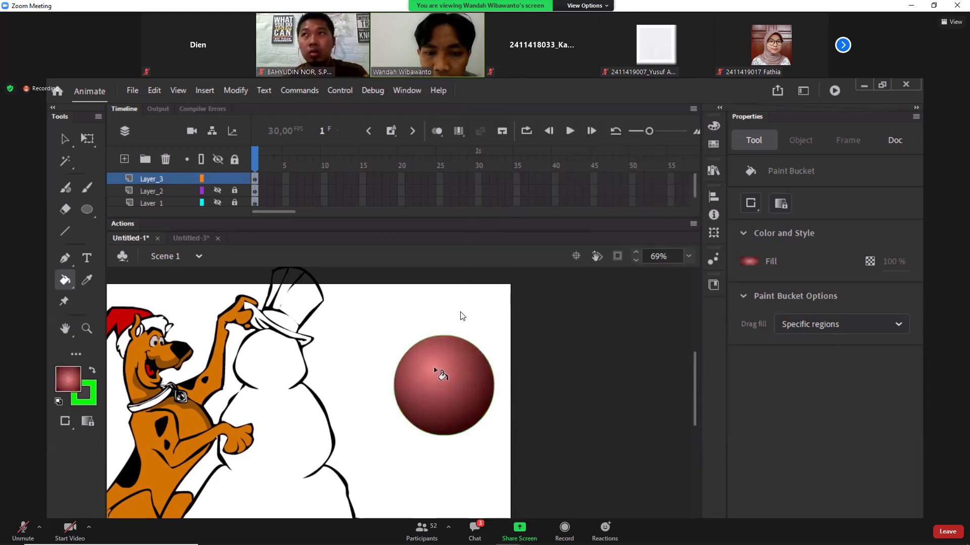
left_click(435, 370)
left_click(441, 365)
left_click(436, 366)
left_click(428, 369)
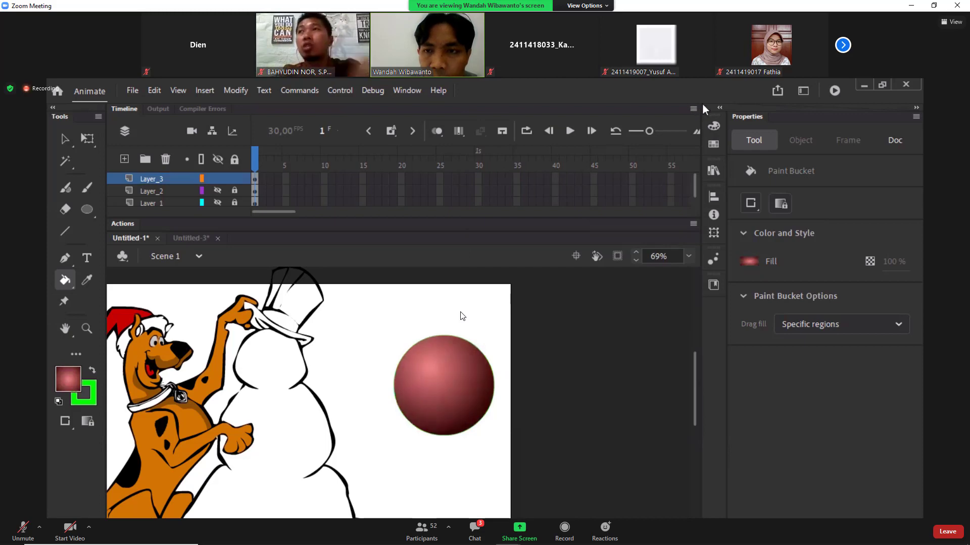
Step: Set the radial gradient's outer stop to 6F0F0F at the far end and refill the circle from its upper left
left_click(714, 126)
left_click(606, 348)
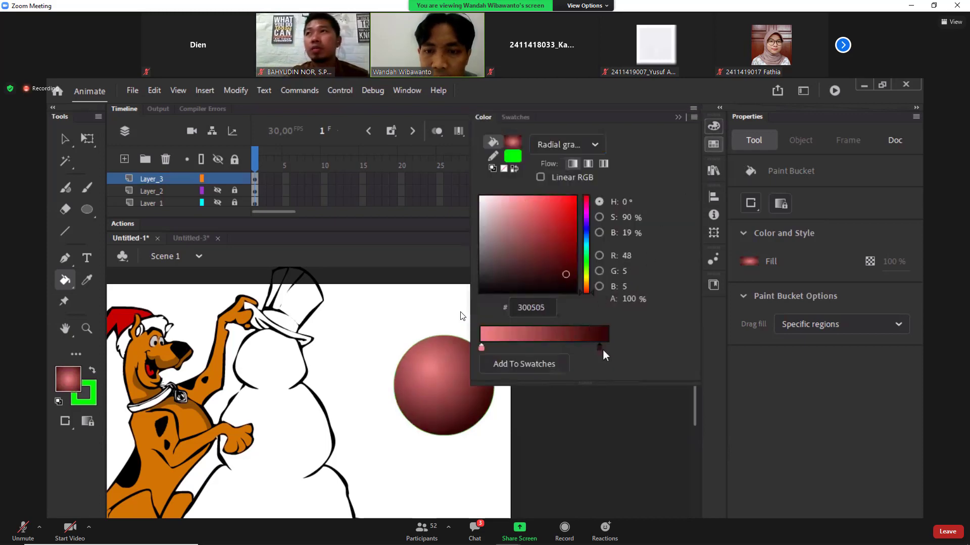
left_click_drag(585, 281, 563, 250)
left_click(434, 368)
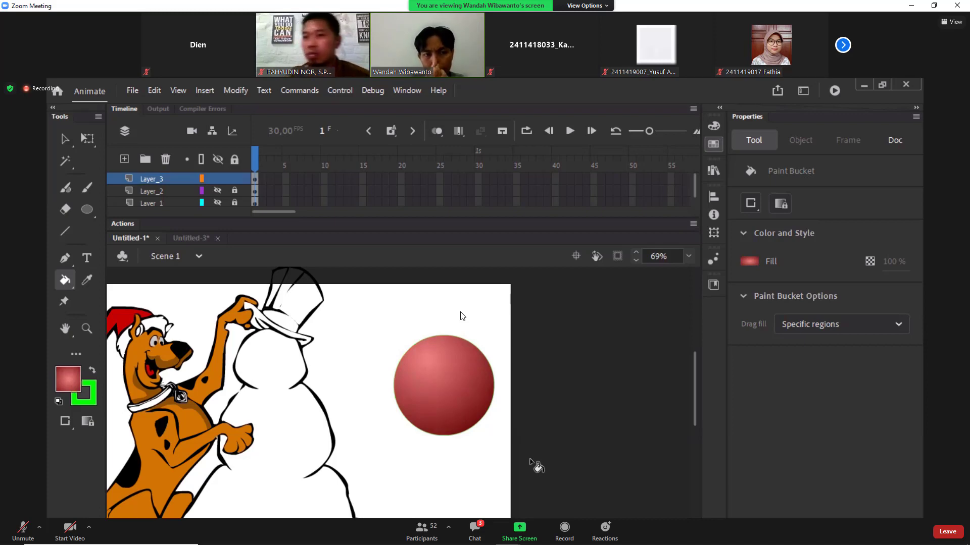
Step: Hide Layer_3 and add a new layer above it for the next drawing
left_click(220, 180)
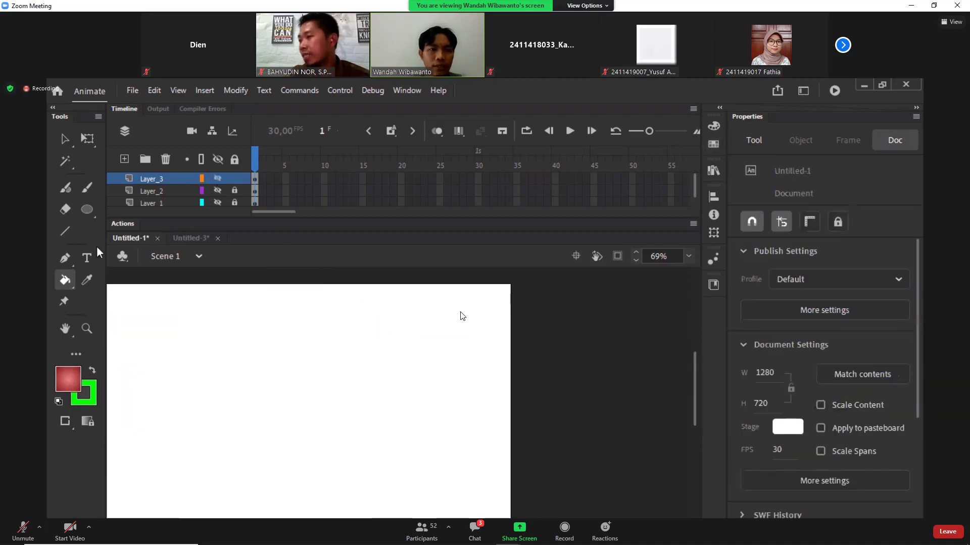
left_click(123, 159)
key("z")
double_click(313, 415)
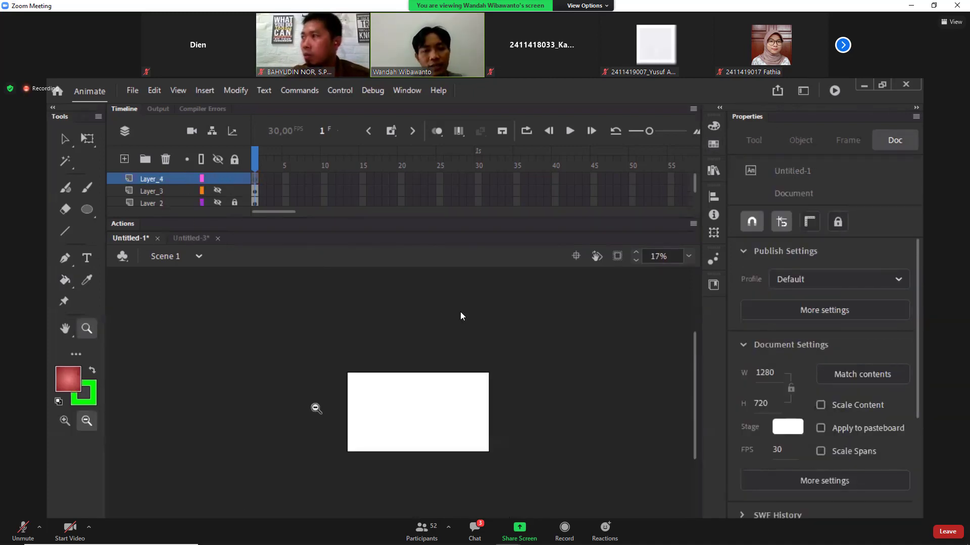
left_click_drag(327, 382, 497, 459)
left_click_drag(290, 291, 592, 445)
Step: Draw a radial-gradient circle about 262 px in diameter on Layer_4 and move it, with its outline, slightly upward
left_click(86, 209)
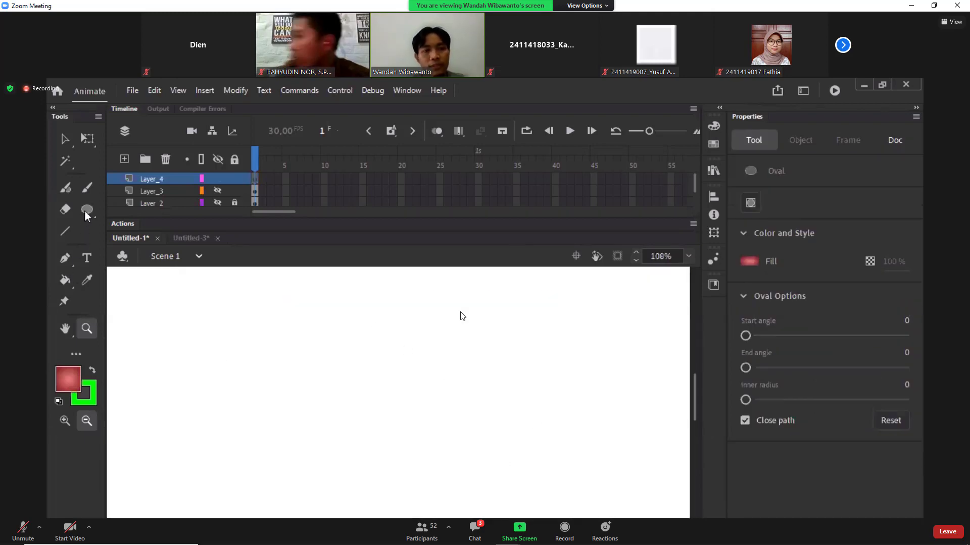
left_click(86, 209)
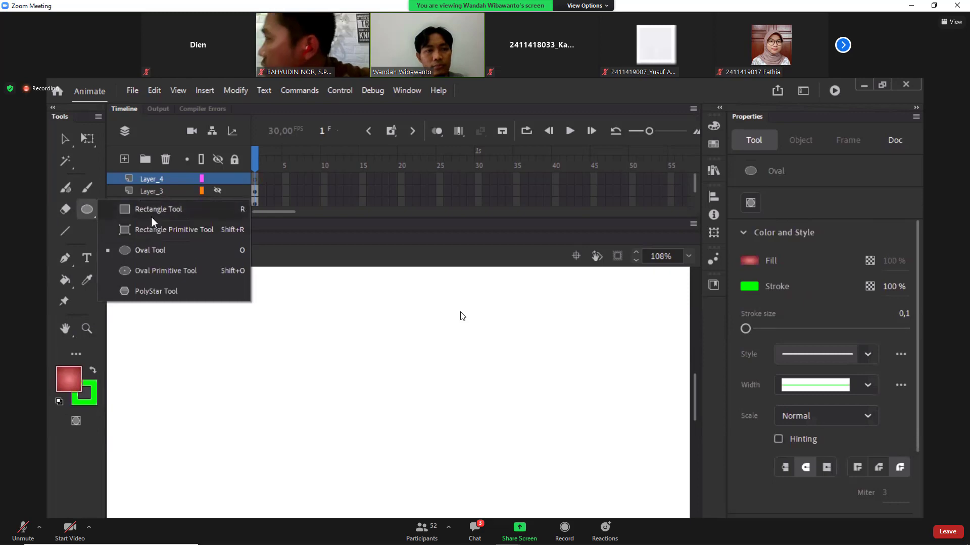
left_click_drag(301, 347, 483, 520)
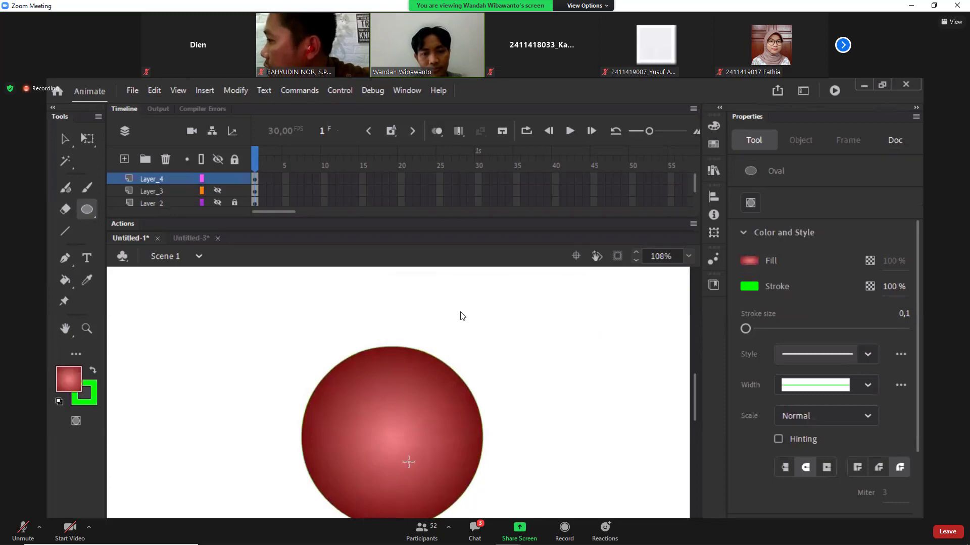
key("v")
double_click(406, 440)
left_click_drag(407, 443, 417, 405)
left_click(494, 436)
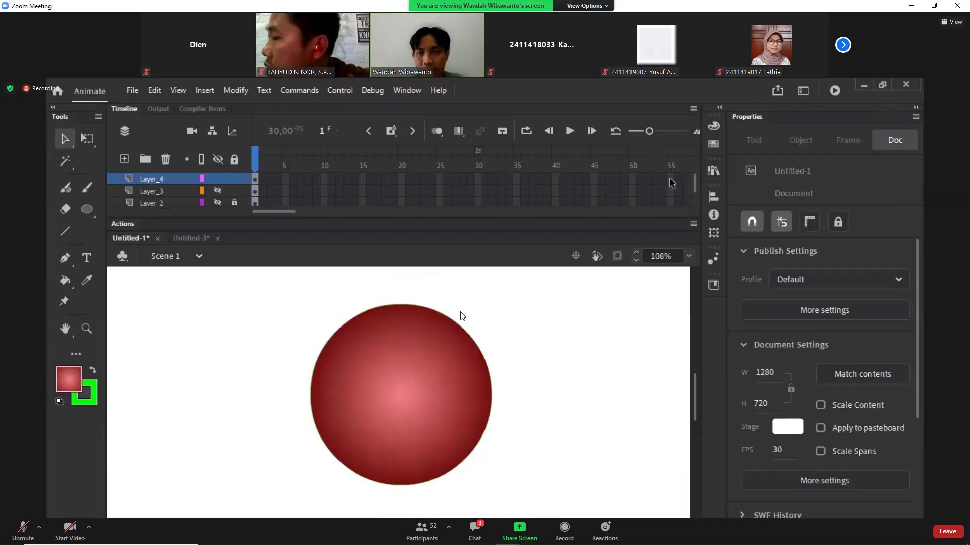
Step: Refill the Layer_4 circle with the radial gradient from different points, finishing with the highlight at the upper left
left_click(712, 126)
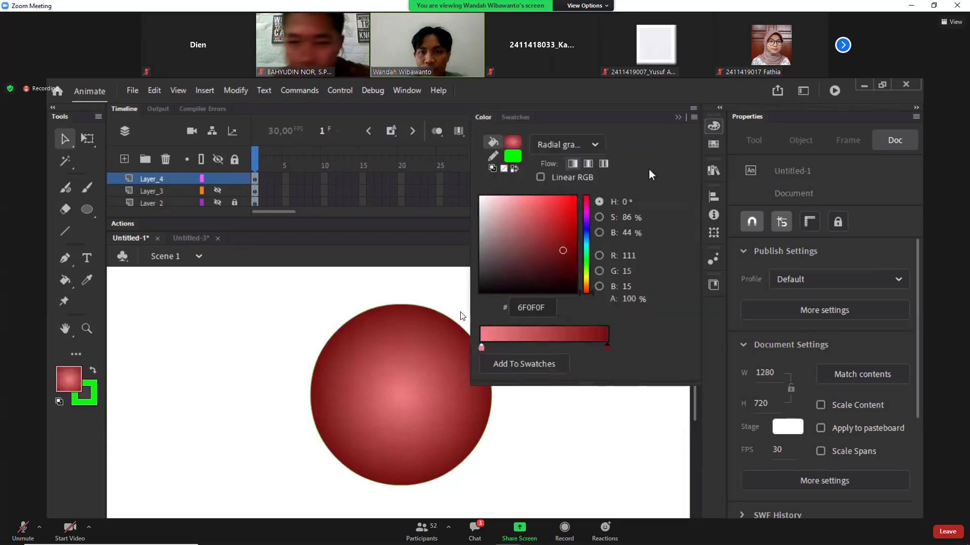
left_click(566, 144)
left_click(568, 231)
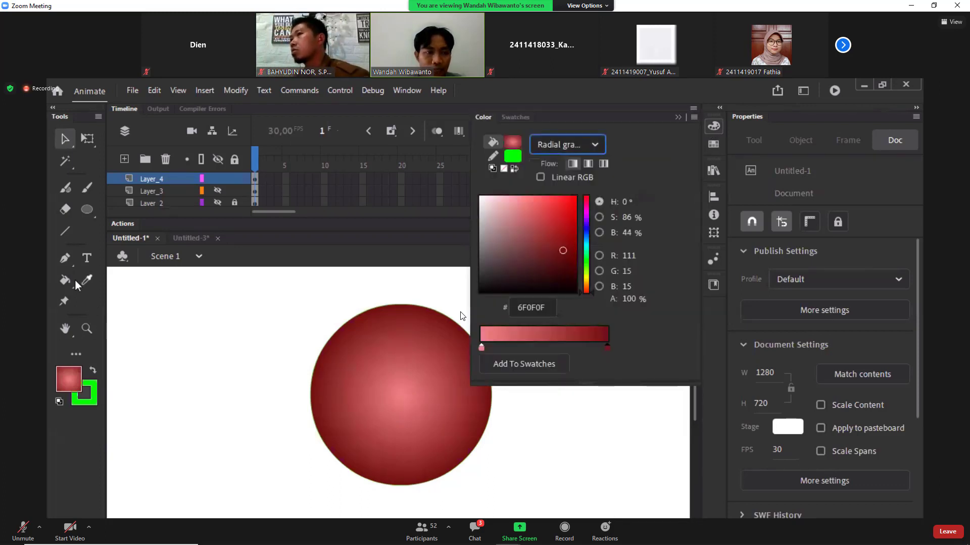
left_click(65, 281)
left_click(373, 343)
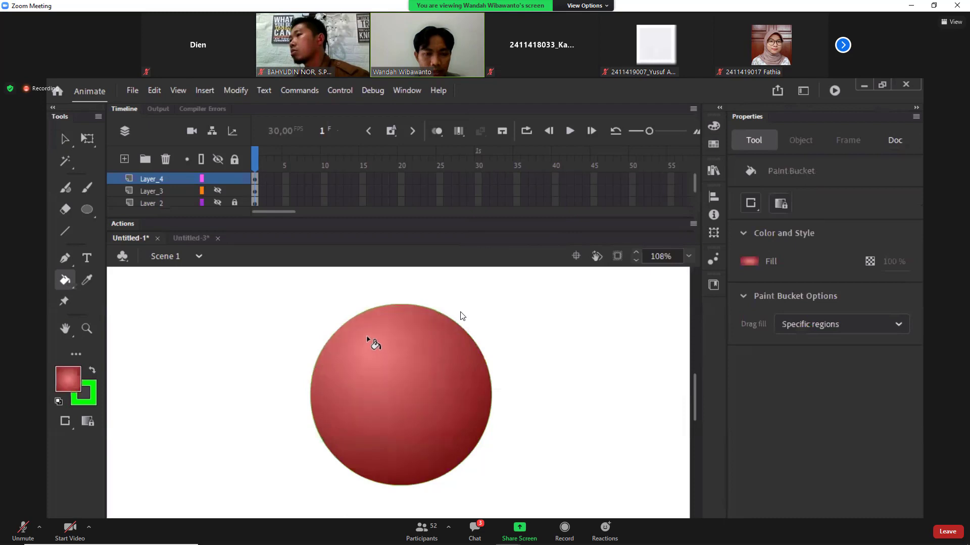
left_click(452, 454)
left_click(462, 405)
left_click(411, 344)
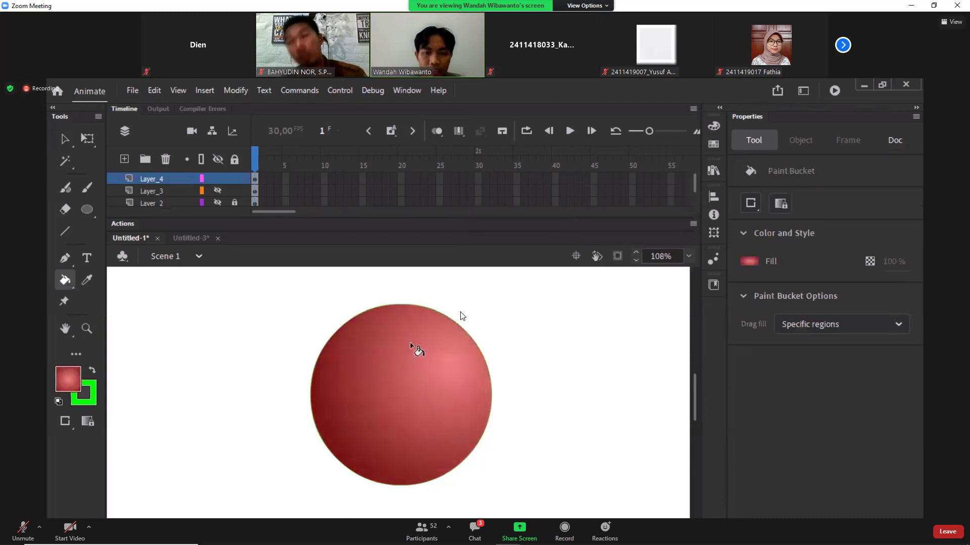
left_click(368, 338)
left_click(345, 377)
left_click(371, 420)
left_click(456, 449)
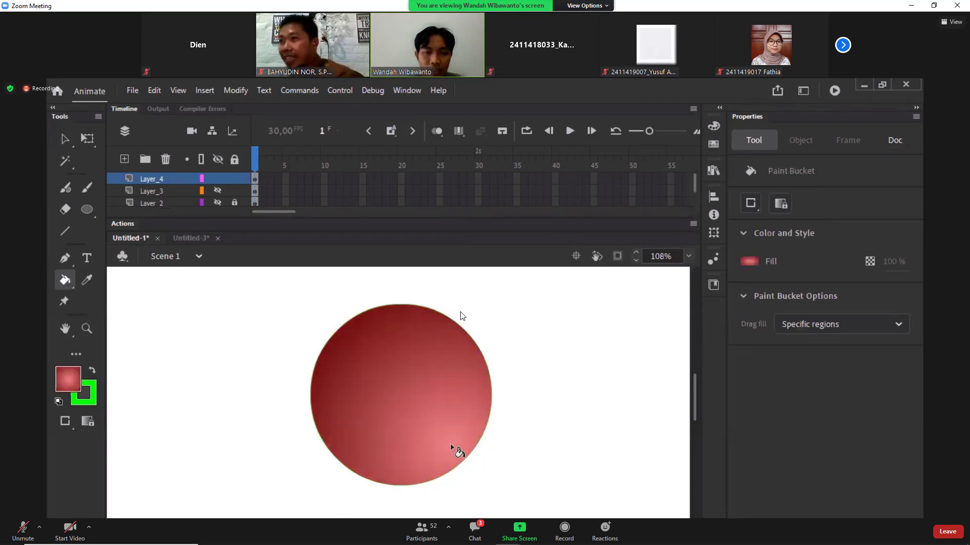
left_click(368, 346)
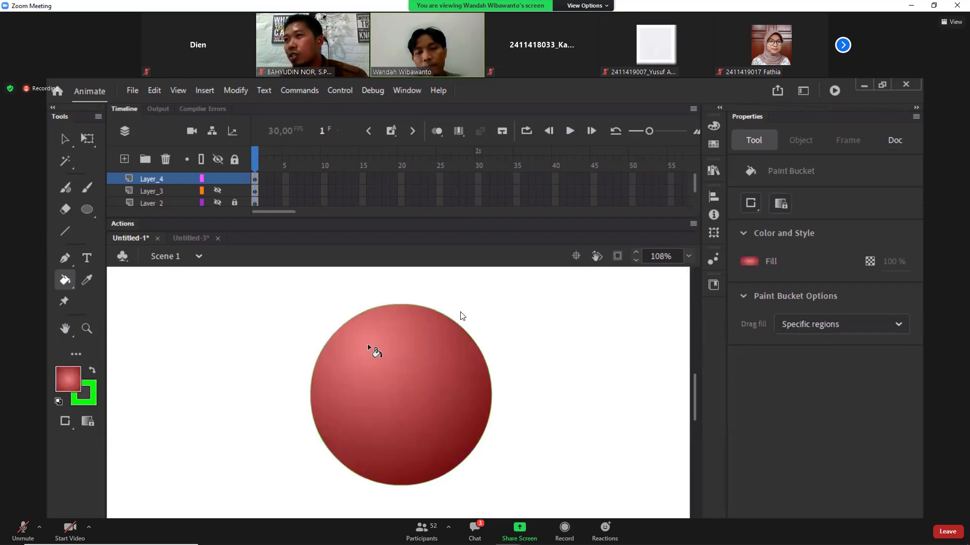
Step: Scale the Layer_4 circle's outline to 80% and refill the area inside it with the radial gradient highlighted at the lower right
key("v")
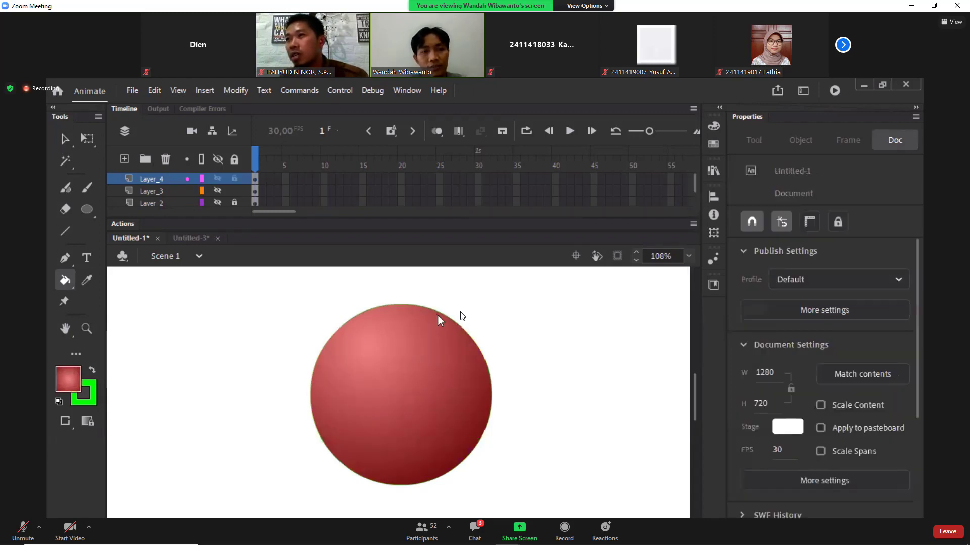
left_click(448, 319)
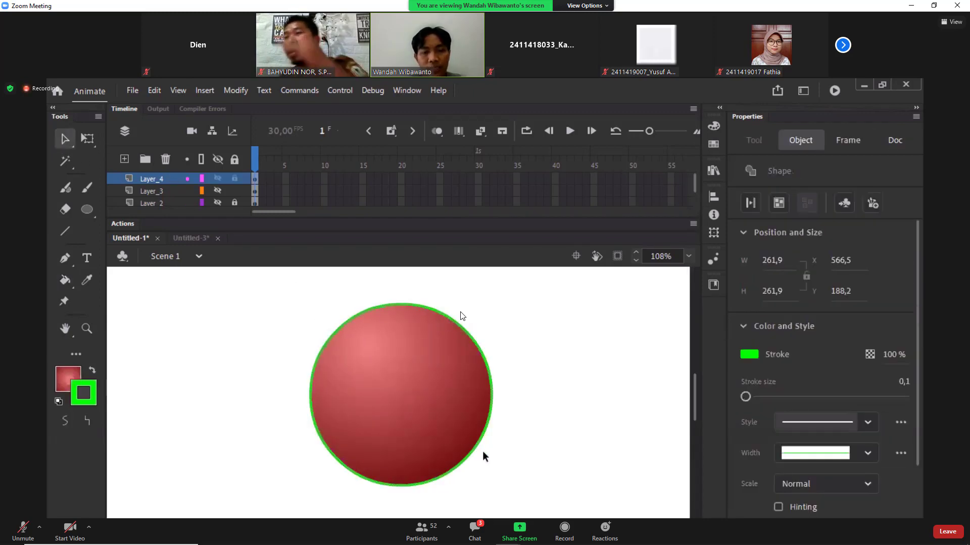
right_click(493, 404)
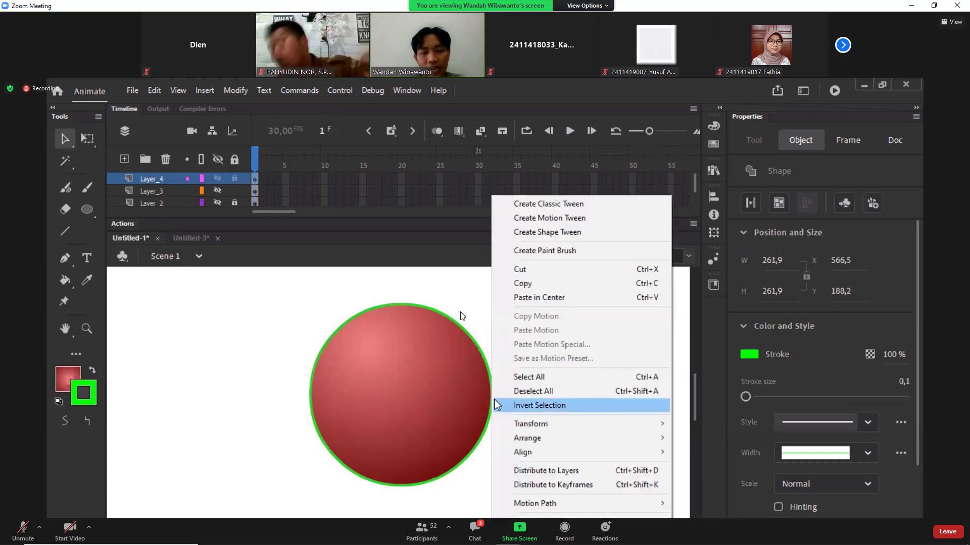
left_click(509, 405)
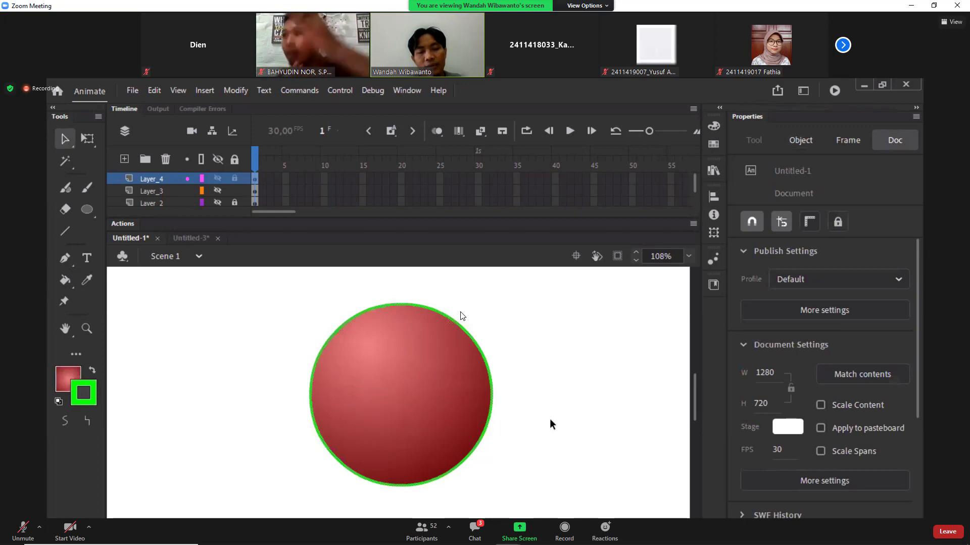
key("ctrl+alt+s")
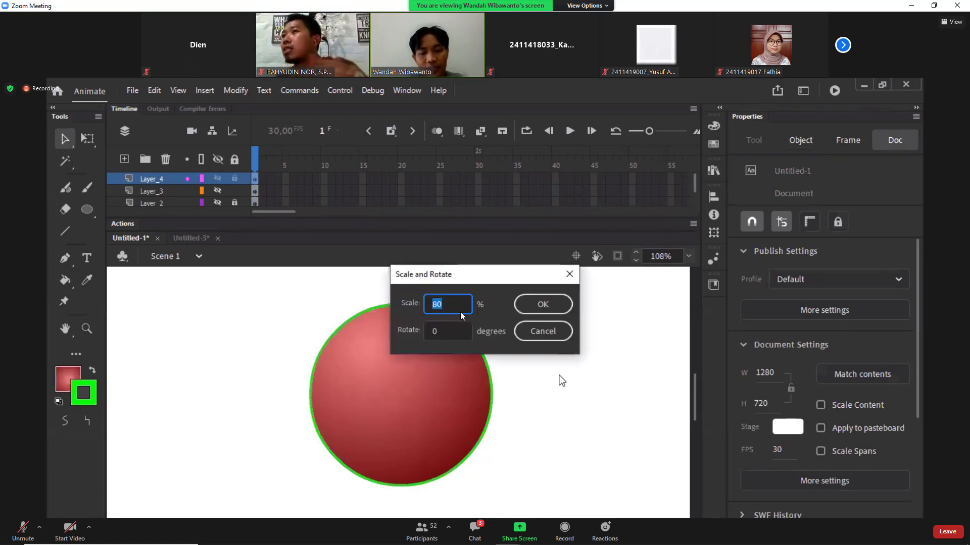
key("Return")
left_click(494, 344)
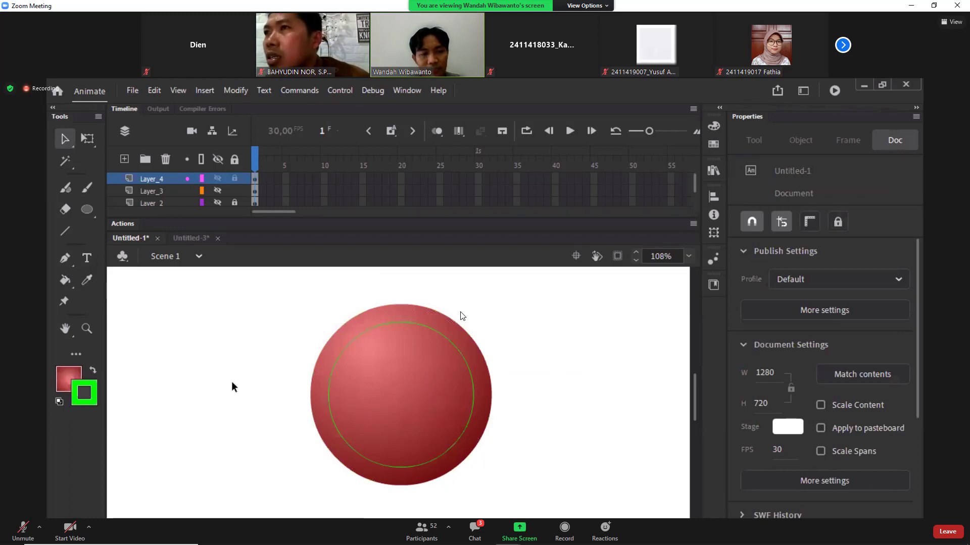
left_click(65, 281)
left_click(450, 447)
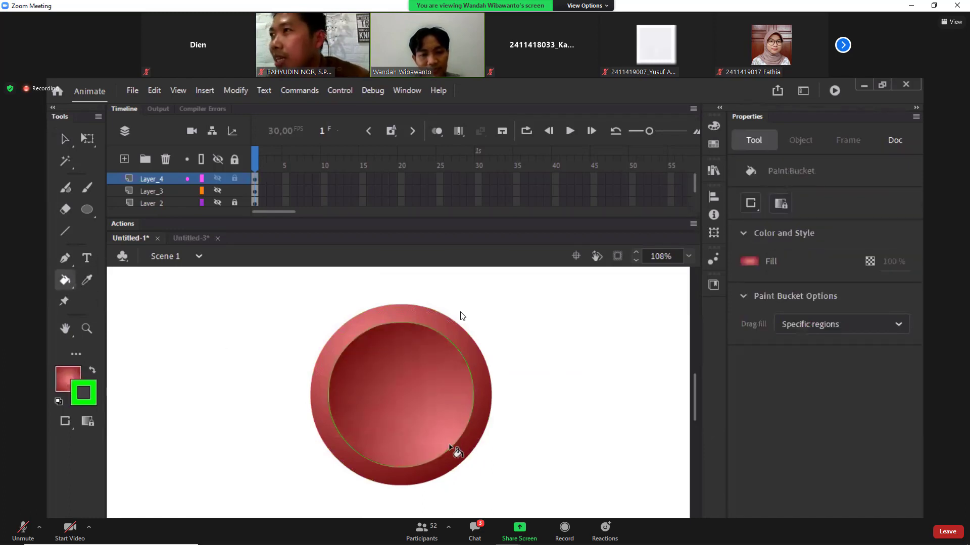
Step: Delete the scaled outline, inspect the recessed shading up close, and undo the deletion
left_click(65, 138)
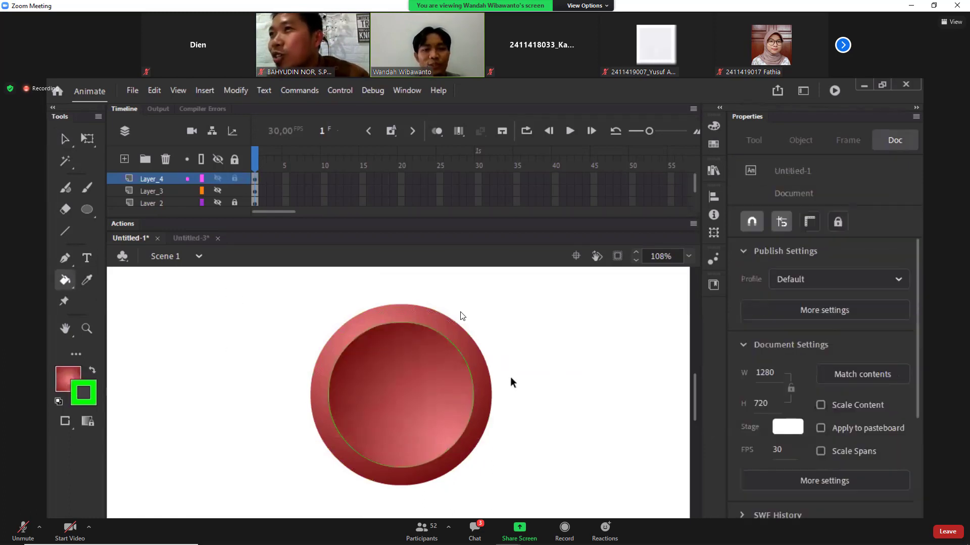
left_click(474, 373)
key("Delete")
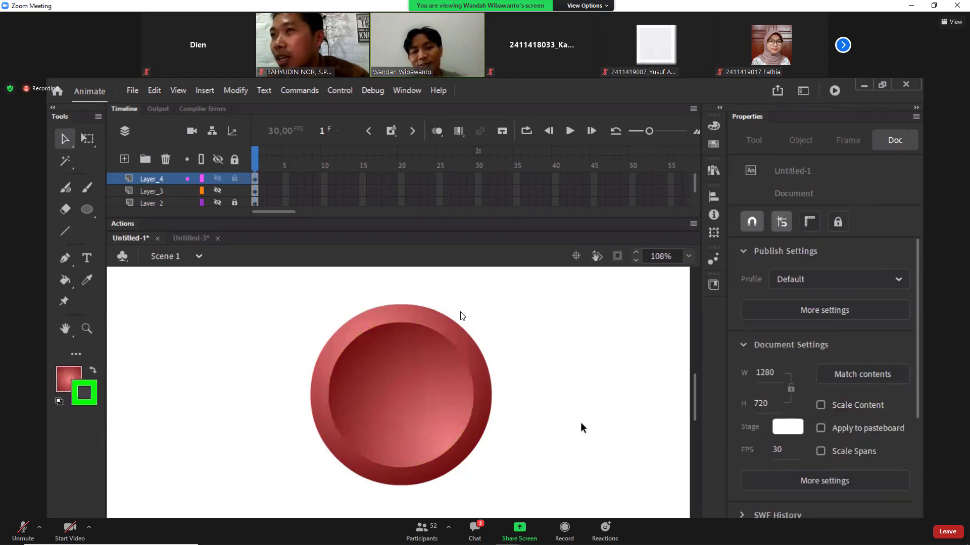
left_click(497, 428)
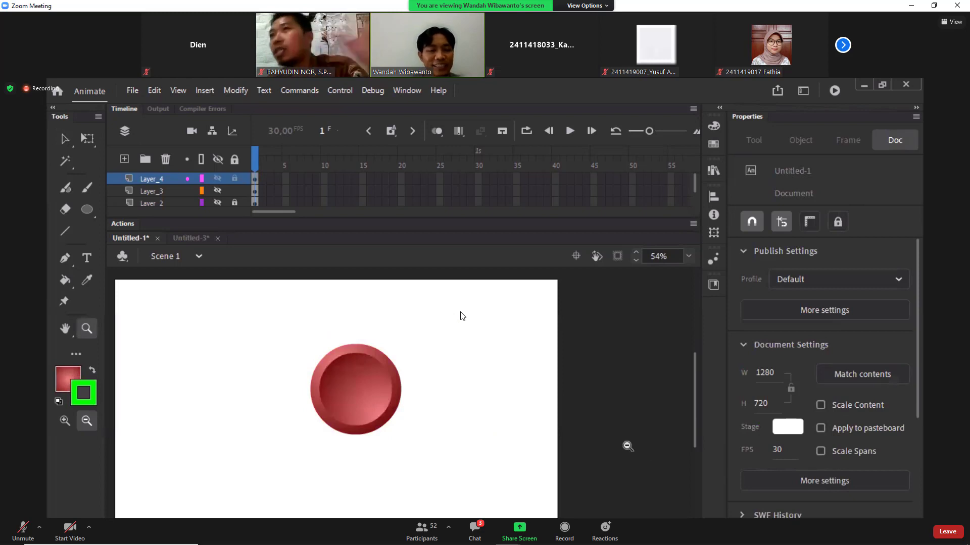
left_click_drag(306, 348, 450, 442)
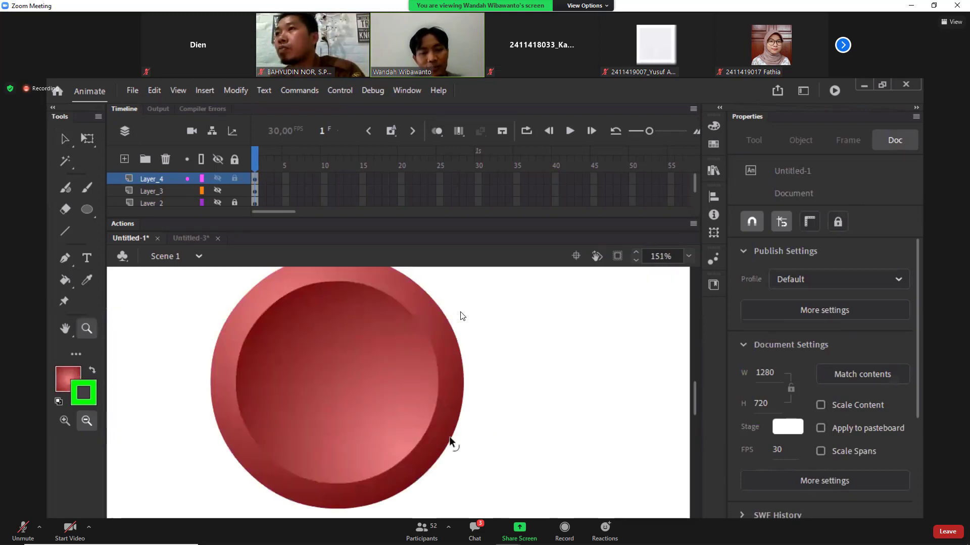
key("ctrl+z")
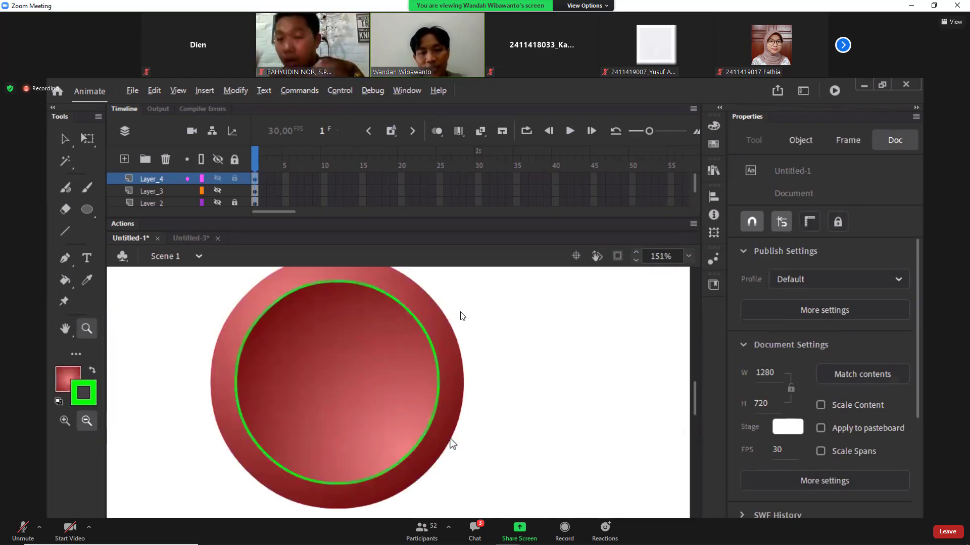
Step: Scale the inner outline by another 80% and fill its interior with the radial gradient highlighted at the upper left
key("ctrl+z")
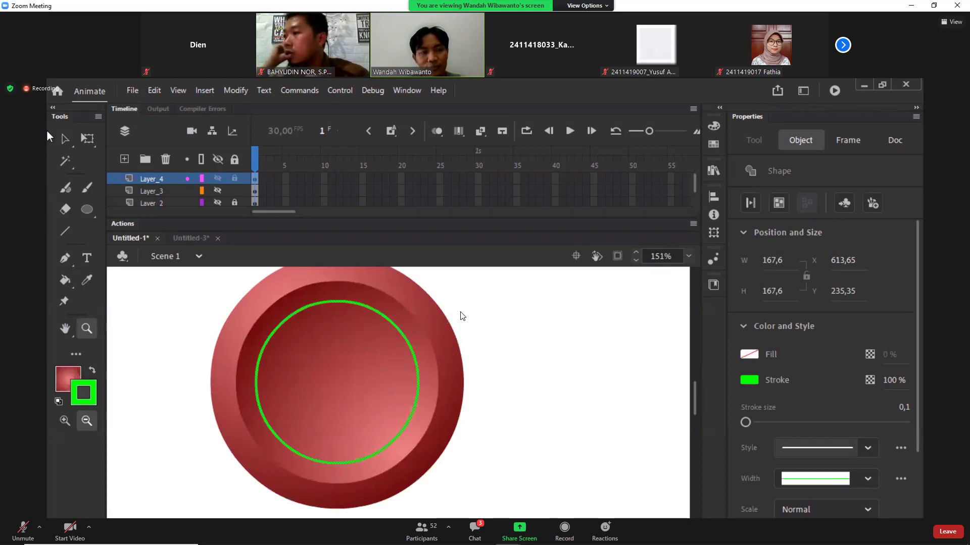
left_click(65, 280)
left_click(309, 333)
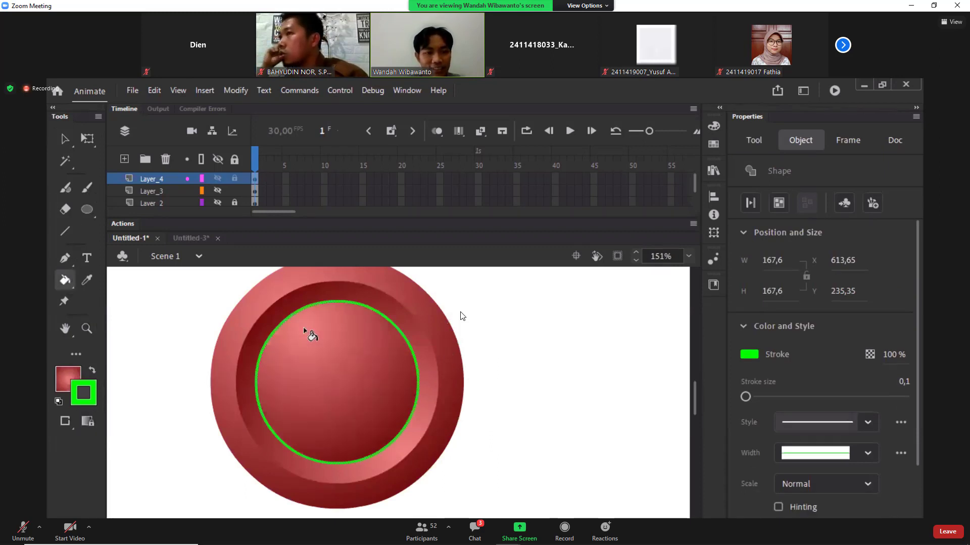
Step: Delete the innermost circle's outline and view the whole button shape
left_click(63, 140)
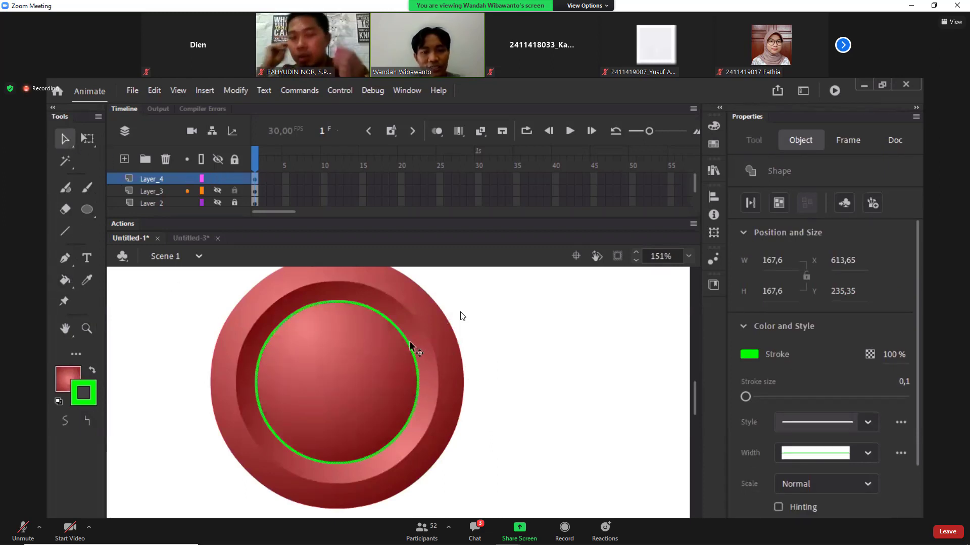
left_click(440, 346)
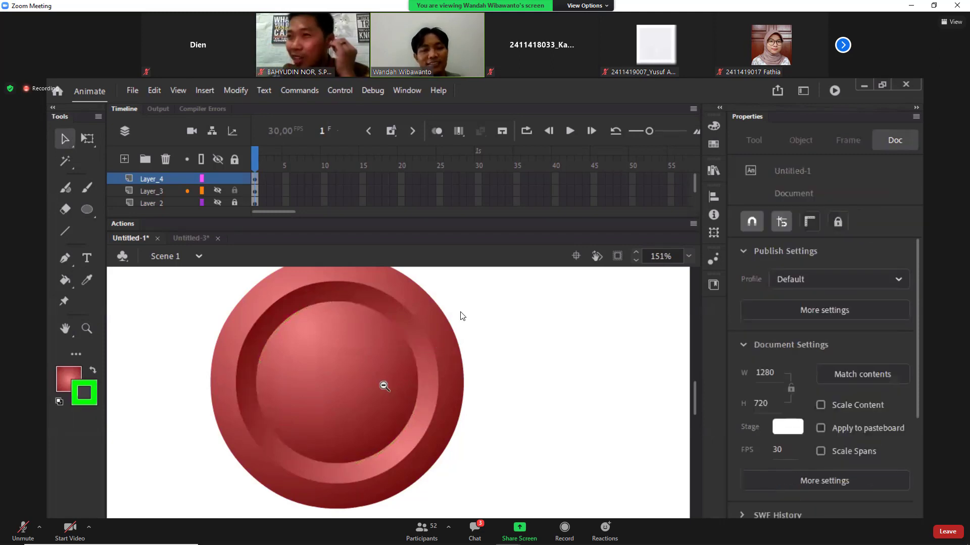
left_click(448, 426)
left_click_drag(350, 362, 433, 426)
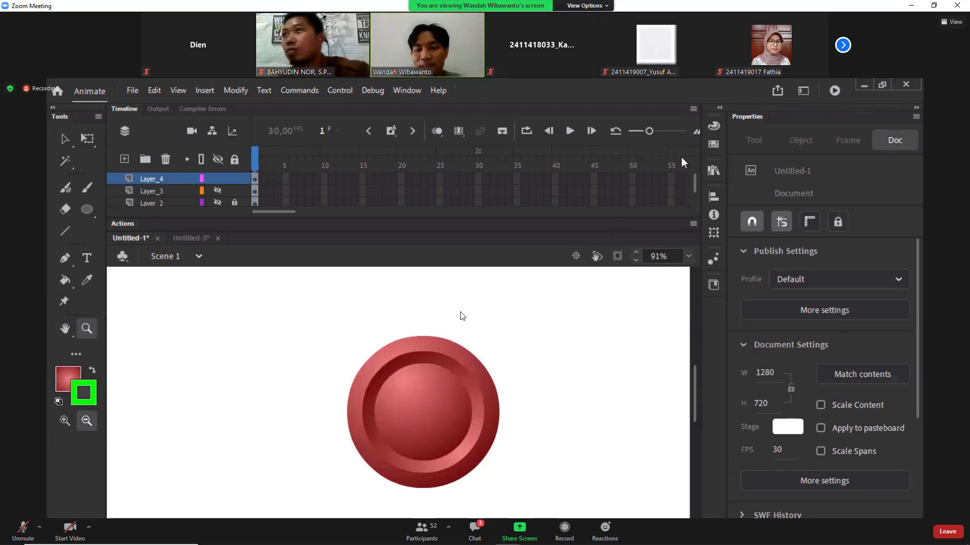
Step: Change the radial gradient fill to green, with a light green inner stop and 064D24 as the outer stop
left_click(714, 126)
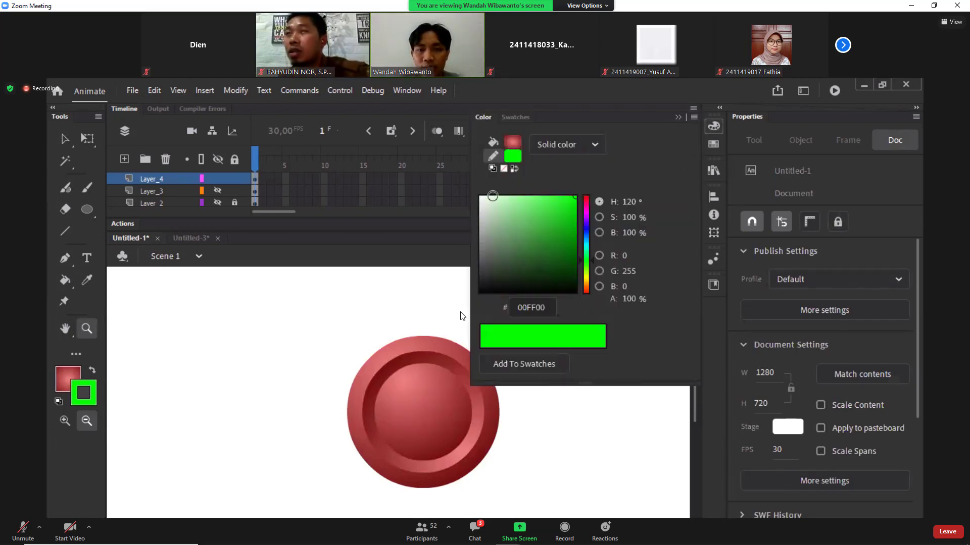
left_click(493, 142)
left_click(587, 251)
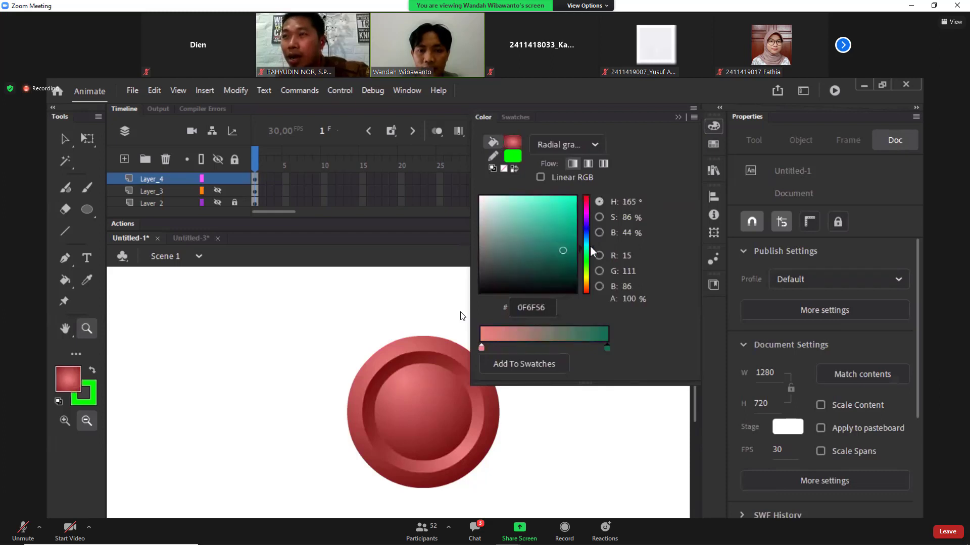
left_click_drag(592, 251, 594, 257)
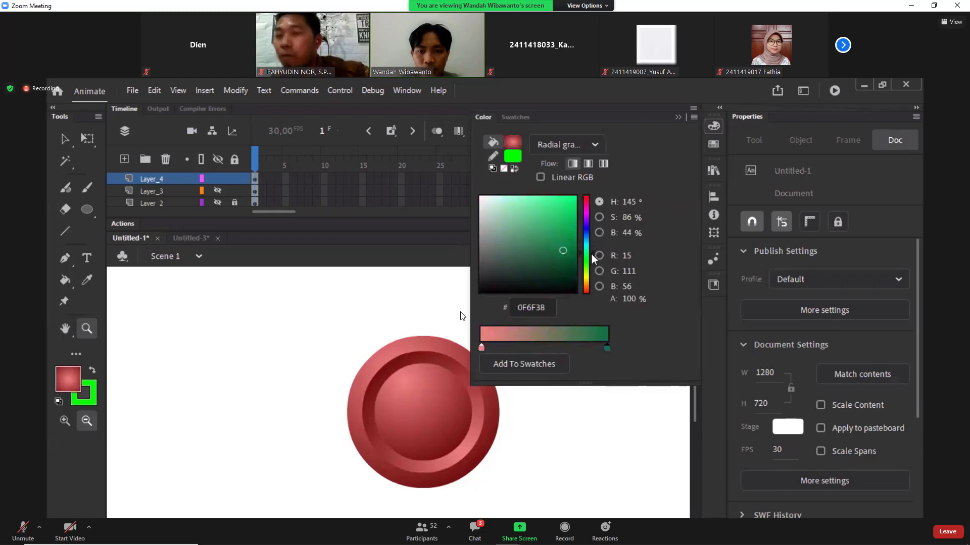
left_click(481, 347)
left_click(543, 243)
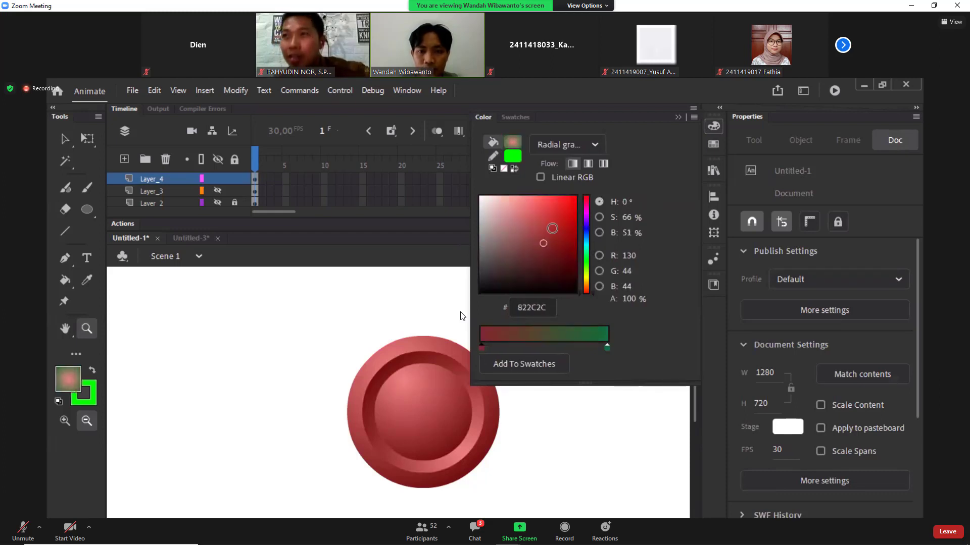
left_click(556, 215)
mouse_move(587, 267)
left_mouse_down()
mouse_move(587, 253)
mouse_move(569, 263)
left_mouse_up()
left_click(607, 347)
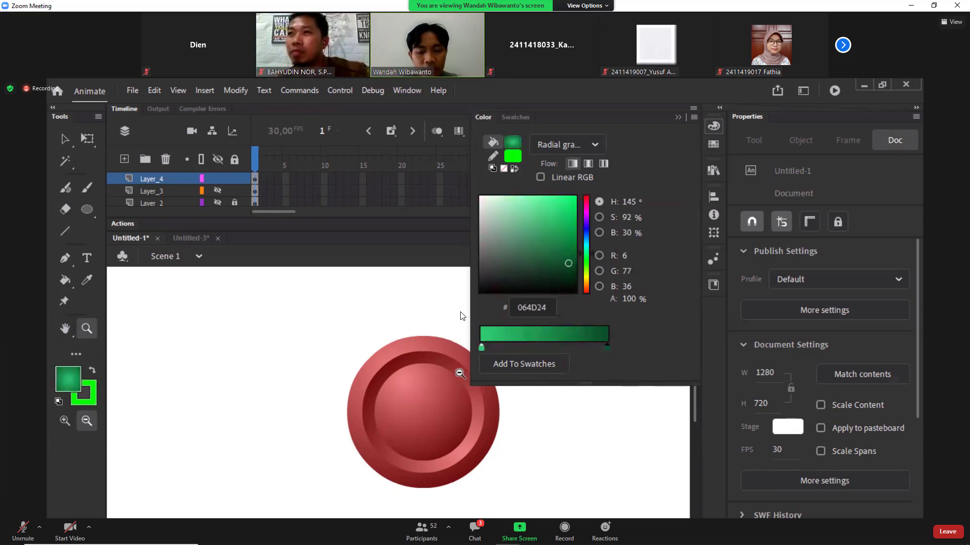
Step: Refill the button's centre and rings with the green radial gradient, keeping the raised and recessed highlights
key("k")
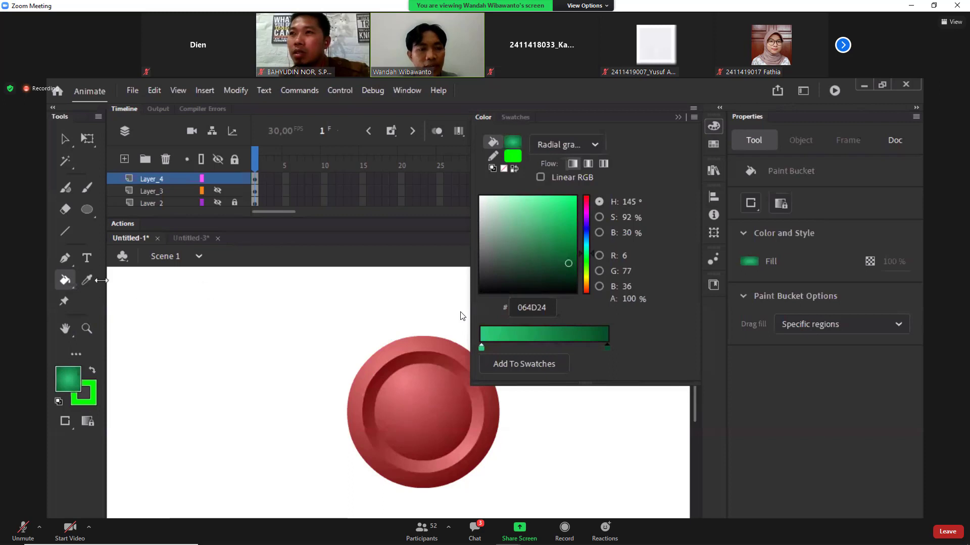
left_click(407, 390)
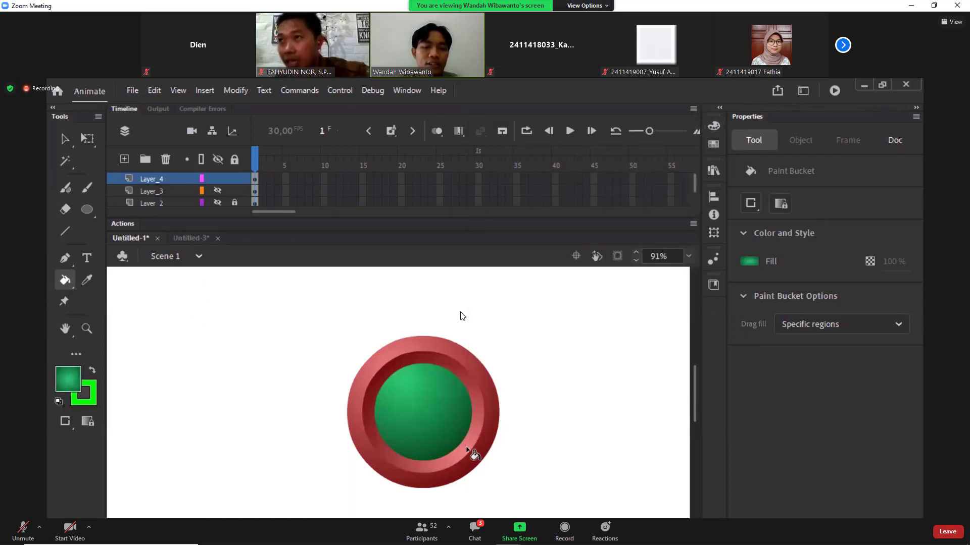
left_click(381, 359)
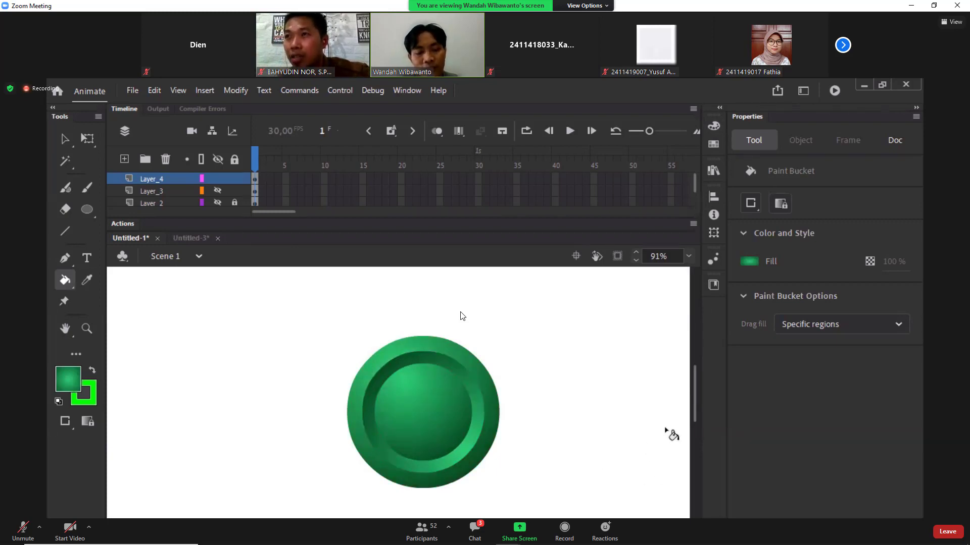
Step: Select the whole green button and move it to the left part of the stage at X 107.2
key("z")
left_click(457, 387)
left_click(410, 413)
left_click_drag(362, 393, 439, 447)
left_click(400, 441)
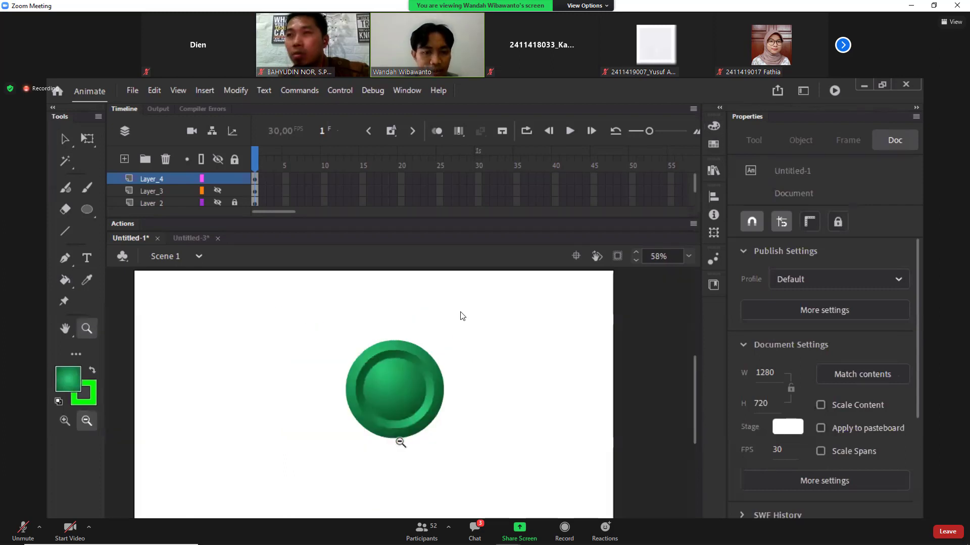
key("v")
left_click_drag(445, 463, 305, 327)
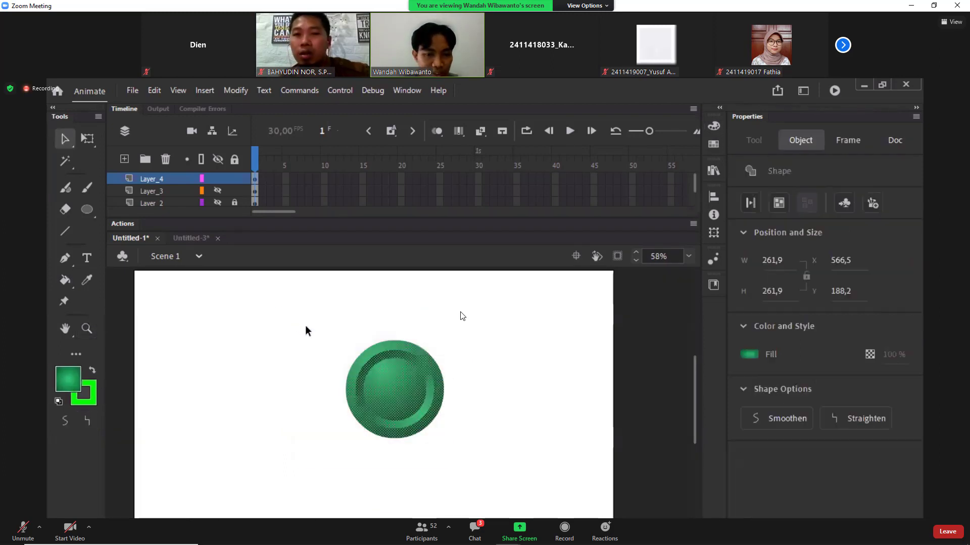
left_click_drag(414, 383, 243, 374)
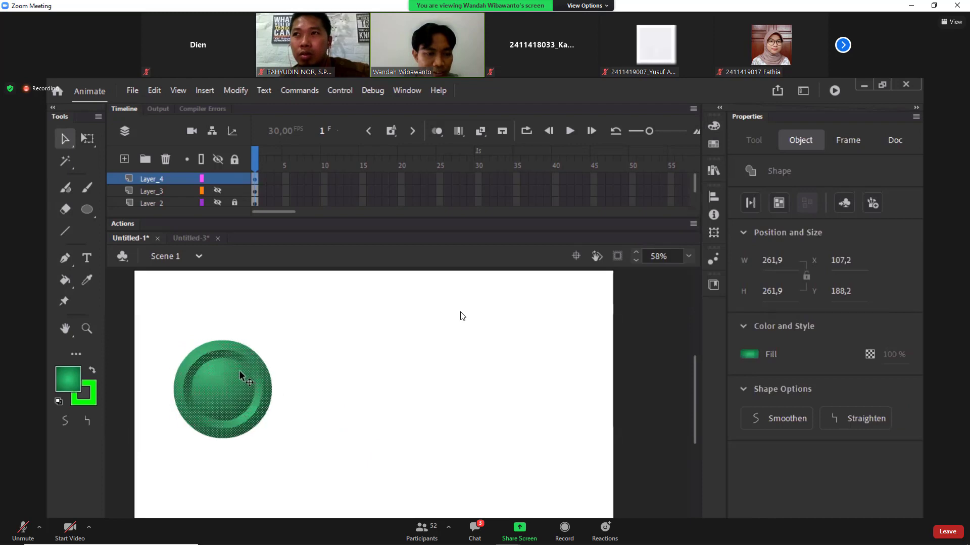
Step: Select only the button's right half and move it horizontally away from the left half to X 575.85
left_click_drag(321, 470, 221, 314)
left_click_drag(235, 379, 362, 375)
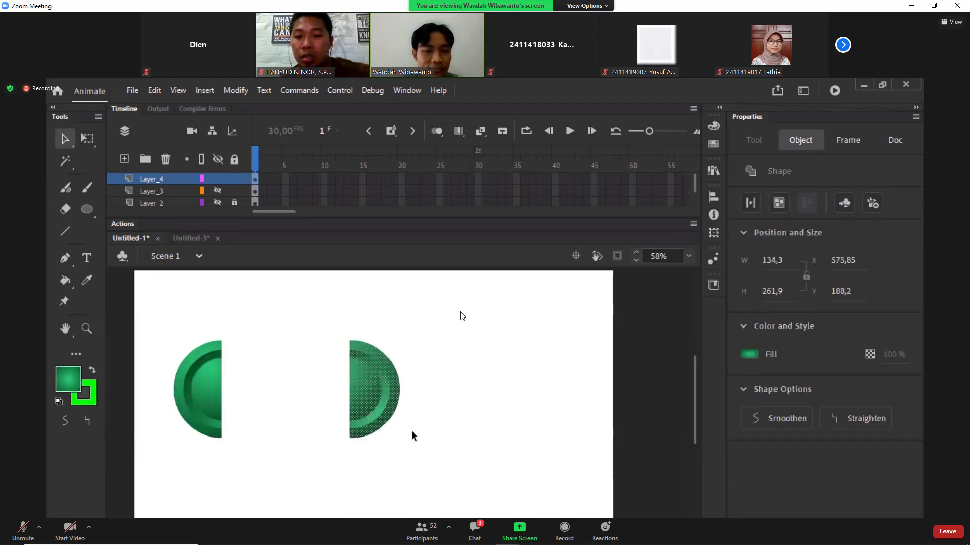
left_click_drag(447, 455, 166, 317)
Step: Connect the two button halves with six horizontal straight lines joining the matching ring edges above and below the centre
left_click_drag(200, 351, 518, 488)
left_click(354, 412)
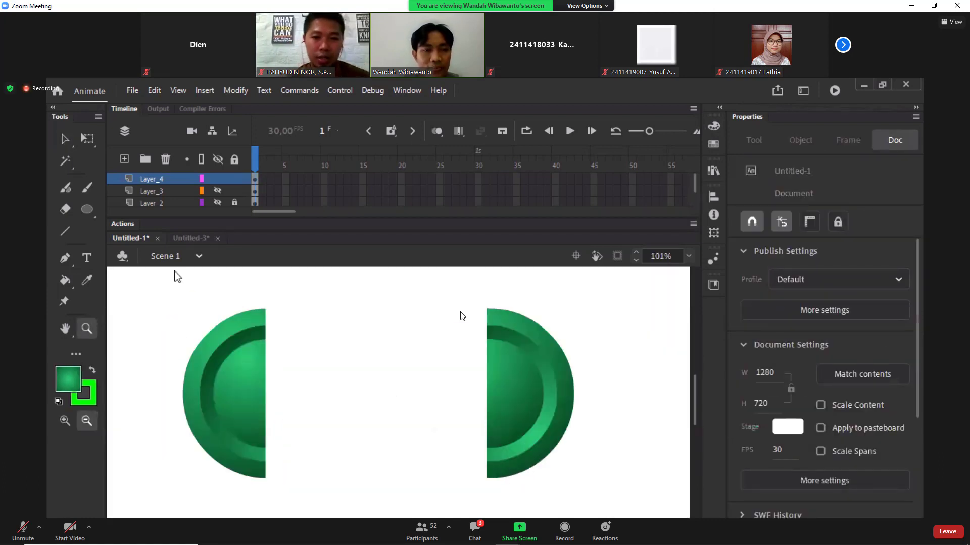
left_click(66, 232)
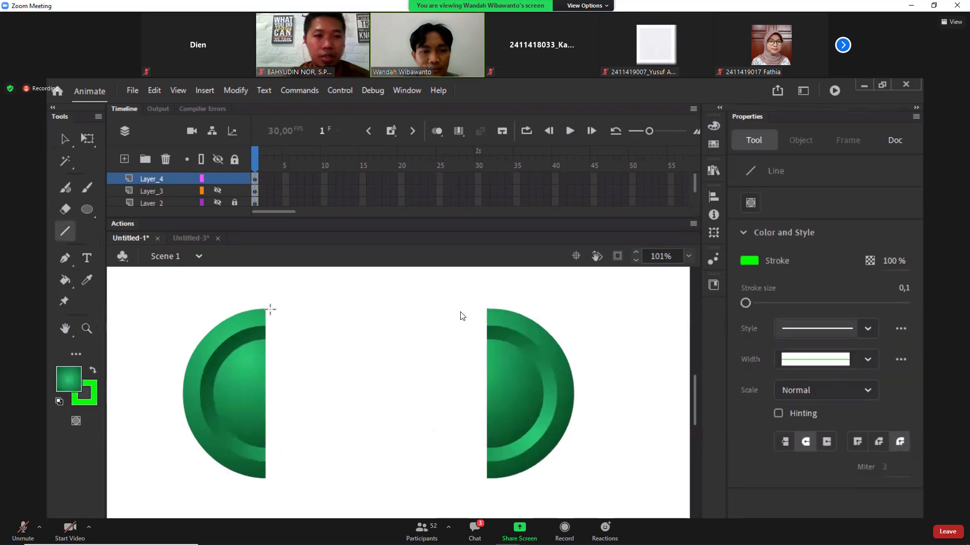
mouse_move(270, 309)
left_mouse_down()
mouse_move(457, 335)
mouse_move(490, 328)
left_mouse_up()
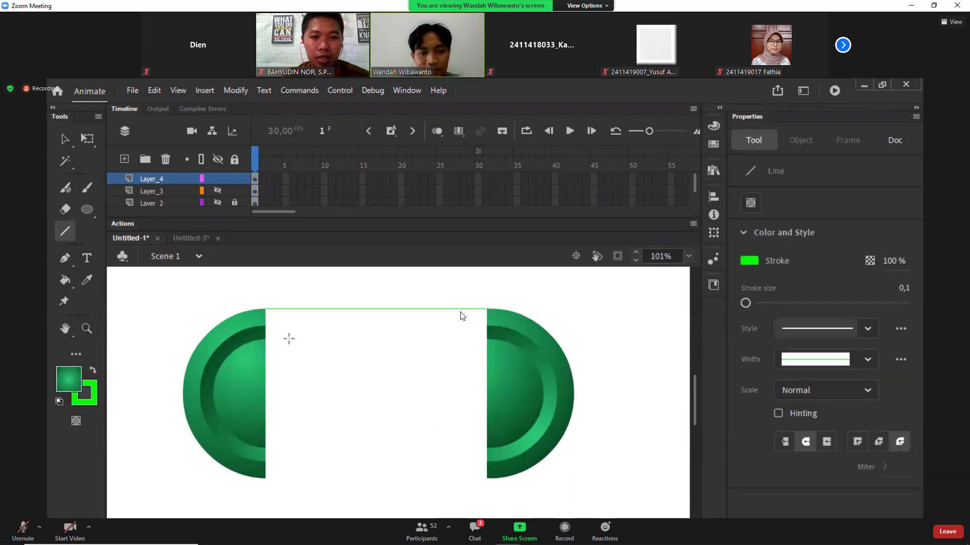
left_click_drag(273, 325, 486, 326)
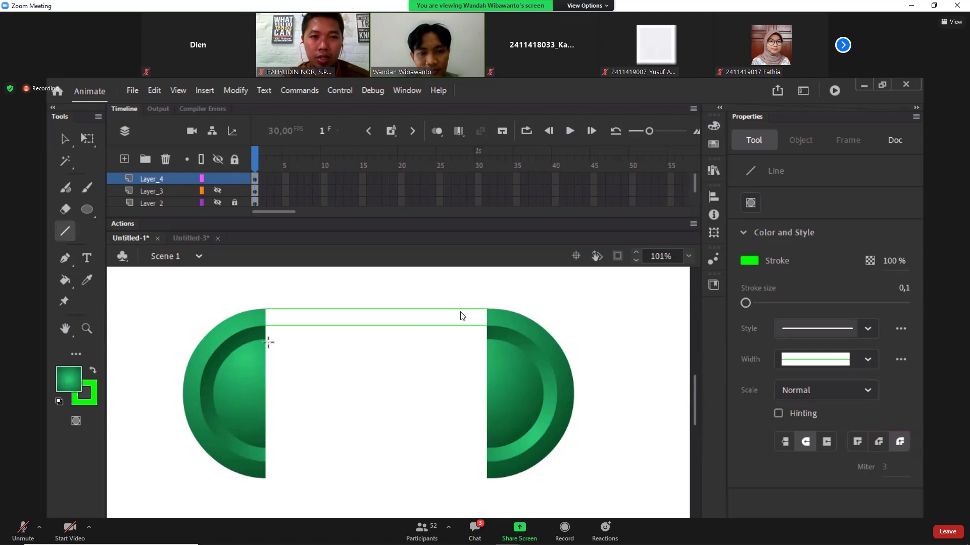
left_click_drag(268, 342, 466, 350)
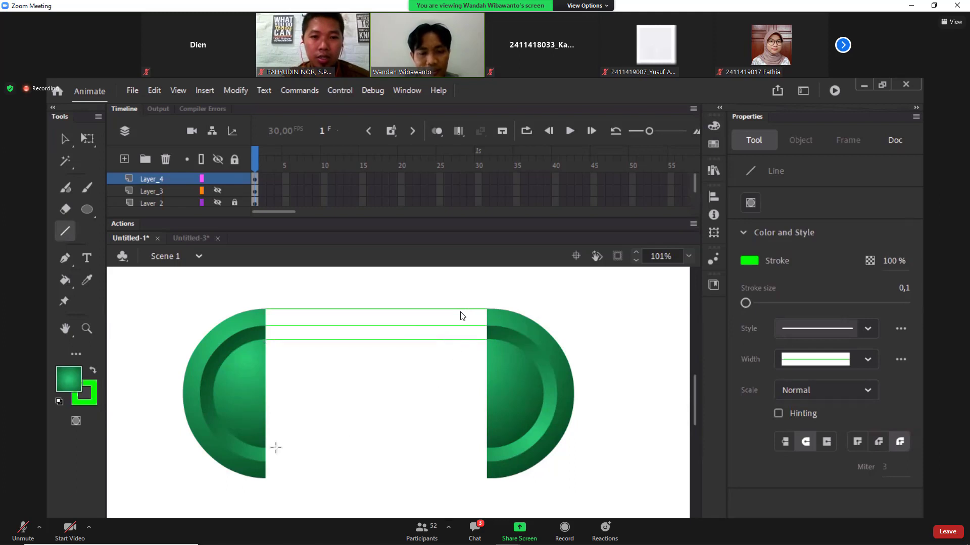
left_click_drag(263, 447, 485, 459)
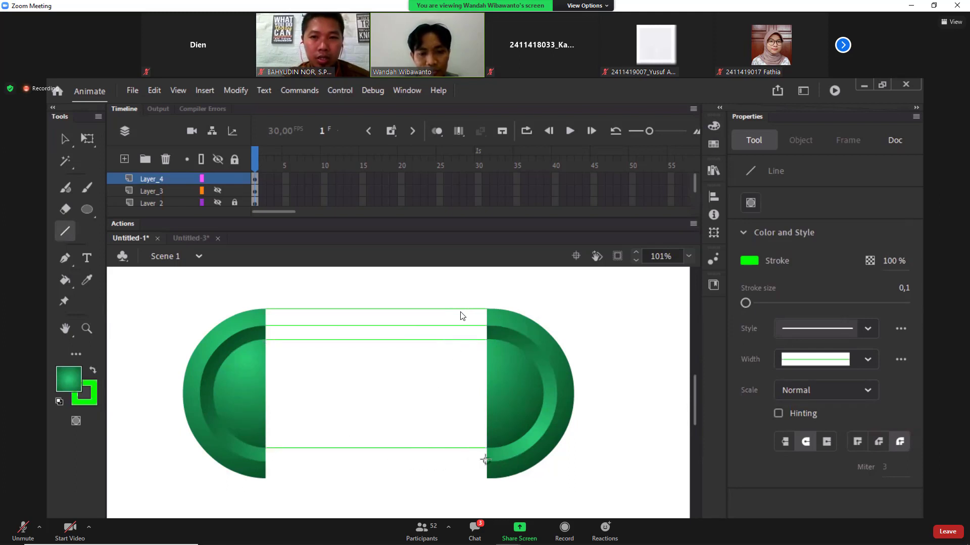
left_click_drag(278, 461, 481, 476)
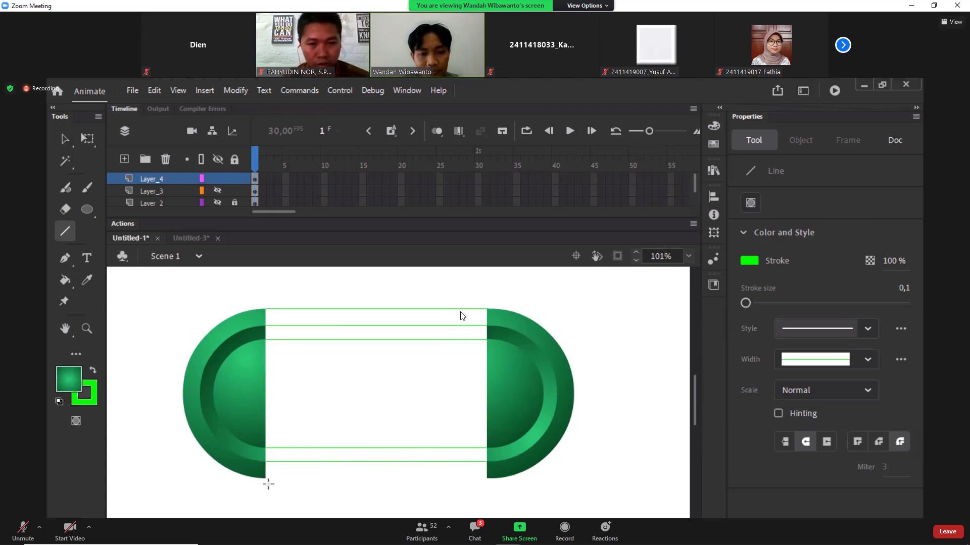
left_click_drag(268, 484, 479, 501)
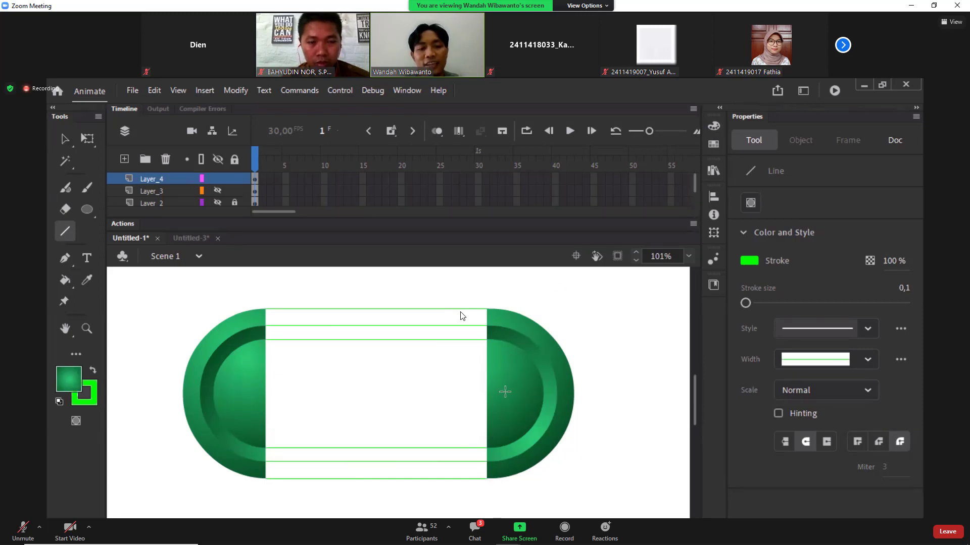
key("v")
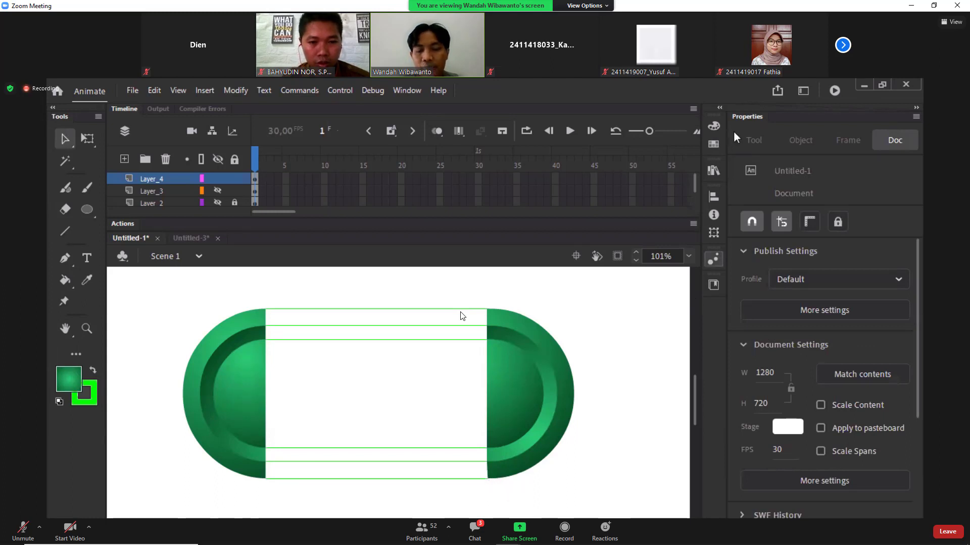
Step: Change the fill to a green linear gradient and fill all five bands between the two button halves
left_click(713, 126)
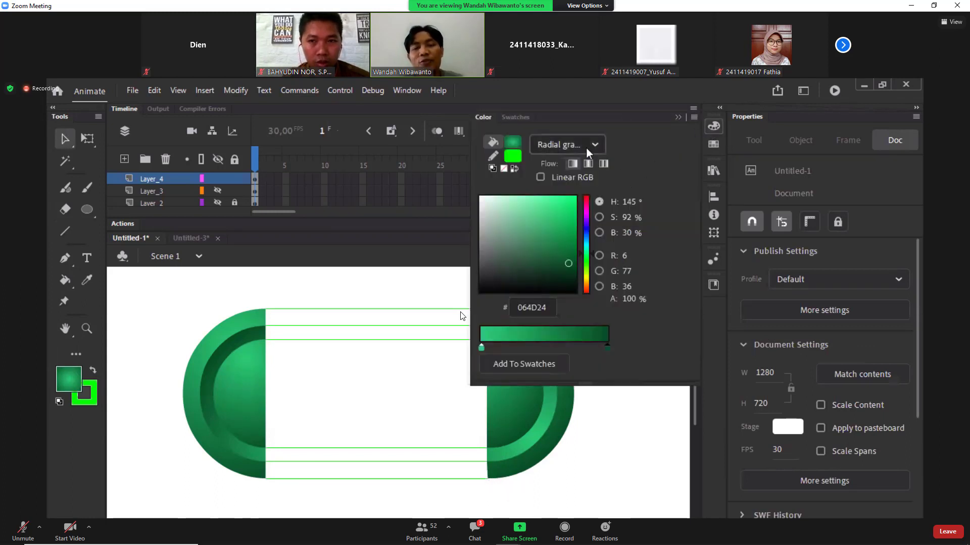
left_click(567, 144)
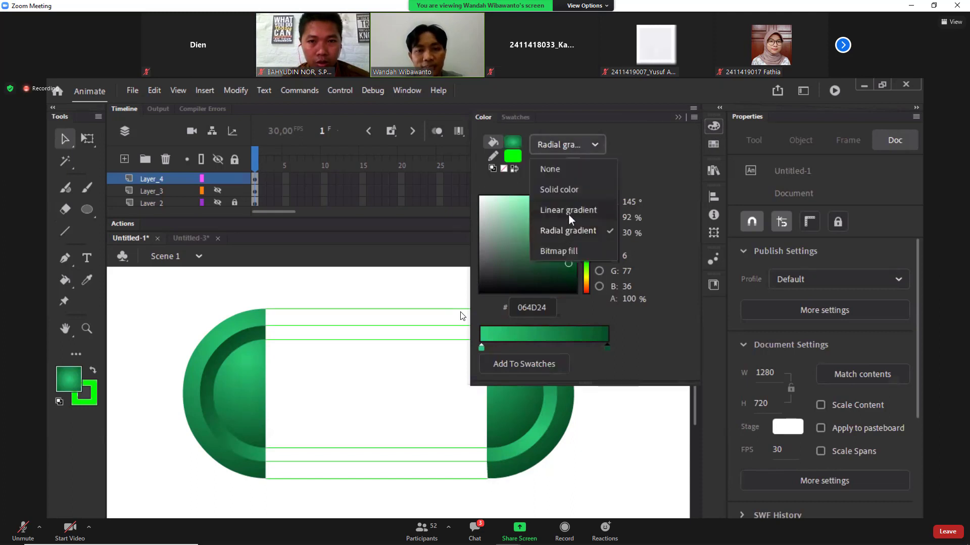
left_click(567, 213)
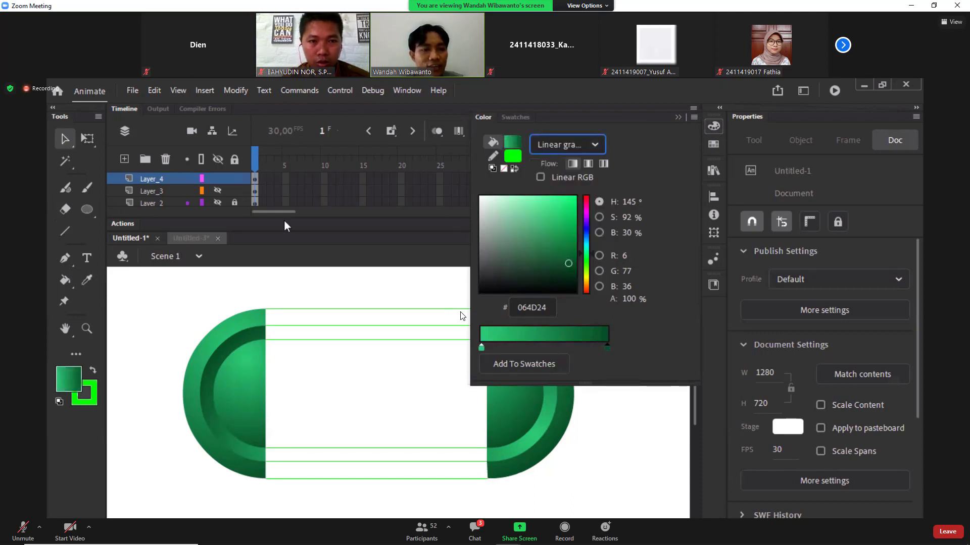
left_click(66, 283)
left_click(399, 319)
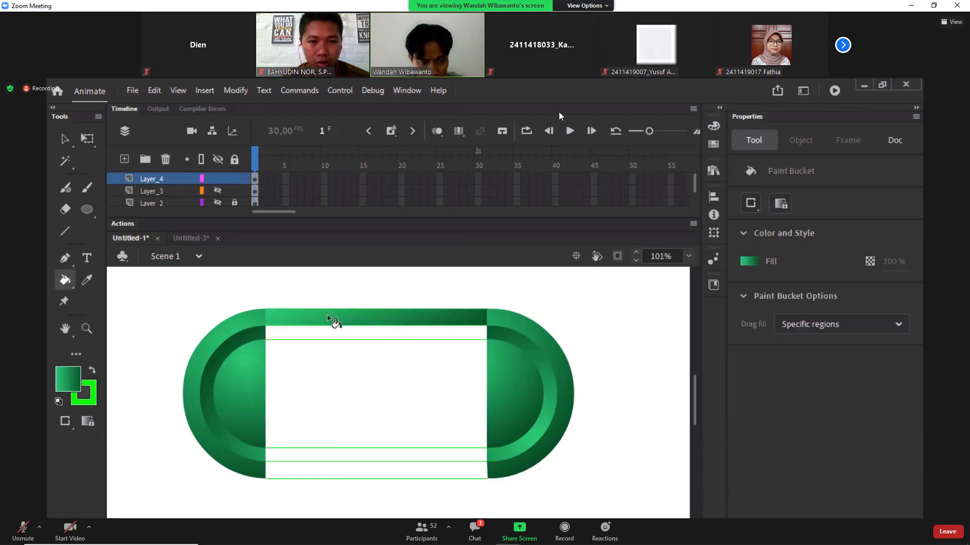
left_click(404, 321)
left_click(407, 324)
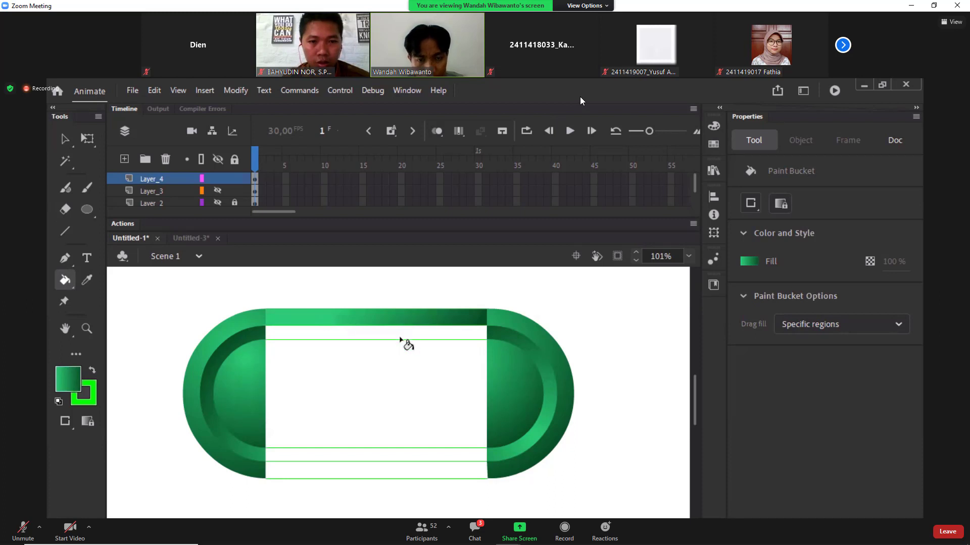
left_click(400, 336)
left_click(403, 429)
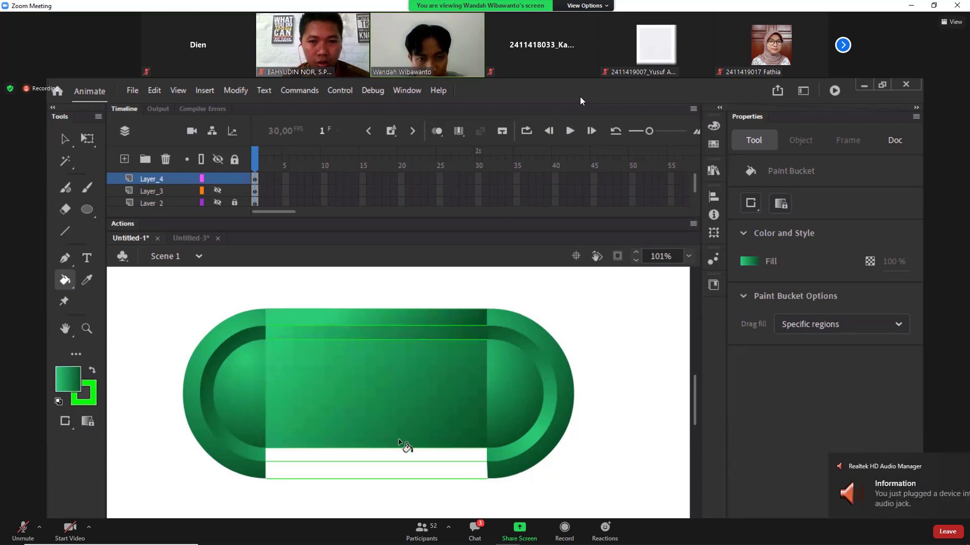
left_click(406, 470)
left_click(407, 456)
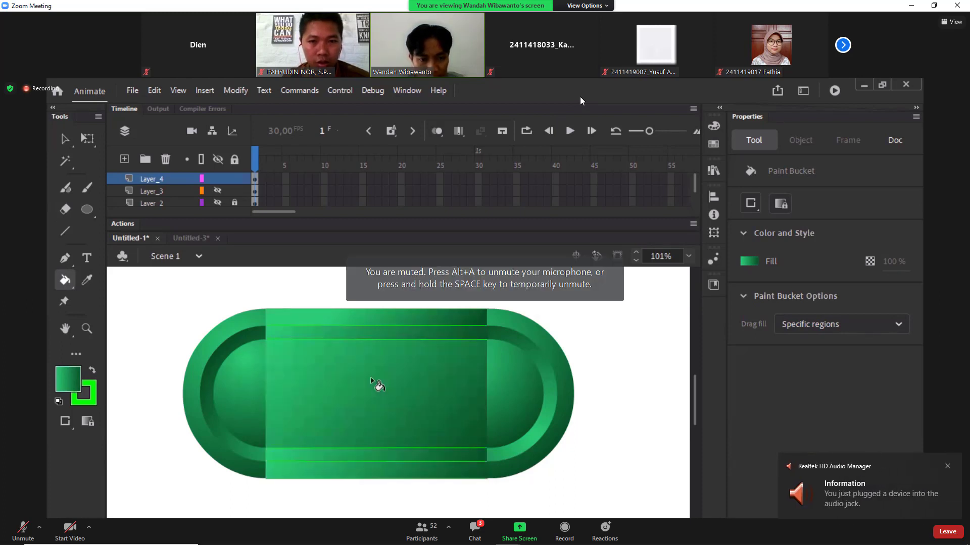
Step: Redirect the middle rectangle's linear gradient to run vertically, from light green above to dark green below
left_click(383, 419)
left_click(384, 444)
left_click(408, 438)
left_click(392, 447)
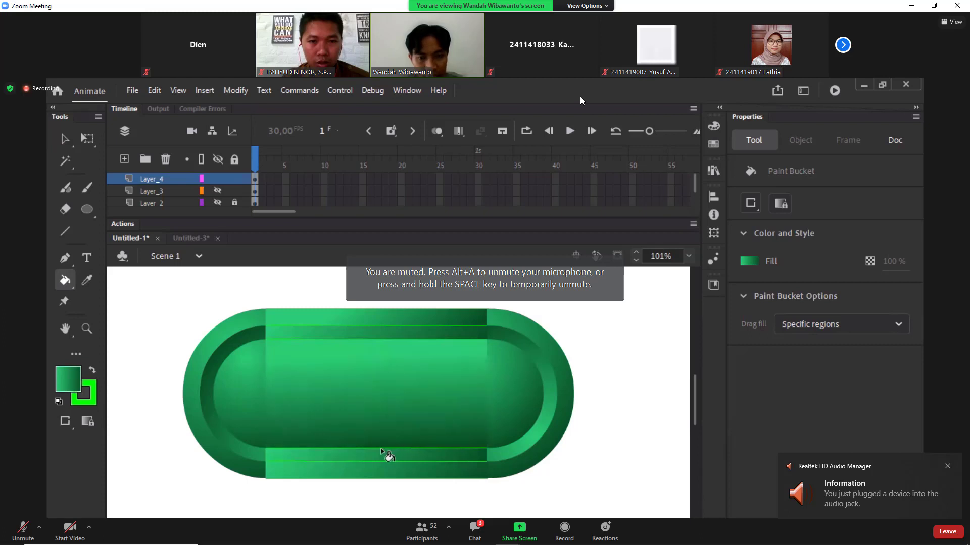
left_click_drag(372, 365, 380, 428)
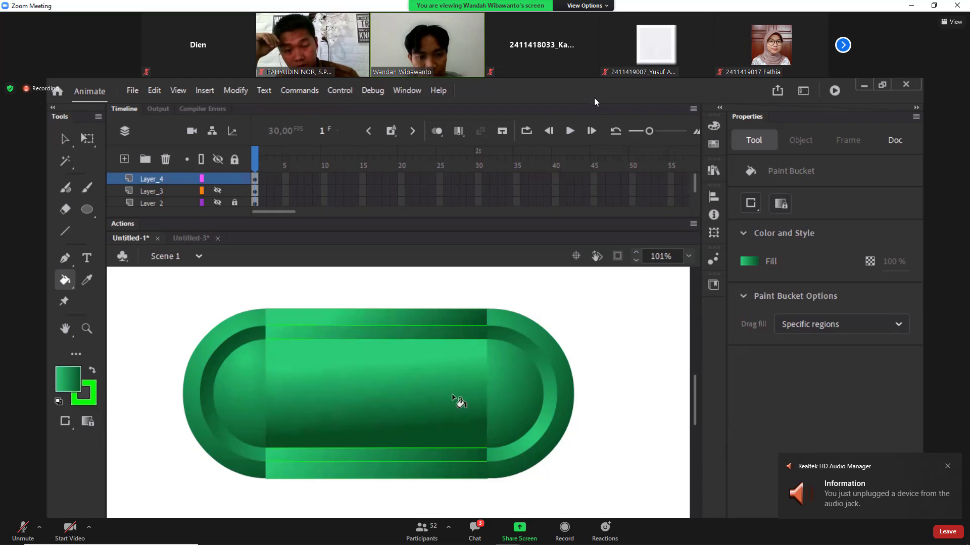
Step: Extend the middle rectangle's linear gradient across the inner half-circles on both ends
left_click(503, 397)
key("i")
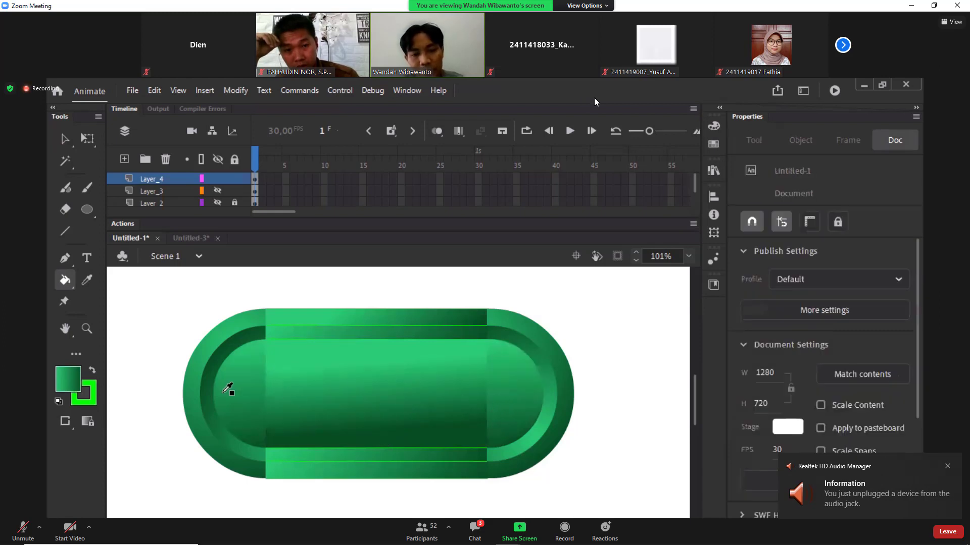
left_click(226, 392)
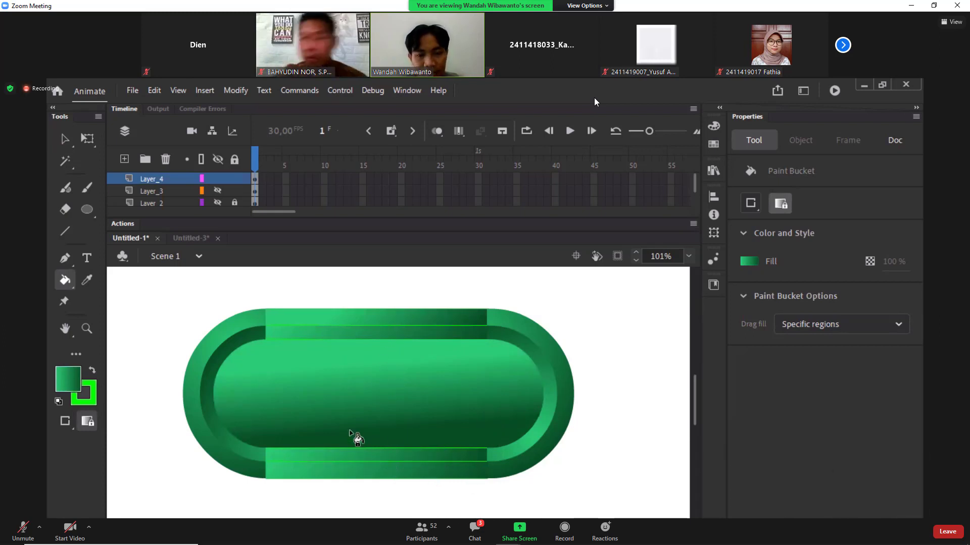
Step: Fill the lower outer band with dark green and give the lower inner band a vertical gradient from light to dark
left_click(427, 473)
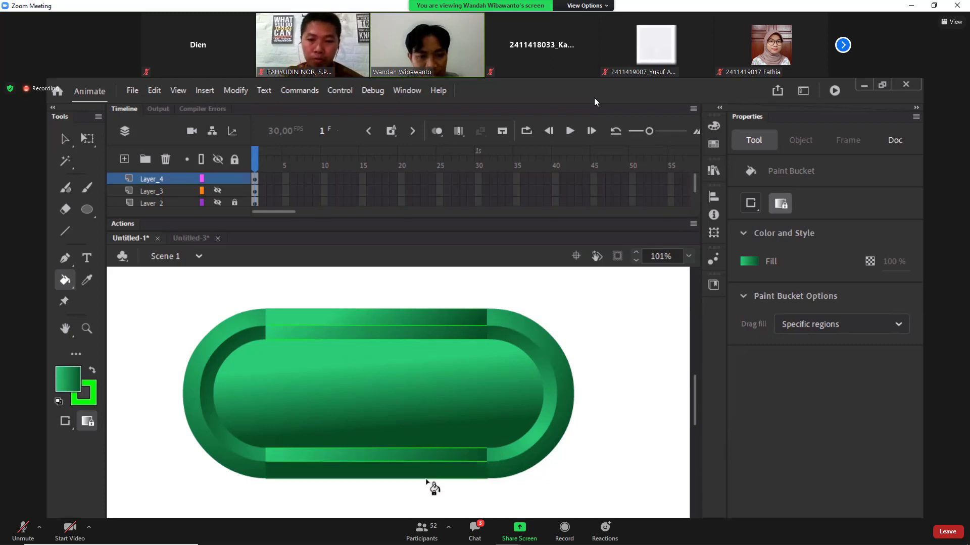
left_click(431, 455)
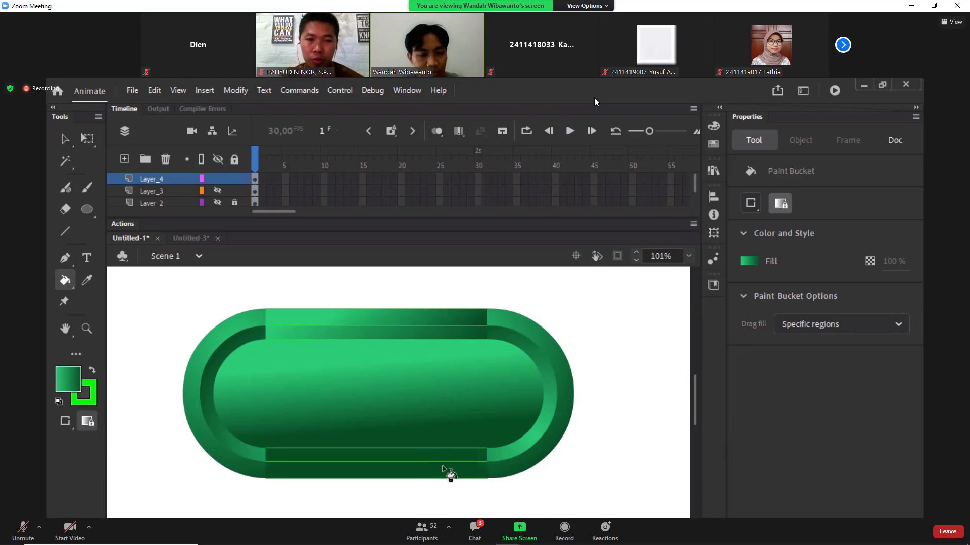
key("ctrl+z")
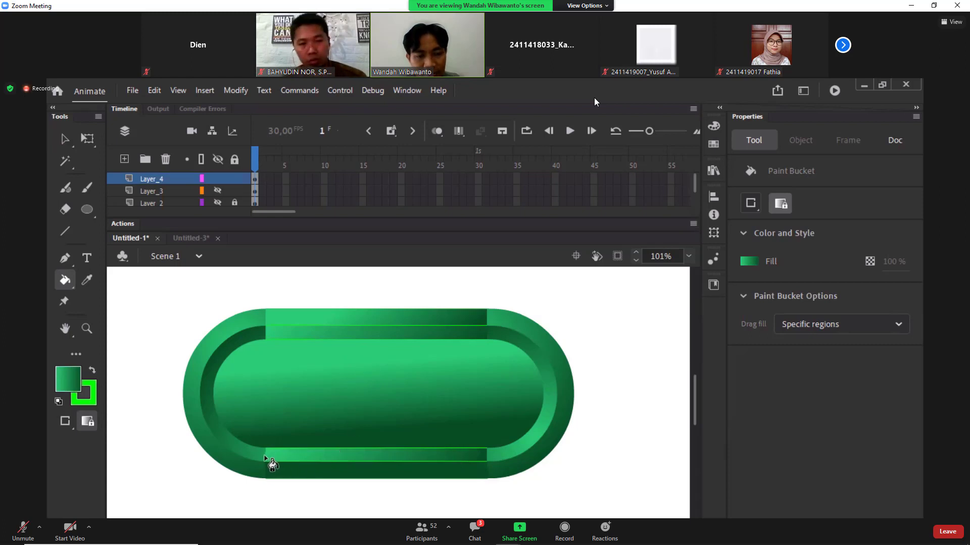
left_click(303, 456)
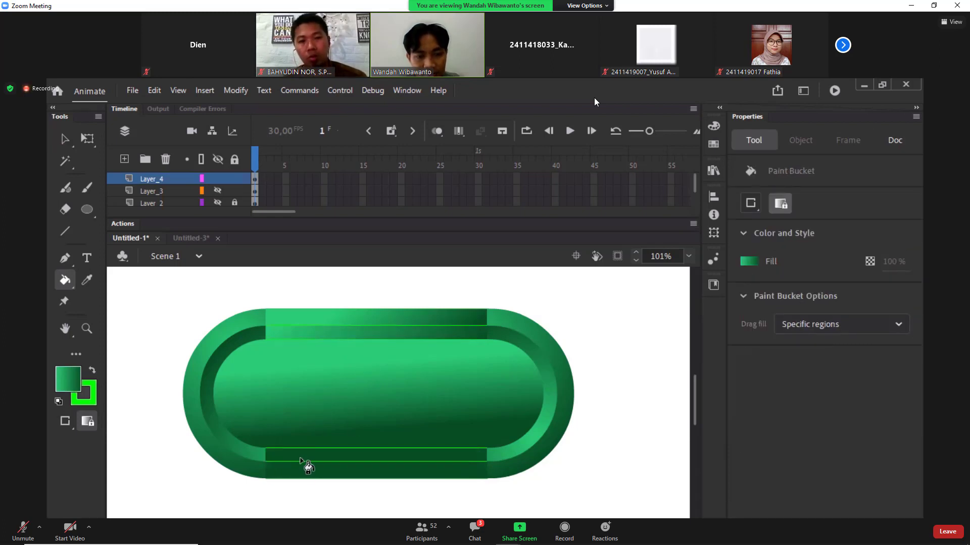
left_click(308, 464)
left_click(433, 464)
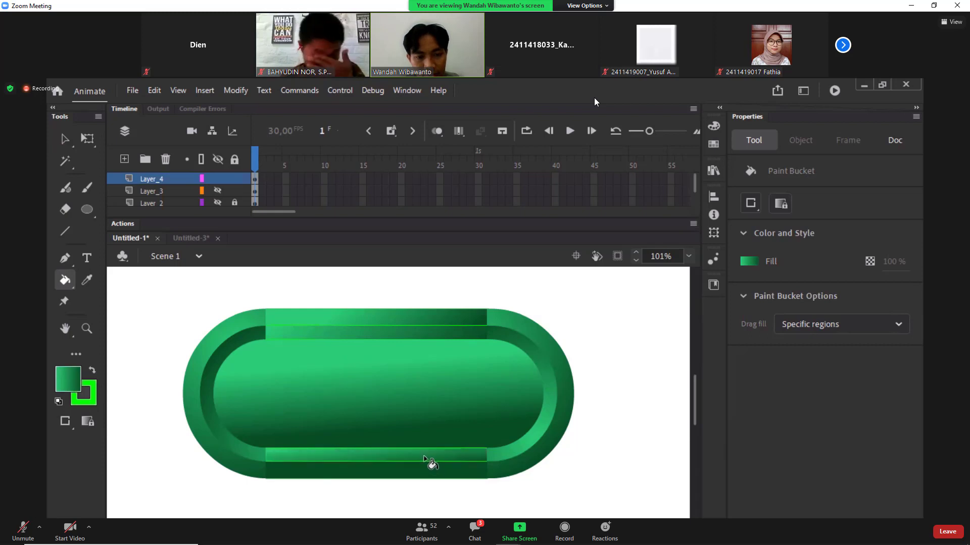
left_click(354, 457)
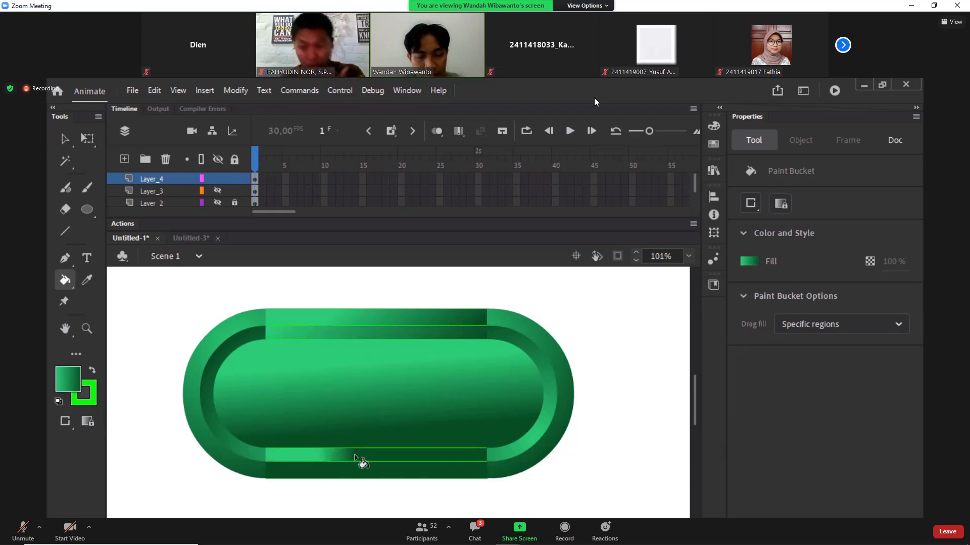
Step: Redirect the upper bands' gradients vertically, with the outer band dark to light and the inner band light to dark
left_click(427, 310)
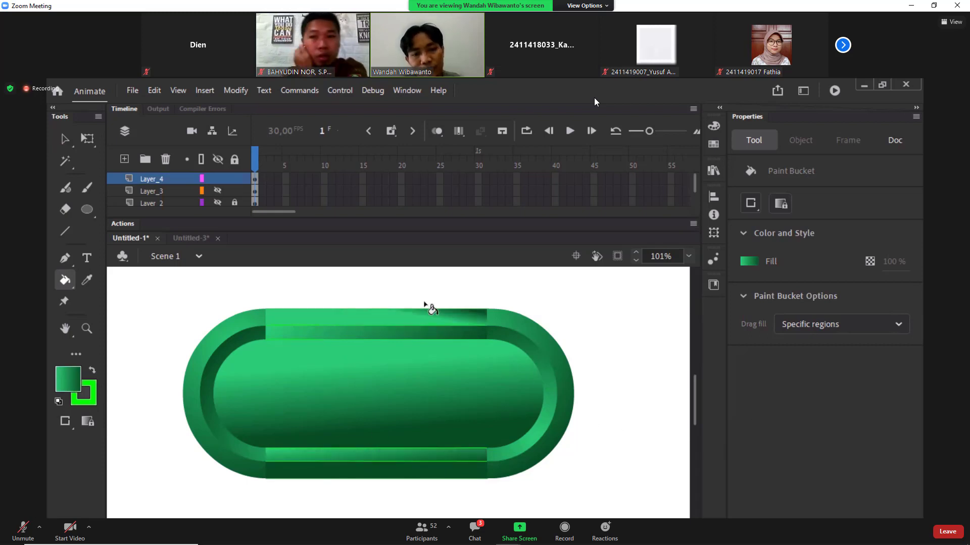
left_click_drag(416, 322, 413, 305)
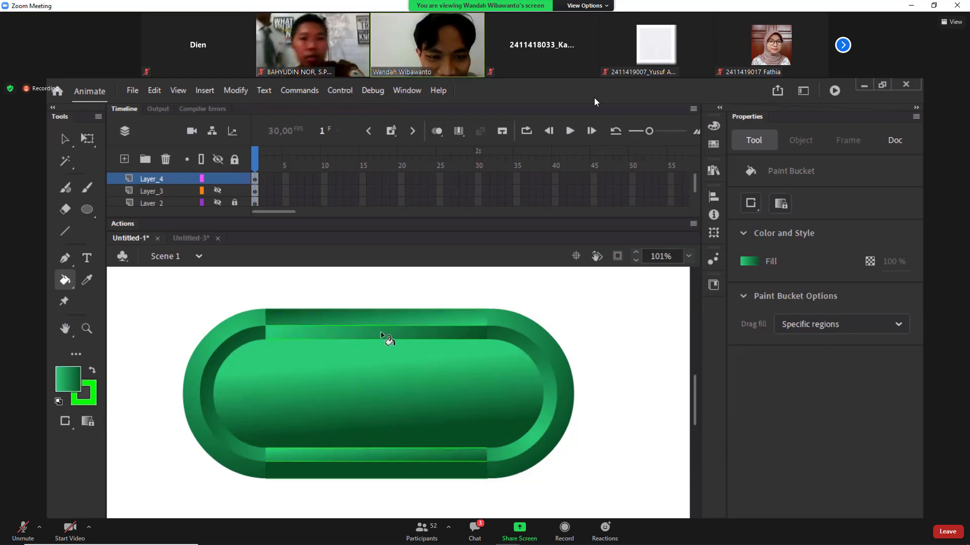
left_click_drag(381, 335, 383, 338)
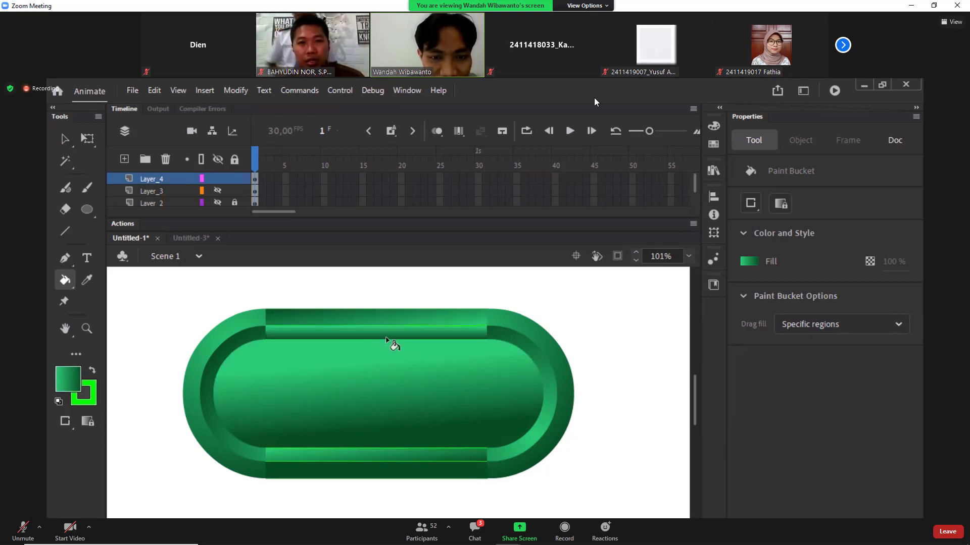
Step: Delete the thin bright green connecting lines along the upper and lower bands of the wide button
key("v")
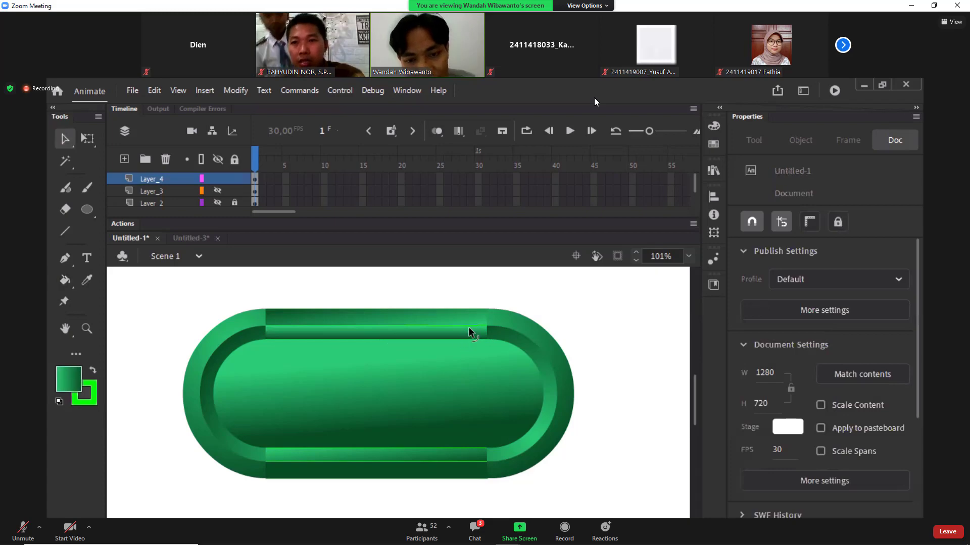
left_click(469, 326)
key("Delete")
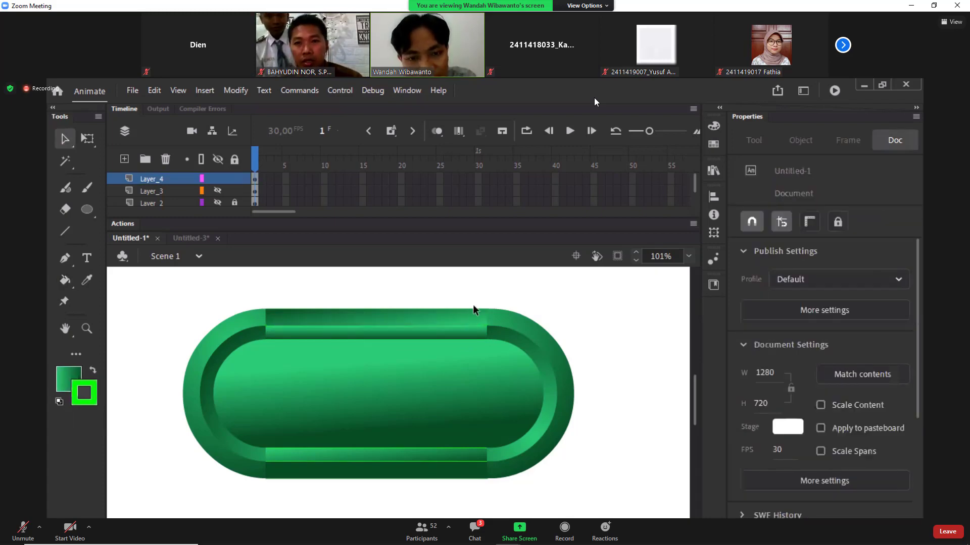
left_click(473, 308)
key("Delete")
left_click(441, 447)
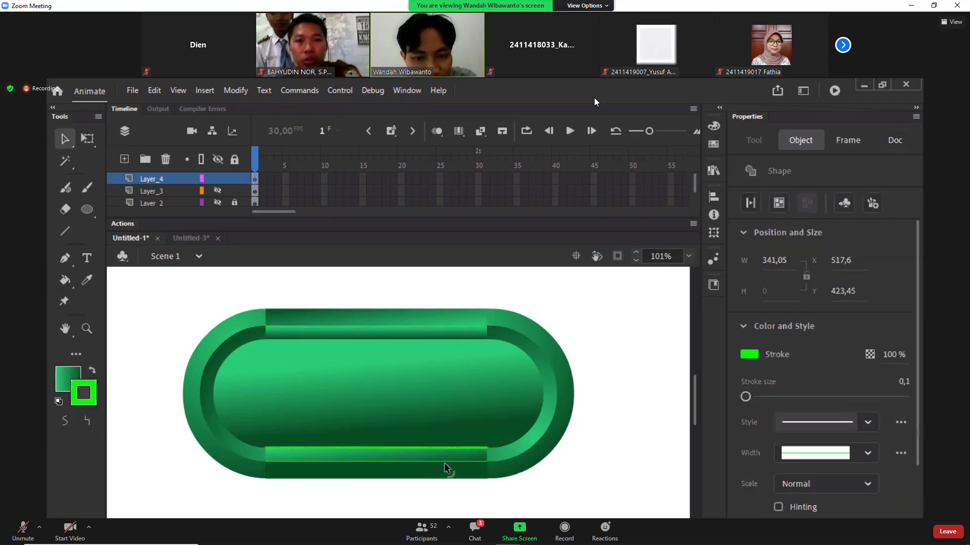
key("Delete")
left_click(446, 463)
key("Delete")
left_click(449, 478)
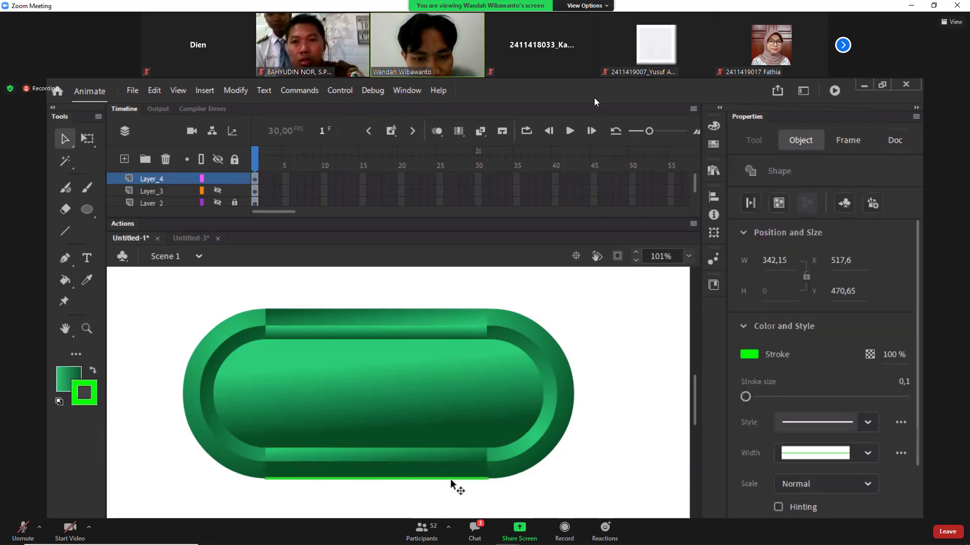
key("Delete")
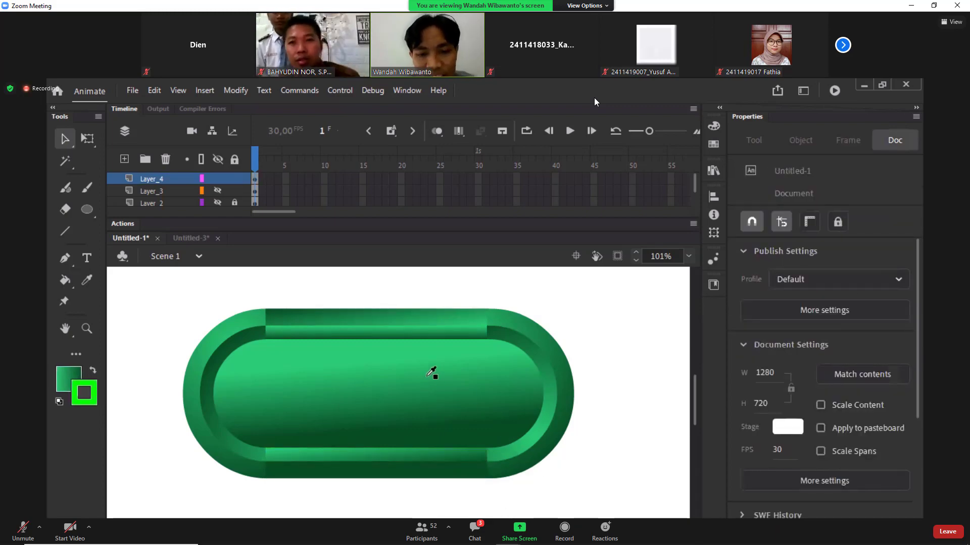
Step: Turn off Lock Fill and refill the upper bands with vertical gradients, the outer band light to dark and the inner band dark to light
key("k")
left_click(295, 327)
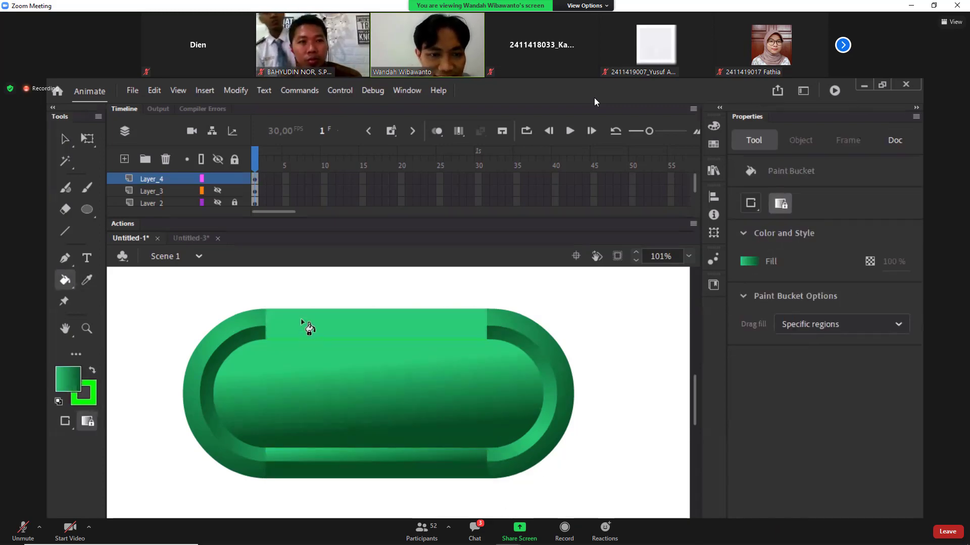
left_click(88, 423)
mouse_move(360, 318)
left_mouse_down()
mouse_move(388, 331)
mouse_move(376, 330)
mouse_move(378, 340)
left_mouse_up()
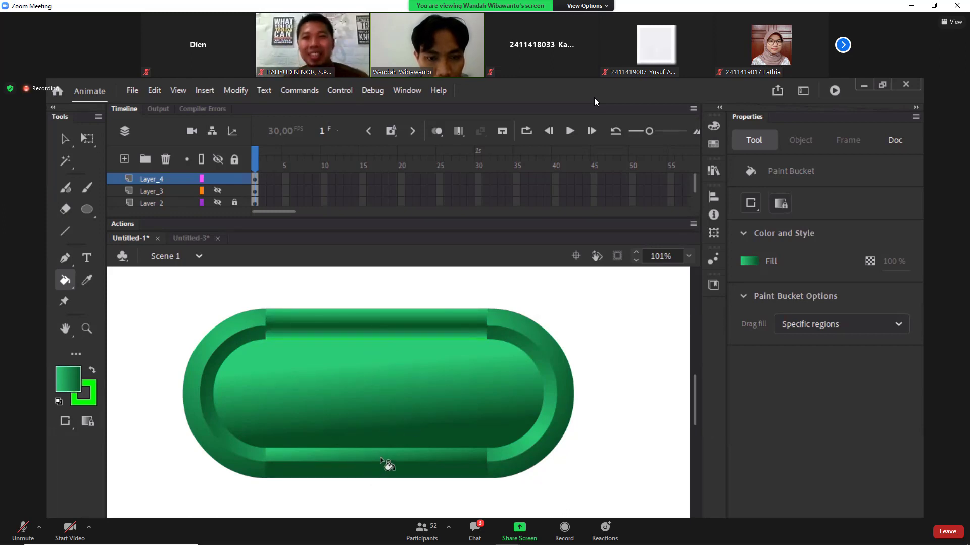
Step: Sample the upper outer band's gradient and extend it across the outer half-rings on both ends of the wide button
left_click(235, 331)
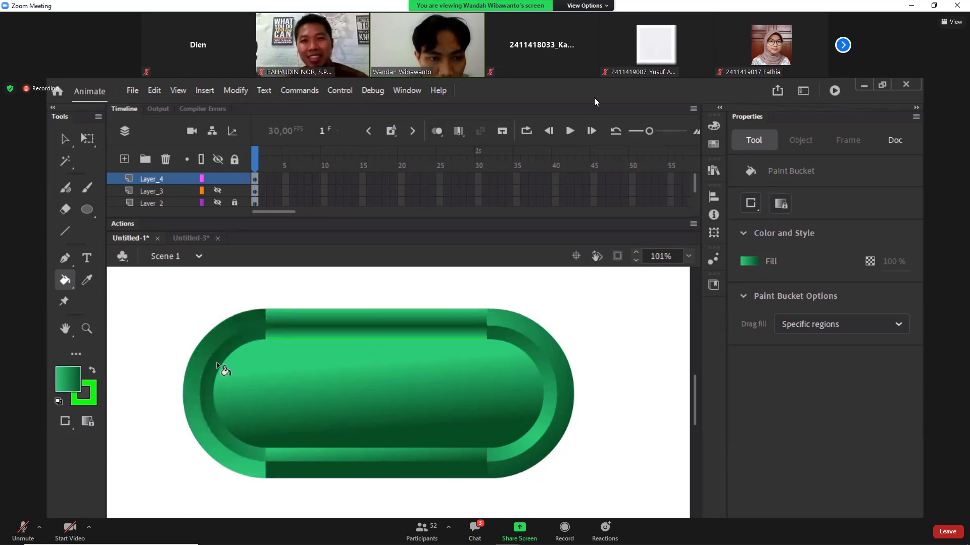
key("ctrl+z")
key("i")
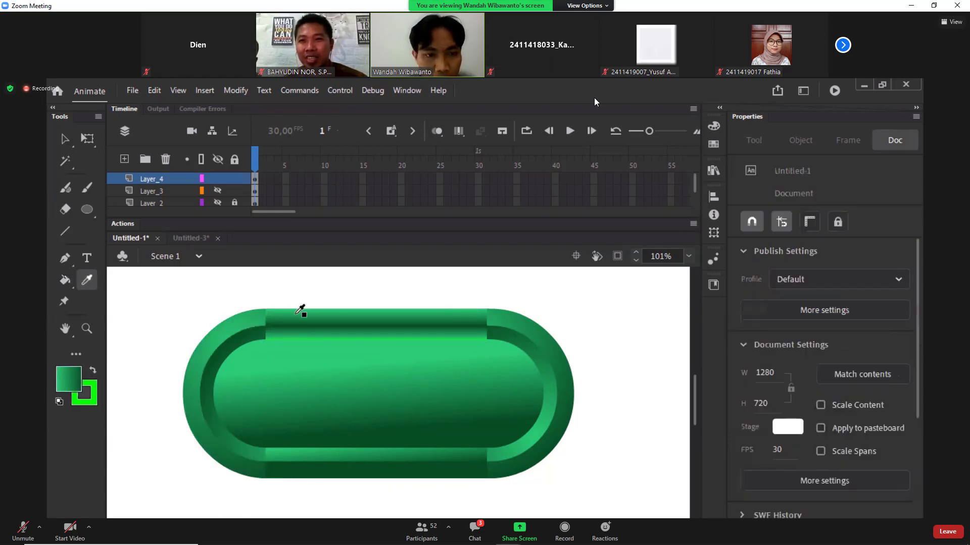
left_click(294, 317)
left_click(250, 324)
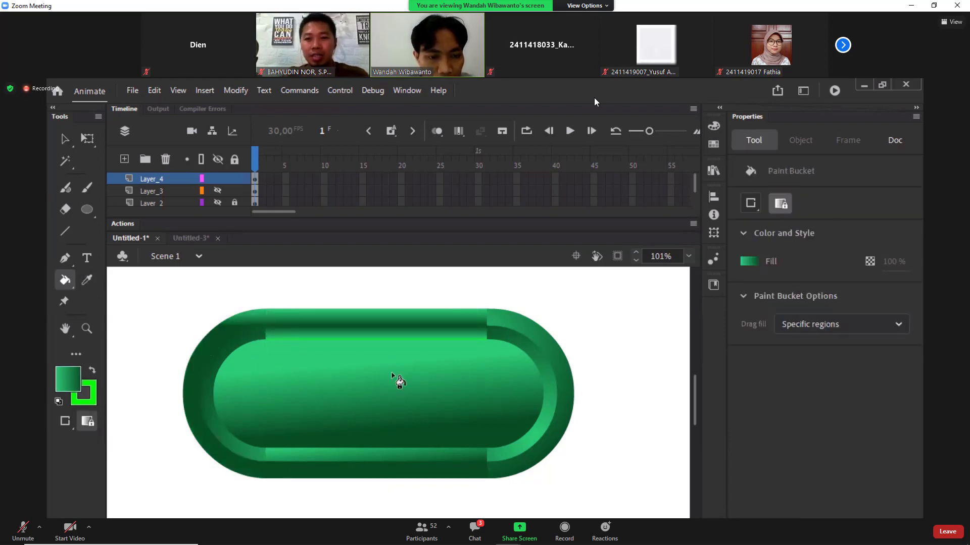
key("i")
left_click(528, 322)
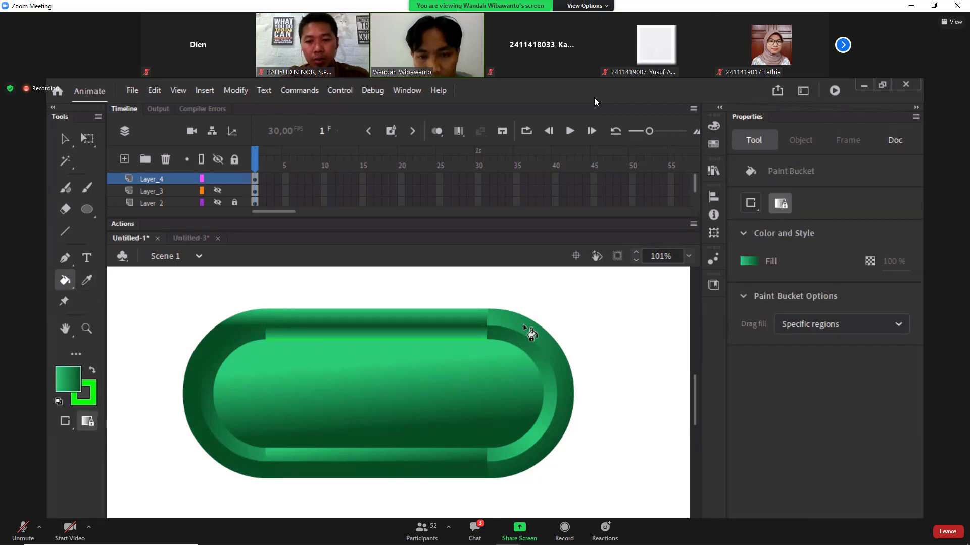
left_click(525, 323)
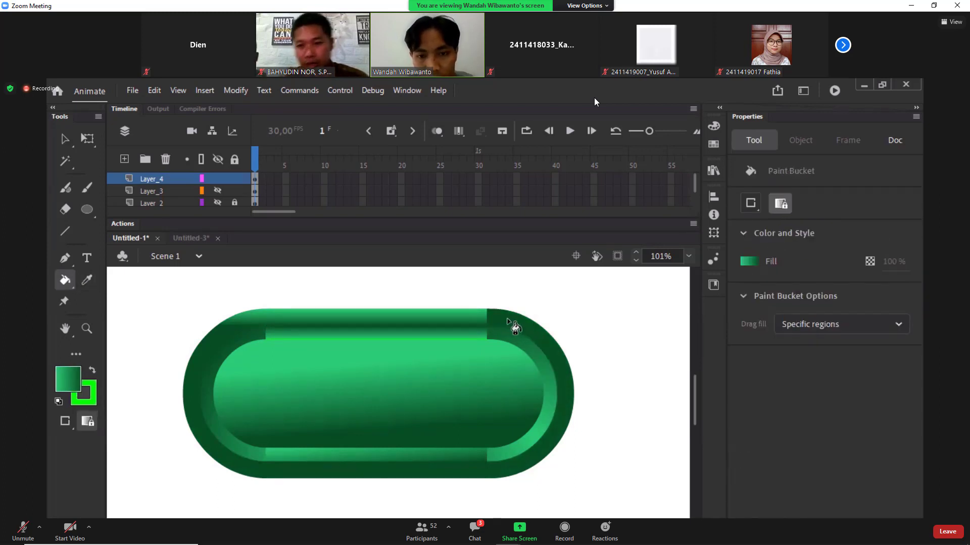
left_click(515, 327)
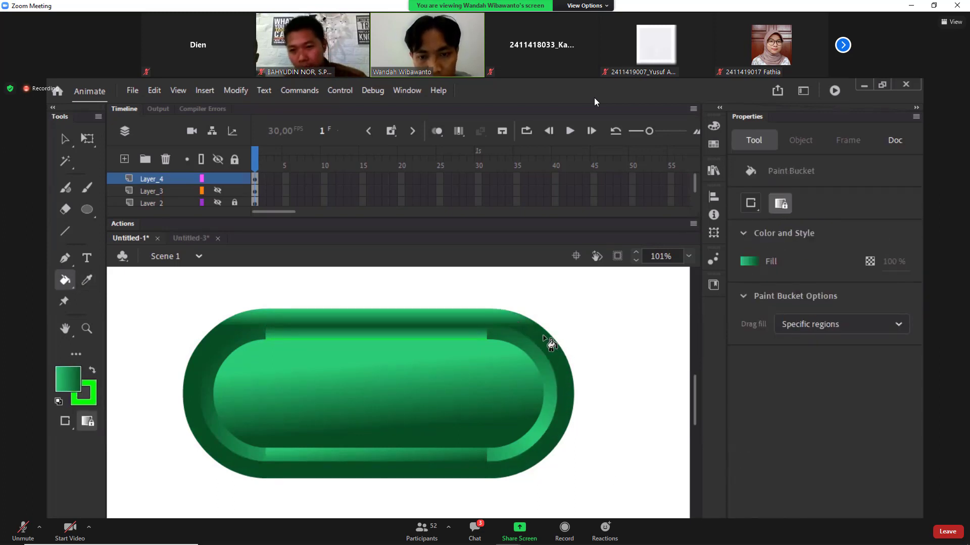
Step: Try to extend the outer ring's gradient onto the upper inner band and the inner shapes
left_click(459, 332)
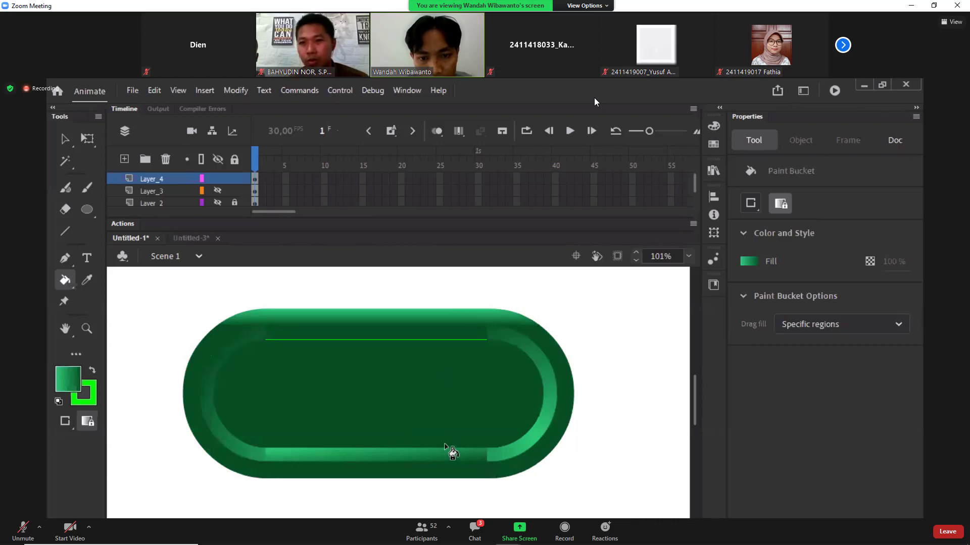
left_click(551, 351)
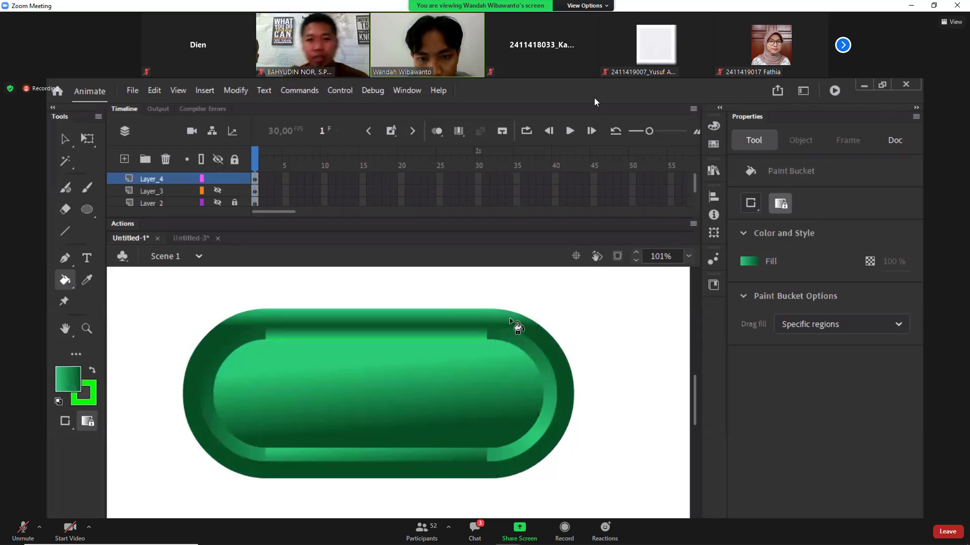
left_click(519, 393)
key("ctrl+z")
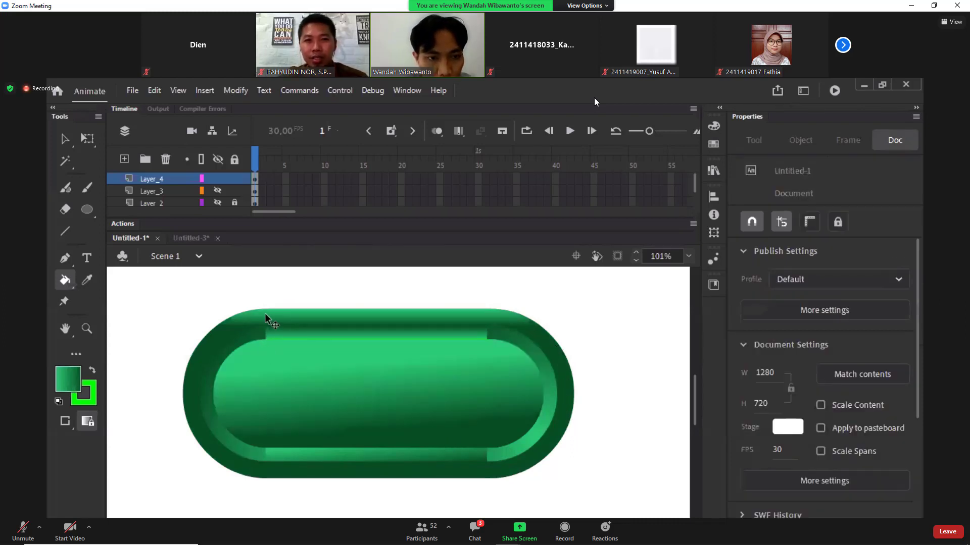
Step: Fill the joined upper band and end half-rings of the outer ring with one continuous dark green gradient
key("v")
left_click(262, 325)
key("k")
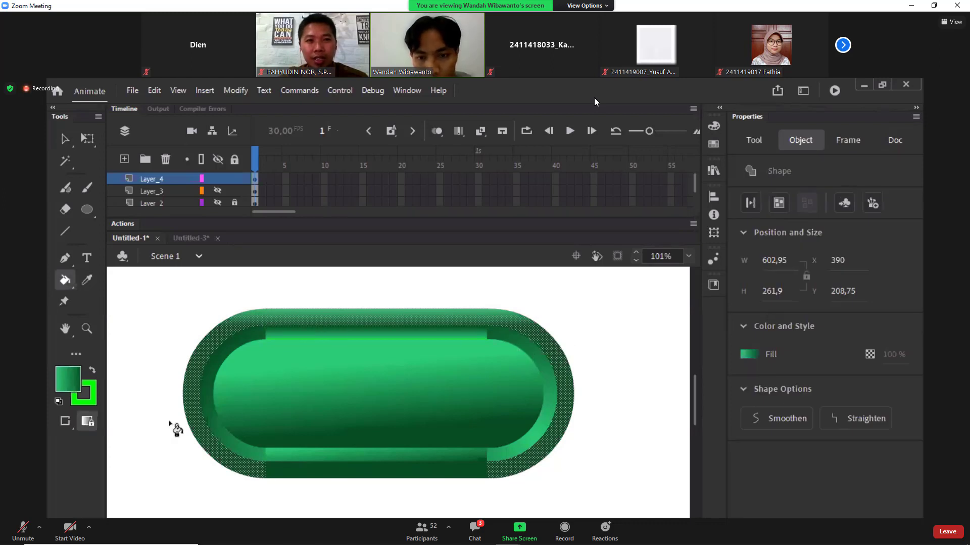
left_click(414, 363)
left_click(414, 465)
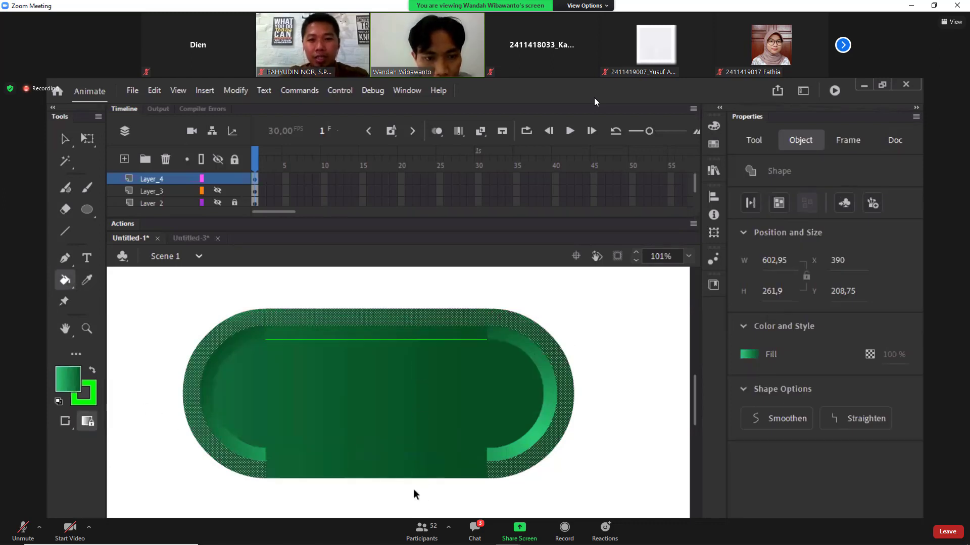
left_click(264, 370)
left_click(209, 365)
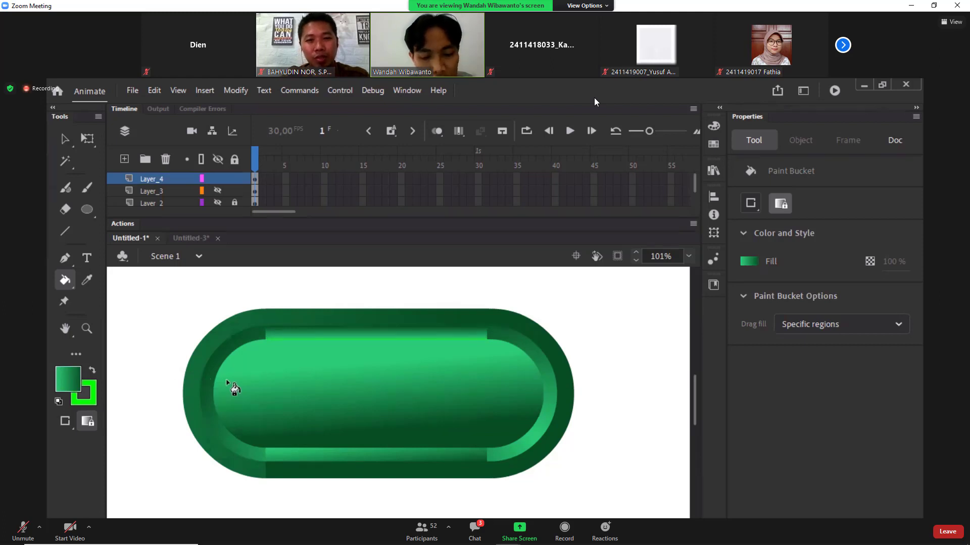
Step: Use Gradient Transform to centre the outer ring's gradient, shrink it to the button's height and rotate it to run light above to dark below
key("f")
left_click(360, 384)
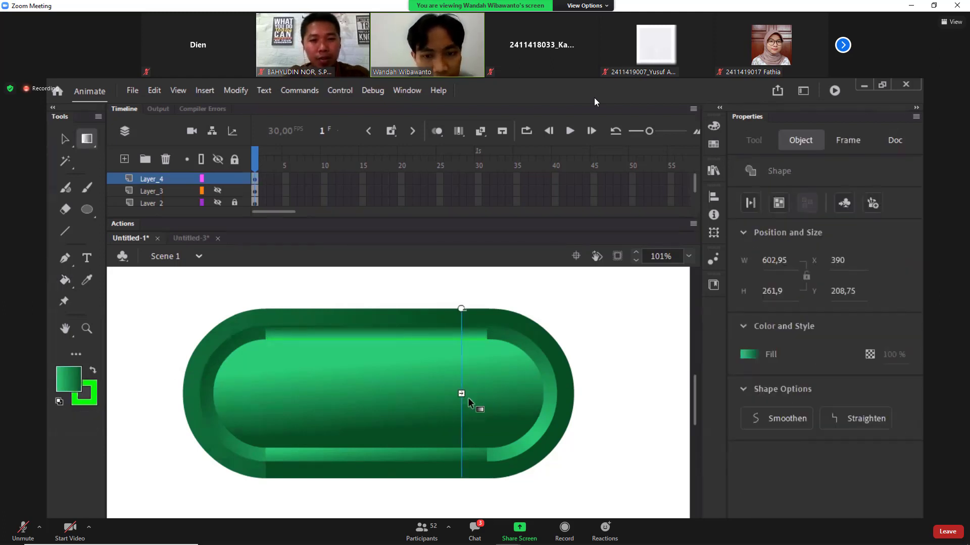
left_click_drag(462, 394, 534, 393)
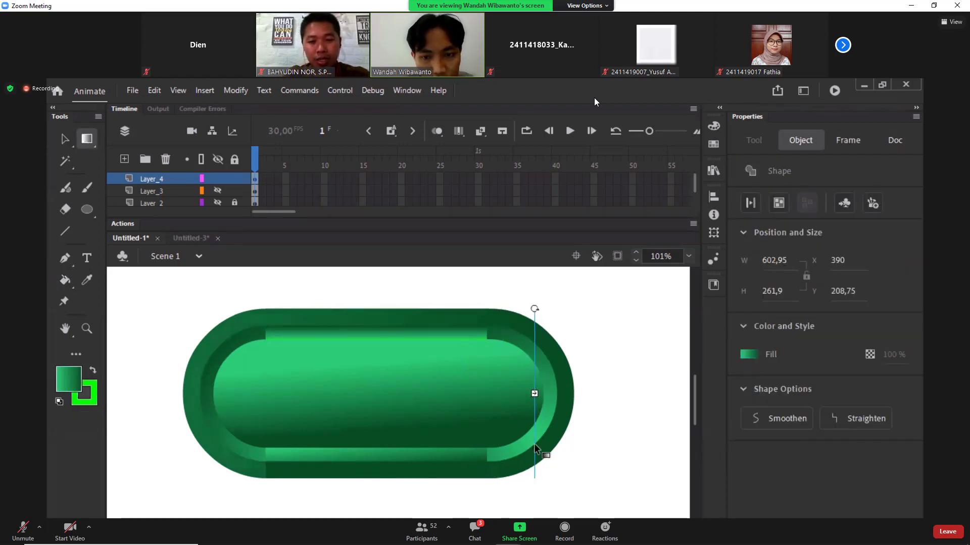
mouse_move(535, 311)
left_mouse_down()
mouse_move(491, 331)
mouse_move(386, 445)
mouse_move(509, 347)
mouse_move(530, 314)
left_mouse_up()
key("z")
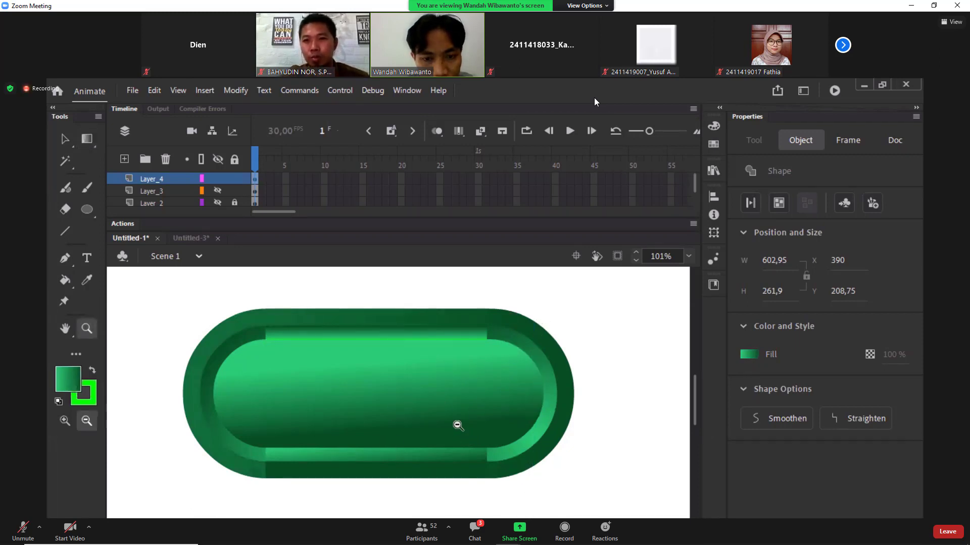
left_click(462, 433, "alt")
key("f")
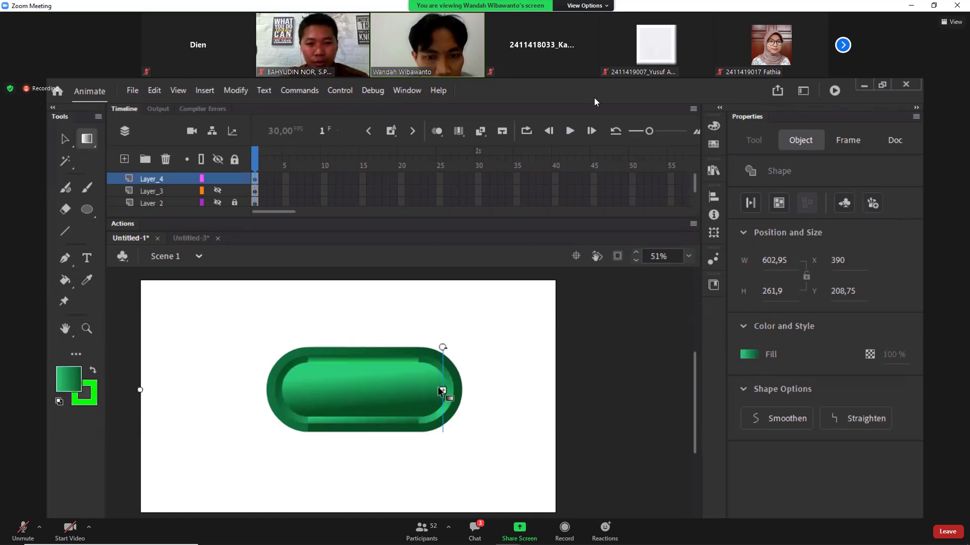
mouse_move(435, 390)
left_mouse_down()
mouse_move(167, 386)
mouse_move(182, 377)
mouse_move(359, 391)
left_mouse_up()
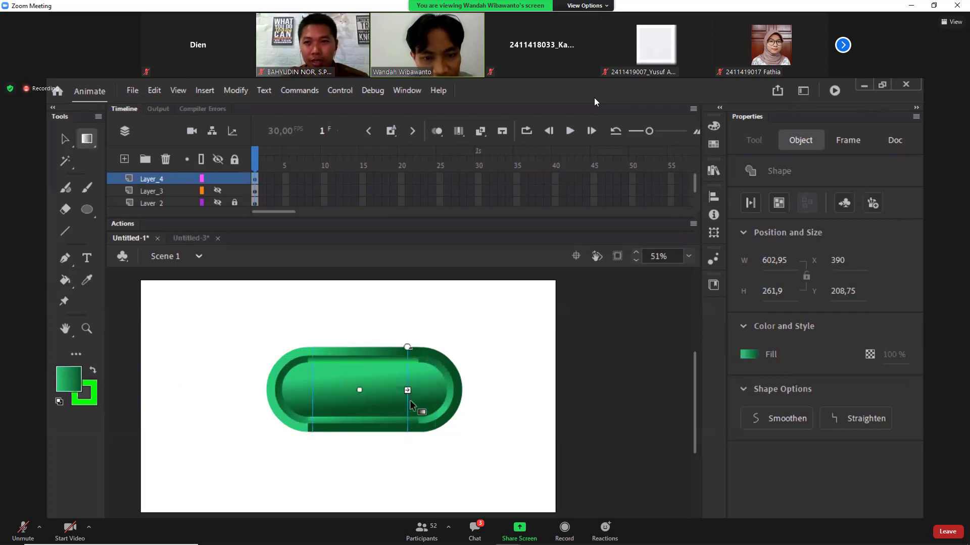
left_click_drag(407, 347, 396, 454)
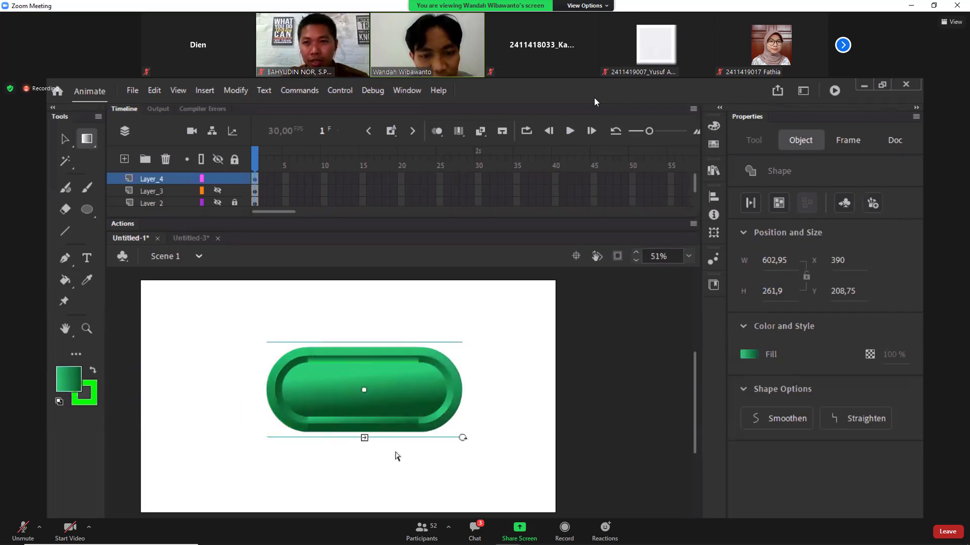
left_click(513, 476)
Step: Turn off Lock Fill and undo the two trial fills on the upper inner band
key("z")
left_click(379, 399)
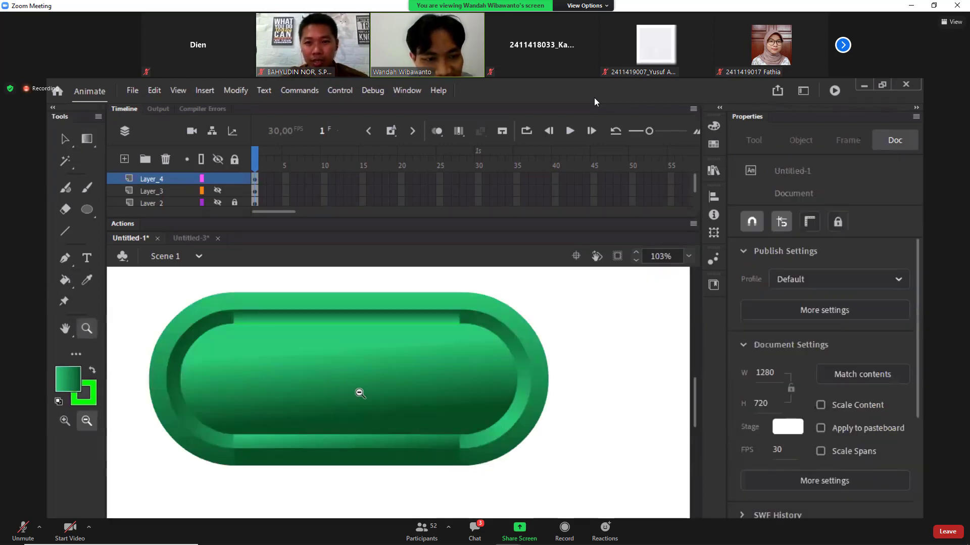
key("v")
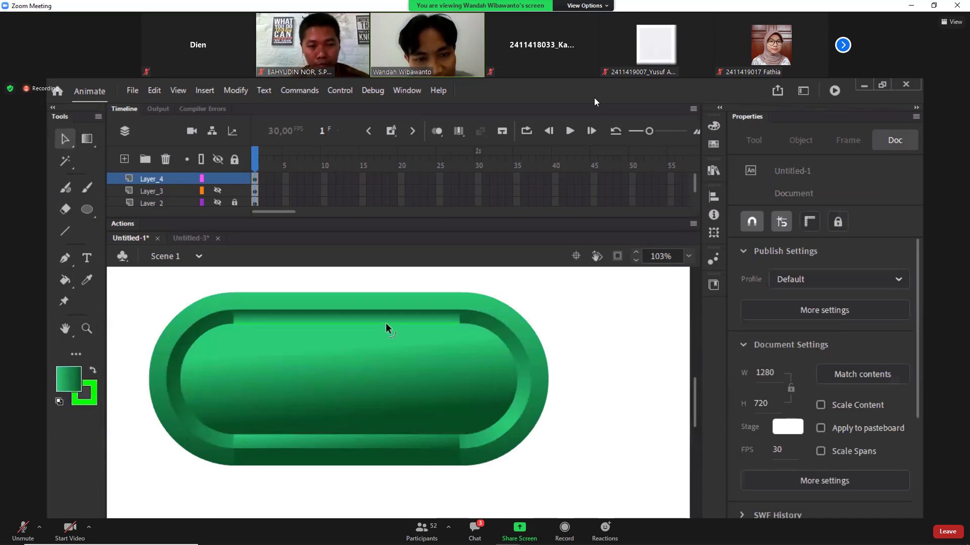
left_click(387, 322)
key("Escape")
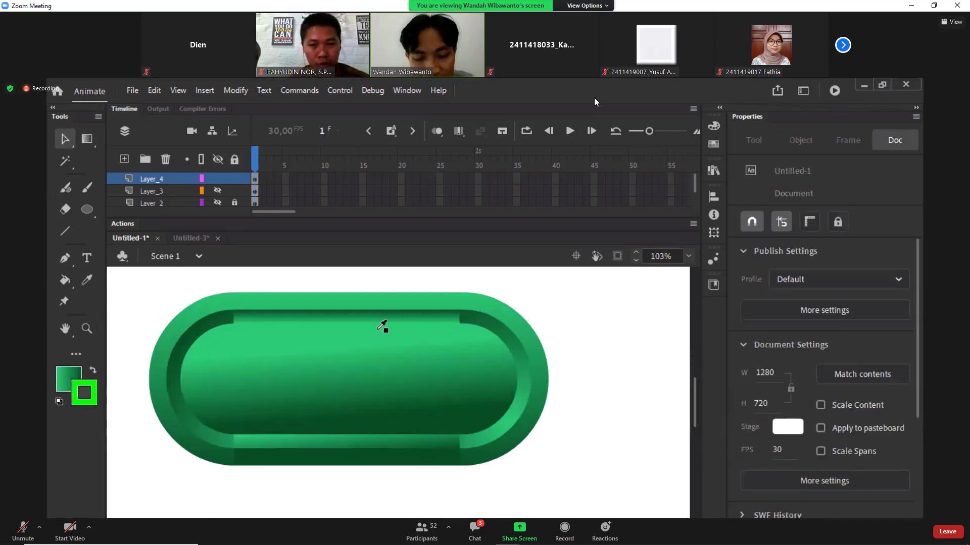
key("k")
left_click(404, 319)
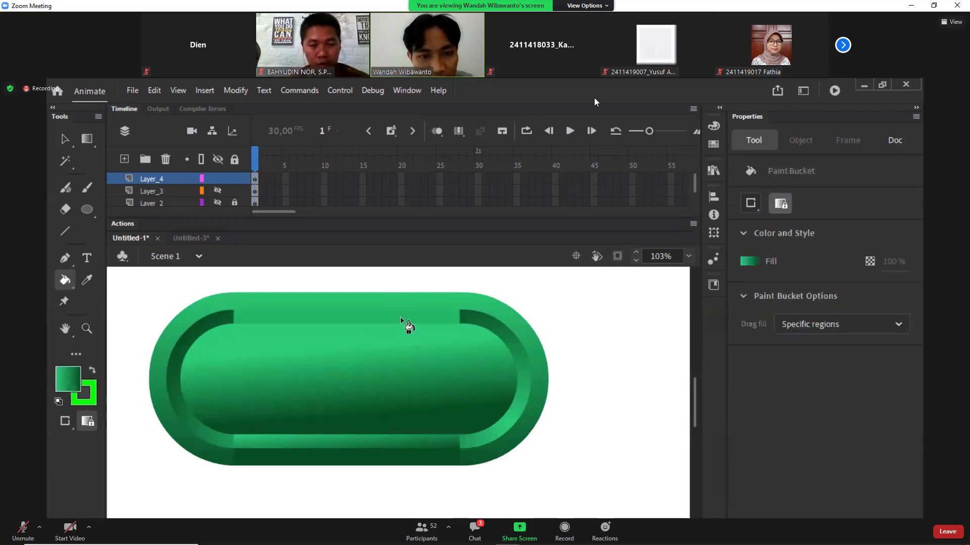
left_click(87, 421)
left_click(374, 323)
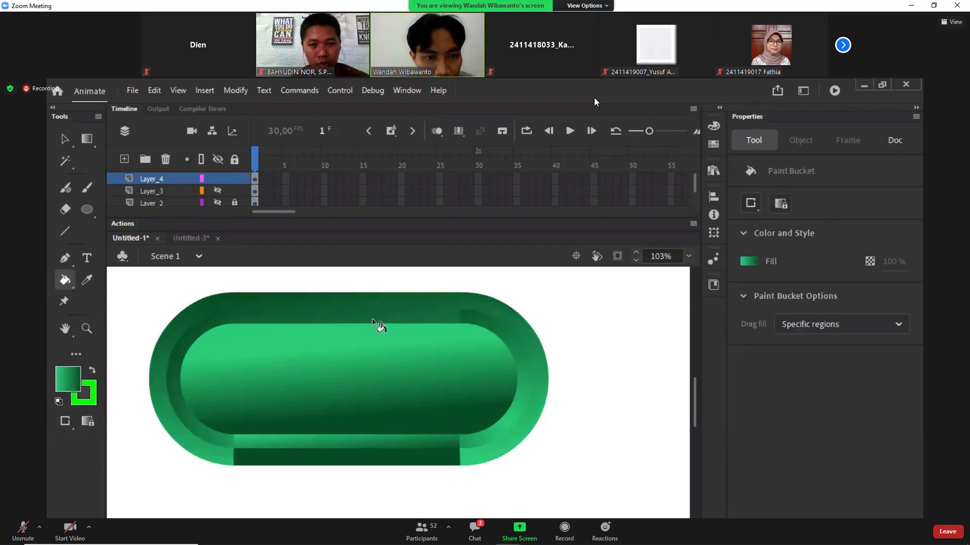
key("ctrl+z")
key("ctrl+z")
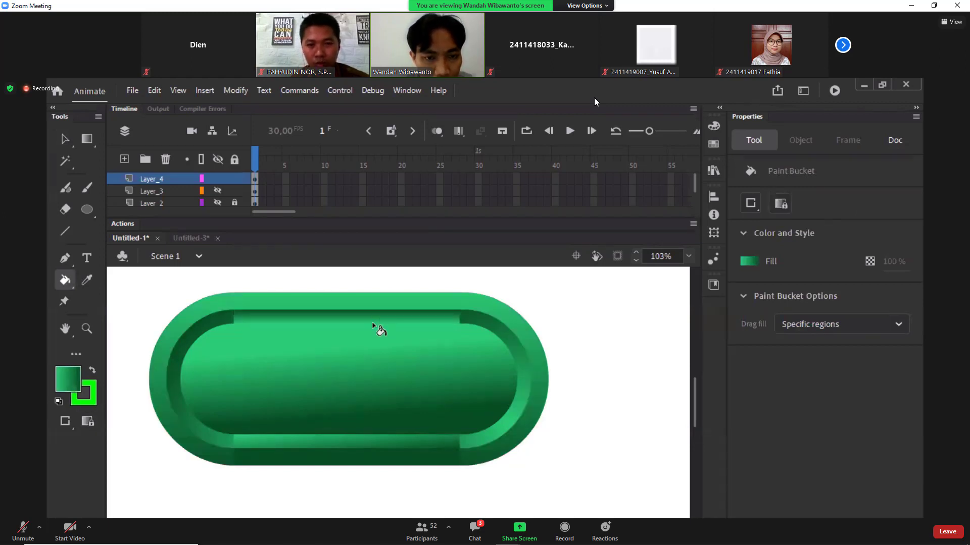
Step: Give the upper and lower inner bands vertical gradients running from dark to light
left_click(373, 323)
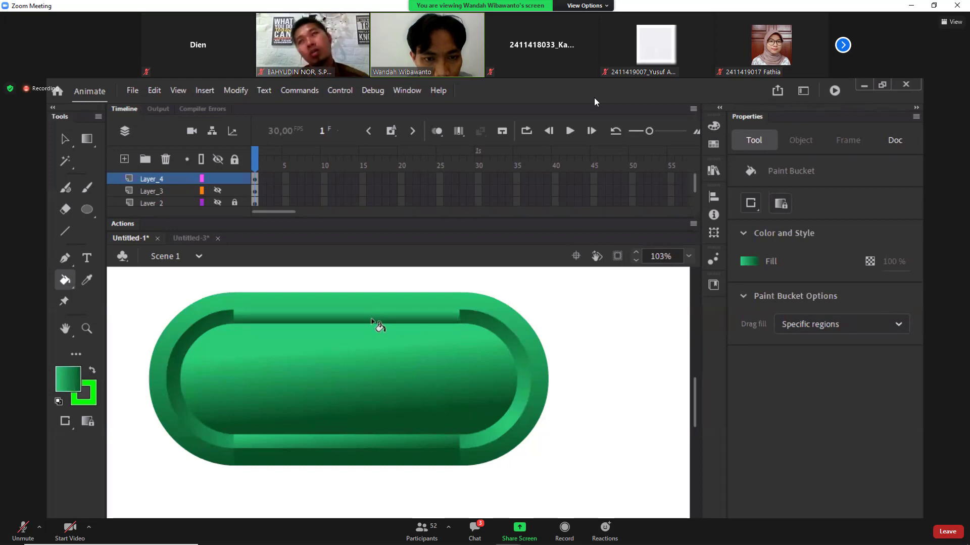
left_click_drag(372, 319, 373, 314)
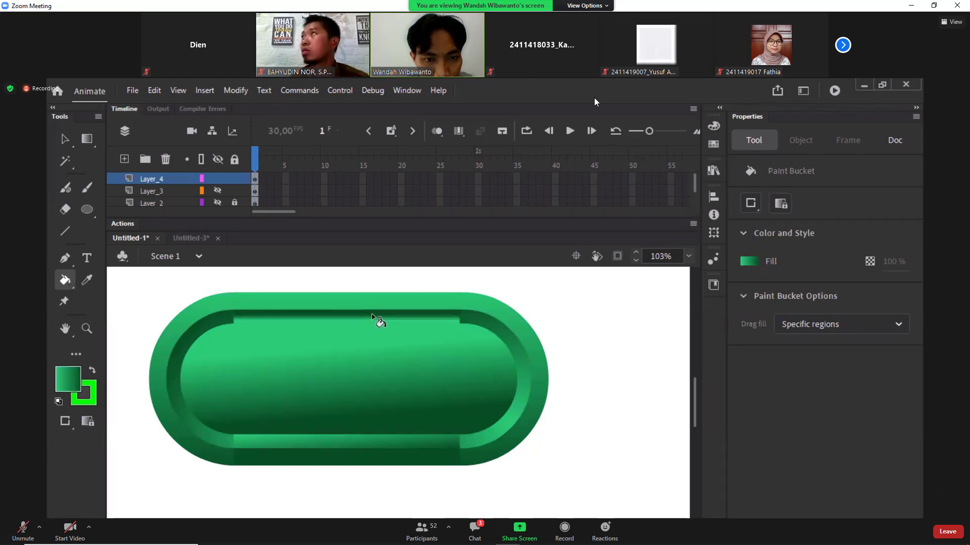
left_click(372, 447)
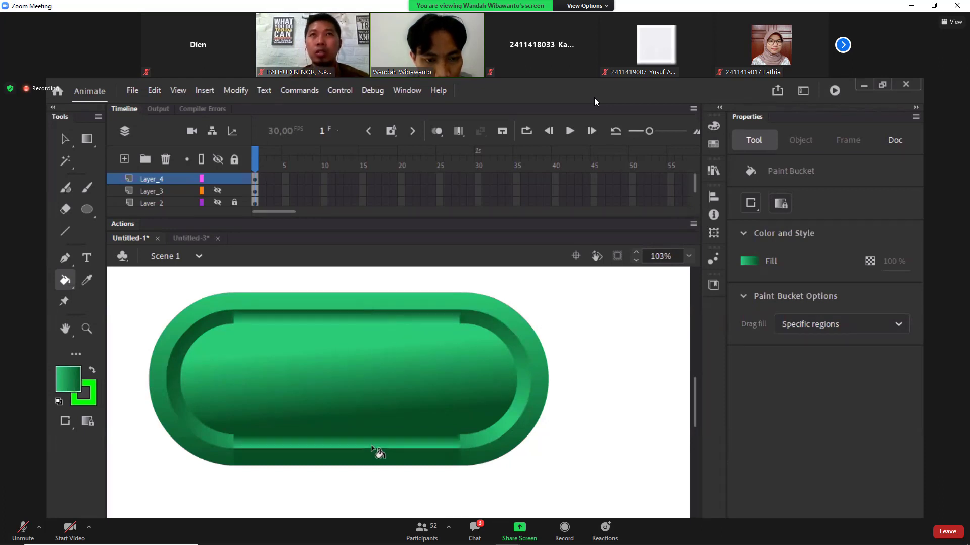
Step: Sample the outer half-ring's gradient and apply it to the lower outer band so the whole outer ring matches
left_click_drag(381, 465, 229, 460)
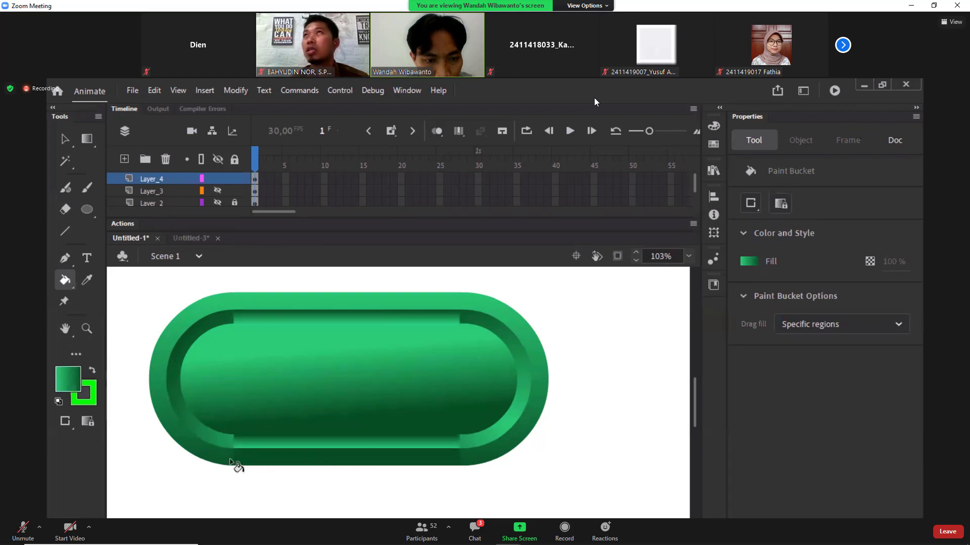
key("i")
left_click(211, 450)
left_click(267, 461)
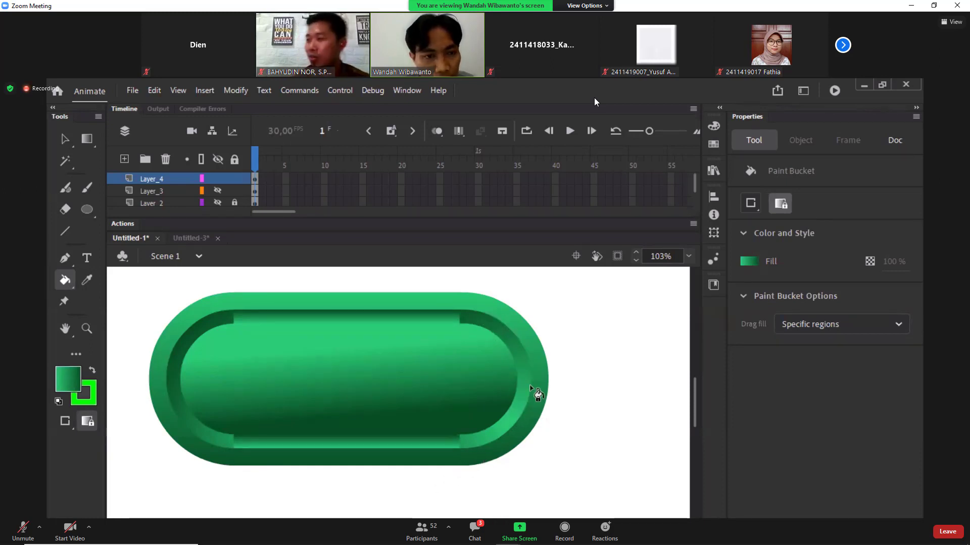
Step: Sample the upper inner band's gradient and extend it across the inner half-rings on both ends of the wide button
key("i")
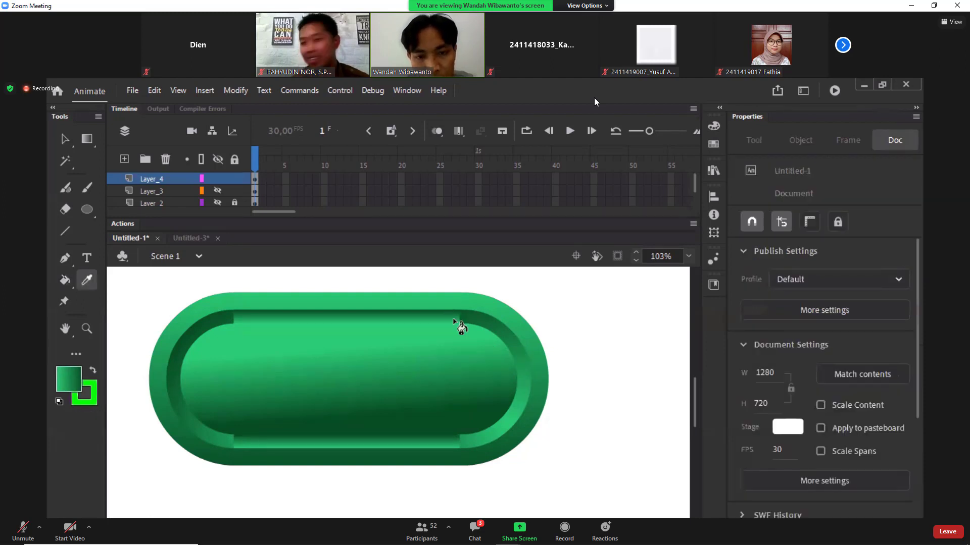
left_click(461, 327)
left_click(488, 362)
left_click(212, 332)
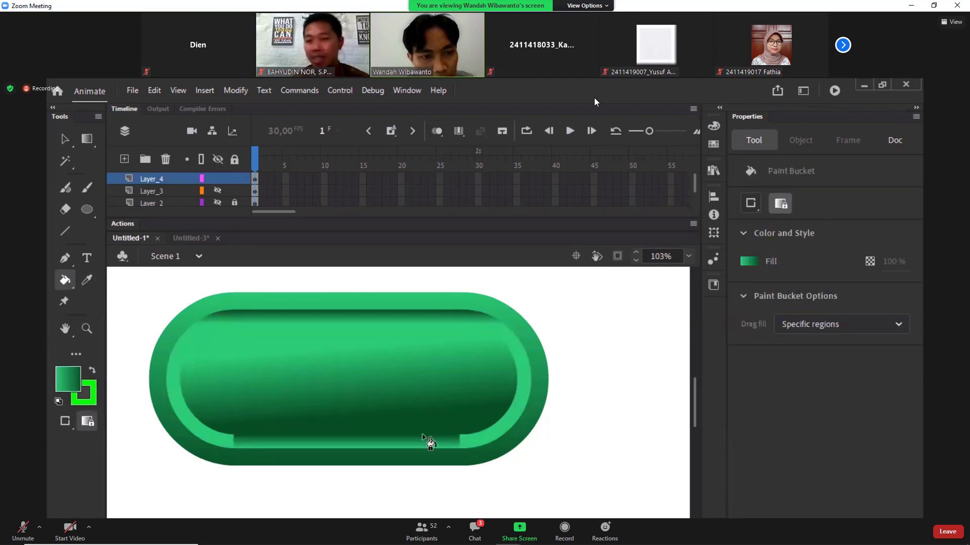
key("z")
left_click(440, 410, "alt")
left_click(443, 419, "alt")
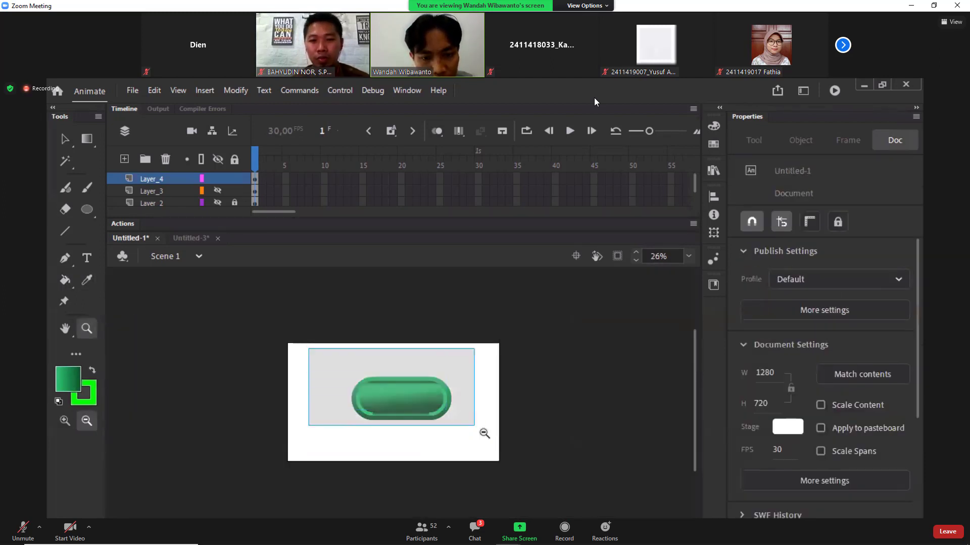
left_click_drag(484, 433, 485, 433)
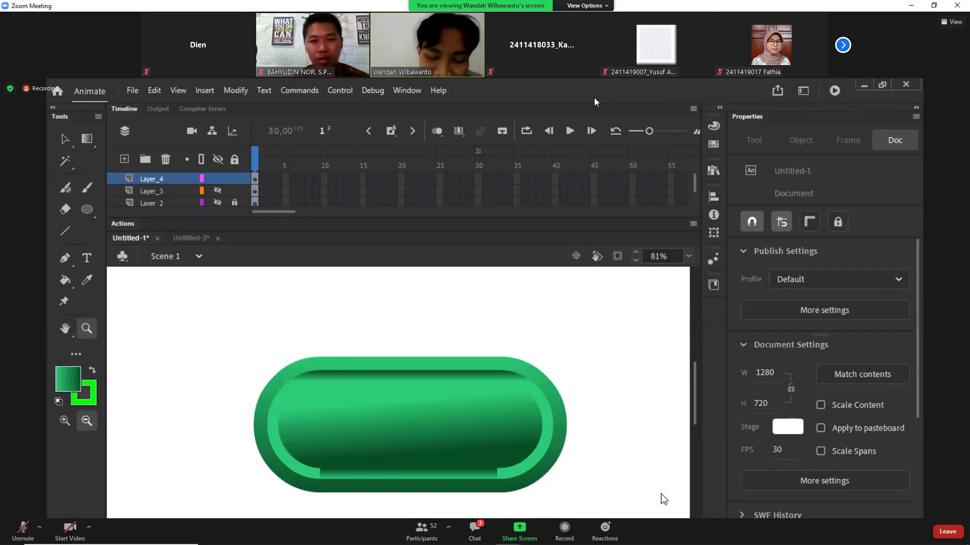
Step: Sample the inner half-ring's fill and apply it to the lower inner band so the inner ring is continuous
key("i")
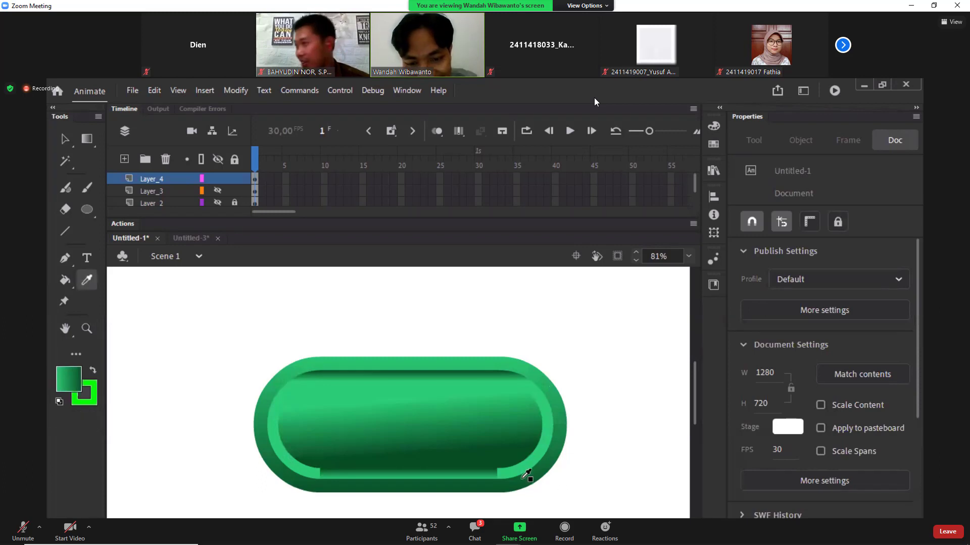
left_click(528, 472)
key("z")
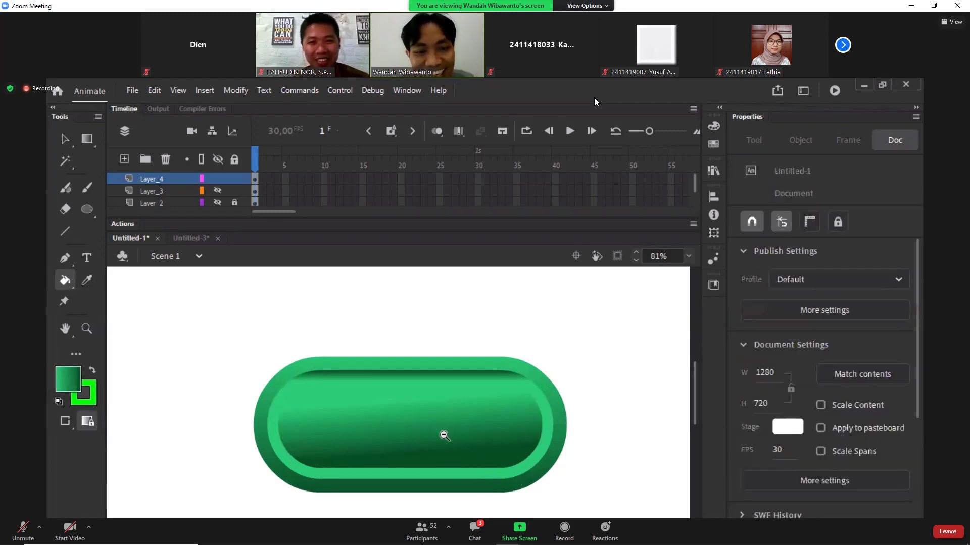
left_click(443, 432)
left_click(444, 433)
left_click_drag(316, 347, 457, 423)
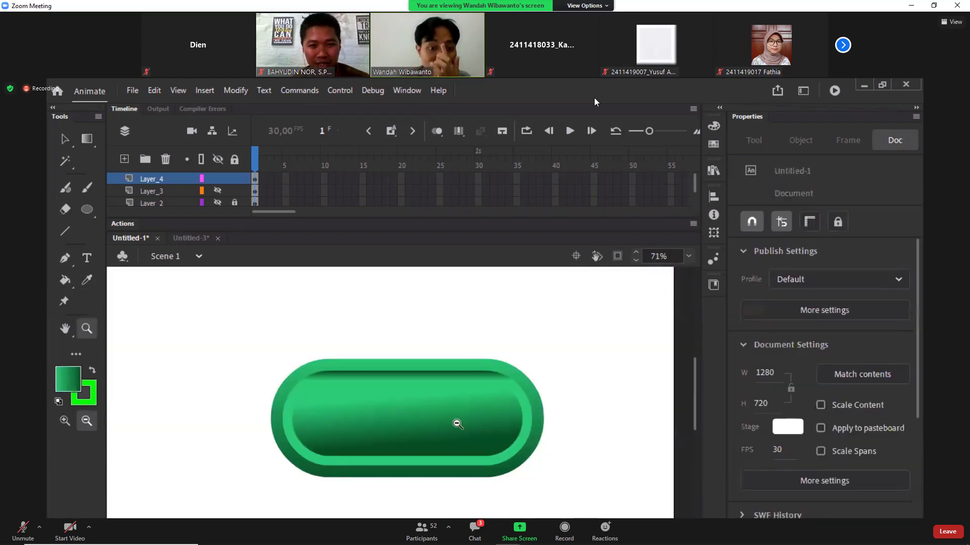
Step: Select the button's centre panel and change the light end of its linear gradient to a paler, less saturated green
left_click(462, 425)
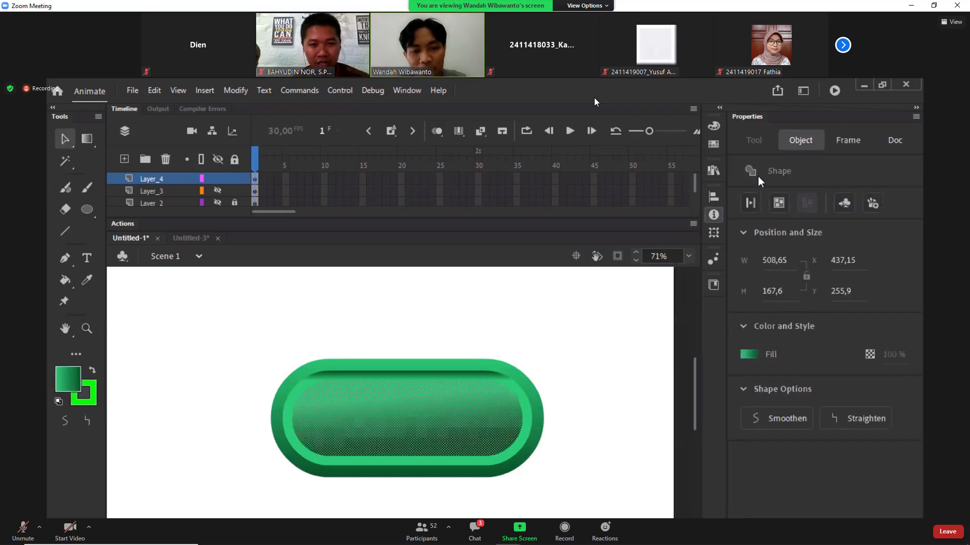
left_click(713, 126)
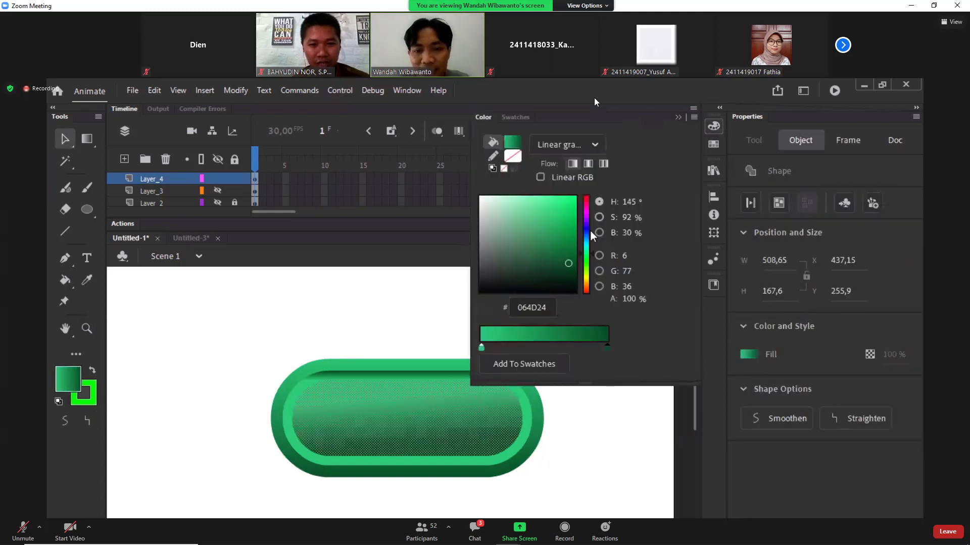
left_click(481, 348)
mouse_move(540, 215)
left_mouse_down()
mouse_move(536, 207)
mouse_move(541, 226)
left_mouse_up()
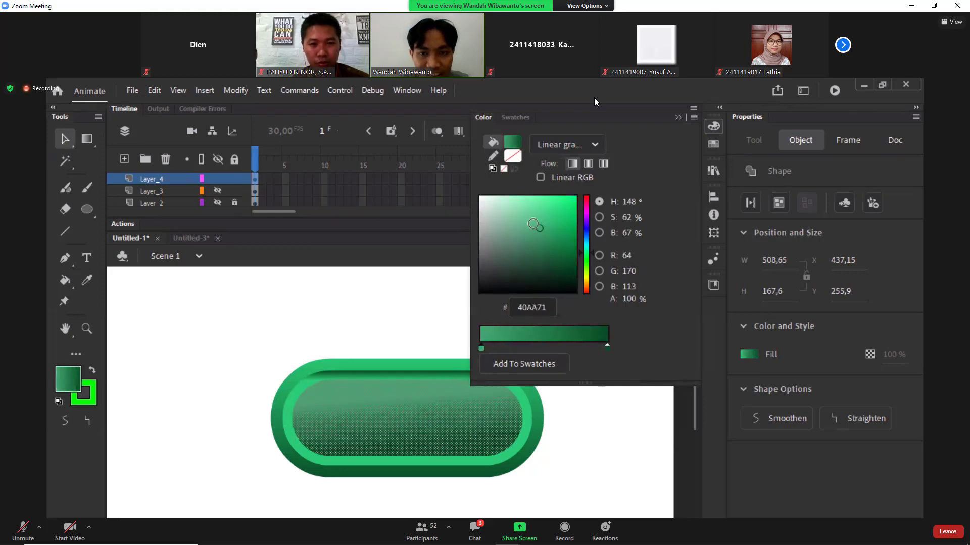
left_click(407, 331)
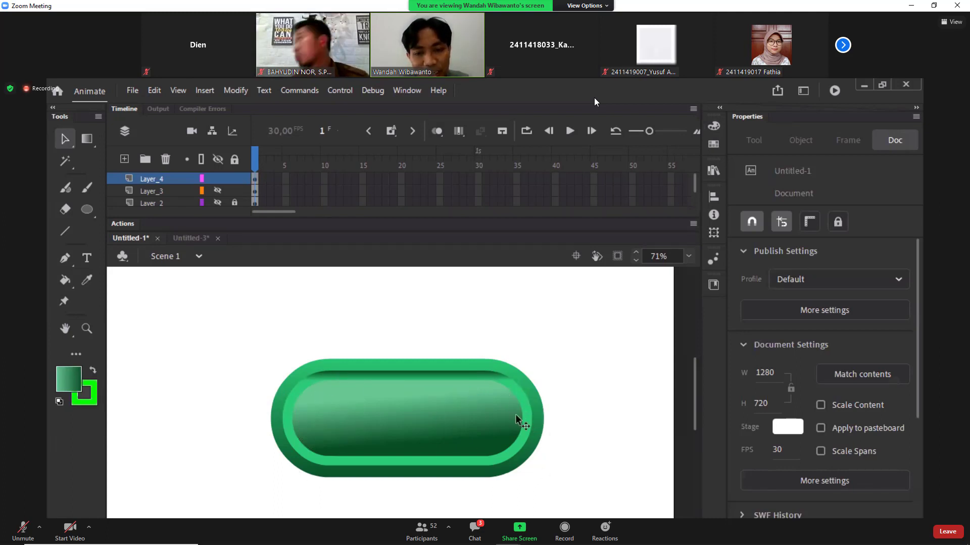
Step: Stretch the inner ring's gradient with Gradient Transform over the ring's full height and centre it, dark above and light below
left_click(529, 424)
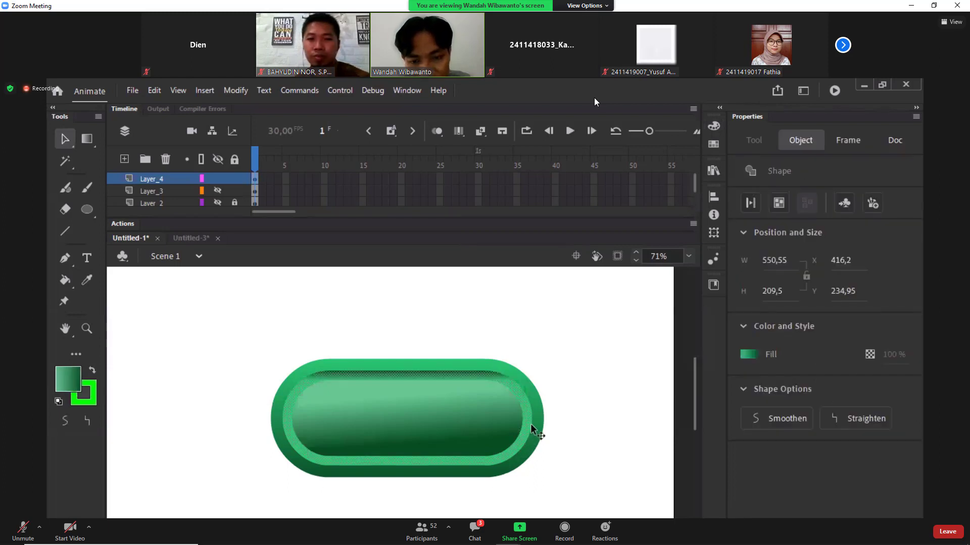
key("f")
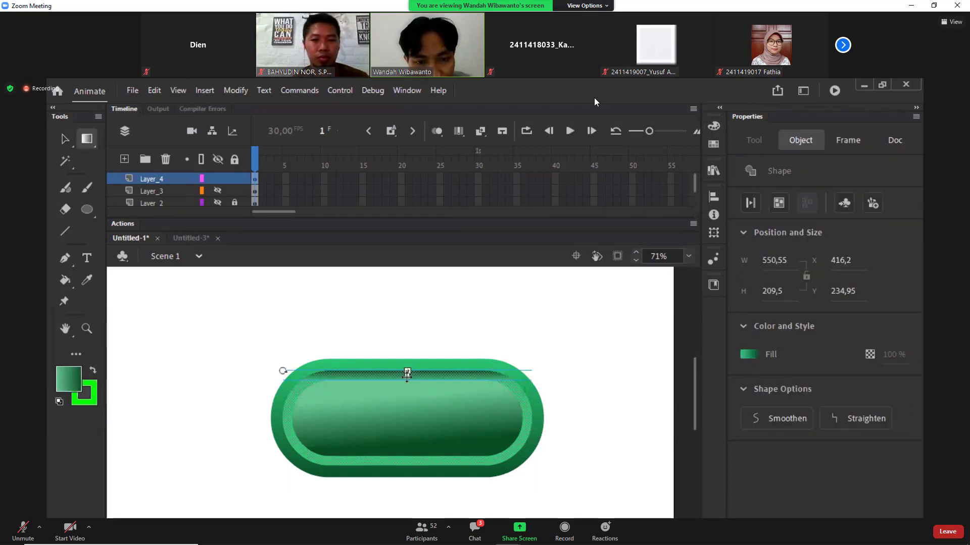
left_click_drag(404, 380, 423, 353)
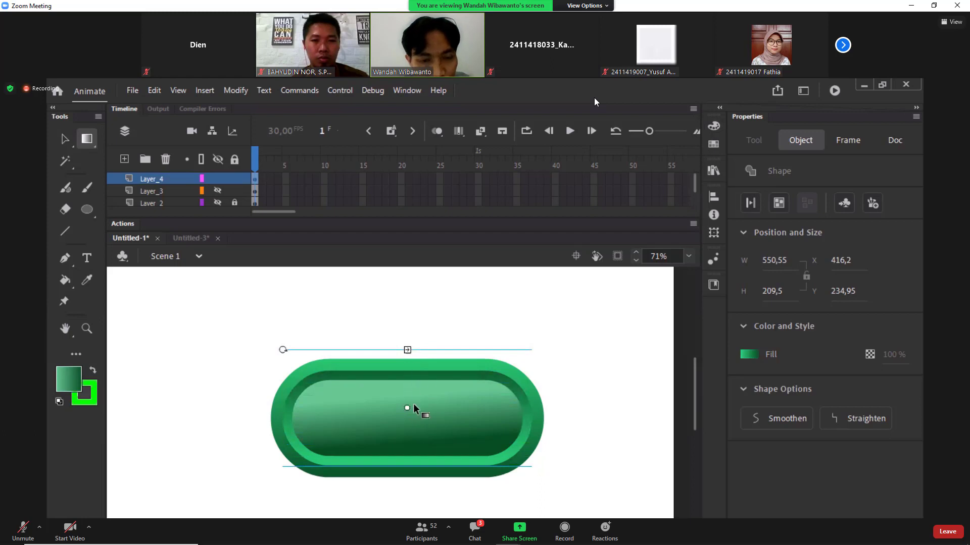
left_click_drag(408, 409, 409, 414)
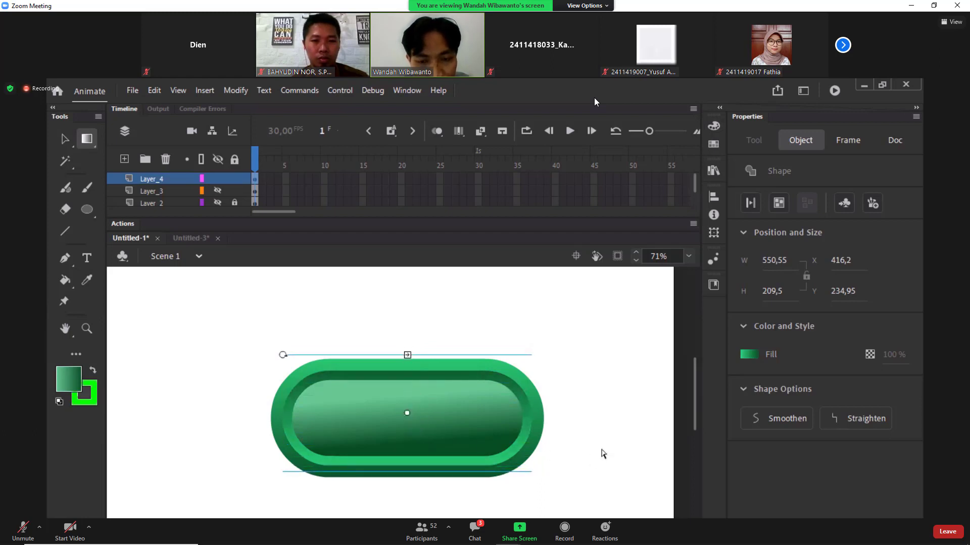
Step: Select the whole wide button and move it left on the stage to about X 297, Y 209
key("z")
left_click_drag(243, 334, 594, 510)
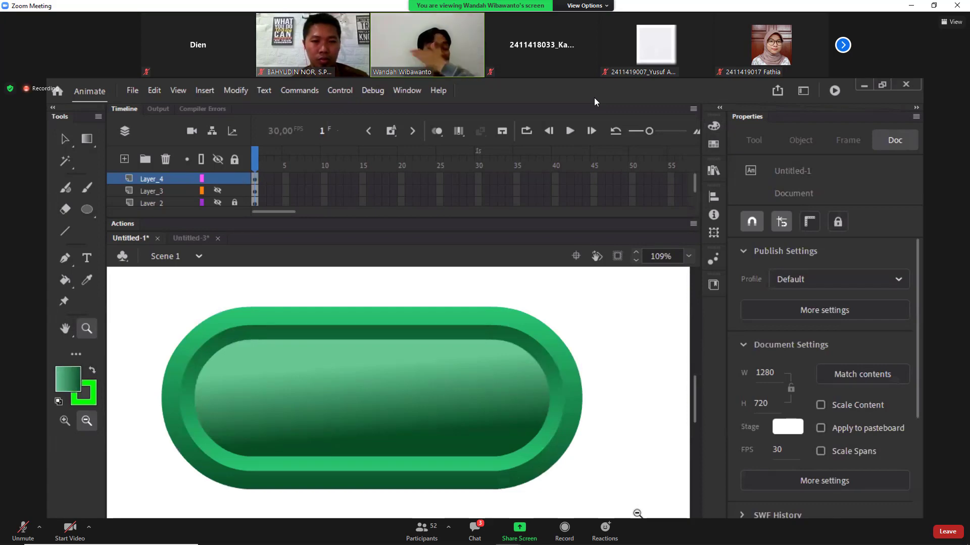
left_click(457, 445)
left_click_drag(225, 314, 549, 495)
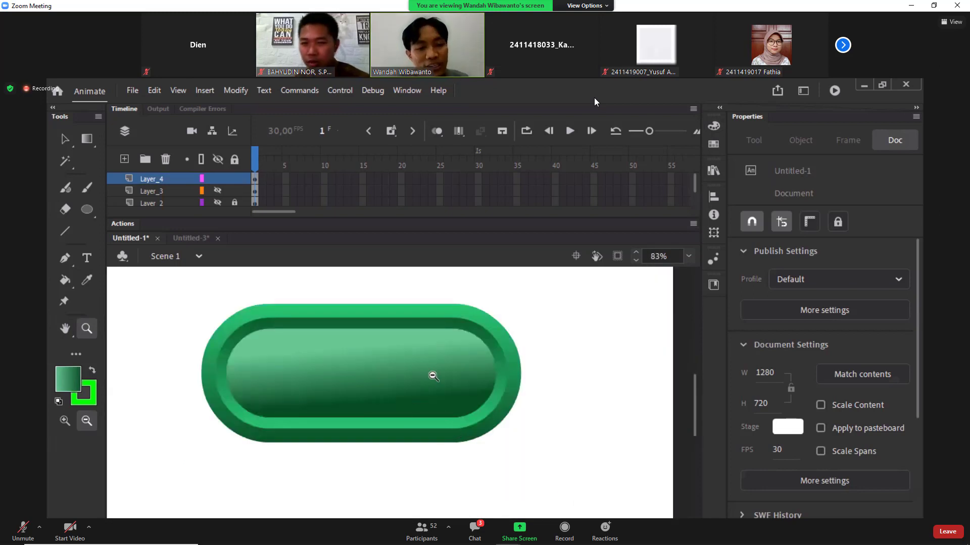
left_click(411, 376)
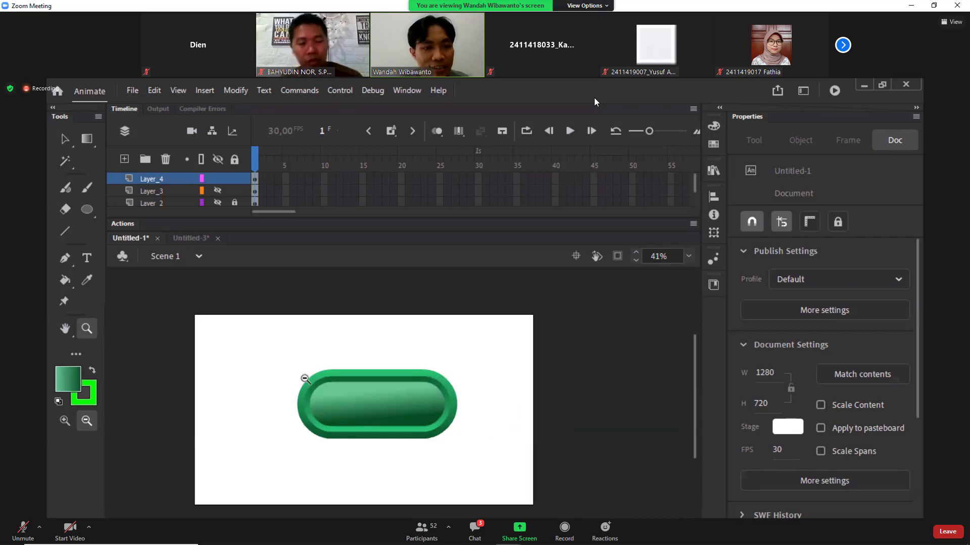
left_click_drag(255, 327, 525, 516)
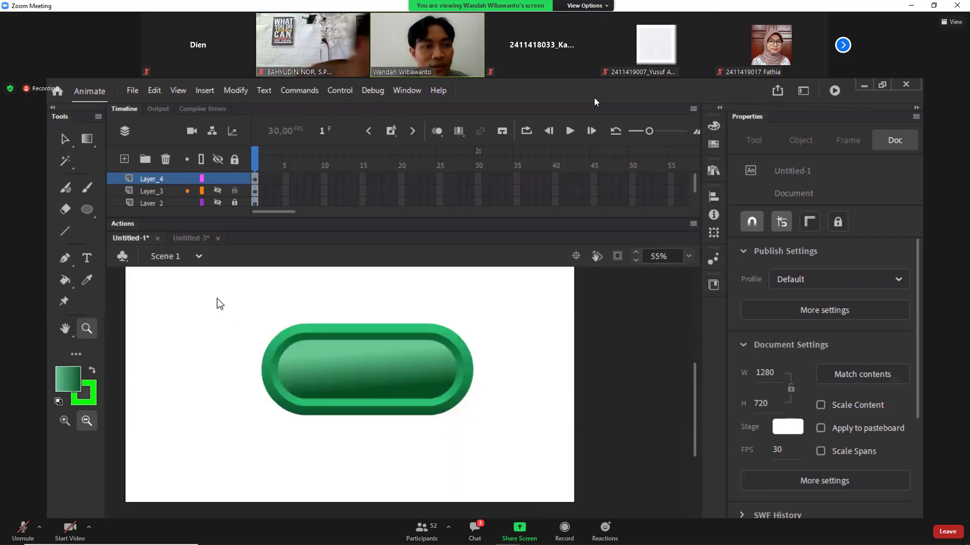
key("v")
left_click_drag(225, 311, 526, 446)
left_click_drag(433, 390, 389, 379)
left_click(218, 190)
left_click(218, 191)
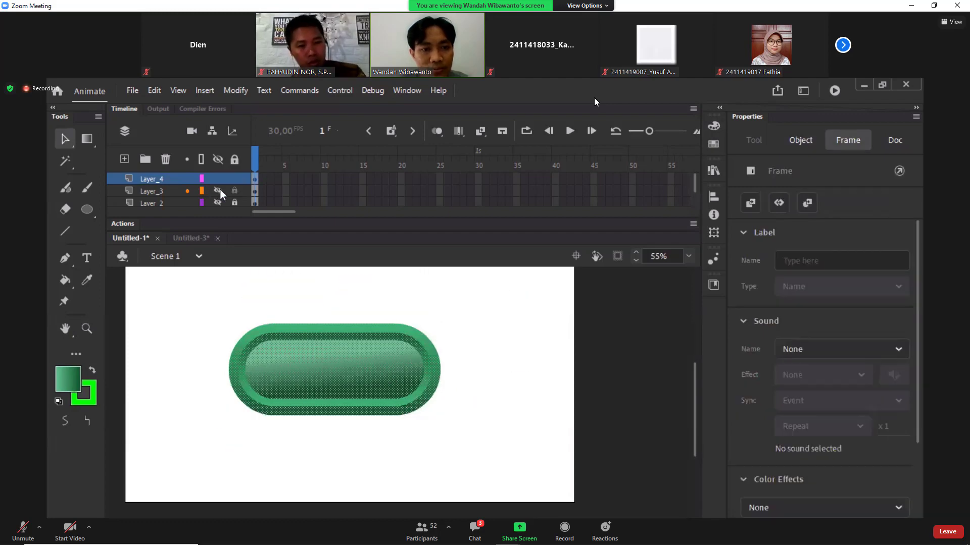
Step: Convert the selected button artwork to a Button symbol named t1
right_click(376, 379)
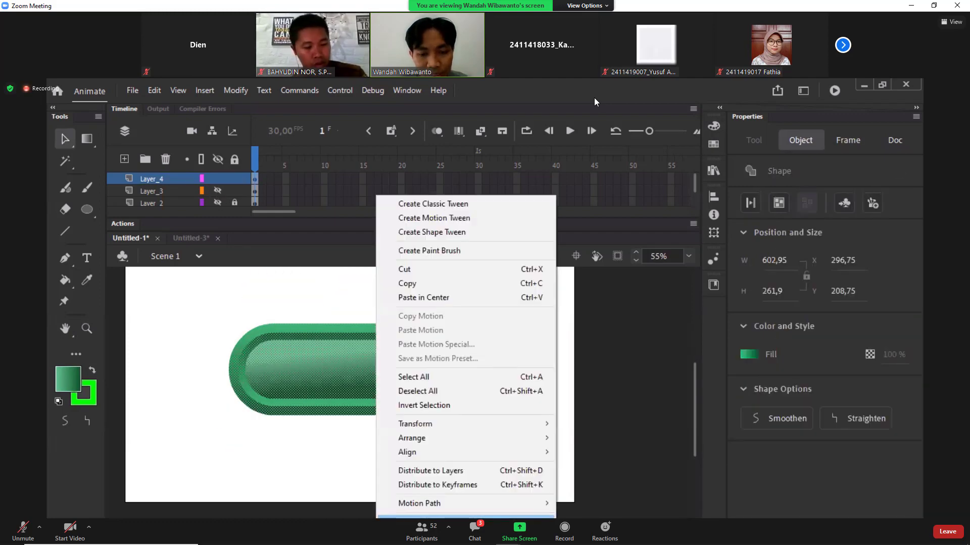
key("Return")
left_click(539, 309)
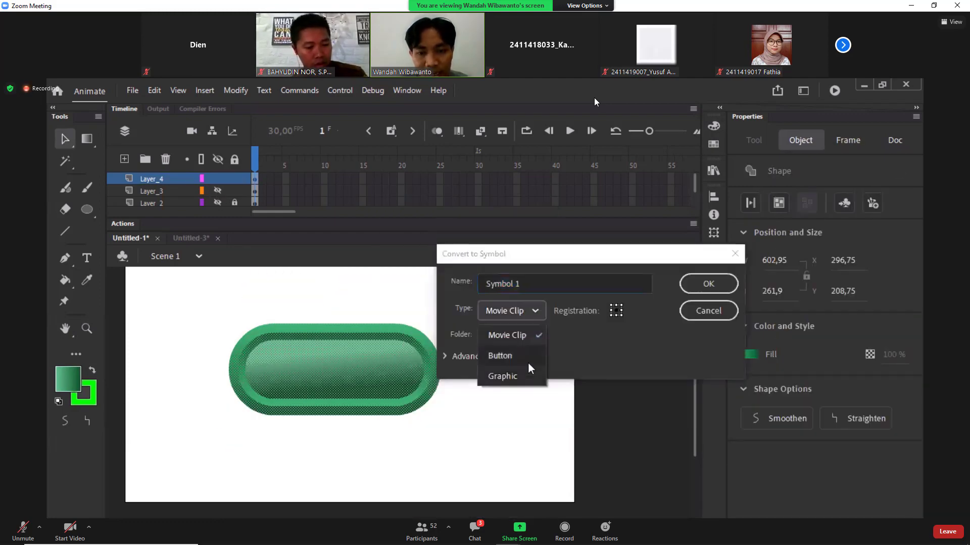
left_click(528, 359)
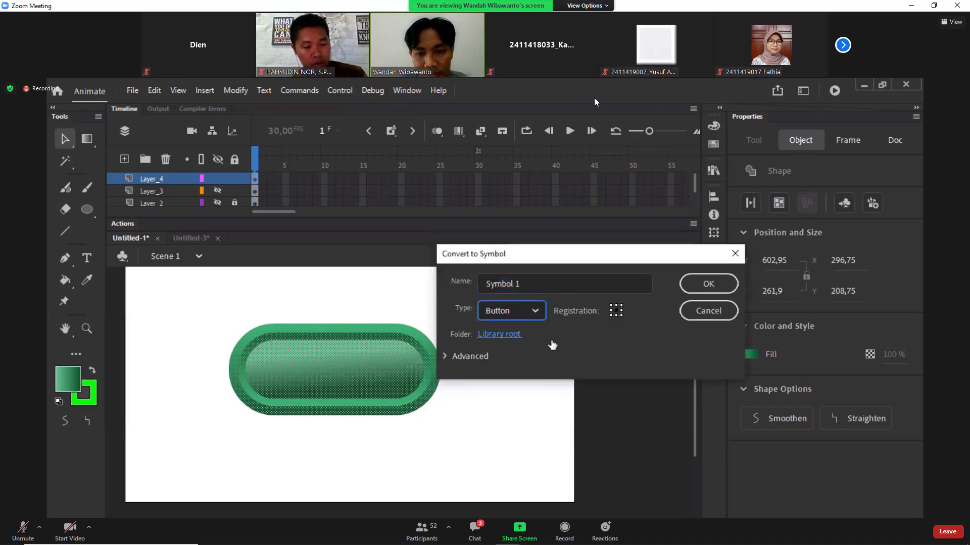
left_click(547, 283)
type("t1")
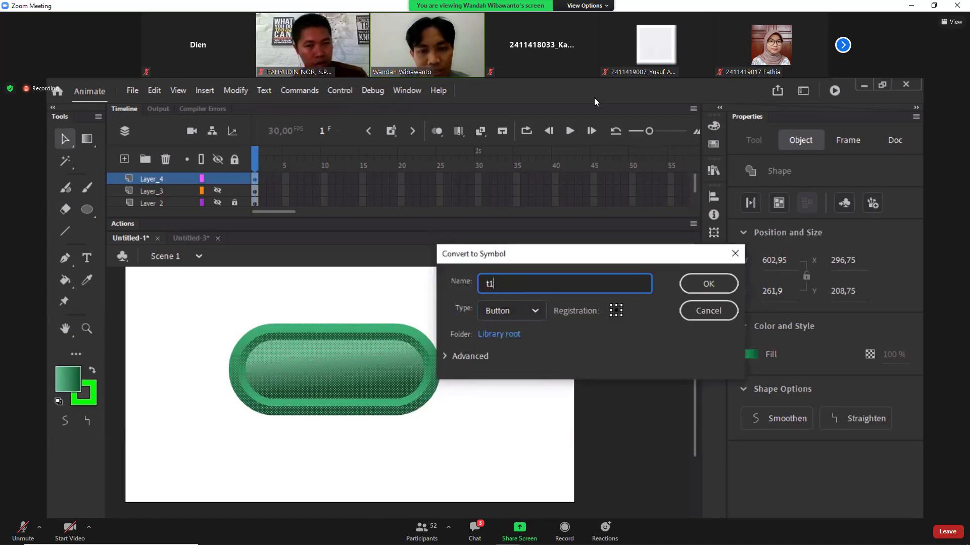
key("Return")
Step: Open the t1 symbol for editing and insert a keyframe in its Down state
double_click(356, 391)
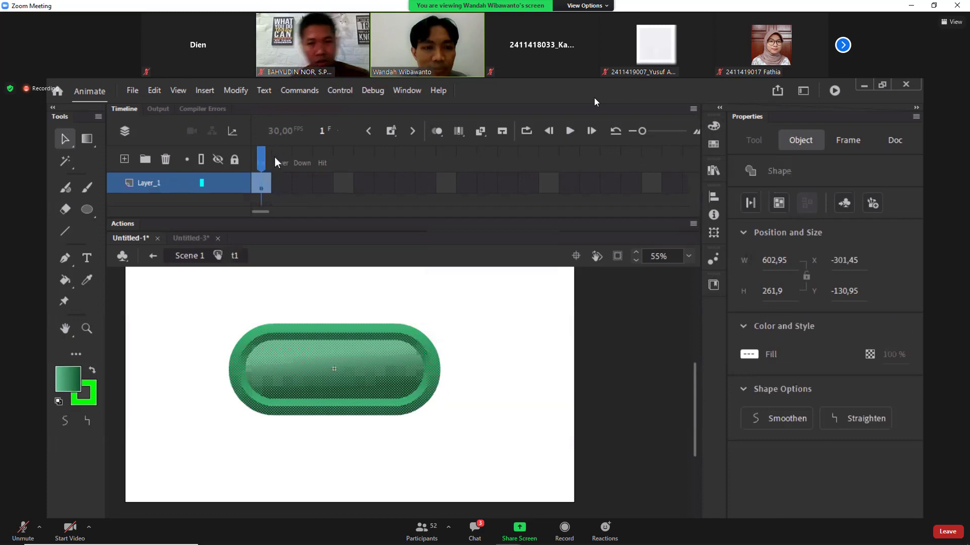
left_click(282, 183)
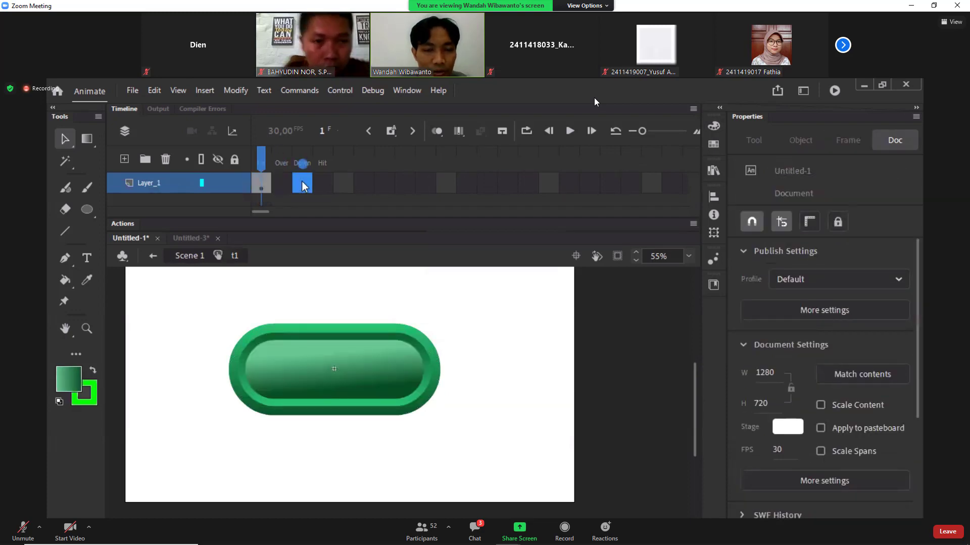
right_click(302, 180)
left_click(384, 265)
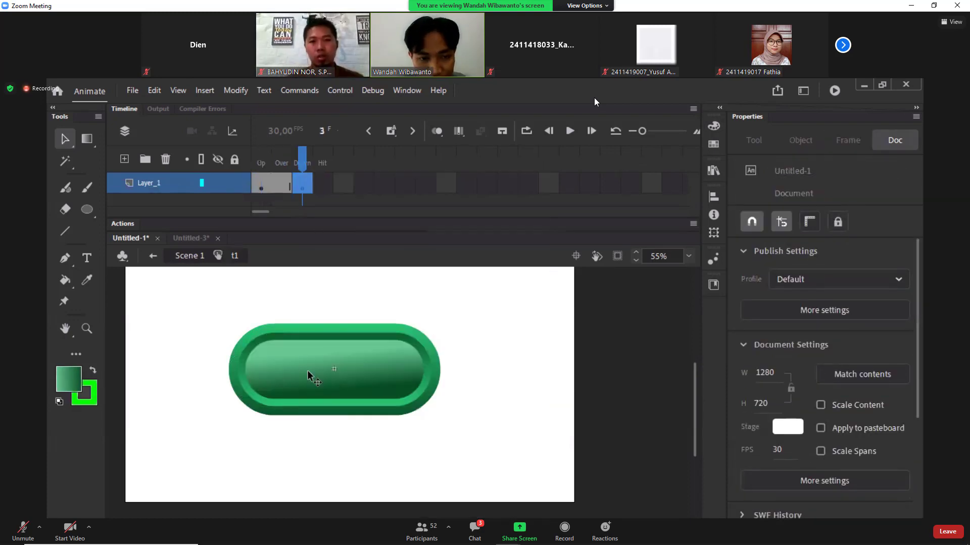
Step: Rotate the centre panel's gradient in the Down frame so it runs vertically from dark above to light below
left_click_drag(246, 324, 217, 308)
left_click(338, 390)
left_click(394, 411)
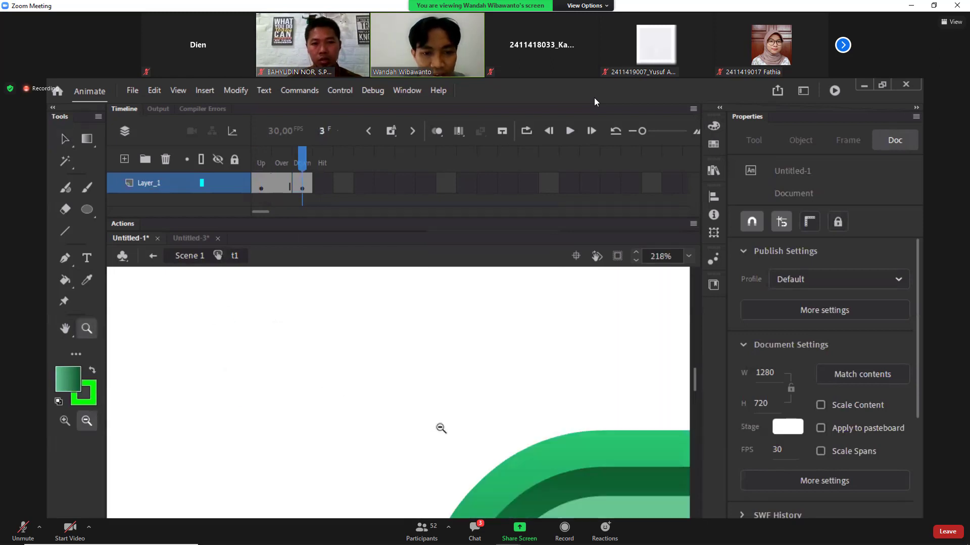
left_click(440, 429)
left_click(455, 429)
left_click(468, 442)
left_click_drag(367, 371, 485, 439)
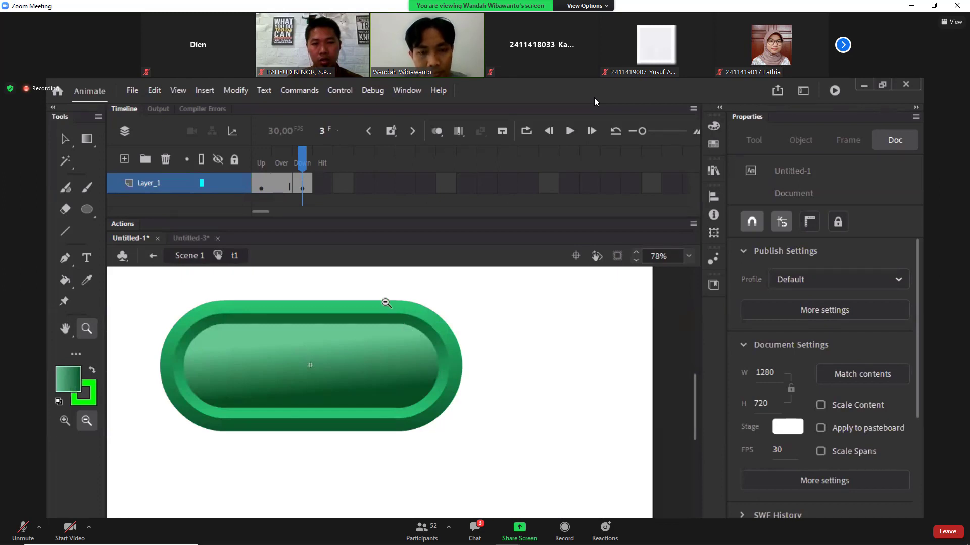
key("f")
left_click(356, 371)
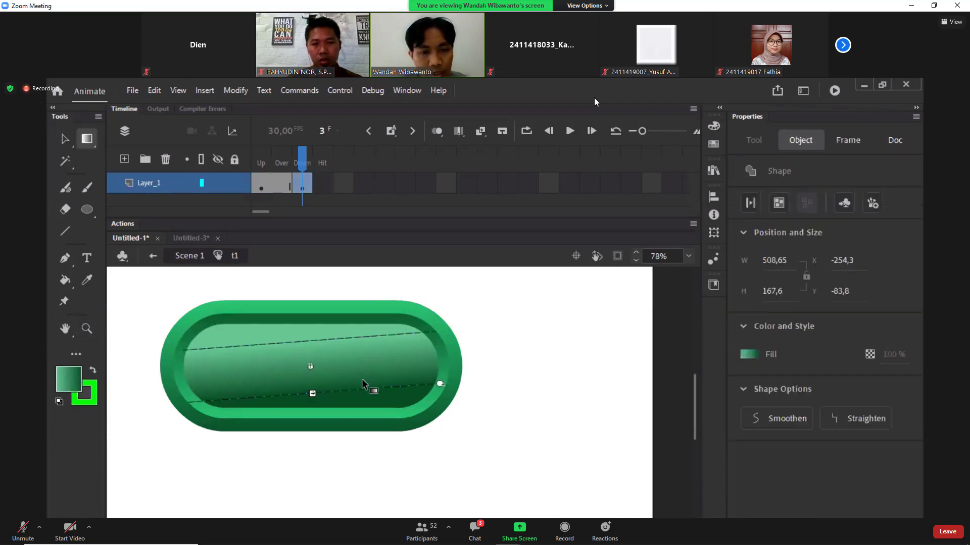
left_click_drag(441, 385, 265, 319)
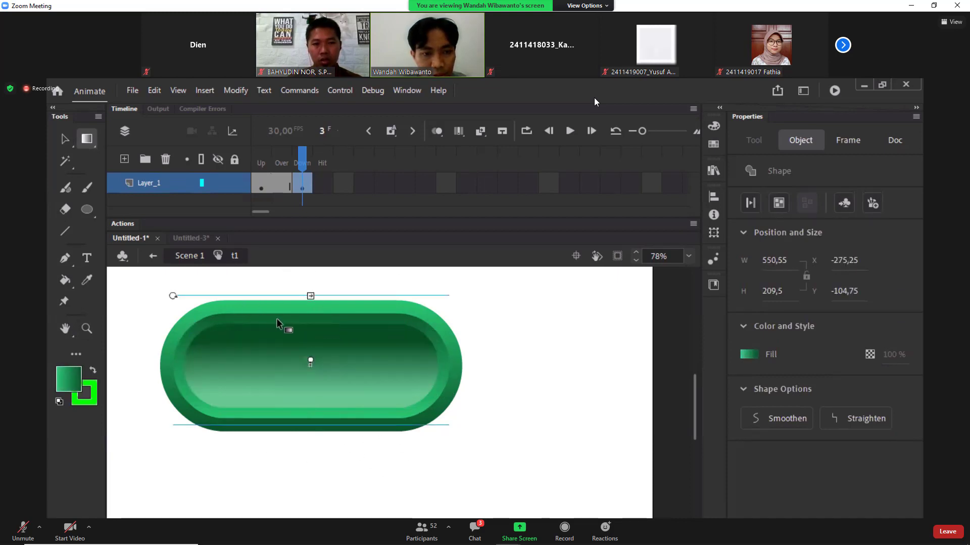
Step: Flip the inner and outer ring gradients in the Down frame by 180° to give the button a pressed look
left_click_drag(172, 296, 415, 384)
left_click(455, 343)
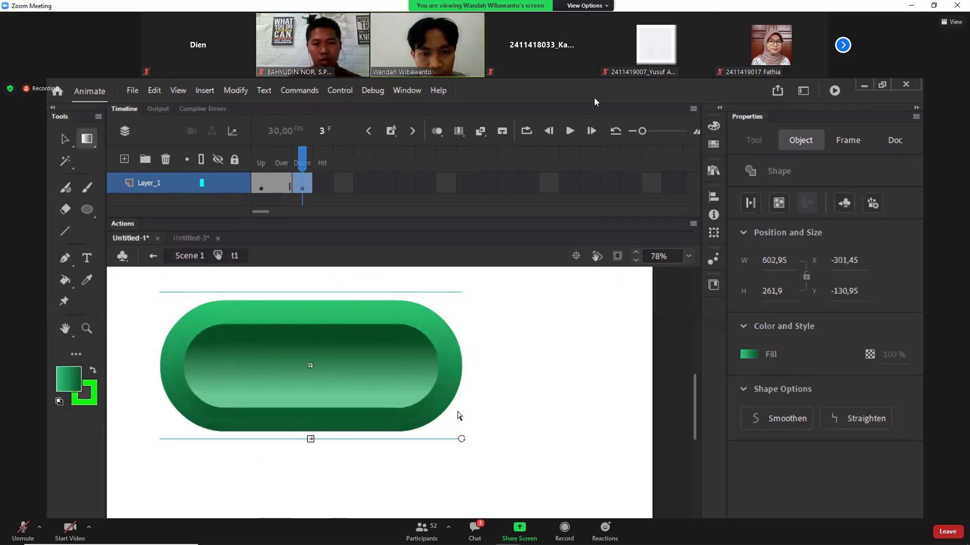
left_click_drag(462, 438, 166, 331)
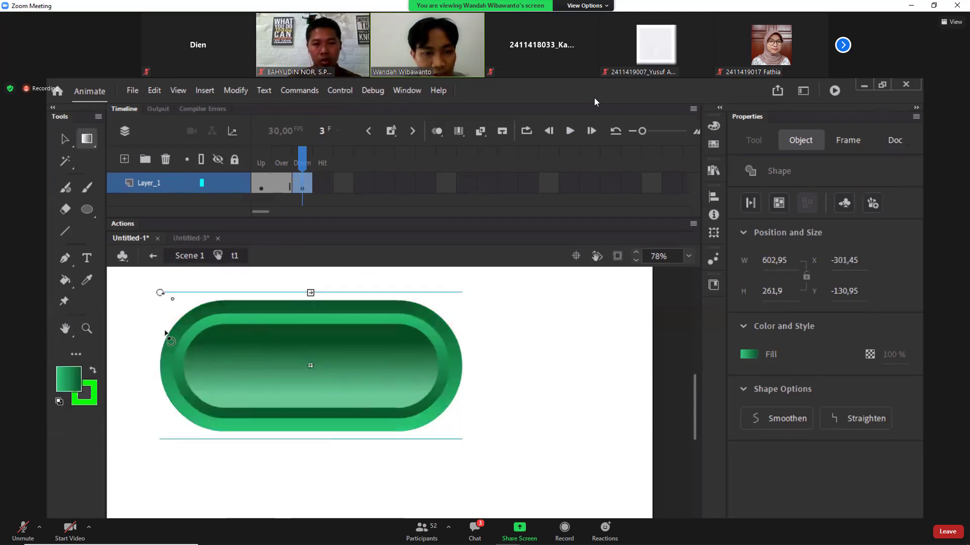
Step: Check the Over frame against the Down frame, and test the movie to try out the button
left_click_drag(303, 161, 282, 160)
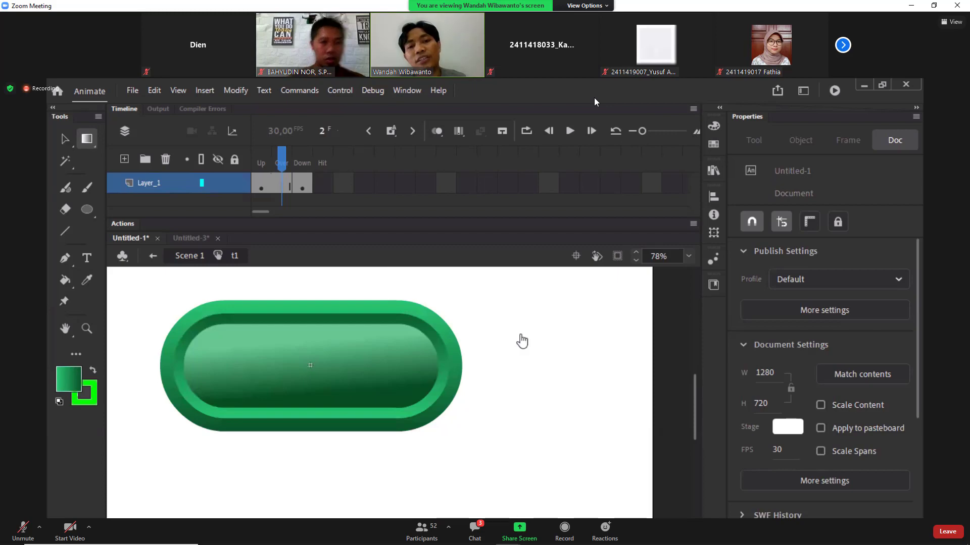
key("ctrl+Return")
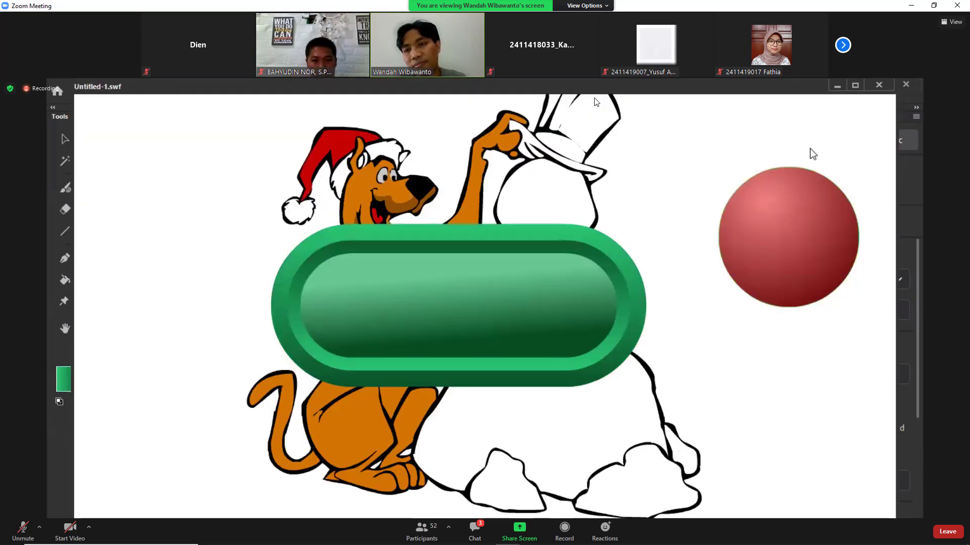
key("ctrl+w")
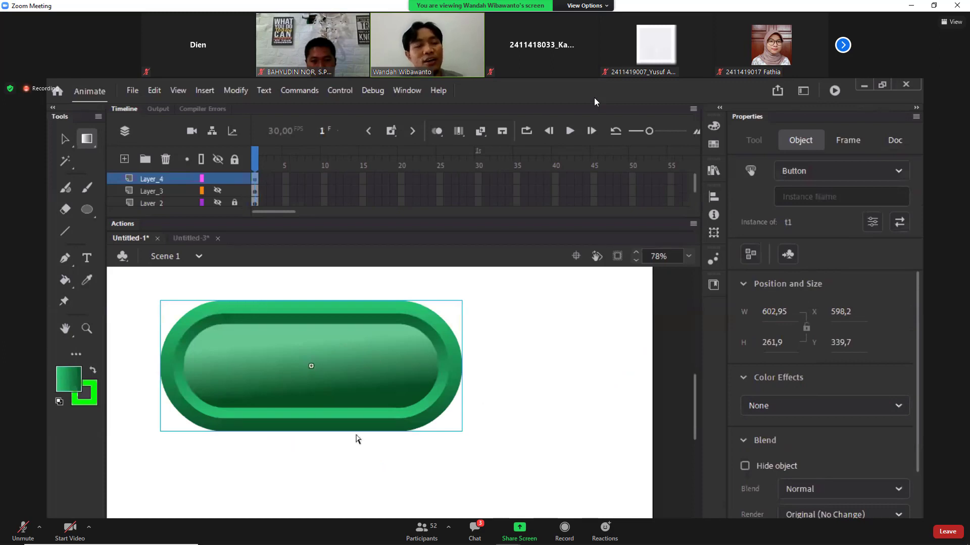
Step: Delete the t1 button instance from Layer_4 in Scene 1 and fit the empty stage to the view
left_click(442, 468)
left_click(63, 136)
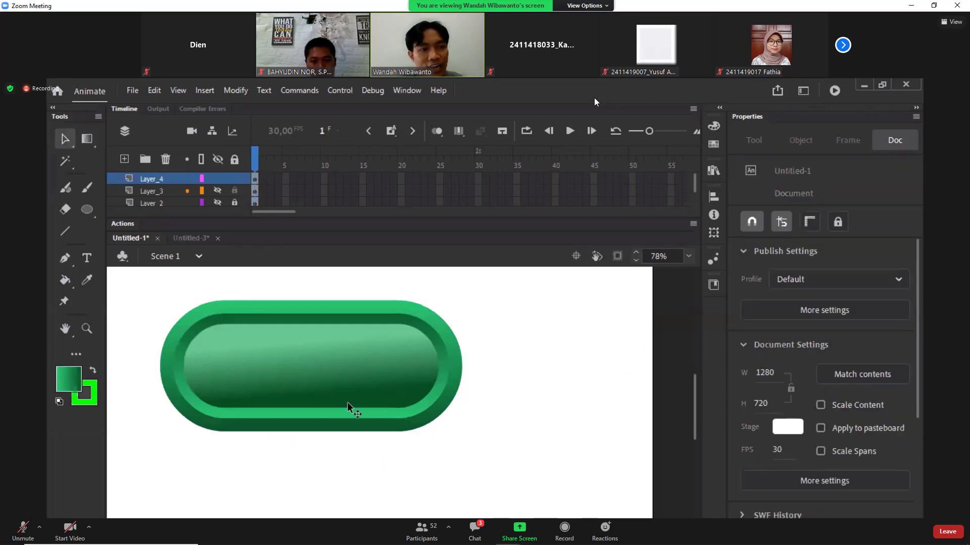
left_click(347, 402)
key("Delete")
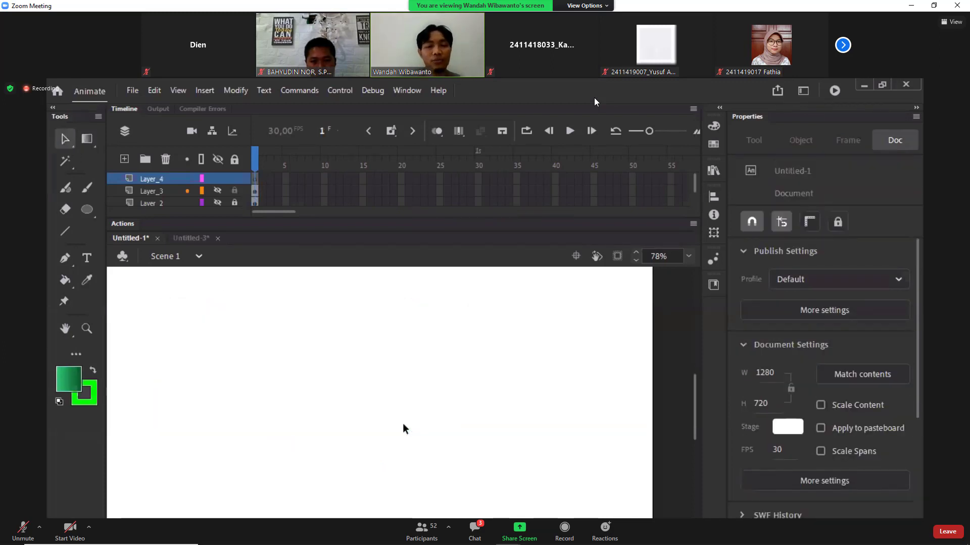
key("ctrl+2")
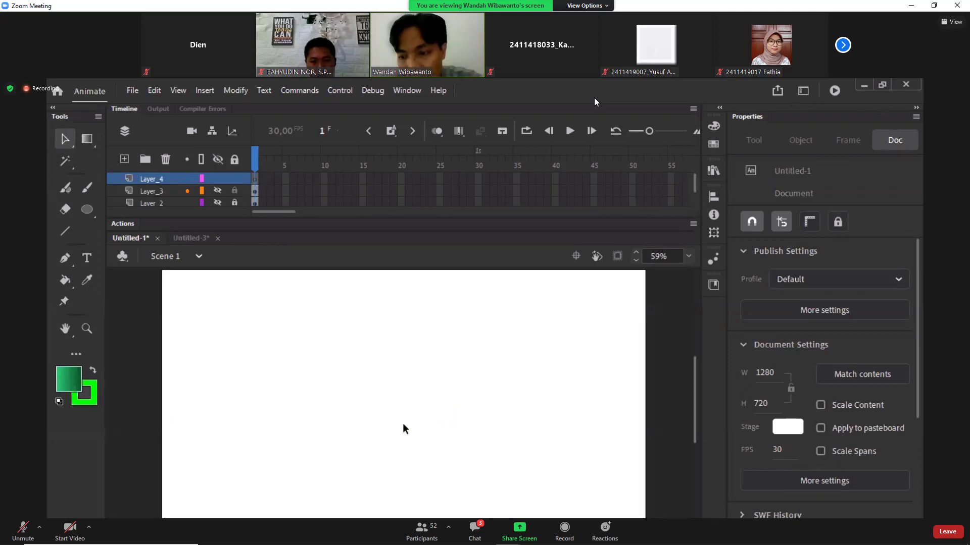
Step: Look over the default colour swatches and the available fill types for the current gradient fill
key("z")
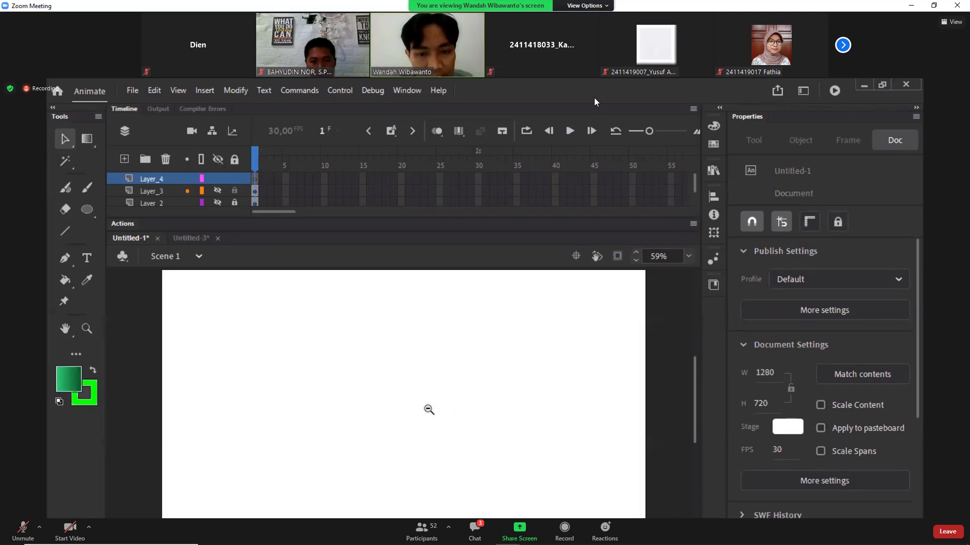
left_click(429, 409)
left_click(374, 419)
left_click_drag(299, 342, 530, 460)
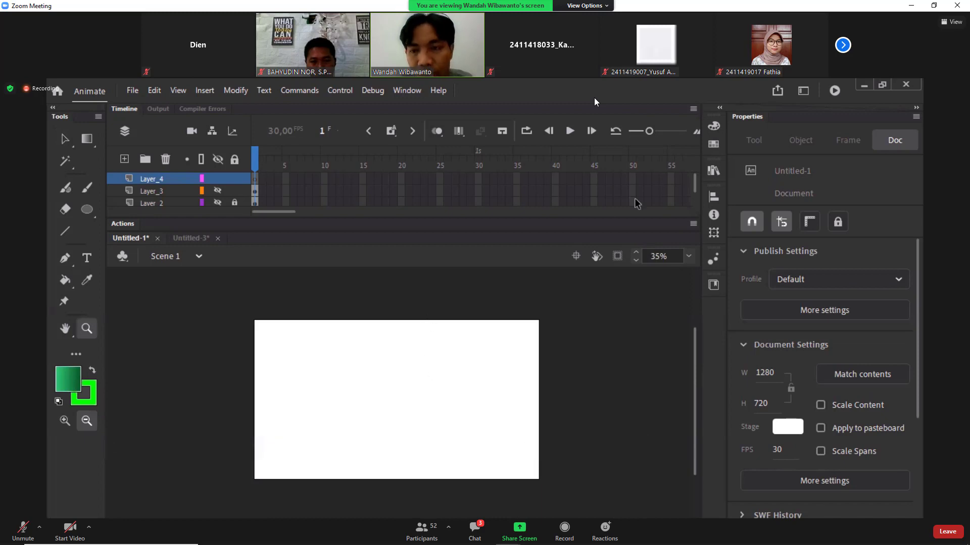
left_click(717, 144)
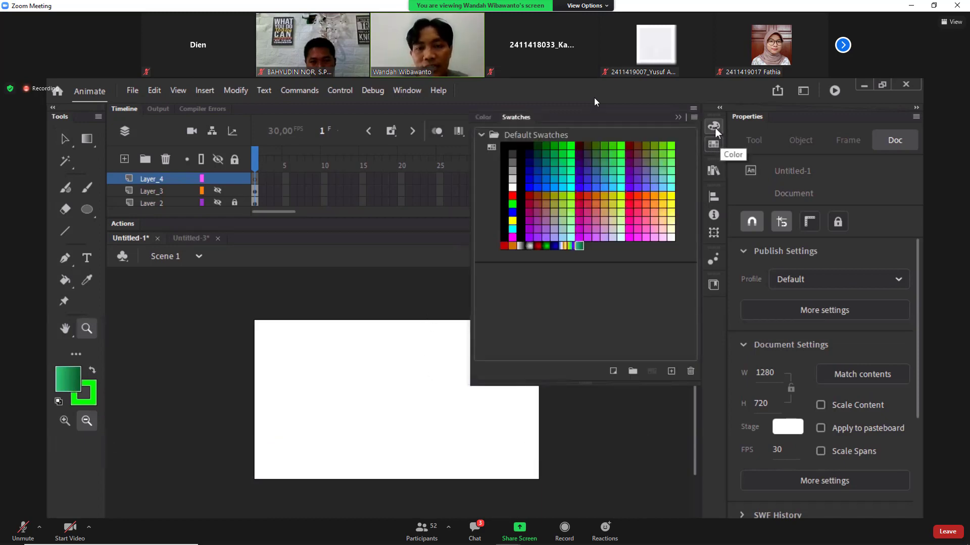
left_click(714, 126)
left_click(600, 143)
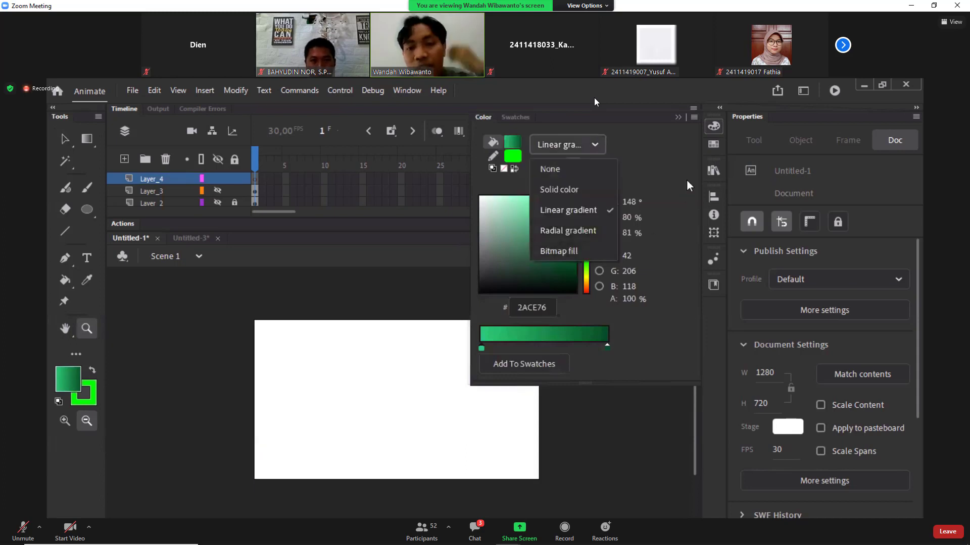
key("Escape")
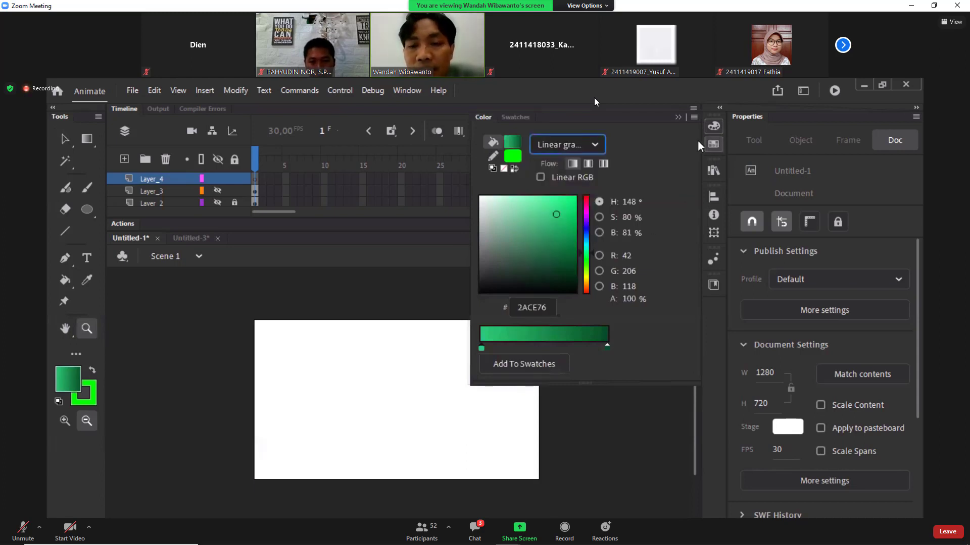
Step: Replace the green gradient fill with a solid yellow-green from the default swatches
left_click(713, 143)
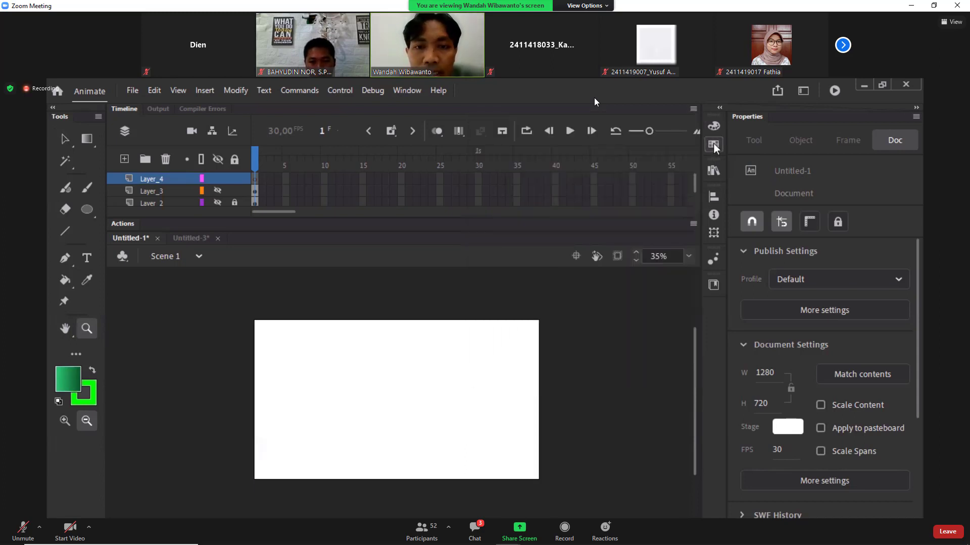
left_click(579, 188)
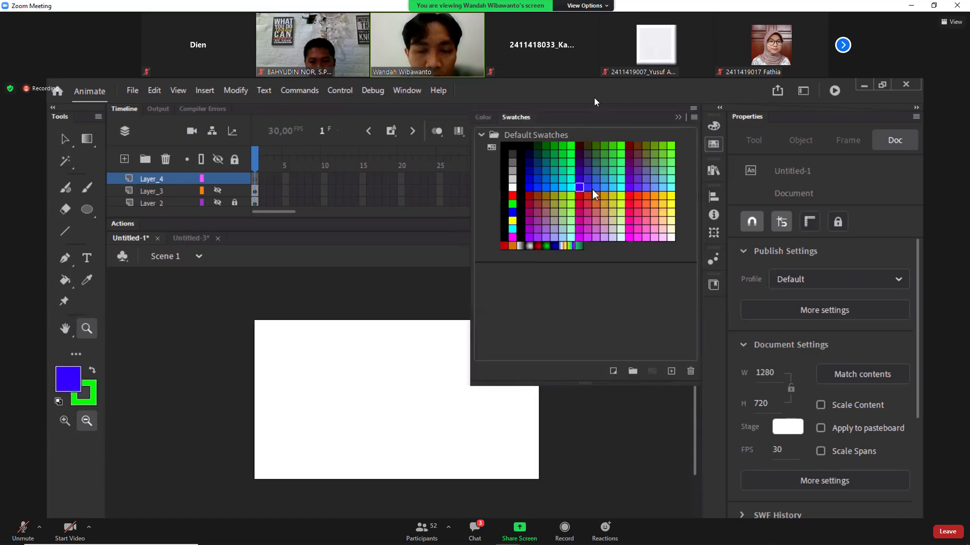
left_click(621, 196)
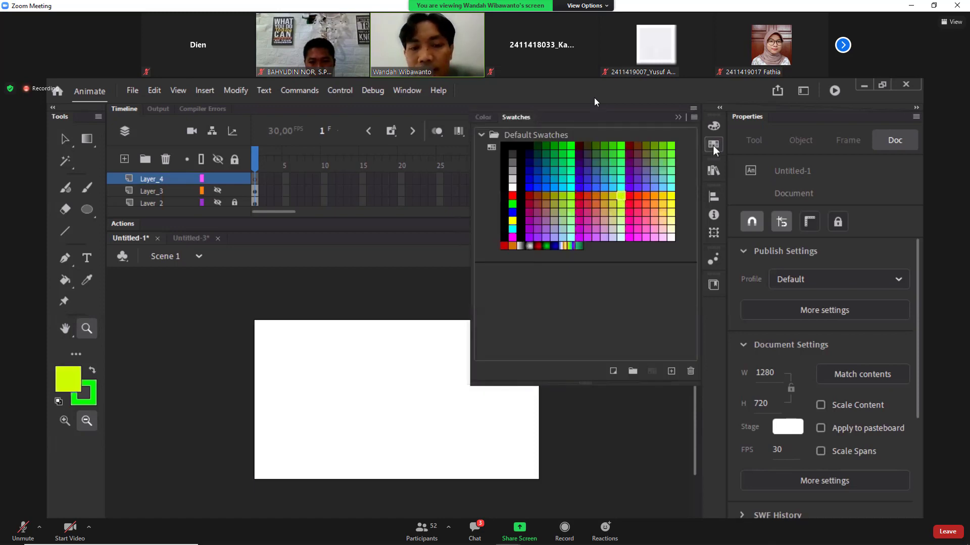
left_click(713, 144)
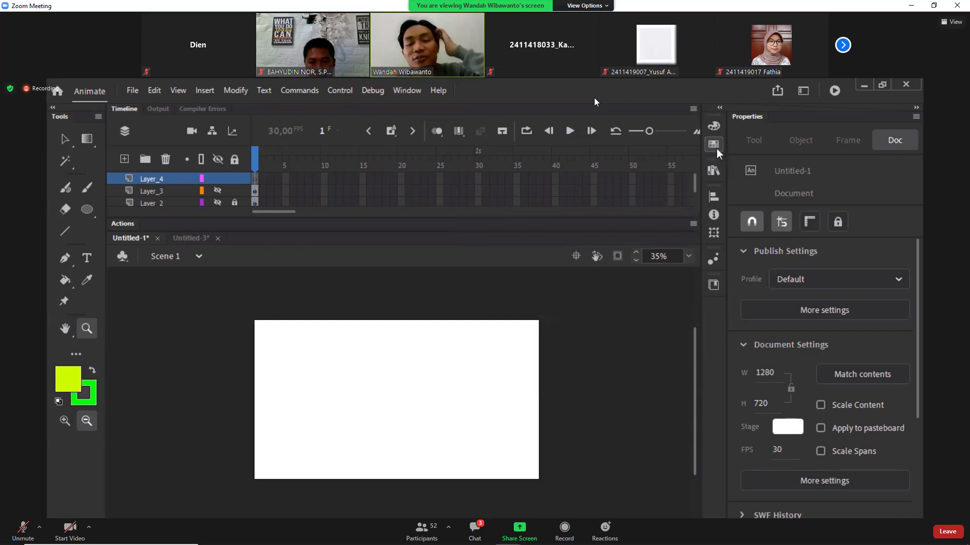
Step: Review the default colour swatches and the Untitled-1 library with its Bitmap 1 and t1 items
left_click_drag(244, 319, 563, 489)
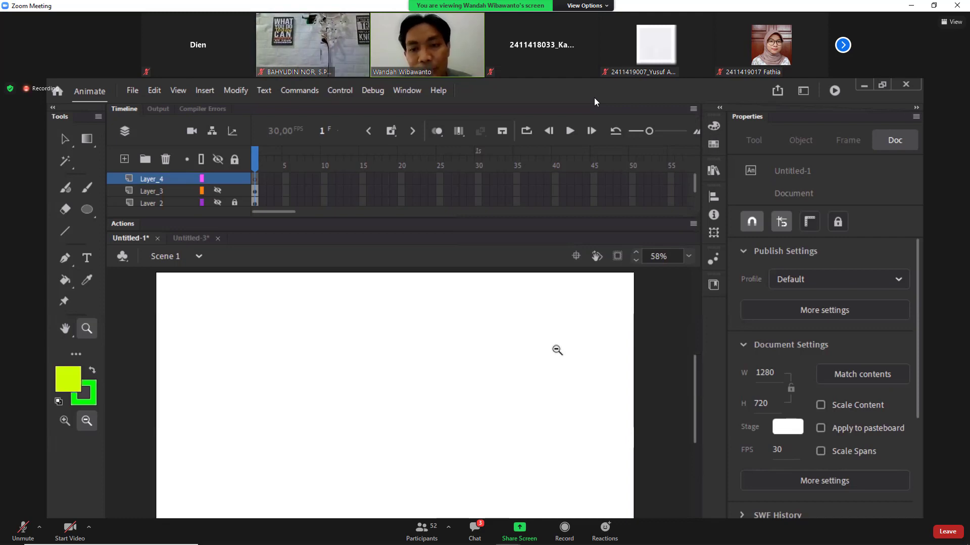
left_click(712, 145)
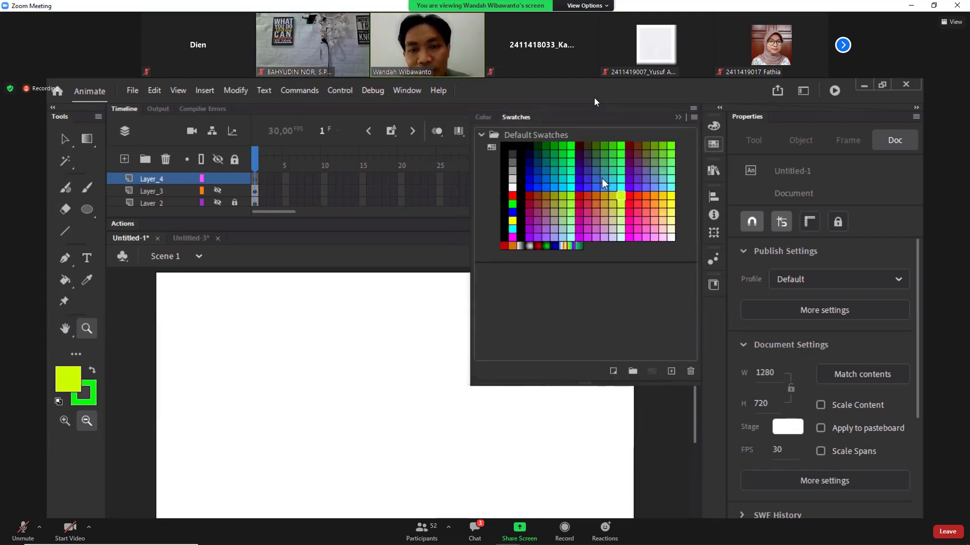
left_click(713, 145)
left_click(713, 171)
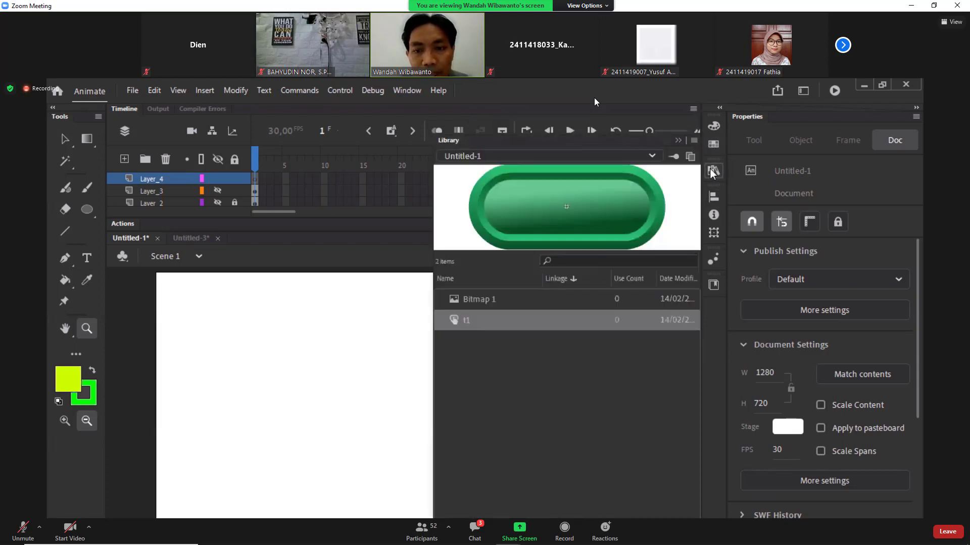
left_click(713, 170)
left_click(713, 171)
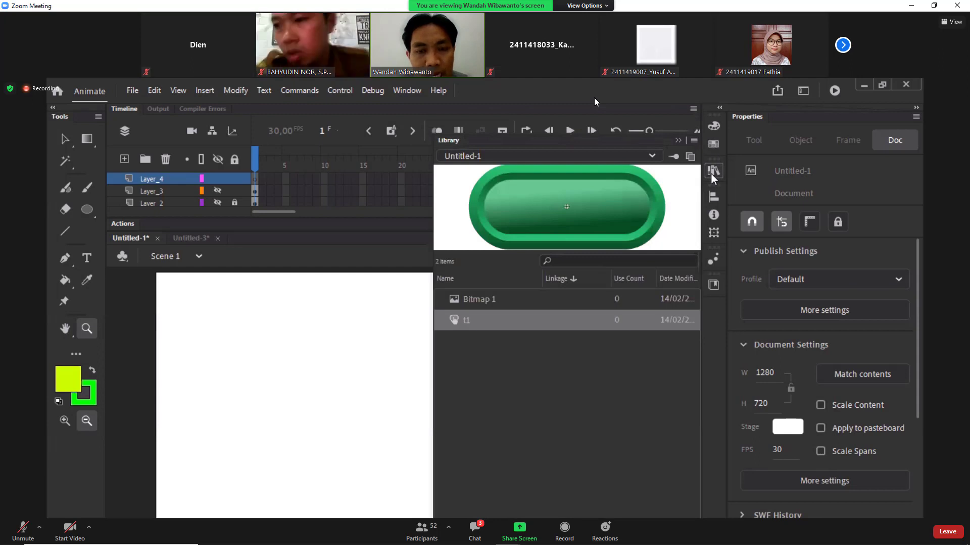
left_click(713, 170)
Step: Draw a yellow-green circle with a green outline on Layer_4, about 185.5 px in diameter
left_click(87, 210)
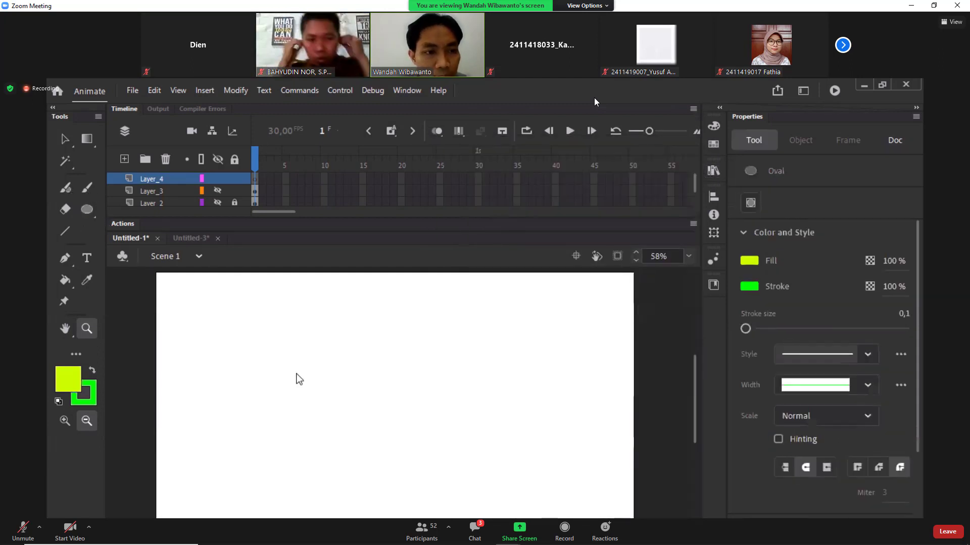
left_click_drag(297, 353, 365, 424)
left_click(65, 139)
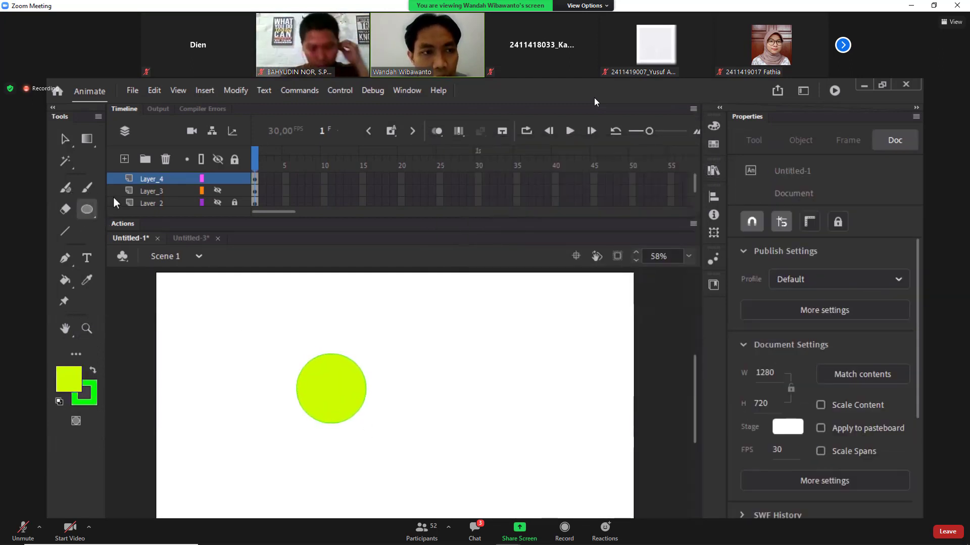
Step: Convert the circle and its outline into a Movie Clip symbol named bola
left_click_drag(270, 340, 390, 458)
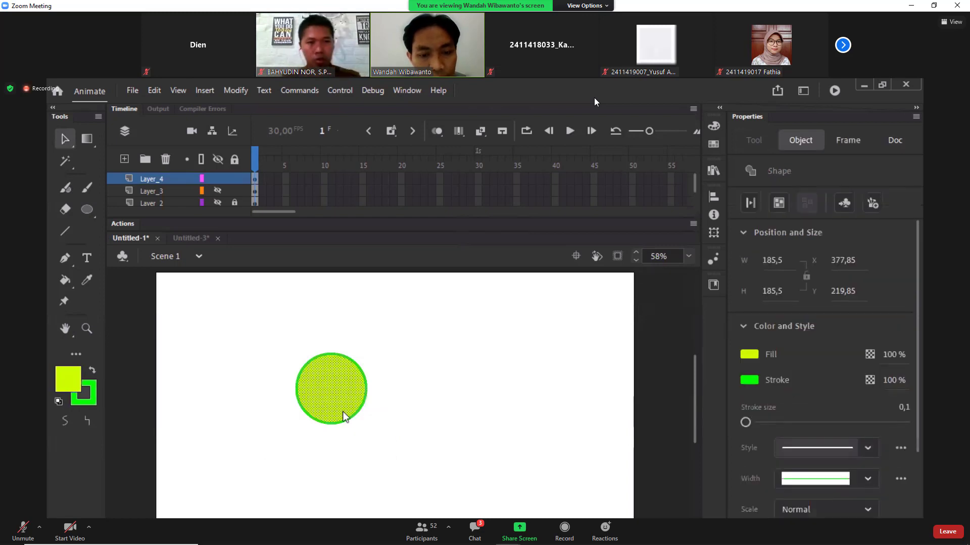
right_click(342, 414)
left_click(432, 519)
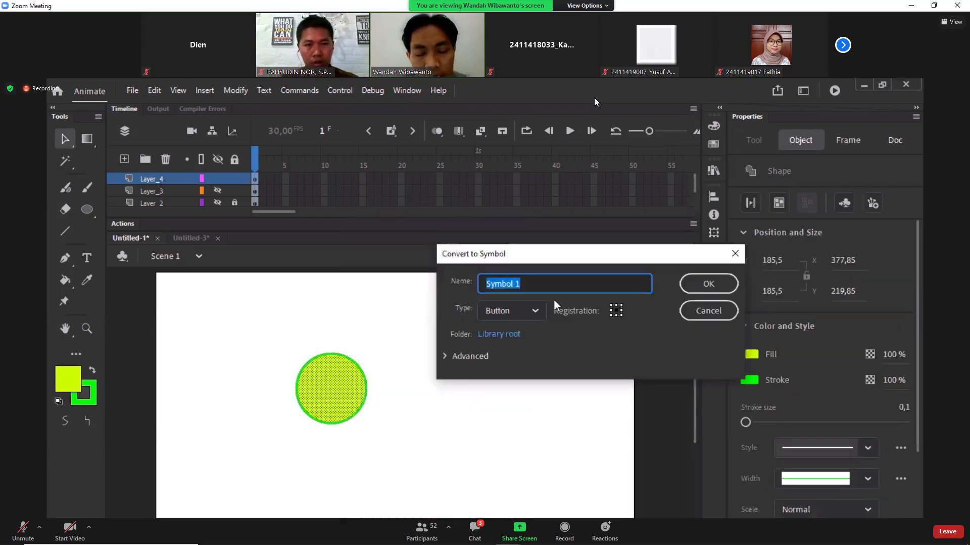
type("bola")
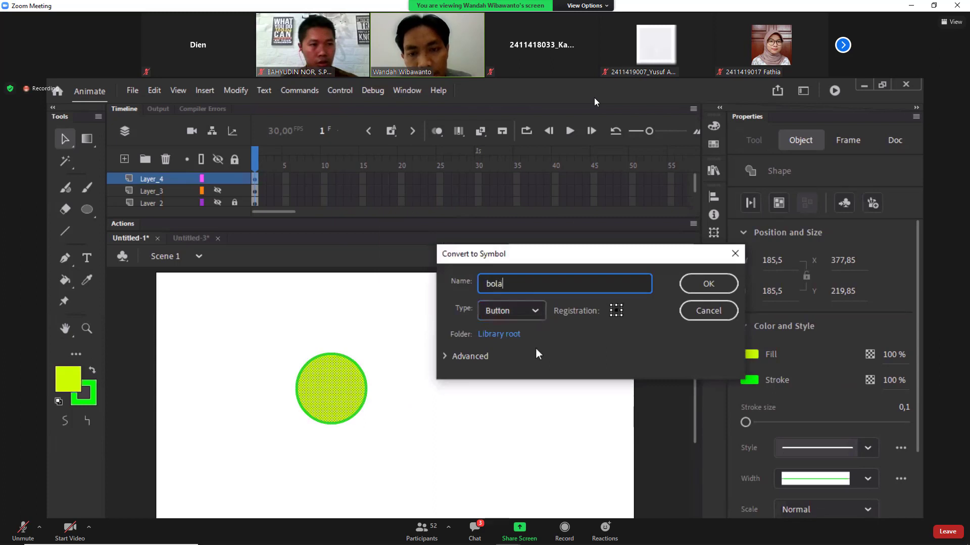
left_click(536, 310)
left_click(531, 334)
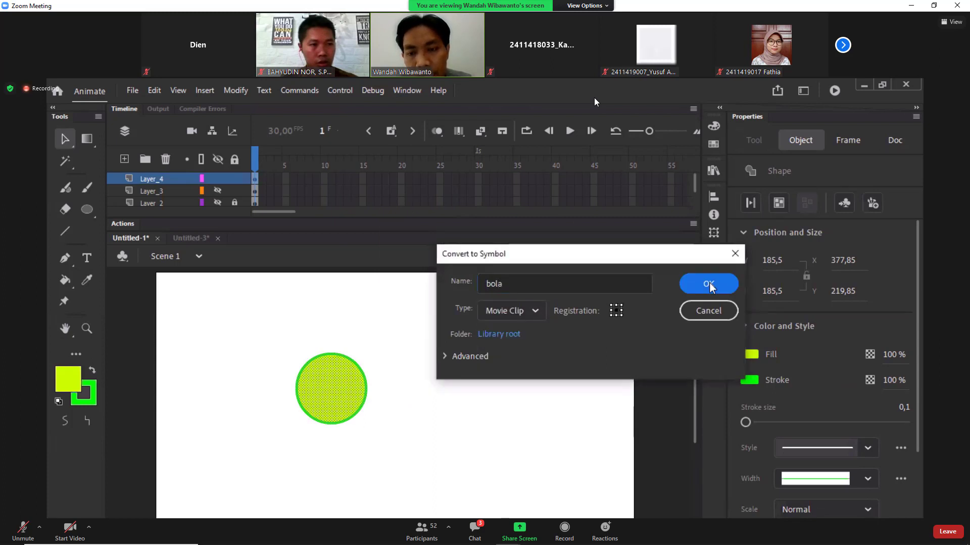
left_click(709, 282)
Step: Check the bola symbol in the library and delete its instance from the stage
left_click(714, 171)
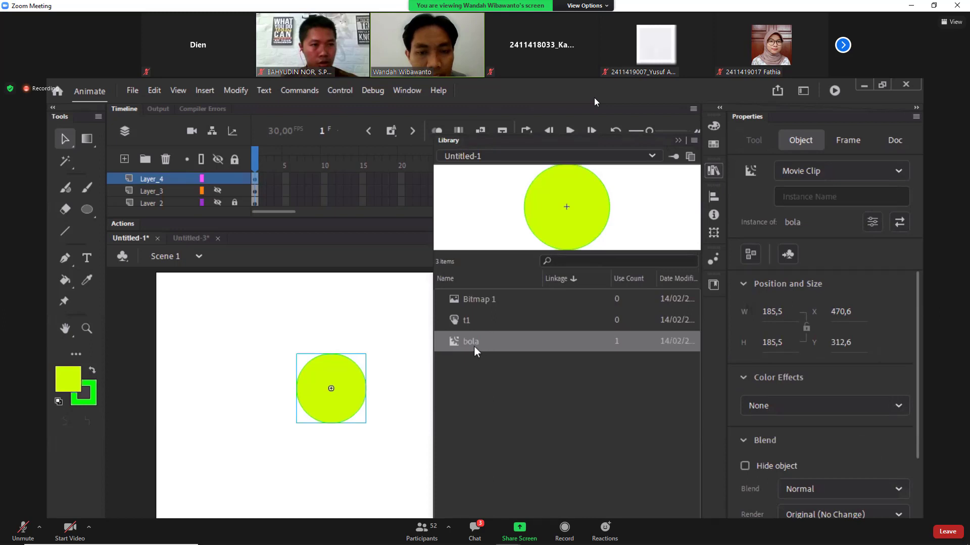
left_click(399, 364)
left_click(335, 396)
key("Delete")
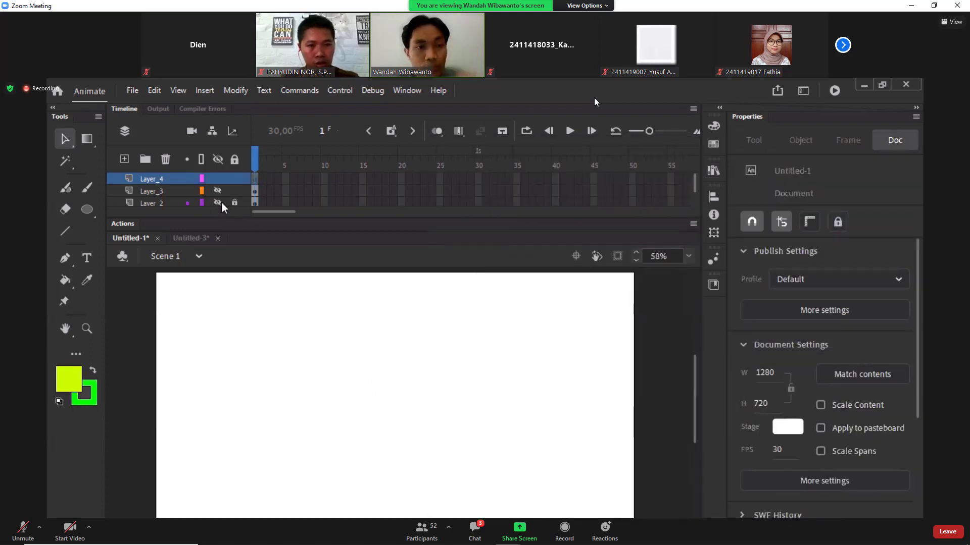
Step: Show the hidden artwork on Layer_3, Layer_2 and Layer_1, leaving these layers unlocked
scroll(338, 382, "up", 2)
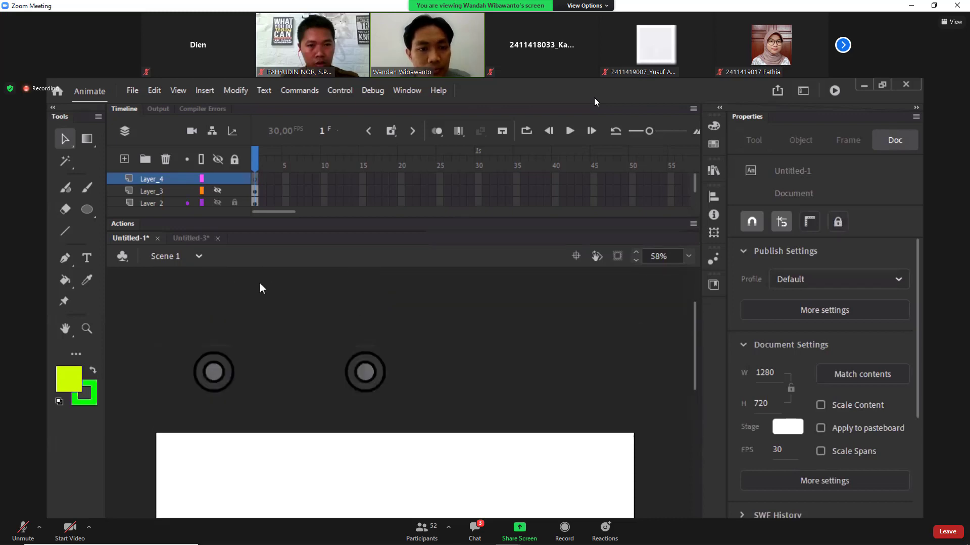
left_click(217, 202)
left_click(217, 191)
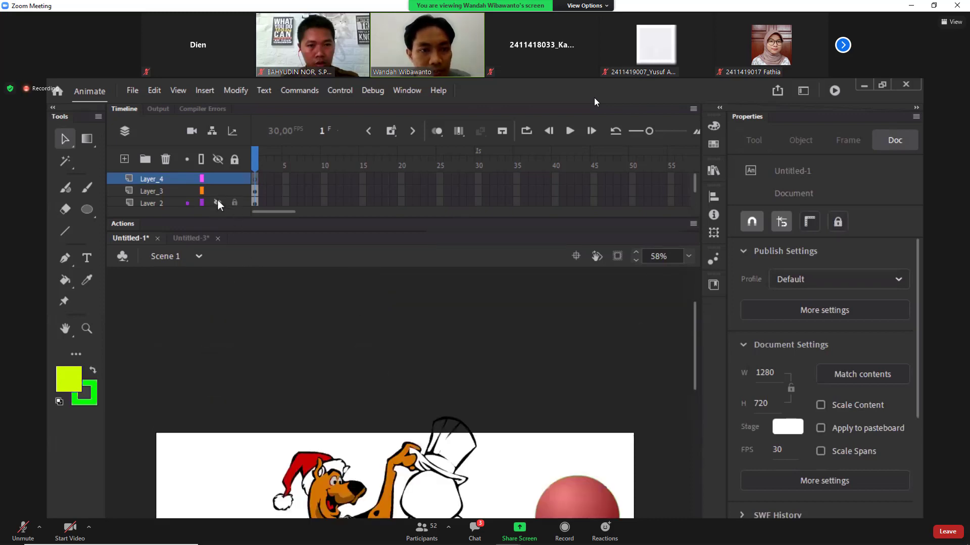
scroll(217, 198, "down", 1)
left_click(217, 190)
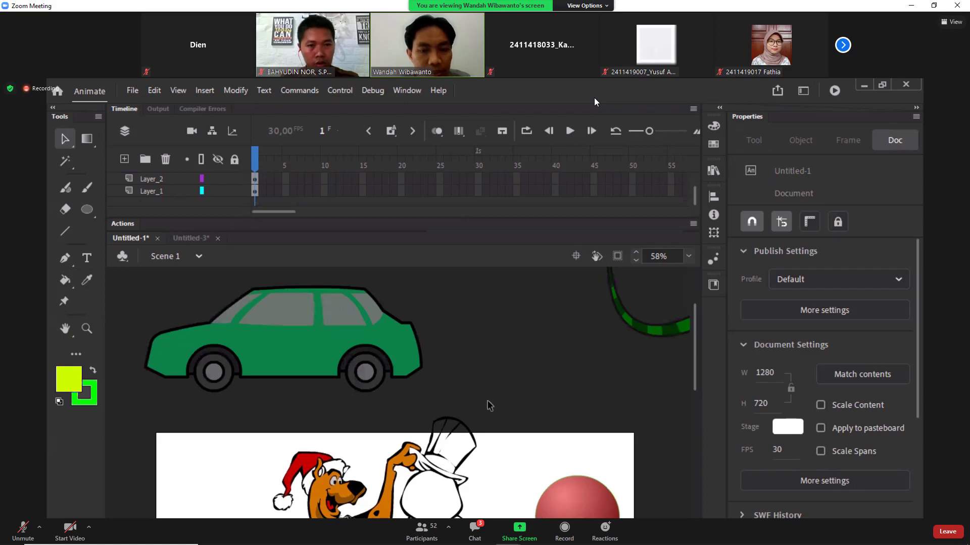
Step: Convert the whole green car on Layer_2 into a Movie Clip symbol named mobil
left_click_drag(465, 405, 96, 258)
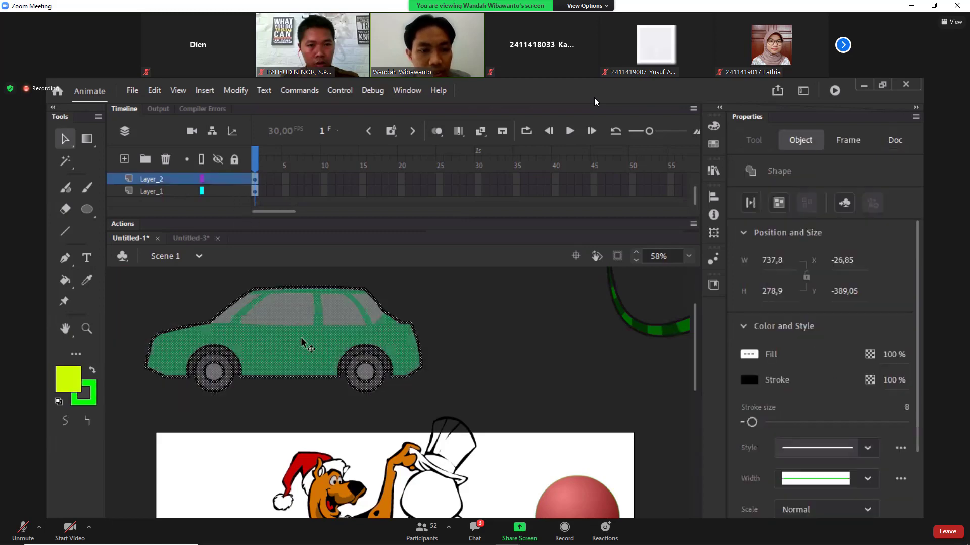
right_click(301, 338)
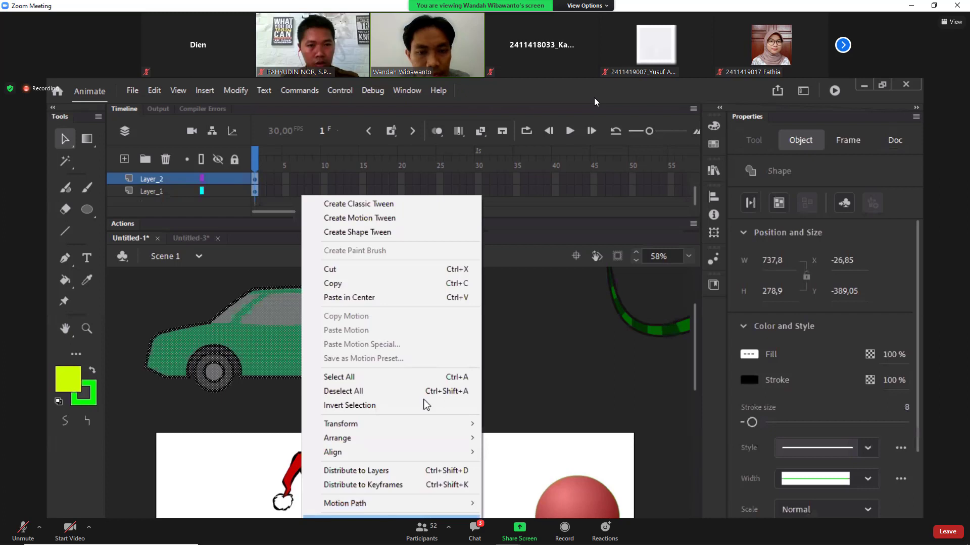
left_click(354, 517)
type("mobil")
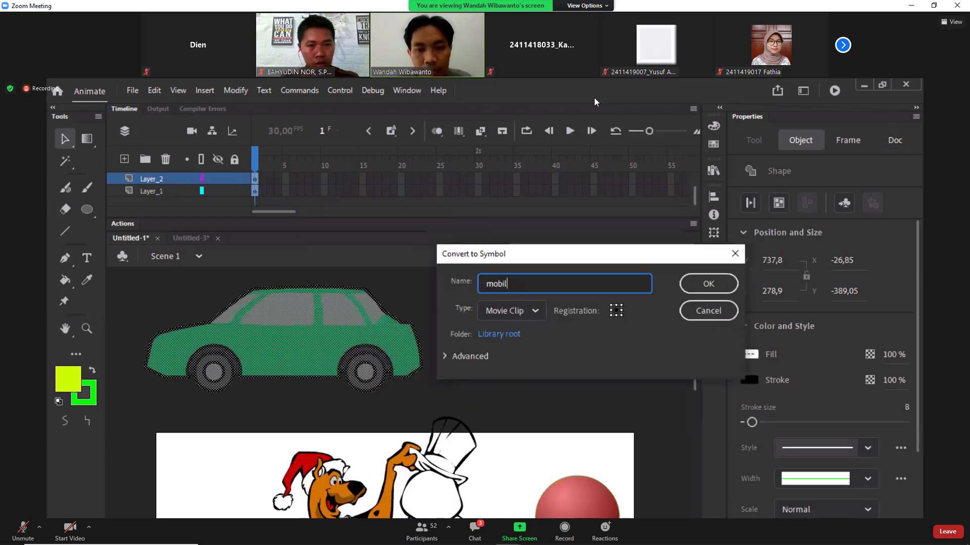
key("Return")
Step: Convert the green snake on Layer_1 into a Movie Clip symbol named ulra
key("z")
left_click(621, 396, "alt")
left_click(429, 389, "alt")
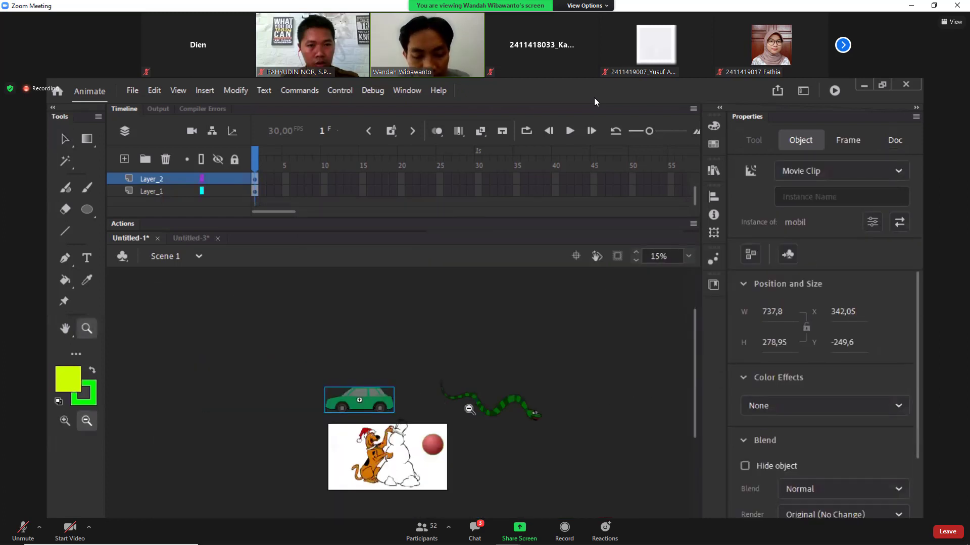
key("v")
left_click_drag(427, 369, 586, 442)
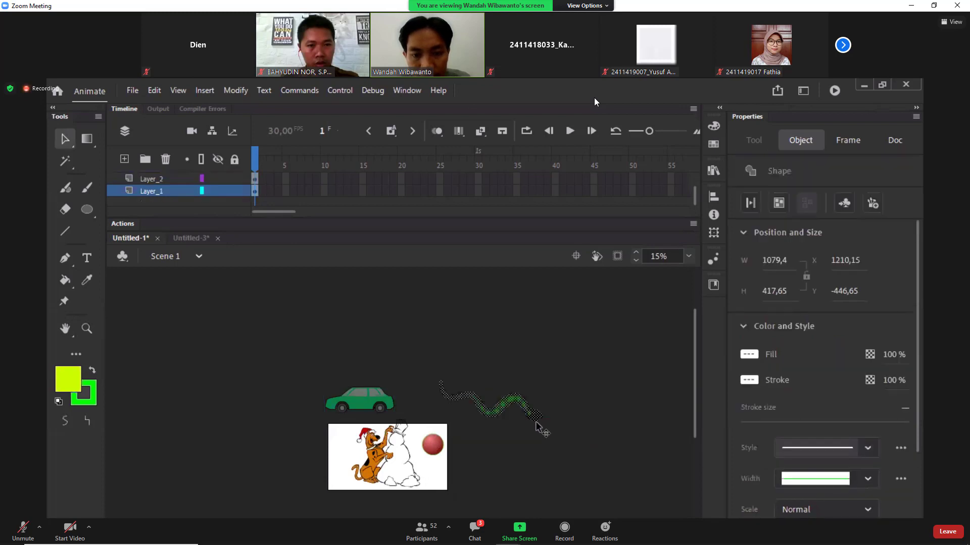
right_click(532, 414)
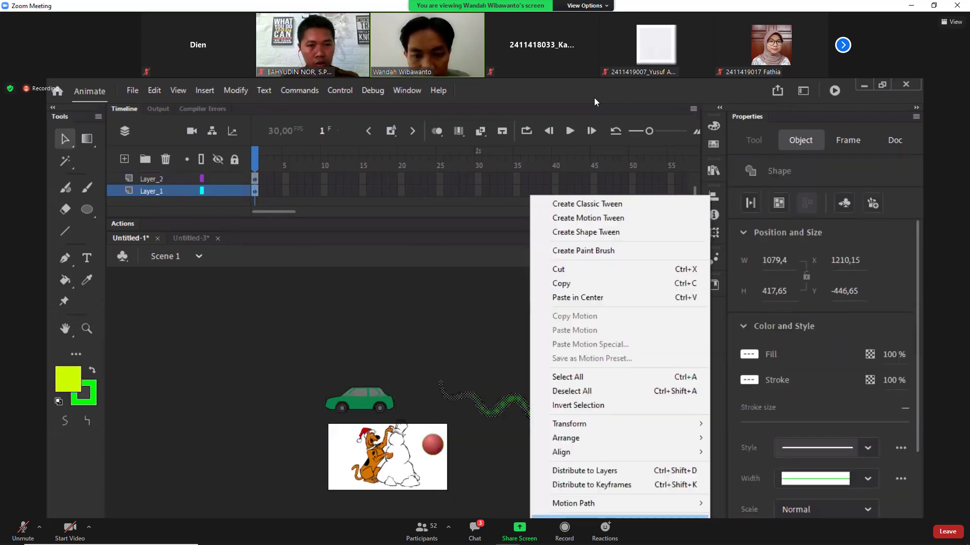
key("F8")
type("ylar")
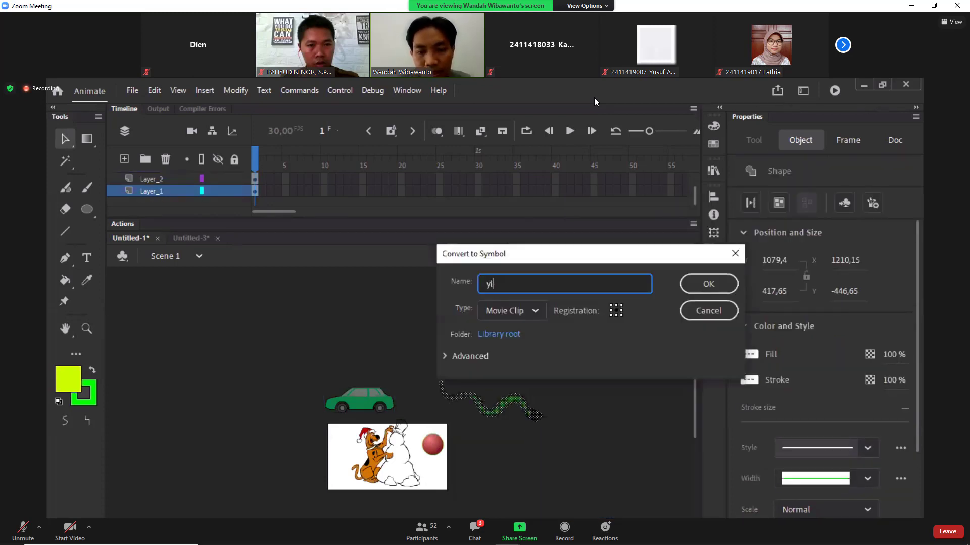
key("Return")
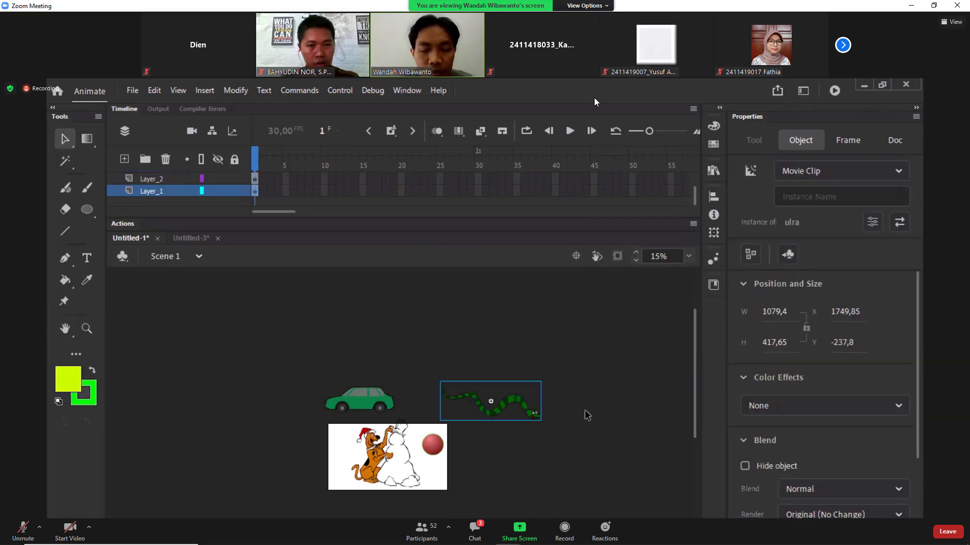
Step: Delete the car, snake, dog, snowman and ball from the stage, and open the library to view the stored symbols
left_click_drag(310, 332, 613, 519)
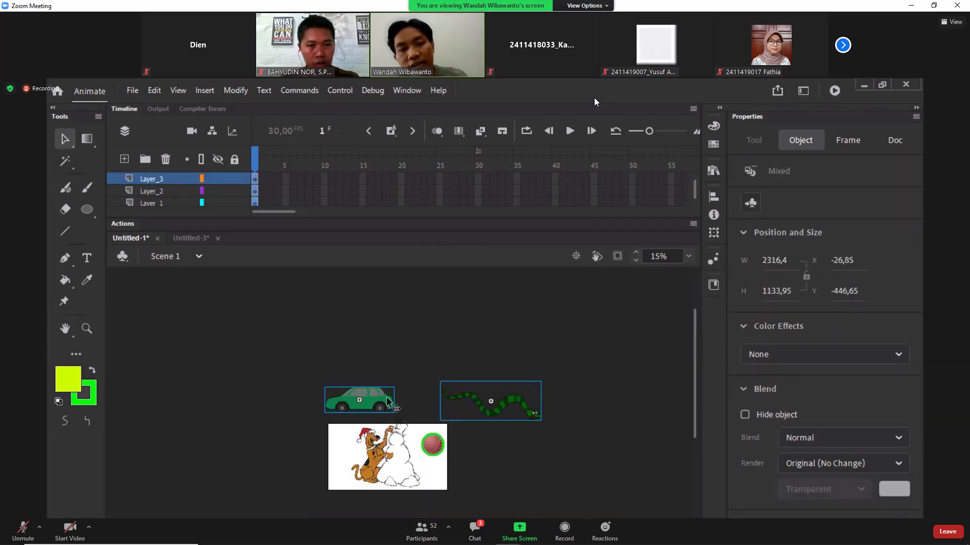
key("Delete")
key("z")
left_click_drag(305, 399, 450, 497)
key("ctrl+1")
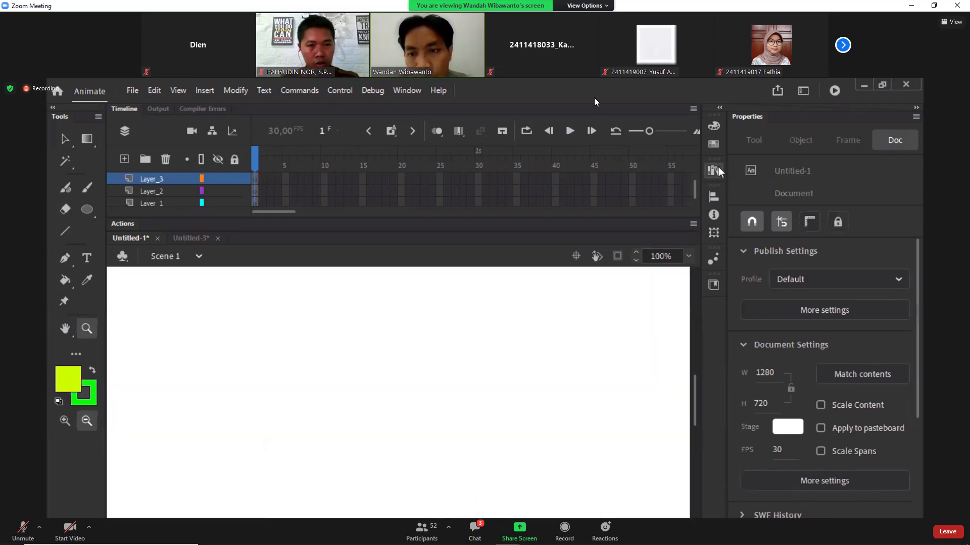
left_click(506, 406, "alt")
left_click(713, 172)
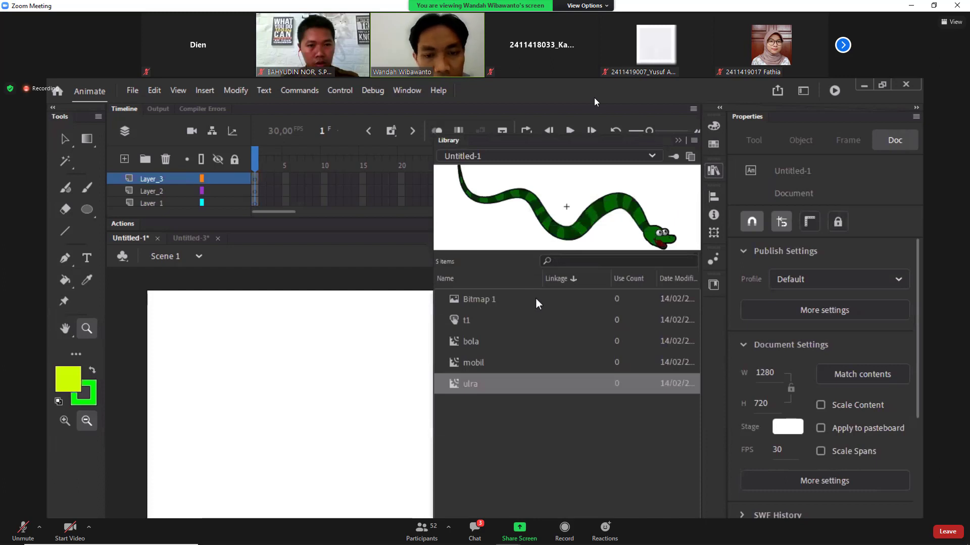
Step: Preview the stored Bitmap 1, t1 button, mobil and ulra items in the library one after another
left_click(487, 301)
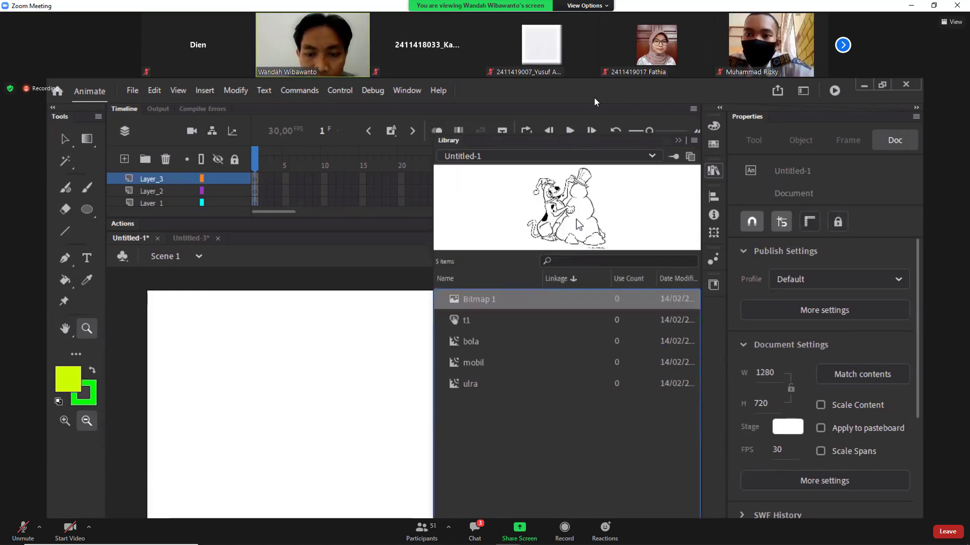
left_click(476, 319)
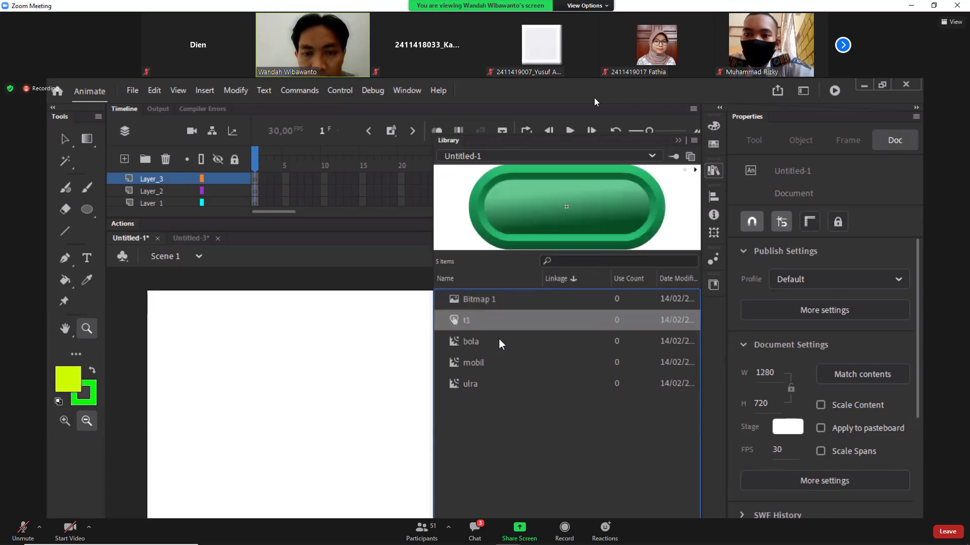
left_click(485, 299)
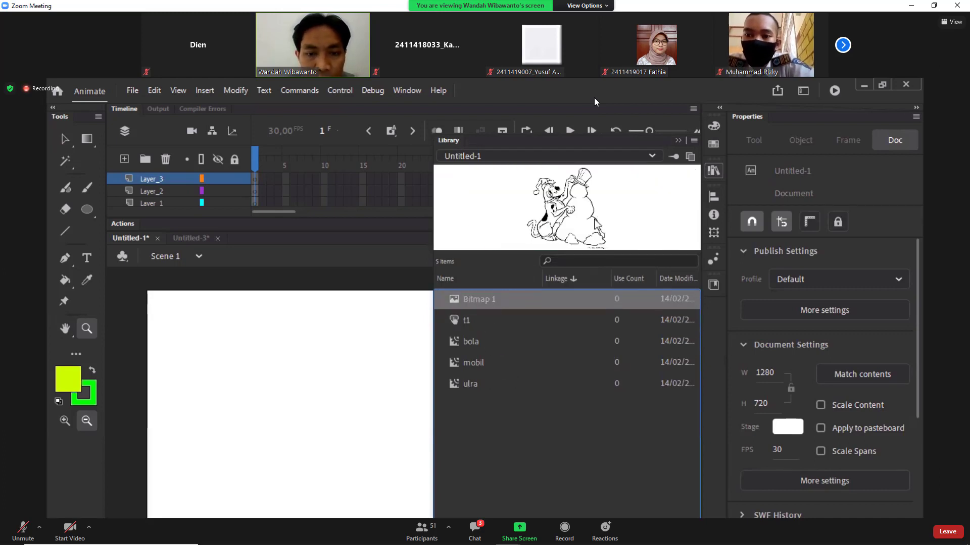
left_click(480, 362)
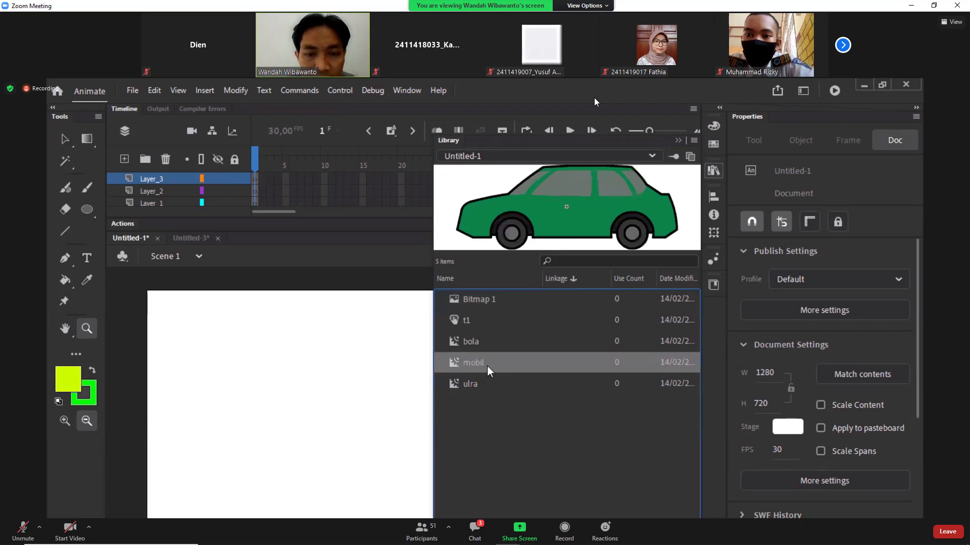
left_click(474, 385)
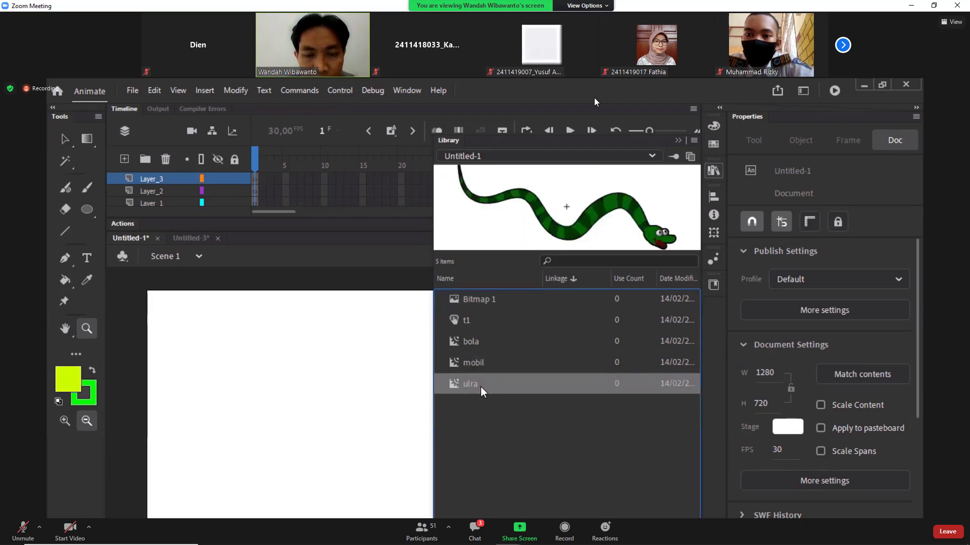
Step: Rename the library's snake symbol ulra as ular and close the library
double_click(472, 384)
left_click(487, 385)
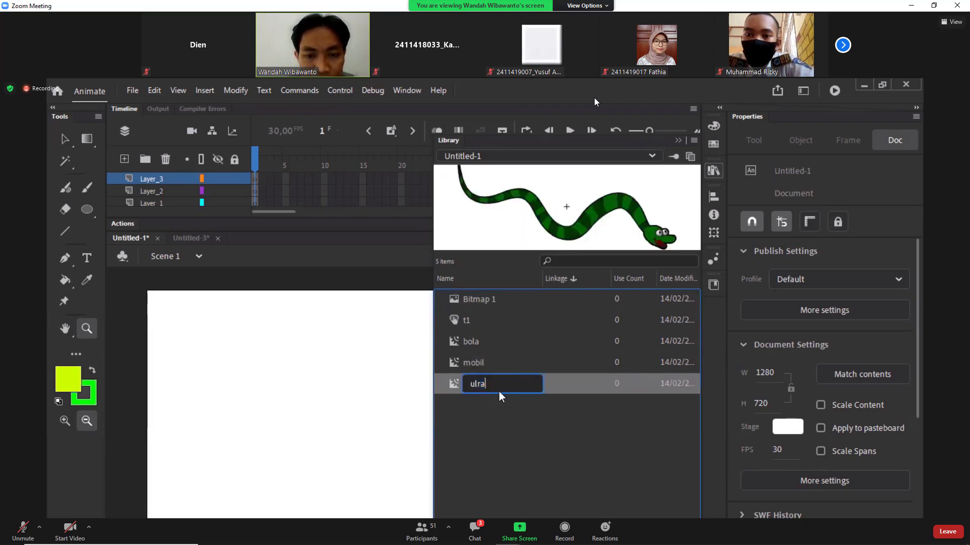
type("r")
key("Return")
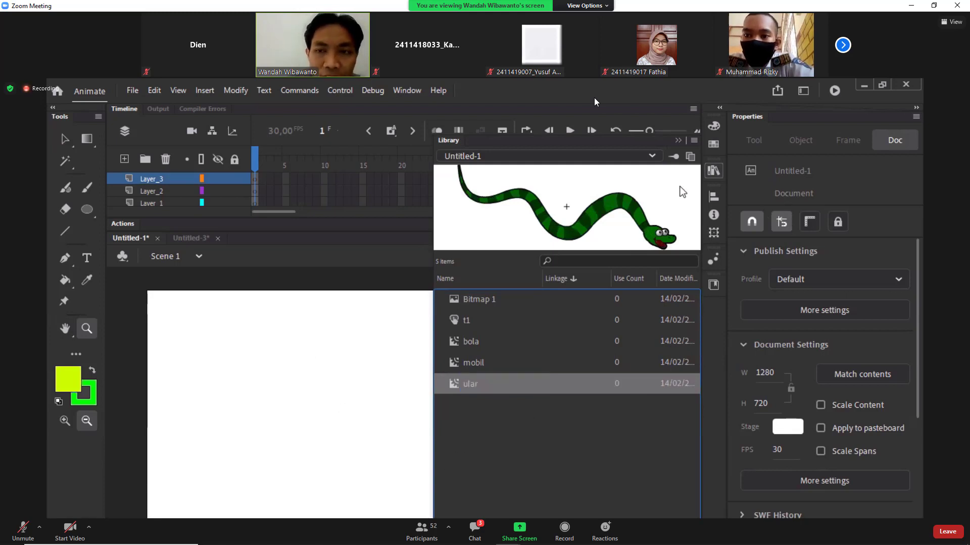
left_click(713, 171)
Step: Place four instances of the ular symbol from the library on the stage in Layer_3
left_click(346, 392)
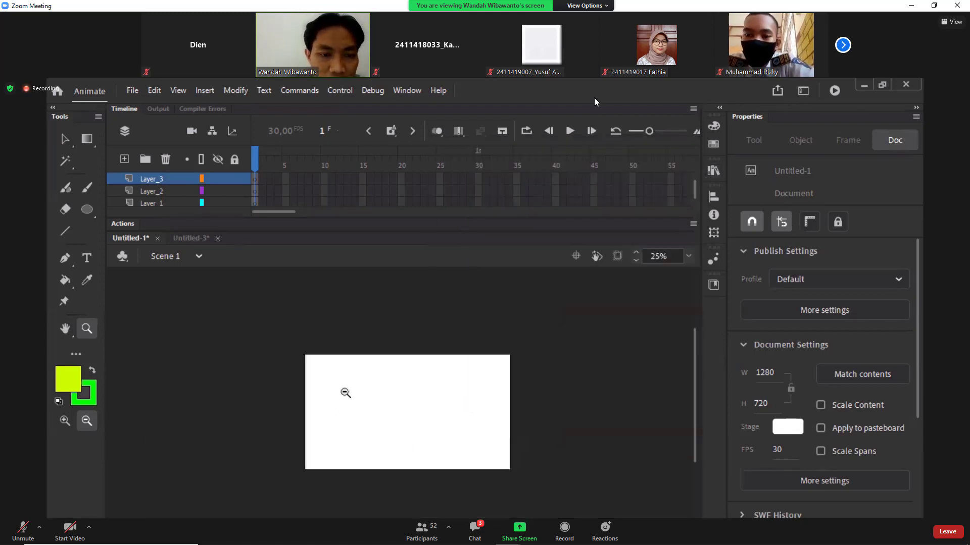
left_click_drag(292, 341, 551, 499)
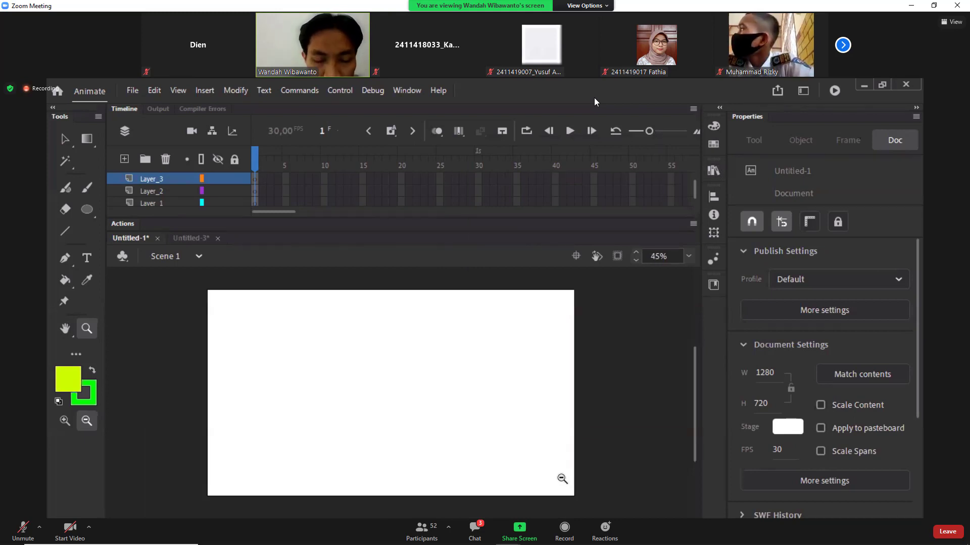
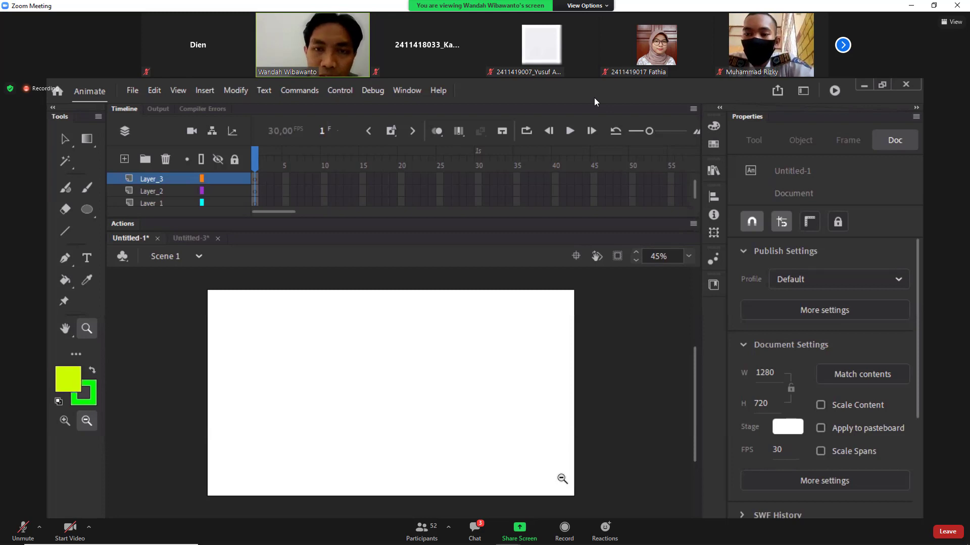
left_click(716, 199)
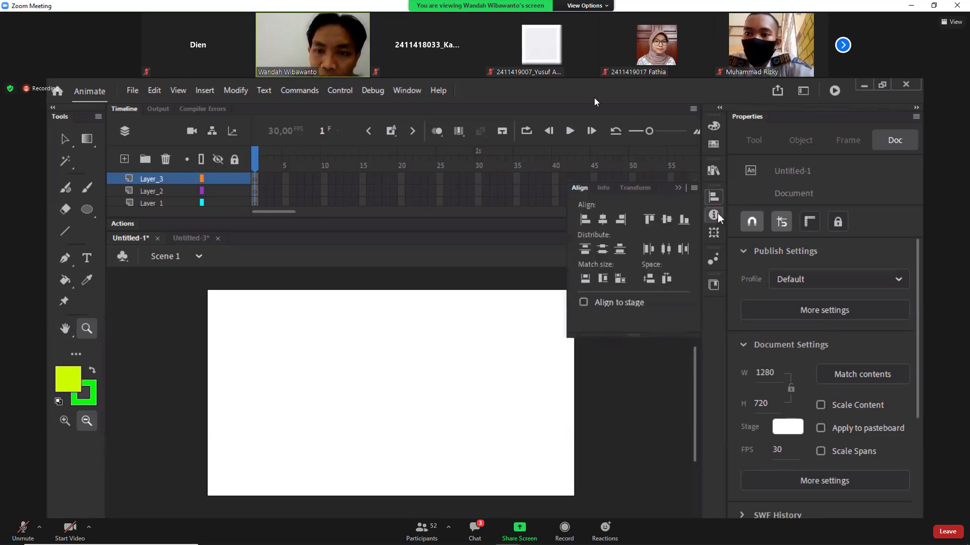
left_click(716, 200)
left_click(714, 171)
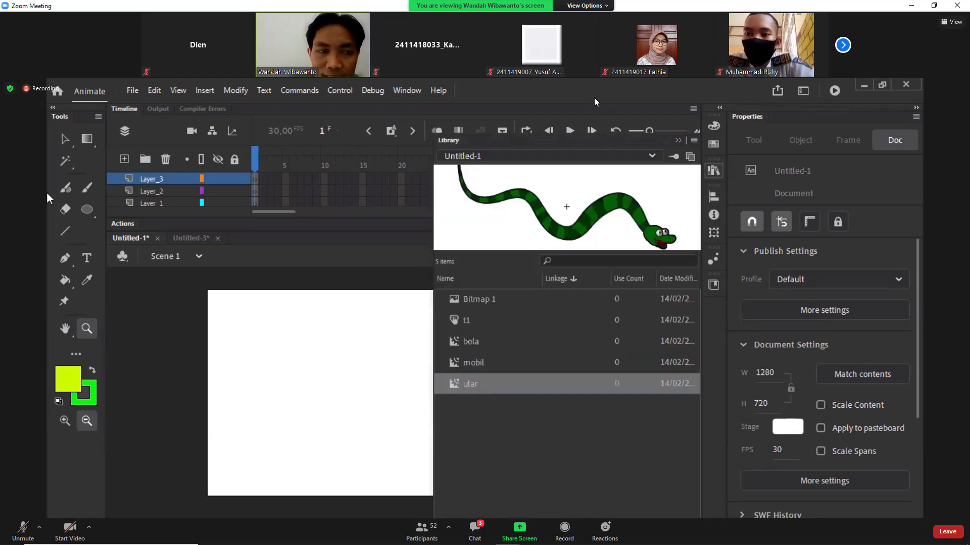
left_click_drag(638, 216, 258, 400)
left_click_drag(360, 330, 235, 357)
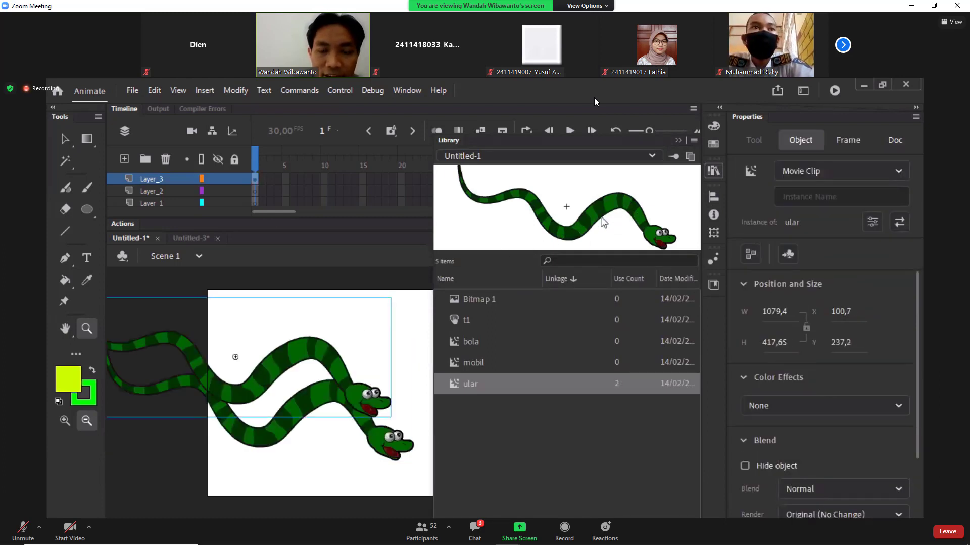
left_click_drag(604, 222, 315, 357)
left_click_drag(639, 229, 274, 454)
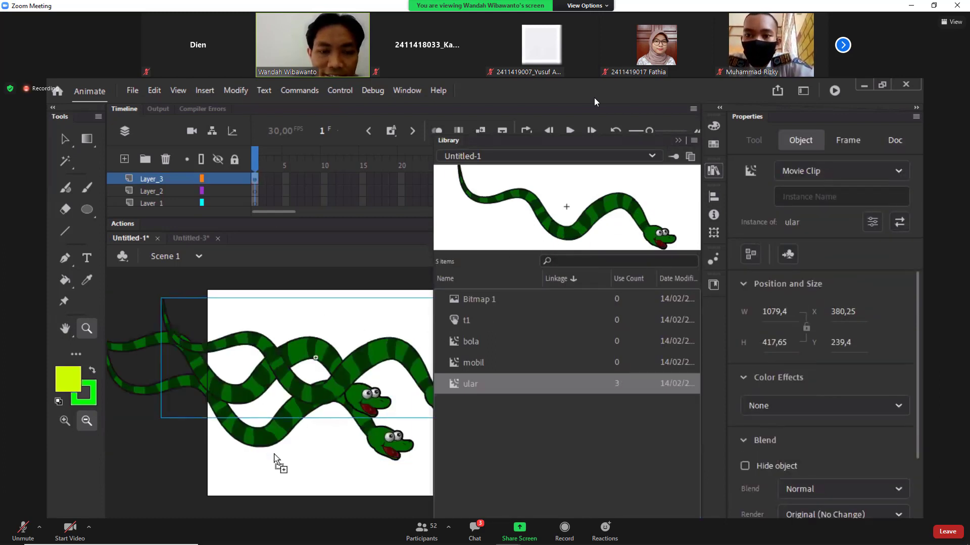
left_click(717, 175)
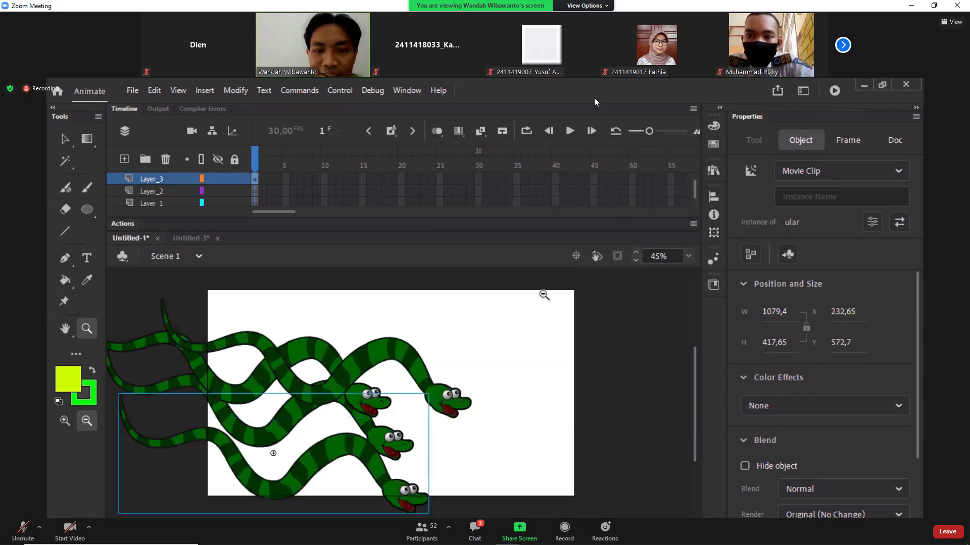
Step: Rearrange the four snake instances on the stage by moving each one to a different position
left_click(64, 139)
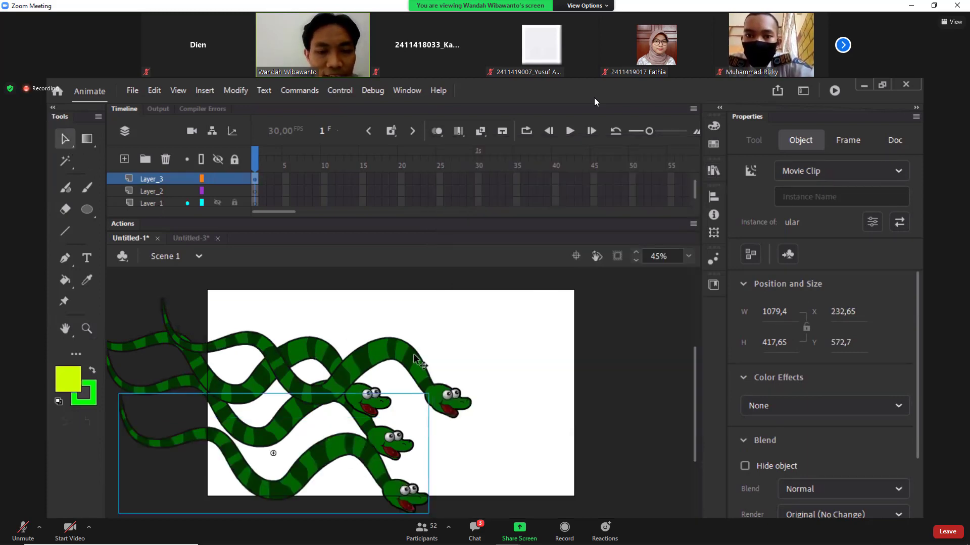
left_click_drag(415, 363, 437, 337)
left_click_drag(371, 443, 403, 435)
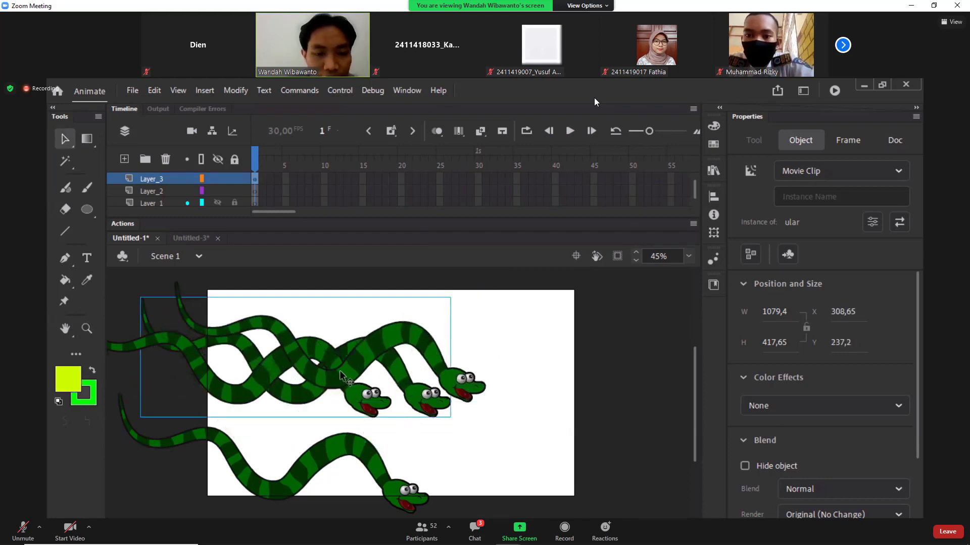
left_click_drag(340, 372, 372, 415)
left_click_drag(383, 469, 447, 338)
Step: Open the ular symbol for editing from the uppermost snake, deselect its artwork, and set the fill color to dark red A30909
double_click(438, 329)
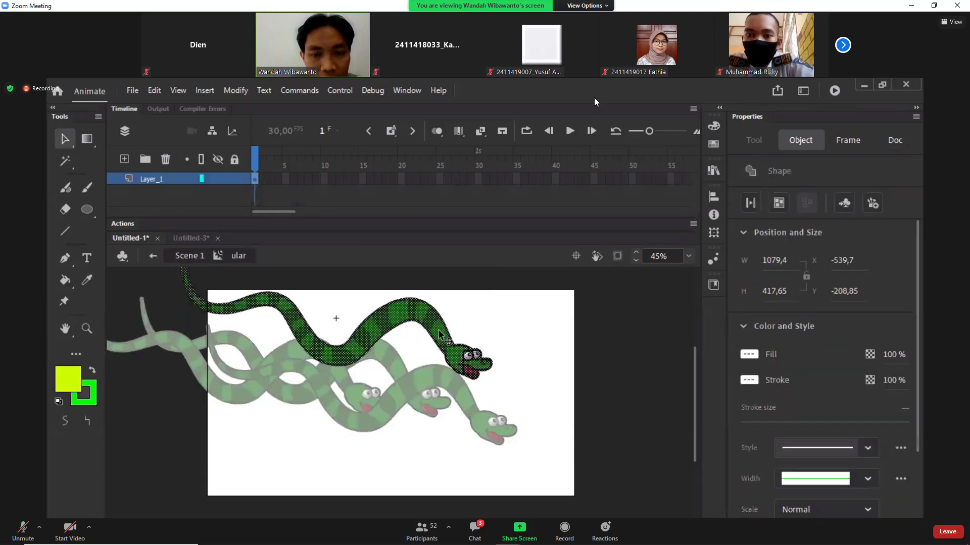
left_click(502, 324)
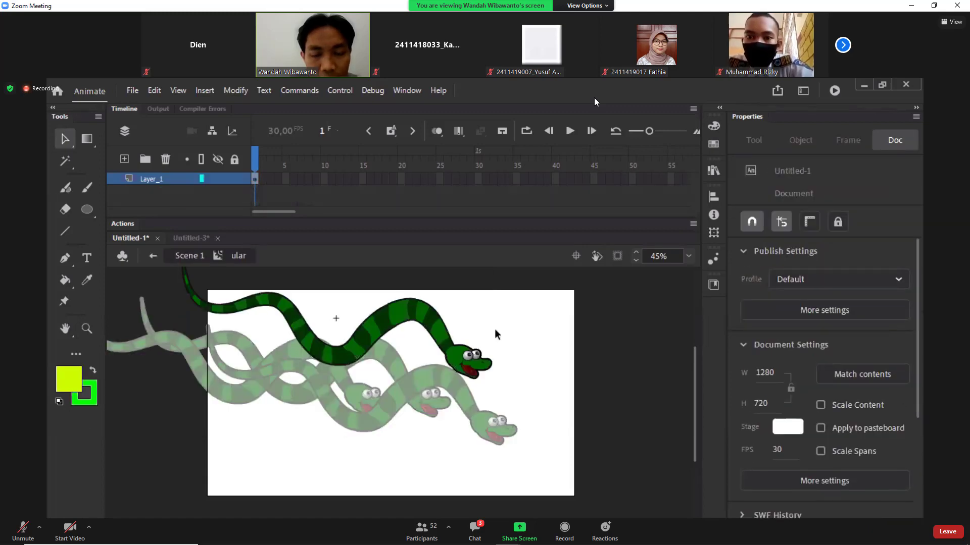
left_click(717, 123)
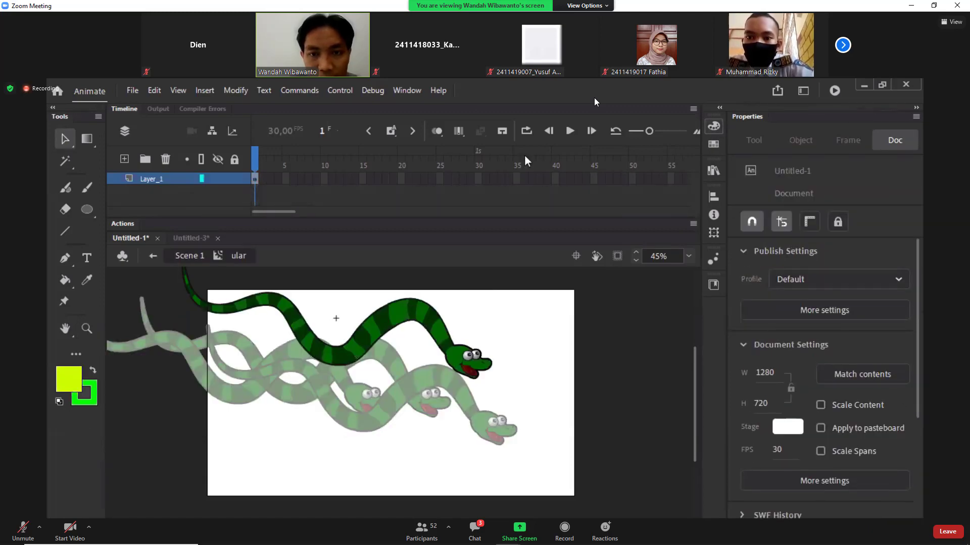
left_click(559, 147)
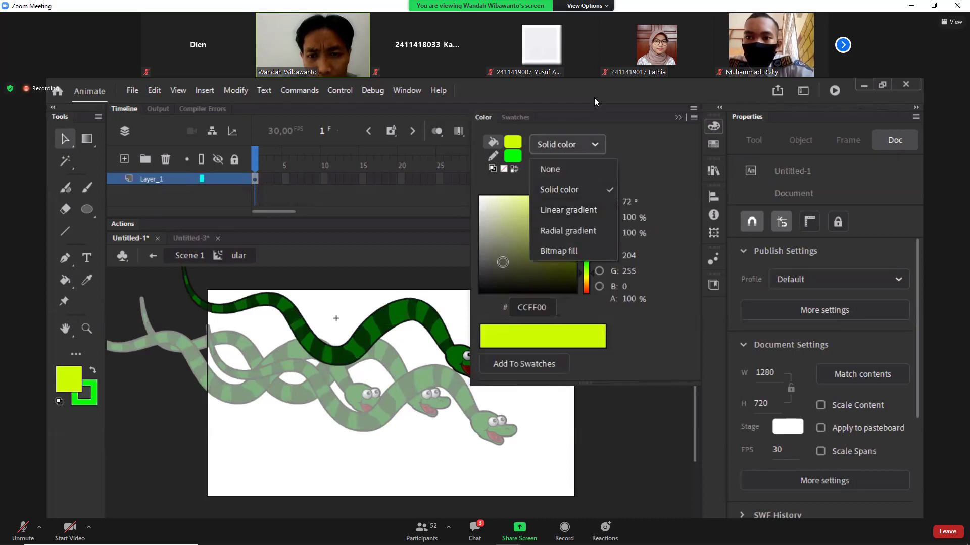
left_click(504, 264)
left_click(586, 196)
left_click(570, 231)
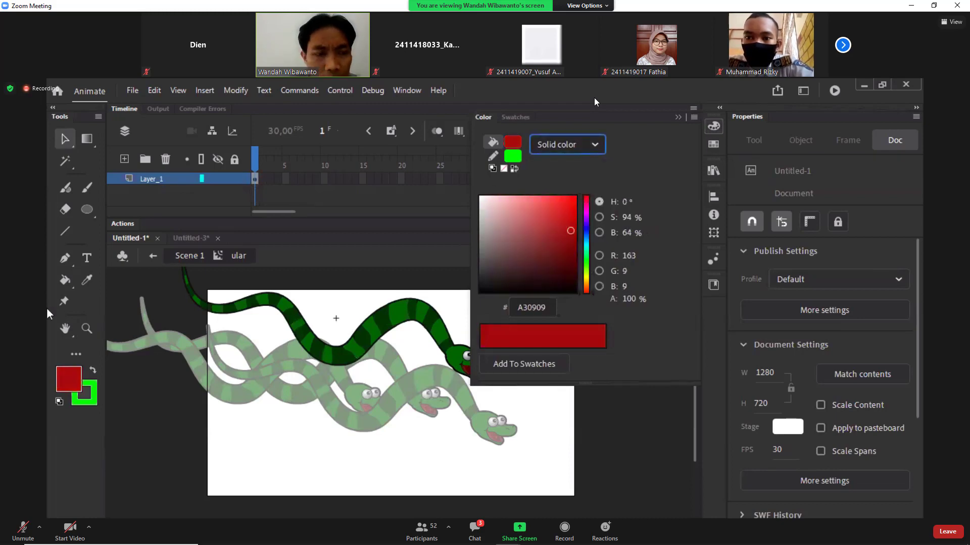
Step: Fill the snake's head and light green body bands with dark red using the Paint Bucket, and return to Scene 1
left_click(64, 283)
left_click(451, 352)
left_click(438, 331)
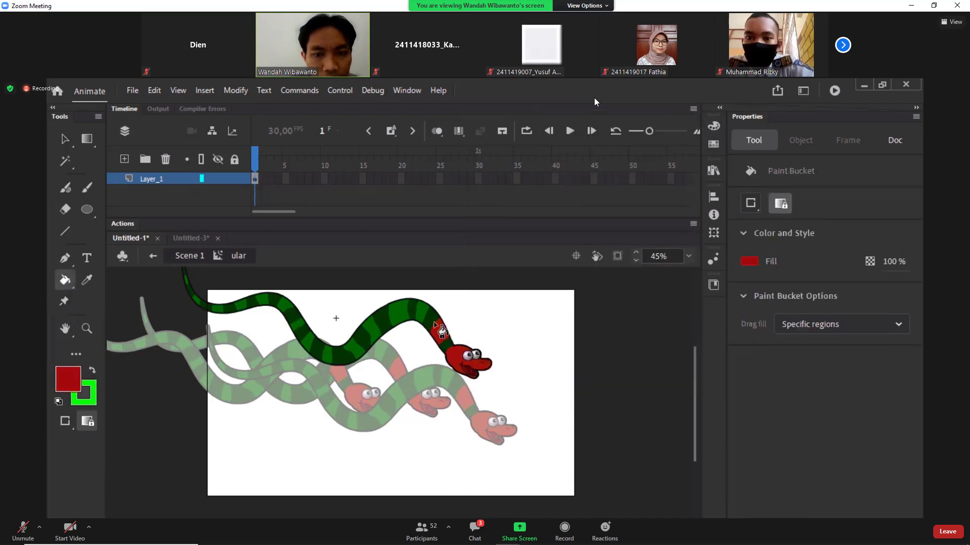
left_click(421, 311)
left_click(398, 313)
left_click(373, 330)
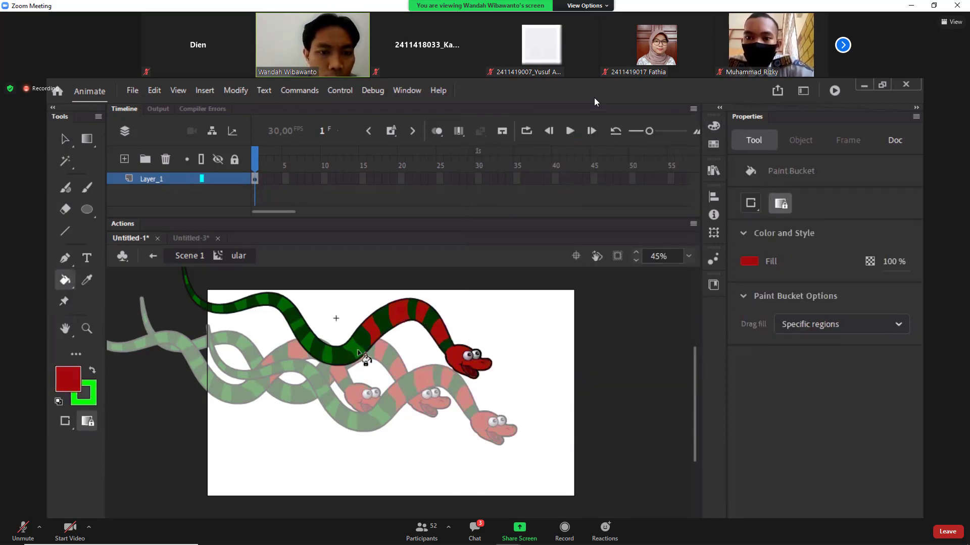
left_click(358, 349)
left_click(326, 353)
left_click(306, 341)
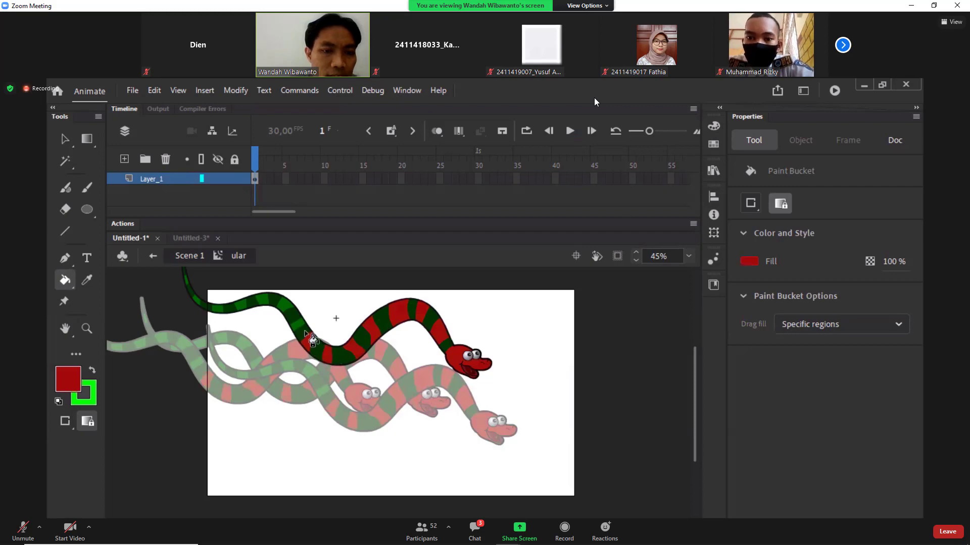
left_click(297, 315)
left_click(266, 304)
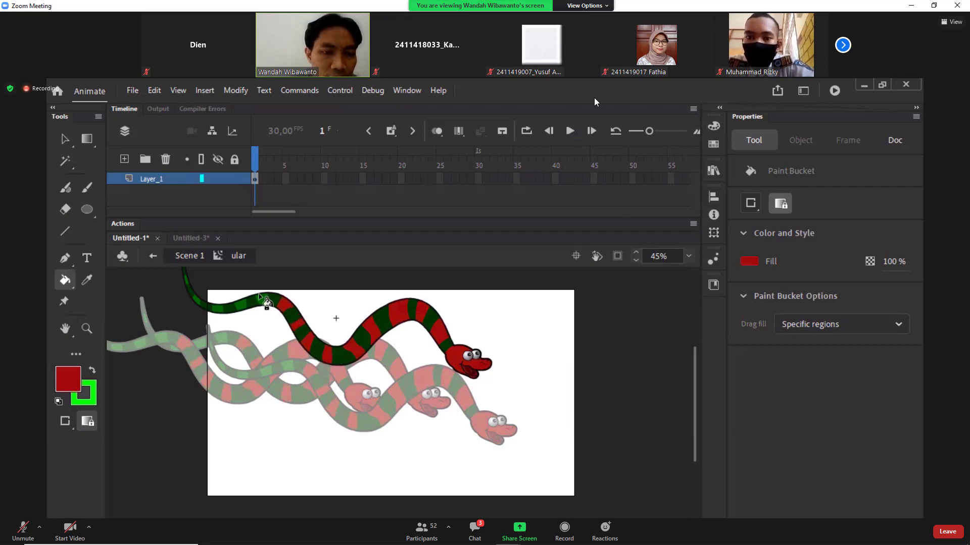
left_click(261, 302)
left_click(240, 306)
left_click(216, 309)
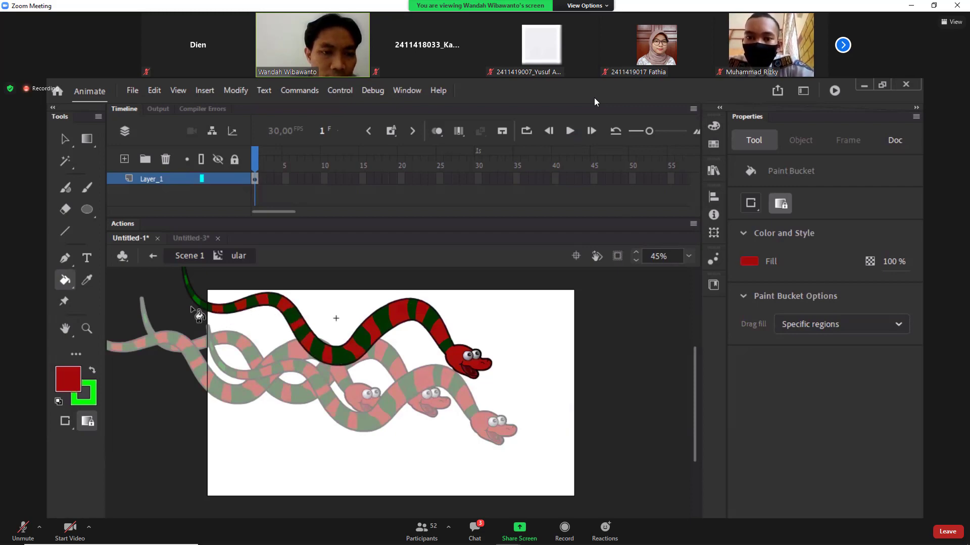
left_click(192, 294)
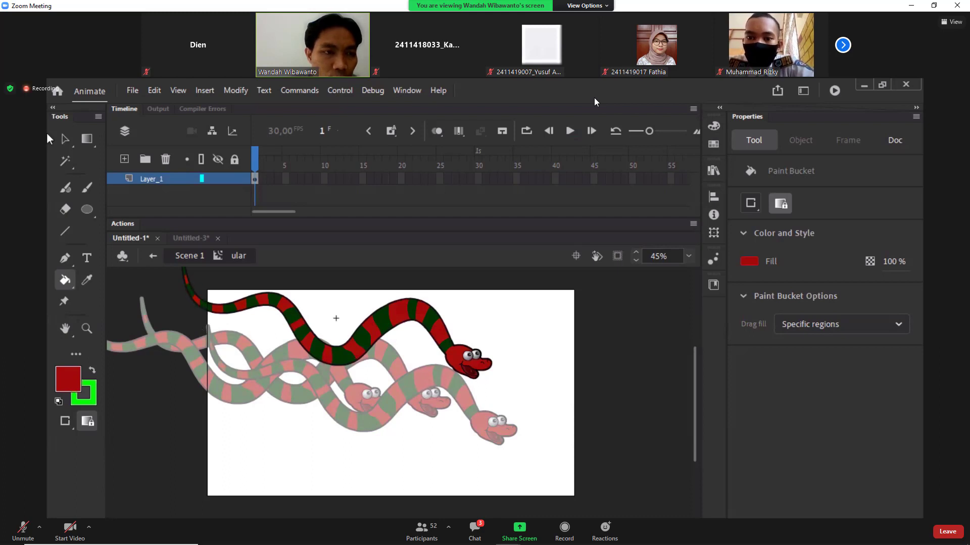
left_click(65, 142)
double_click(545, 376)
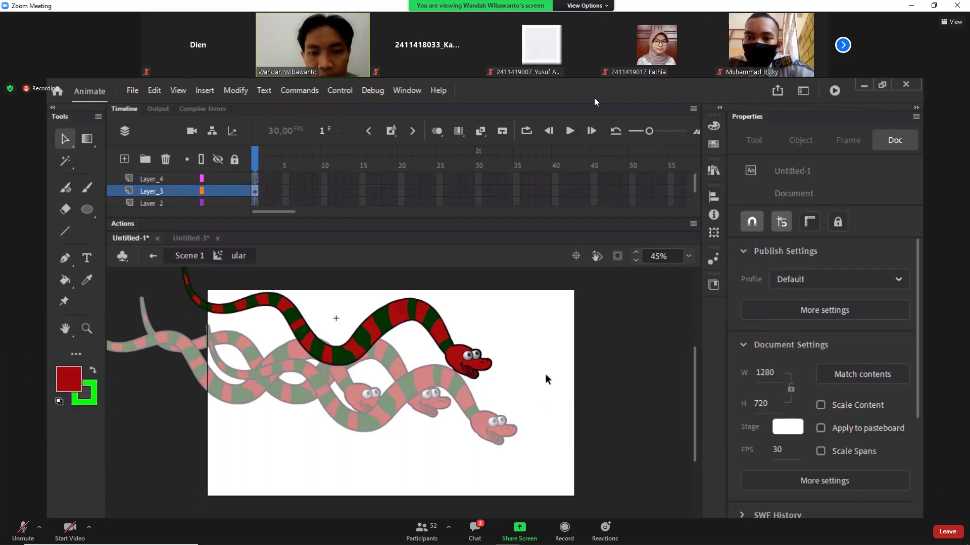
Step: Spread the red snakes out by moving three of the instances apart on the stage
left_click_drag(465, 356, 575, 322)
left_click_drag(448, 378, 495, 470)
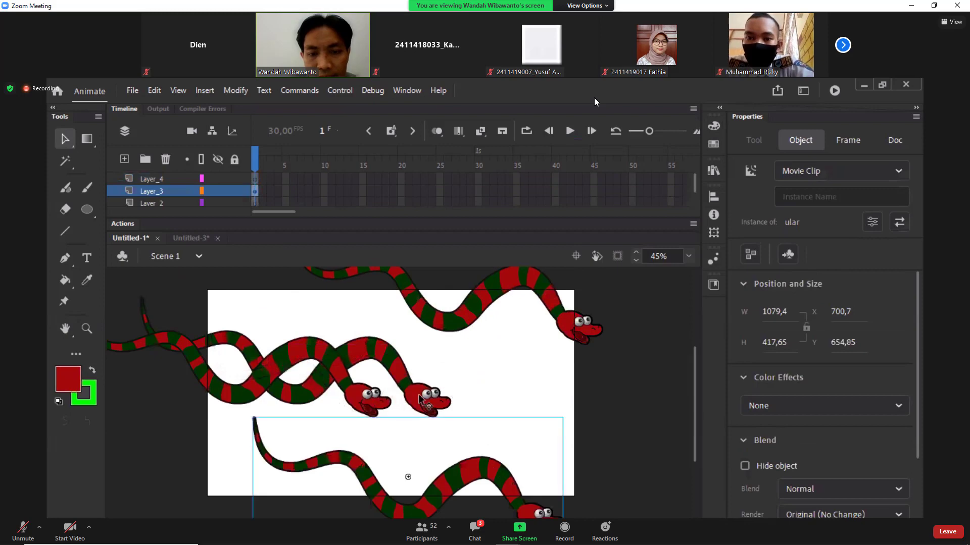
key("ctrl+z")
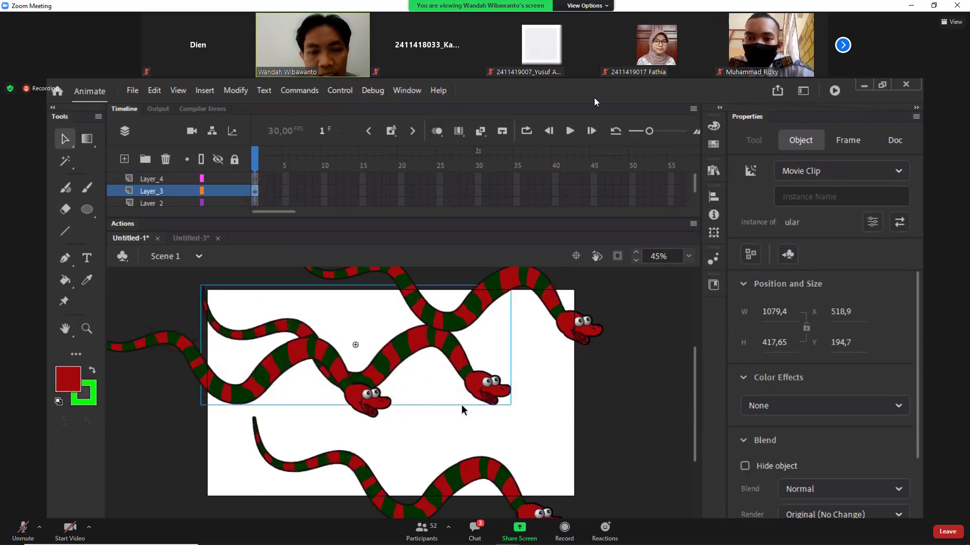
Step: Delete all four snake instances from the stage
left_click(454, 424)
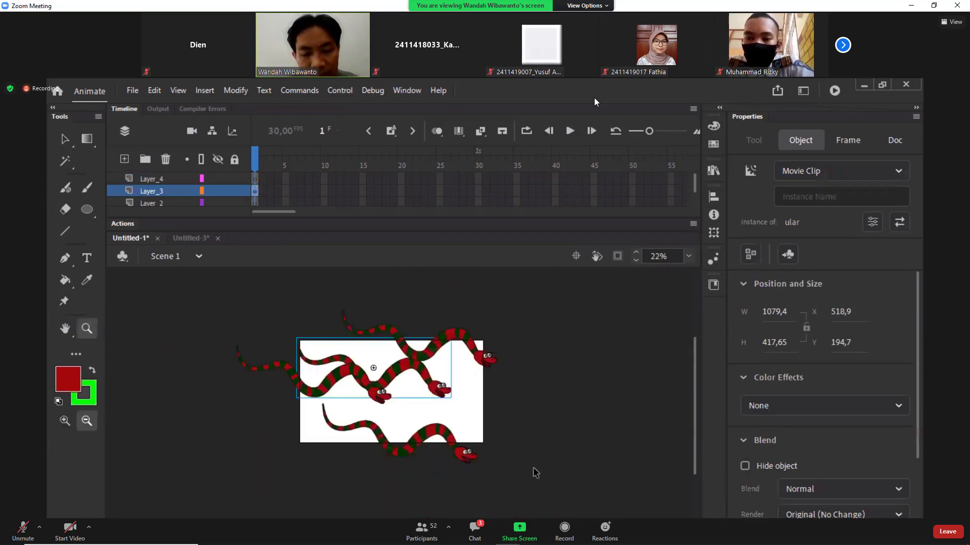
key("v")
left_click_drag(536, 474, 181, 290)
key("Delete")
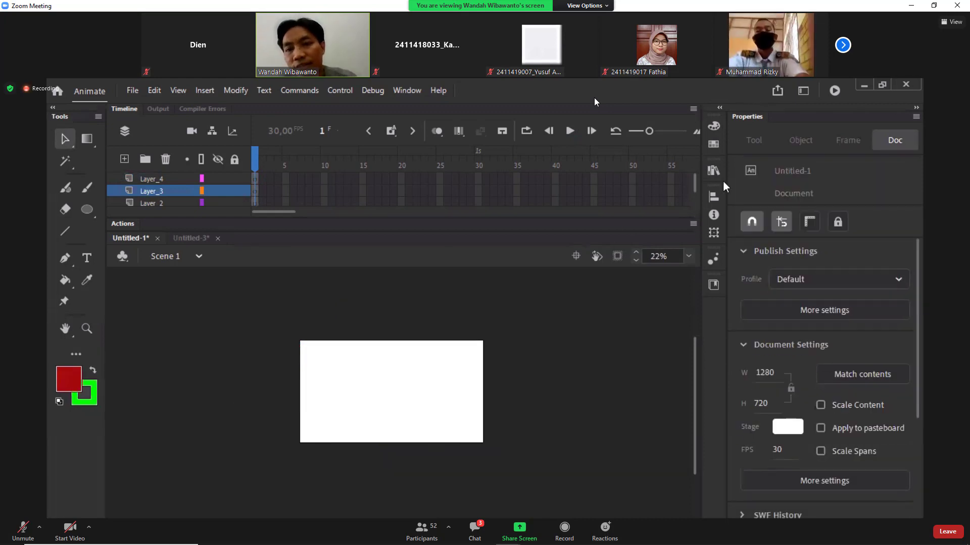
Step: Place an instance of the mobil symbol on the stage and shrink it to about 193 by 73 px
left_click(717, 173)
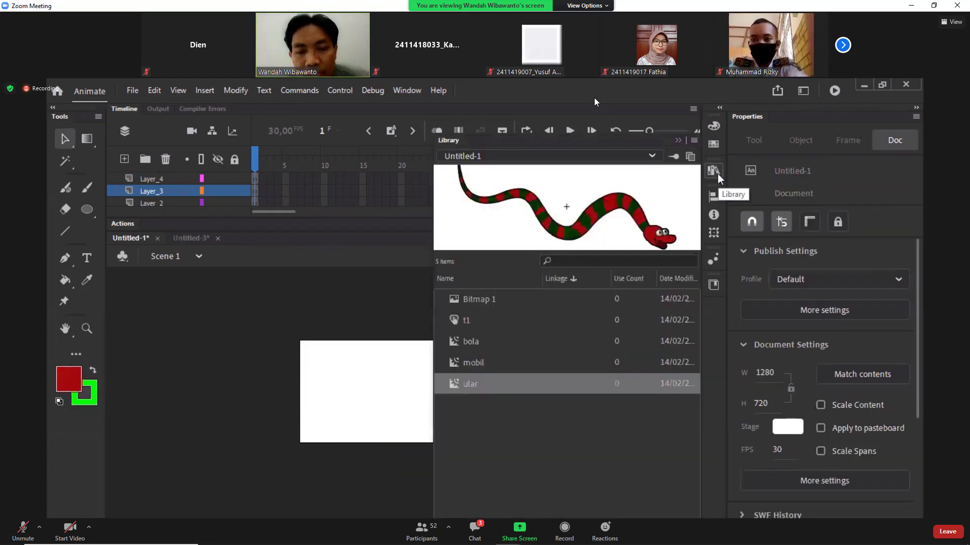
left_click_drag(475, 363, 431, 416)
left_click(713, 171)
key("q")
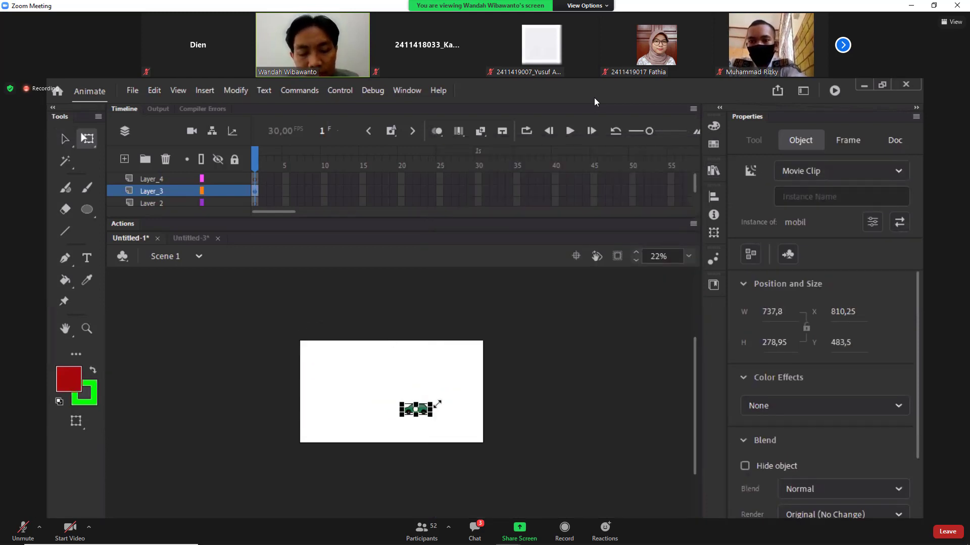
left_click(288, 347)
key("z")
left_click(515, 459, "alt")
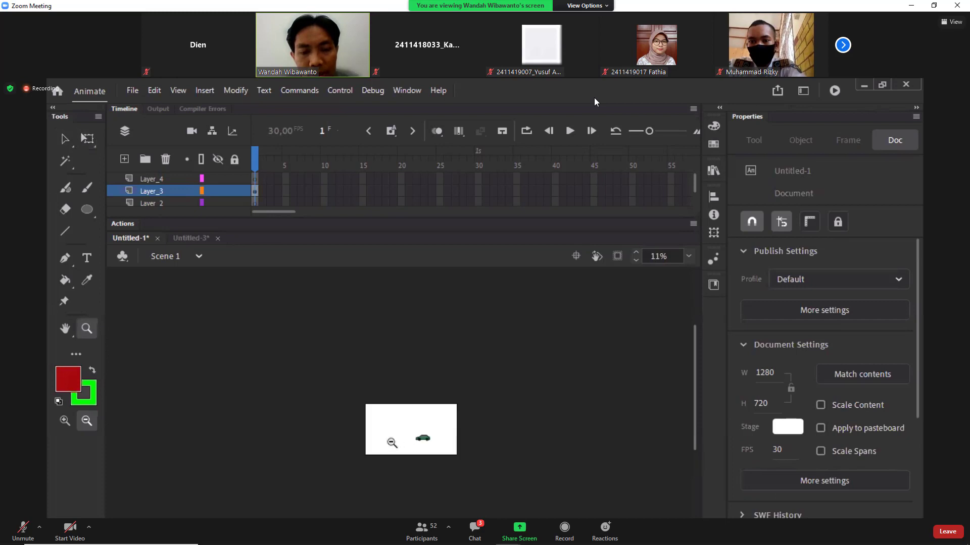
left_click_drag(365, 407, 456, 467)
Step: Duplicate the small green car twice, spreading the three instances over the middle of the stage
key("v")
left_click_drag(474, 419, 499, 366)
left_click_drag(383, 387, 386, 393)
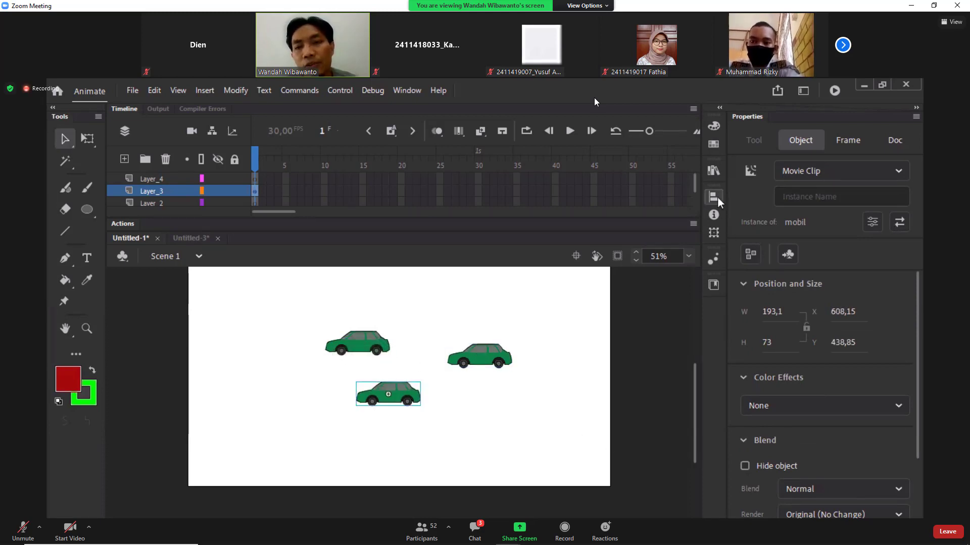
Step: Delete all three small car instances from the stage
left_click_drag(559, 443, 266, 288)
key("Delete")
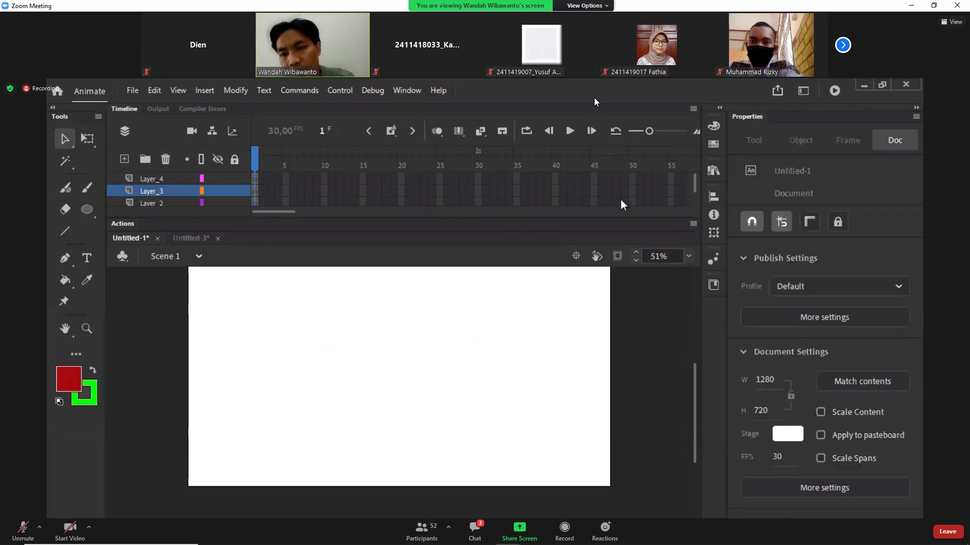
Step: Place two full-size instances of the mobil symbol from the library on the stage, one above the other
left_click(713, 170)
left_click_drag(602, 201, 349, 318)
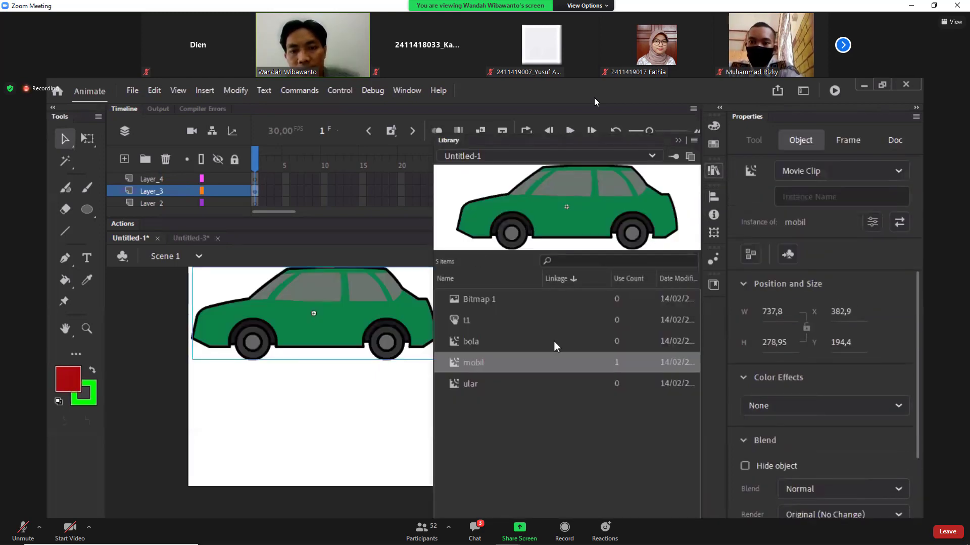
left_click_drag(338, 372, 360, 404)
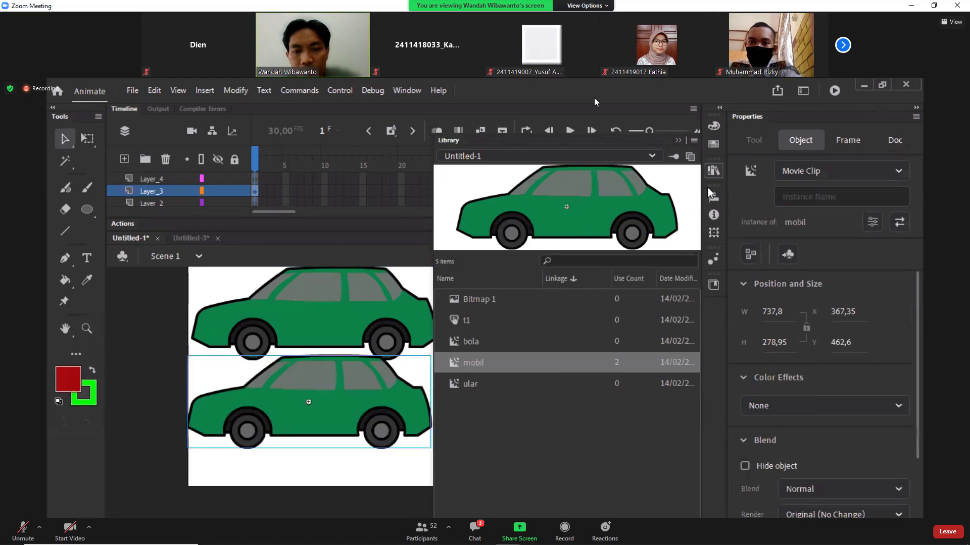
left_click(711, 174)
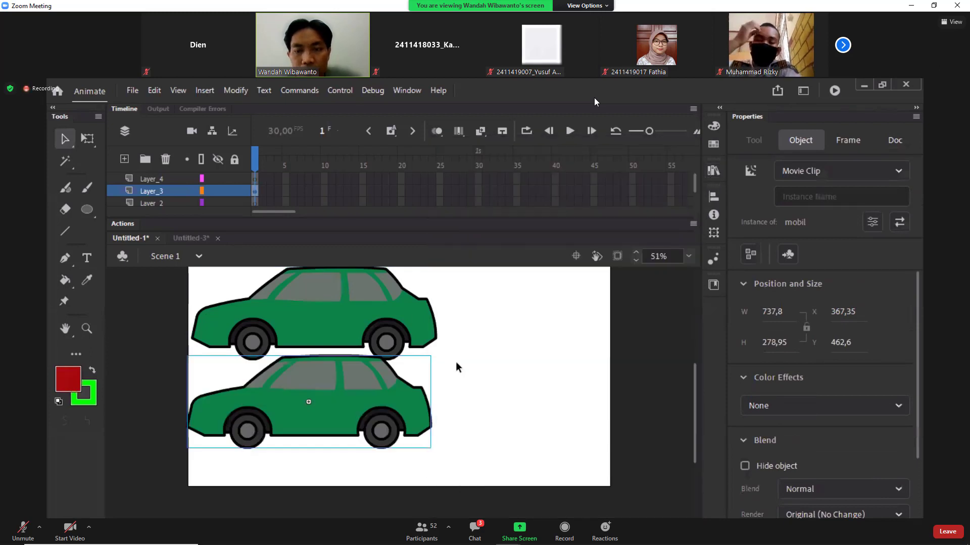
Step: Move the two cars apart, shifting the upper one to the right and the lower one partly off the stage's left edge
left_click(716, 197)
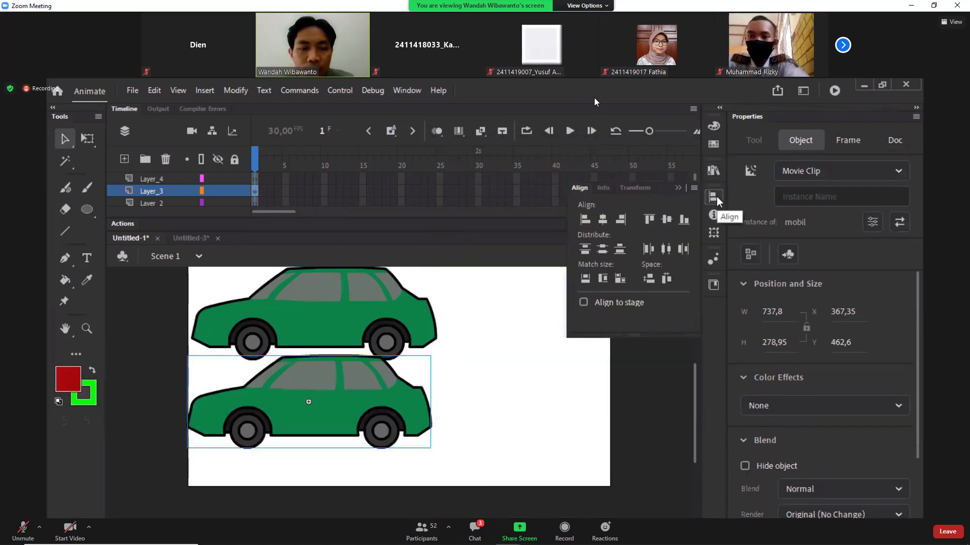
left_click_drag(390, 335, 536, 351)
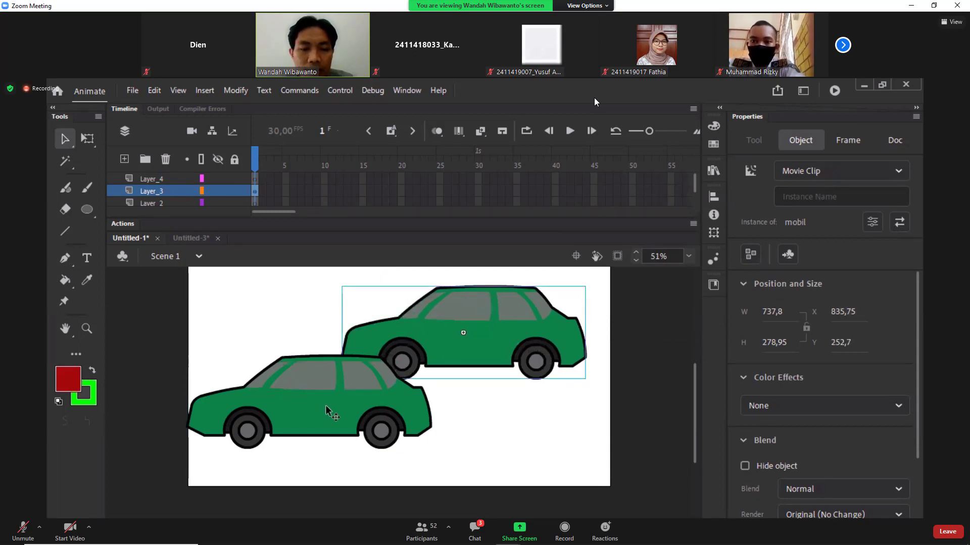
left_click_drag(325, 405, 224, 455)
Step: Align the upper car to the stage's horizontal and vertical center with Align to stage enabled
left_click(504, 329)
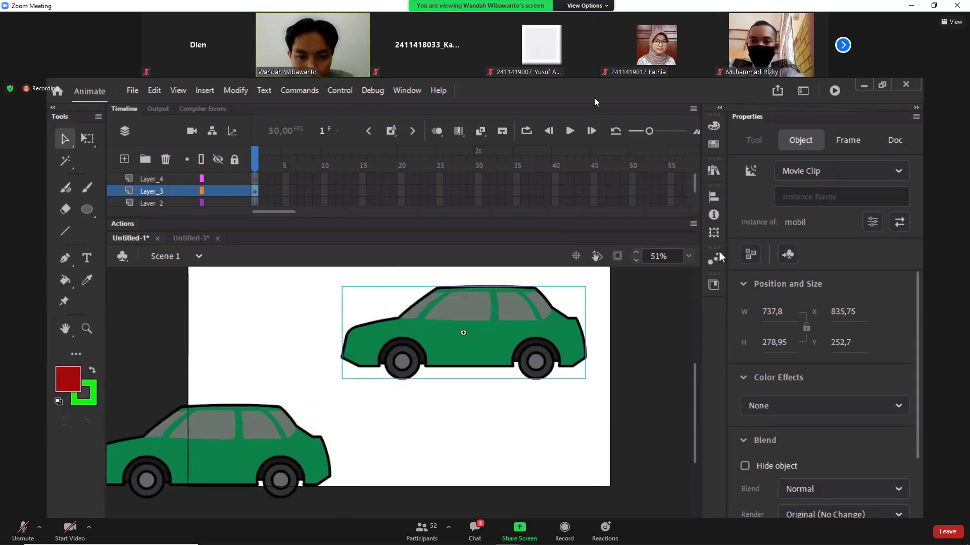
left_click(714, 199)
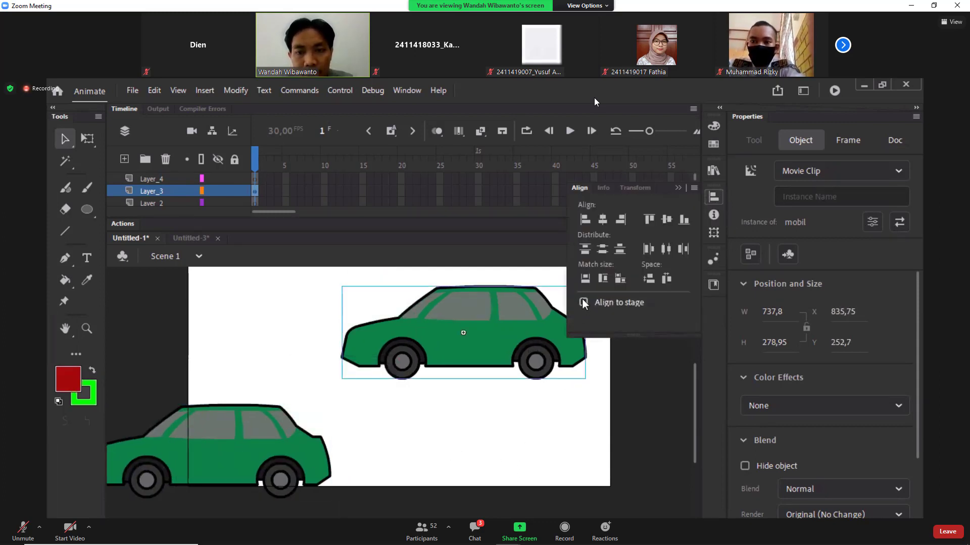
left_click(603, 219)
left_click(666, 219)
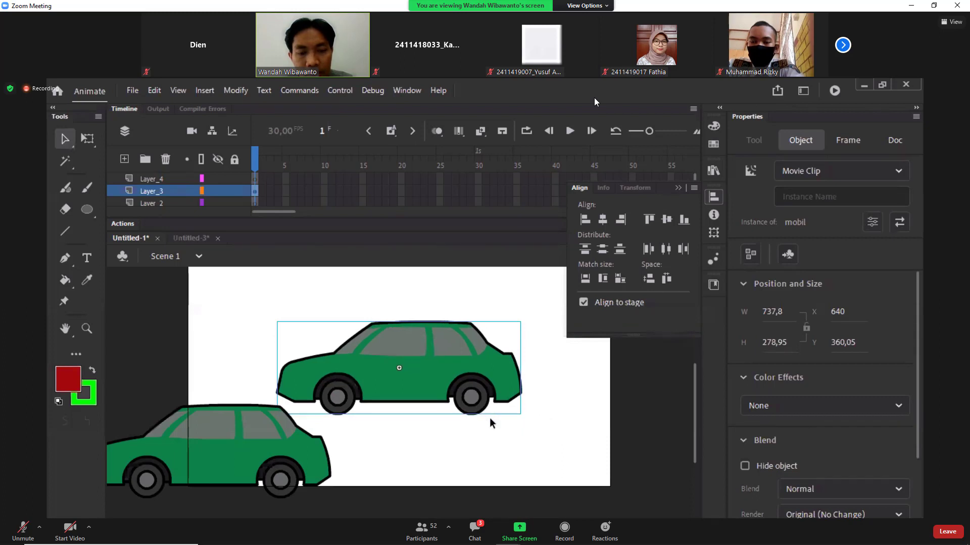
Step: Move the lower car right onto the stage, shift the other car up and right, and turn off Align to stage
left_click_drag(209, 451, 315, 444)
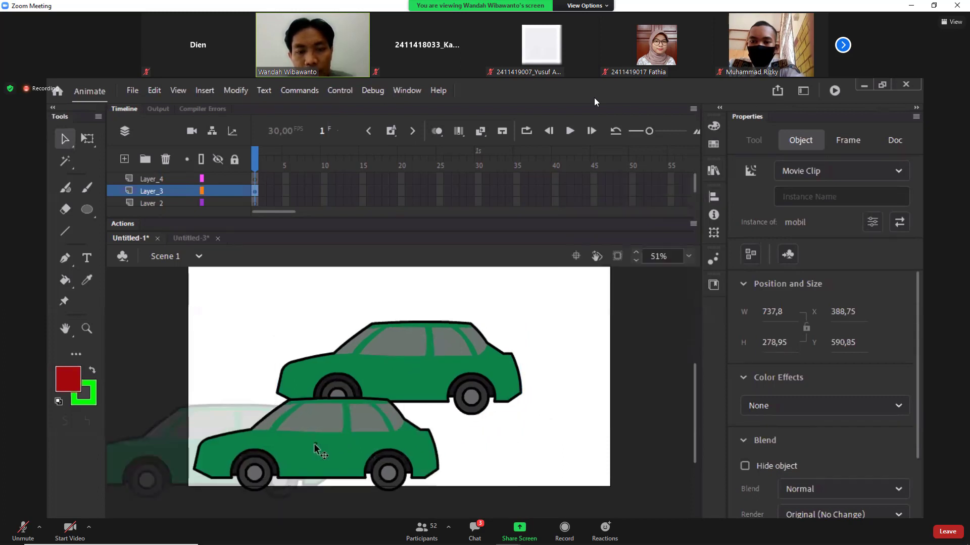
left_click_drag(420, 345, 464, 321)
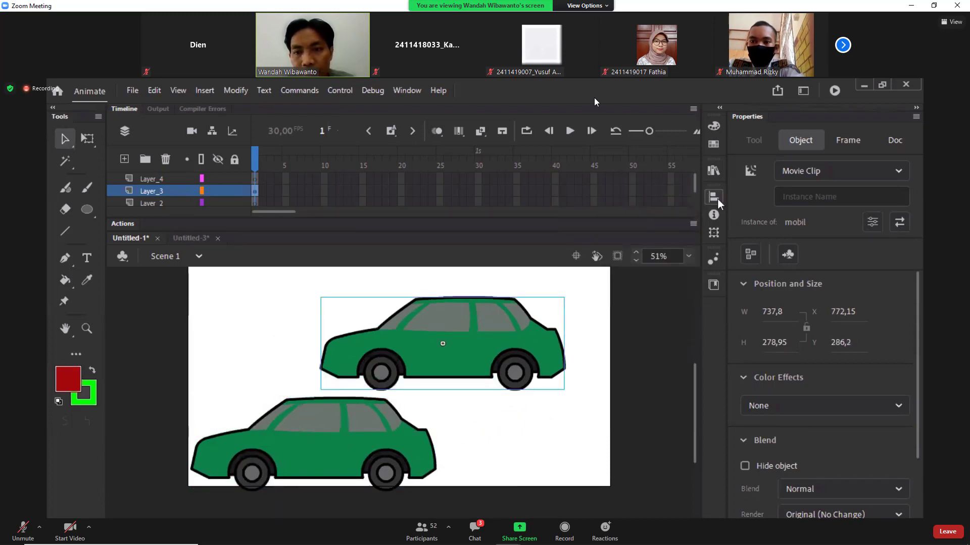
left_click(715, 197)
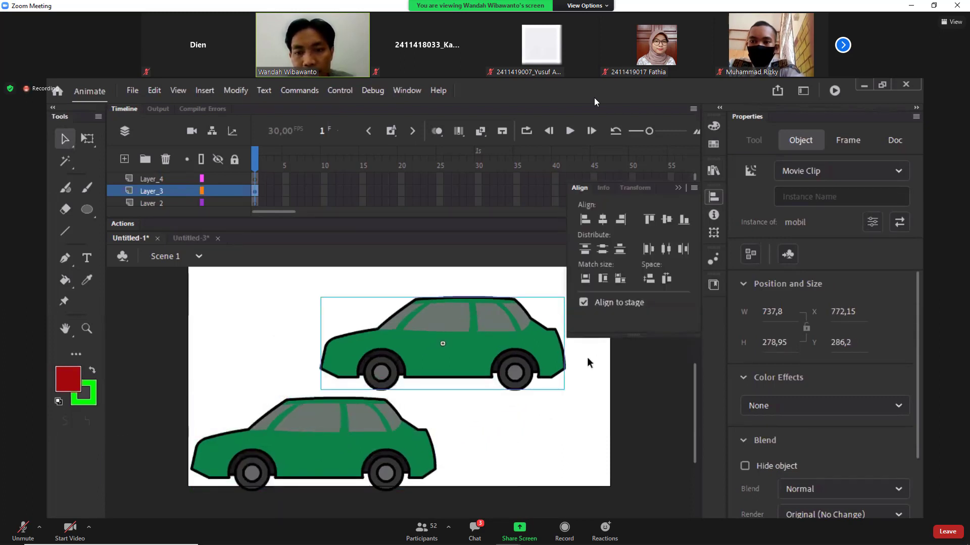
left_click(584, 303)
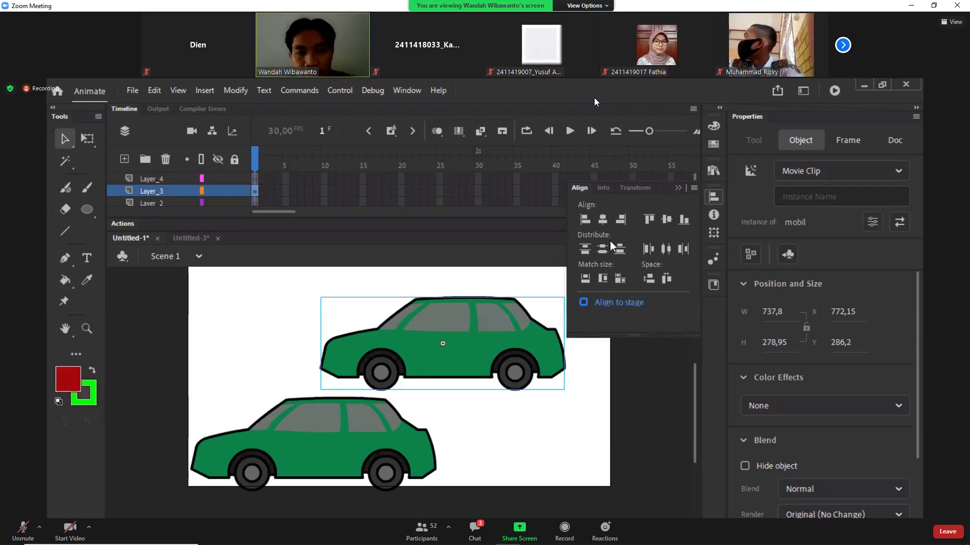